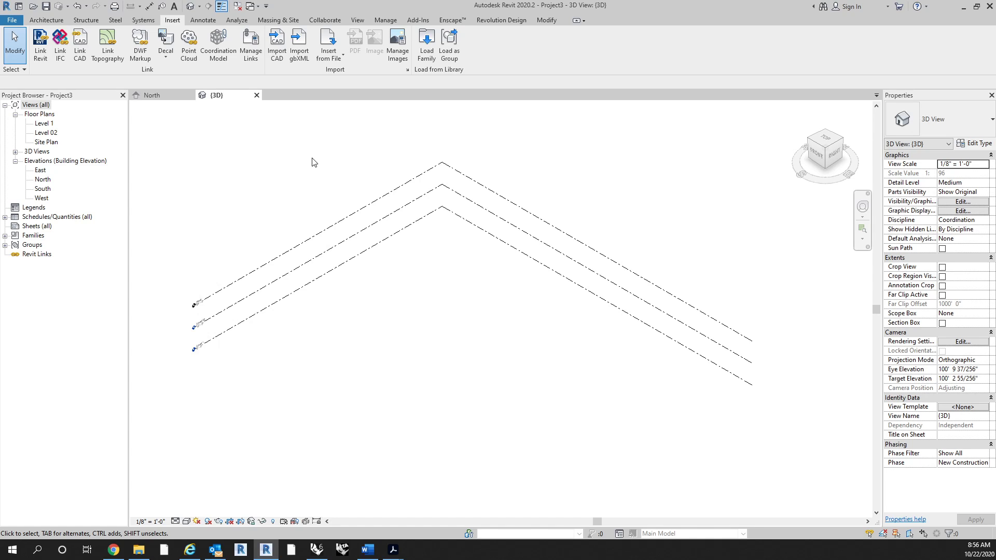
# Switch to Rhino and delete all existing geometry in the Perspective view
pyautogui.moveTo(378, 281); pyautogui.dragTo(384, 293, button='middle')
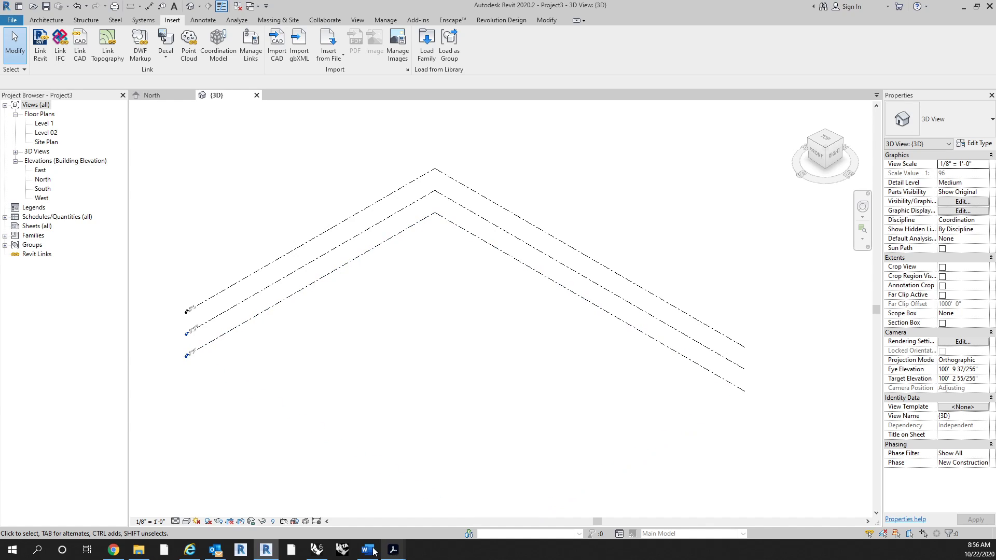
pyautogui.click(316, 550)
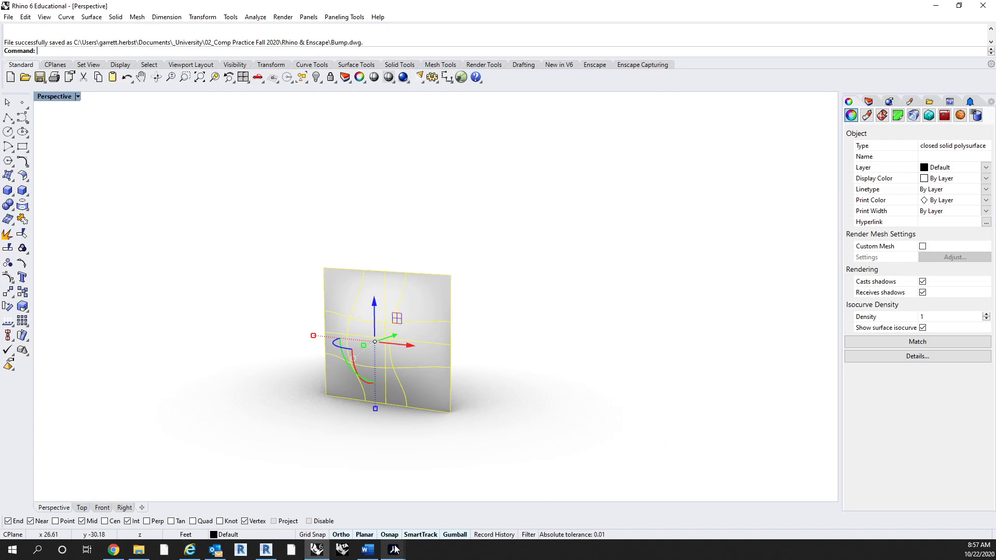
pyautogui.click(580, 404)
pyautogui.moveTo(567, 428); pyautogui.dragTo(246, 144)
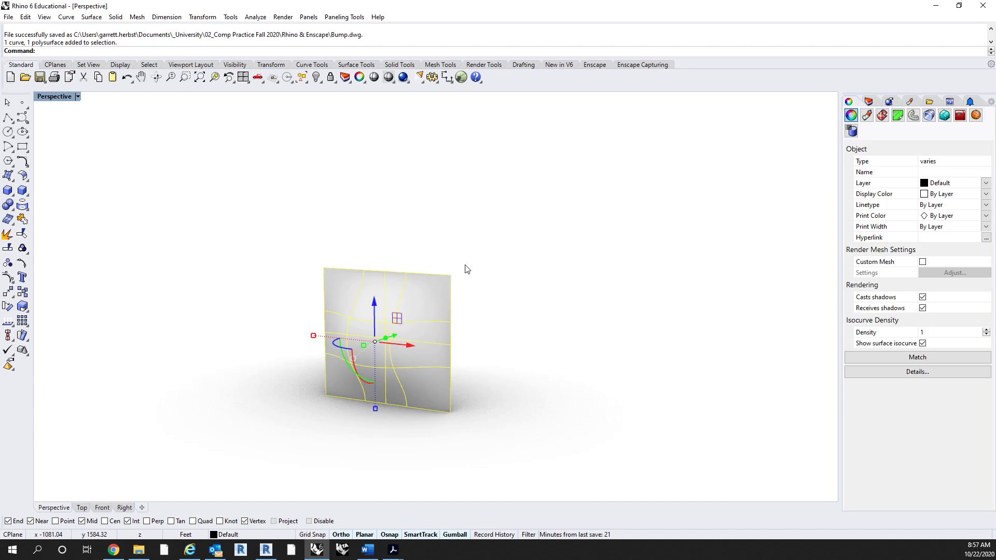
pyautogui.press('Delete')
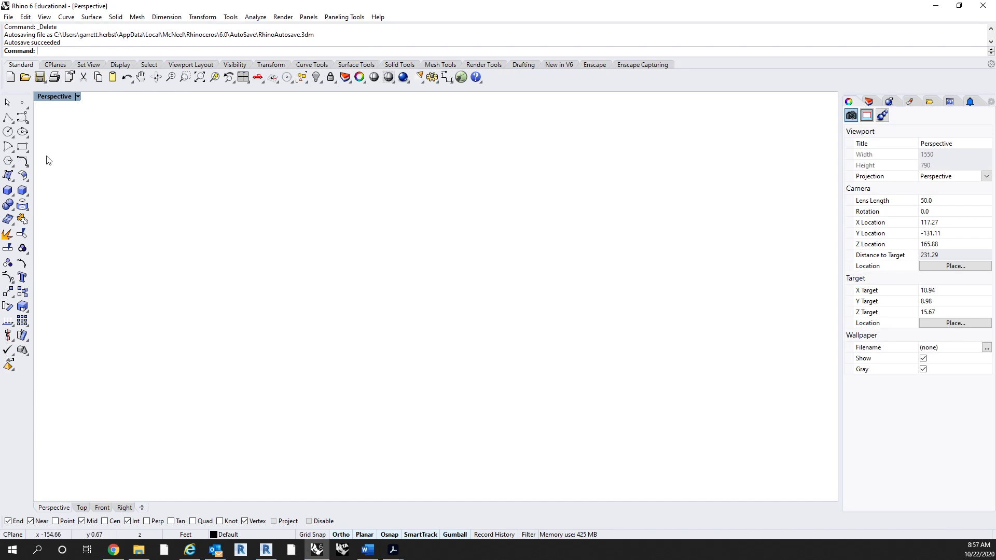
# Set the Perspective view to Ghosted display and draw a box about 20 ft high with its first corner near the origin
pyautogui.click(14, 195)
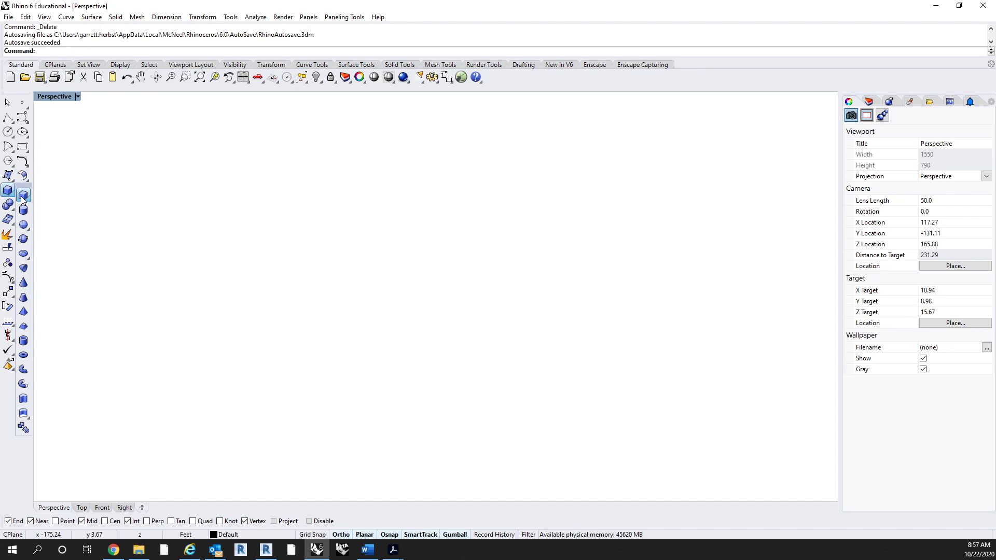
pyautogui.click(22, 196)
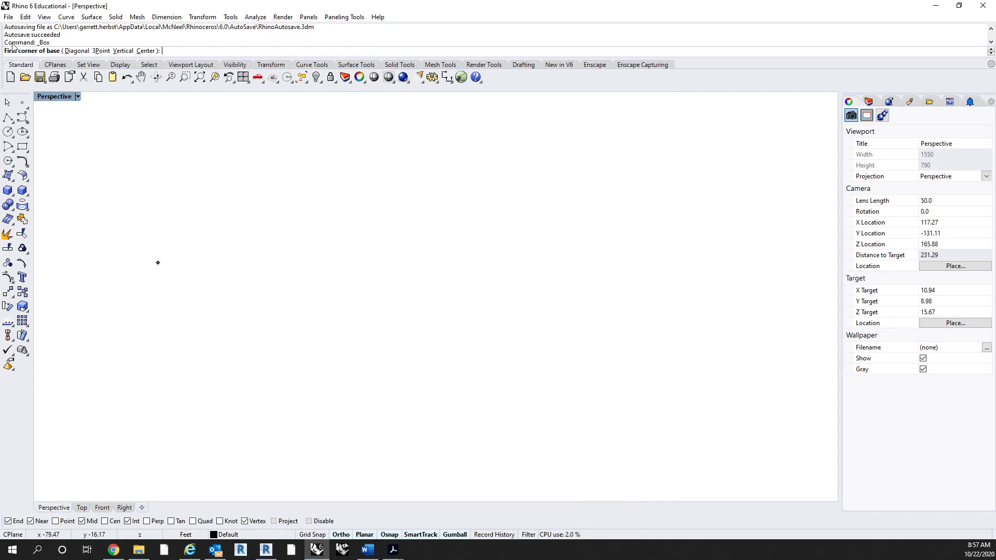
pyautogui.click(57, 97)
pyautogui.click(71, 158)
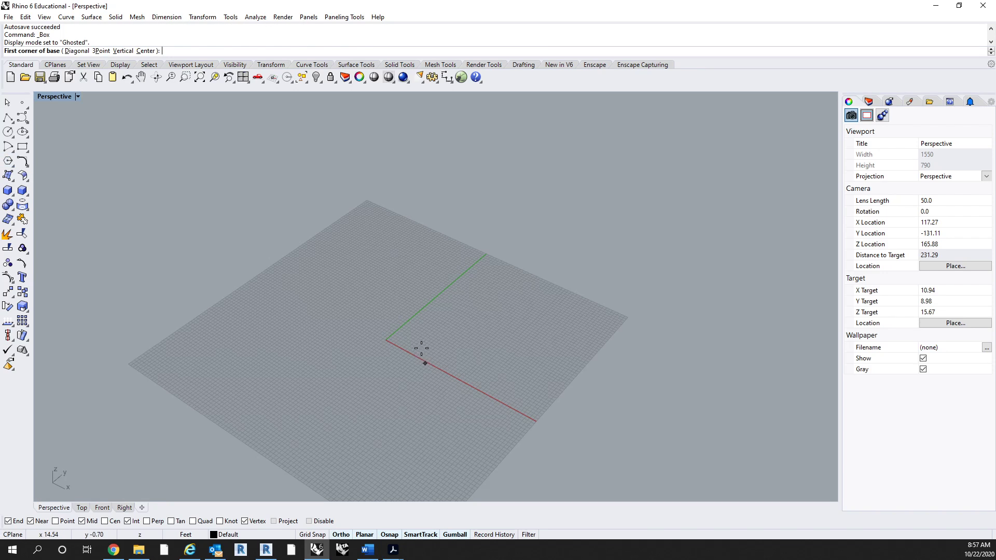
pyautogui.click(485, 334)
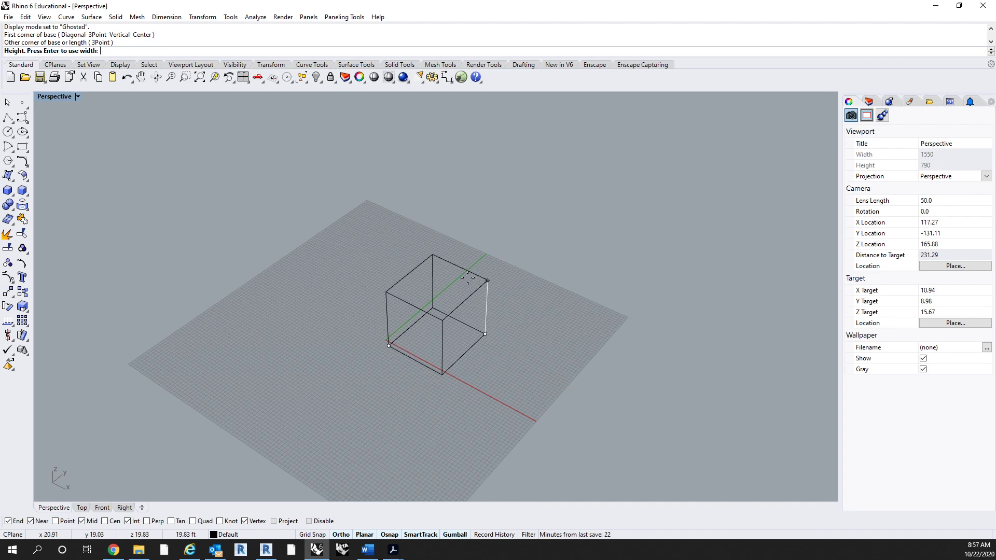
pyautogui.click(487, 289)
pyautogui.moveTo(545, 368)
pyautogui.mouseDown(button='right')
pyautogui.moveTo(541, 334)
pyautogui.moveTo(506, 369)
pyautogui.mouseUp(button='right')
pyautogui.scroll(5, 567, 362)
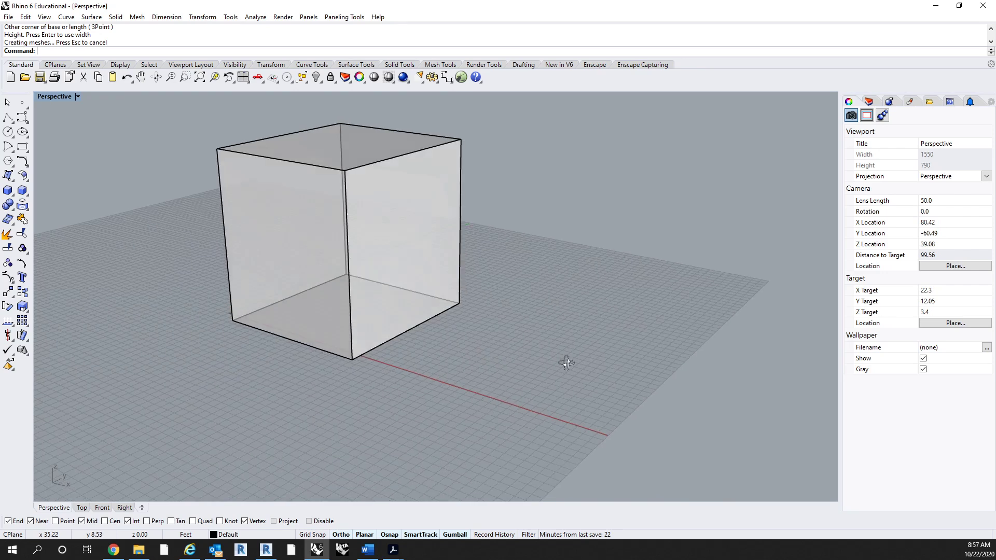
# Explode the box into separate surfaces
pyautogui.scroll(-3, 529, 396)
pyautogui.click(484, 337)
pyautogui.moveTo(484, 338); pyautogui.dragTo(533, 351, button='right')
pyautogui.write('Explode')
pyautogui.press('Return')
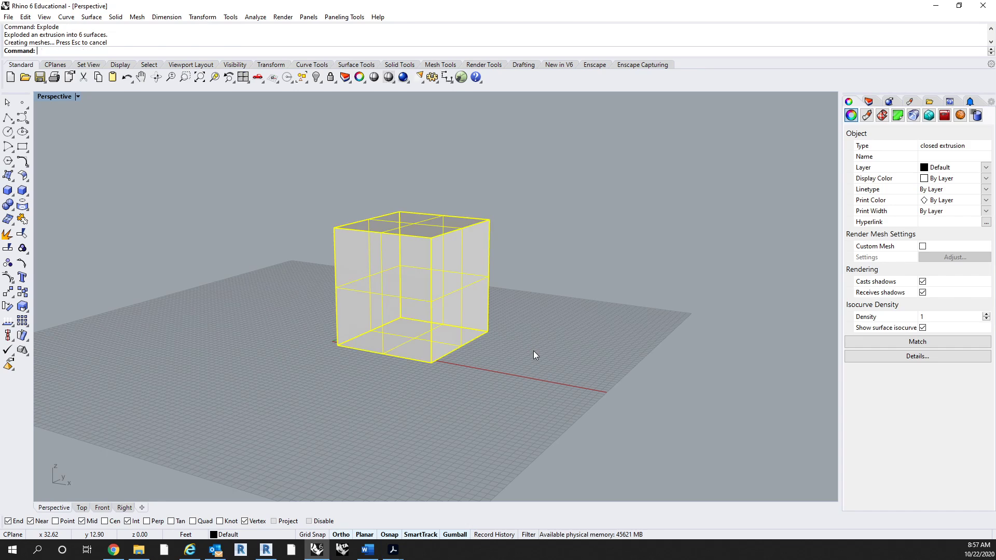
pyautogui.click(537, 351)
# Rebuild the box's vertical face crossing the red axis with a point count of 6 by 6 and degree 3 in both directions
pyautogui.moveTo(505, 356); pyautogui.dragTo(466, 298, button='right')
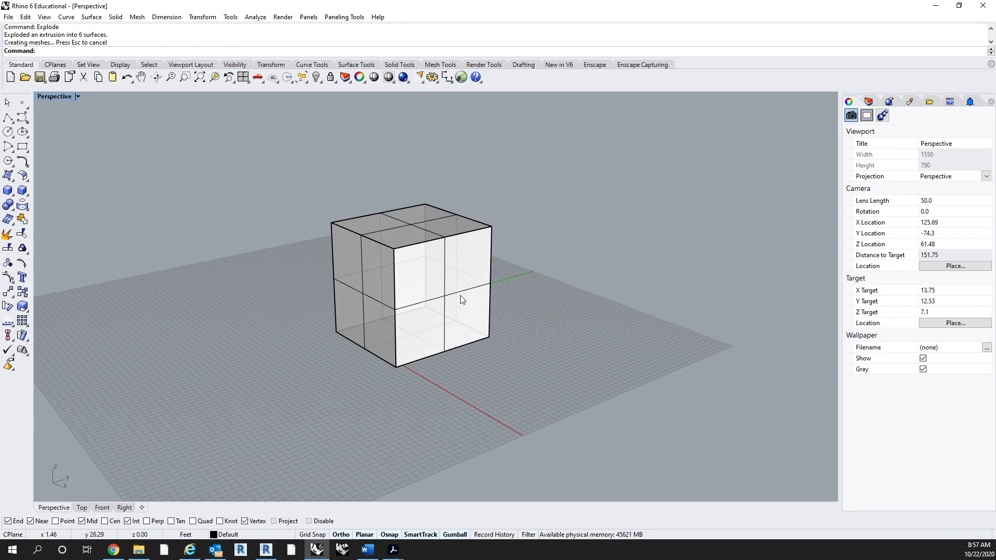
pyautogui.click(459, 295)
pyautogui.moveTo(507, 247); pyautogui.dragTo(525, 294, button='right')
pyautogui.write('Rebuild')
pyautogui.press('Return')
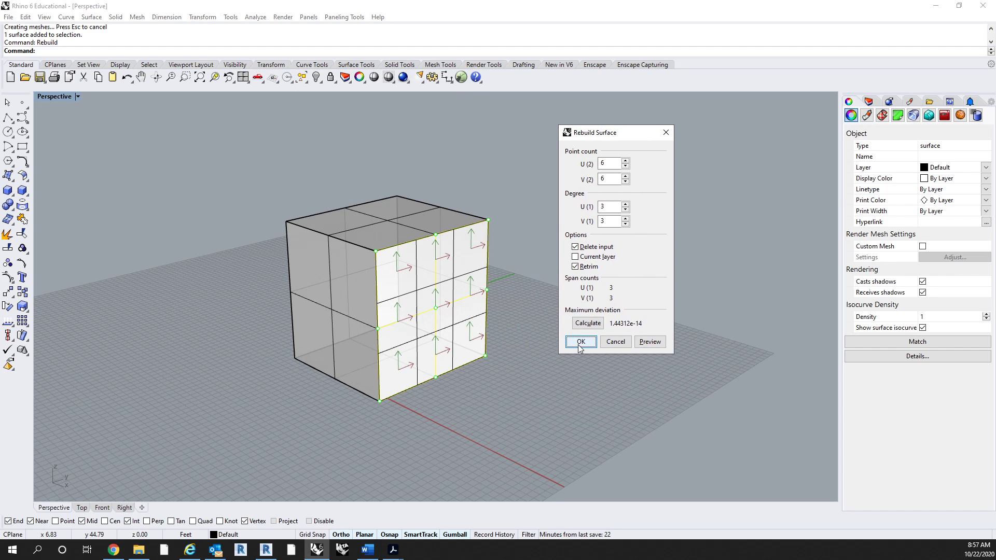
pyautogui.click(579, 343)
# Turn on the control points of the rebuilt face
pyautogui.moveTo(611, 391); pyautogui.dragTo(449, 364, button='right')
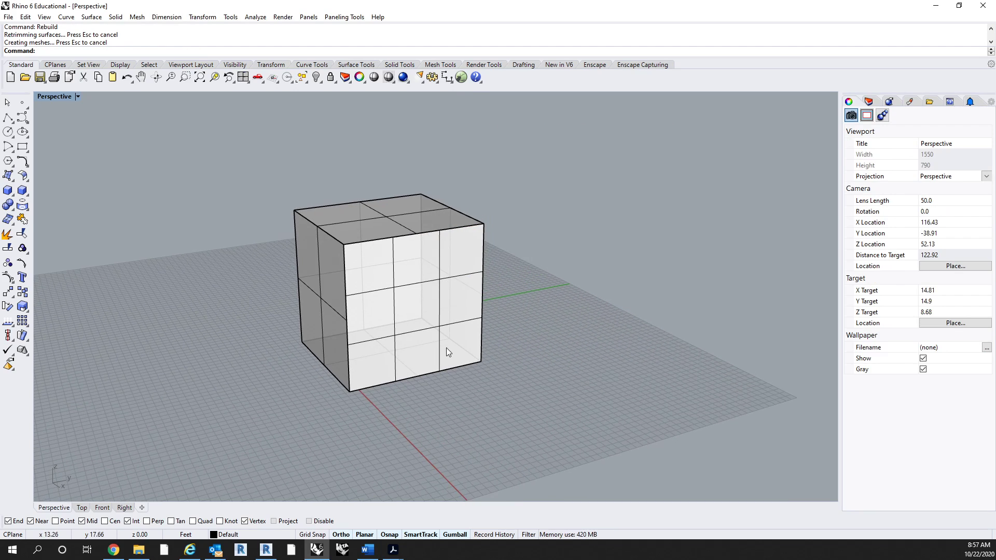
pyautogui.click(439, 354)
pyautogui.write('PointsOn')
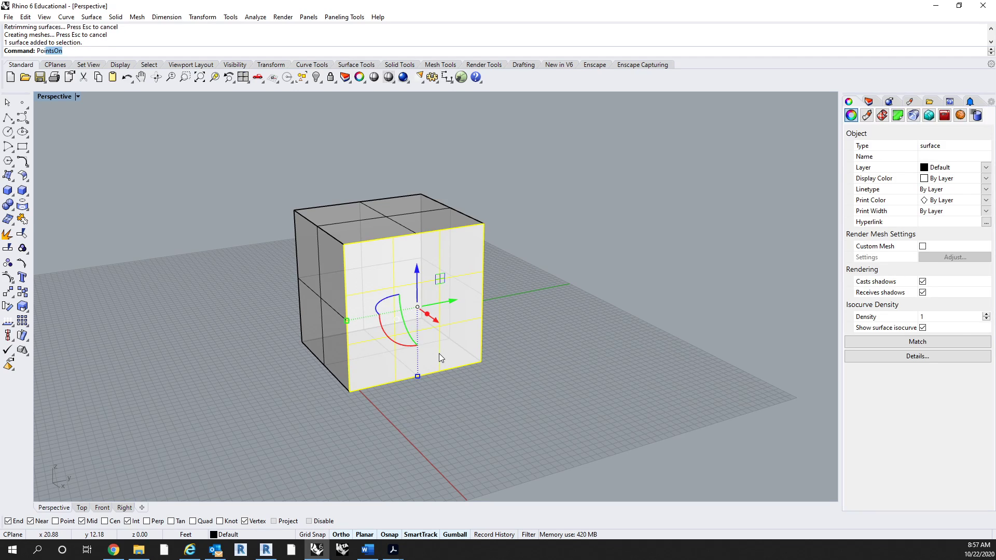
pyautogui.press('Return')
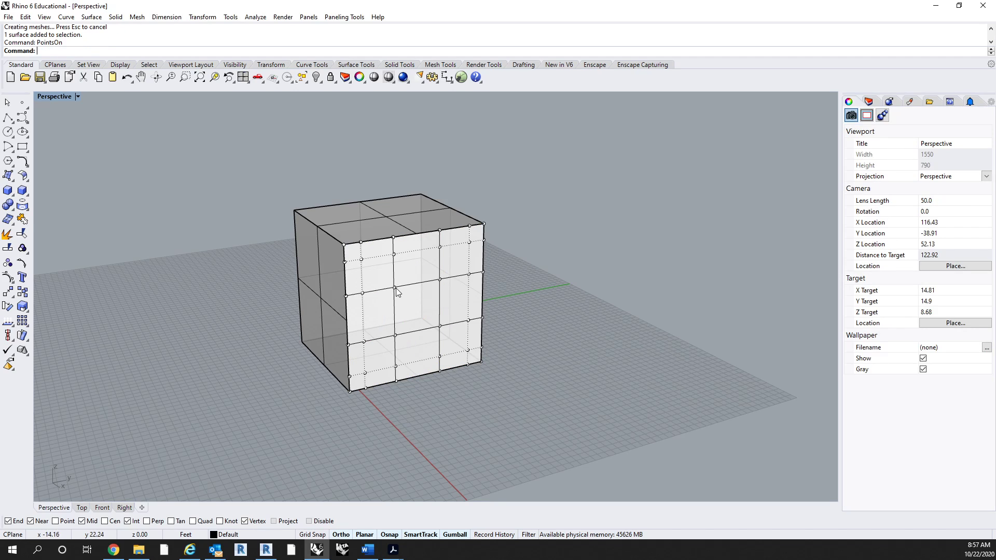
# Move the face's four central control points outward by about 8 ft and slightly back in to shape a bump
pyautogui.click(394, 287)
pyautogui.keyDown('shift'); pyautogui.click(440, 279); pyautogui.keyUp('shift')
pyautogui.keyDown('shift'); pyautogui.click(441, 325); pyautogui.keyUp('shift')
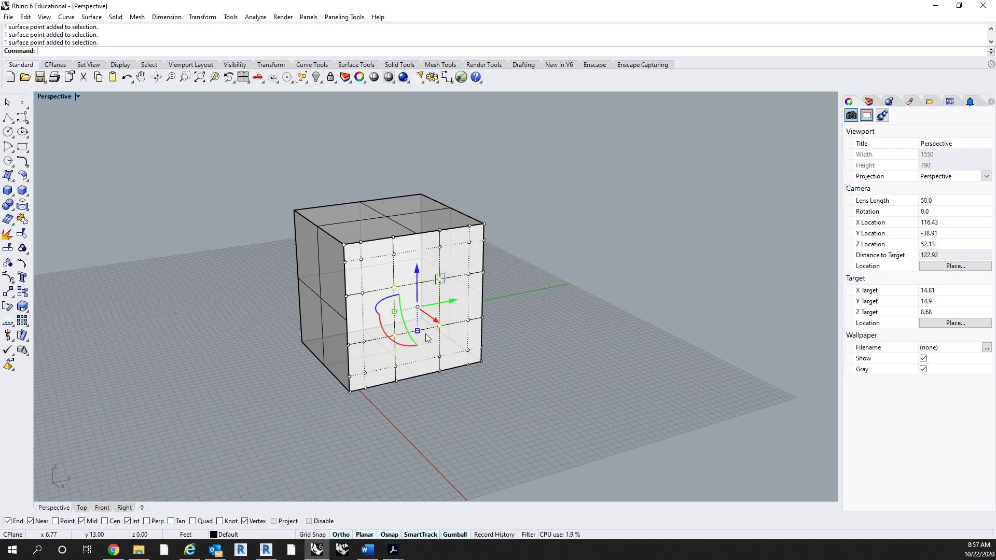
pyautogui.moveTo(438, 322); pyautogui.dragTo(465, 339)
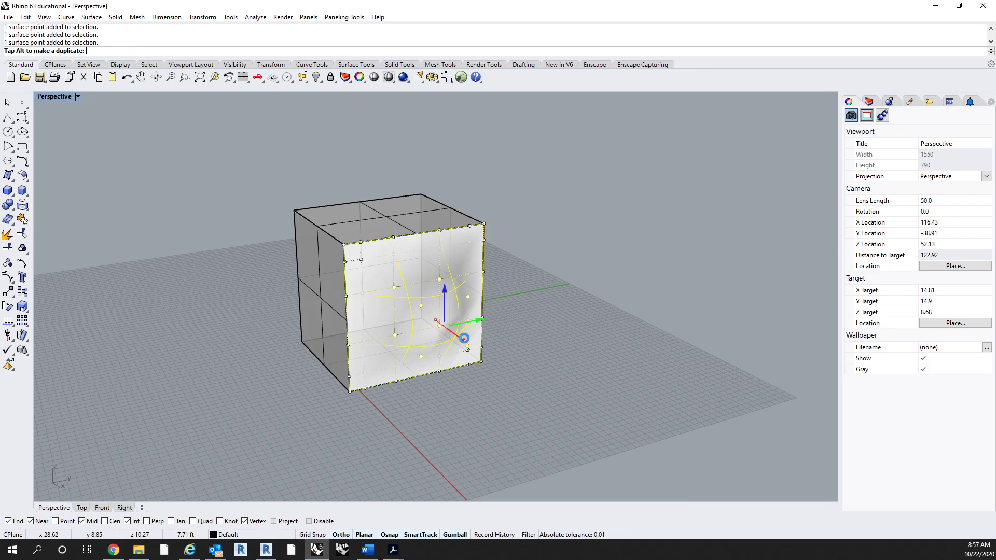
pyautogui.moveTo(542, 414)
pyautogui.mouseDown(button='right')
pyautogui.moveTo(575, 386)
pyautogui.moveTo(551, 423)
pyautogui.mouseUp(button='right')
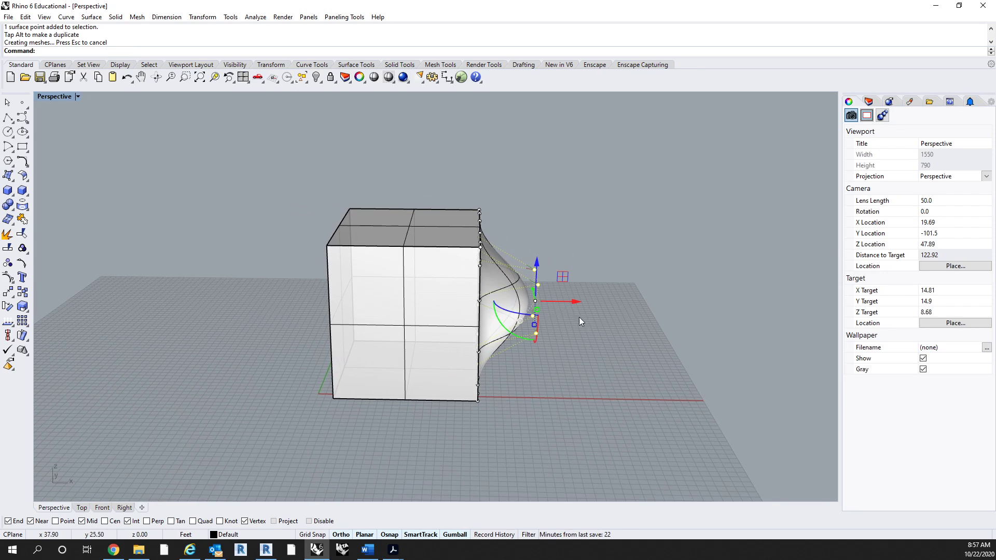
pyautogui.moveTo(574, 300); pyautogui.dragTo(565, 301)
pyautogui.press('Escape')
# Join all six surfaces of the box into one polysurface
pyautogui.moveTo(588, 356); pyautogui.dragTo(574, 372, button='right')
pyautogui.moveTo(471, 424); pyautogui.dragTo(522, 403, button='right')
pyautogui.hotkey('ctrl', 'a')
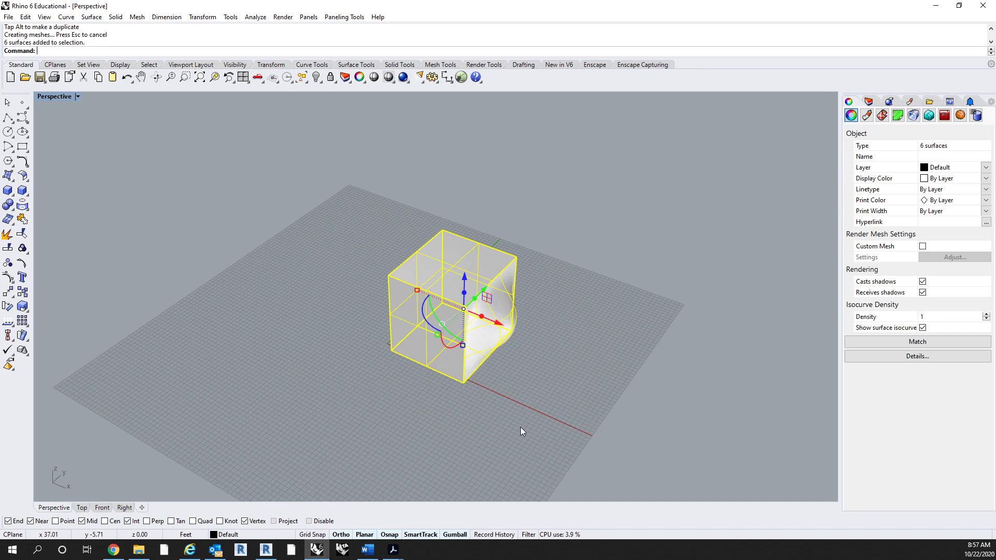
pyautogui.hotkey('ctrl', 'j')
pyautogui.press('Escape')
# Check the joined object's type in its properties to see whether it is a closed solid
pyautogui.moveTo(537, 362); pyautogui.dragTo(444, 298, button='right')
pyautogui.click(443, 298)
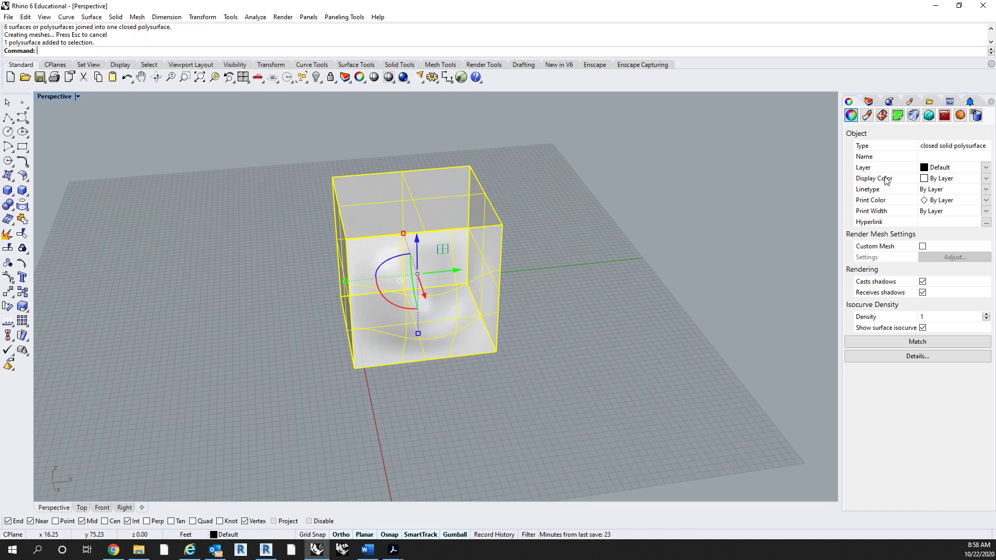
pyautogui.click(474, 407)
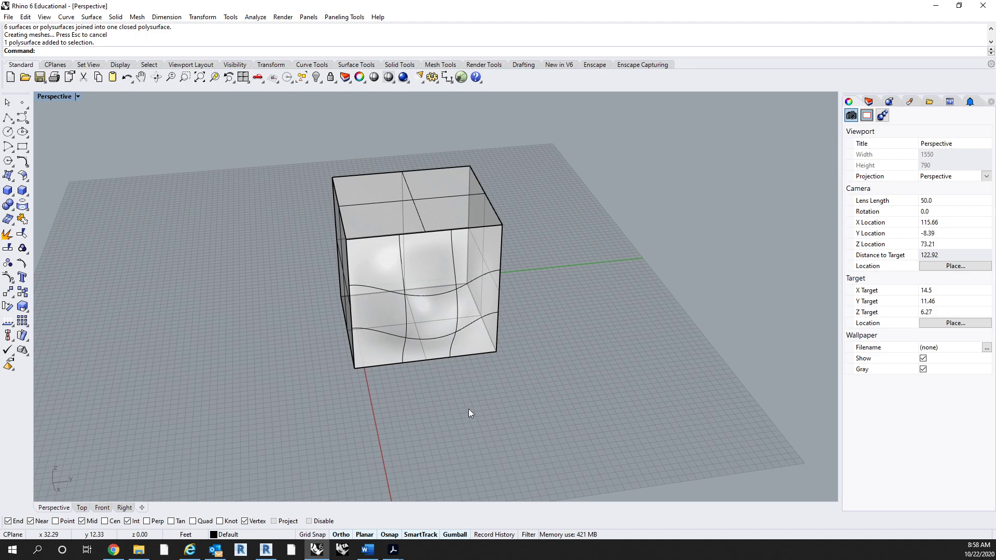
pyautogui.moveTo(468, 409); pyautogui.dragTo(525, 375, button='right')
# Export the selected bumped box as an AutoCAD Drawing, overwriting Bump.dwg in the Rhino & Enscape folder
pyautogui.click(478, 279)
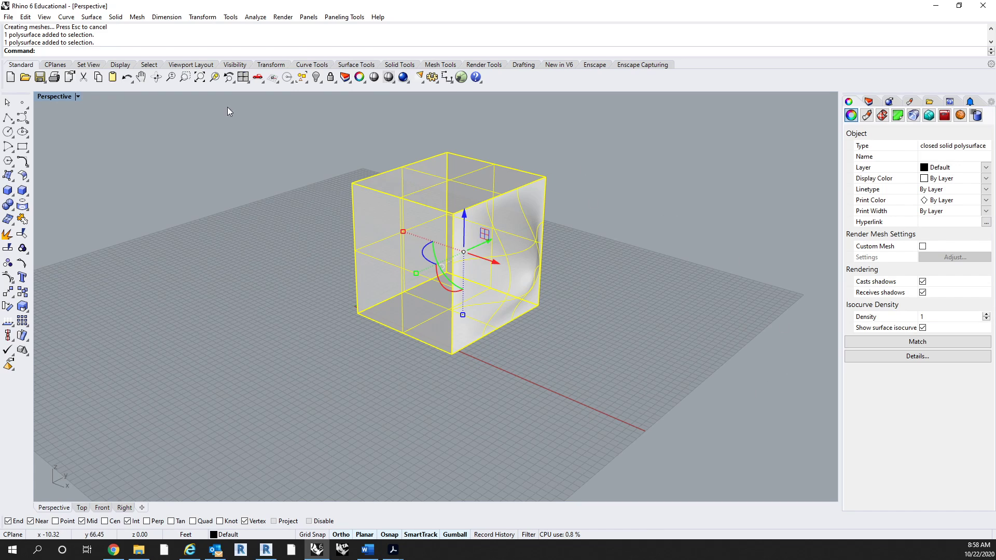
pyautogui.click(11, 17)
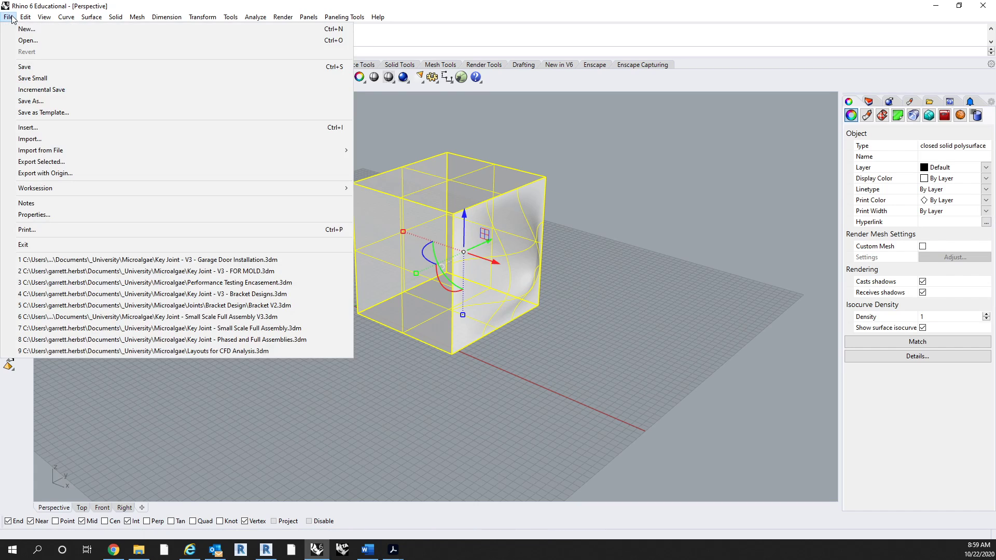
pyautogui.click(67, 165)
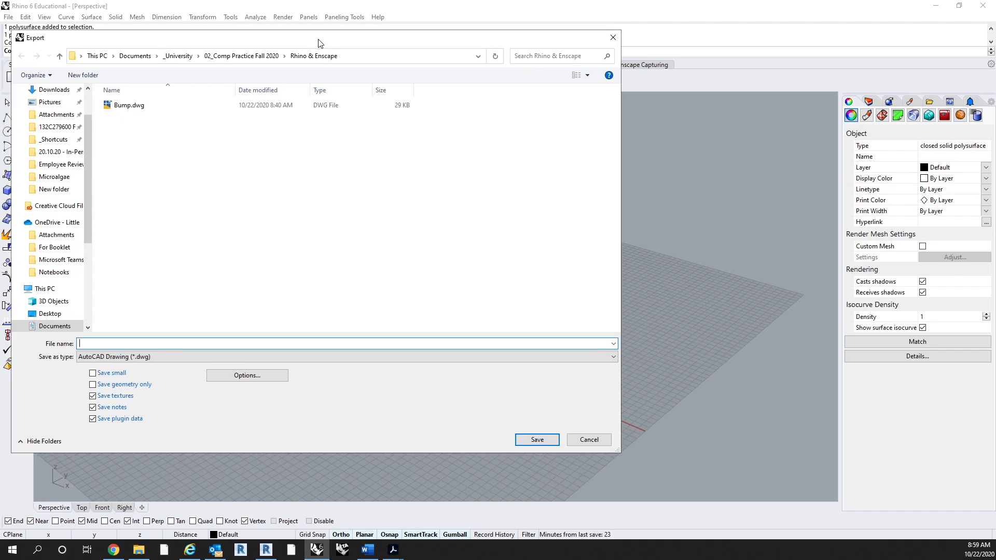
pyautogui.click(204, 364)
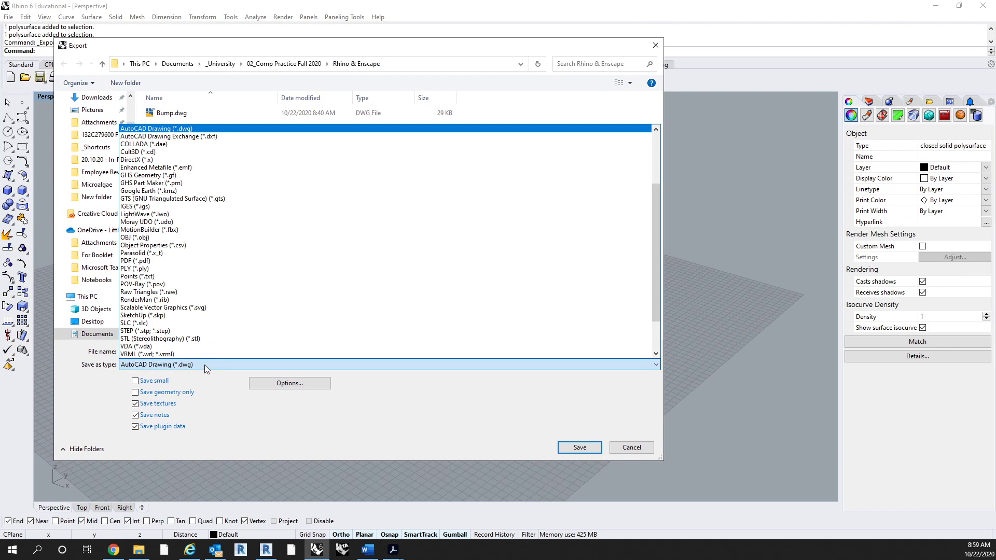
pyautogui.scroll(4, 197, 176)
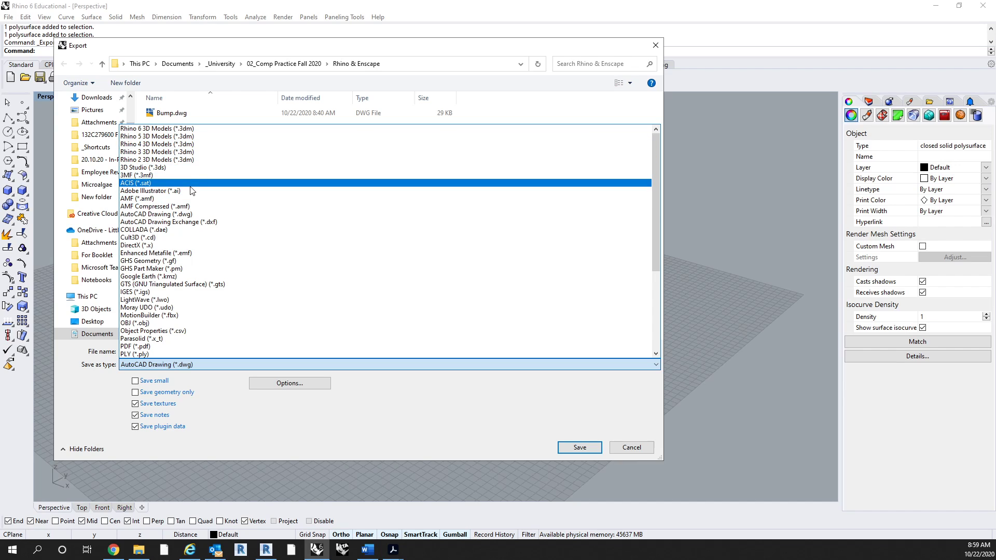
pyautogui.click(195, 214)
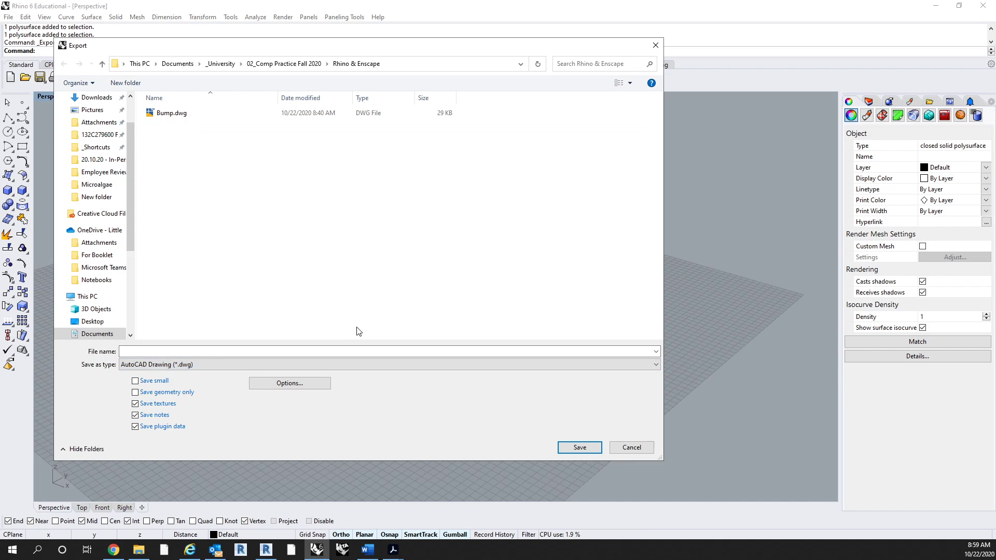
pyautogui.click(213, 114)
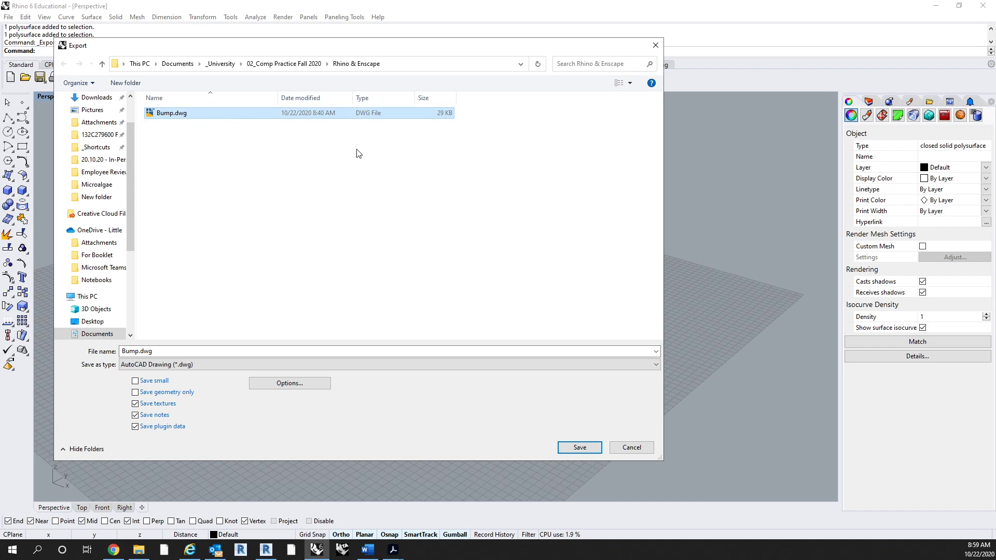
pyautogui.click(575, 449)
pyautogui.click(494, 310)
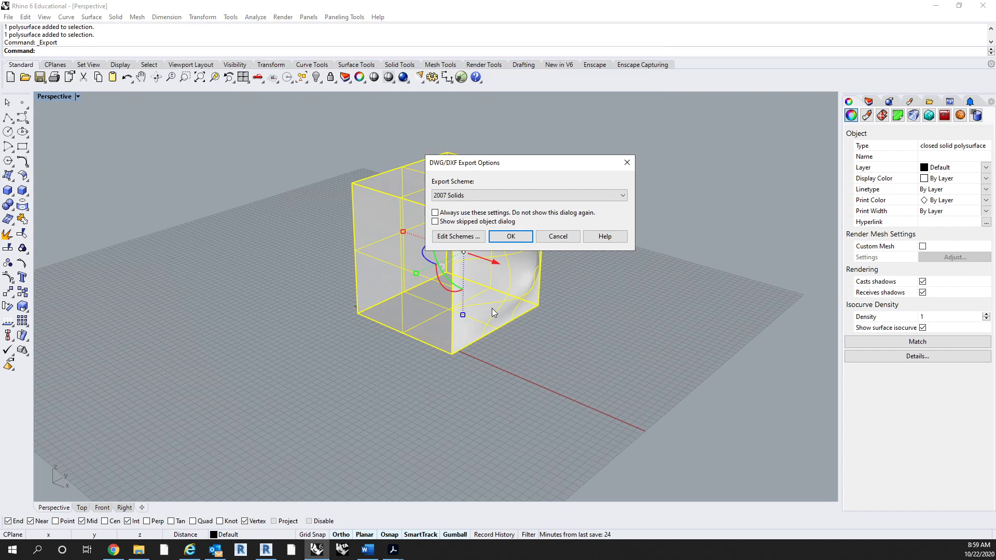
# Finish the DWG export with the 2007 Solids scheme and switch back to Revit
pyautogui.moveTo(518, 165); pyautogui.dragTo(406, 148)
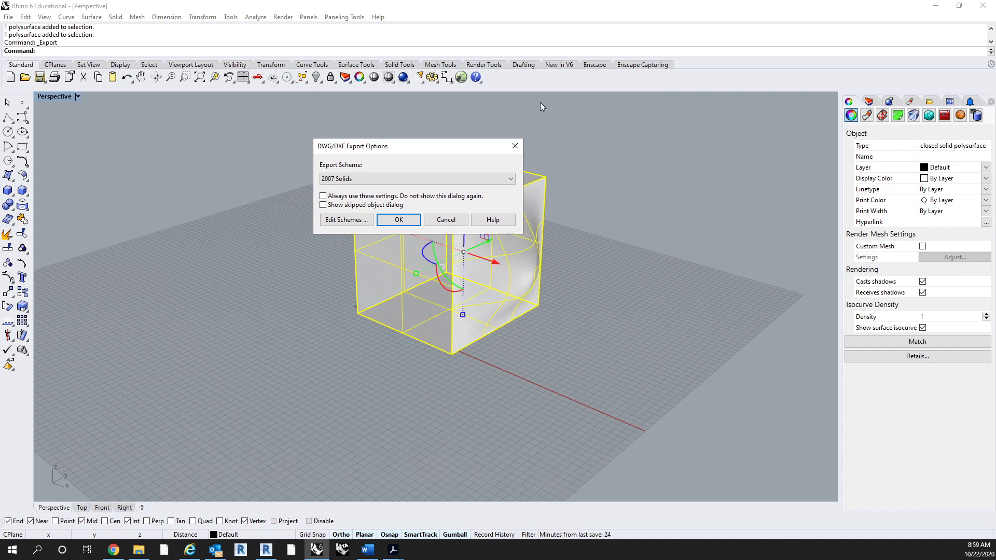
pyautogui.click(511, 178)
pyautogui.click(343, 236)
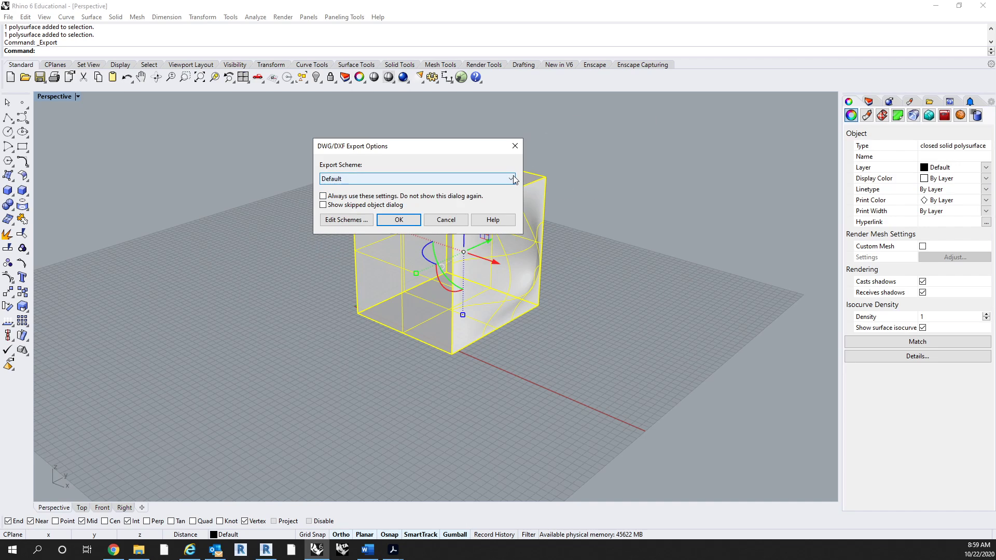
pyautogui.click(511, 179)
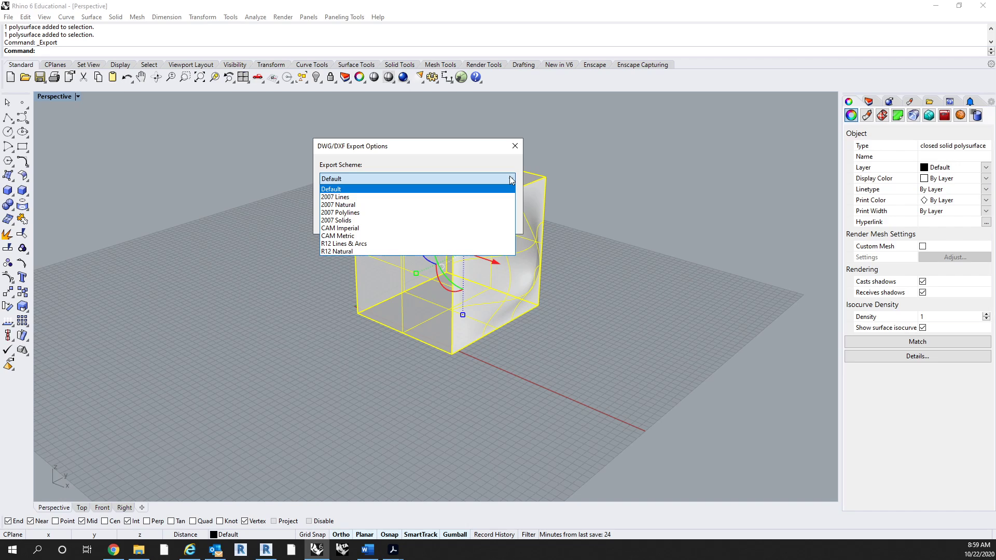
pyautogui.click(439, 221)
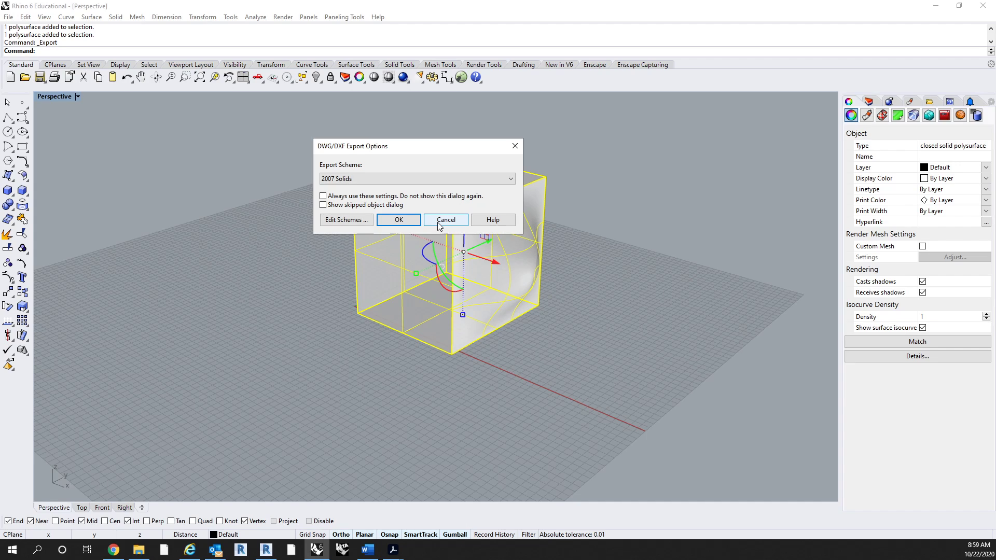
pyautogui.click(401, 220)
pyautogui.click(340, 362)
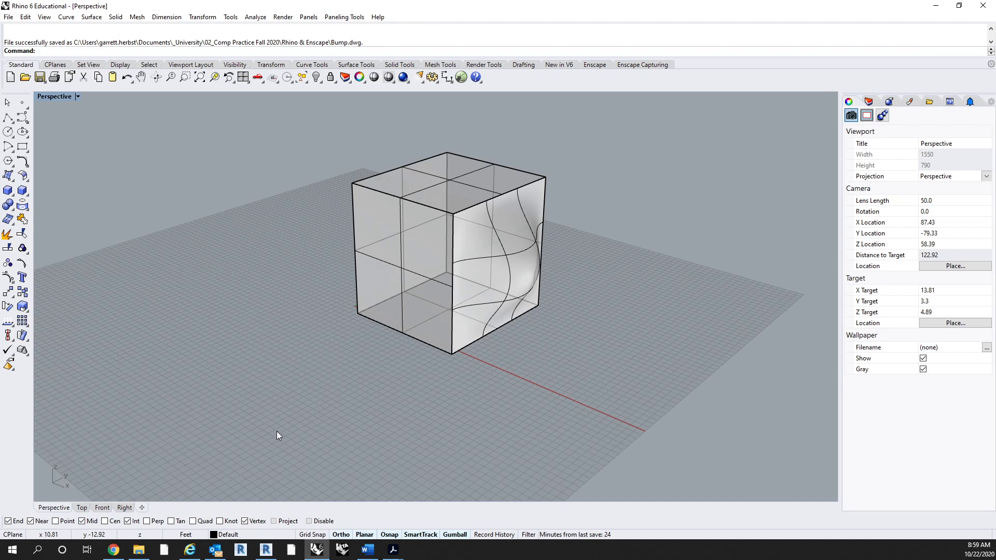
pyautogui.click(266, 549)
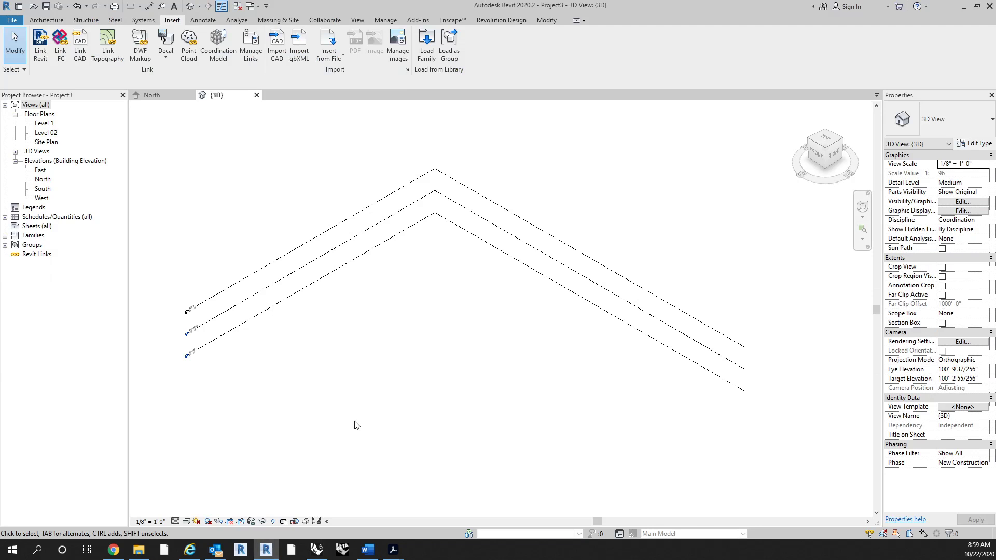
# Start a CAD import from the Rhino & Enscape folder with the file type kept at DWG Files
pyautogui.click(281, 59)
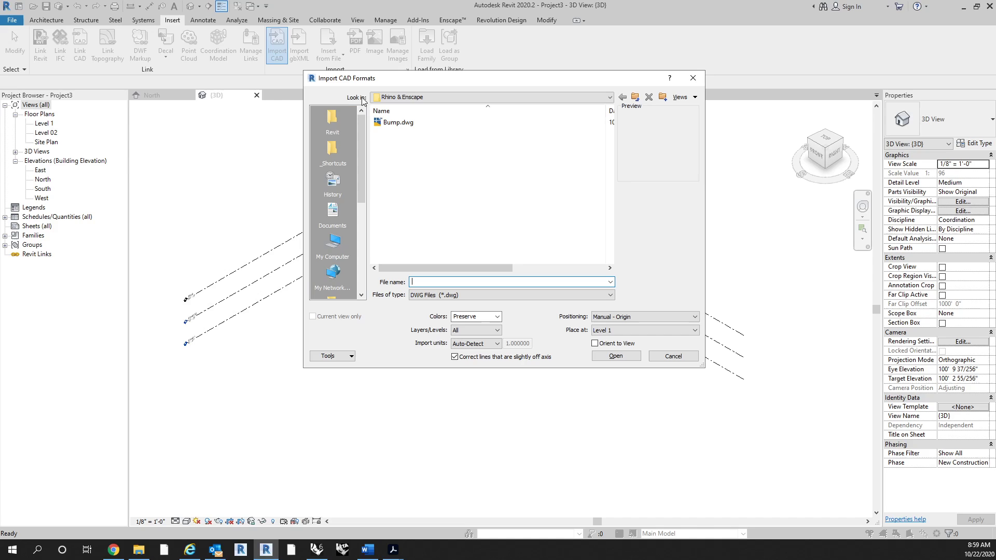
pyautogui.click(437, 126)
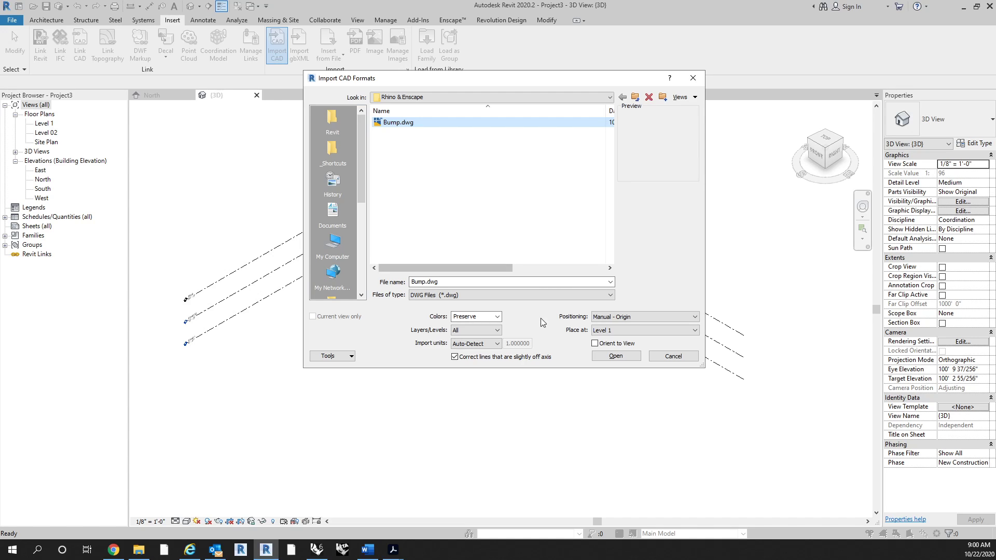
pyautogui.click(561, 295)
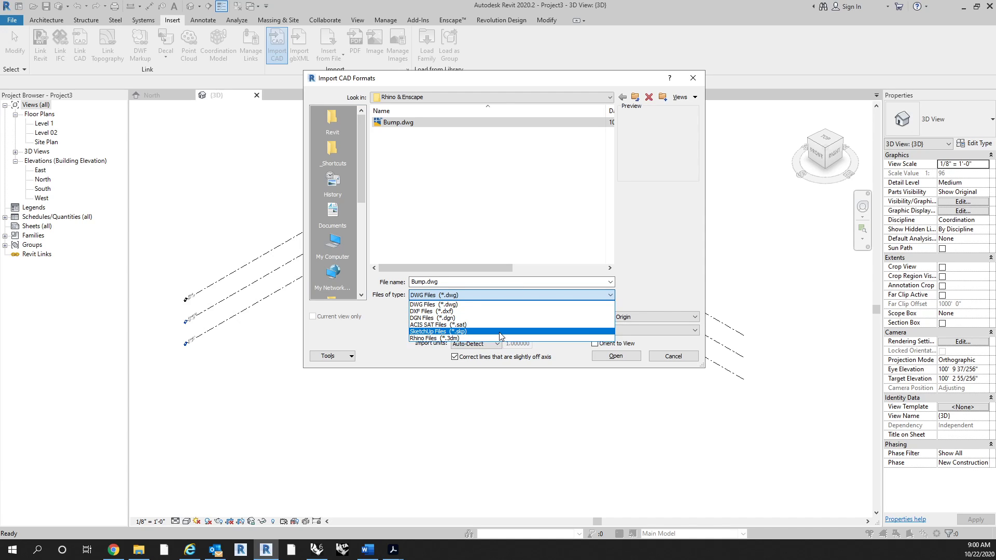
pyautogui.click(512, 306)
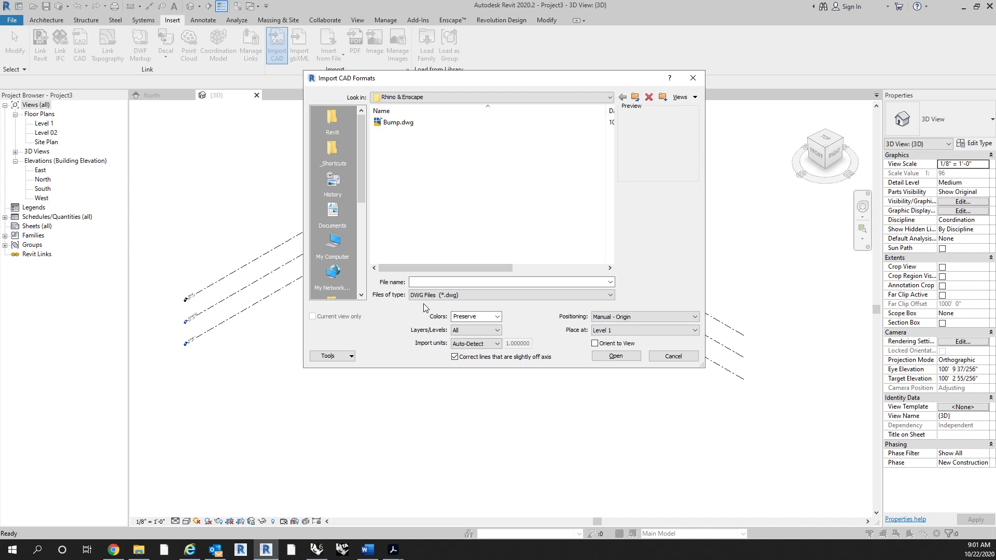
# Review the import's color and layer options, keeping colors at Preserve and layers at All
pyautogui.click(498, 316)
pyautogui.click(498, 317)
pyautogui.click(498, 316)
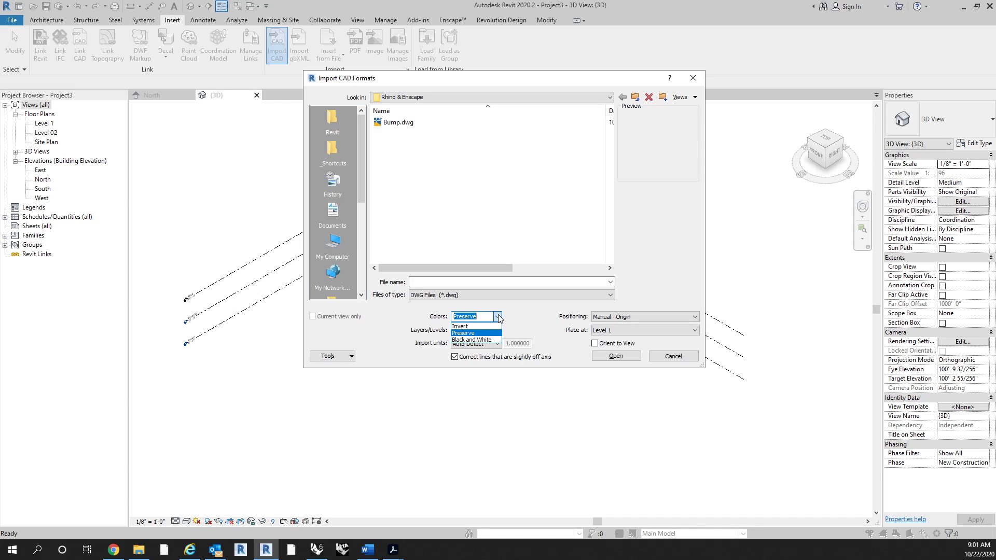
pyautogui.click(514, 320)
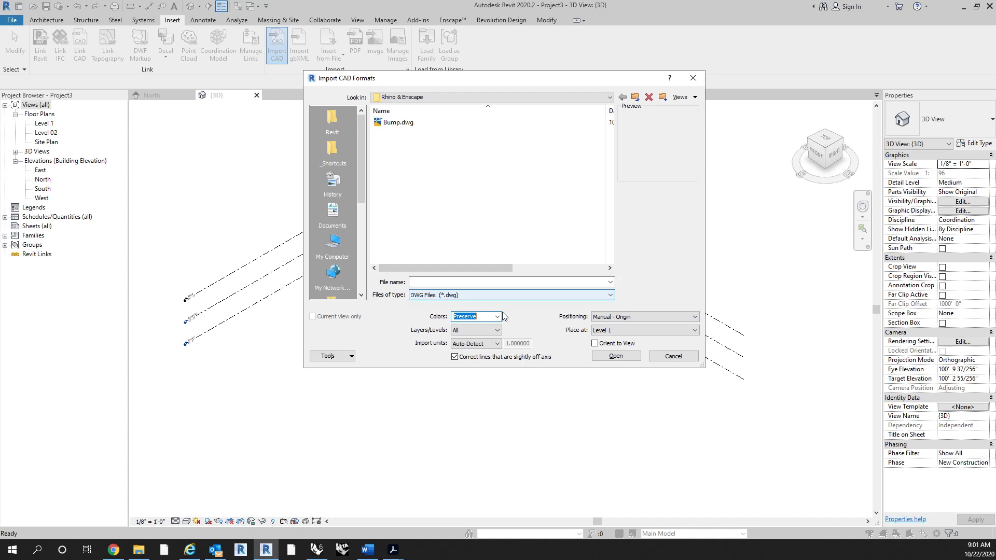
pyautogui.click(492, 331)
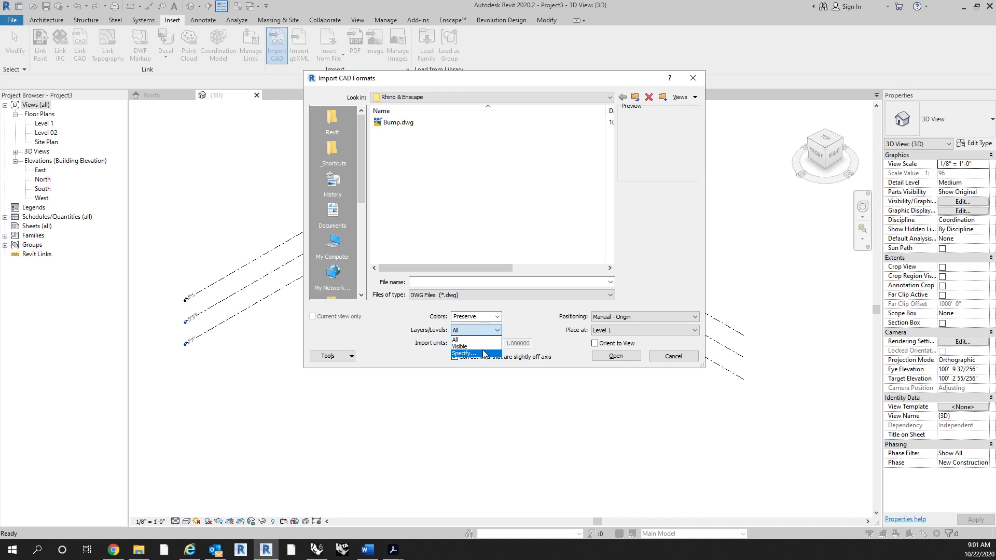
pyautogui.click(519, 329)
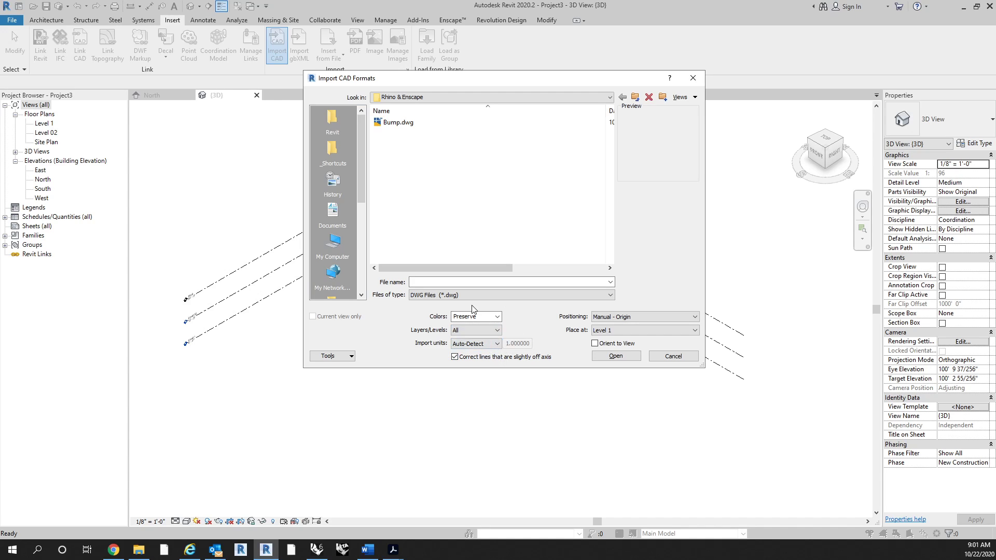
# Set the import units to feet and check them against the model units in Rhino
pyautogui.click(497, 344)
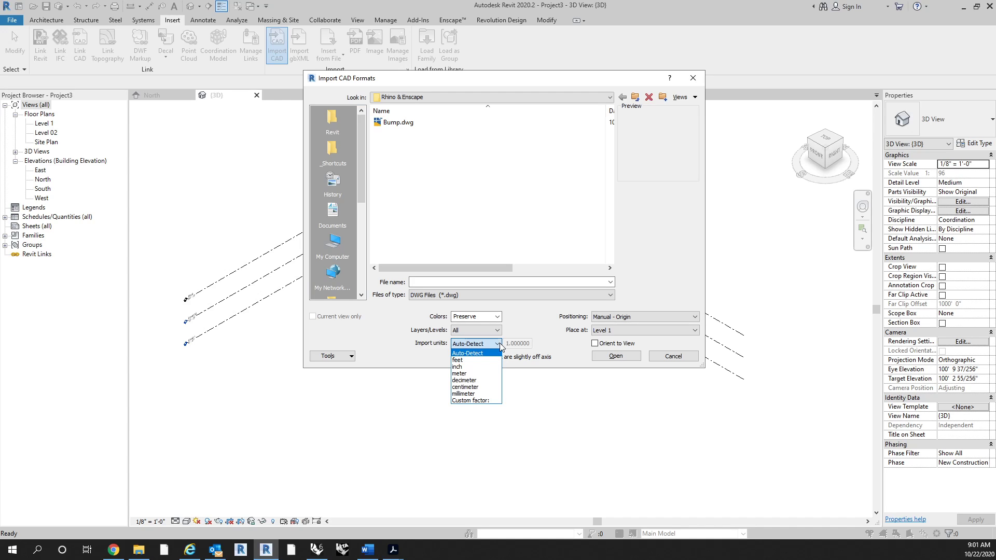
pyautogui.click(465, 360)
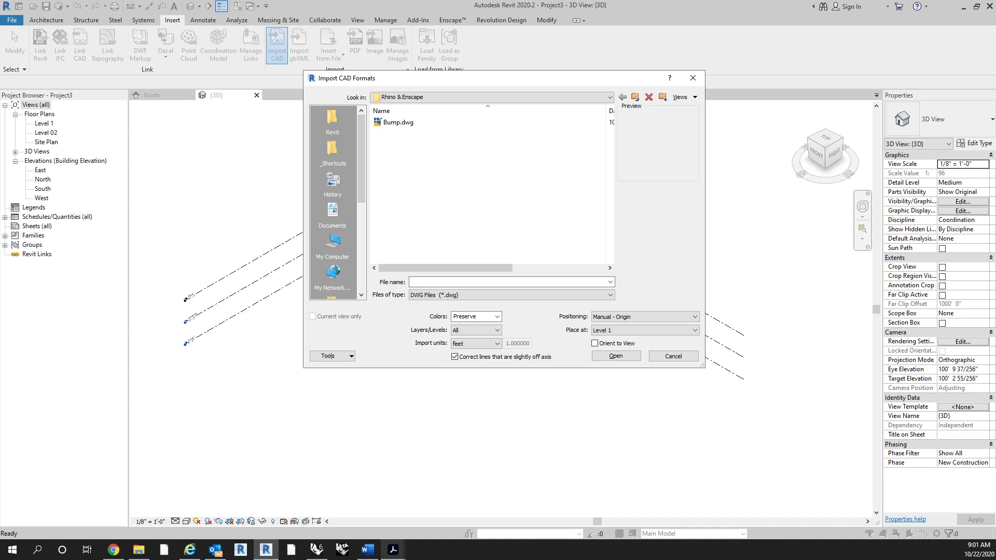
pyautogui.click(266, 548)
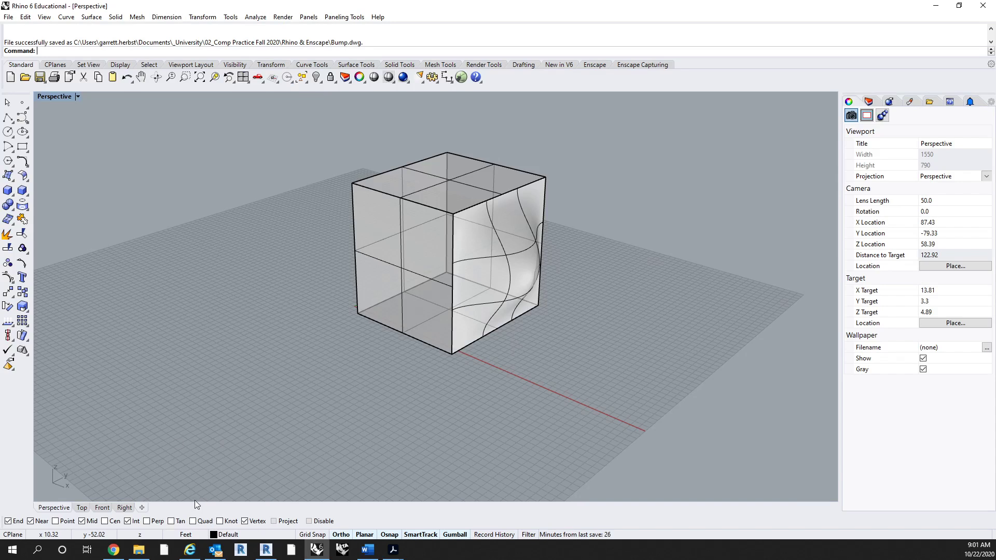
pyautogui.click(265, 548)
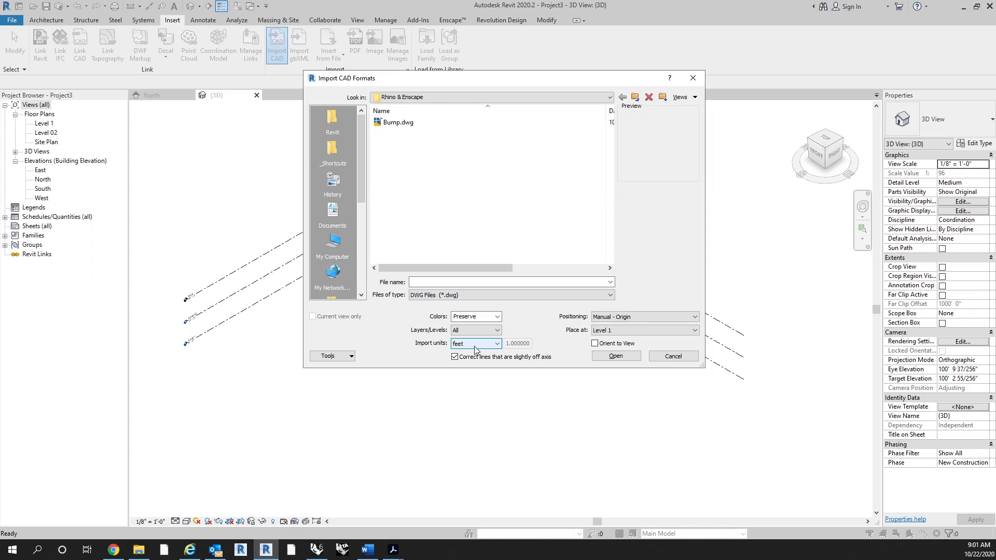
# Set the import positioning to Manual - Center with placement at Level 1
pyautogui.click(680, 318)
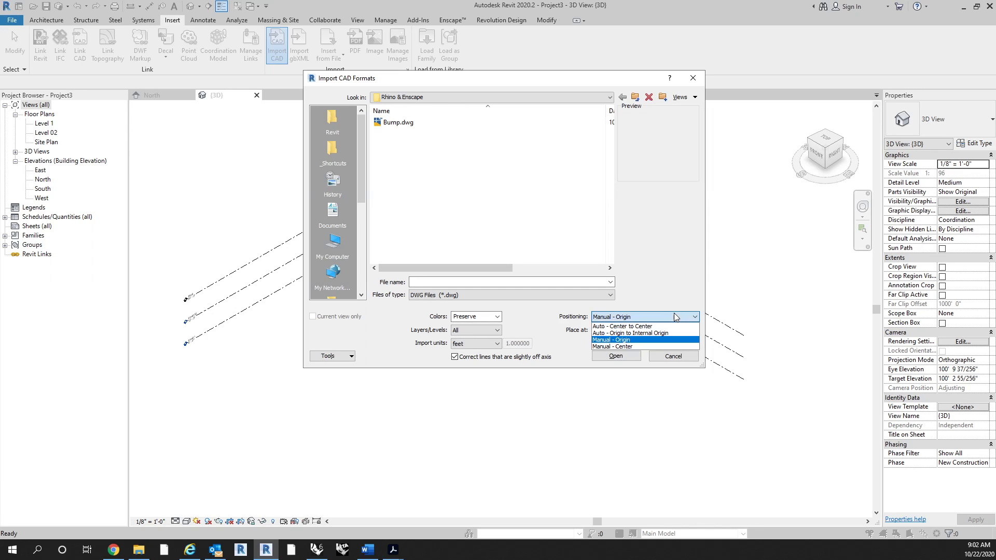
pyautogui.click(658, 347)
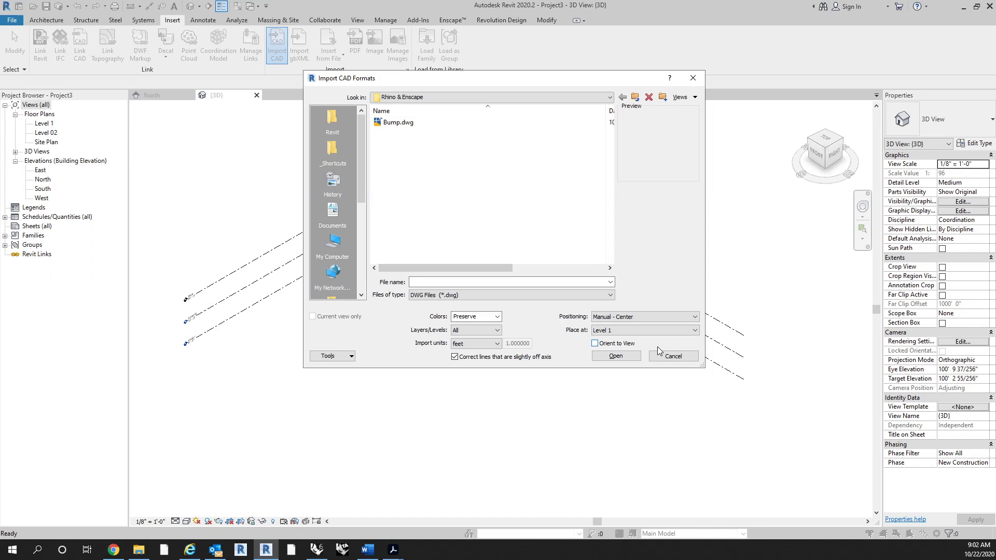
pyautogui.click(631, 333)
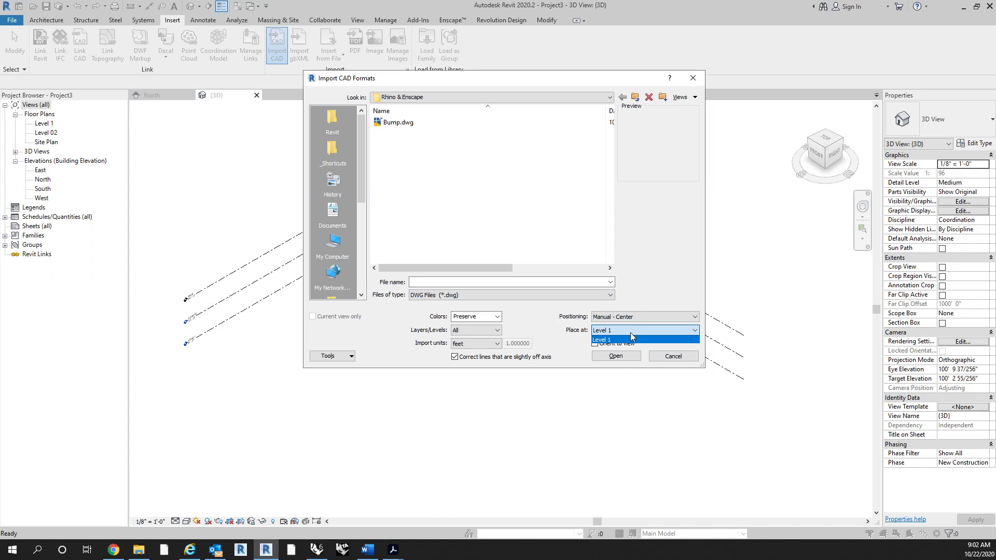
pyautogui.click(630, 335)
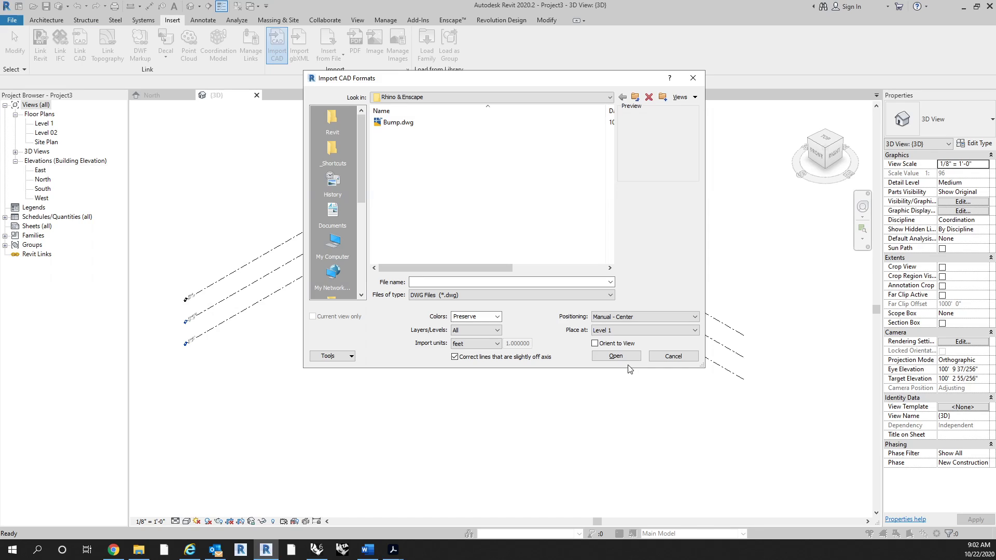
pyautogui.click(669, 332)
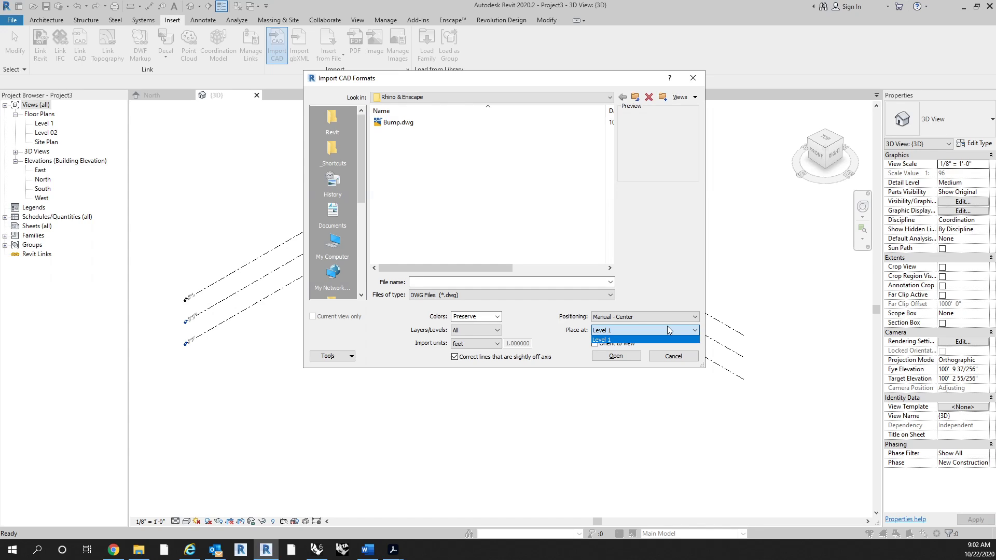
pyautogui.click(669, 330)
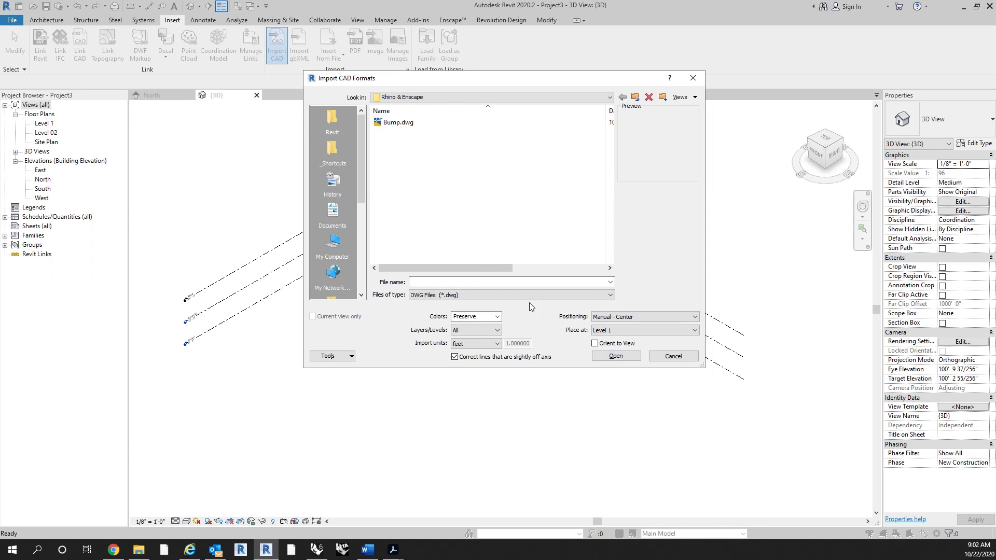
# Import Bump.dwg and place the box in the 3D view in front of the level lines
pyautogui.click(421, 123)
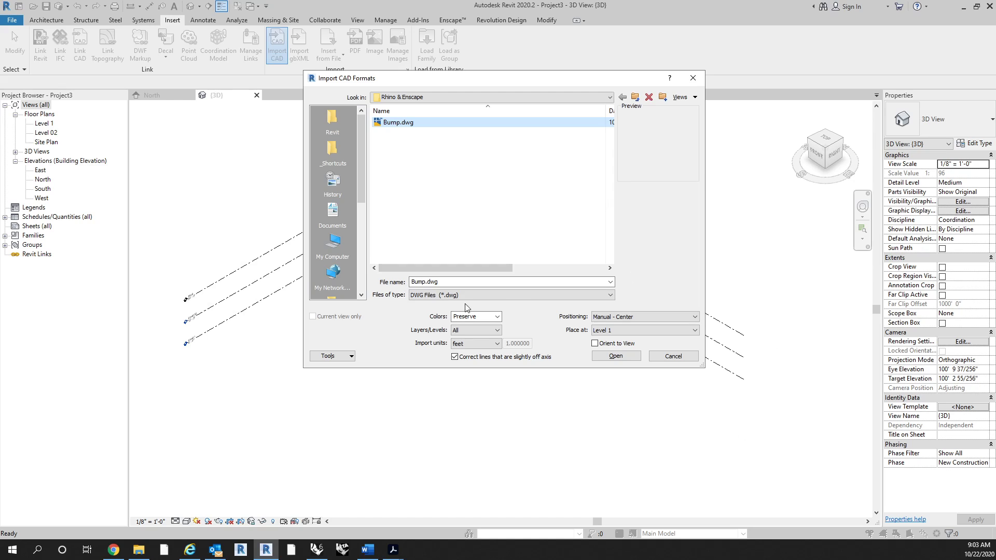
pyautogui.click(615, 358)
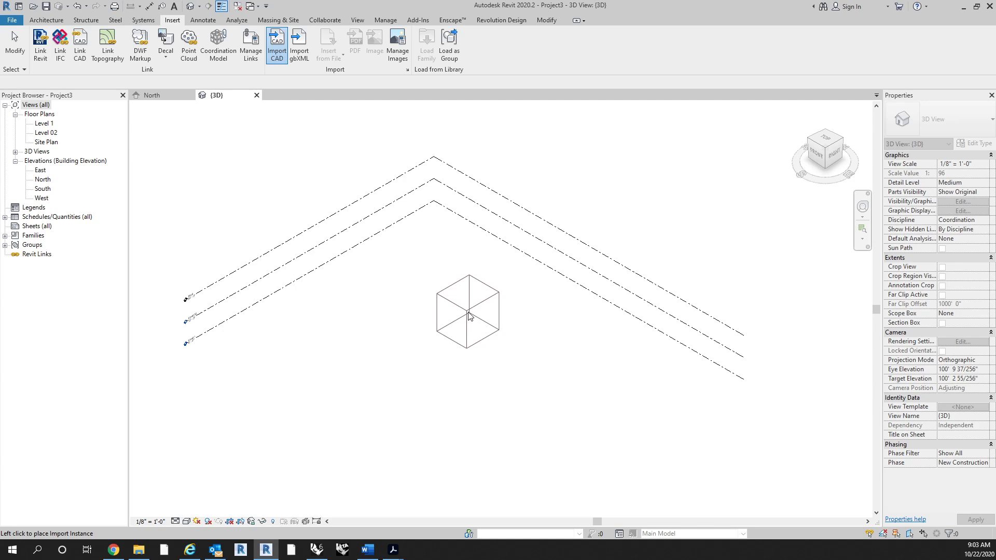
pyautogui.click(456, 307)
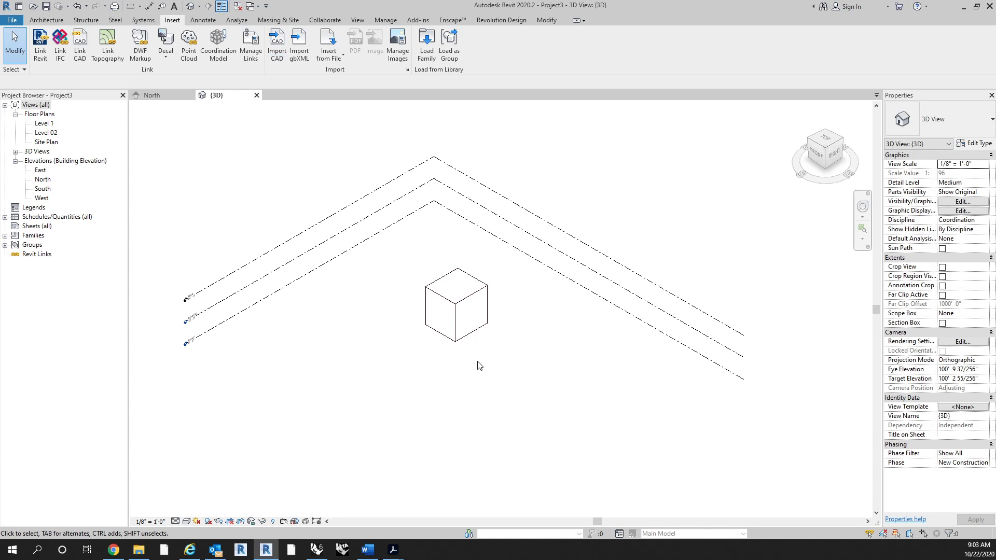
# Display the 3D view in the Shaded visual style and inspect the imported box's bumped face
pyautogui.keyDown('shift'); pyautogui.moveTo(501, 362); pyautogui.dragTo(534, 338, button='middle'); pyautogui.keyUp('shift')
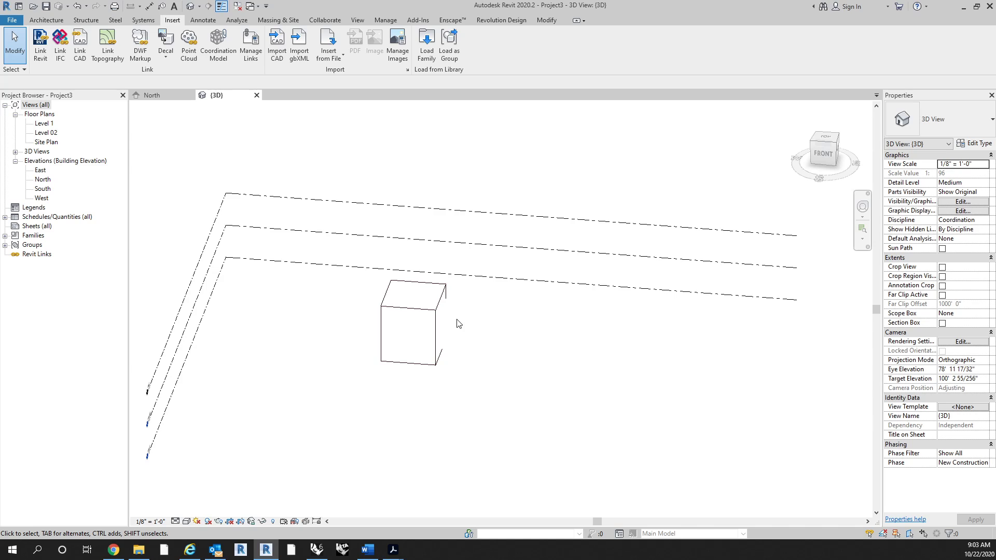
pyautogui.scroll(2, 458, 321)
pyautogui.keyDown('shift'); pyautogui.moveTo(479, 423); pyautogui.dragTo(464, 406, button='middle'); pyautogui.keyUp('shift')
pyautogui.scroll(2, 464, 406)
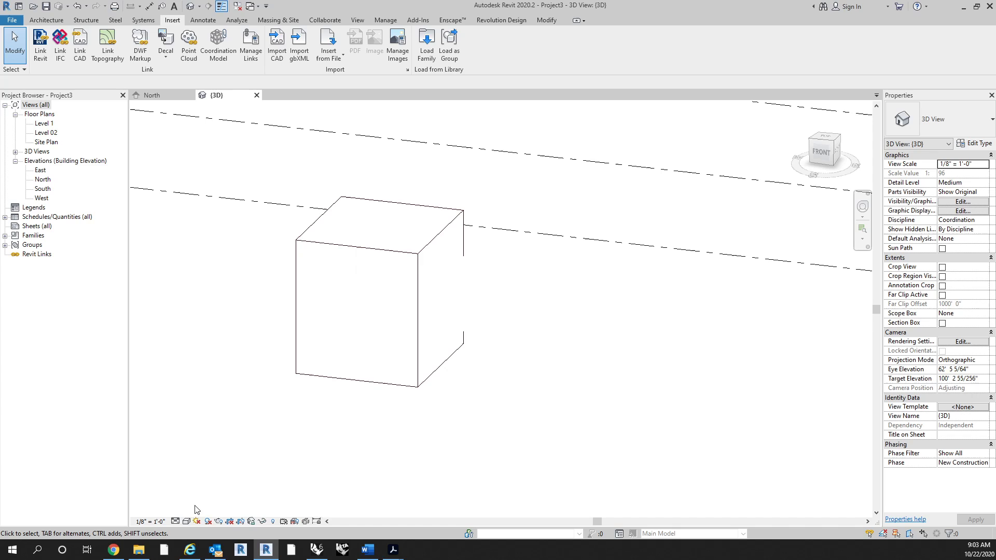
pyautogui.click(187, 521)
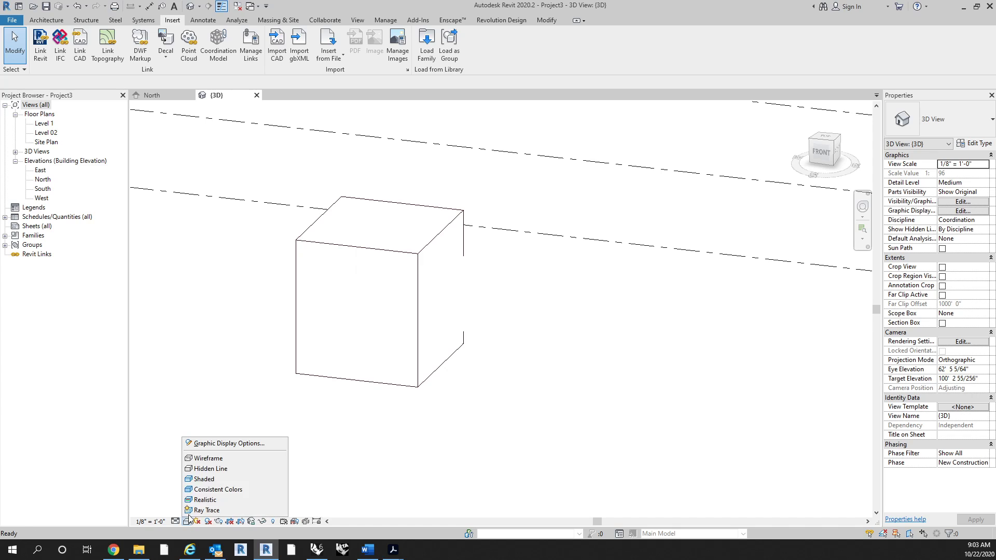
pyautogui.click(213, 483)
pyautogui.keyDown('shift'); pyautogui.moveTo(567, 466); pyautogui.dragTo(467, 211, button='middle'); pyautogui.keyUp('shift')
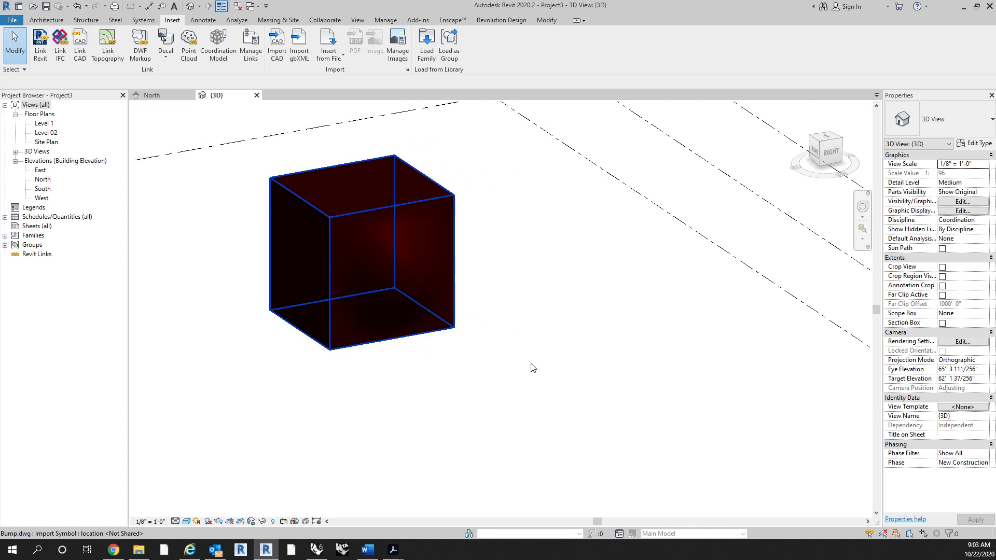
pyautogui.moveTo(475, 268); pyautogui.dragTo(570, 353, button='middle')
pyautogui.click(521, 393)
pyautogui.click(620, 405)
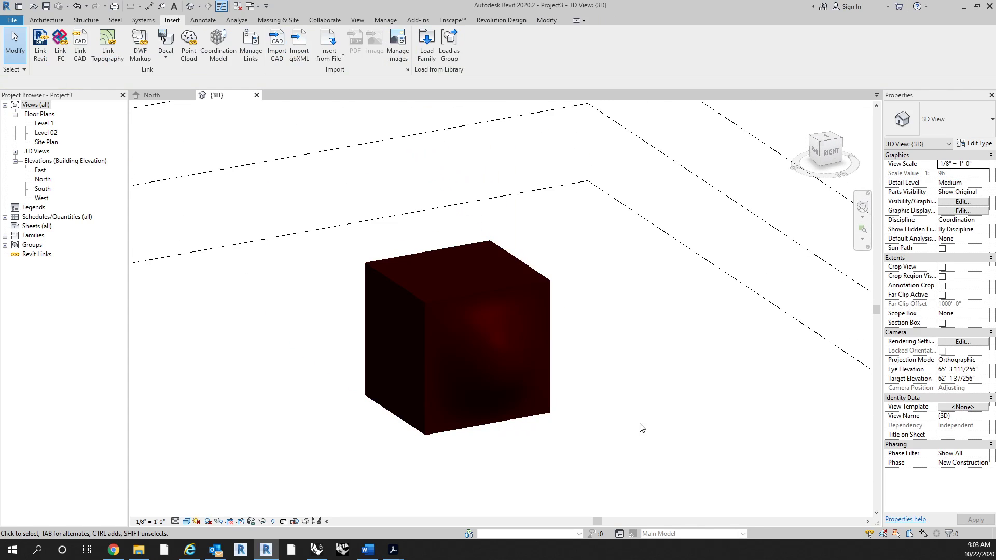
pyautogui.keyDown('shift'); pyautogui.moveTo(643, 443); pyautogui.dragTo(609, 350, button='middle'); pyautogui.keyUp('shift')
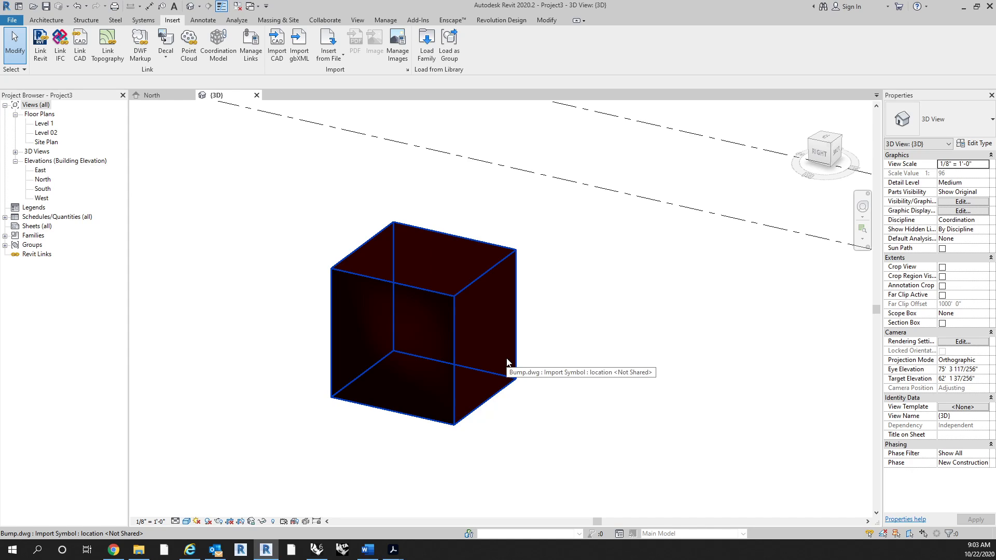
pyautogui.moveTo(649, 279); pyautogui.dragTo(648, 278, button='middle')
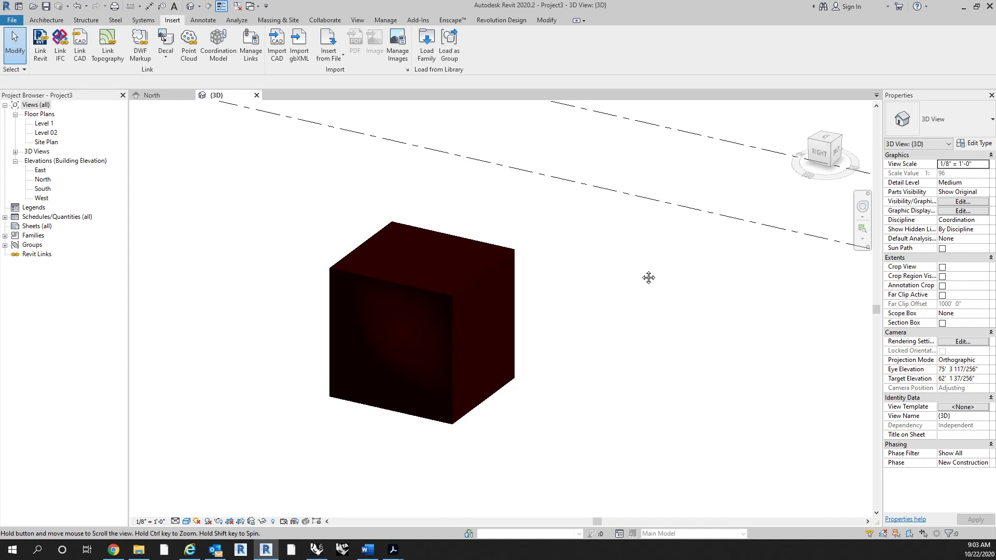
# Select the imported box and open its list of layers available for deletion
pyautogui.click(404, 347)
pyautogui.moveTo(658, 340); pyautogui.dragTo(673, 318, button='middle')
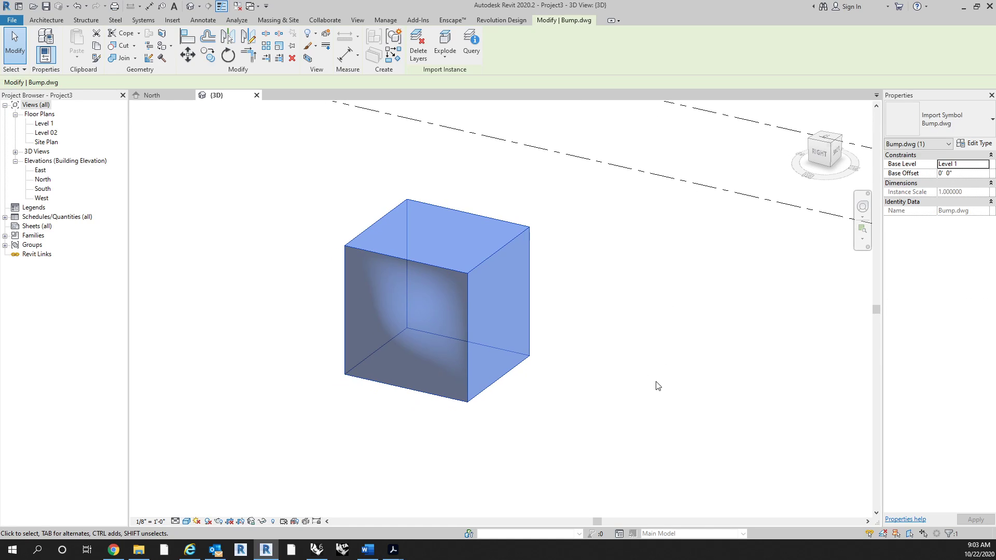
pyautogui.click(656, 382)
pyautogui.click(506, 335)
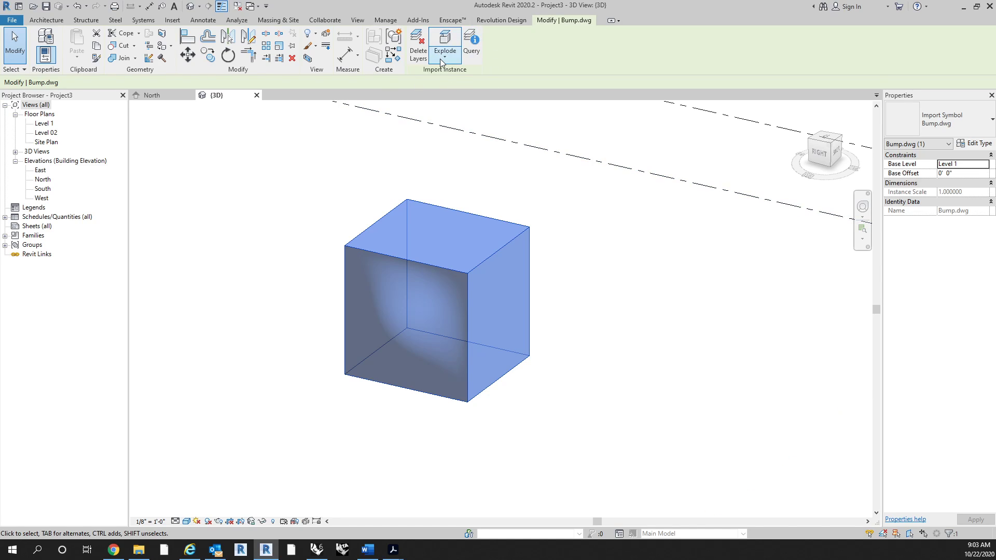
pyautogui.click(418, 46)
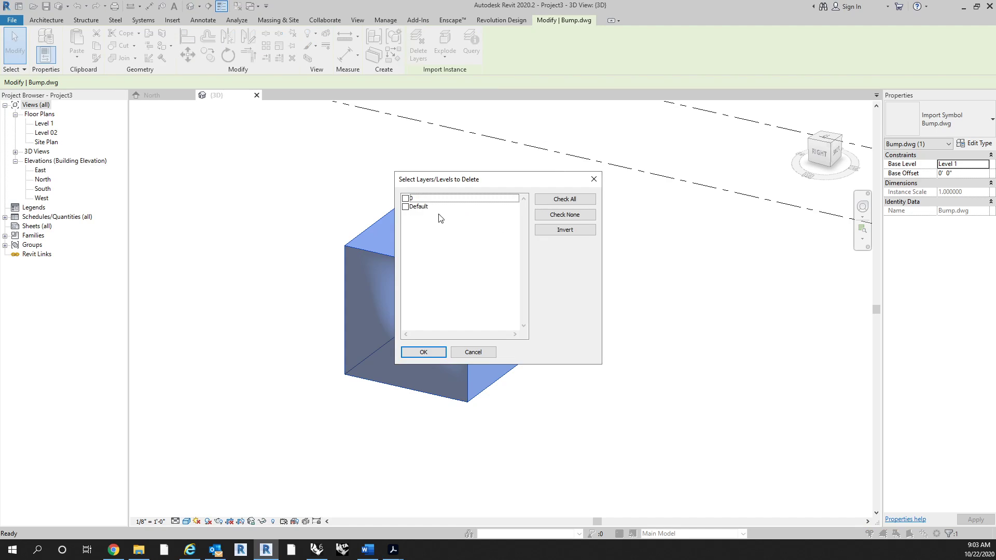
# Check the bumped box against the layer list in Rhino and return to Revit's layer deletion list
pyautogui.click(328, 554)
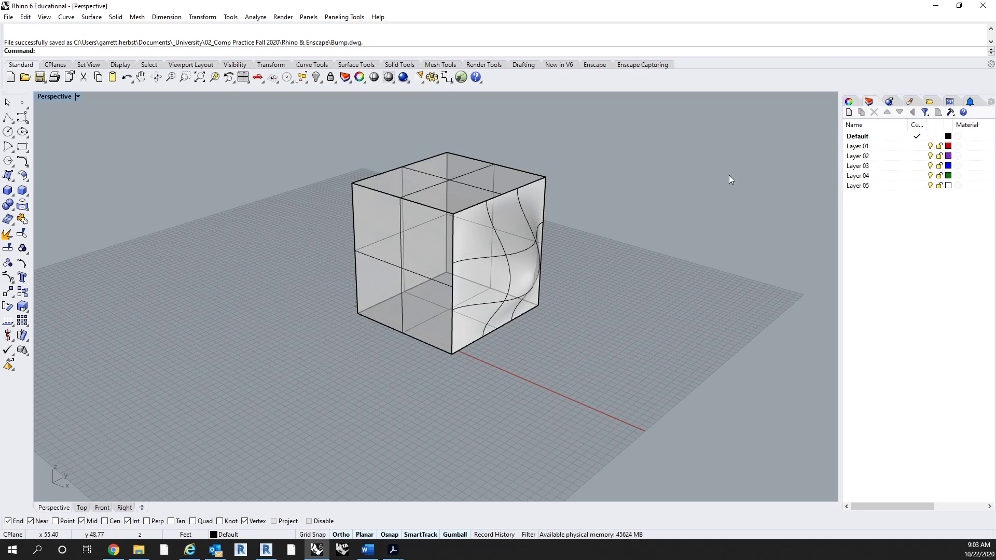
pyautogui.click(600, 237)
pyautogui.click(512, 232)
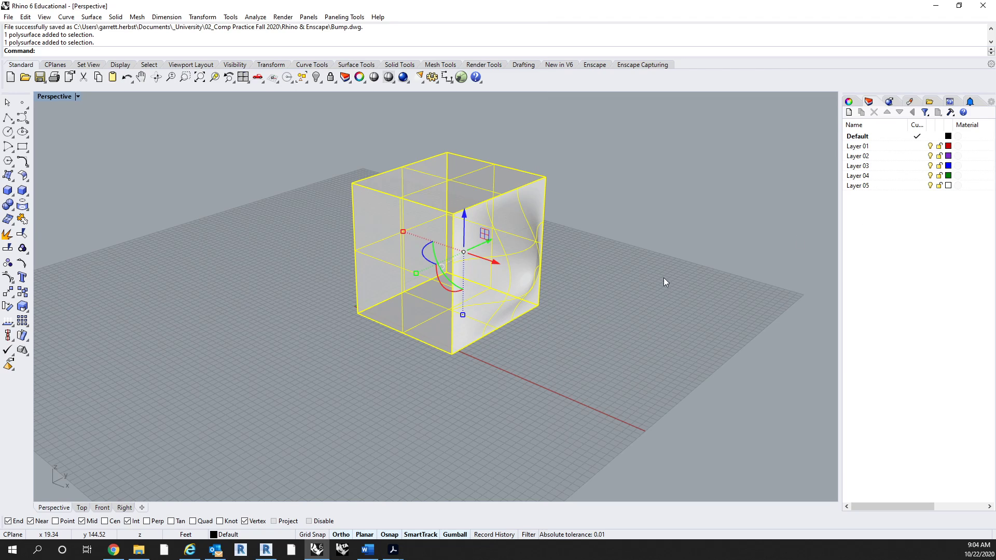
pyautogui.click(554, 350)
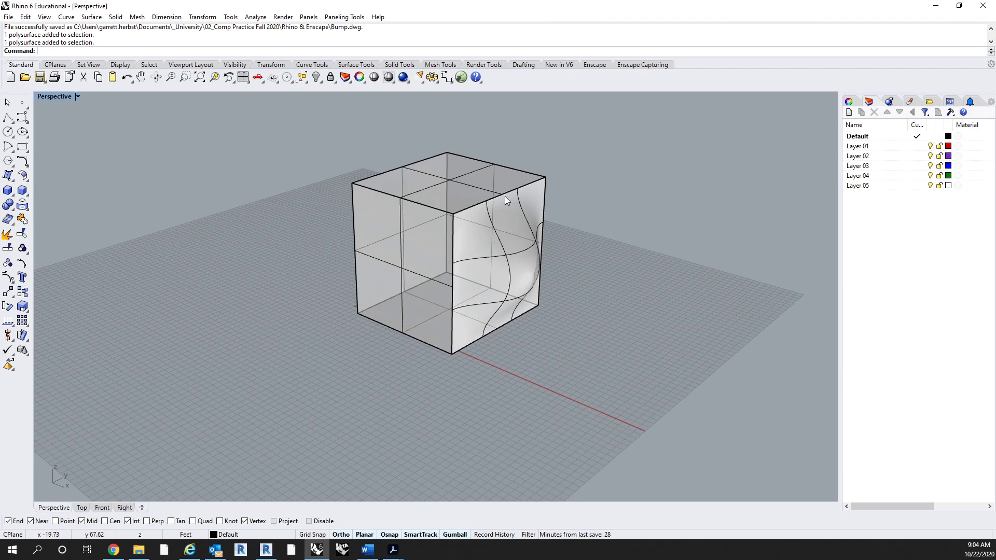
pyautogui.click(501, 223)
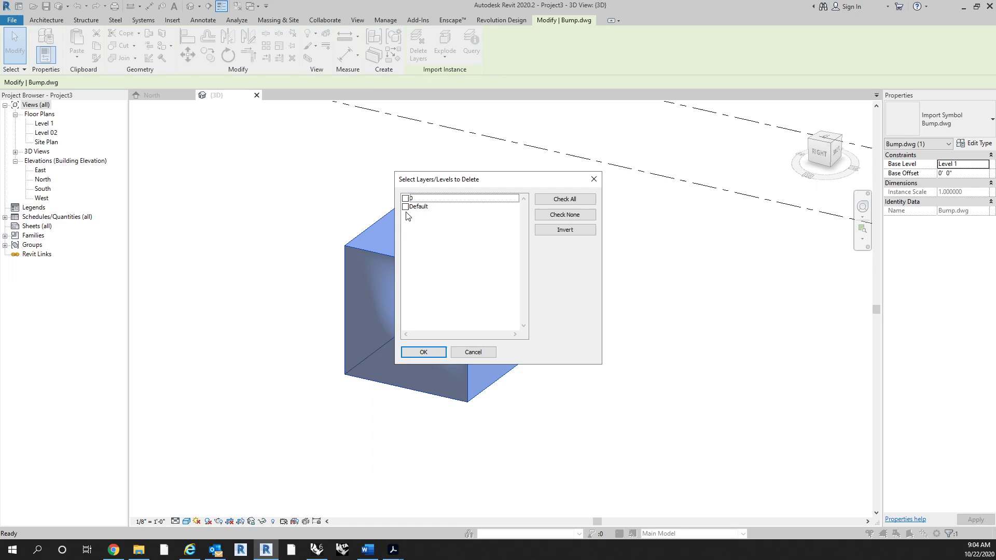
# Cancel the layer deletion and try to explode the imported box
pyautogui.click(406, 206)
pyautogui.click(473, 353)
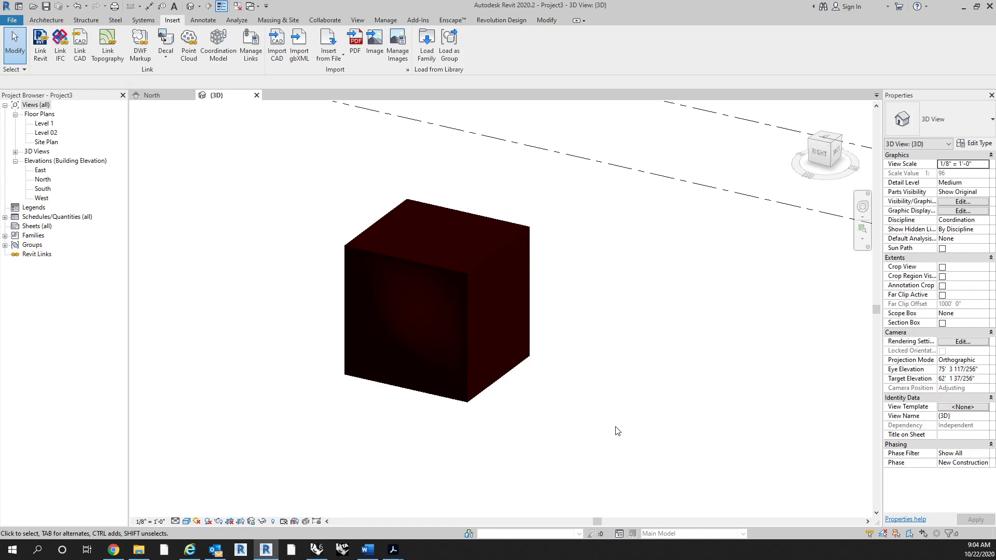
pyautogui.click(491, 340)
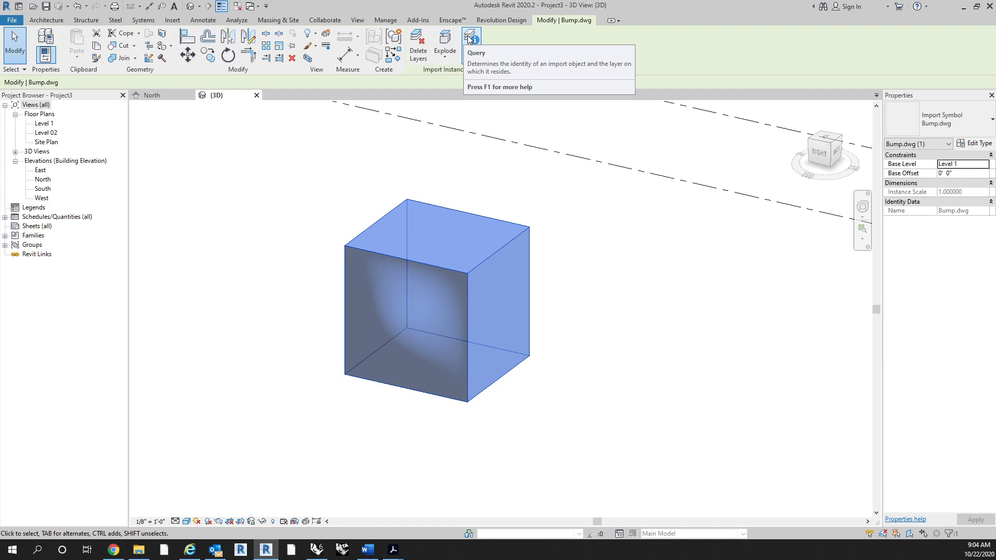
pyautogui.click(445, 40)
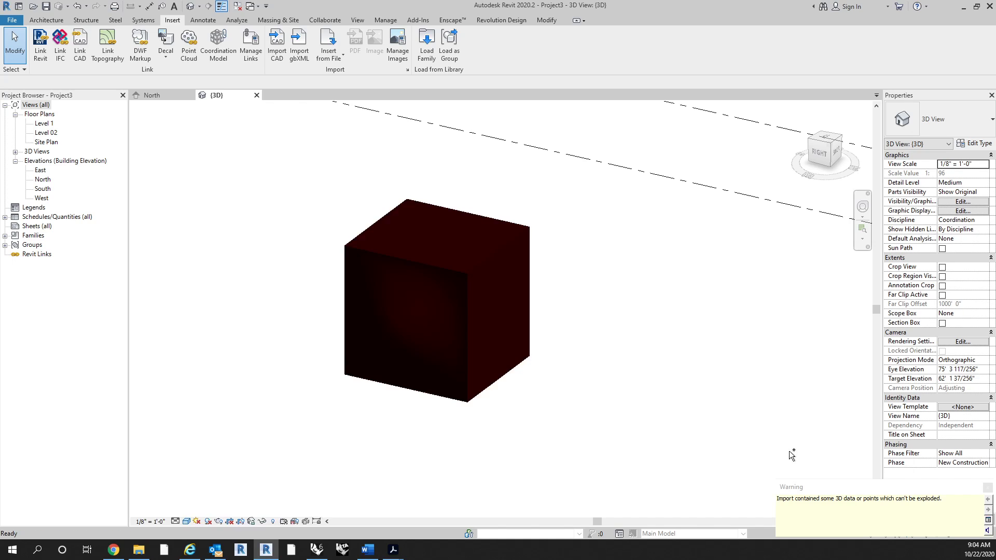
# Query two faces of the imported box for their object type and layer
pyautogui.click(511, 318)
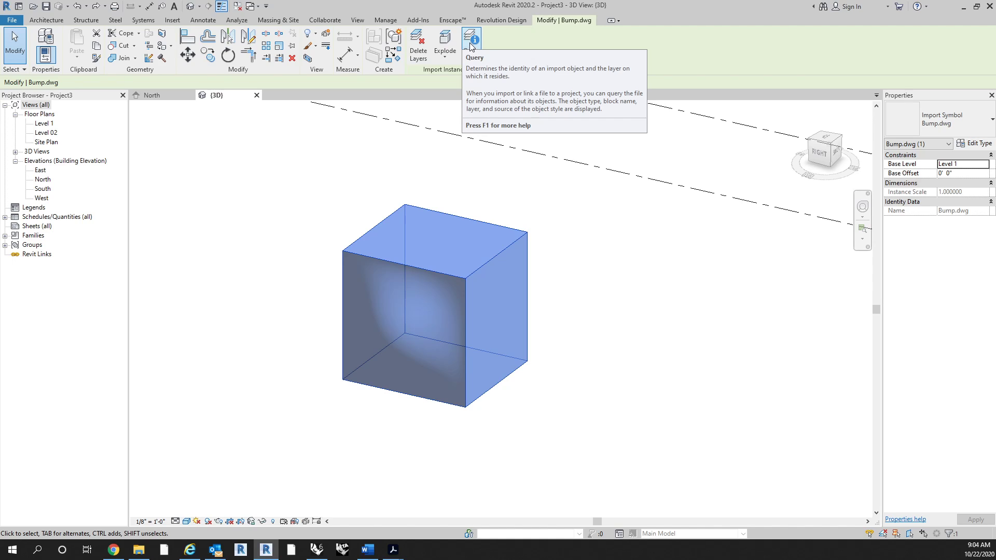
pyautogui.click(471, 45)
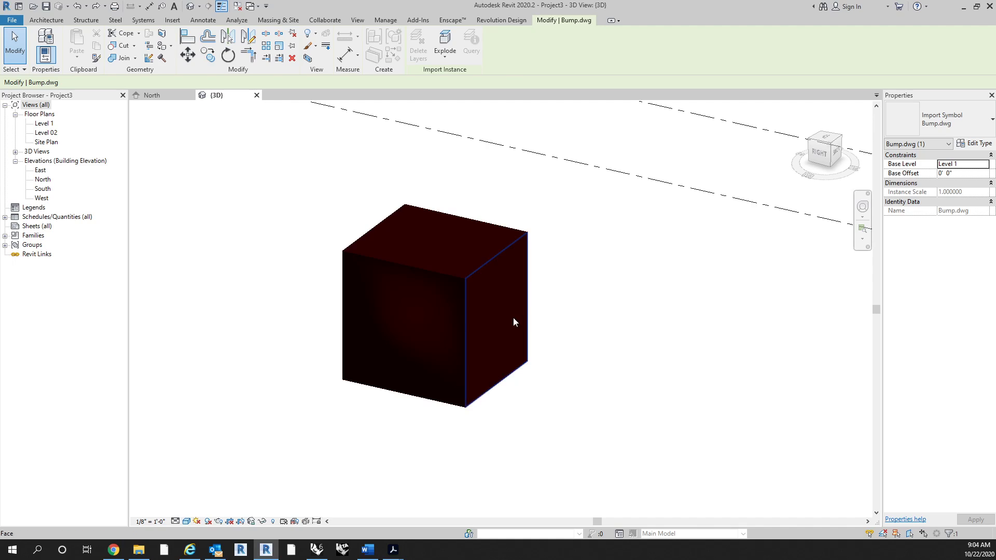
pyautogui.click(516, 279)
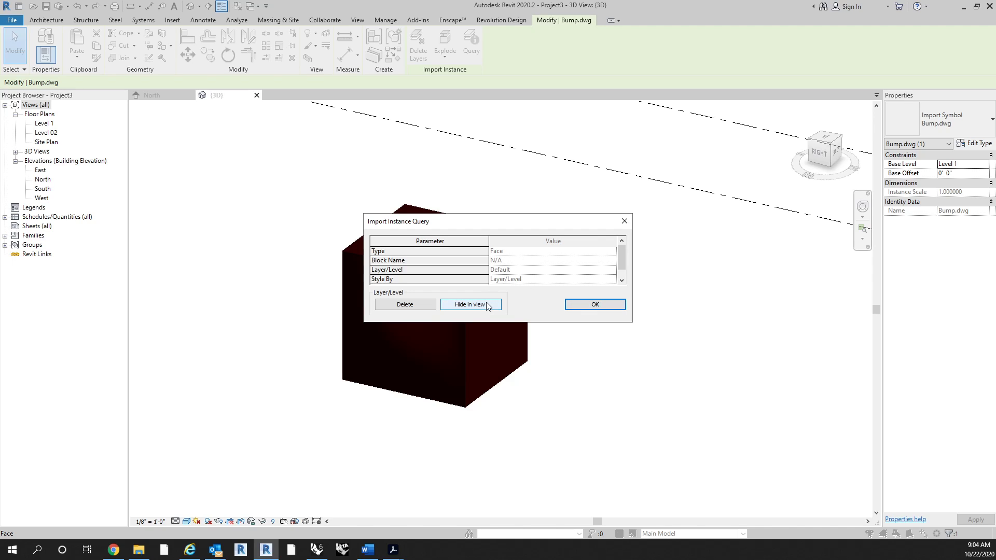
pyautogui.click(593, 306)
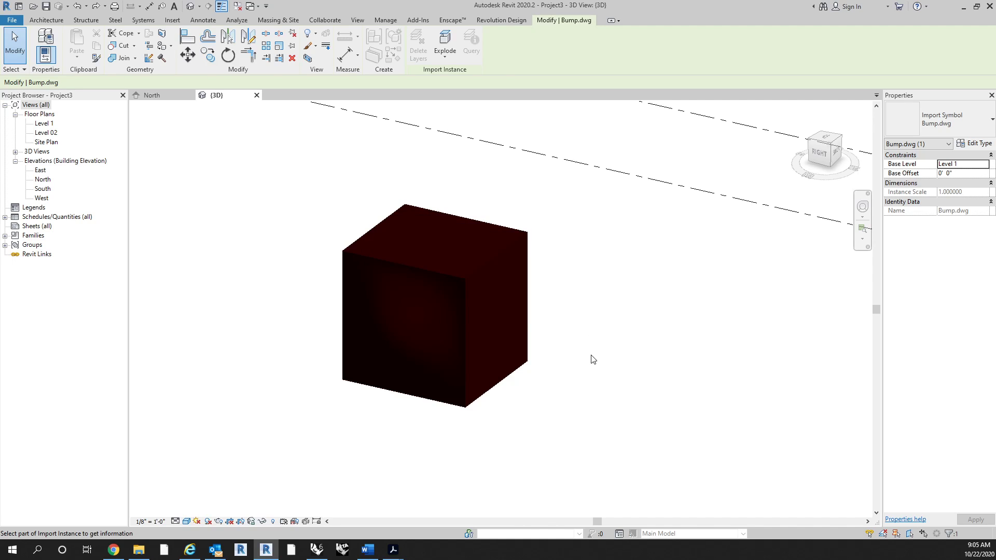
pyautogui.moveTo(572, 349); pyautogui.dragTo(572, 355, button='middle')
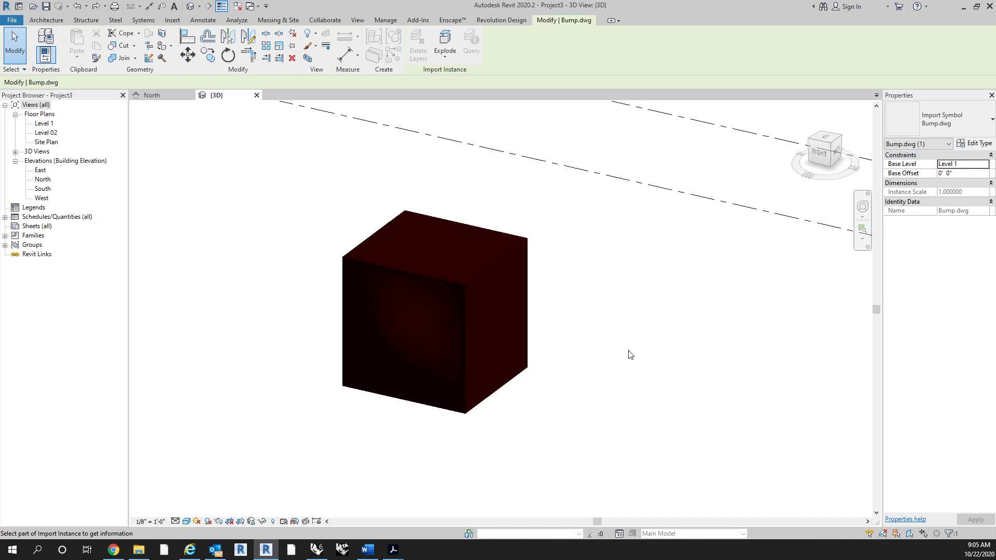
pyautogui.click(465, 318)
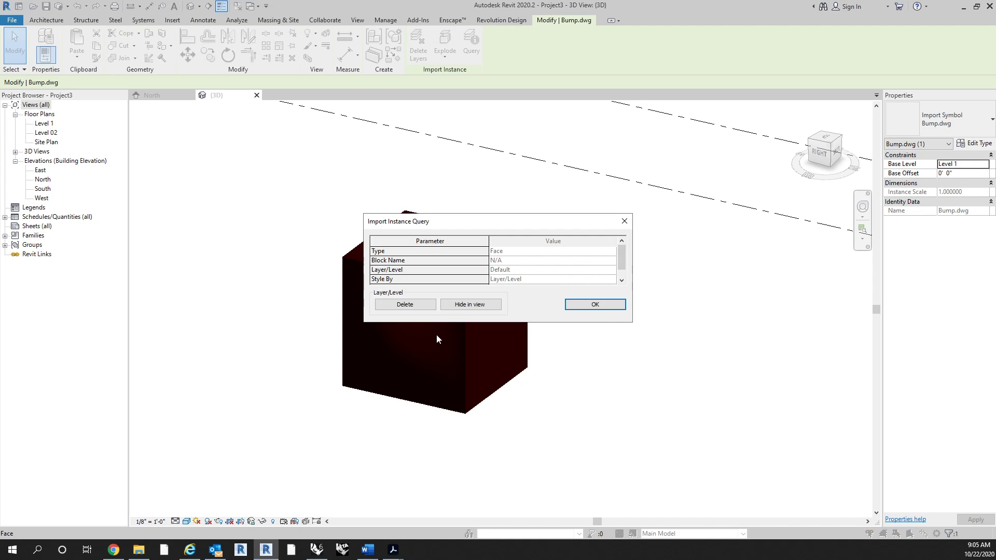
pyautogui.click(622, 311)
pyautogui.press('Escape')
pyautogui.press('Escape')
# Set the imported box's base offset to 5'
pyautogui.click(512, 343)
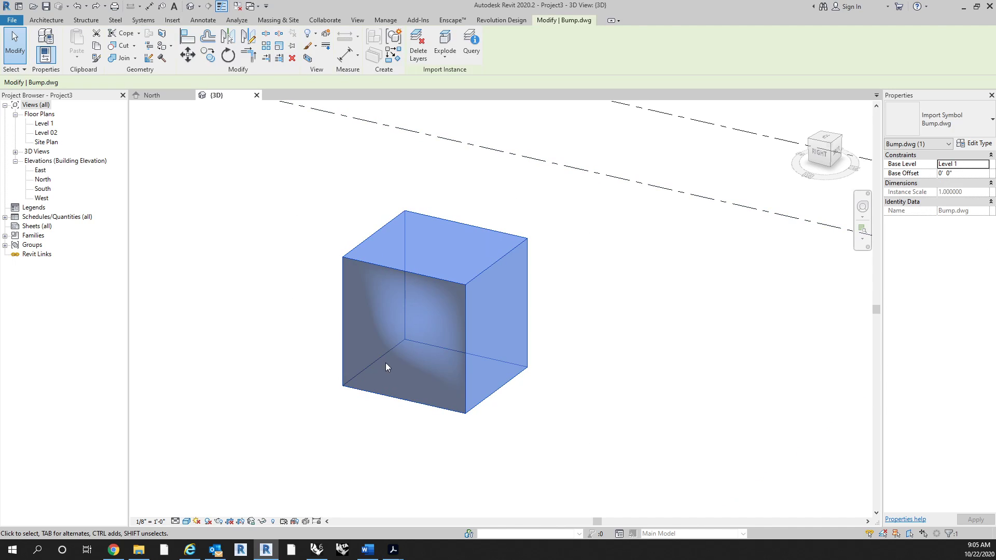
pyautogui.click(619, 360)
pyautogui.keyDown('shift'); pyautogui.moveTo(626, 383); pyautogui.dragTo(508, 335, button='middle'); pyautogui.keyUp('shift')
pyautogui.click(508, 334)
pyautogui.click(612, 392)
pyautogui.click(490, 346)
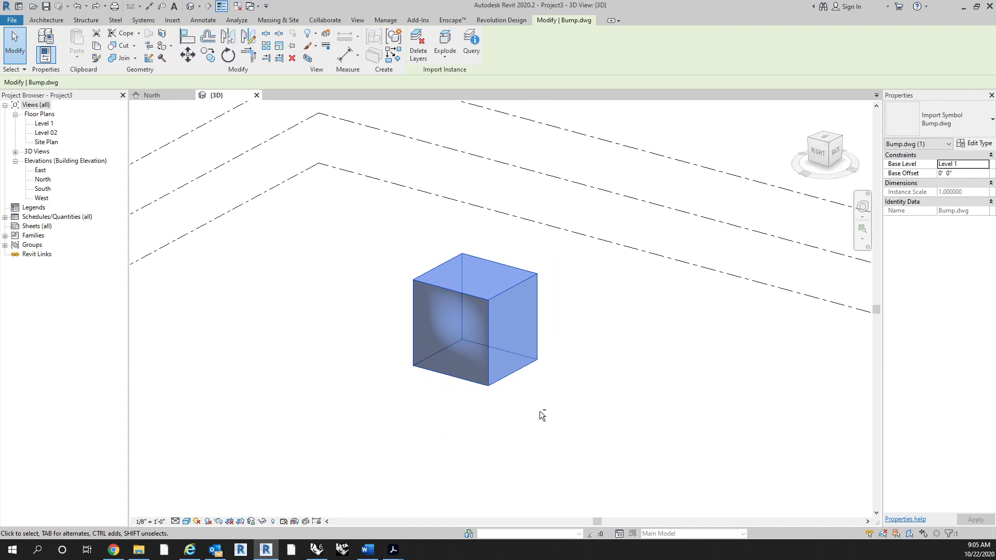
pyautogui.keyDown('shift'); pyautogui.moveTo(540, 414); pyautogui.dragTo(738, 298, button='middle'); pyautogui.keyUp('shift')
pyautogui.click(972, 125)
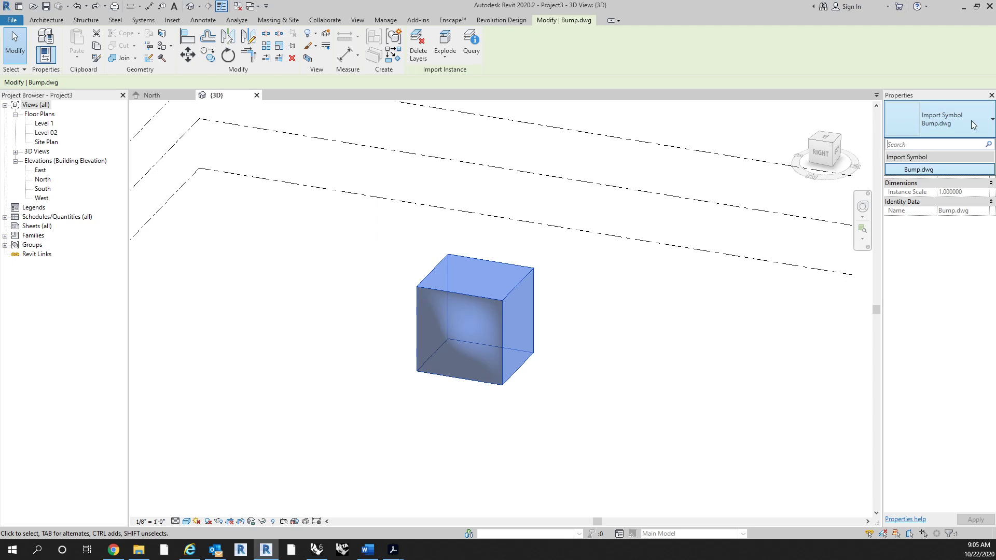
pyautogui.click(966, 125)
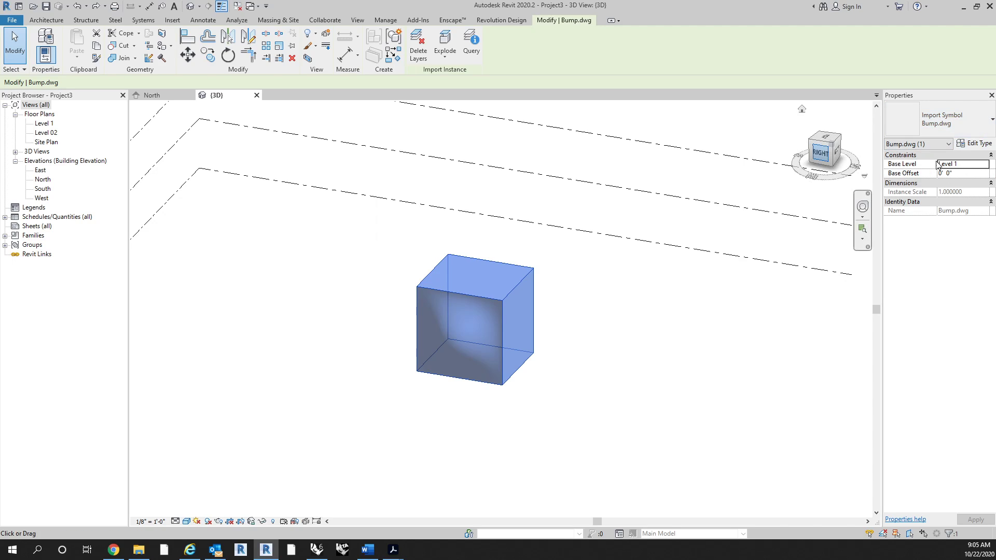
pyautogui.click(965, 174)
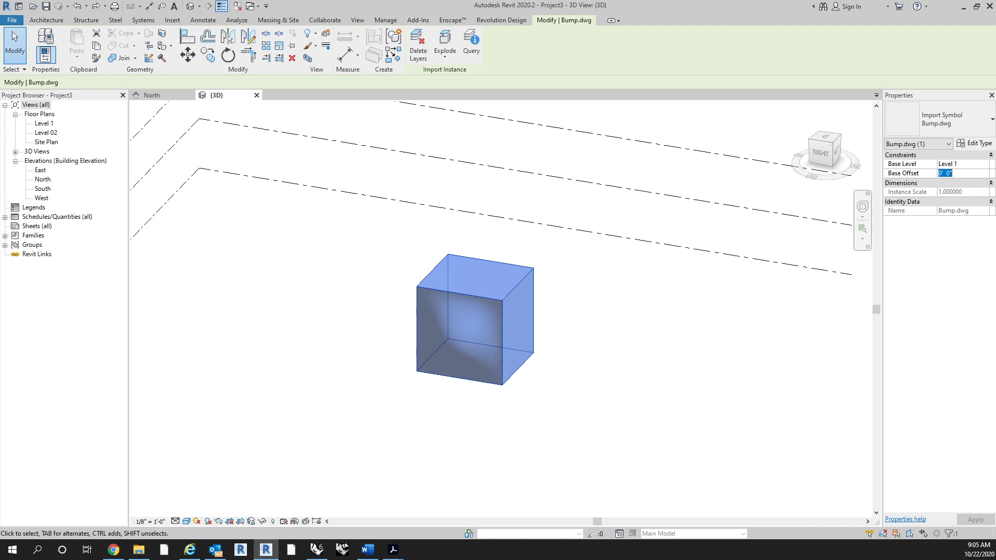
pyautogui.write('5')
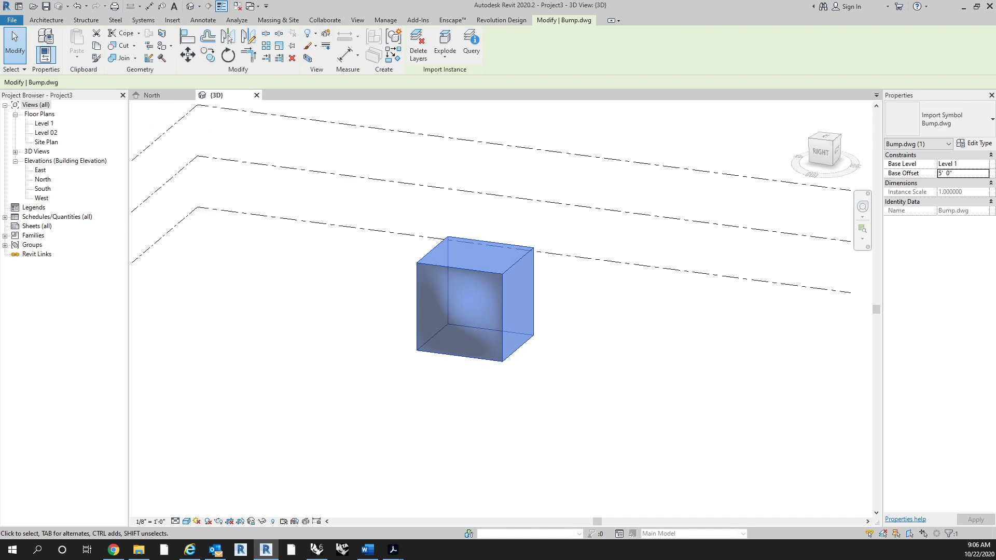
# Change the imported box's base level to Level 02 and view it against the level lines
pyautogui.click(986, 164)
pyautogui.click(962, 182)
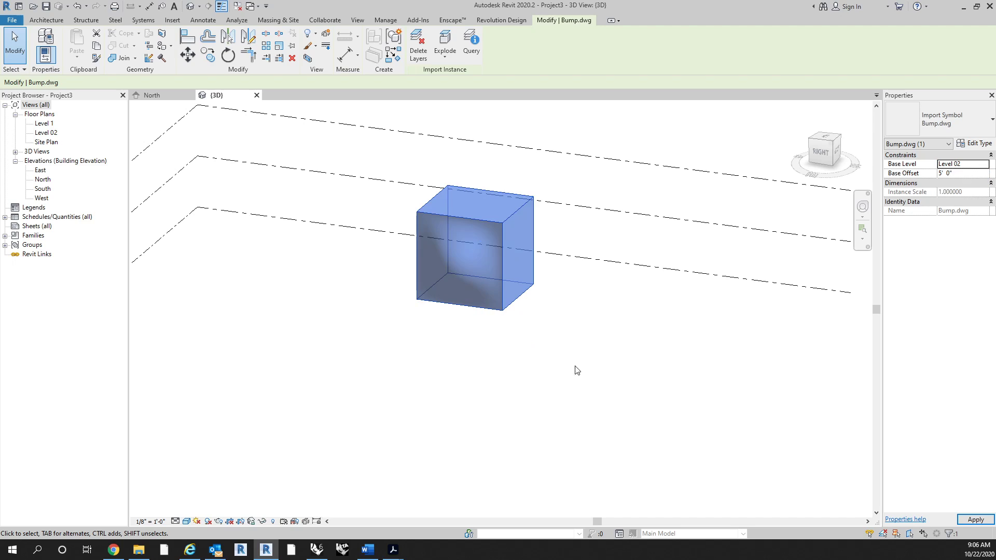
pyautogui.click(661, 403)
pyautogui.keyDown('shift'); pyautogui.moveTo(661, 404); pyautogui.dragTo(594, 349, button='middle'); pyautogui.keyUp('shift')
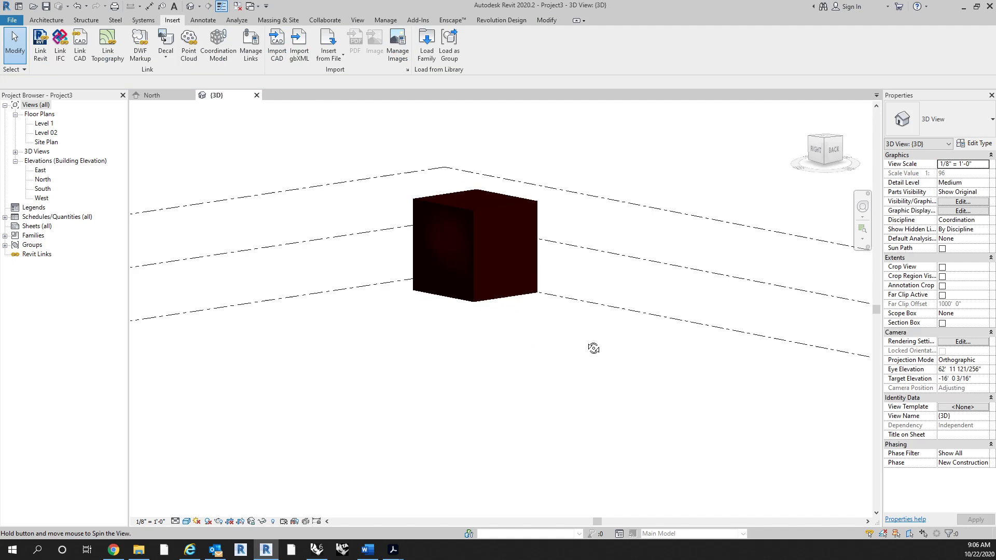
# Reset the imported box's base offset to 0' and return its base level to Level 1
pyautogui.click(452, 247)
pyautogui.click(973, 178)
pyautogui.click(972, 175)
pyautogui.write('0')
pyautogui.press('Return')
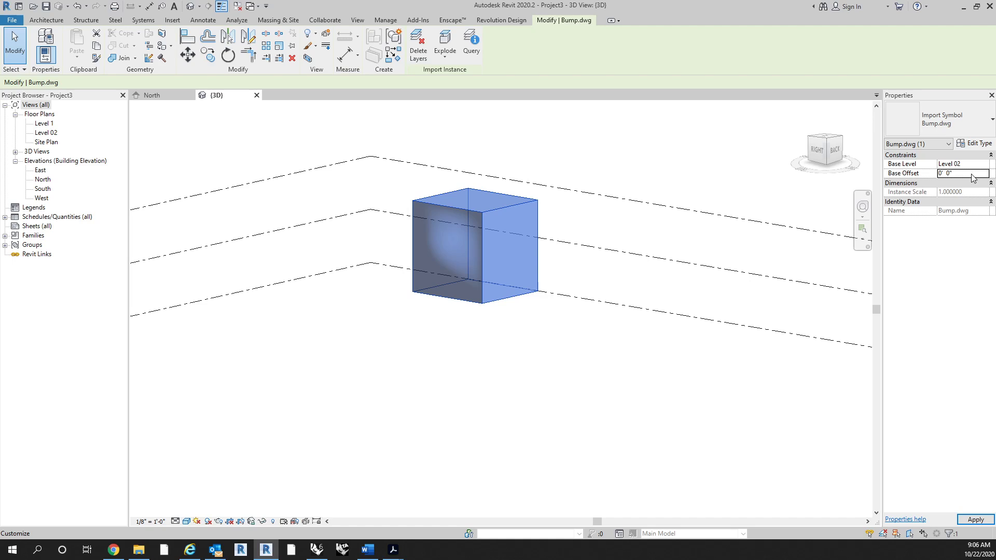
pyautogui.click(987, 171)
pyautogui.click(955, 175)
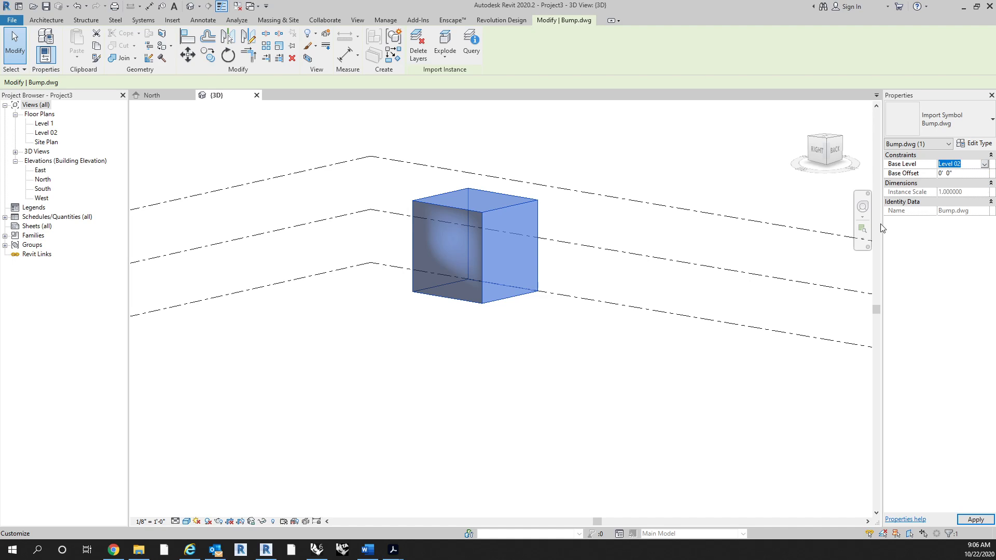
pyautogui.click(507, 417)
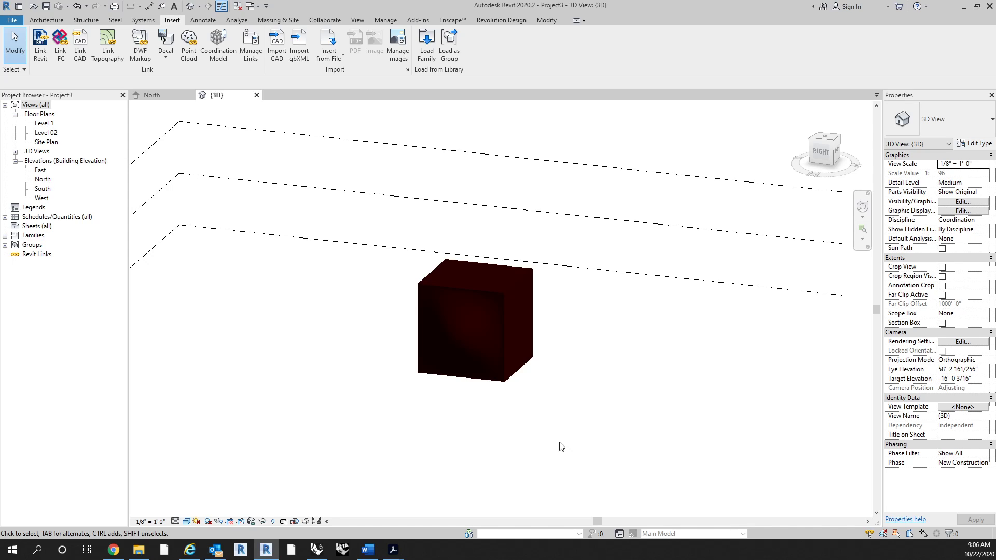
# Delete the imported Bump.dwg box from the 3D view
pyautogui.moveTo(531, 409); pyautogui.dragTo(559, 406, button='middle')
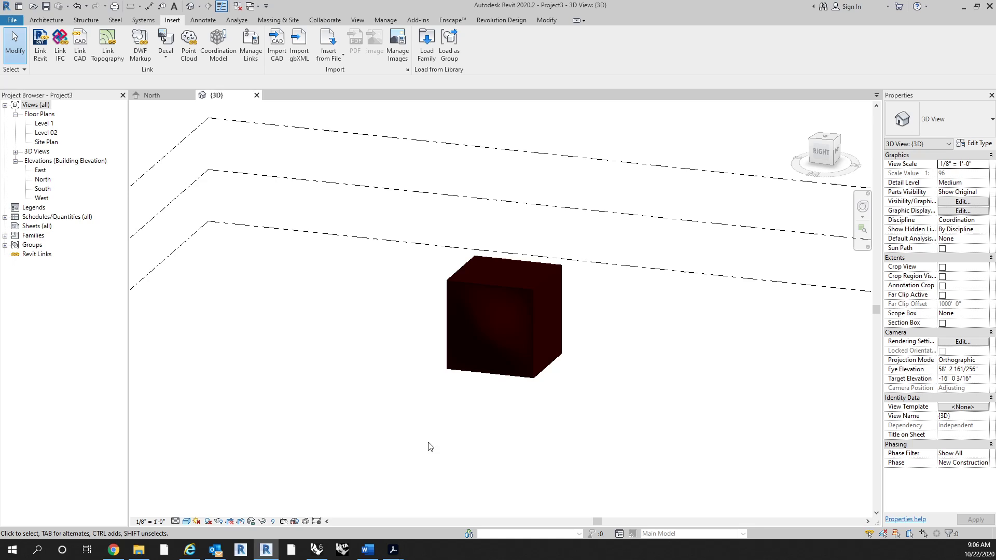
pyautogui.click(494, 344)
pyautogui.press('Delete')
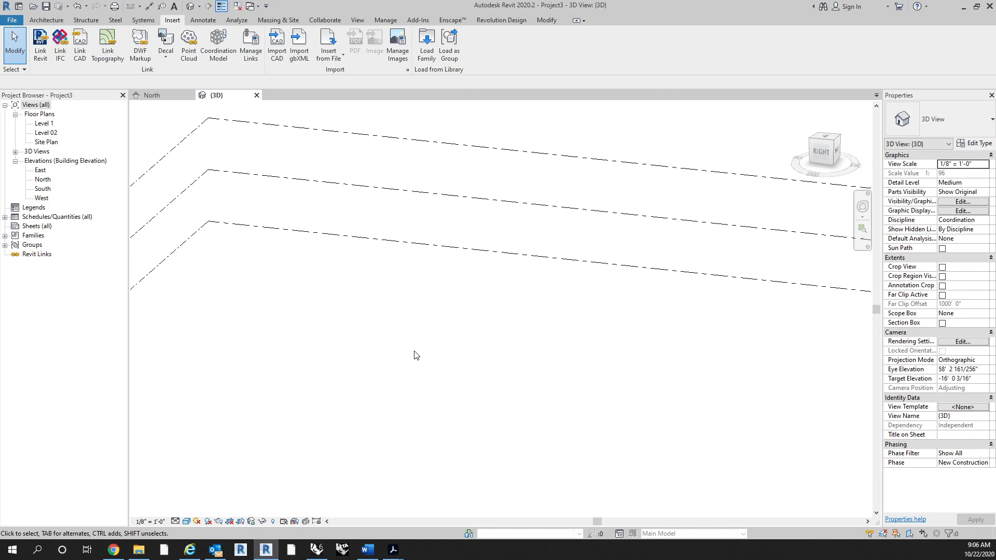
# Link Bump.dwg in feet with colors preserved, using Manual - Center positioning at Level 1, and place the box in front of the level lines
pyautogui.click(80, 47)
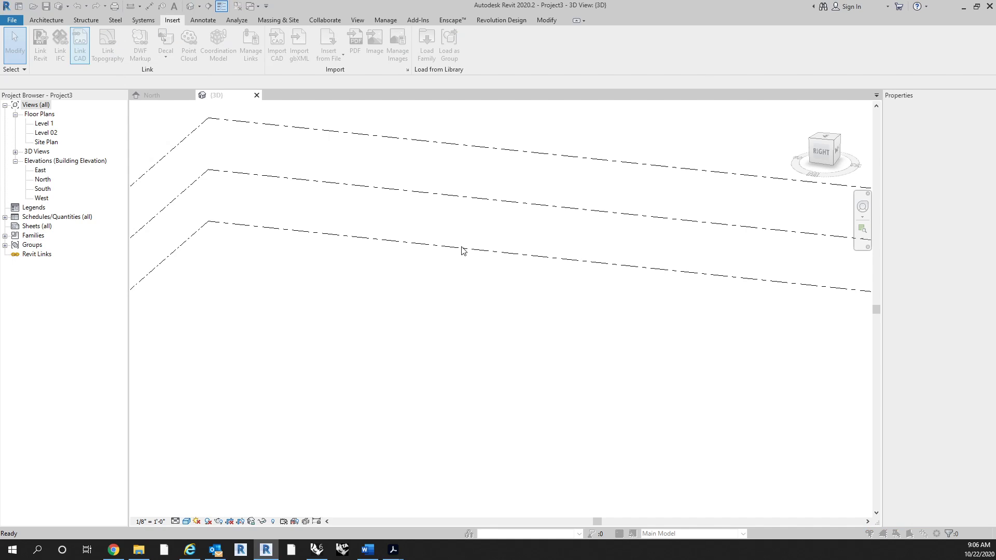
pyautogui.click(455, 126)
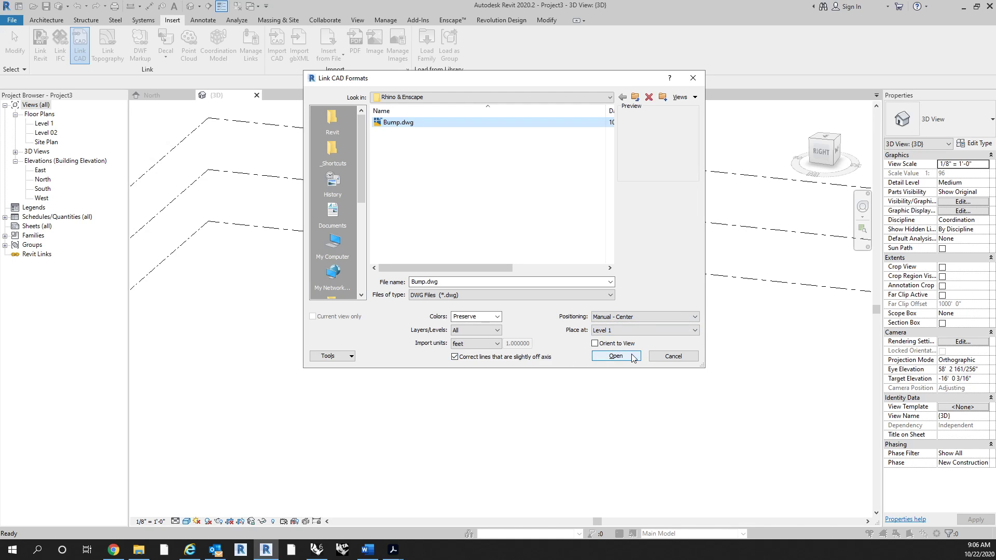
pyautogui.click(616, 357)
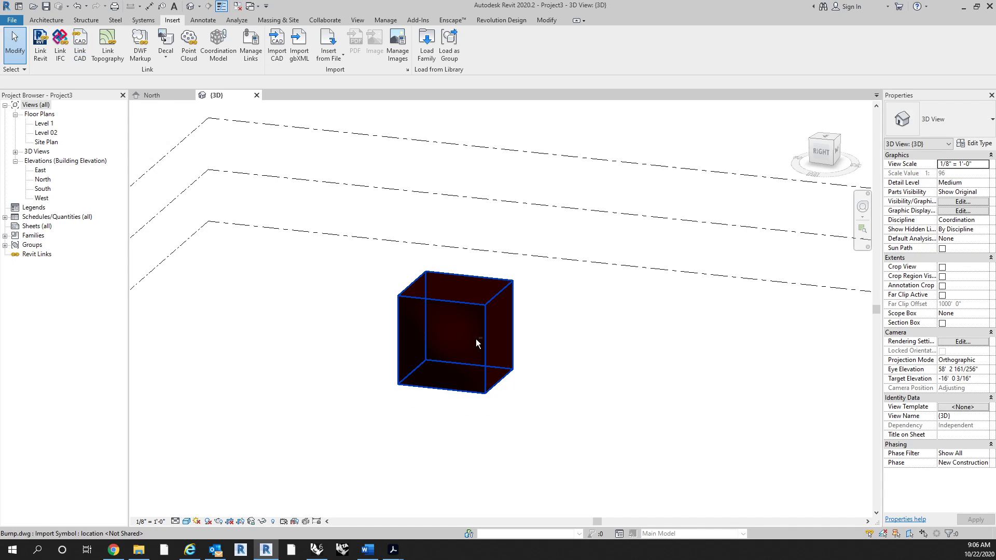
pyautogui.click(493, 381)
pyautogui.keyDown('shift'); pyautogui.moveTo(621, 427); pyautogui.dragTo(463, 369, button='middle'); pyautogui.keyUp('shift')
pyautogui.click(584, 374)
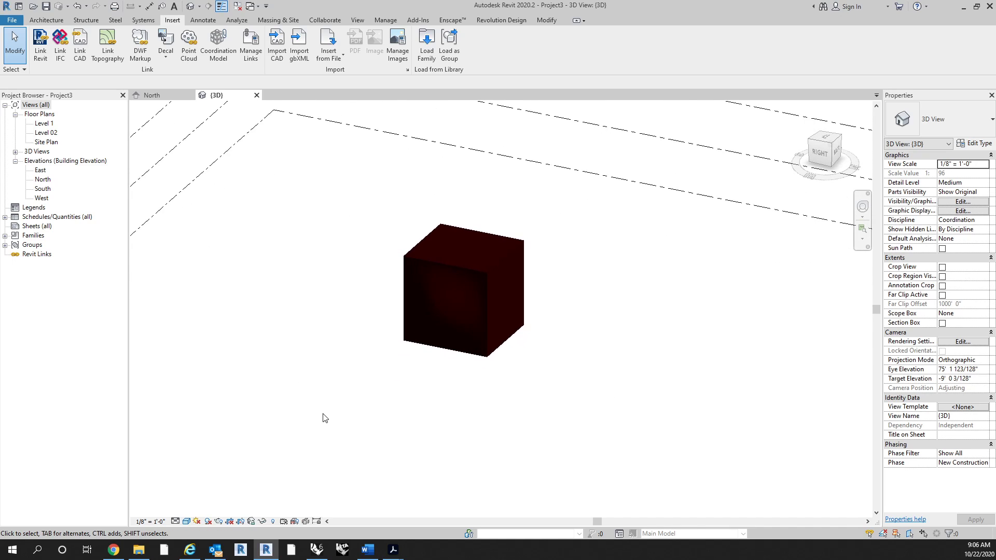
# Switch to Rhino and explode the bumped box into separate surfaces
pyautogui.click(321, 553)
pyautogui.click(457, 374)
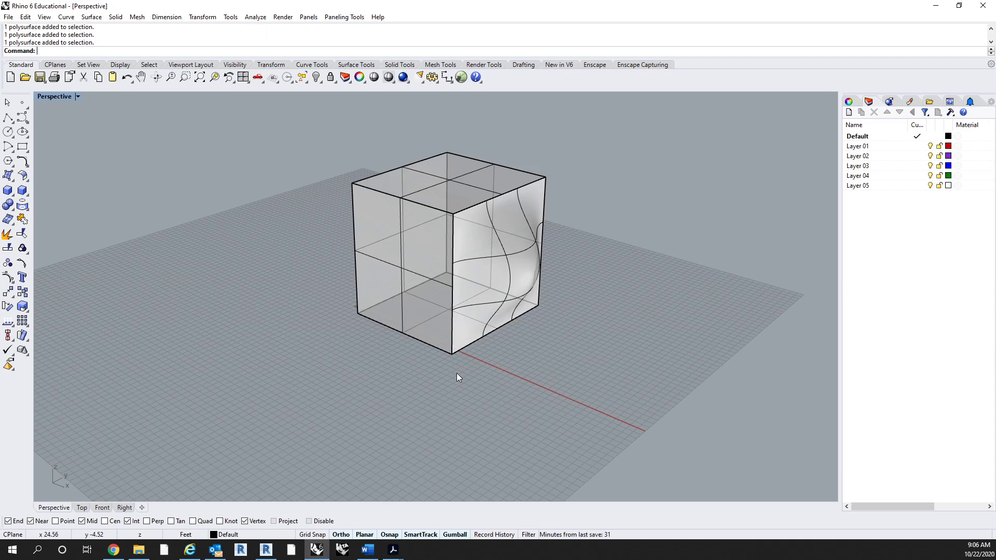
pyautogui.keyDown('shift'); pyautogui.moveTo(548, 399); pyautogui.dragTo(642, 410, button='right'); pyautogui.keyUp('shift')
pyautogui.moveTo(529, 366); pyautogui.dragTo(470, 258, button='right')
pyautogui.click(470, 257)
pyautogui.write('explode')
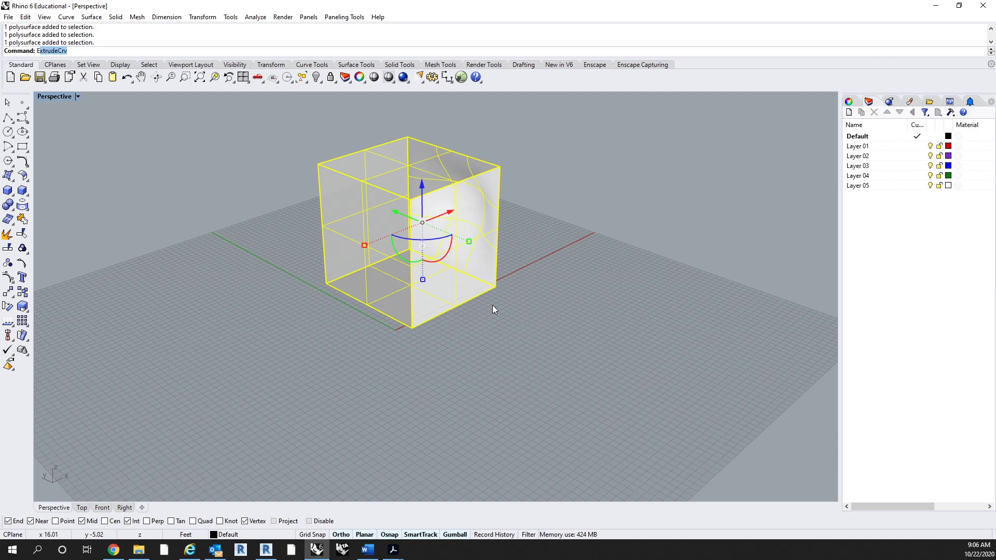
pyautogui.press('Return')
pyautogui.click(493, 305)
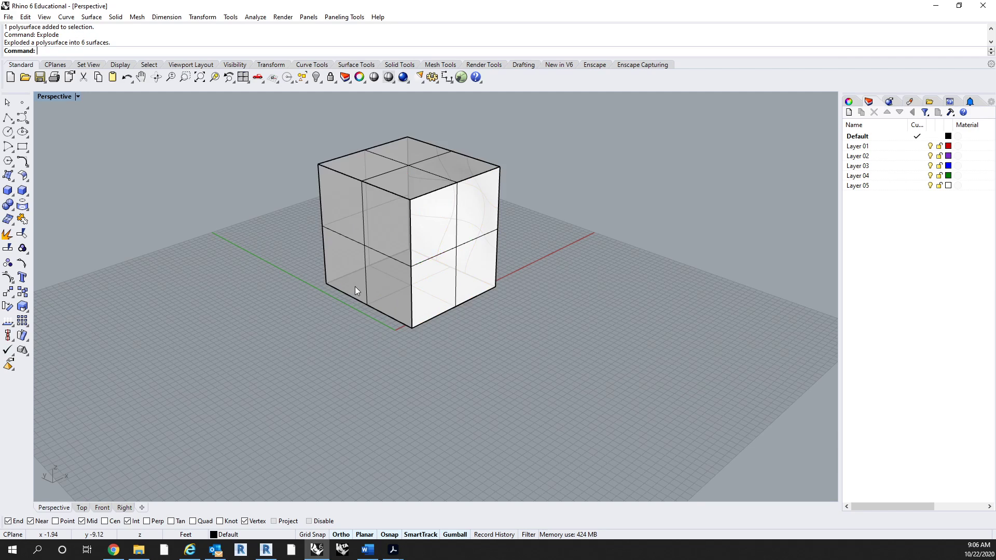
# Rebuild the flat face adjoining the box's near vertical edge with 6 by 6 points and degree 3 in both directions
pyautogui.click(362, 255)
pyautogui.click(463, 367)
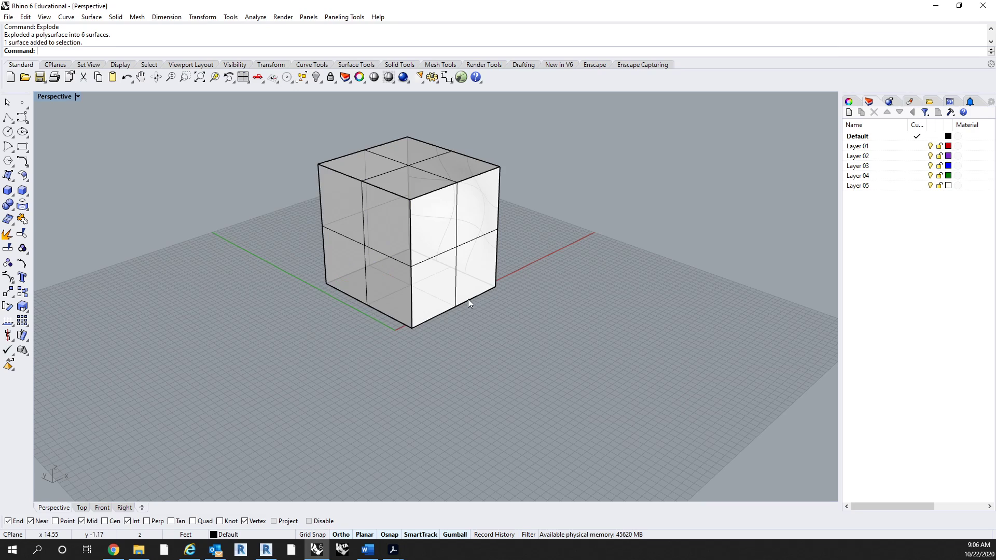
pyautogui.click(452, 293)
pyautogui.write('Re')
pyautogui.press('Return')
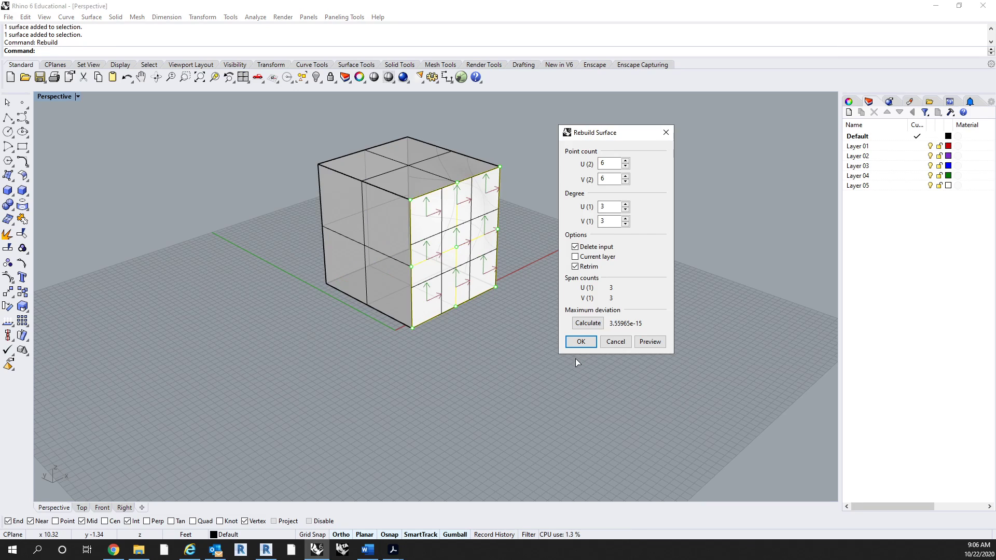
pyautogui.click(581, 342)
pyautogui.click(599, 272)
pyautogui.scroll(1, 599, 272)
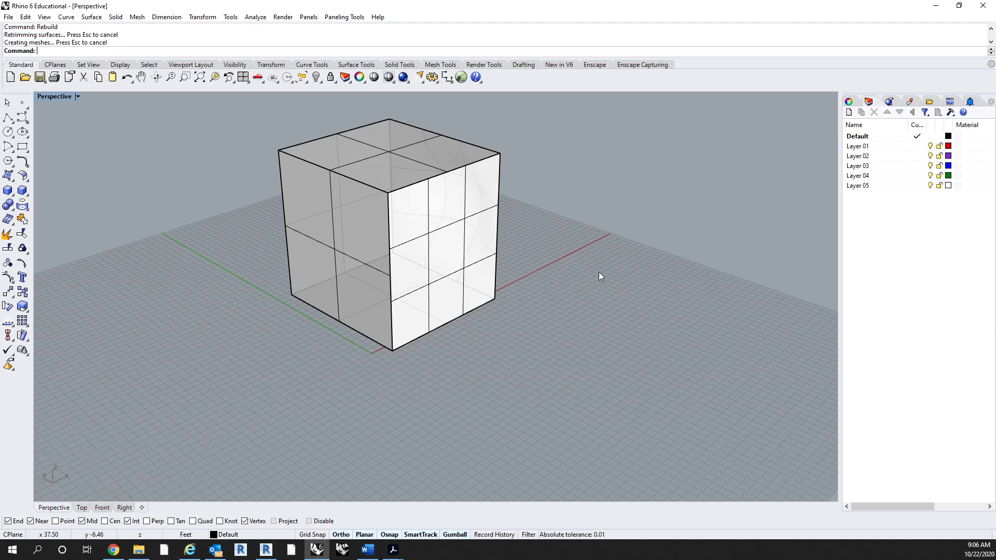
# Turn on control points for the rebuilt flat face and pull its four central points outward to form a bump
pyautogui.click(429, 304)
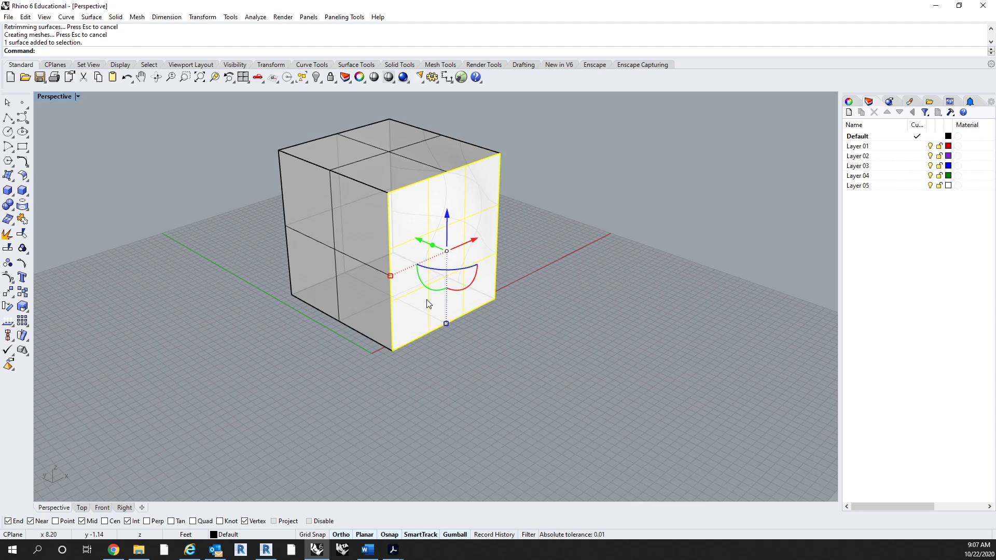
pyautogui.write('PointsOn')
pyautogui.press('Return')
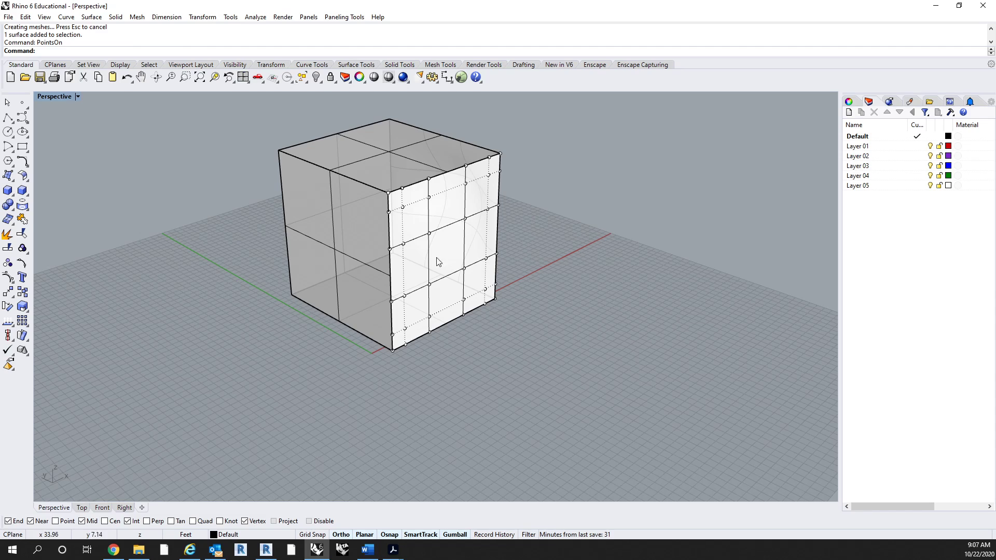
pyautogui.click(433, 234)
pyautogui.click(430, 234)
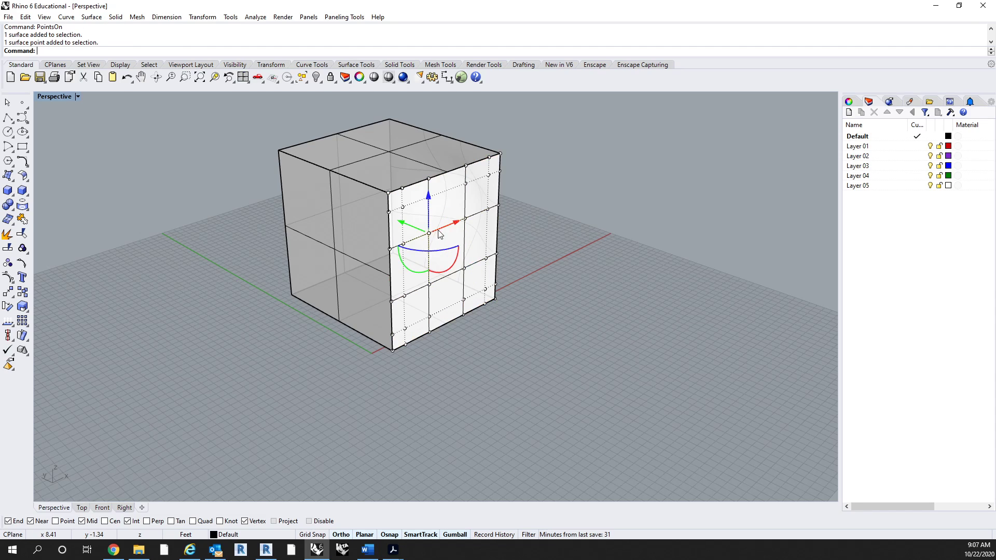
pyautogui.keyDown('shift'); pyautogui.click(466, 218); pyautogui.keyUp('shift')
pyautogui.keyDown('shift'); pyautogui.click(464, 268); pyautogui.keyUp('shift')
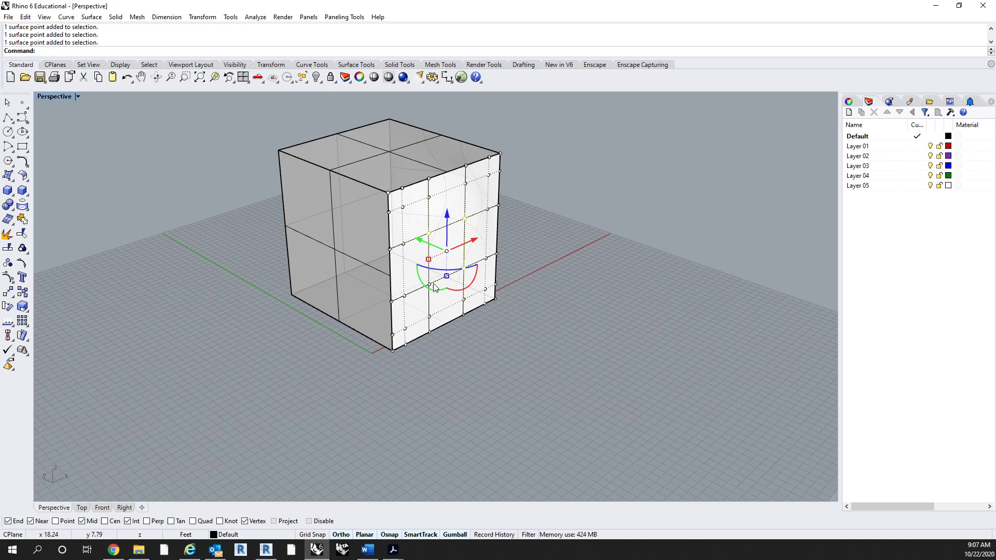
pyautogui.moveTo(434, 285); pyautogui.dragTo(459, 258)
# Join all six surfaces of the box into one closed polysurface
pyautogui.moveTo(534, 343); pyautogui.dragTo(704, 424, button='right')
pyautogui.moveTo(738, 433); pyautogui.dragTo(350, 110)
pyautogui.hotkey('ctrl', 'j')
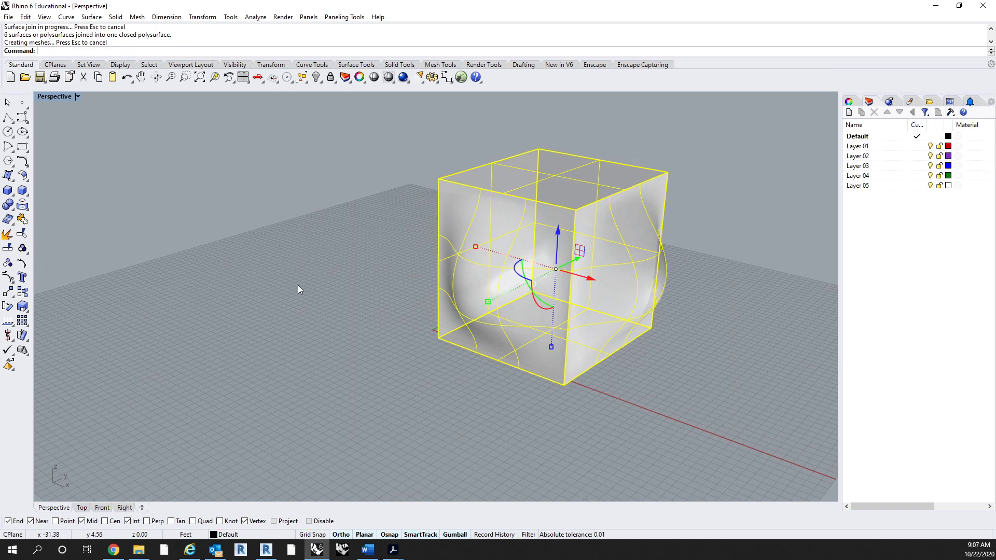
# Export the joined box as an AutoCAD drawing with the 2007 Solids scheme, replacing Bump.dwg in the Rhino & Enscape folder
pyautogui.click(298, 289)
pyautogui.click(497, 285)
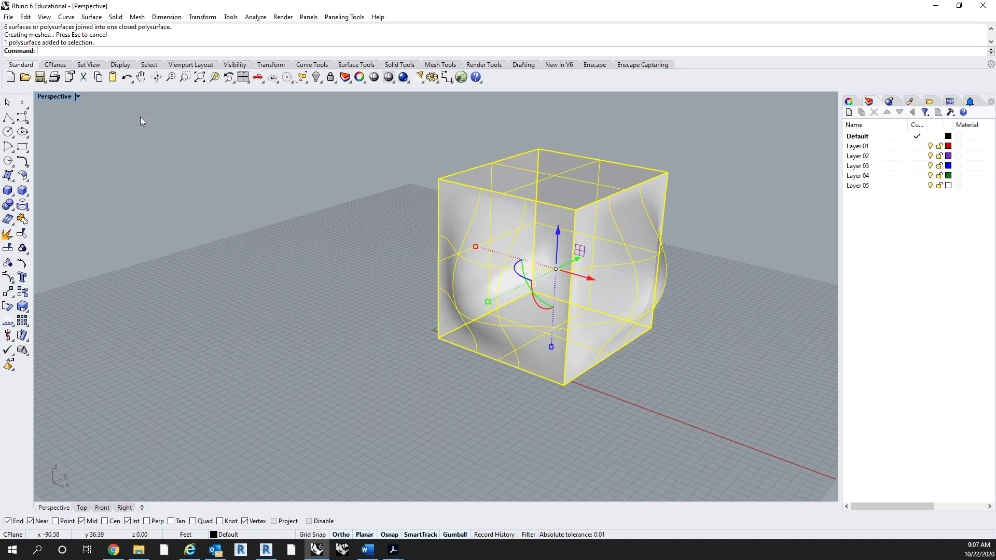
pyautogui.click(8, 17)
pyautogui.click(42, 158)
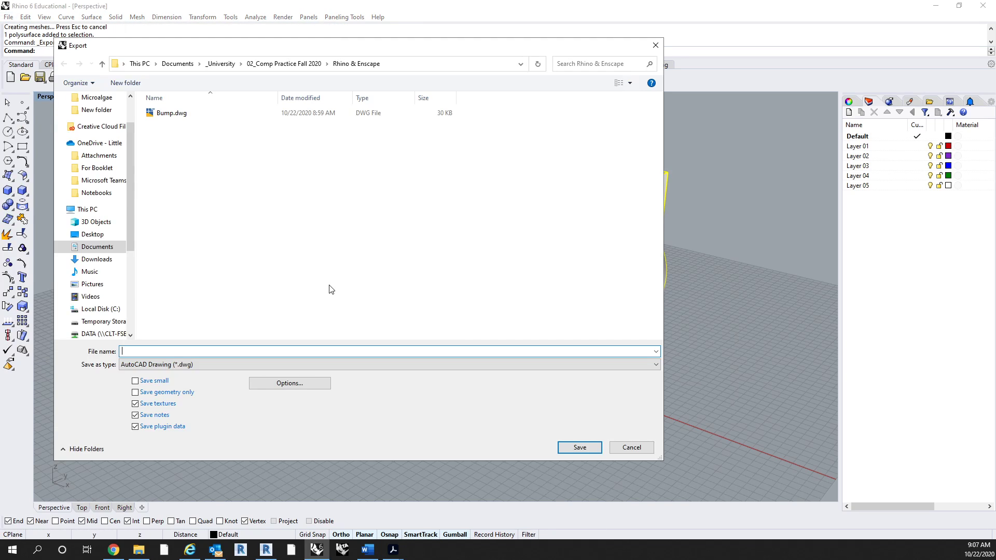
pyautogui.click(215, 114)
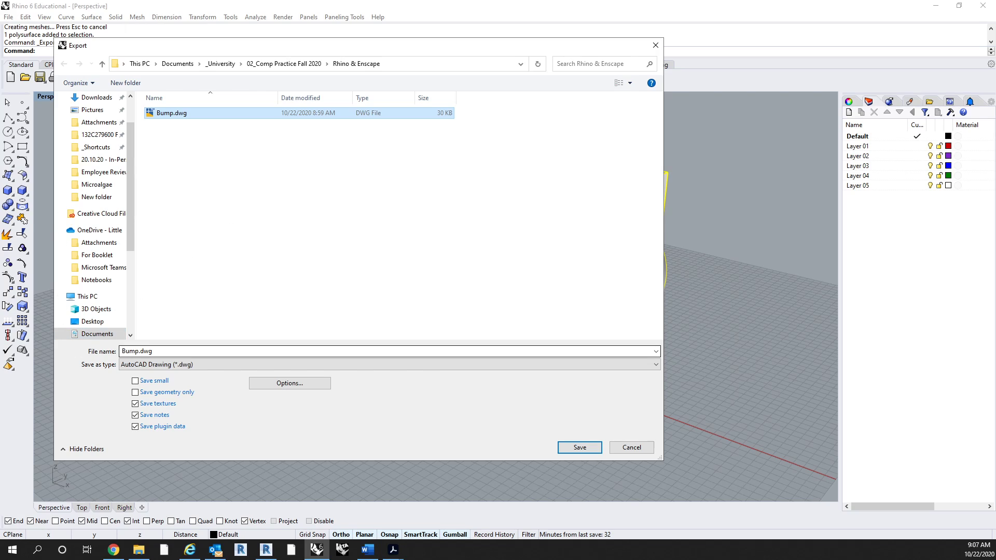
pyautogui.click(137, 352)
pyautogui.click(130, 352)
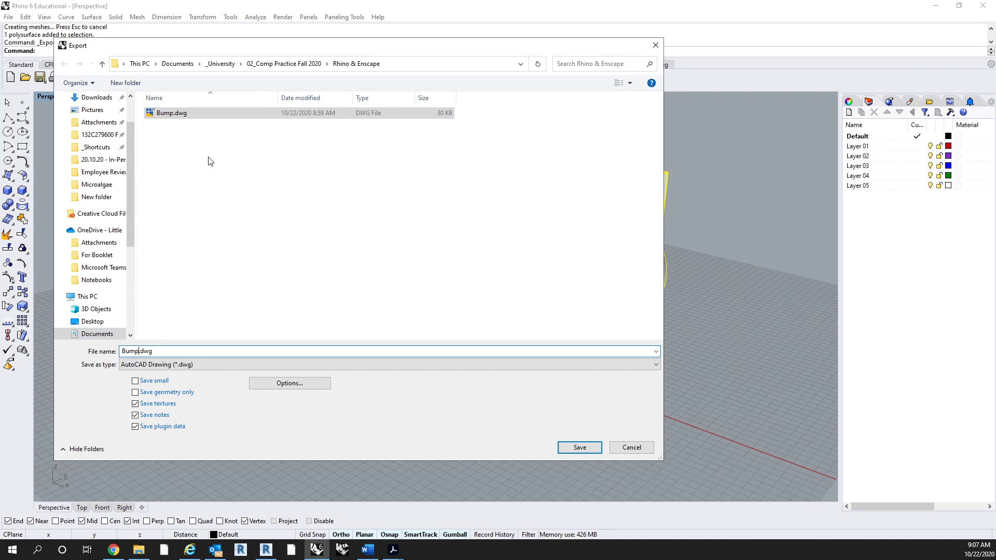
pyautogui.click(216, 114)
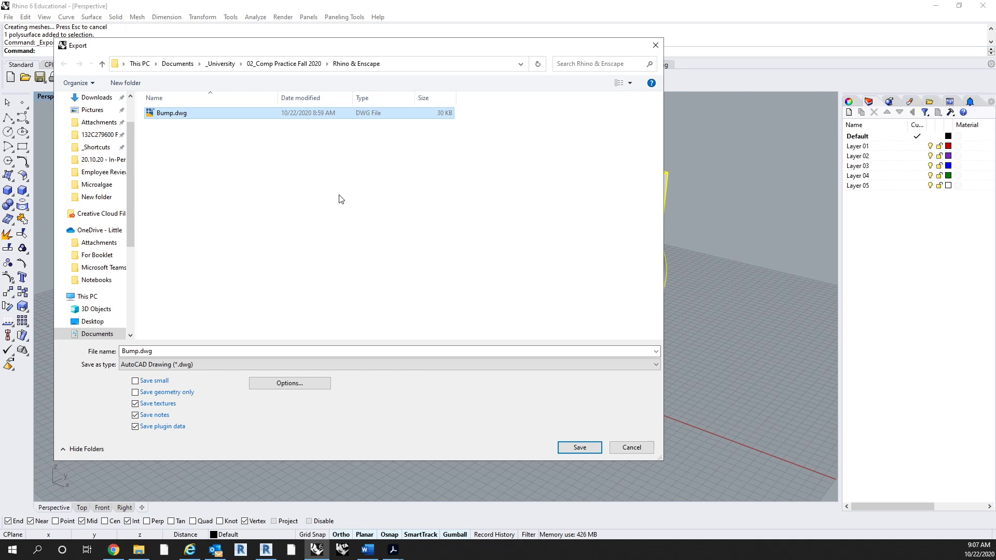
pyautogui.click(576, 450)
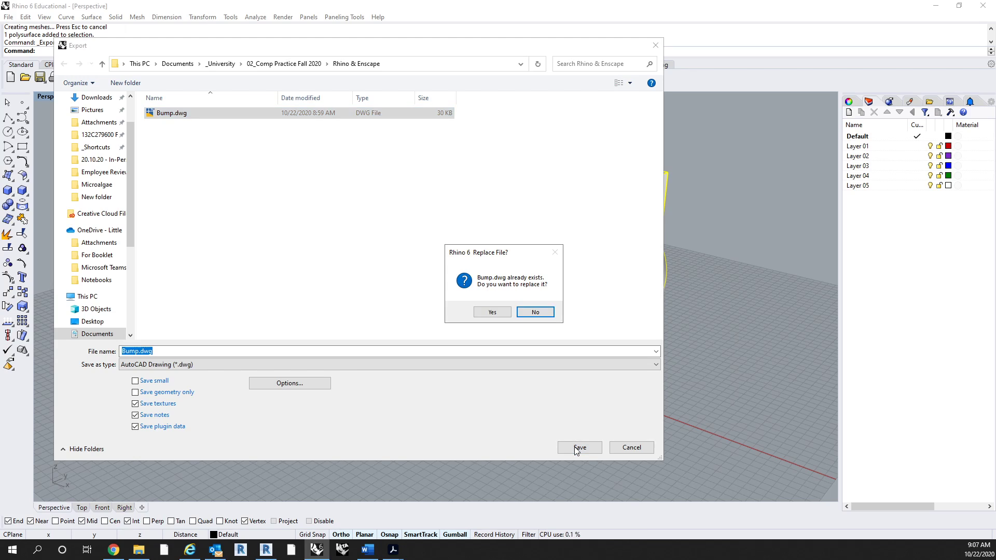
pyautogui.click(490, 311)
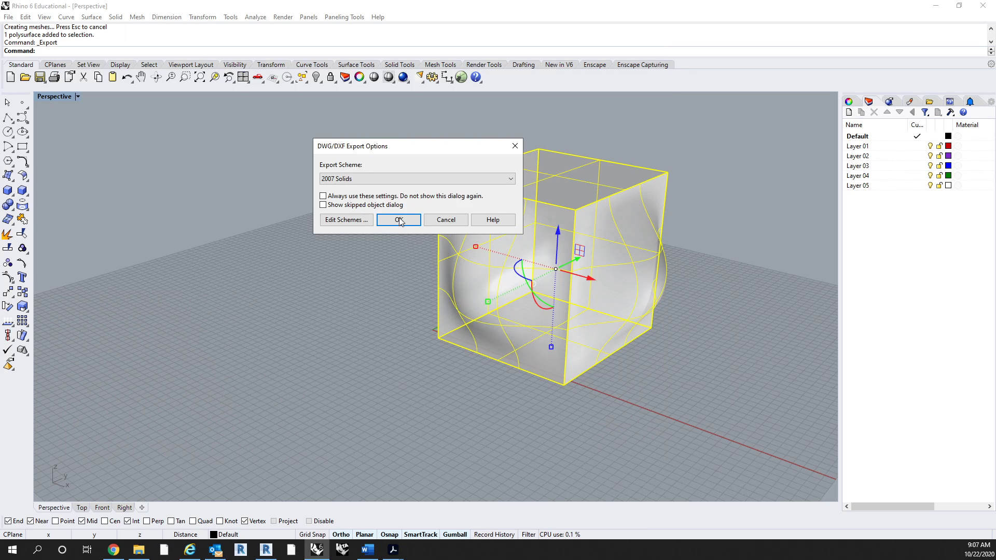
pyautogui.click(201, 382)
# Switch to Revit and examine the linked Bump.dwg box from several sides in the 3D view
pyautogui.click(266, 550)
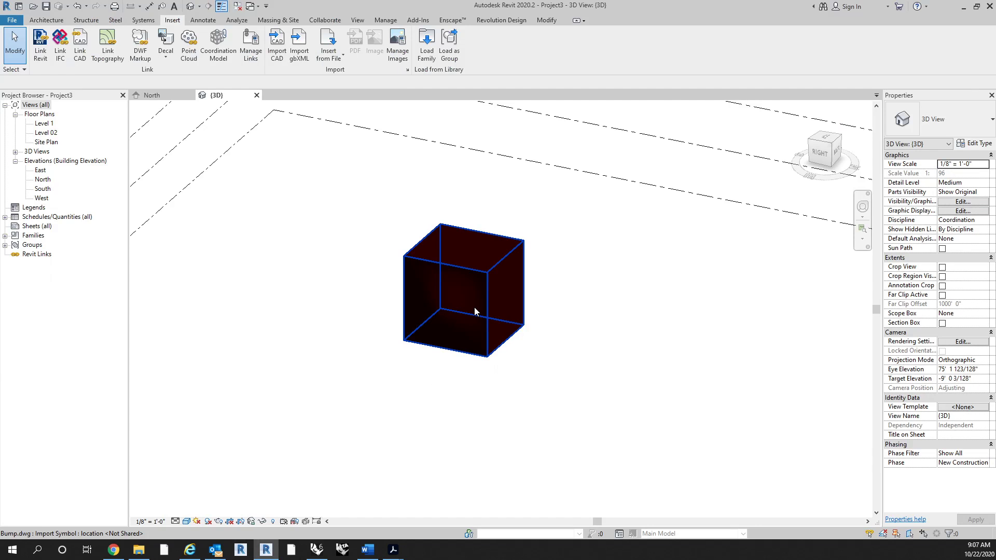
pyautogui.click(515, 323)
pyautogui.keyDown('shift'); pyautogui.moveTo(556, 382); pyautogui.dragTo(649, 415, button='middle'); pyautogui.keyUp('shift')
pyautogui.click(665, 369)
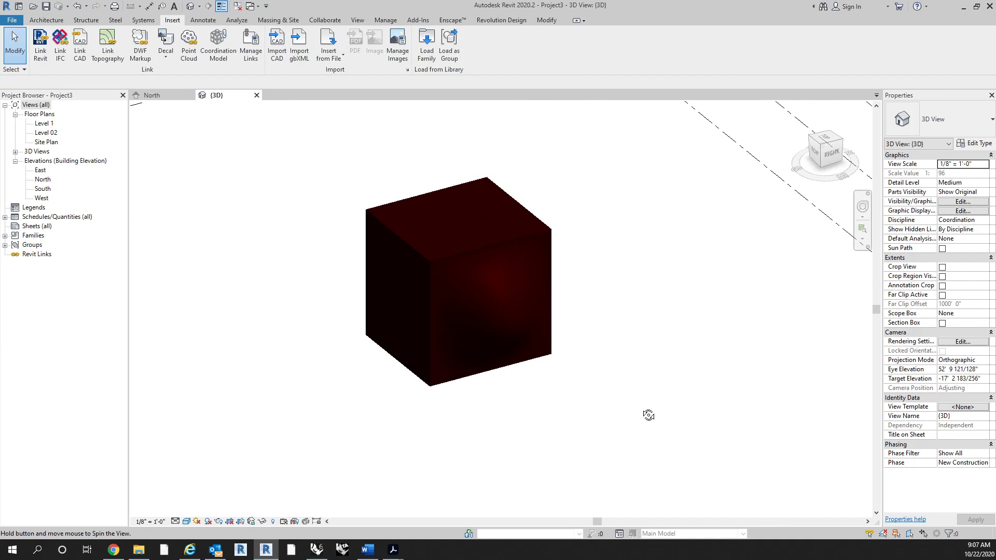
pyautogui.click(507, 338)
pyautogui.click(517, 409)
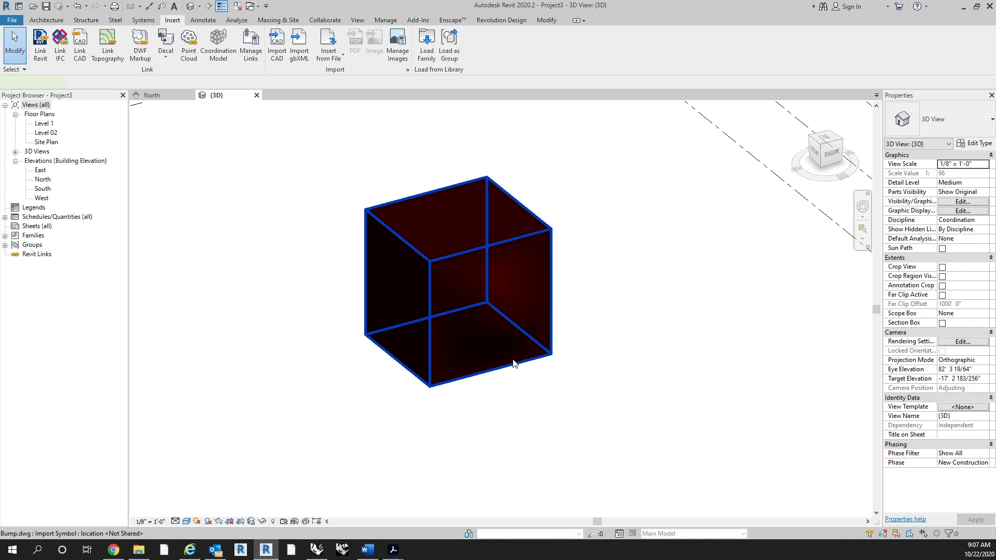
pyautogui.click(514, 362)
pyautogui.click(525, 408)
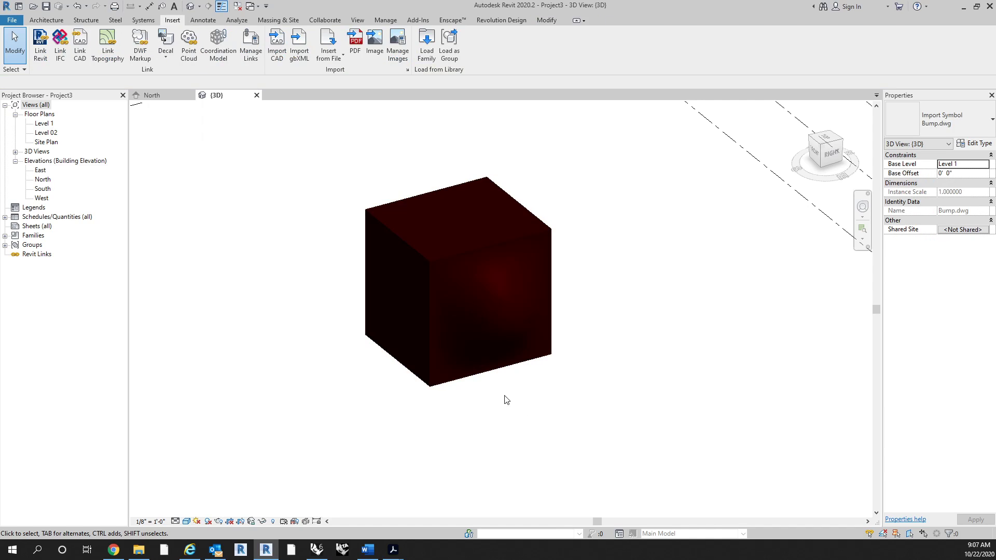
pyautogui.keyDown('shift'); pyautogui.moveTo(509, 422); pyautogui.dragTo(539, 394, button='middle'); pyautogui.keyUp('shift')
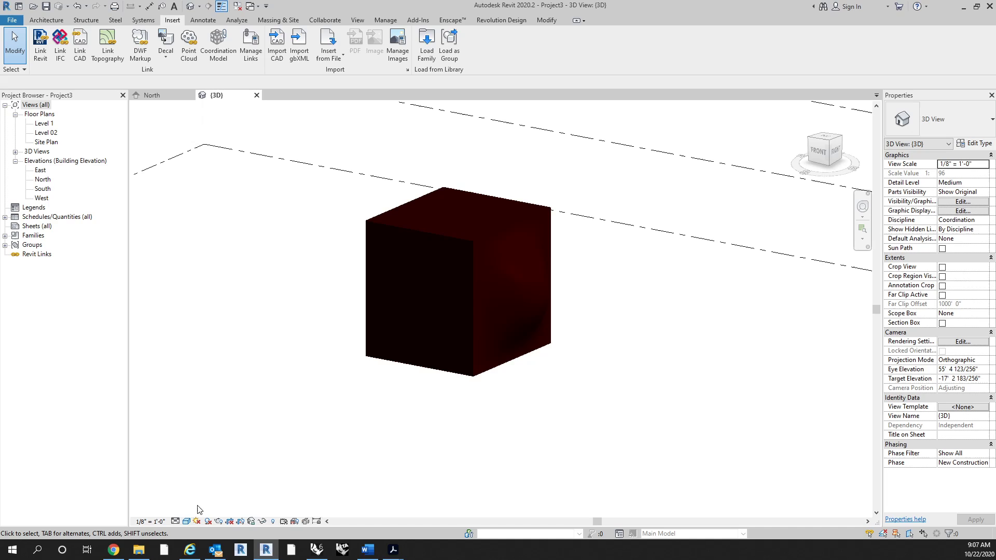
# Try the Consistent Colors visual style on the 3D view, and set the view to Realistic
pyautogui.click(186, 521)
pyautogui.click(213, 493)
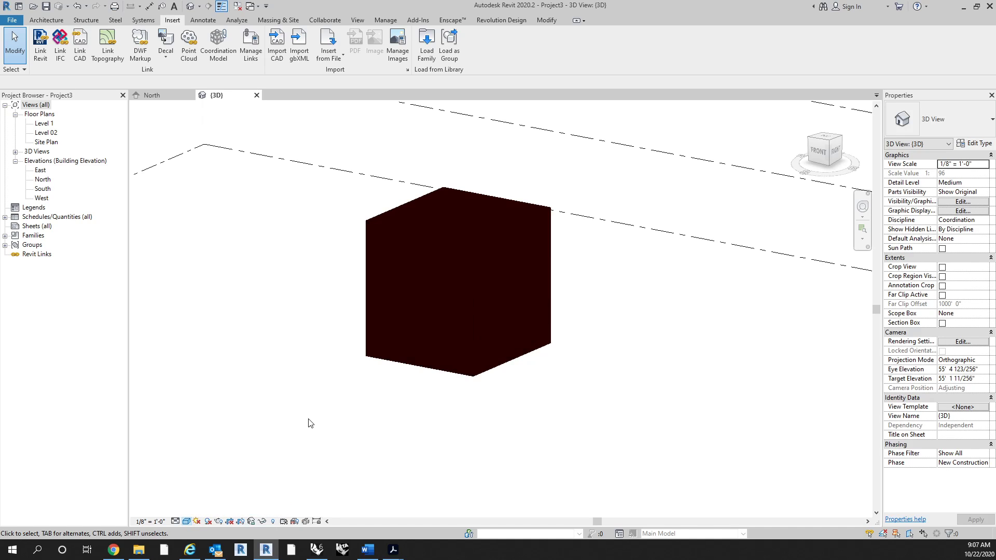
pyautogui.click(186, 522)
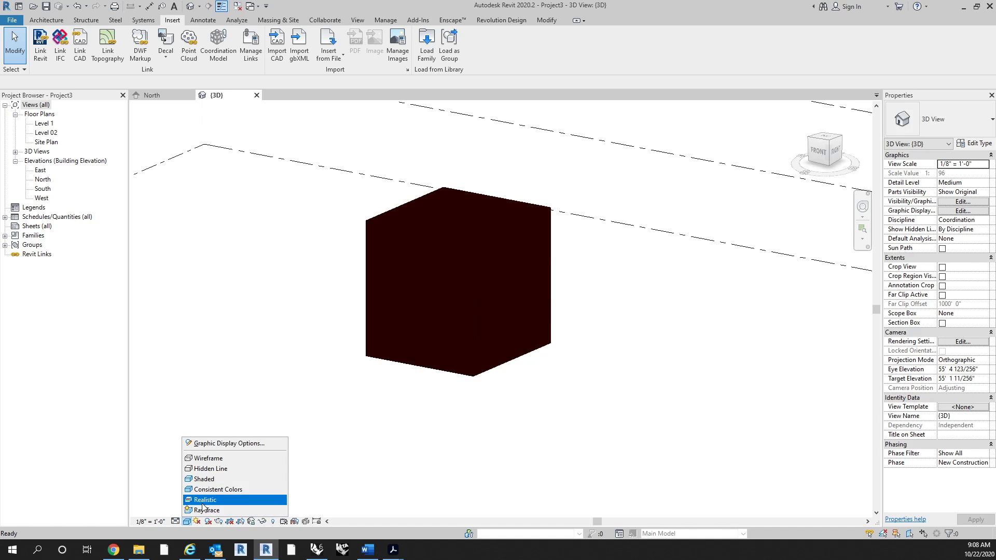
pyautogui.click(209, 499)
pyautogui.keyDown('shift'); pyautogui.moveTo(367, 402); pyautogui.dragTo(538, 378, button='middle'); pyautogui.keyUp('shift')
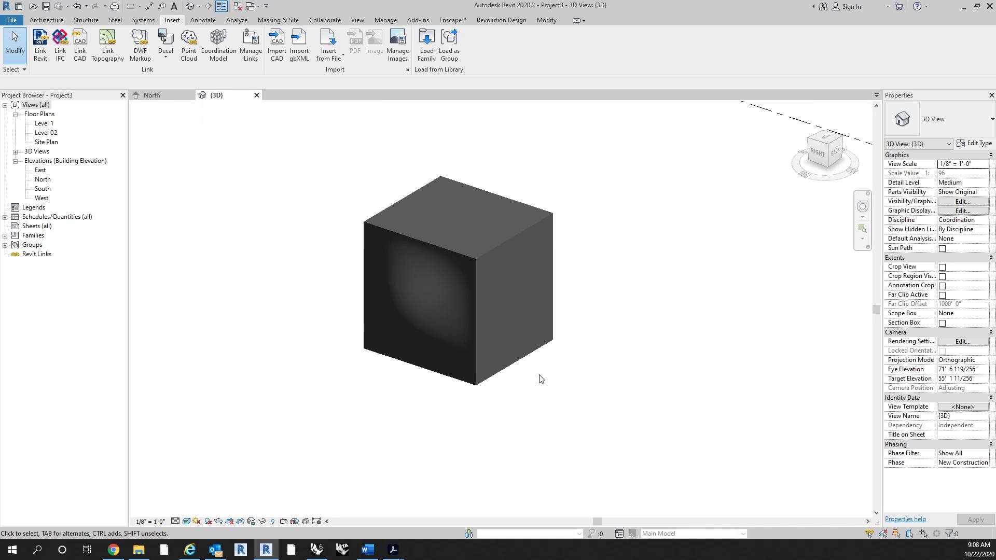
pyautogui.click(502, 377)
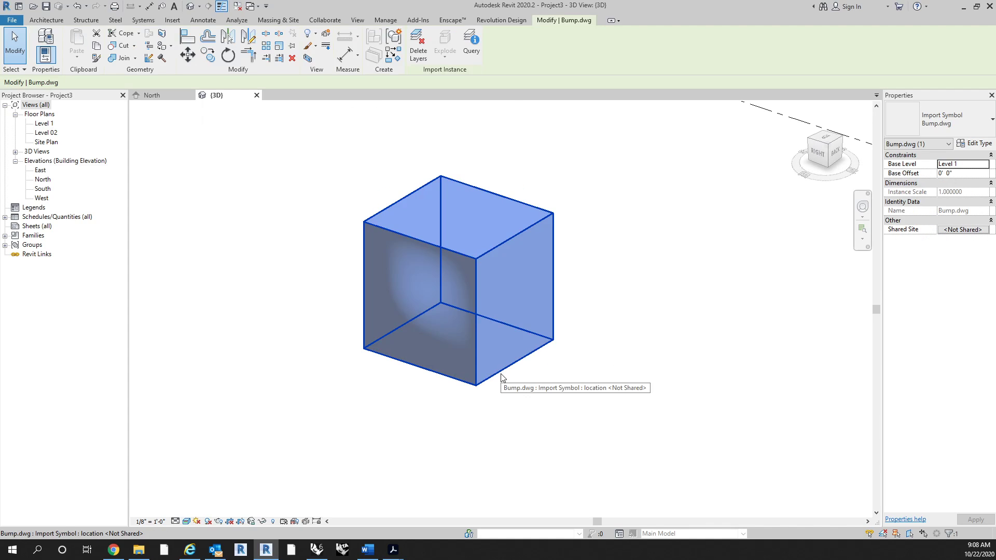
pyautogui.click(488, 421)
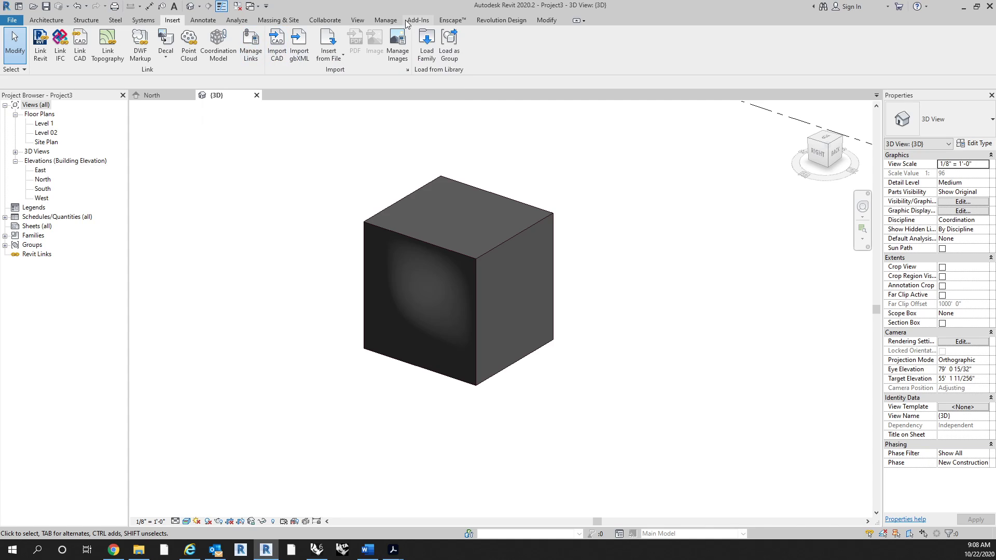
pyautogui.click(385, 21)
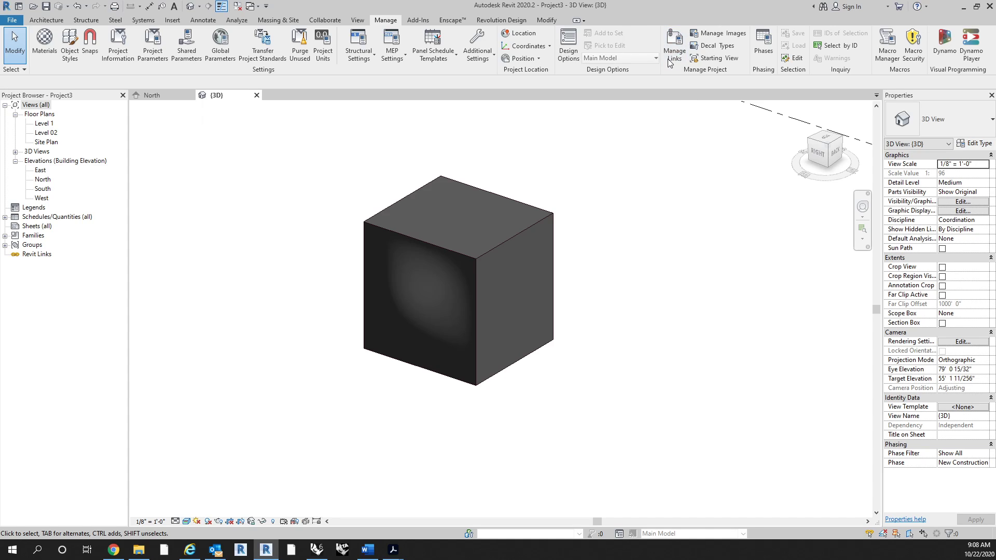
pyautogui.click(674, 54)
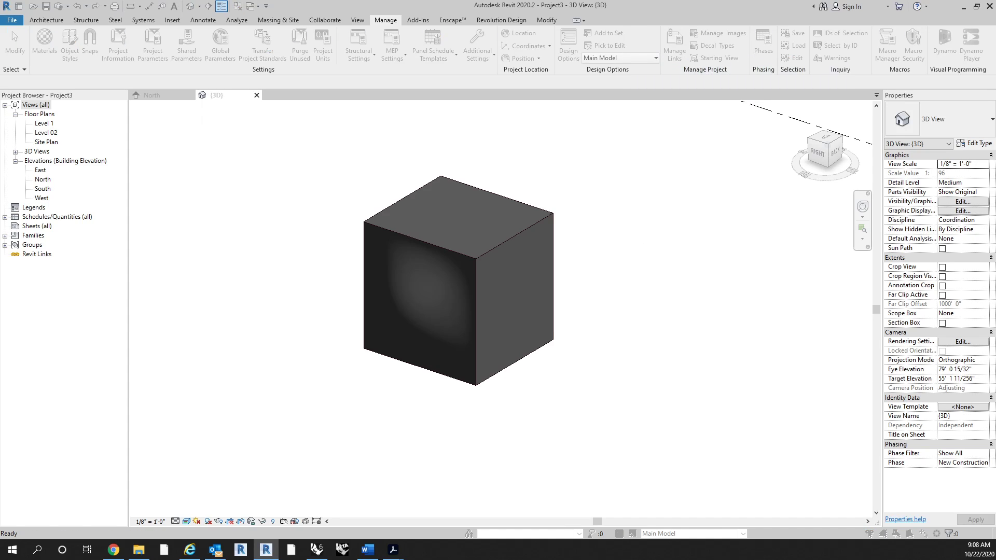
pyautogui.moveTo(995, 122); pyautogui.dragTo(417, 107)
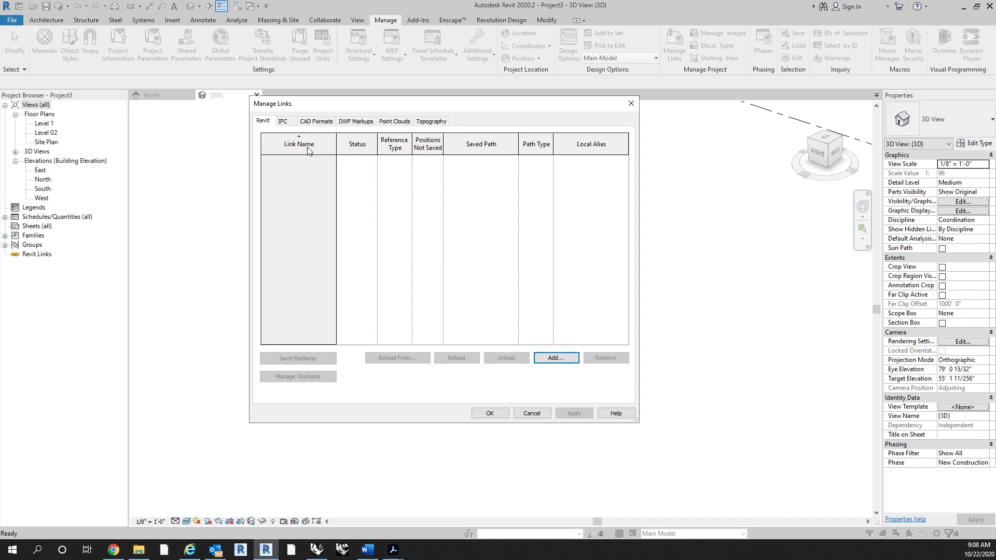
pyautogui.click(324, 123)
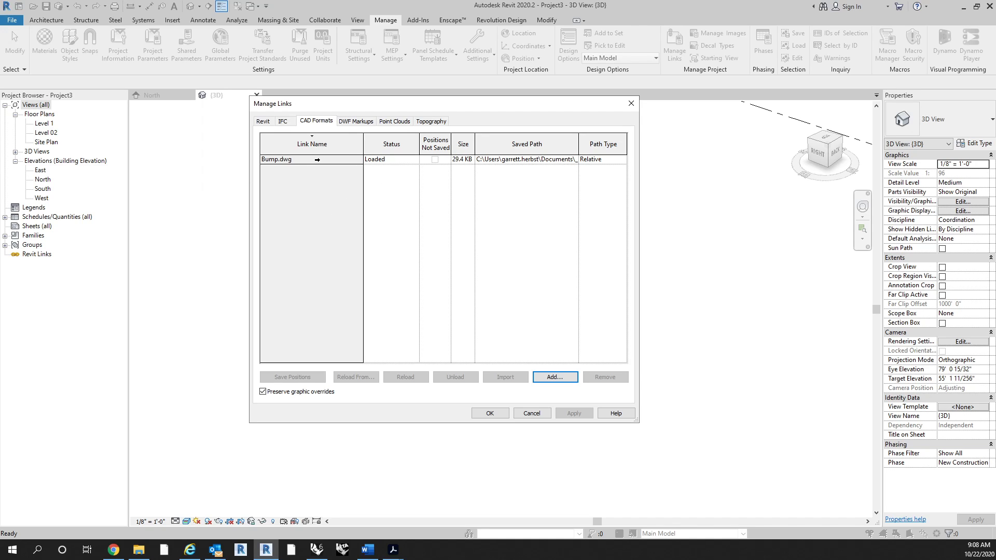
pyautogui.click(291, 160)
pyautogui.moveTo(440, 106); pyautogui.dragTo(538, 115)
pyautogui.click(628, 422)
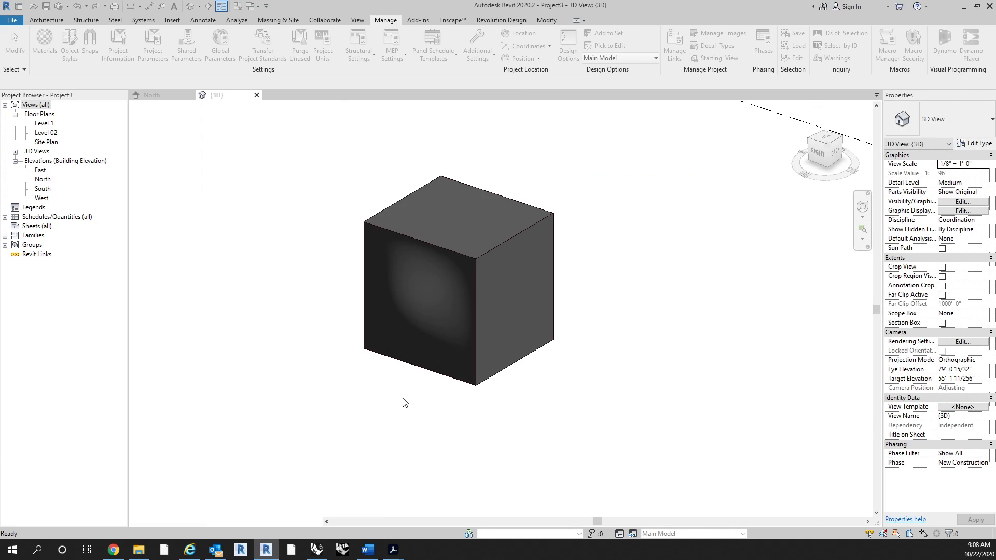
# Reload the Bump.dwg CAD link through Manage Links, keeping graphic overrides preserved
pyautogui.keyDown('shift'); pyautogui.moveTo(378, 403); pyautogui.dragTo(431, 410, button='middle'); pyautogui.keyUp('shift')
pyautogui.click(674, 56)
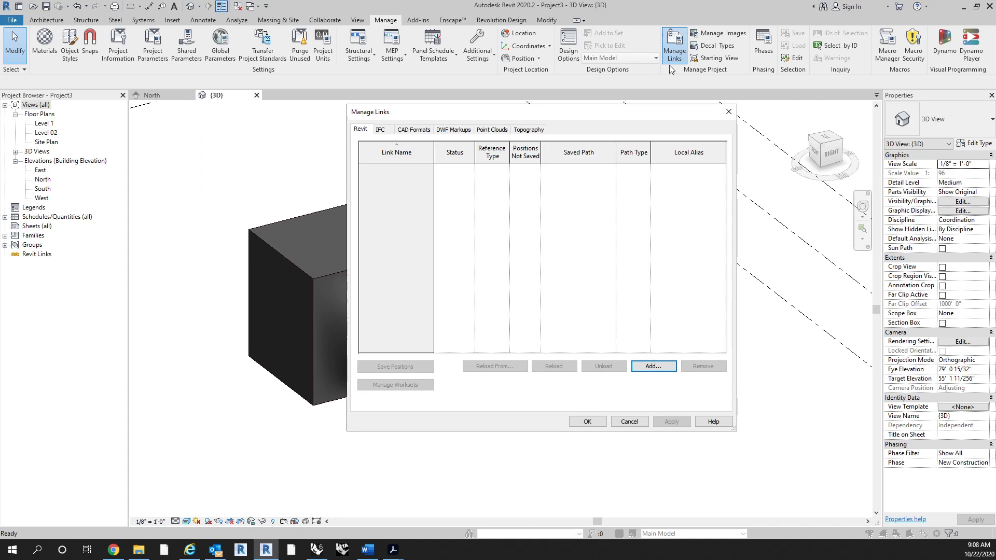
pyautogui.moveTo(558, 114); pyautogui.dragTo(692, 114)
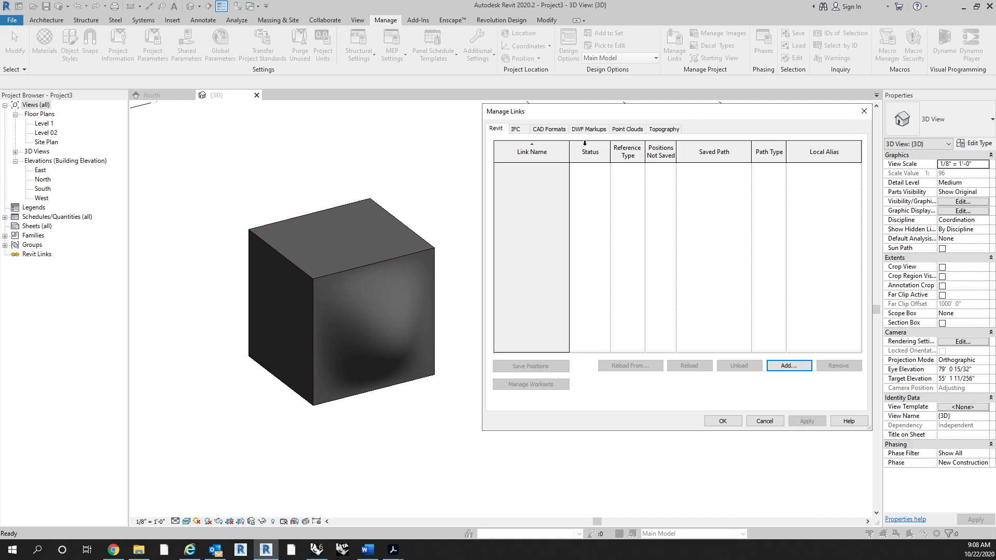
pyautogui.click(549, 129)
pyautogui.click(540, 168)
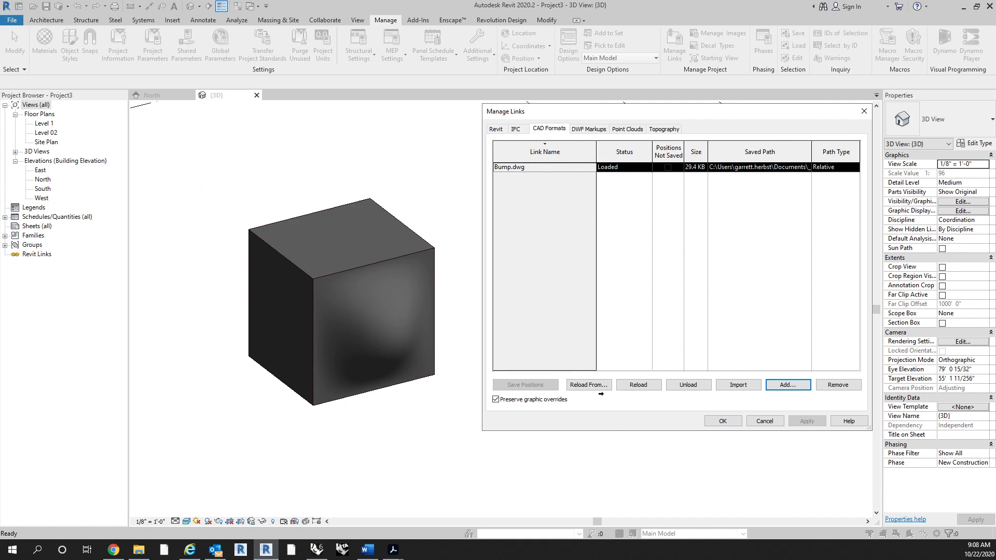
pyautogui.click(636, 389)
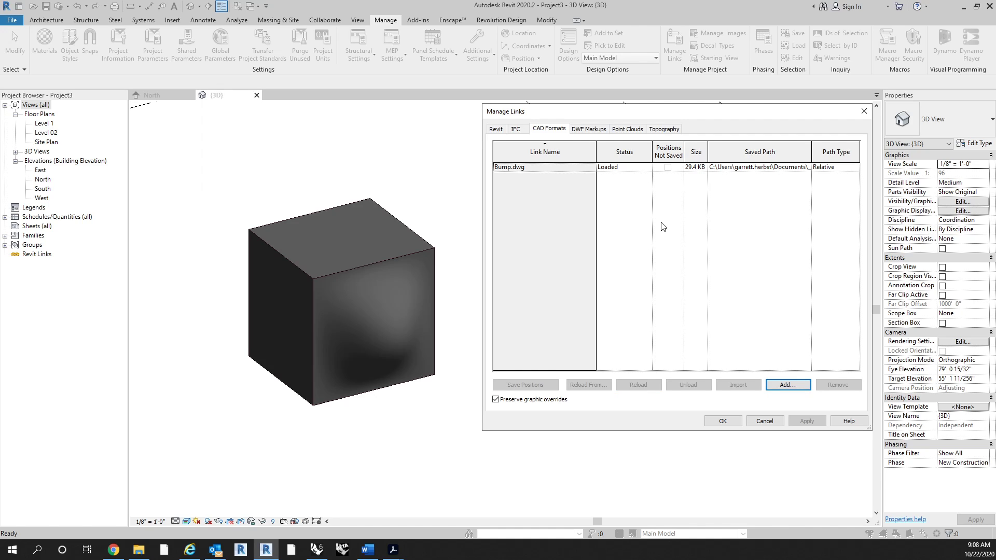
pyautogui.click(739, 421)
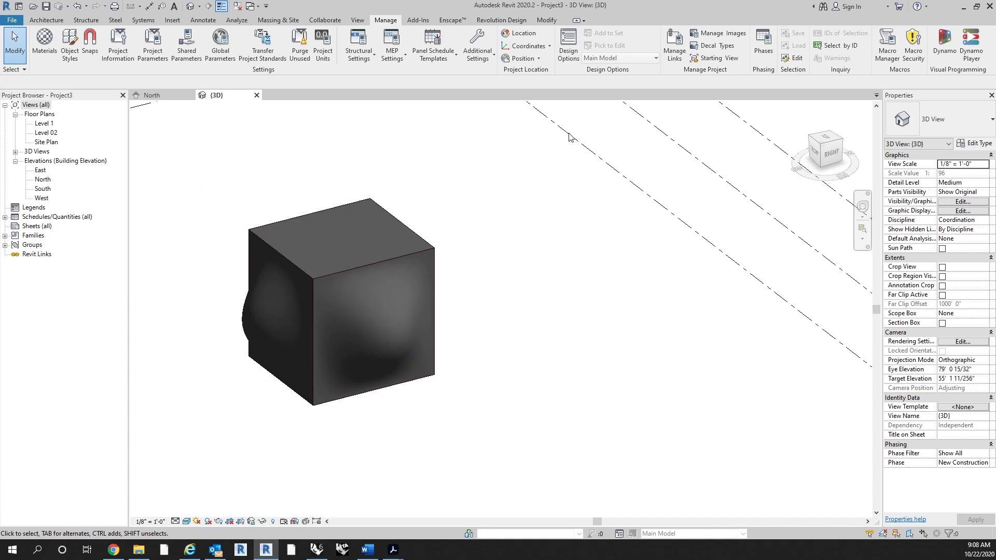
# Browse to the Bump.dwg link's source file with Reload From, and leave link management without applying changes
pyautogui.click(669, 46)
pyautogui.click(561, 130)
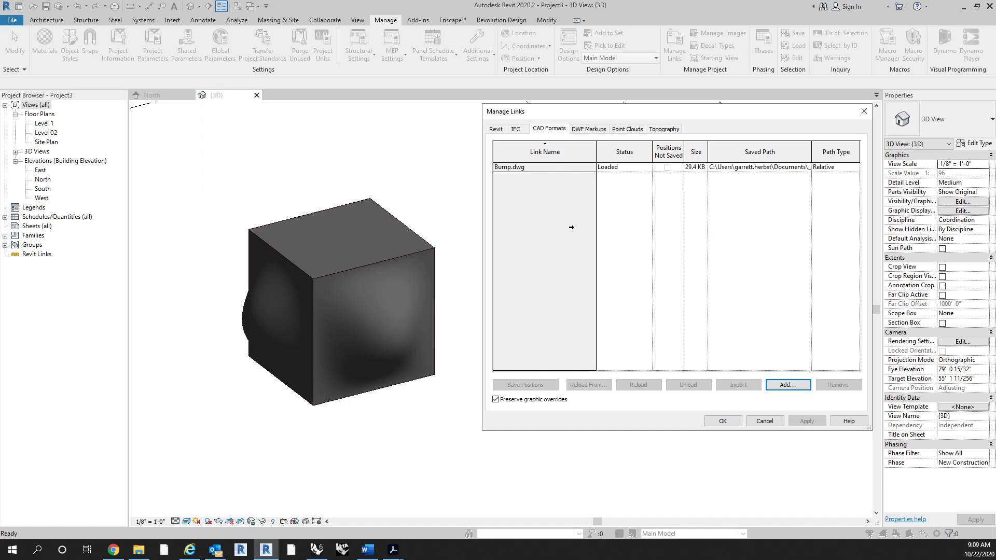
pyautogui.click(566, 168)
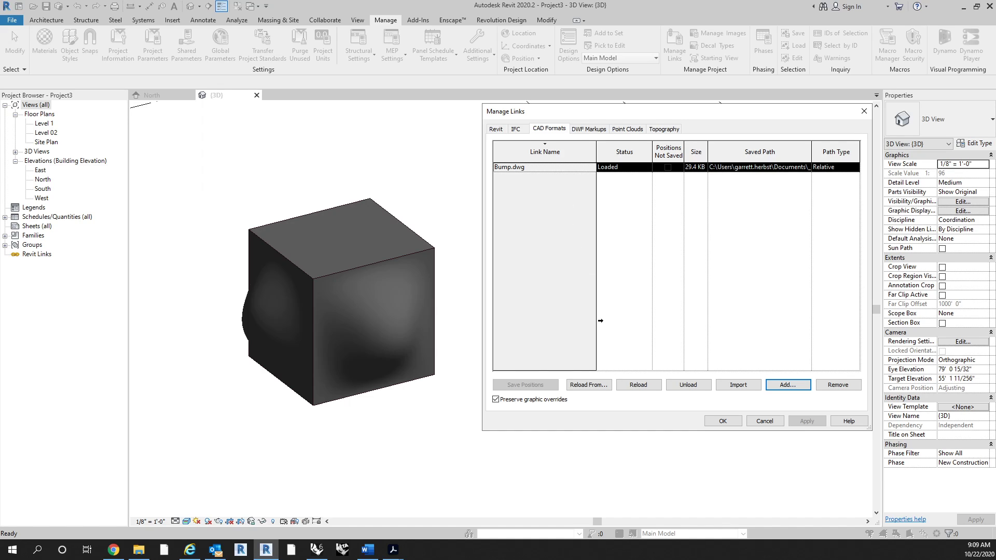
pyautogui.click(601, 390)
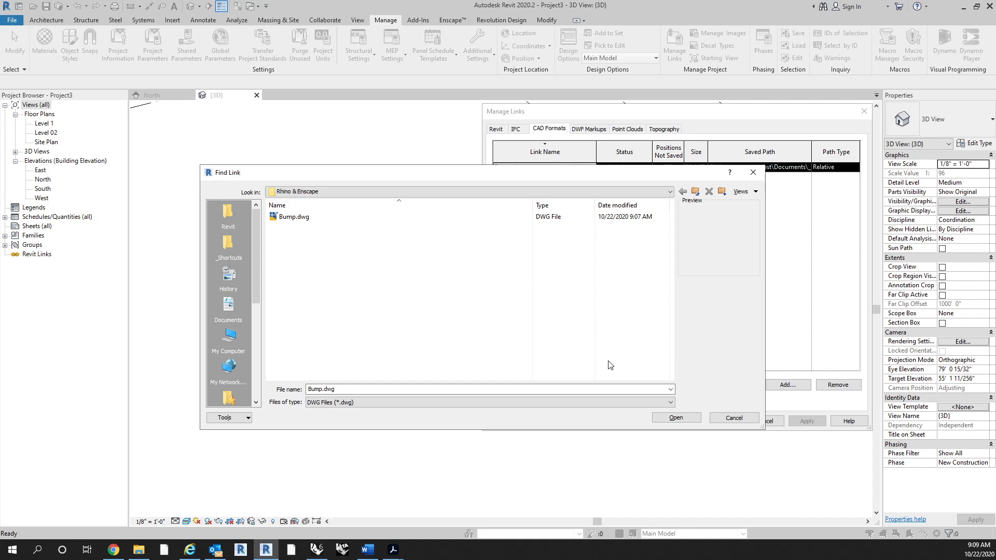
pyautogui.click(698, 422)
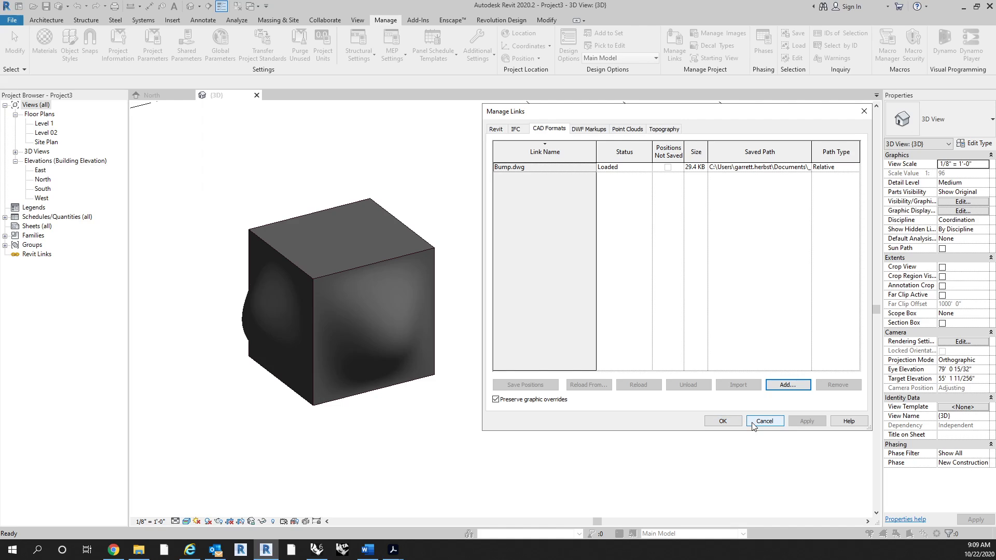
pyautogui.click(765, 422)
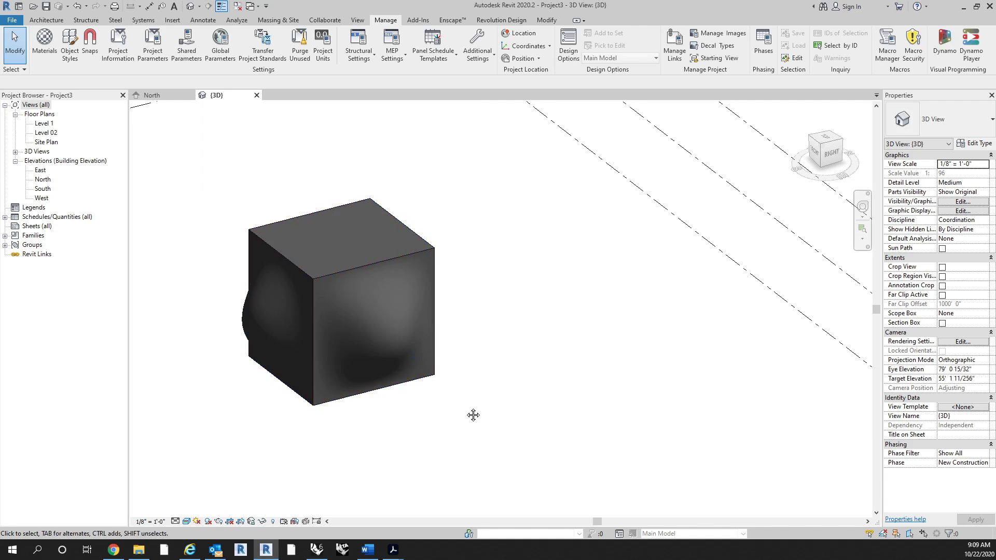
# Examine the linked Bump.dwg box and its bumped faces from several angles in the 3D view
pyautogui.keyDown('shift'); pyautogui.moveTo(474, 415); pyautogui.dragTo(452, 452, button='middle'); pyautogui.keyUp('shift')
pyautogui.click(483, 383)
pyautogui.keyDown('shift'); pyautogui.moveTo(581, 410); pyautogui.dragTo(508, 327, button='middle'); pyautogui.keyUp('shift')
pyautogui.click(560, 403)
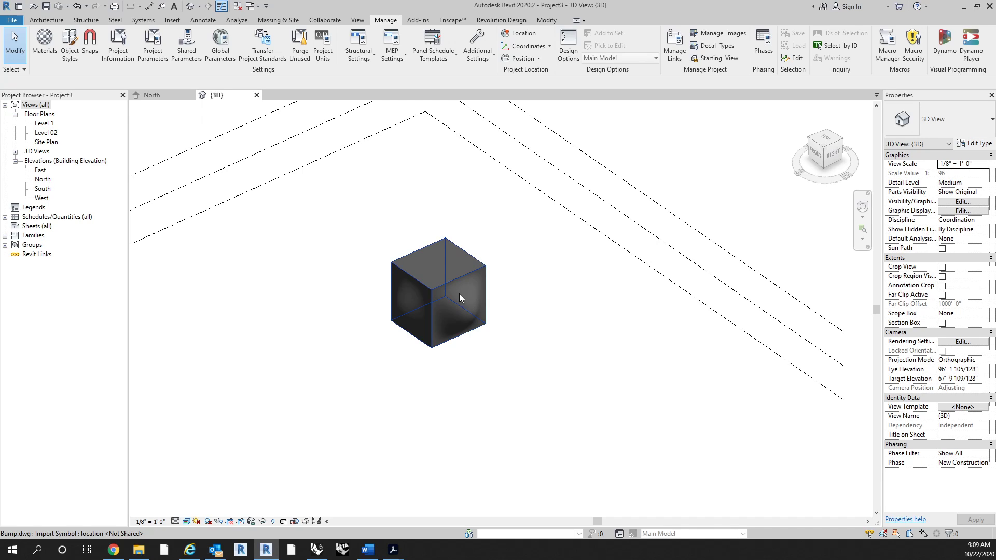
pyautogui.moveTo(305, 247); pyautogui.dragTo(316, 273, button='middle')
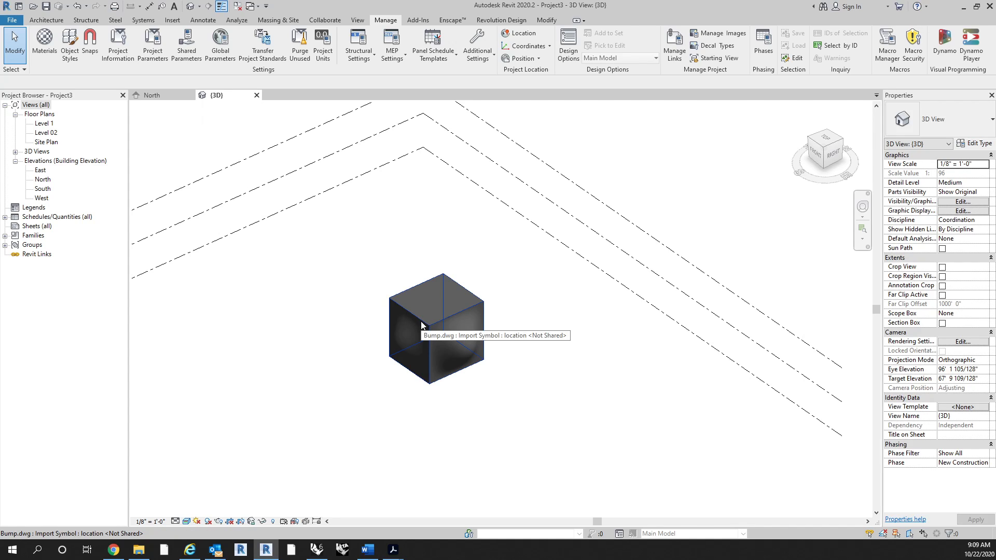
pyautogui.moveTo(410, 306); pyautogui.dragTo(347, 255)
pyautogui.scroll(2, 465, 319)
pyautogui.keyDown('shift'); pyautogui.moveTo(464, 316); pyautogui.dragTo(454, 286, button='middle'); pyautogui.keyUp('shift')
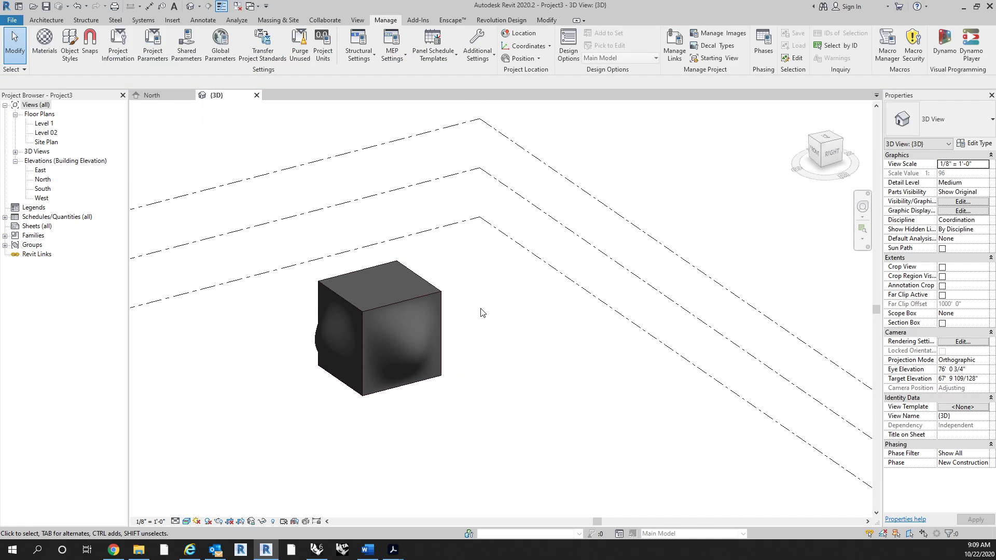
pyautogui.moveTo(523, 336); pyautogui.dragTo(472, 311, button='middle')
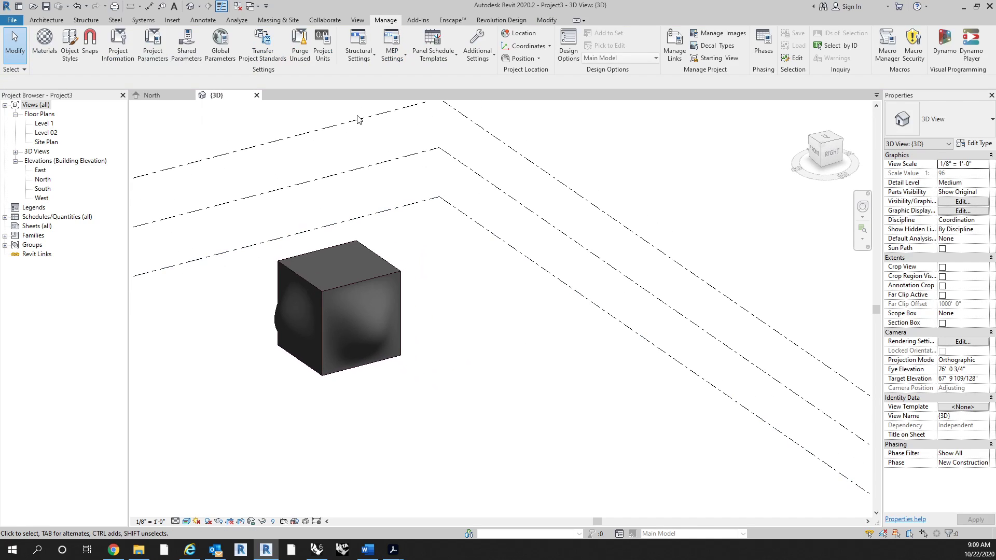
# Start an in-place mass named Mass 1 and orient the 3D view toward the linked box's front and right faces
pyautogui.click(289, 20)
pyautogui.click(104, 42)
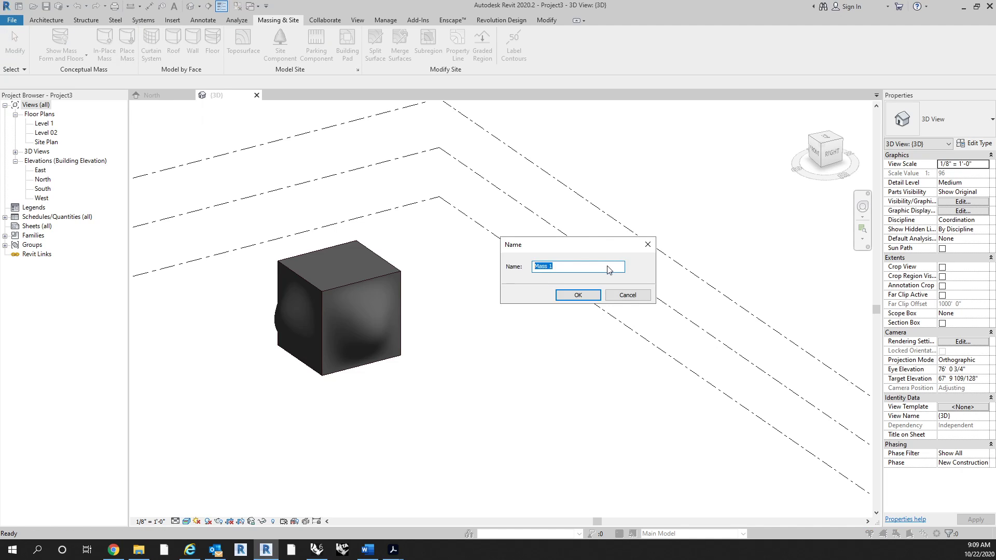
pyautogui.click(577, 295)
pyautogui.keyDown('shift'); pyautogui.moveTo(477, 290); pyautogui.dragTo(296, 251, button='middle'); pyautogui.keyUp('shift')
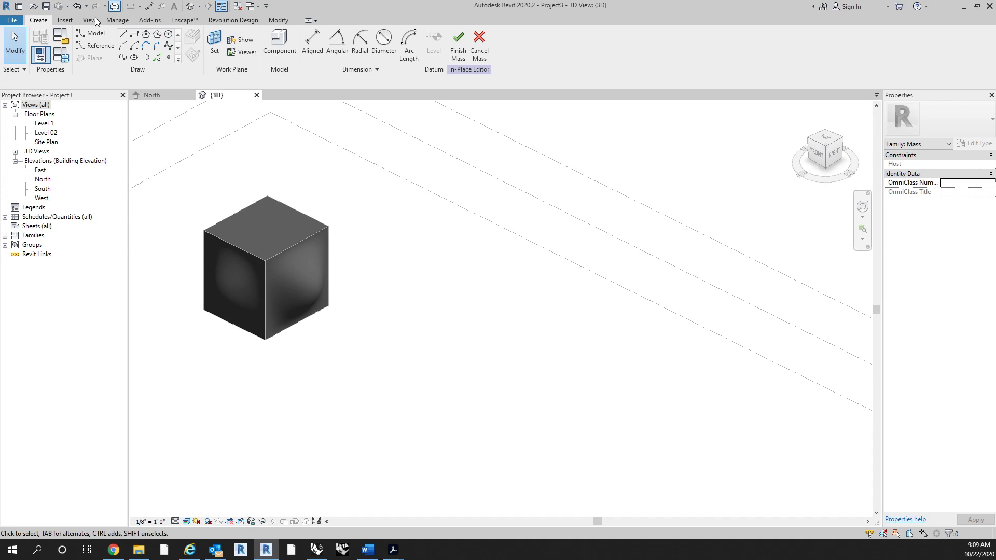
# Import Bump.dwg into the mass with Manual - Center positioning at Level 1, placing it beside the linked box
pyautogui.click(66, 20)
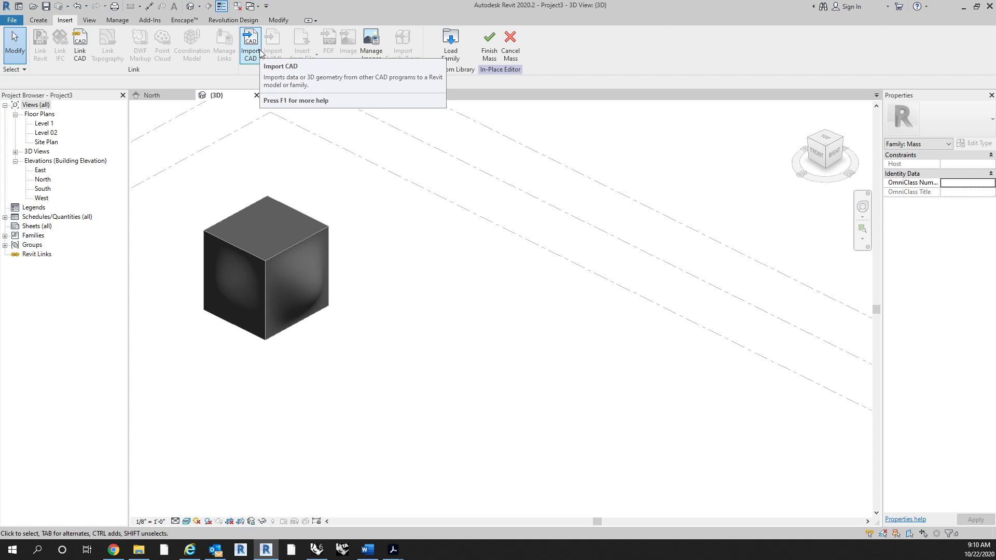
pyautogui.click(261, 53)
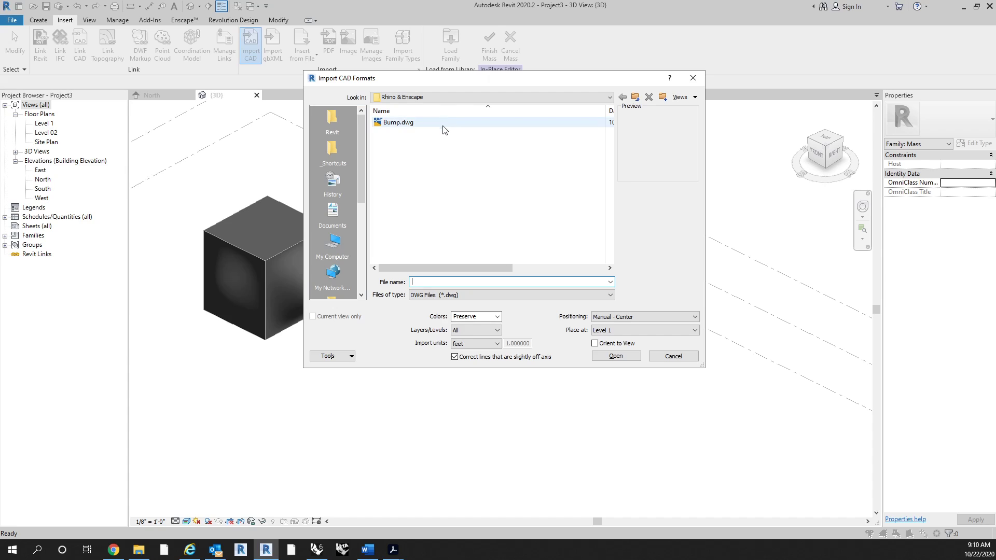
pyautogui.click(442, 124)
pyautogui.click(615, 356)
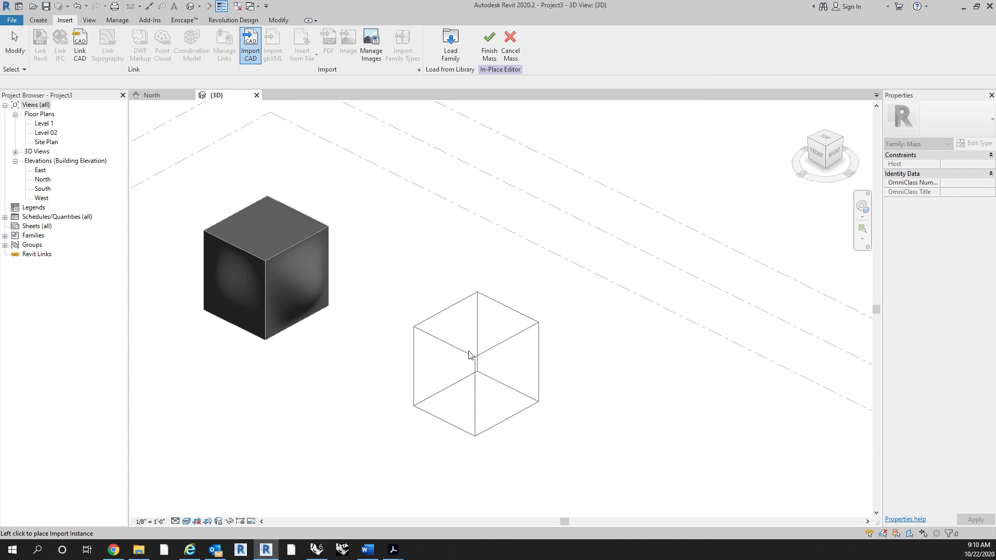
pyautogui.click(470, 356)
pyautogui.scroll(3, 487, 326)
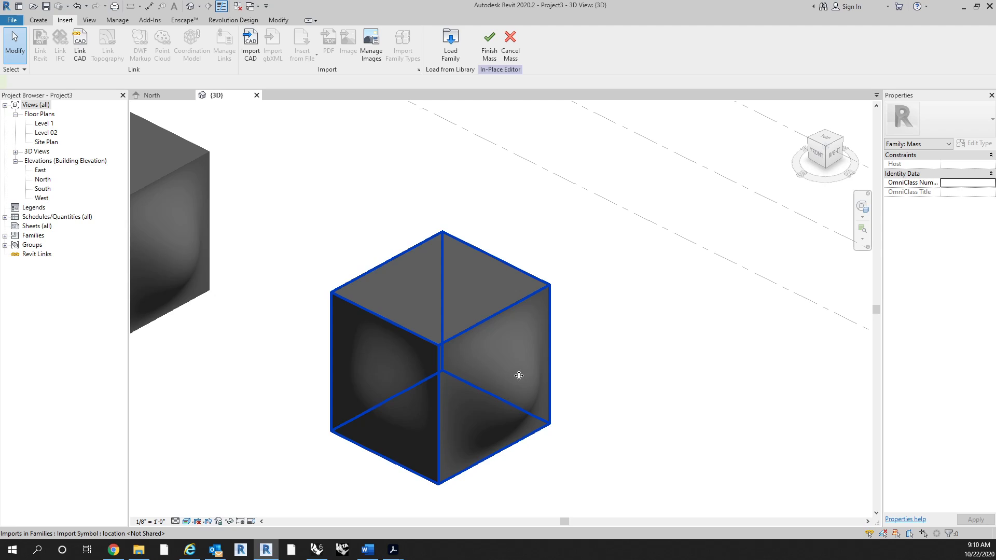
# Explode the imported Bump.dwg box into editable mass geometry
pyautogui.click(518, 376)
pyautogui.scroll(-3, 519, 375)
pyautogui.keyDown('shift'); pyautogui.moveTo(576, 452); pyautogui.dragTo(588, 428, button='middle'); pyautogui.keyUp('shift')
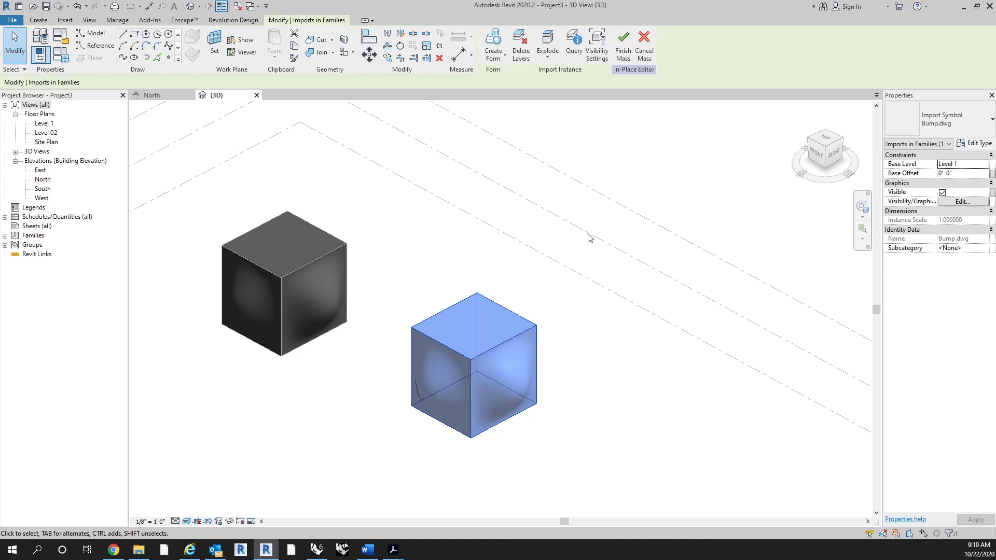
pyautogui.click(548, 41)
# Divide the bumped right face of the exploded box with Divide Surface
pyautogui.scroll(3, 474, 389)
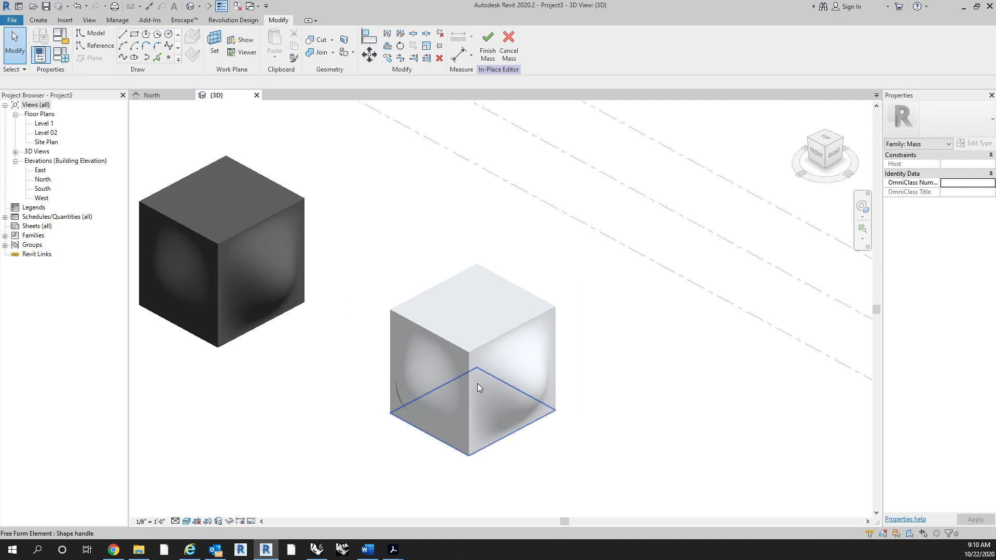
pyautogui.keyDown('shift'); pyautogui.moveTo(445, 391); pyautogui.dragTo(521, 393, button='middle'); pyautogui.keyUp('shift')
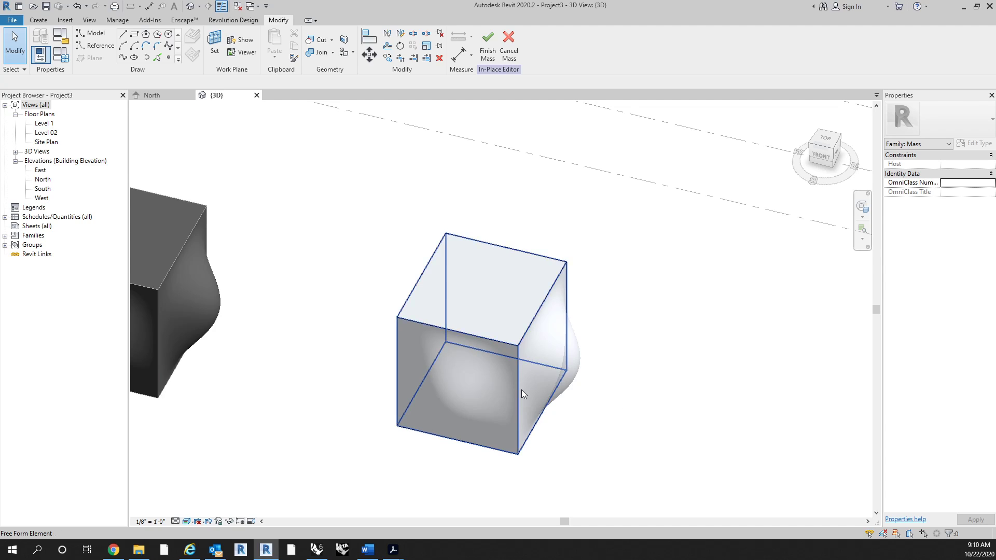
pyautogui.click(521, 393)
pyautogui.keyDown('shift'); pyautogui.moveTo(632, 406); pyautogui.dragTo(602, 387, button='middle'); pyautogui.keyUp('shift')
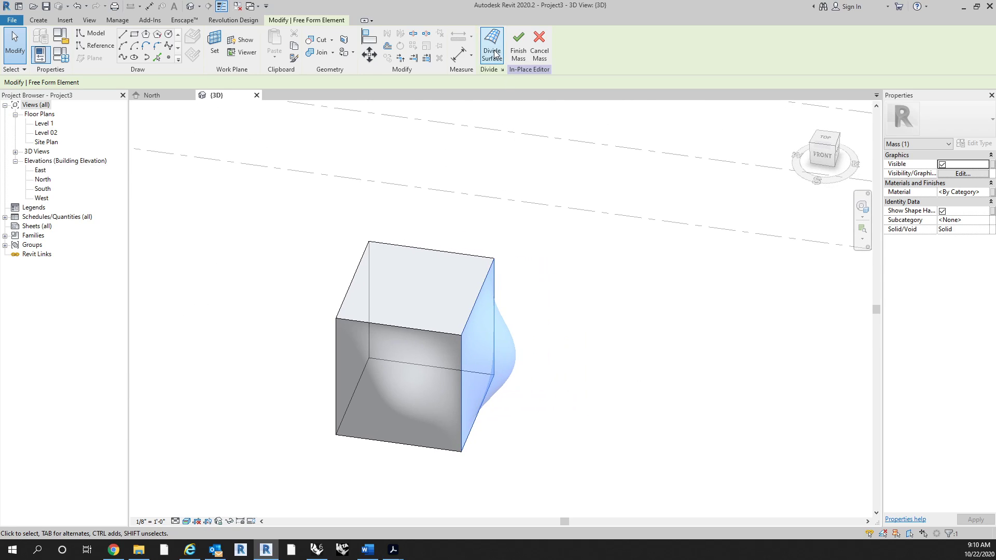
pyautogui.click(493, 48)
# Try the Rhomboid pattern on the divided surface of the box's right face
pyautogui.click(473, 397)
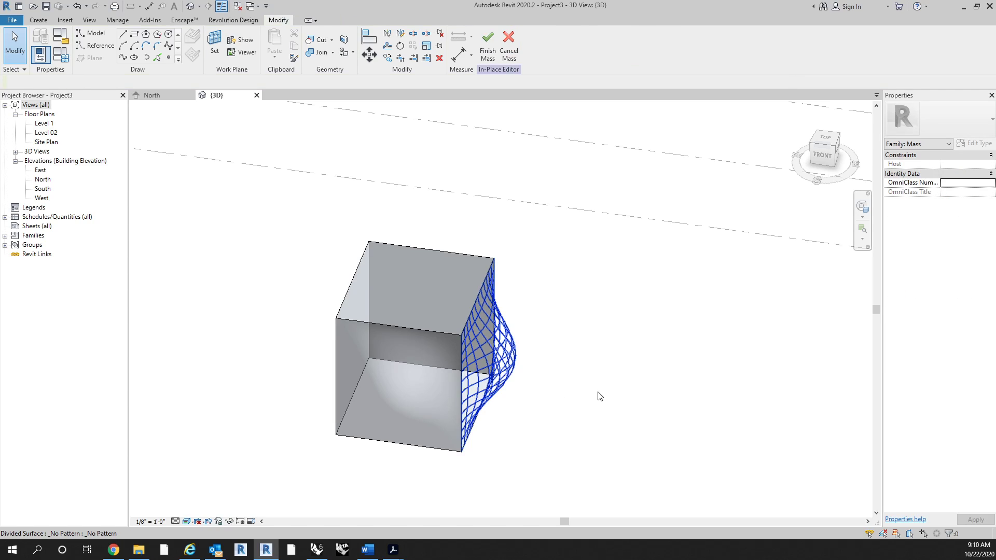
pyautogui.keyDown('shift'); pyautogui.moveTo(599, 396); pyautogui.dragTo(534, 359, button='middle'); pyautogui.keyUp('shift')
pyautogui.click(962, 130)
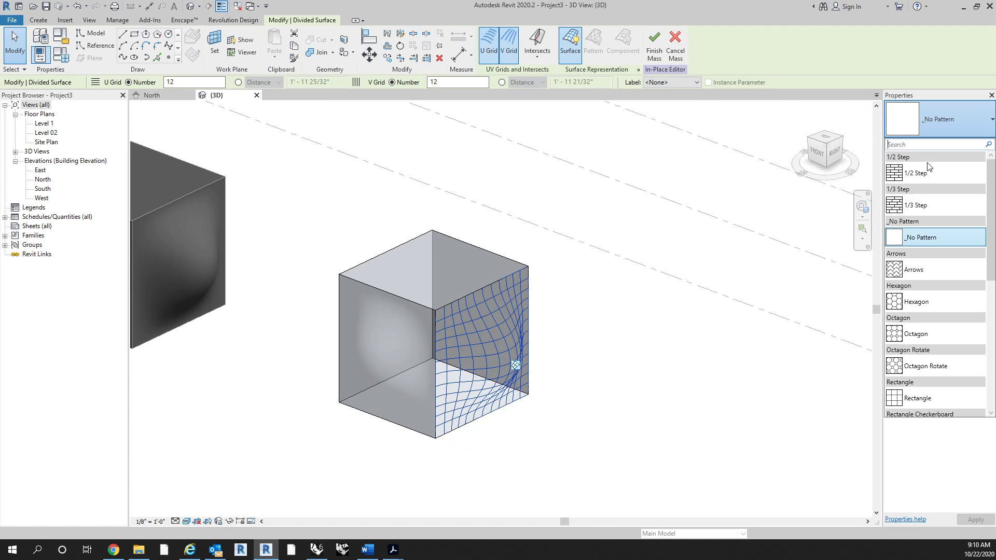
pyautogui.scroll(-5, 943, 384)
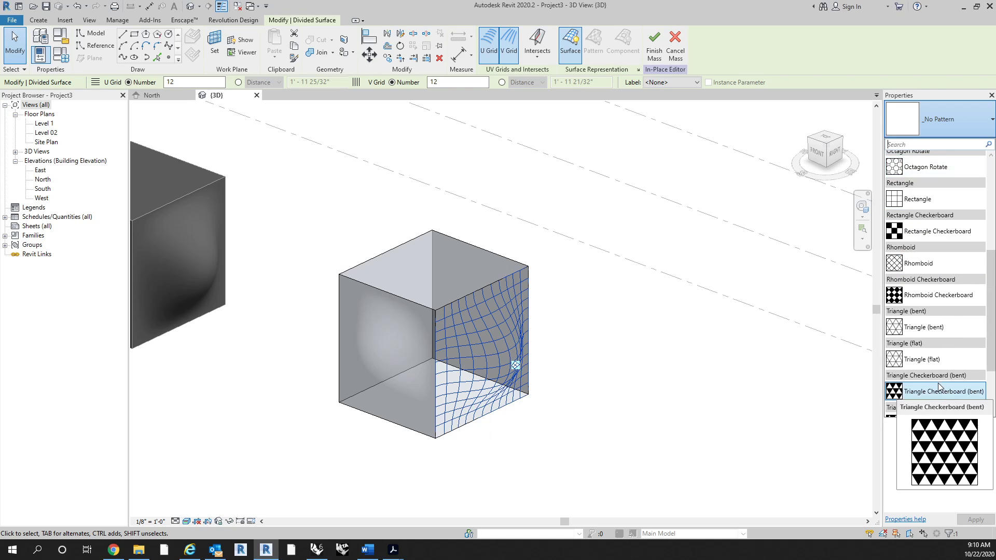
pyautogui.click(943, 267)
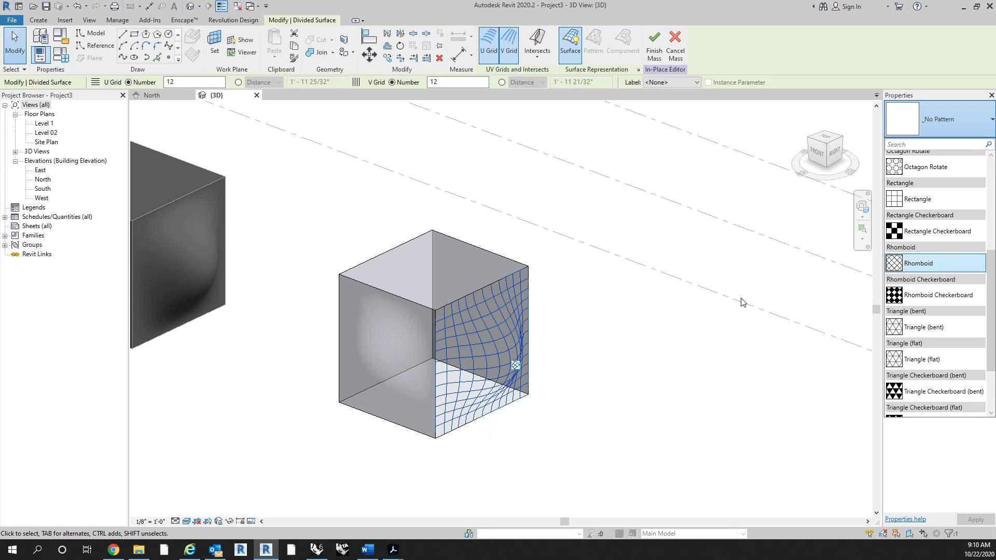
pyautogui.click(673, 472)
pyautogui.keyDown('shift'); pyautogui.moveTo(646, 470); pyautogui.dragTo(624, 454, button='middle'); pyautogui.keyUp('shift')
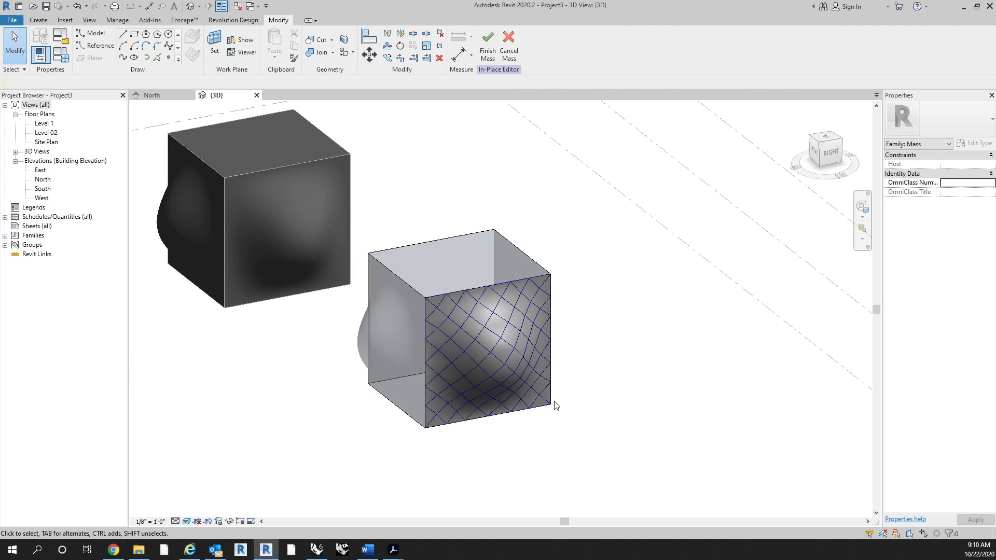
pyautogui.scroll(2, 554, 403)
pyautogui.keyDown('shift'); pyautogui.moveTo(513, 440); pyautogui.dragTo(452, 403, button='middle'); pyautogui.keyUp('shift')
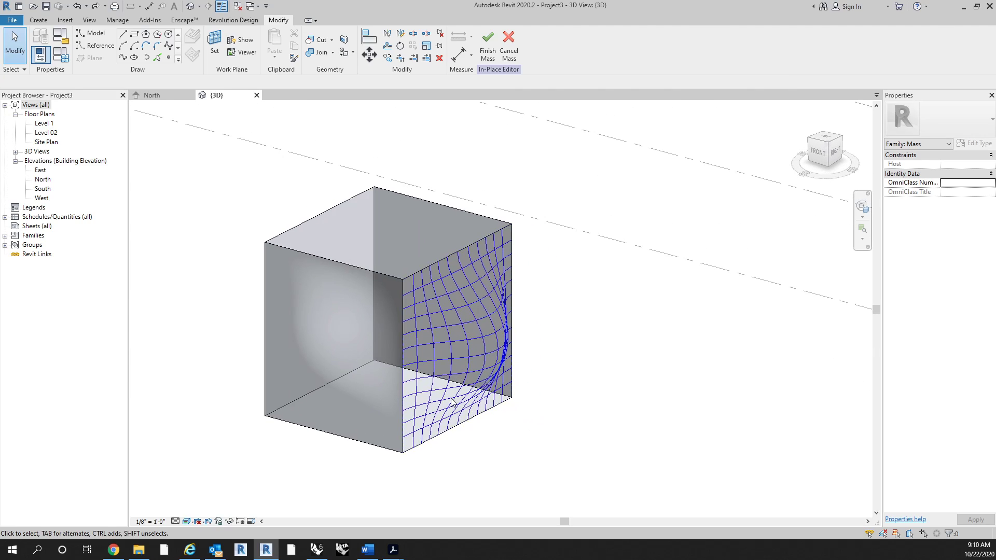
# Divide the bumped front face of the exploded box with Divide Surface
pyautogui.click(452, 402)
pyautogui.click(638, 381)
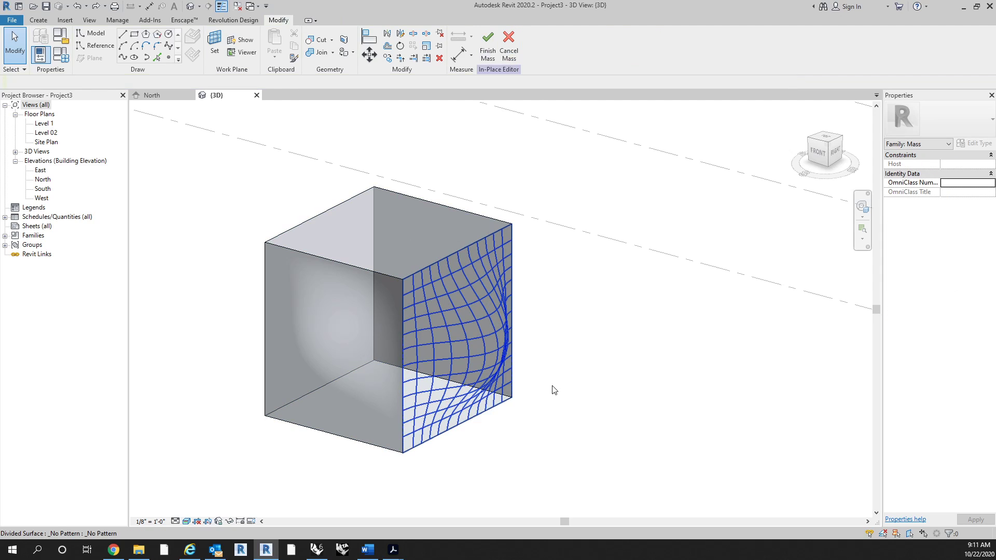
pyautogui.moveTo(553, 394); pyautogui.dragTo(563, 370, button='middle')
pyautogui.moveTo(585, 386); pyautogui.dragTo(573, 417, button='middle')
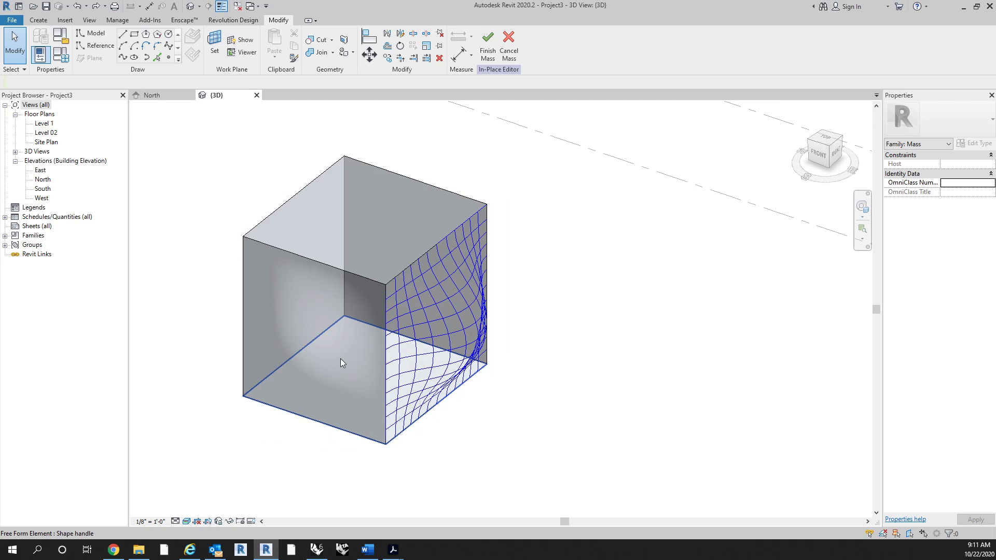
pyautogui.press('Tab')
pyautogui.press('Tab')
pyautogui.press('Tab')
pyautogui.click(341, 359)
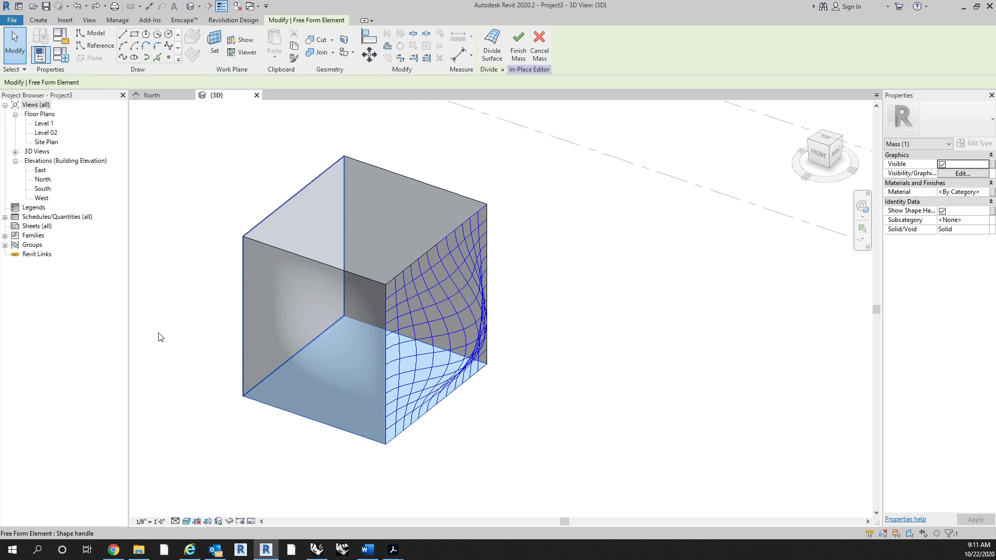
pyautogui.press('Escape')
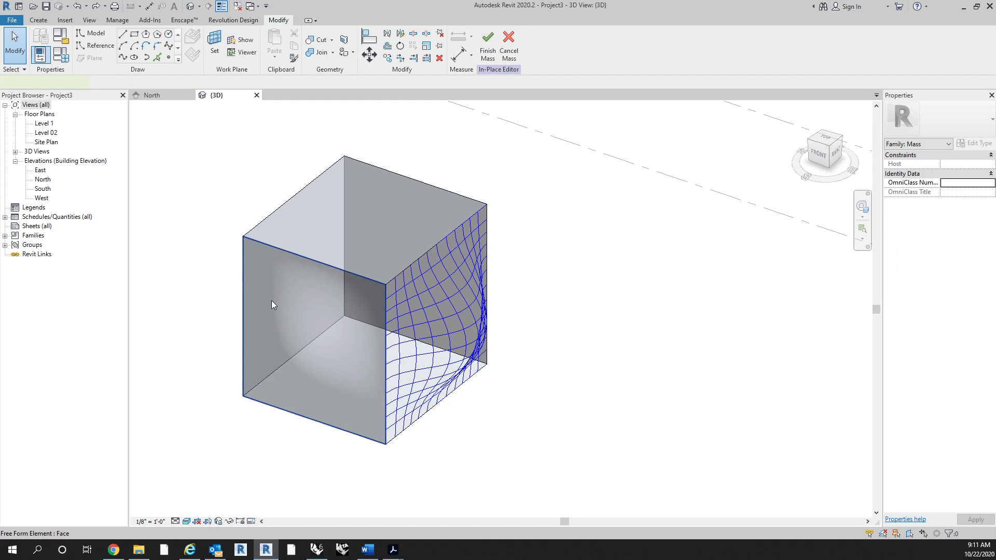
pyautogui.click(273, 301)
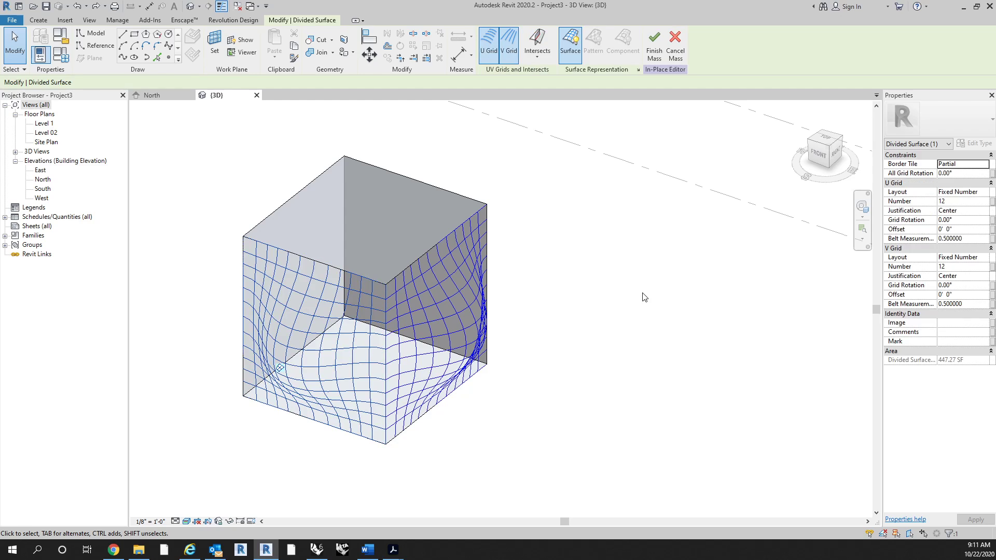
pyautogui.click(651, 333)
# Apply the Rectangle pattern to the divided surface on the box's front face
pyautogui.click(284, 399)
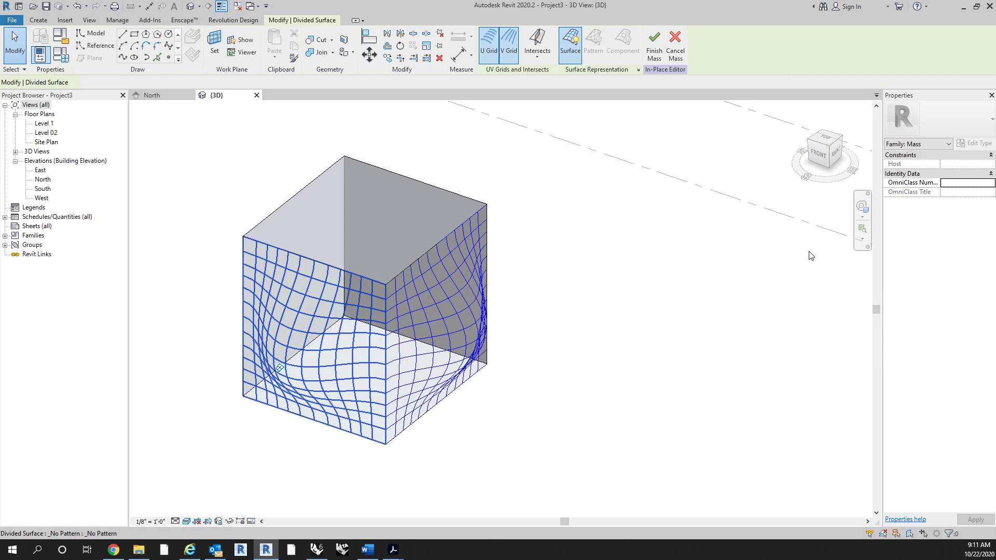
pyautogui.click(939, 119)
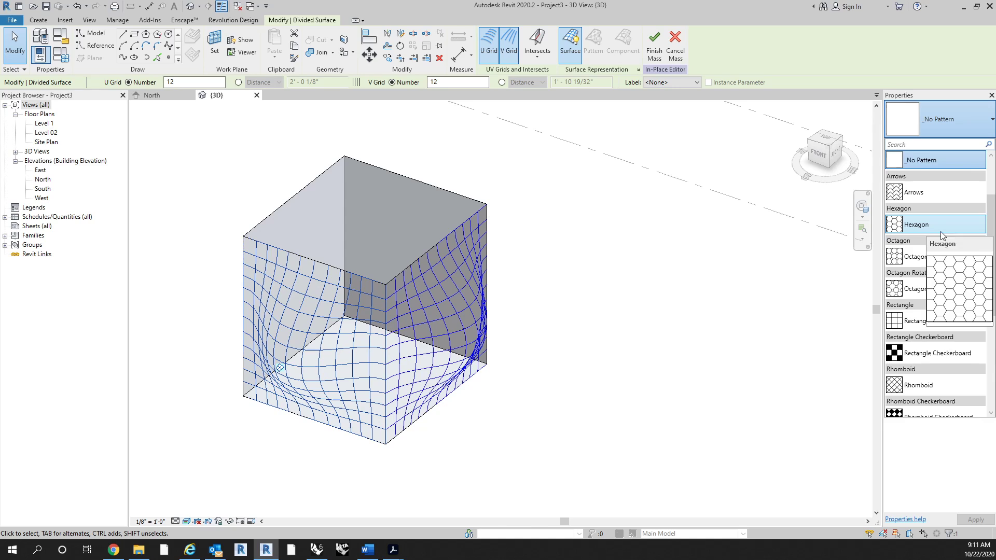
pyautogui.click(936, 318)
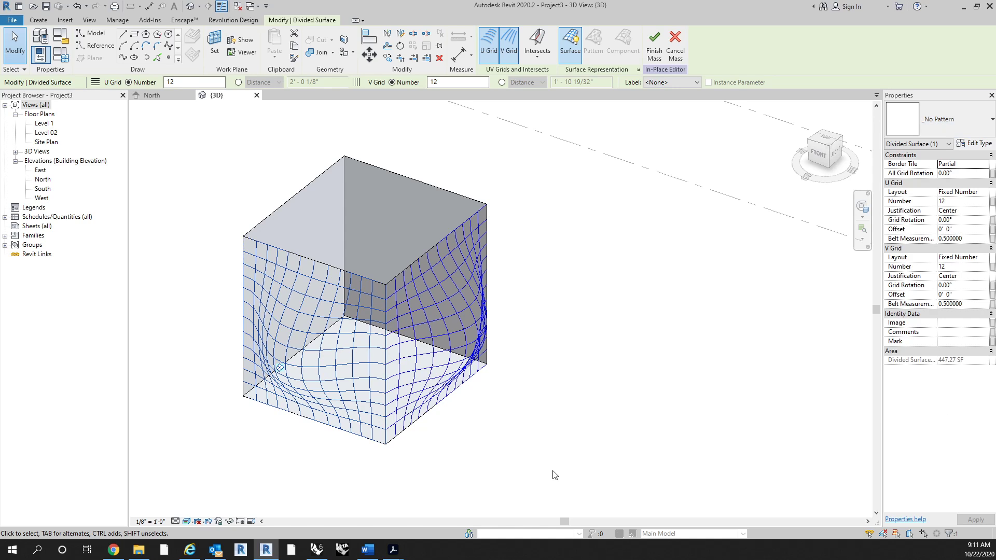
pyautogui.click(551, 463)
# Delete the divided surface from the box's right face and finish the in-place mass
pyautogui.keyDown('shift'); pyautogui.moveTo(551, 463); pyautogui.dragTo(435, 365, button='middle'); pyautogui.keyUp('shift')
pyautogui.click(435, 365)
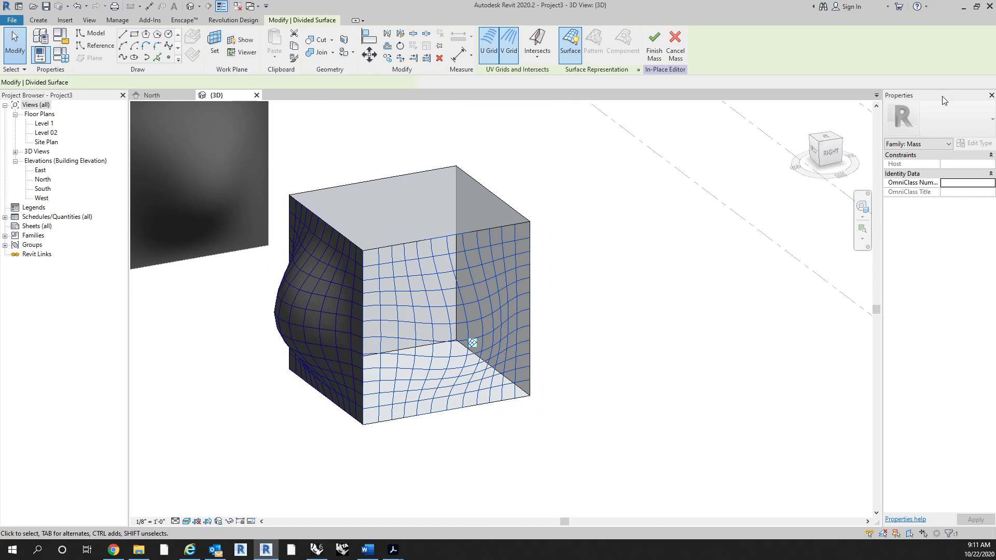
pyautogui.click(955, 127)
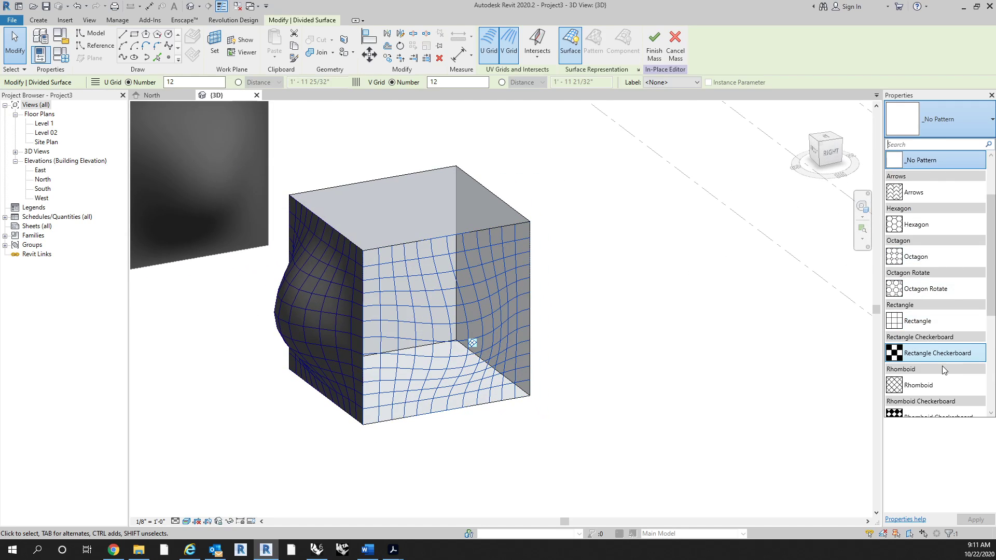
pyautogui.click(624, 378)
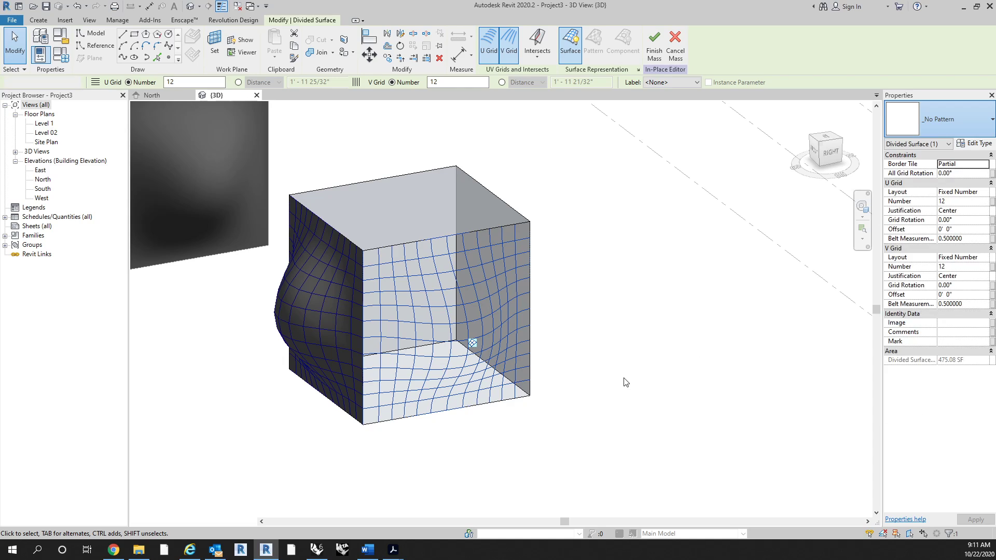
pyautogui.click(455, 363)
pyautogui.press('Delete')
pyautogui.keyDown('shift'); pyautogui.moveTo(592, 357); pyautogui.dragTo(665, 384, button='middle'); pyautogui.keyUp('shift')
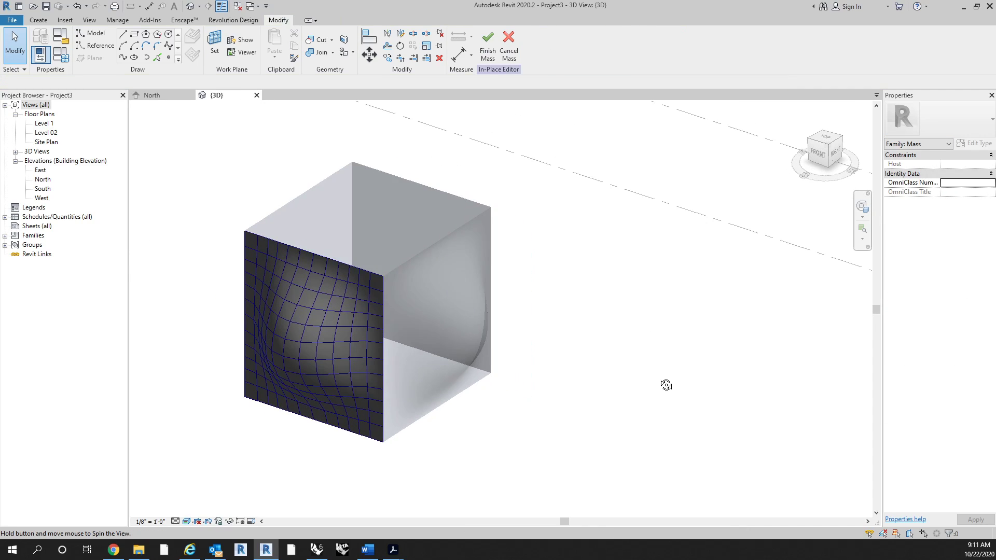
pyautogui.moveTo(699, 357); pyautogui.dragTo(714, 370, button='middle')
pyautogui.click(490, 53)
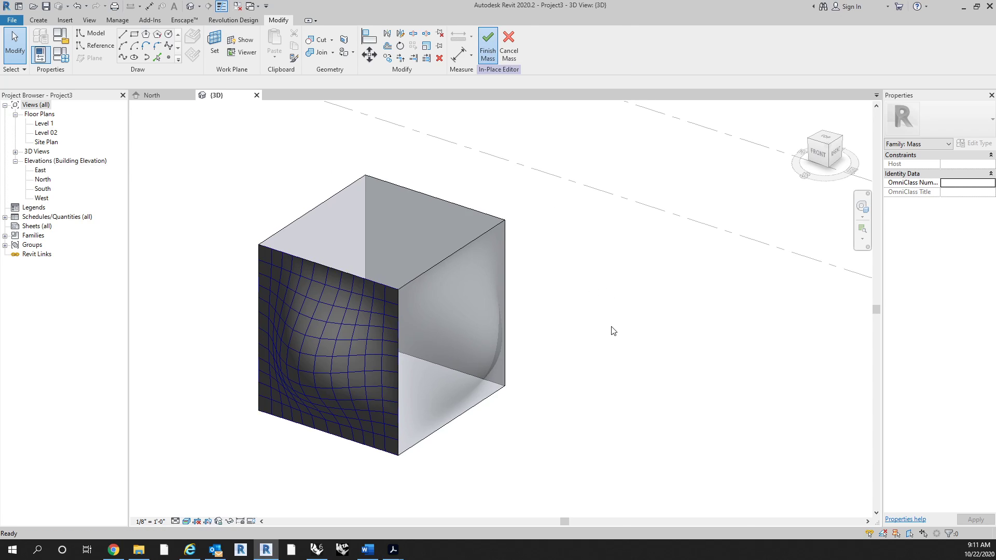
# Add mass floors to the finished box mass at Level 1, Level 02 and Roof
pyautogui.keyDown('shift'); pyautogui.moveTo(611, 329); pyautogui.dragTo(597, 351, button='middle'); pyautogui.keyUp('shift')
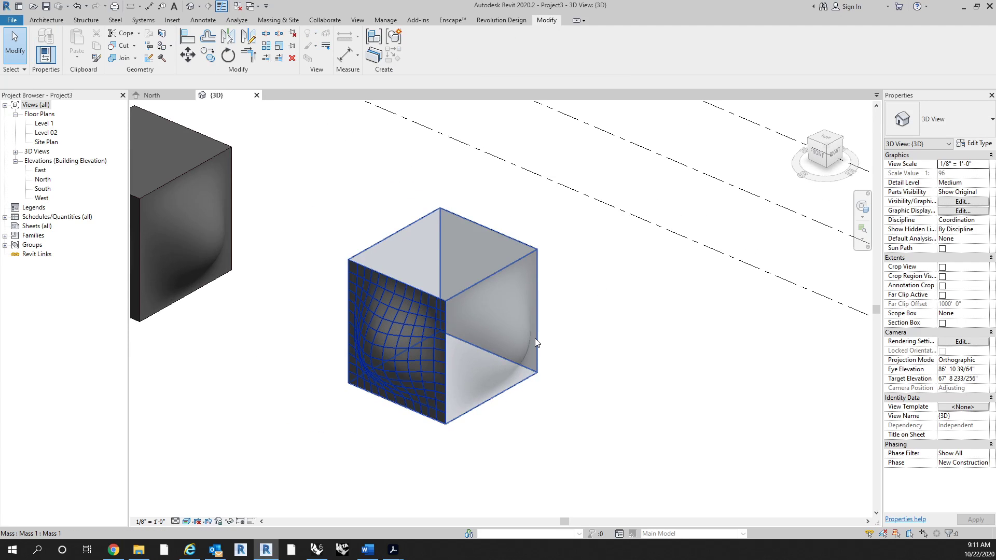
pyautogui.click(534, 339)
pyautogui.click(467, 51)
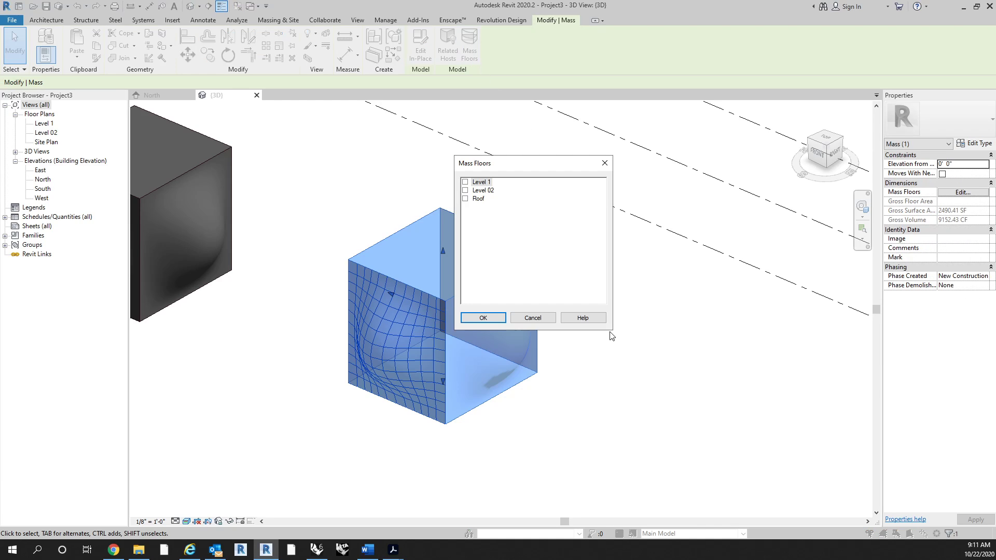
pyautogui.click(465, 182)
pyautogui.click(466, 191)
pyautogui.click(466, 199)
pyautogui.click(483, 317)
pyautogui.click(639, 418)
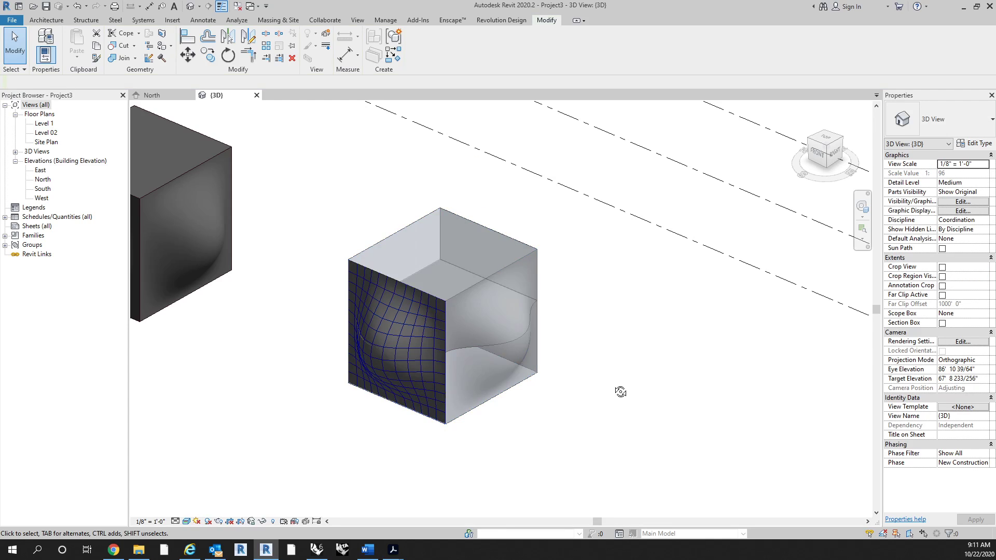
# Create a 4" Concrete Slab floor by face from the mass floor at Level 02
pyautogui.keyDown('shift'); pyautogui.moveTo(621, 392); pyautogui.dragTo(497, 359, button='middle'); pyautogui.keyUp('shift')
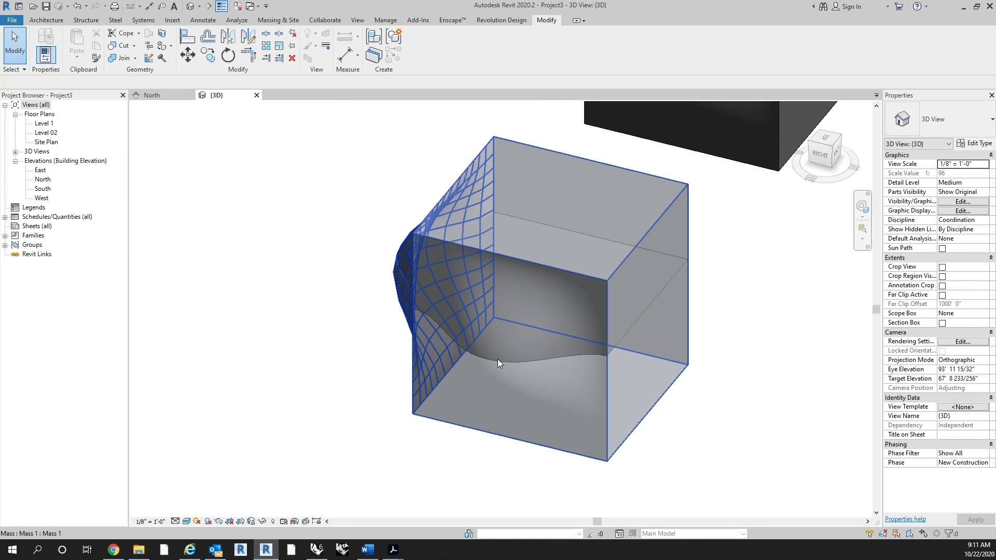
pyautogui.press('Escape')
pyautogui.click(52, 21)
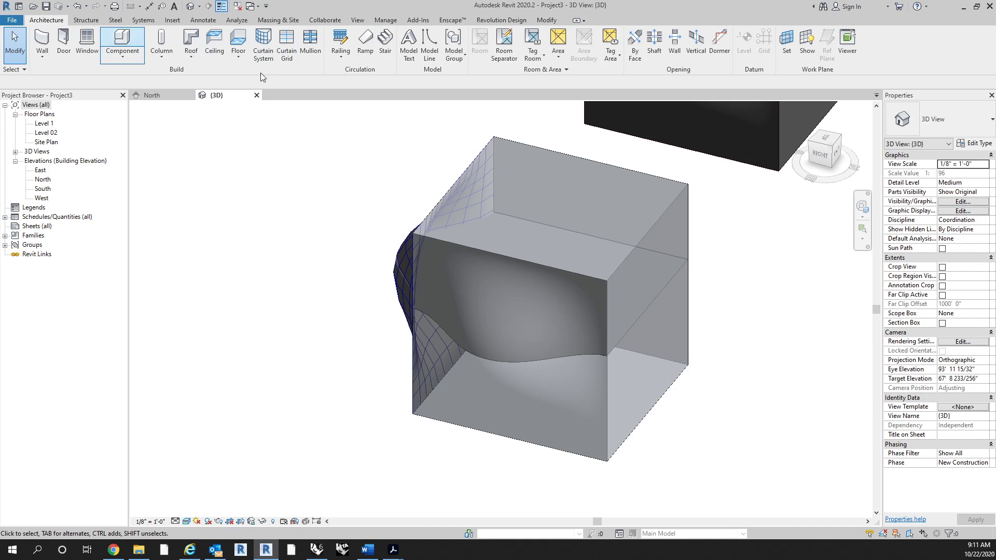
pyautogui.click(239, 56)
pyautogui.click(259, 114)
pyautogui.click(509, 350)
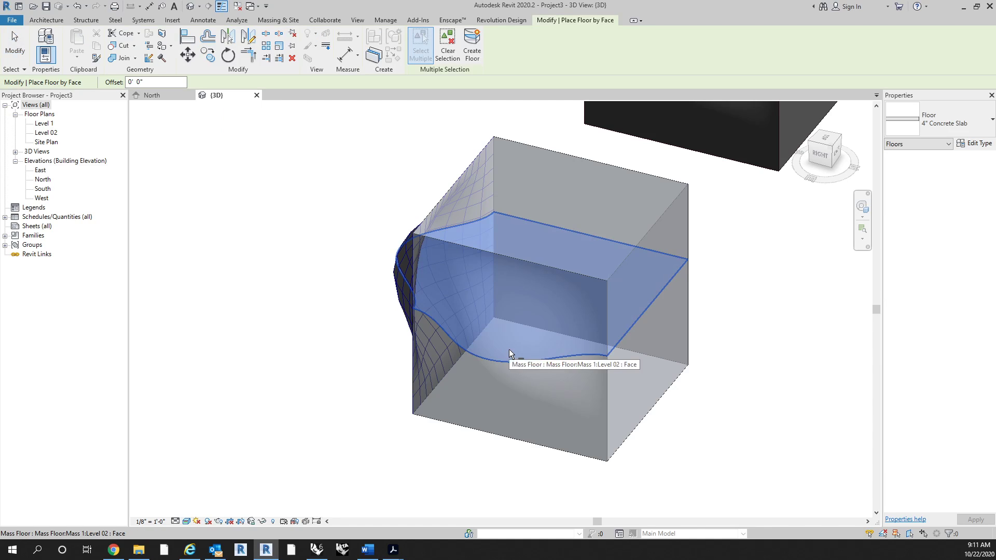
pyautogui.click(472, 49)
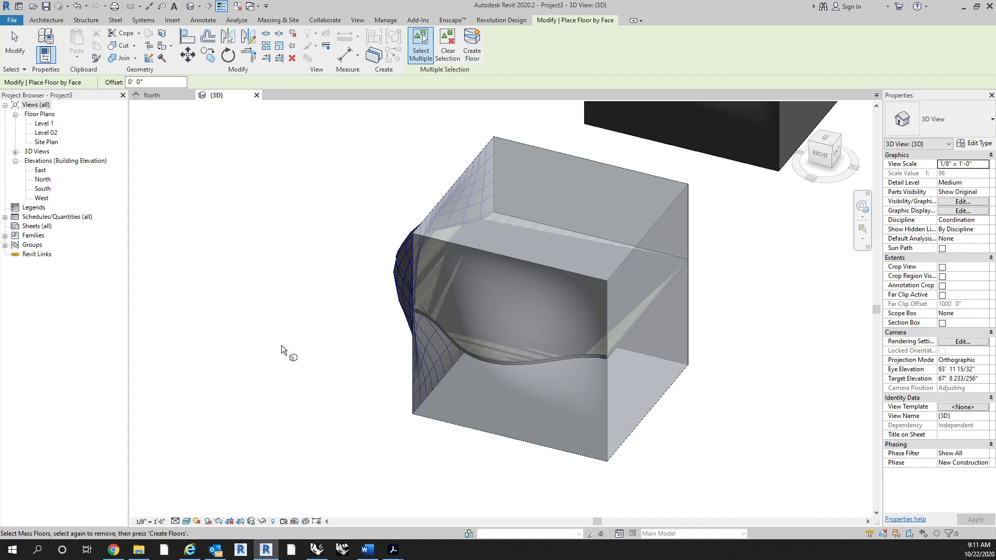
pyautogui.keyDown('shift'); pyautogui.moveTo(282, 344); pyautogui.dragTo(509, 378, button='middle'); pyautogui.keyUp('shift')
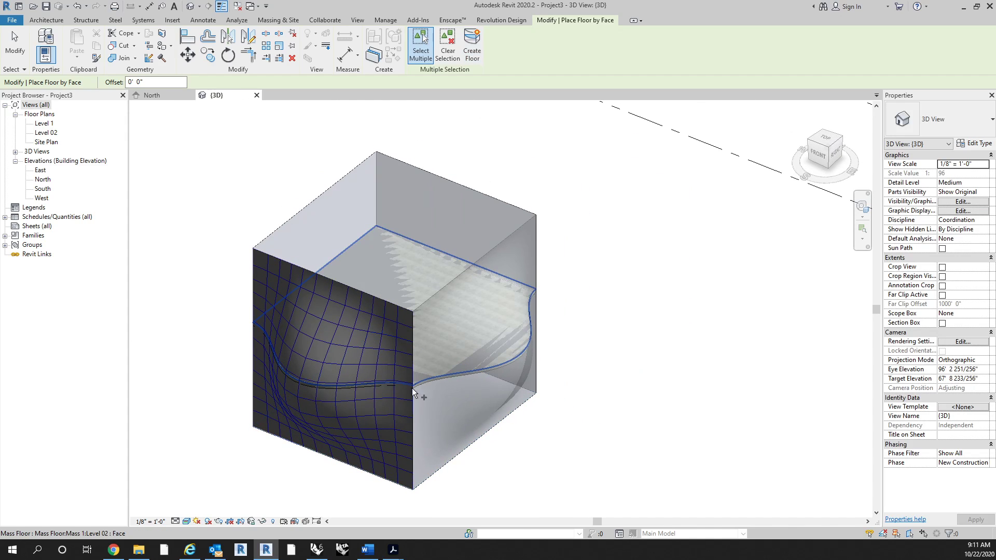
pyautogui.moveTo(625, 336); pyautogui.dragTo(519, 280, button='middle')
pyautogui.press('Escape')
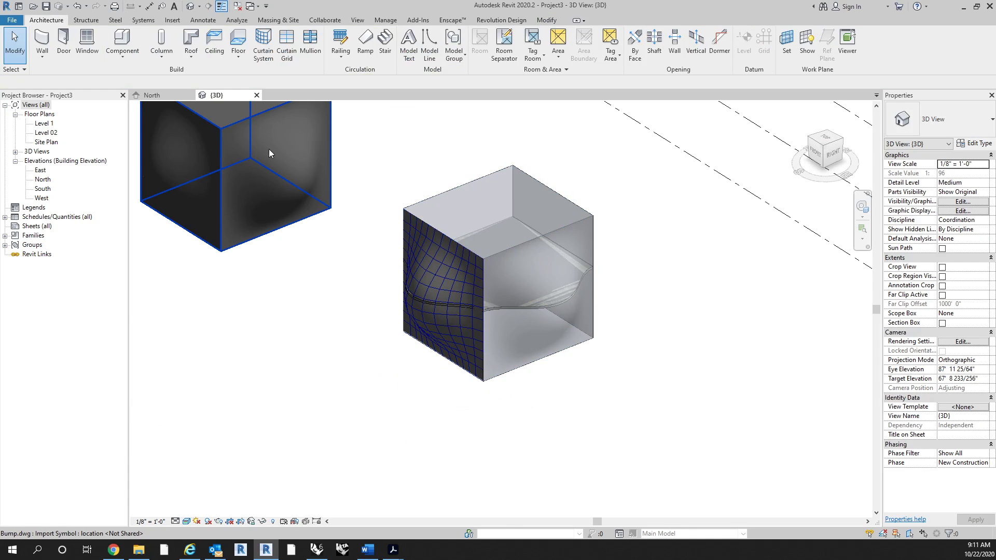
# Place a Generic - 8" wall by face on the bumped right face of the mass
pyautogui.click(42, 55)
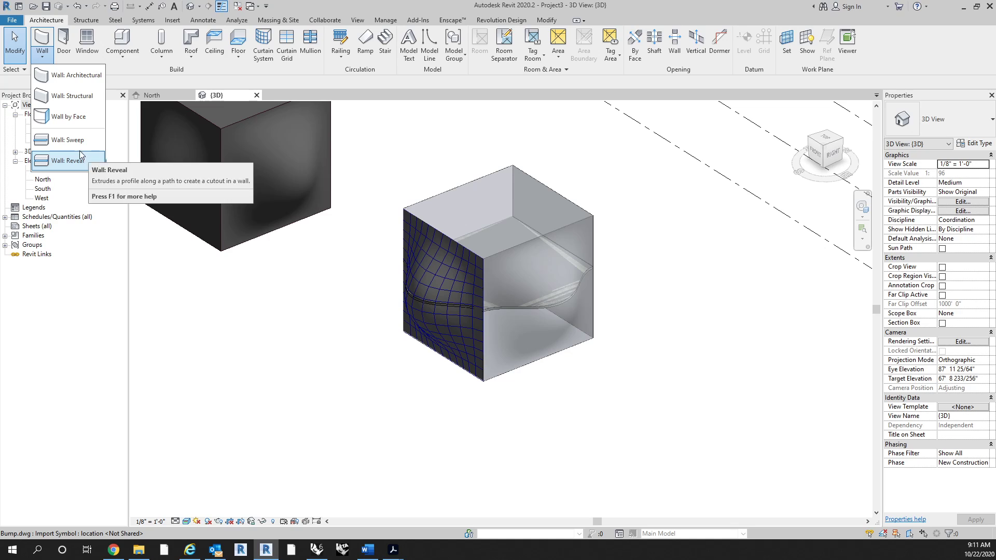
pyautogui.click(84, 123)
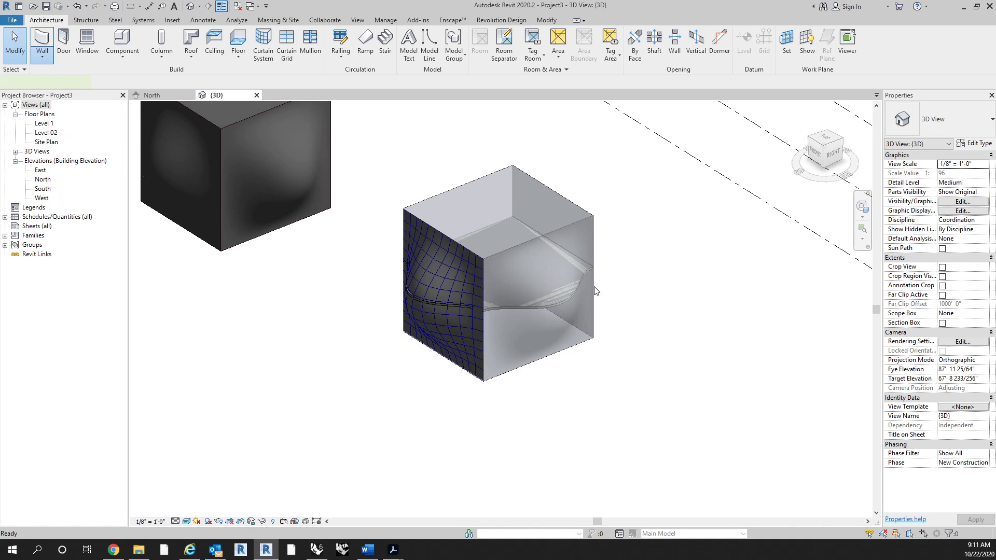
pyautogui.scroll(1, 598, 270)
pyautogui.moveTo(587, 318); pyautogui.dragTo(562, 325, button='middle')
pyautogui.click(524, 357)
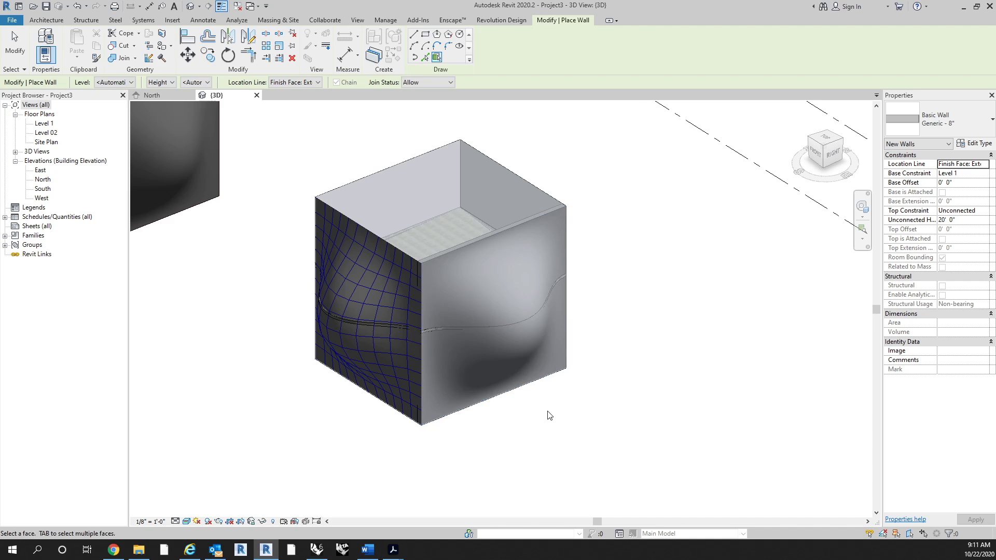
pyautogui.keyDown('shift'); pyautogui.moveTo(549, 414); pyautogui.dragTo(493, 389, button='middle'); pyautogui.keyUp('shift')
pyautogui.press('Escape')
# Examine the curved wall by face, the floor slab and the patterned front face from several angles
pyautogui.click(490, 388)
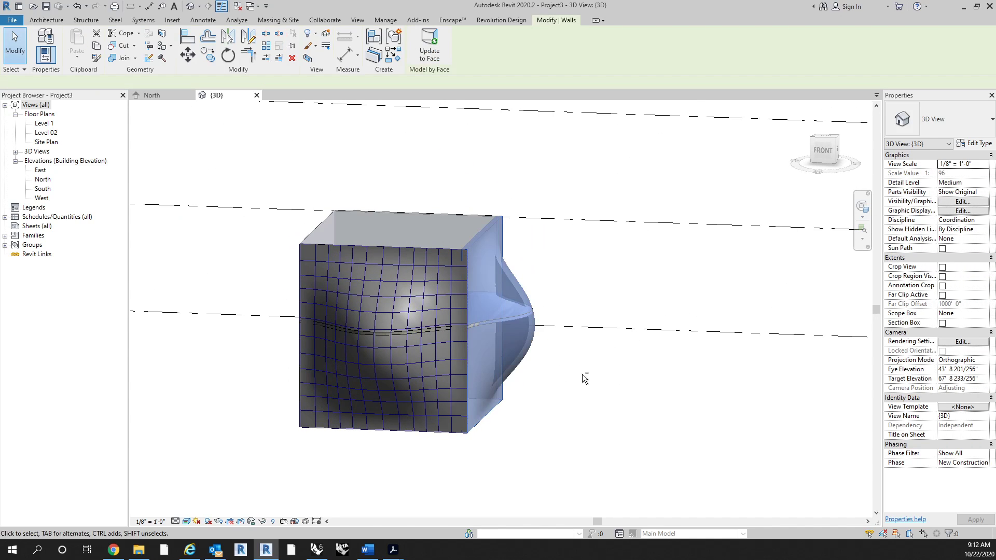
pyautogui.keyDown('shift'); pyautogui.moveTo(582, 375); pyautogui.dragTo(566, 405, button='middle'); pyautogui.keyUp('shift')
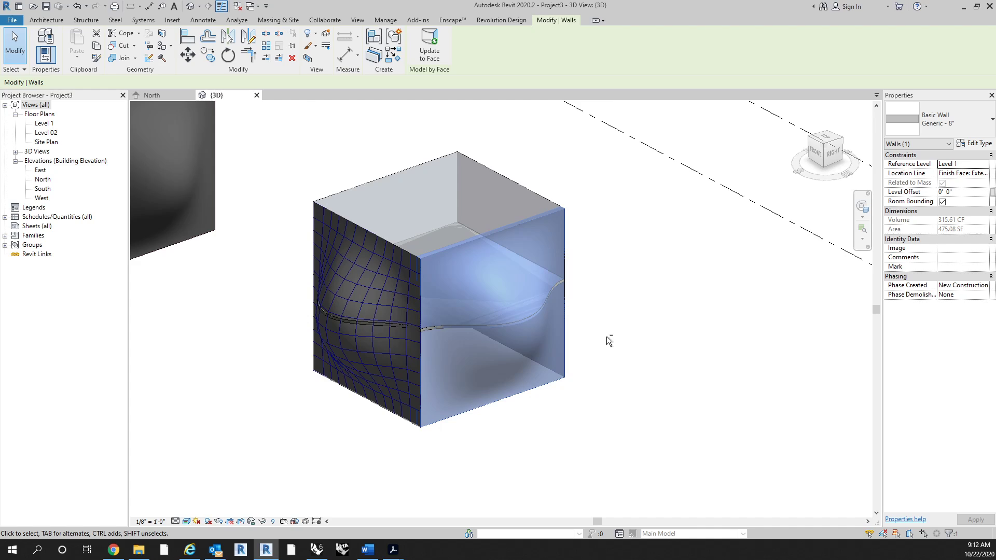
pyautogui.keyDown('shift'); pyautogui.moveTo(610, 340); pyautogui.dragTo(591, 365, button='middle'); pyautogui.keyUp('shift')
pyautogui.keyDown('shift'); pyautogui.moveTo(661, 400); pyautogui.dragTo(362, 251, button='middle'); pyautogui.keyUp('shift')
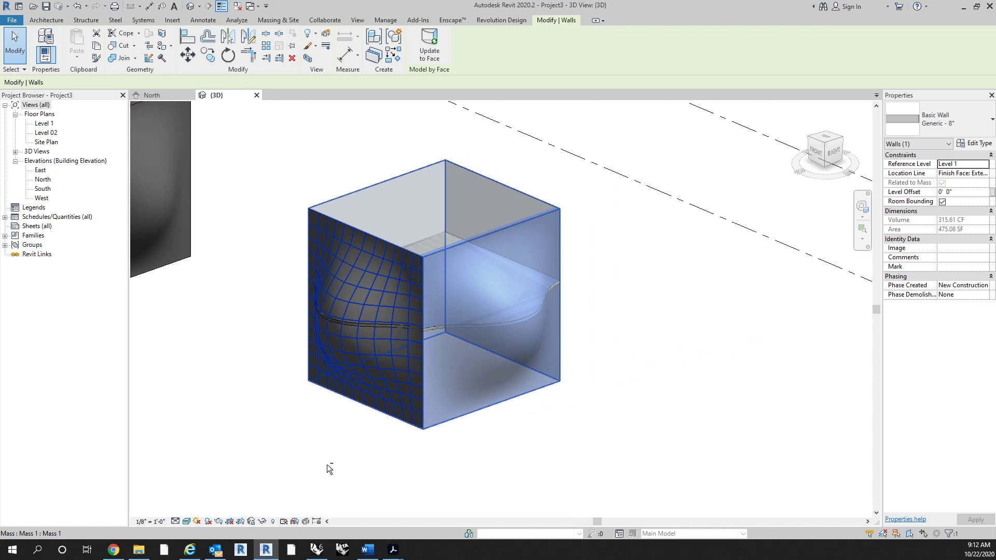
pyautogui.keyDown('shift'); pyautogui.moveTo(329, 466); pyautogui.dragTo(510, 429, button='middle'); pyautogui.keyUp('shift')
pyautogui.click(721, 462)
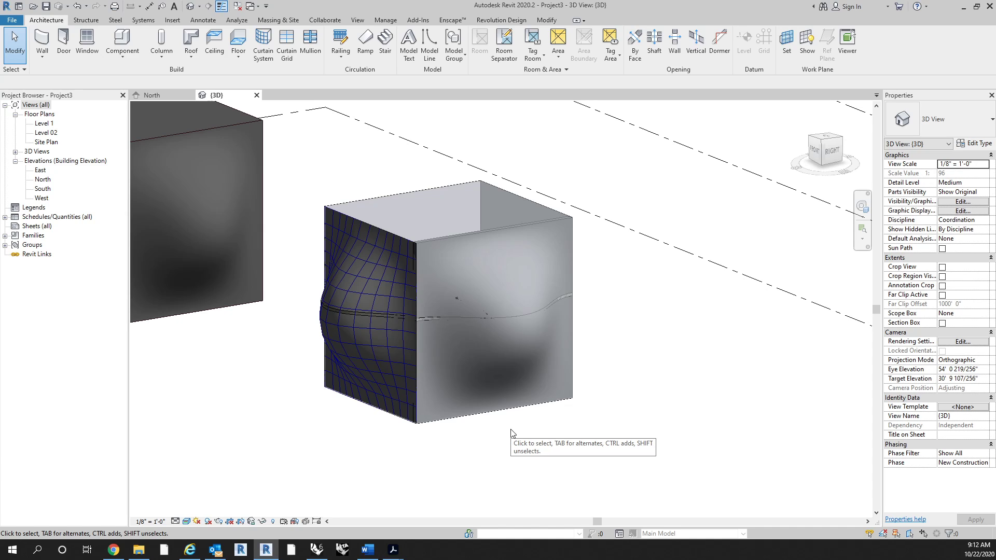
pyautogui.keyDown('shift'); pyautogui.moveTo(512, 433); pyautogui.dragTo(528, 482, button='middle'); pyautogui.keyUp('shift')
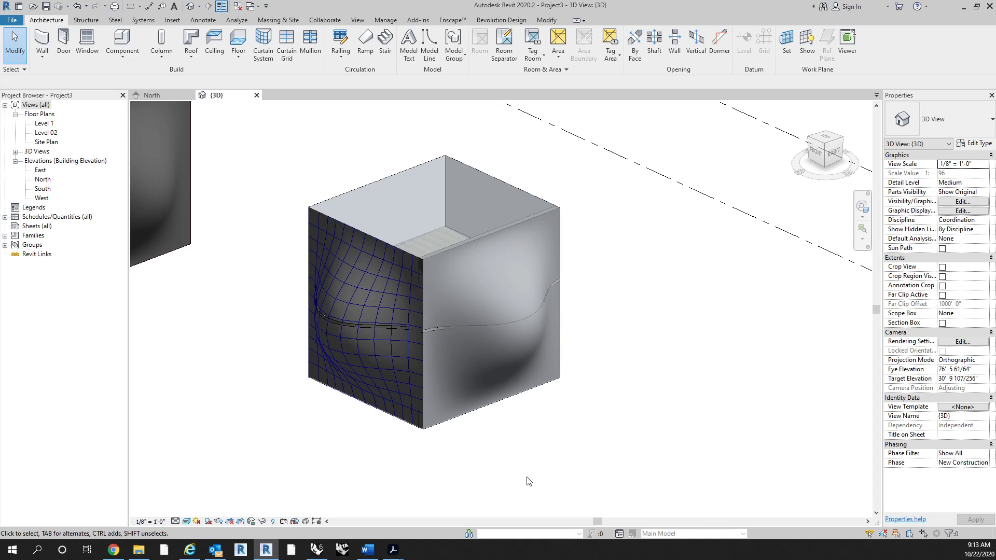
pyautogui.keyDown('shift'); pyautogui.moveTo(551, 463); pyautogui.dragTo(441, 491, button='middle'); pyautogui.keyUp('shift')
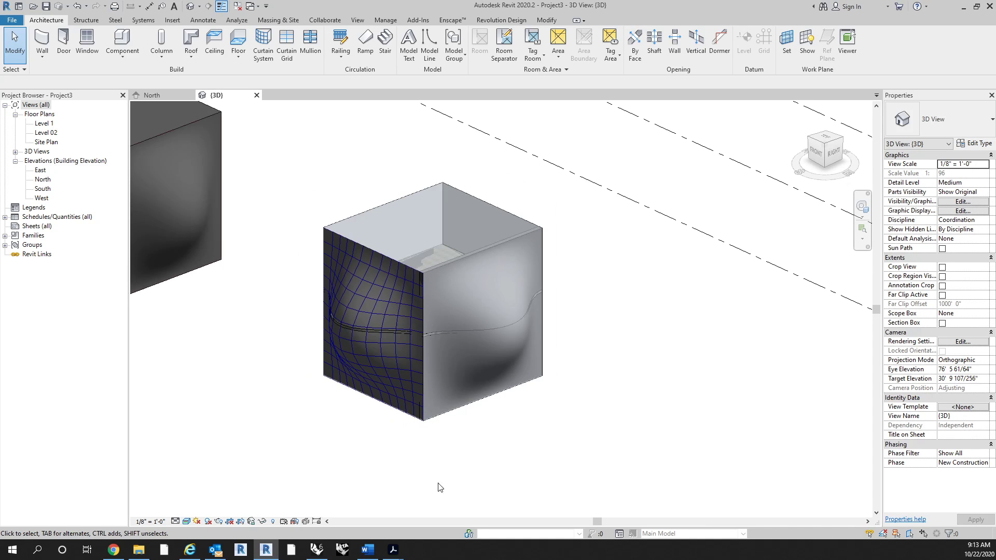
pyautogui.keyDown('shift'); pyautogui.moveTo(482, 431); pyautogui.dragTo(459, 413, button='middle'); pyautogui.keyUp('shift')
pyautogui.scroll(3, 656, 340)
pyautogui.keyDown('shift'); pyautogui.moveTo(638, 382); pyautogui.dragTo(655, 403, button='middle'); pyautogui.keyUp('shift')
pyautogui.scroll(-4, 484, 422)
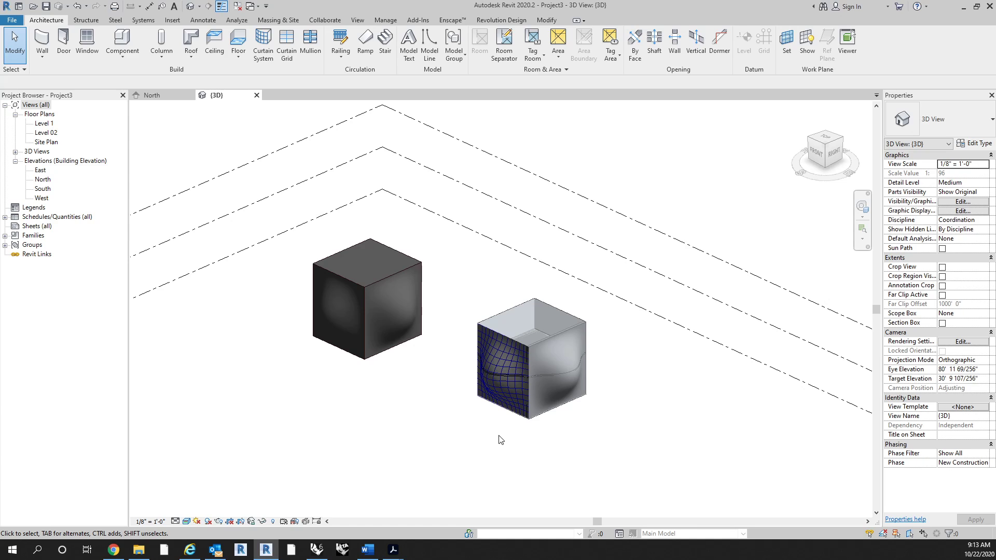
# Move the Bump.dwg box closer to the mass box in the 3D view
pyautogui.moveTo(503, 421); pyautogui.dragTo(435, 356, button='middle')
pyautogui.click(359, 289)
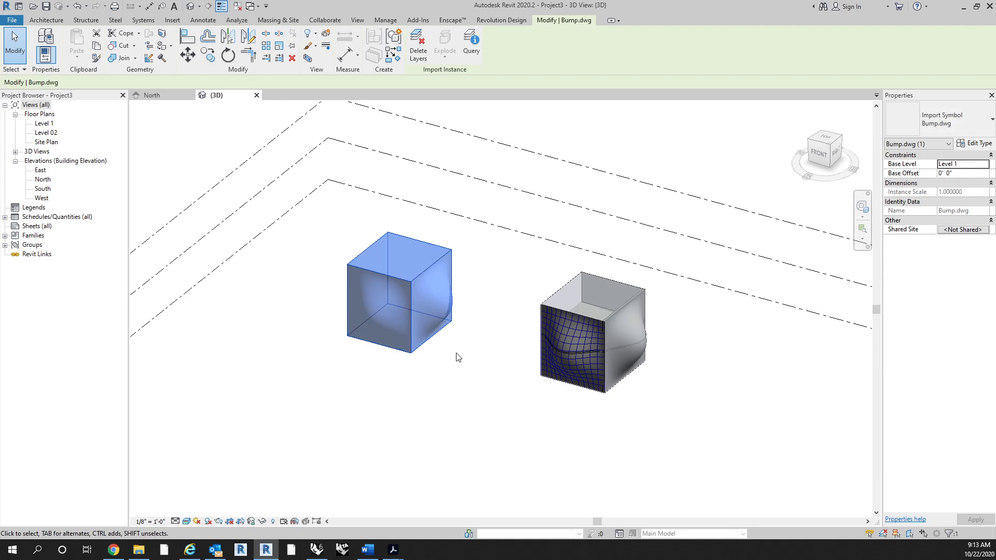
pyautogui.click(472, 367)
pyautogui.scroll(3, 431, 294)
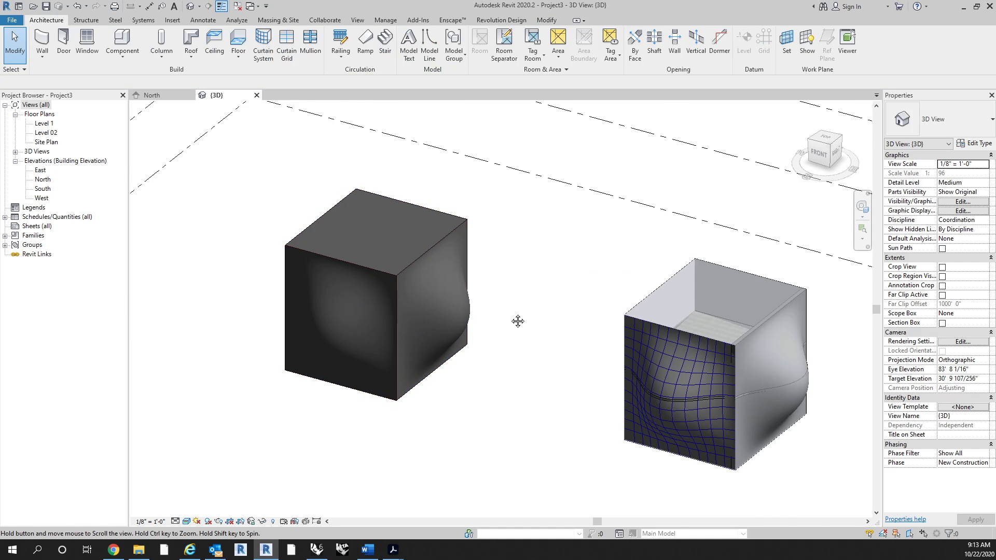
pyautogui.moveTo(518, 318); pyautogui.dragTo(500, 314, button='middle')
pyautogui.moveTo(326, 383); pyautogui.dragTo(471, 405)
pyautogui.click(459, 433)
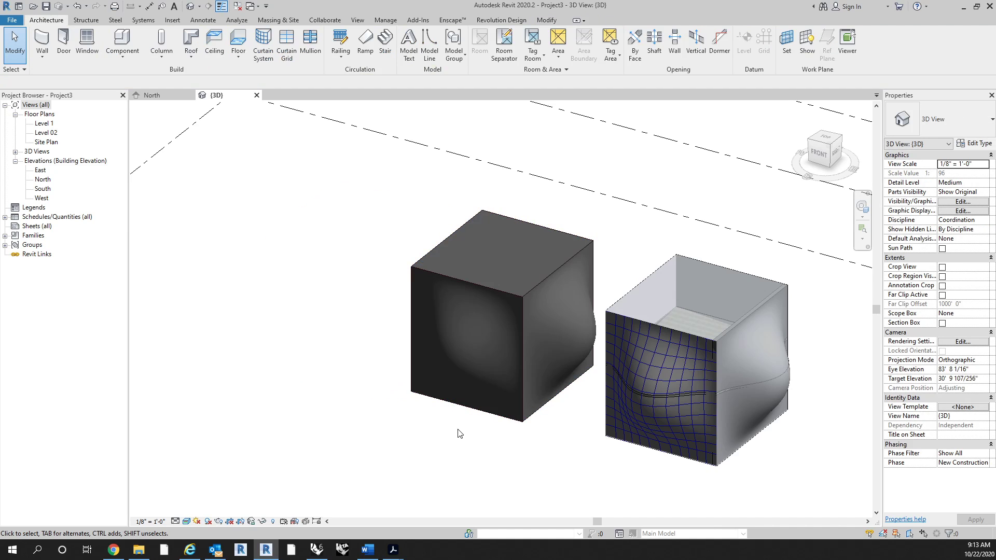
# Open the Level 02 floor plan and shift the Bump.dwg box slightly closer to the mass box
pyautogui.doubleClick(46, 133)
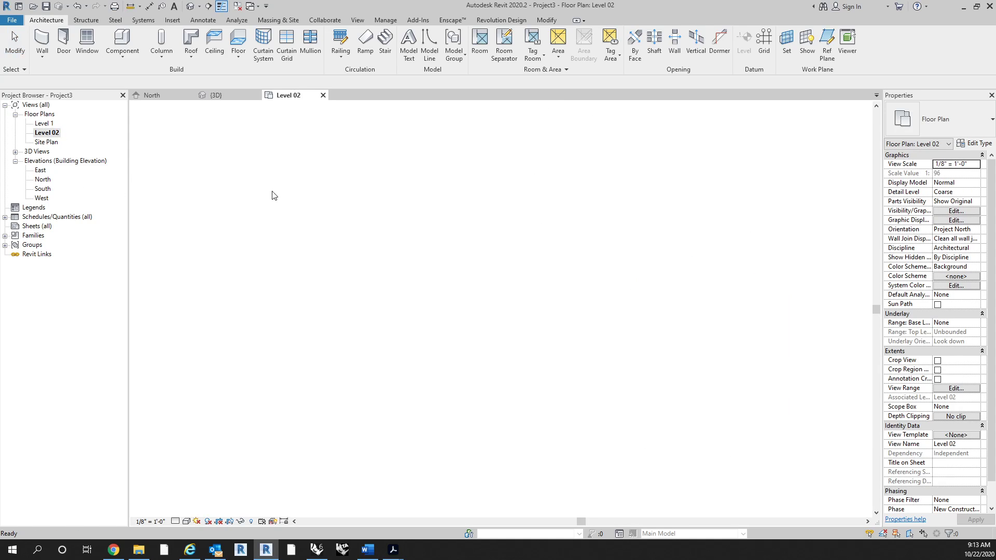
pyautogui.scroll(3, 499, 234)
pyautogui.moveTo(530, 258); pyautogui.dragTo(479, 261, button='middle')
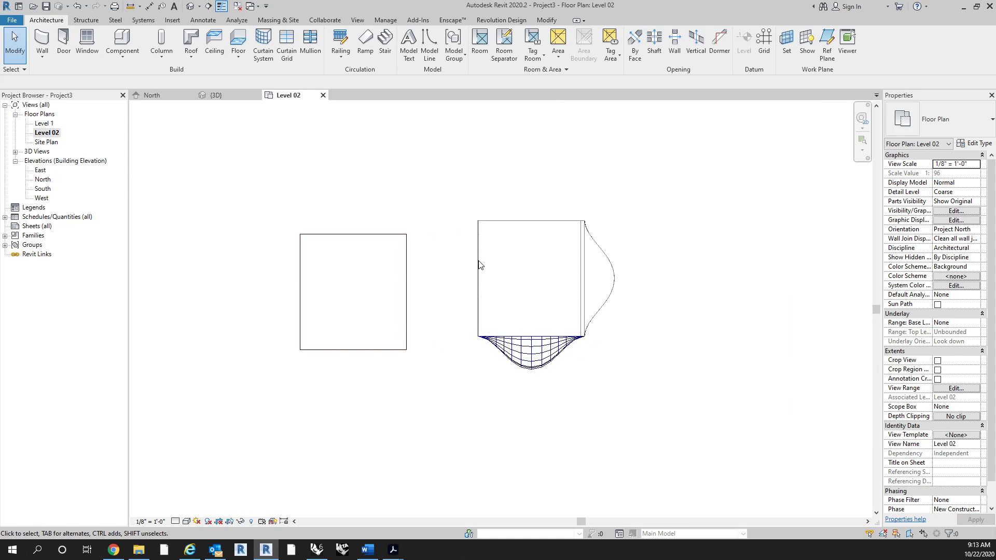
pyautogui.scroll(3, 472, 332)
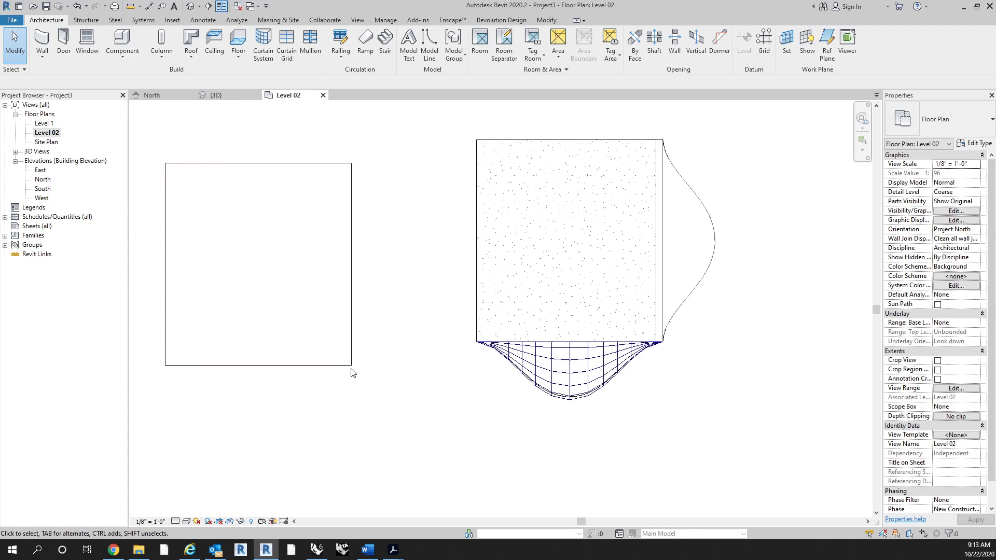
pyautogui.click(366, 351)
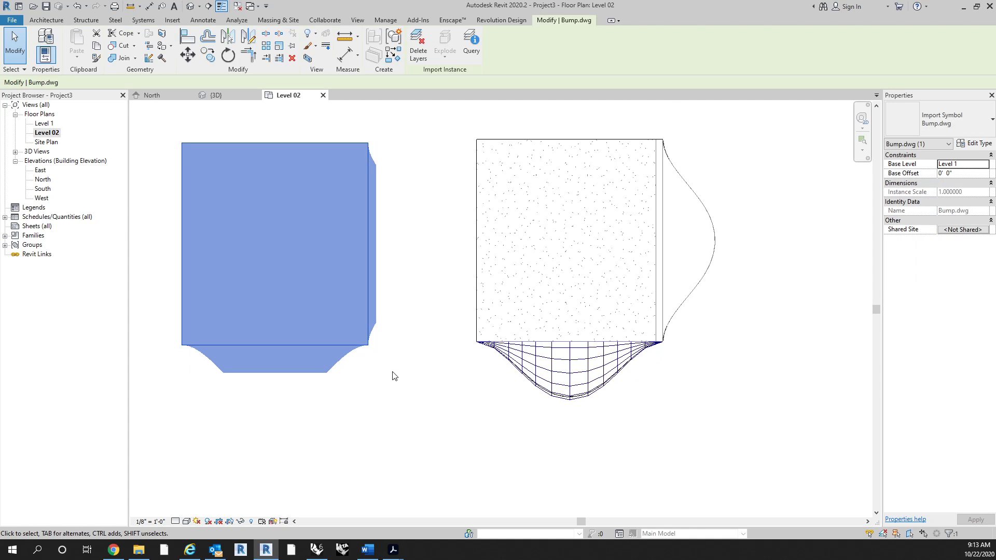
pyautogui.click(392, 376)
# Compare how the Bump.dwg box and the mass with its floor and wall are displayed in the Level 02 plan
pyautogui.scroll(-3, 334, 315)
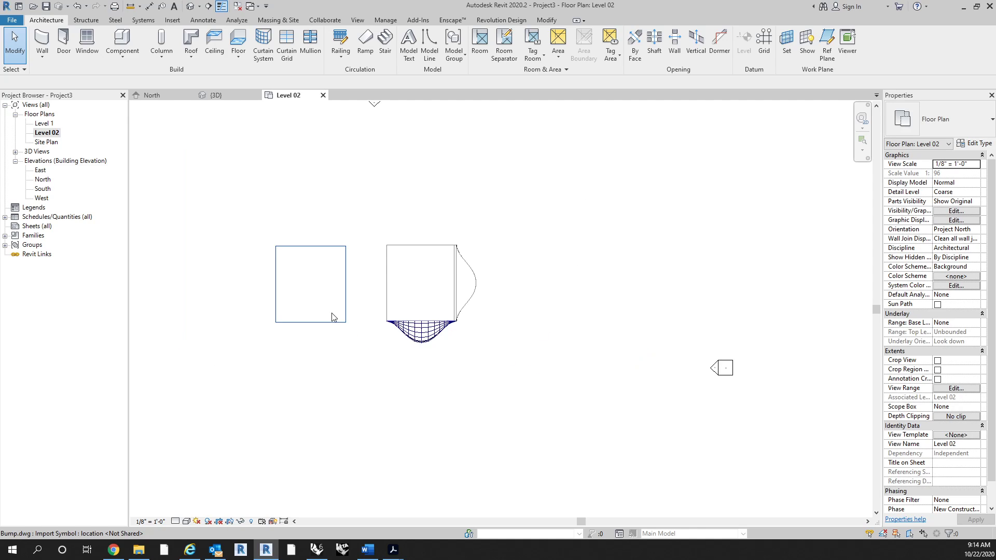
pyautogui.scroll(5, 333, 318)
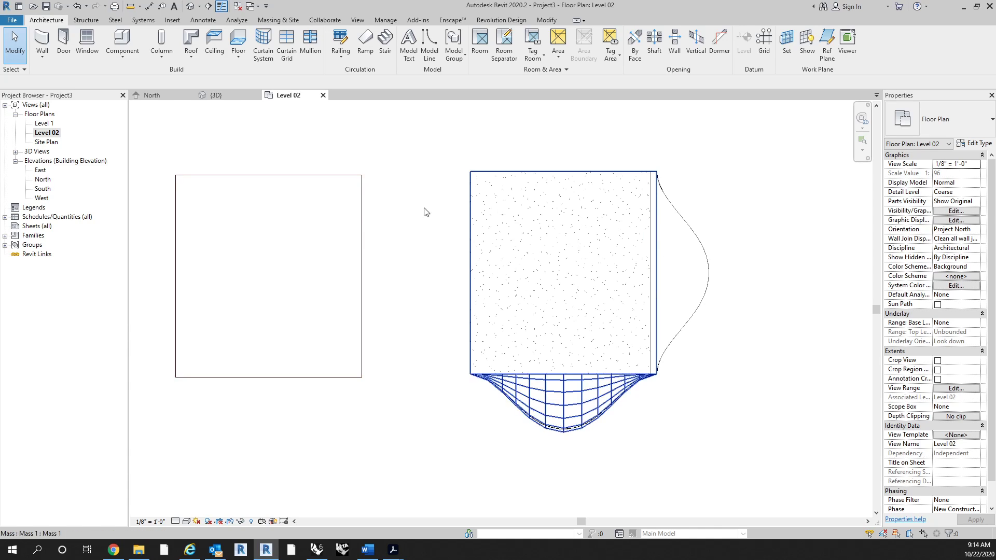
pyautogui.click(359, 251)
pyautogui.click(396, 354)
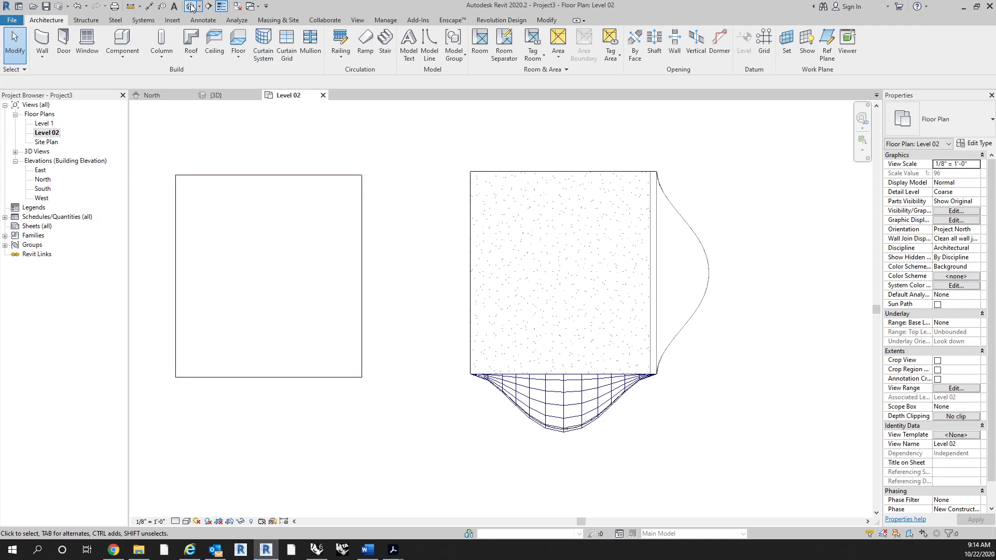
pyautogui.moveTo(380, 267); pyautogui.dragTo(411, 271, button='middle')
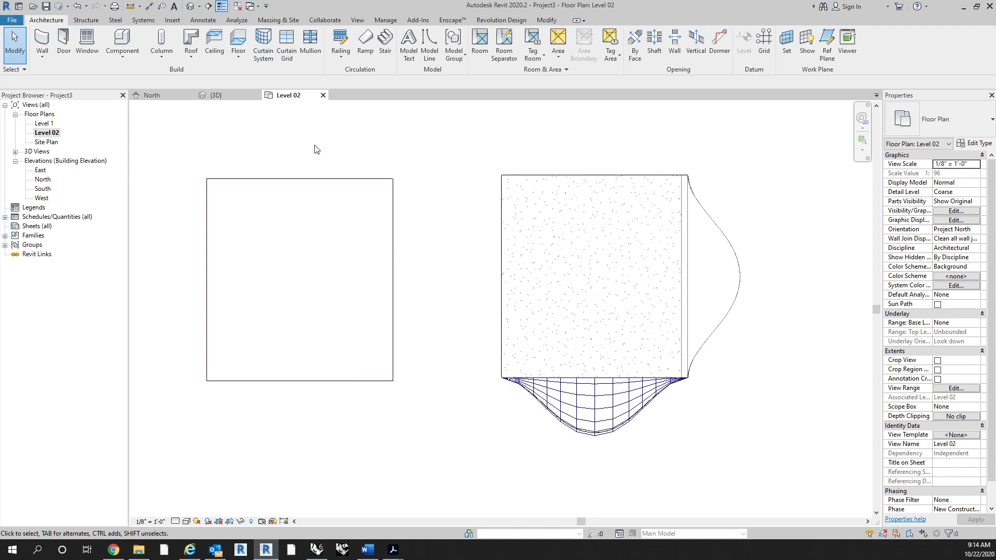
# Set both the bottom and the view depth of the Level 02 view range to Unlimited
pyautogui.click(958, 389)
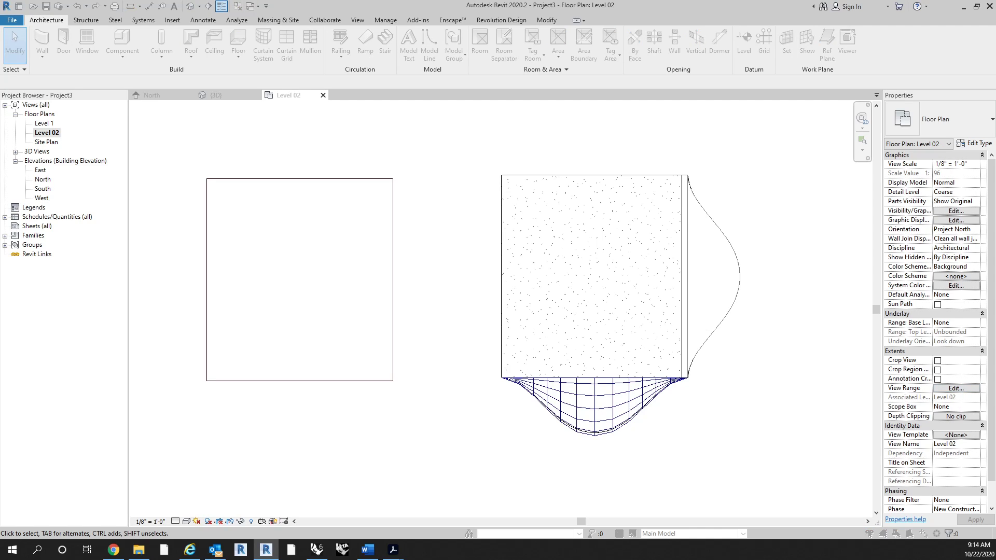
pyautogui.click(558, 270)
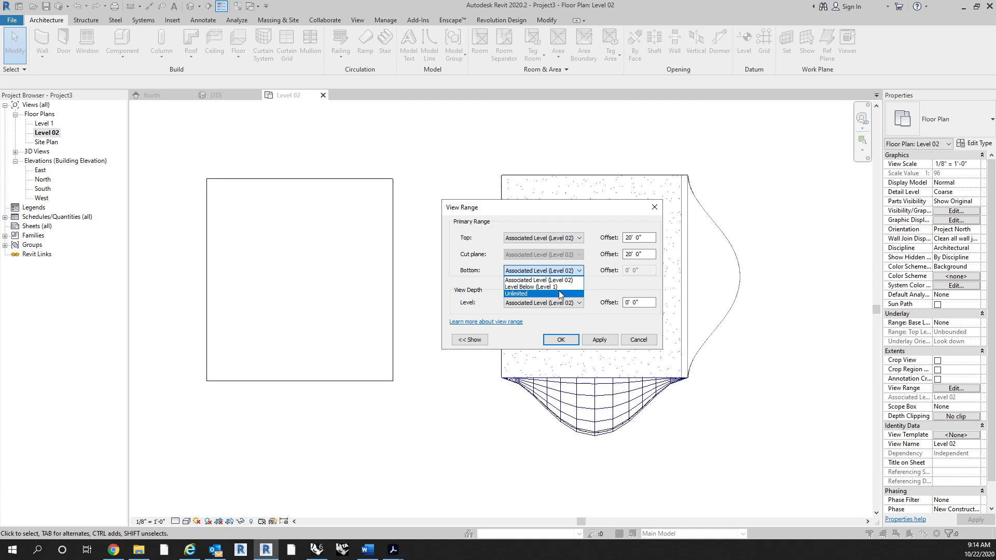
pyautogui.click(559, 294)
pyautogui.click(555, 302)
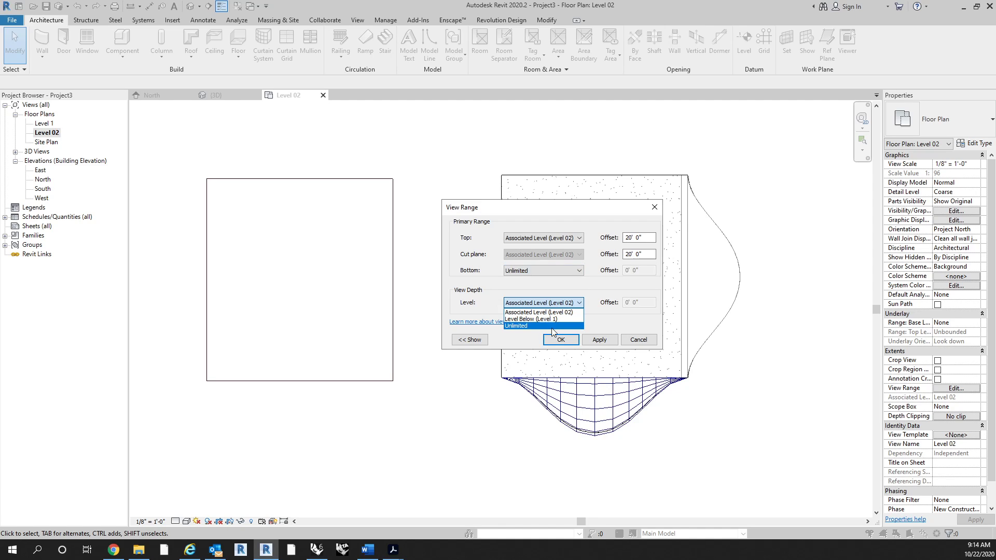
pyautogui.click(553, 326)
pyautogui.click(561, 340)
pyautogui.moveTo(398, 435)
pyautogui.mouseDown(button='middle')
pyautogui.moveTo(480, 394)
pyautogui.moveTo(467, 378)
pyautogui.mouseUp(button='middle')
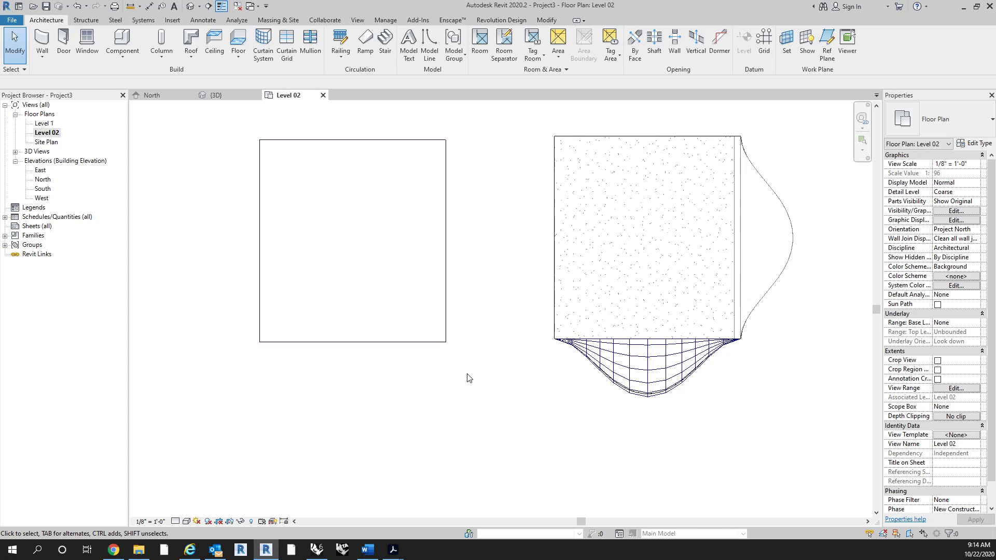
# Inspect the Bump.dwg box's outline beside the mass in the Level 02 plan and in the 3D view
pyautogui.click(446, 247)
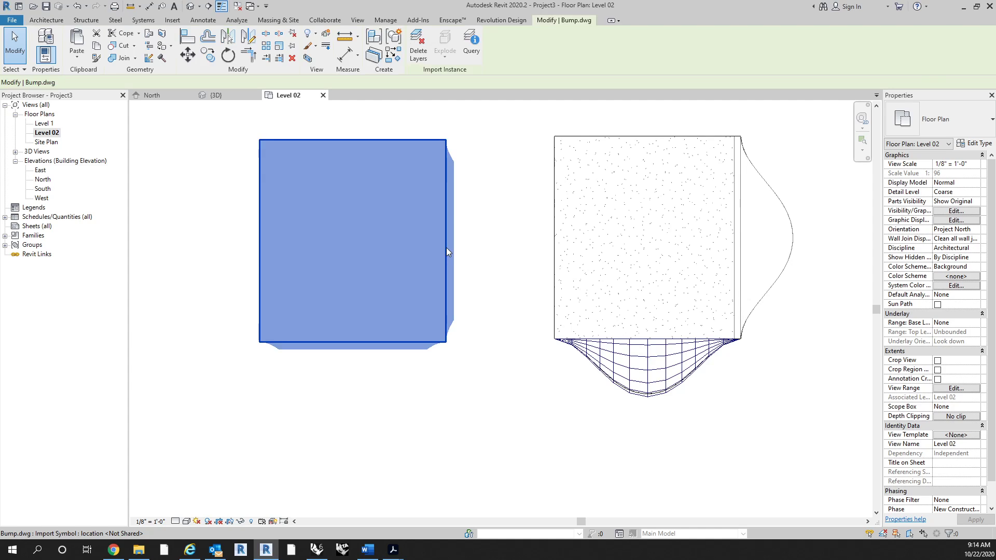
pyautogui.click(449, 373)
pyautogui.moveTo(446, 344); pyautogui.dragTo(369, 365, button='middle')
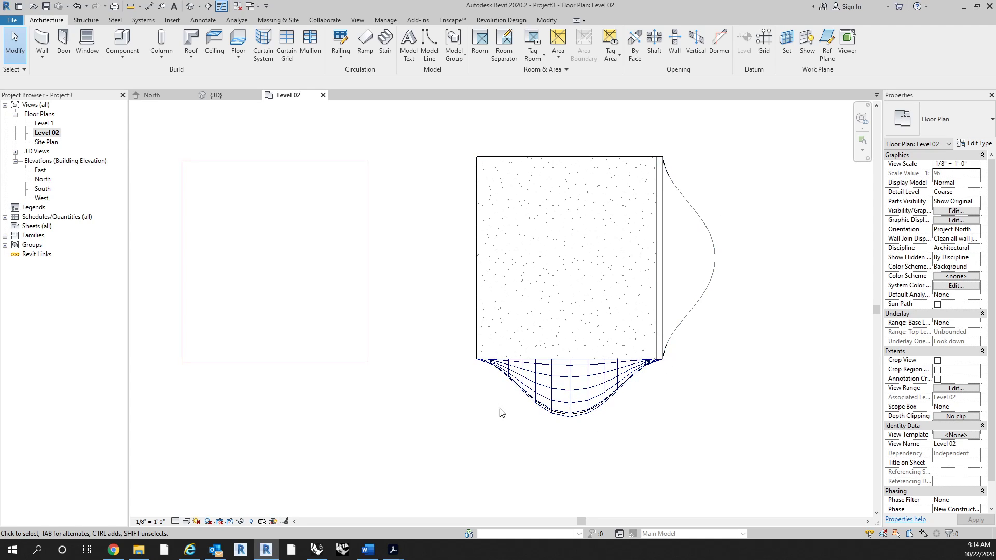
pyautogui.moveTo(517, 428); pyautogui.dragTo(490, 383, button='middle')
pyautogui.scroll(-2, 531, 429)
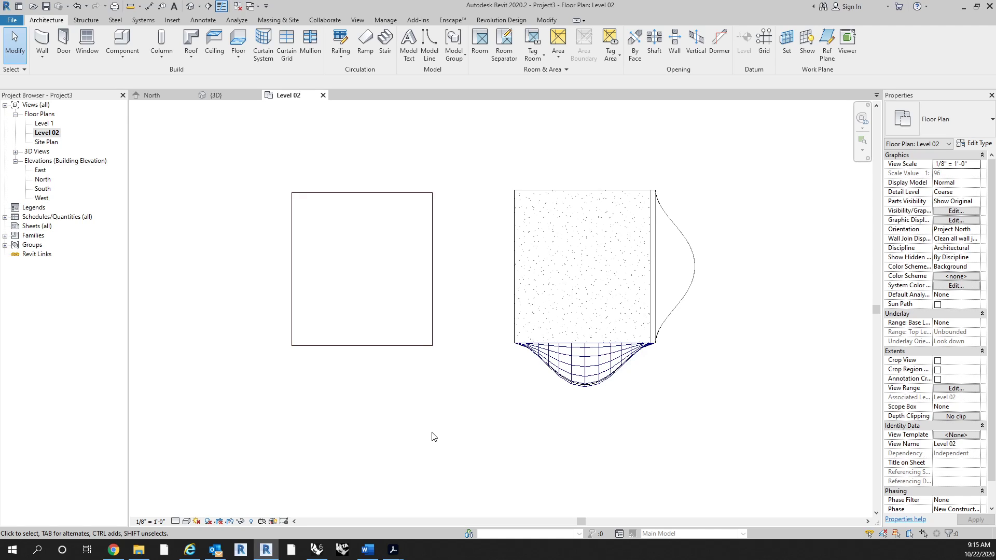
pyautogui.click(190, 5)
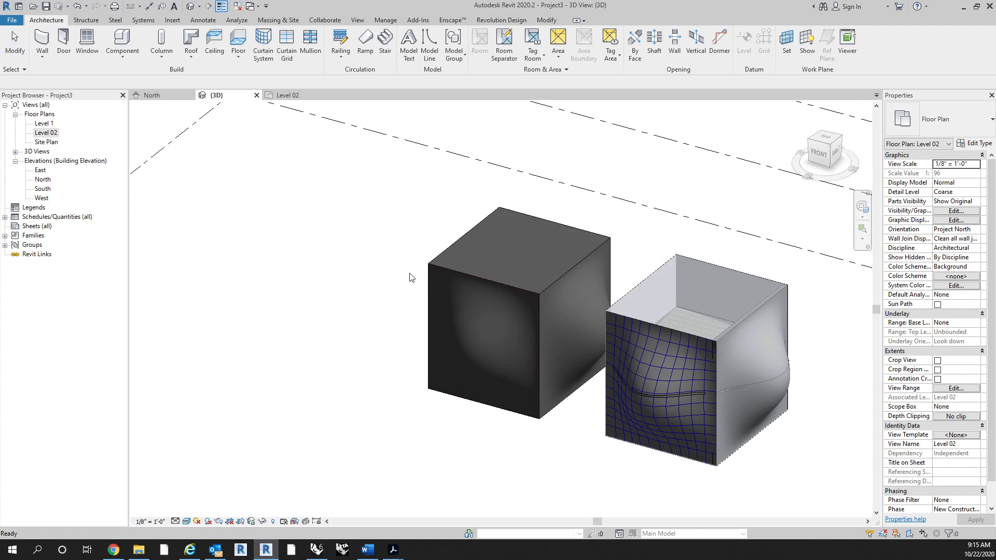
pyautogui.moveTo(416, 366); pyautogui.dragTo(315, 352, button='middle')
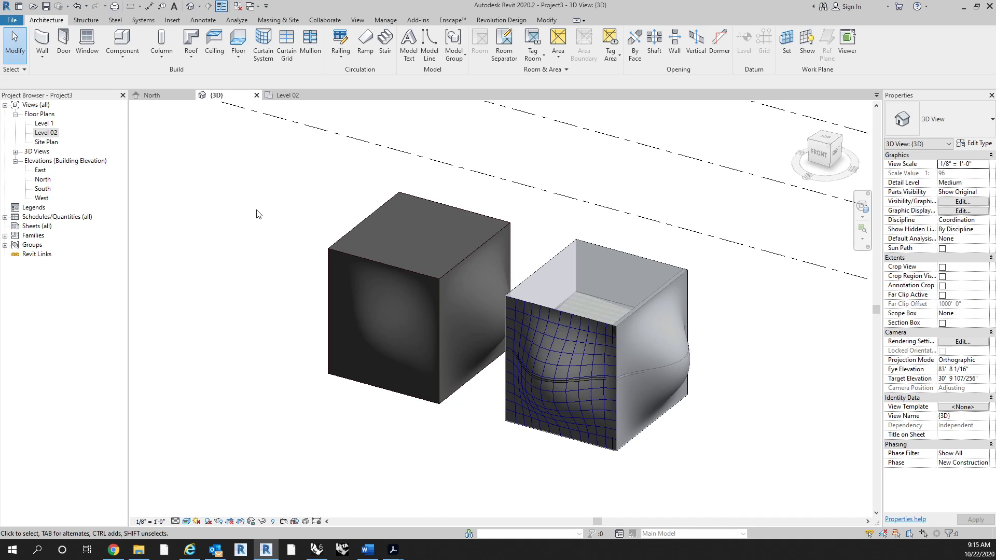
# Create a new family from the Generic Model.rft template
pyautogui.click(15, 23)
pyautogui.moveTo(65, 61)
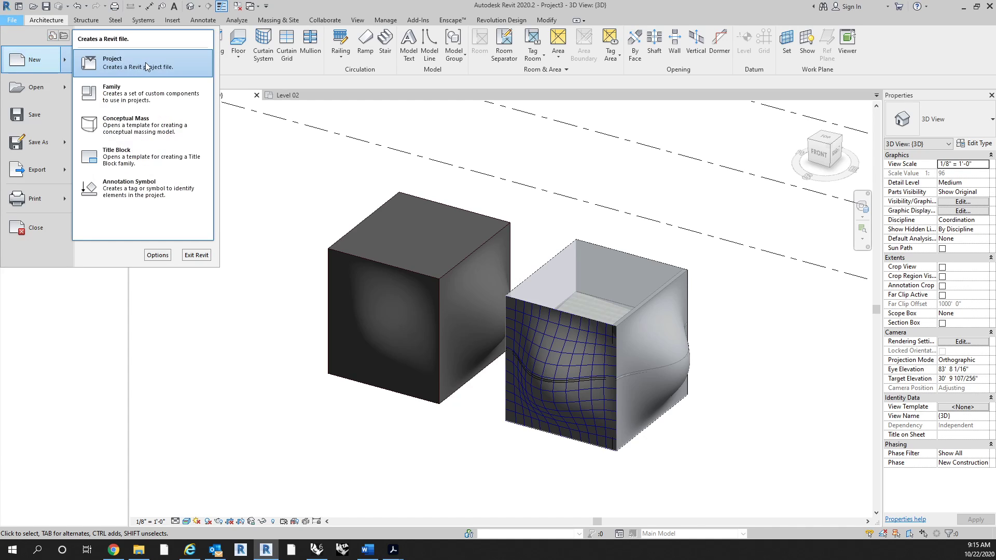
pyautogui.click(144, 87)
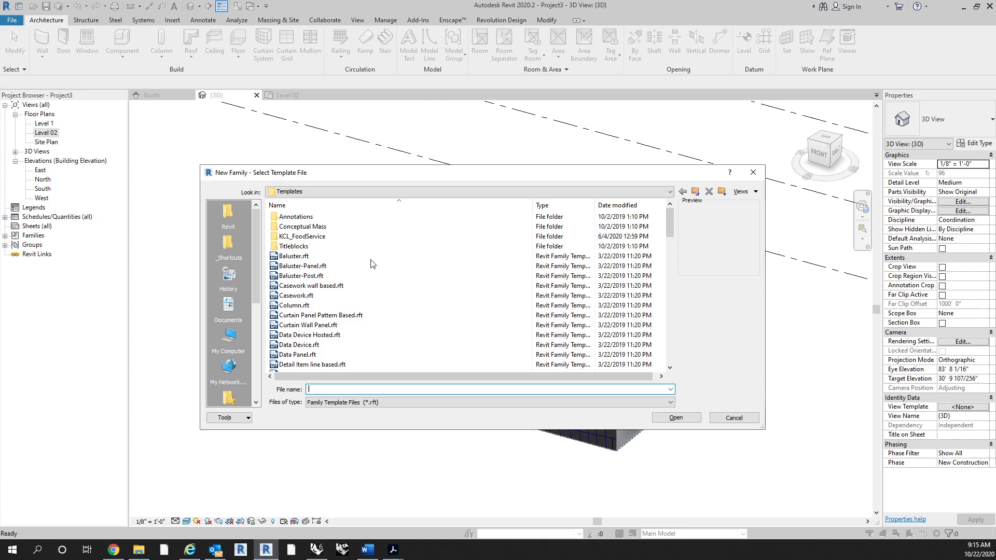
pyautogui.scroll(-7, 371, 265)
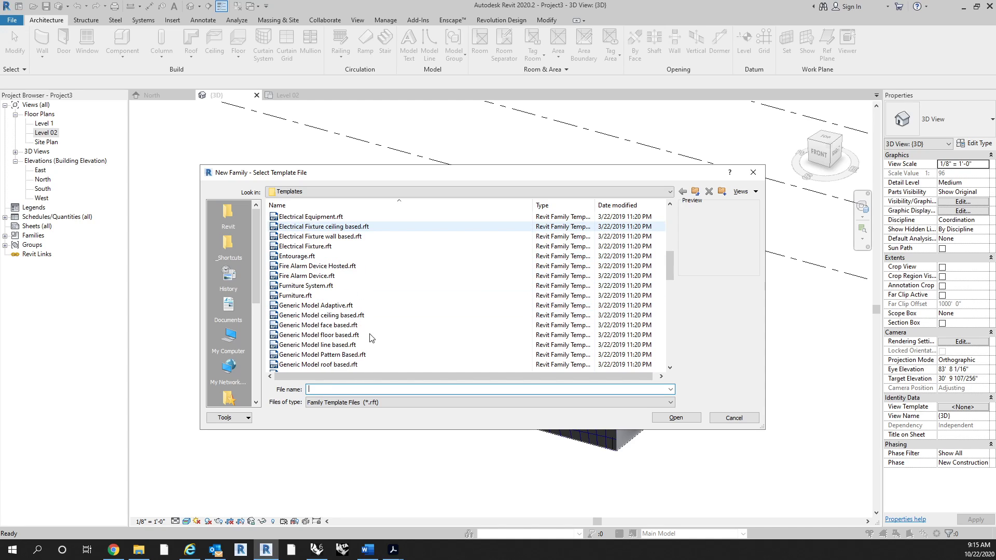
pyautogui.scroll(-1, 370, 353)
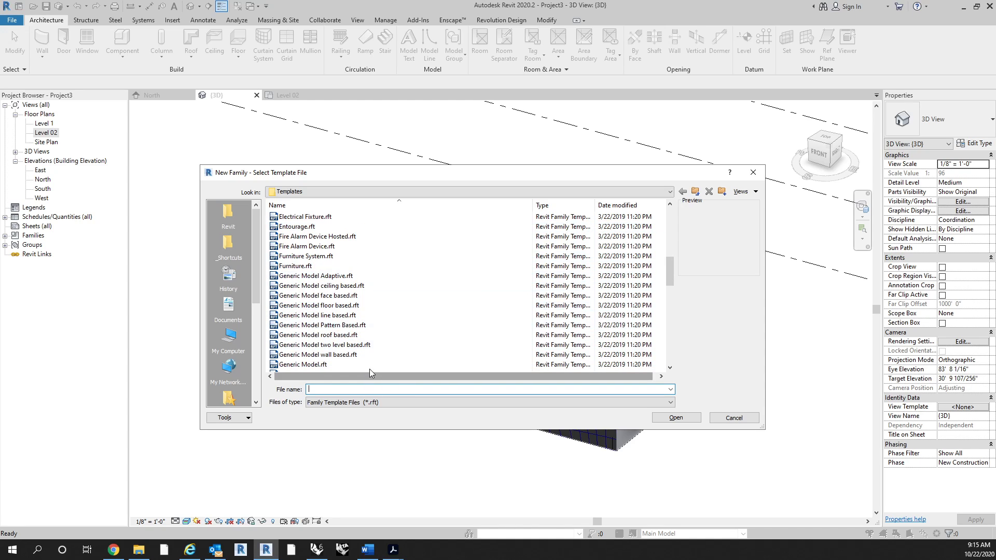
pyautogui.click(350, 365)
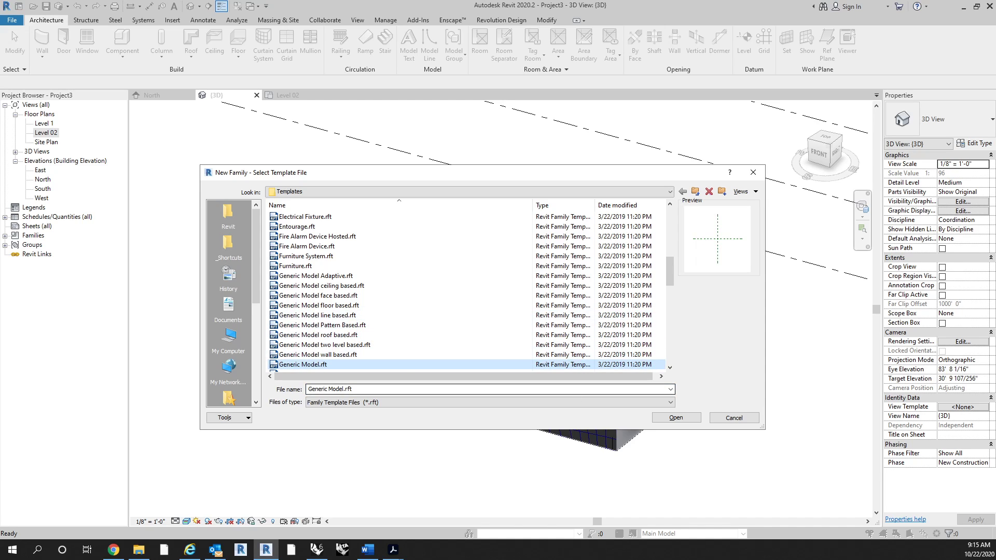
pyautogui.click(677, 419)
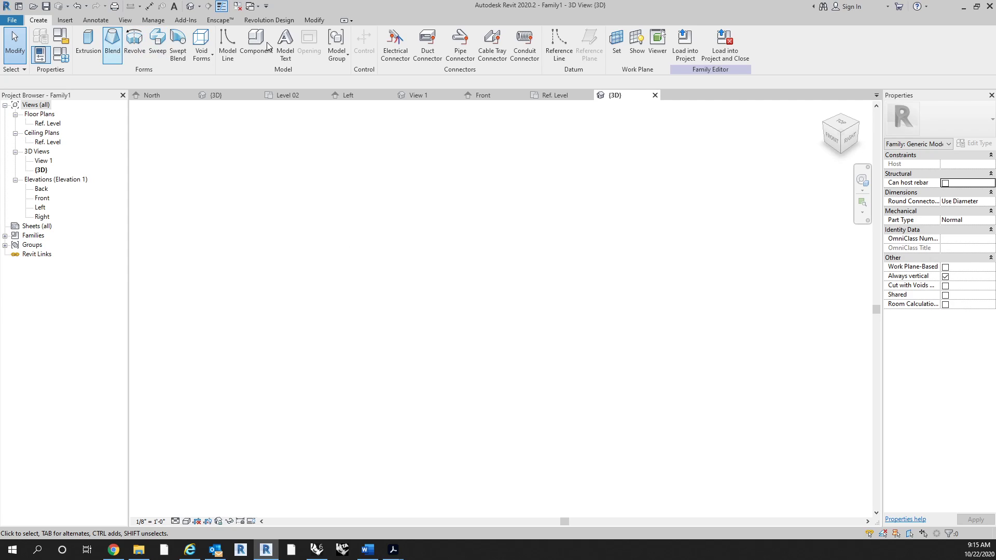
# Import Bump.dwg into the family with preserved colors, all layers, feet as units and Manual - Center positioning at Ref. Level
pyautogui.click(65, 21)
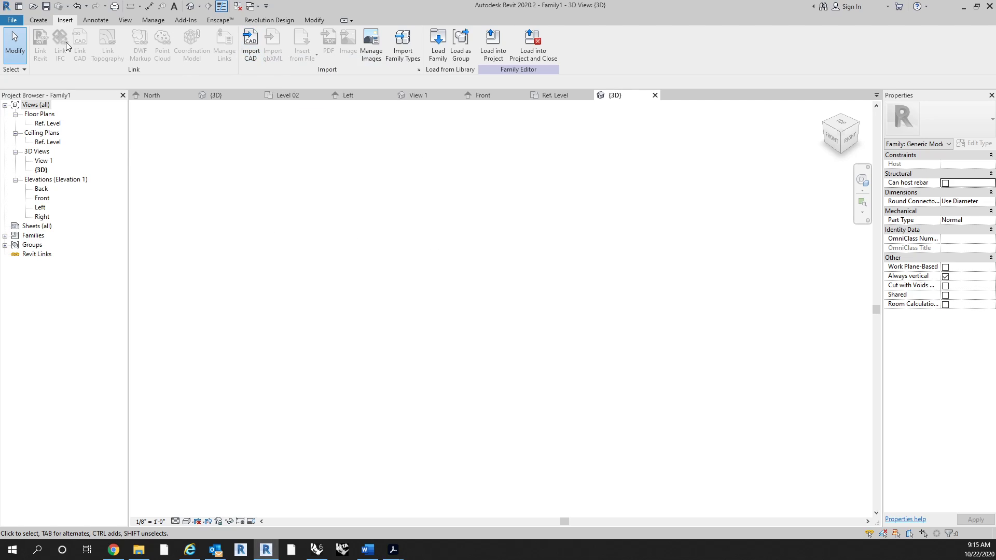
pyautogui.click(250, 46)
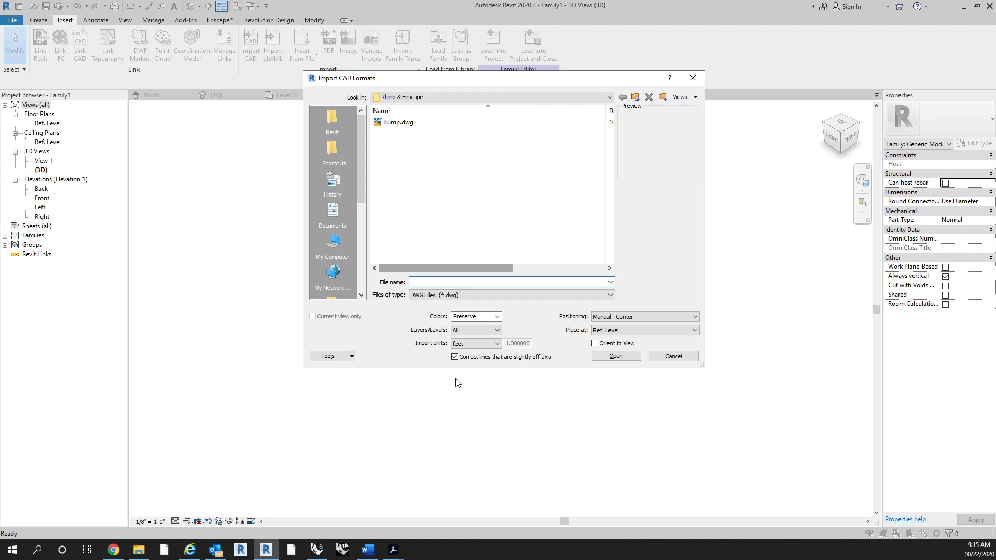
pyautogui.click(438, 124)
pyautogui.click(595, 357)
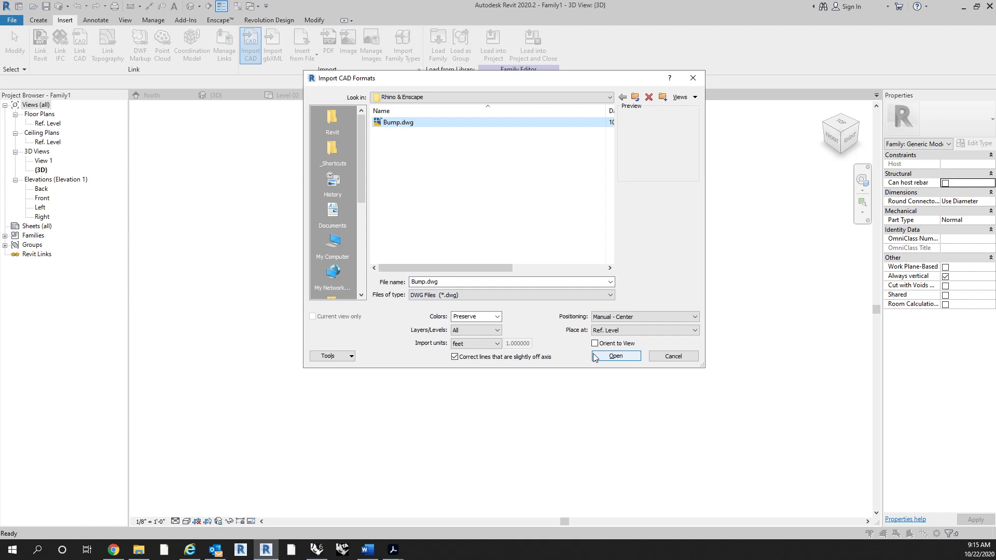
pyautogui.click(616, 357)
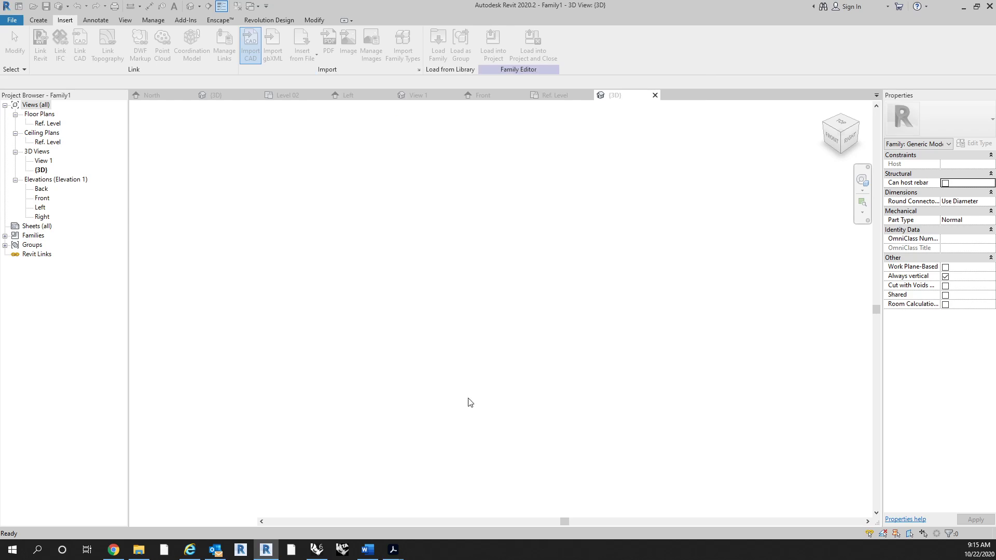
pyautogui.scroll(-5, 453, 364)
pyautogui.click(451, 338)
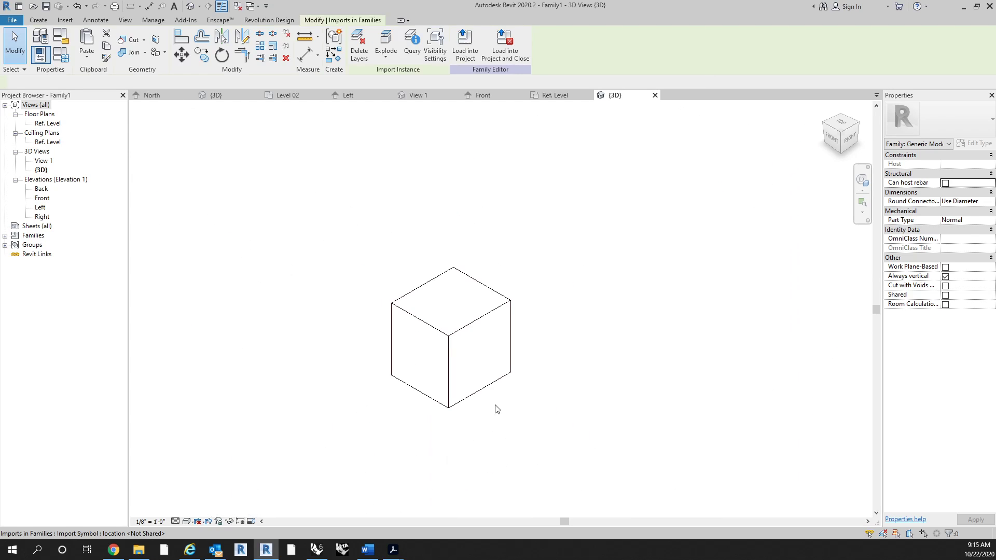
pyautogui.keyDown('shift'); pyautogui.moveTo(494, 407); pyautogui.dragTo(532, 343, button='middle'); pyautogui.keyUp('shift')
pyautogui.click(532, 343)
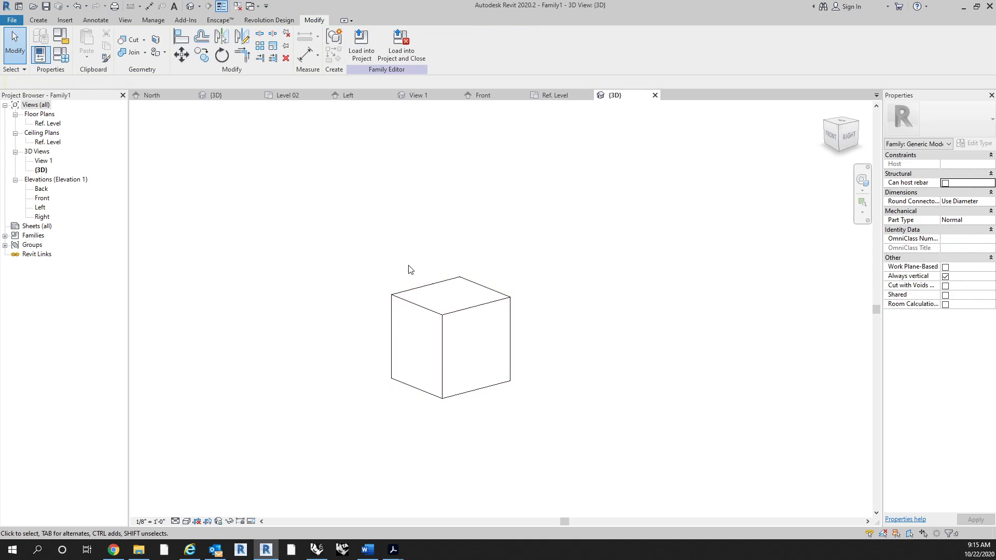
pyautogui.scroll(2, 411, 270)
pyautogui.keyDown('shift'); pyautogui.moveTo(439, 320); pyautogui.dragTo(410, 262, button='middle'); pyautogui.keyUp('shift')
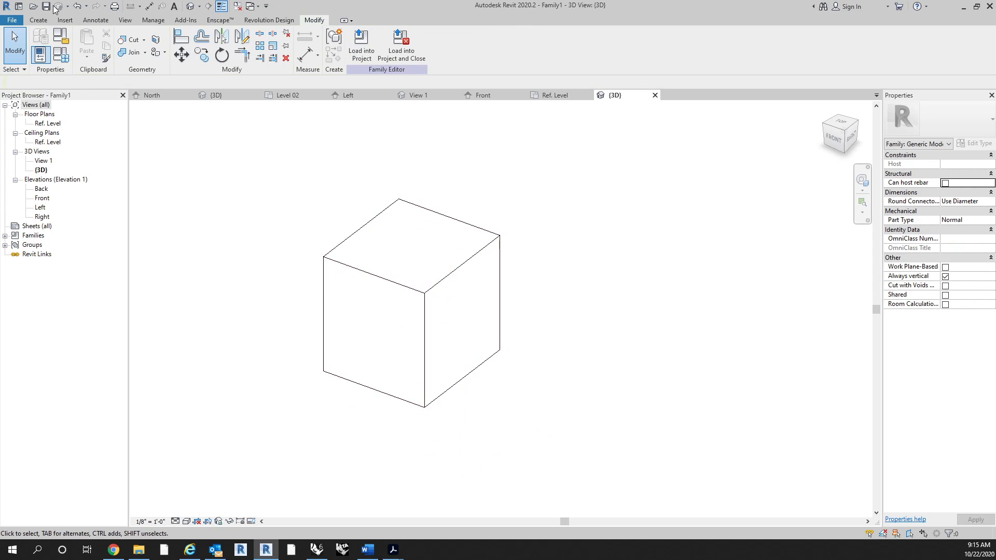
# Save the family as Bump in the Rhino & Enscape folder
pyautogui.hotkey('ctrl', 's')
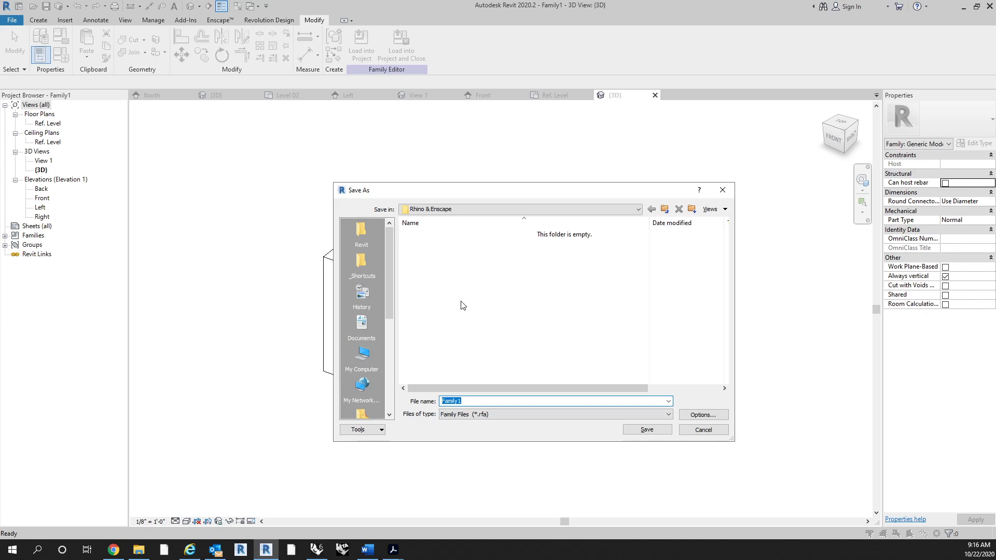
pyautogui.write('Bump')
pyautogui.press('Return')
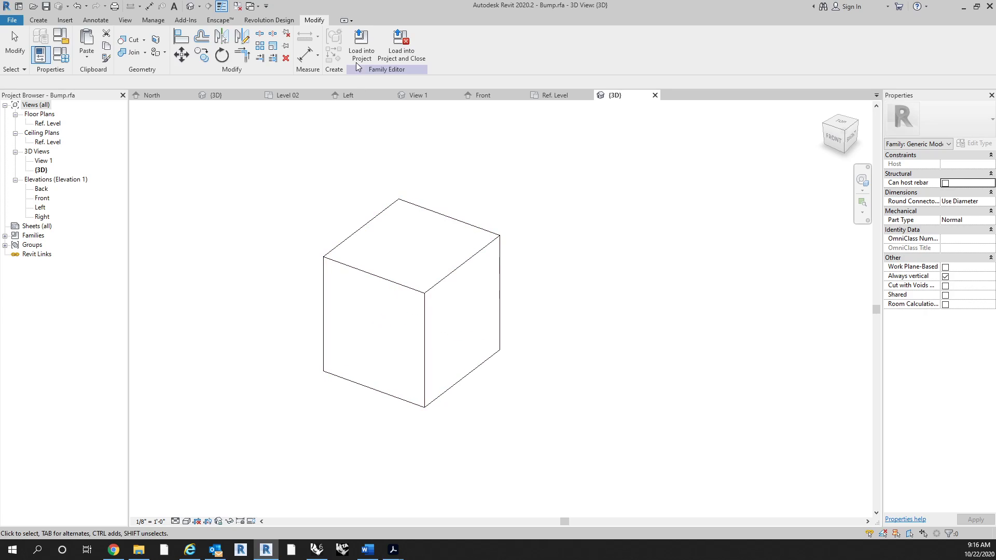
# Load the Bump family into Project3 and place one instance to the left of the Bump.dwg box in the Level 02 plan
pyautogui.click(359, 61)
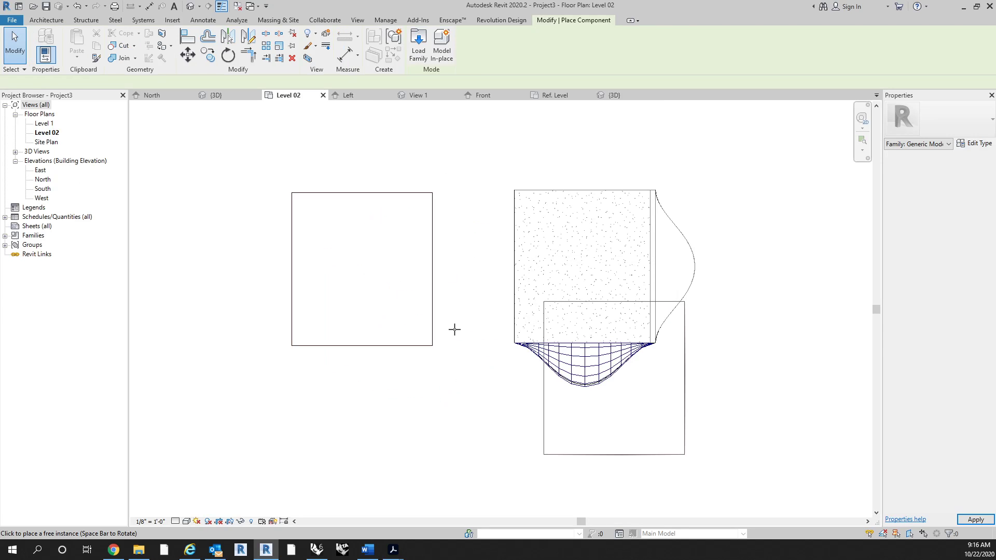
pyautogui.scroll(-3, 548, 309)
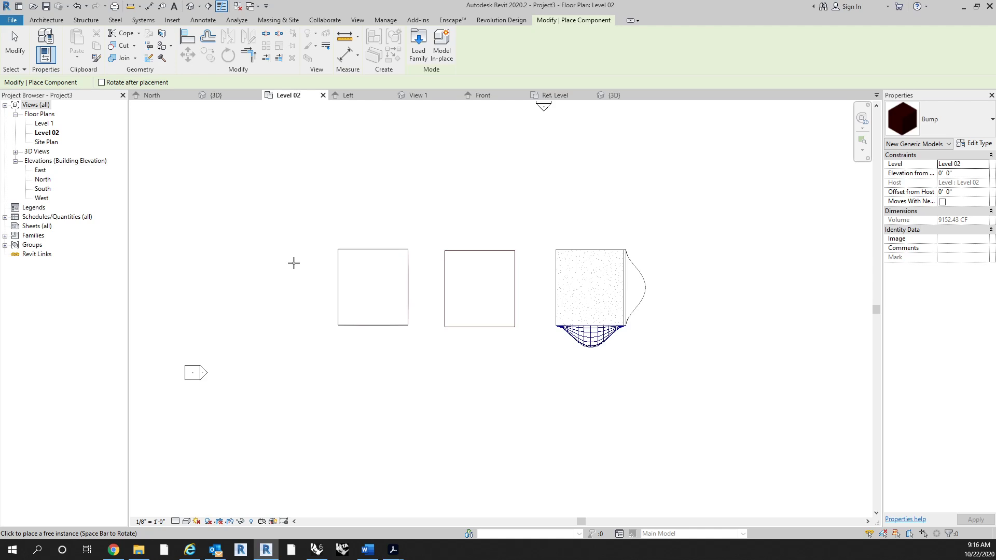
pyautogui.scroll(4, 415, 296)
pyautogui.press('Escape')
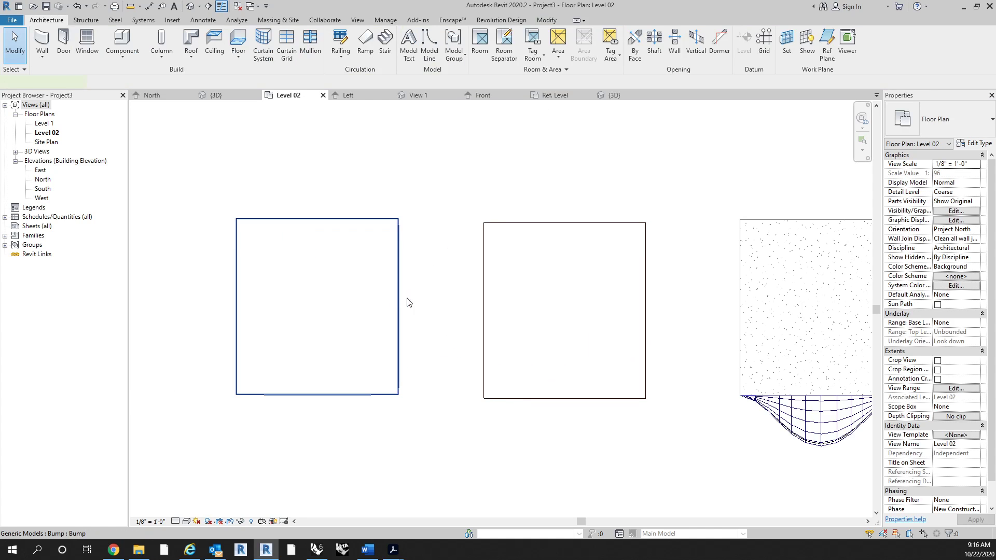
# Examine the outline and bulging sides of the placed Bump family in the Level 02 plan
pyautogui.click(408, 303)
pyautogui.scroll(2, 446, 311)
pyautogui.press('Escape')
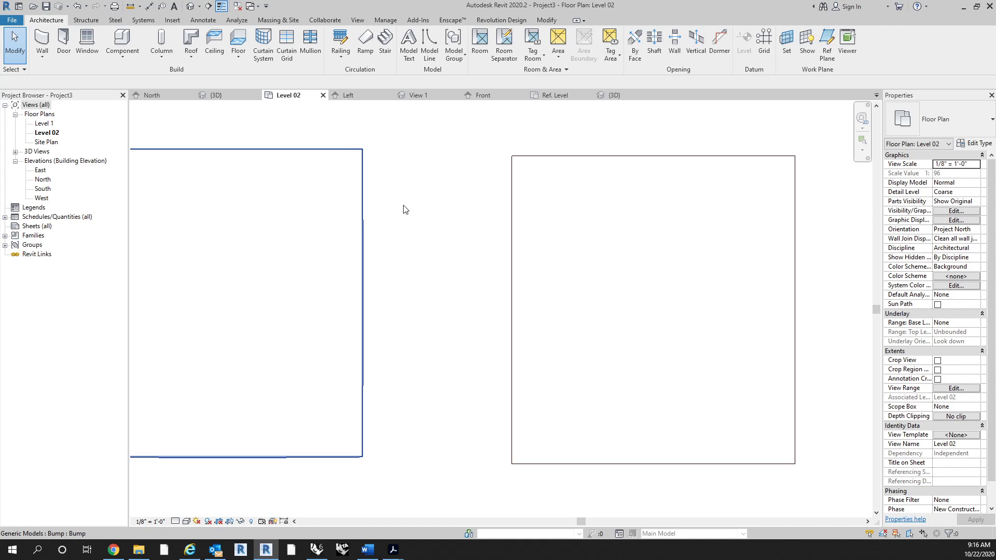
pyautogui.scroll(-2, 440, 245)
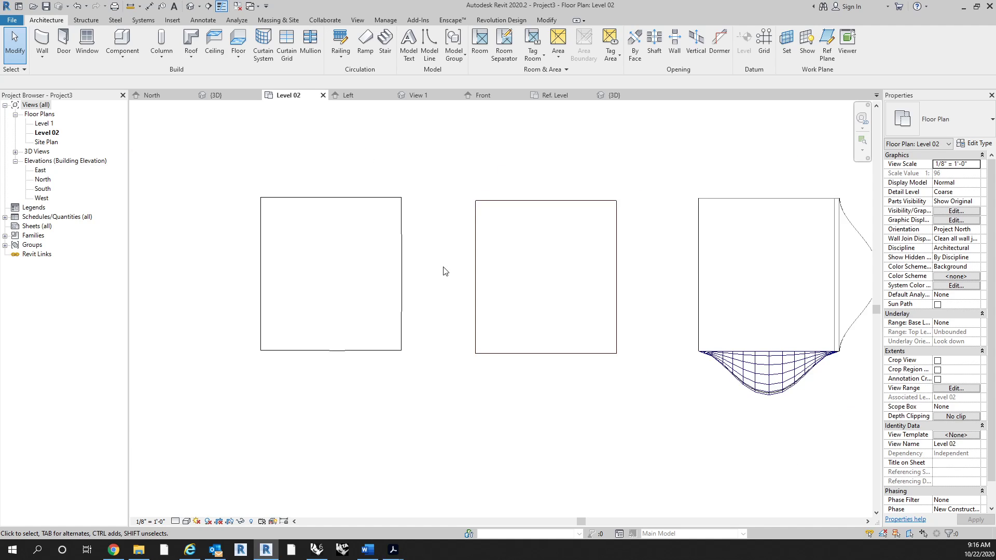
pyautogui.click(379, 350)
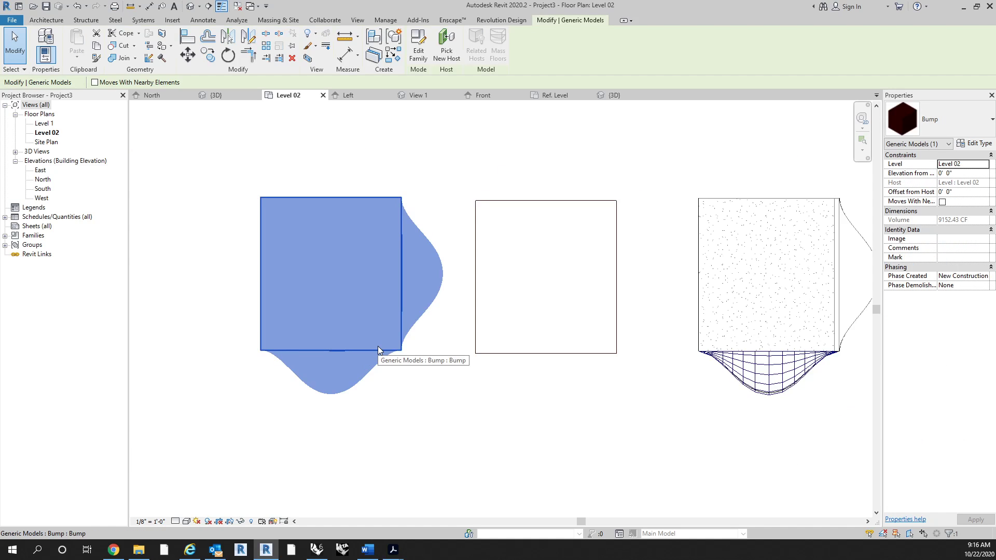
pyautogui.click(448, 165)
pyautogui.scroll(1, 455, 182)
pyautogui.moveTo(454, 200); pyautogui.dragTo(369, 201, button='middle')
pyautogui.scroll(5, 274, 201)
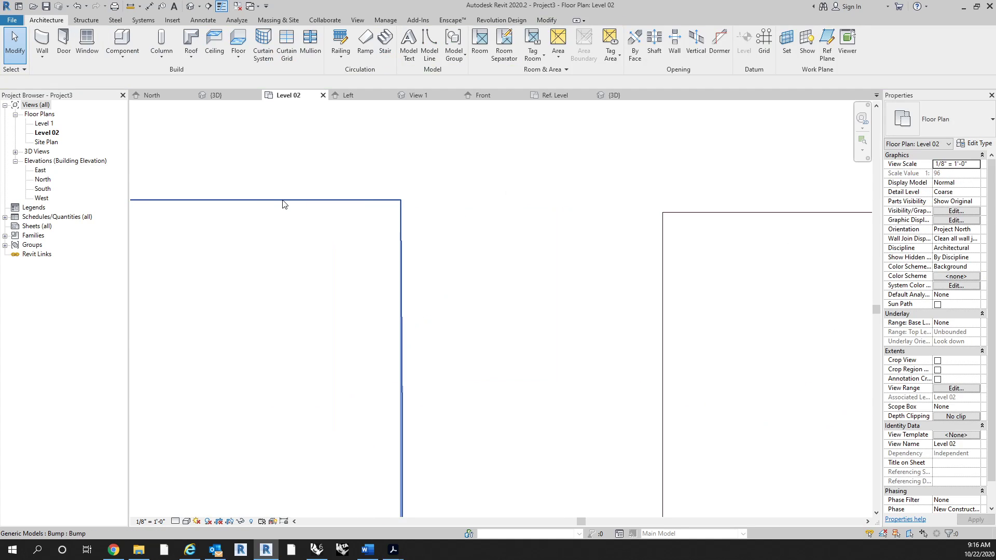
pyautogui.scroll(-4, 391, 178)
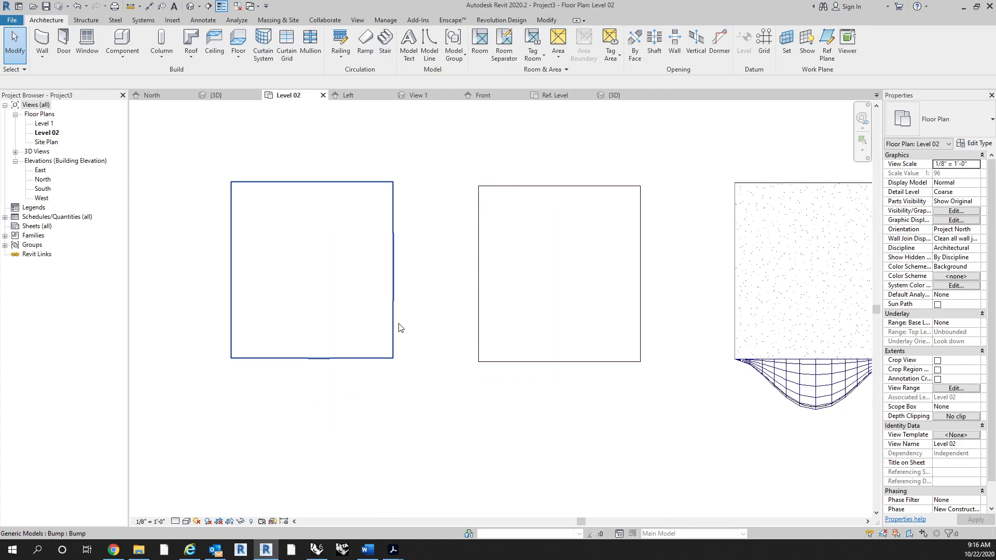
# Set the cut plane offset of the Level 02 view range to 4 feet
pyautogui.click(956, 389)
pyautogui.click(642, 254)
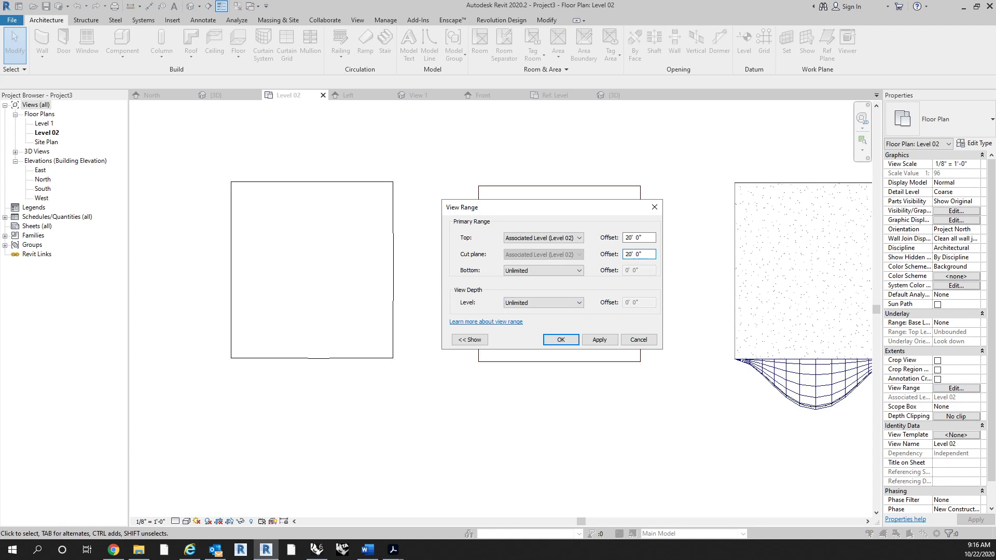
pyautogui.moveTo(643, 255); pyautogui.dragTo(625, 254)
pyautogui.write('4')
pyautogui.click(561, 340)
pyautogui.moveTo(574, 412)
pyautogui.mouseDown(button='middle')
pyautogui.moveTo(534, 396)
pyautogui.moveTo(536, 404)
pyautogui.moveTo(489, 405)
pyautogui.mouseUp(button='middle')
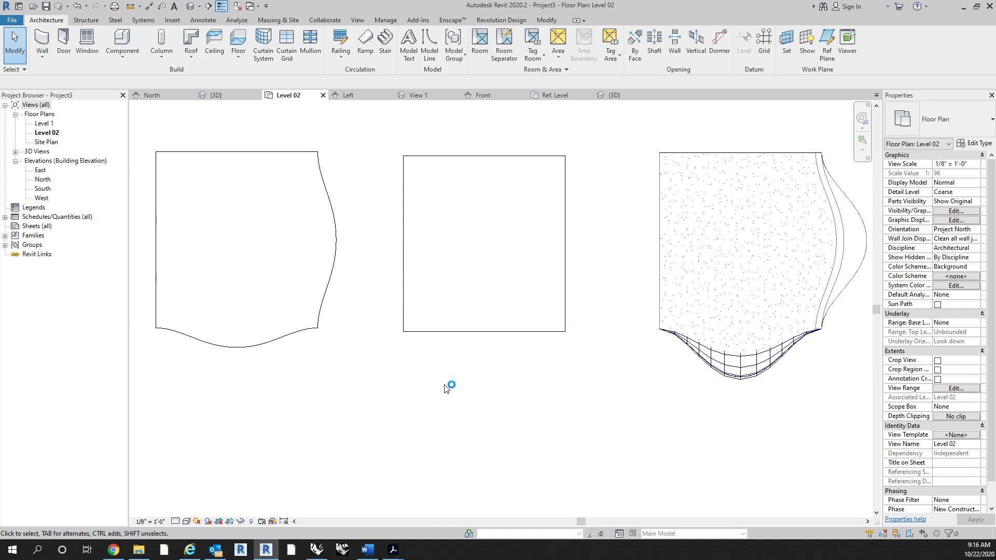
pyautogui.scroll(-1, 446, 388)
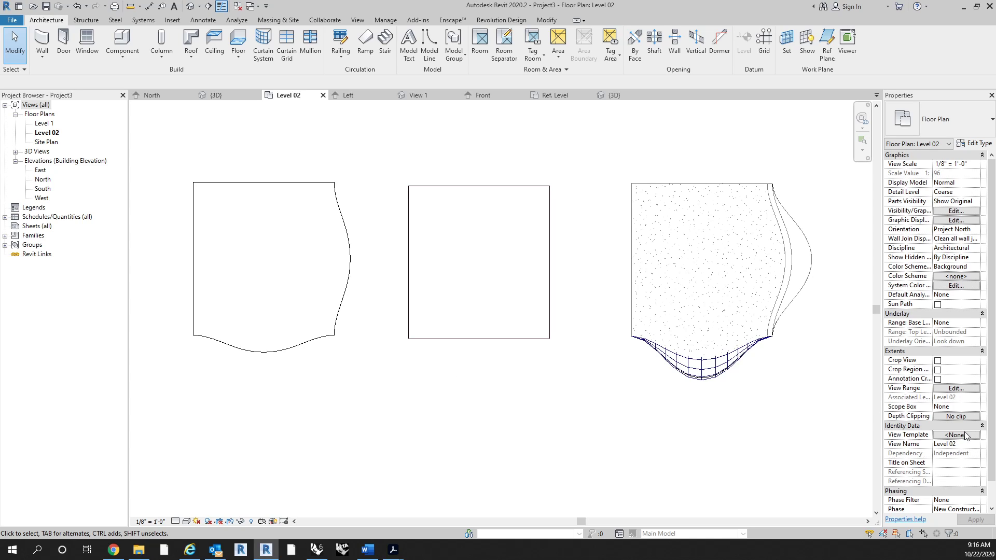
# Review the Level 02 view range and compare the plan outlines of the Bump family, the Bump.dwg box and the mass
pyautogui.click(964, 389)
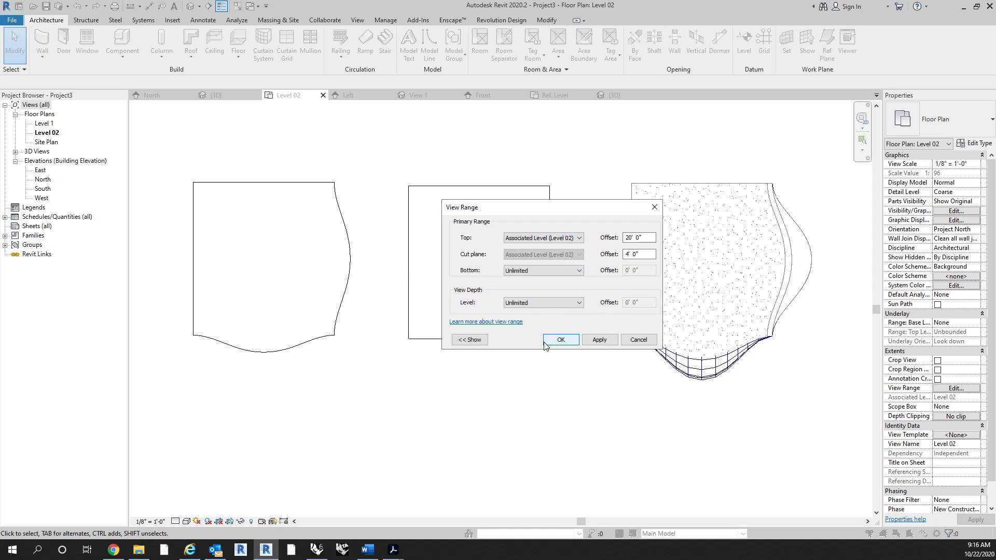
pyautogui.click(561, 340)
pyautogui.scroll(-3, 381, 324)
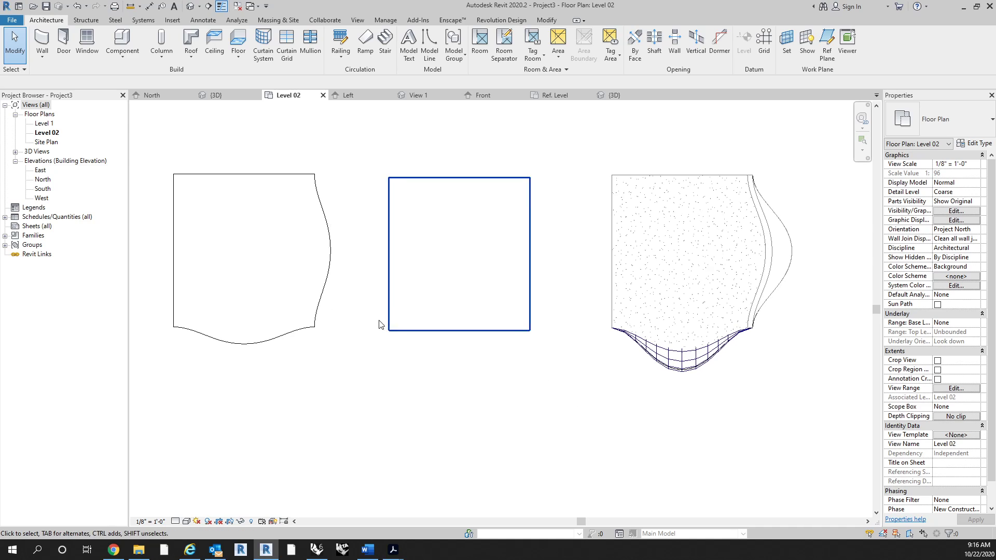
pyautogui.click(413, 224)
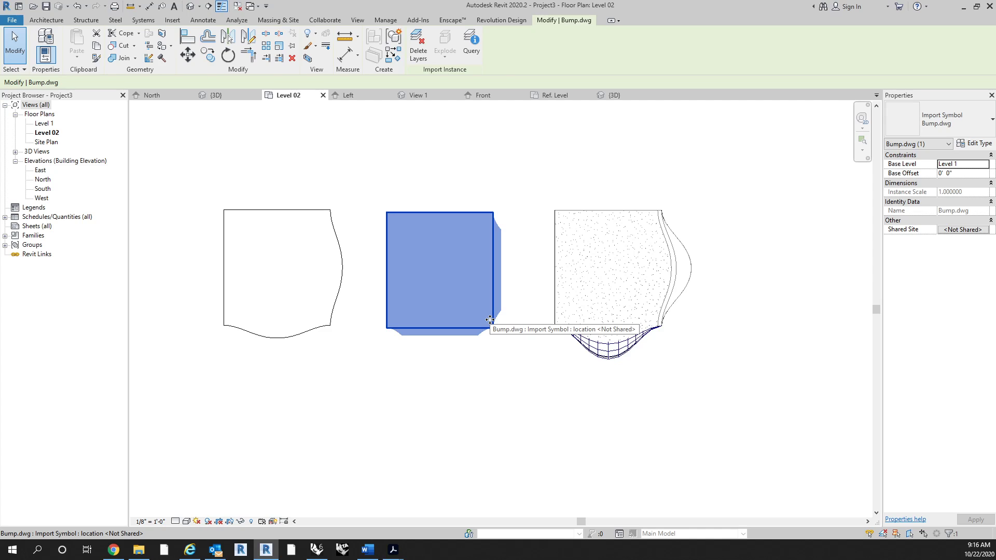
pyautogui.click(281, 267)
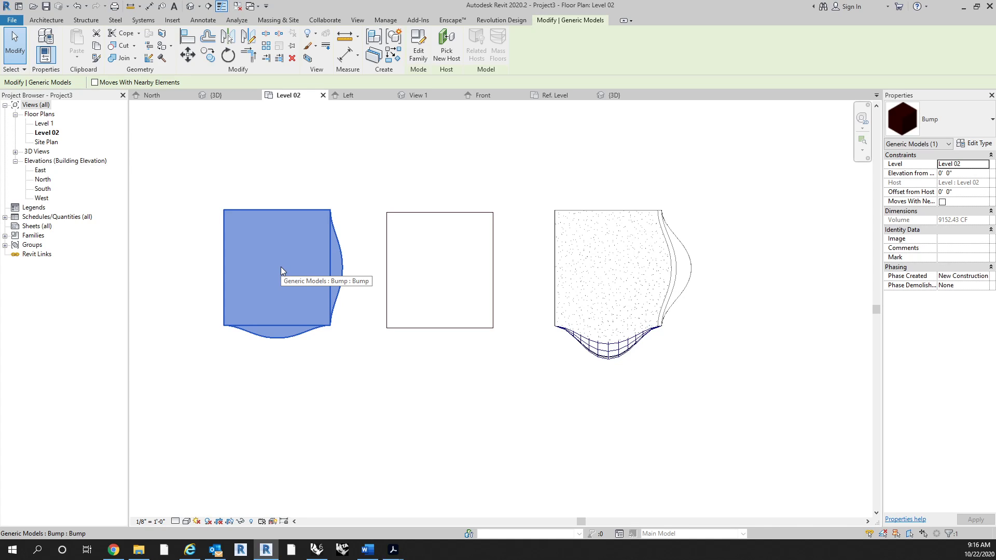
pyautogui.click(333, 396)
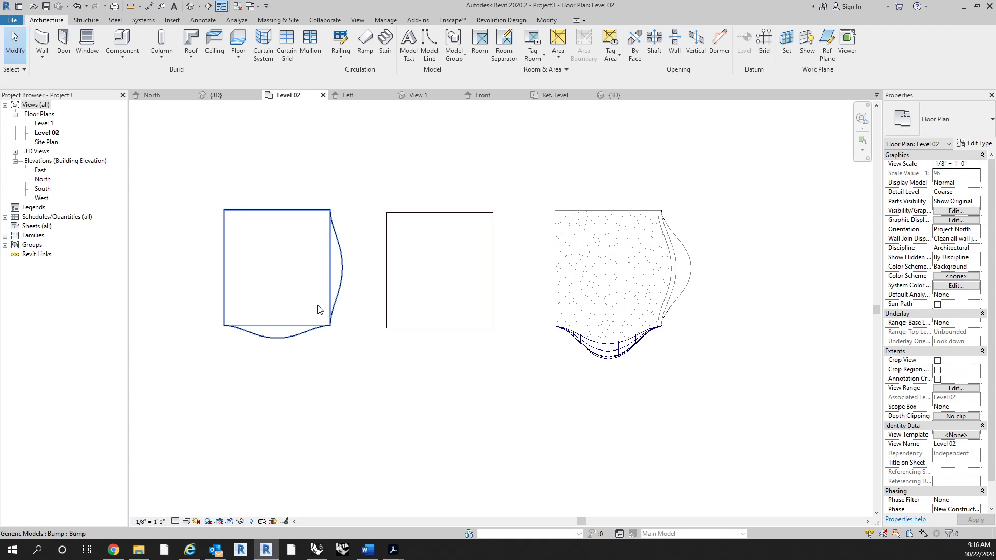
pyautogui.scroll(1, 455, 197)
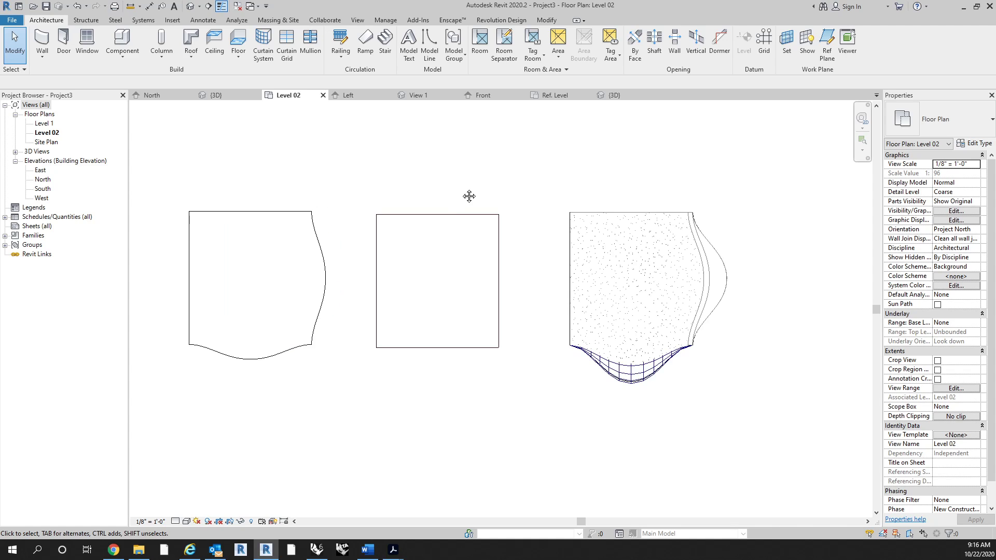
pyautogui.moveTo(469, 196); pyautogui.dragTo(510, 205, button='middle')
pyautogui.click(447, 265)
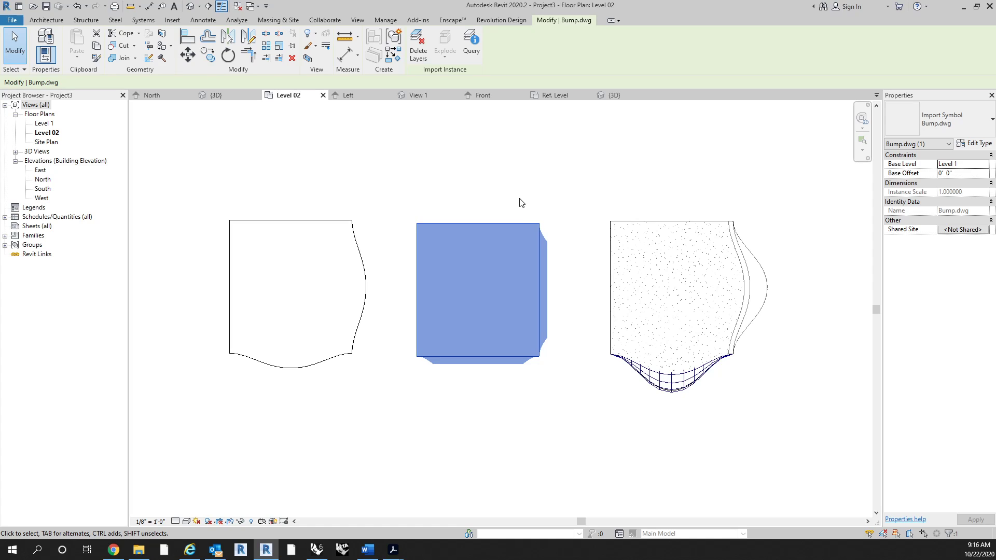
pyautogui.click(521, 202)
pyautogui.moveTo(527, 187); pyautogui.dragTo(502, 195, button='middle')
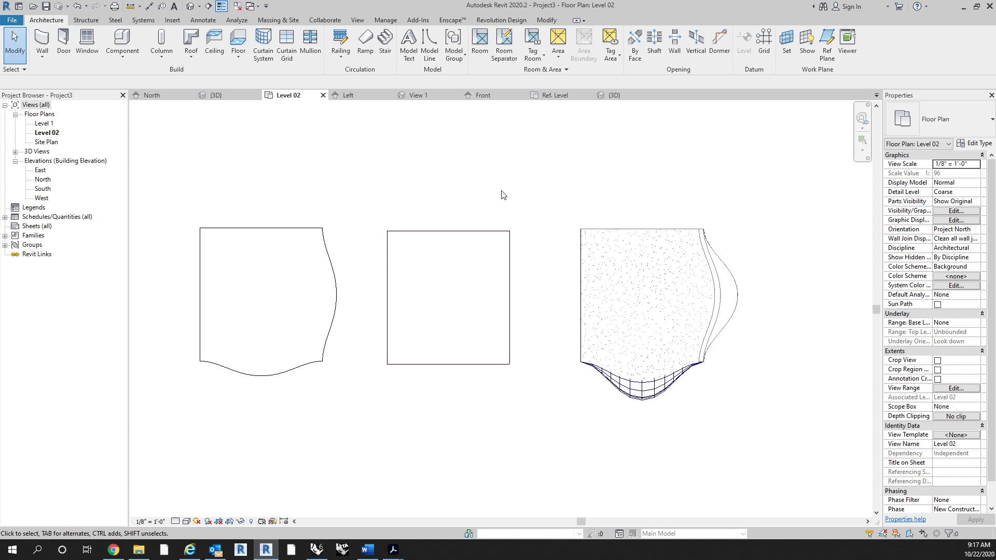
# In the 3D view, set the Bump family's level to Level 1, and reopen the Level 02 plan to check it
pyautogui.click(191, 6)
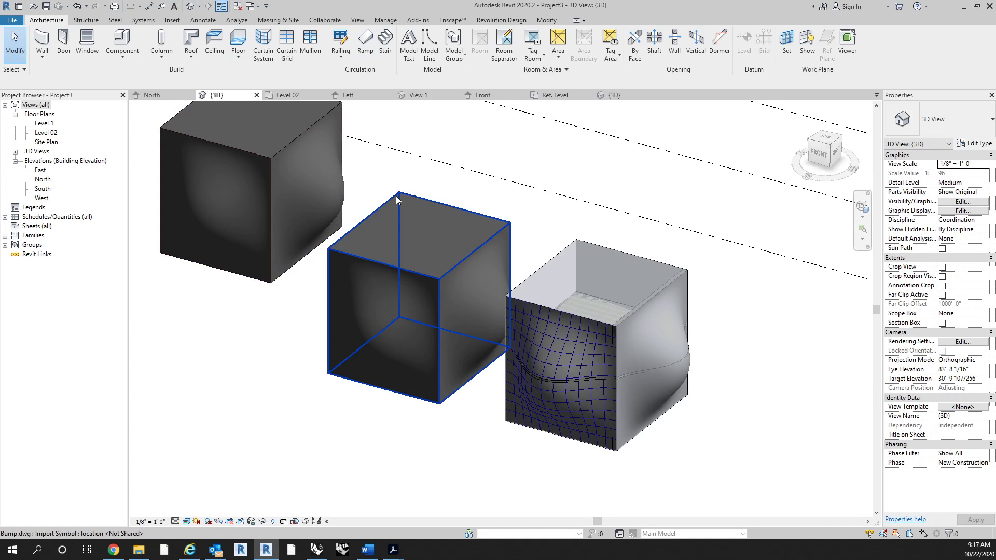
pyautogui.keyDown('shift'); pyautogui.moveTo(396, 195); pyautogui.dragTo(284, 279, button='middle'); pyautogui.keyUp('shift')
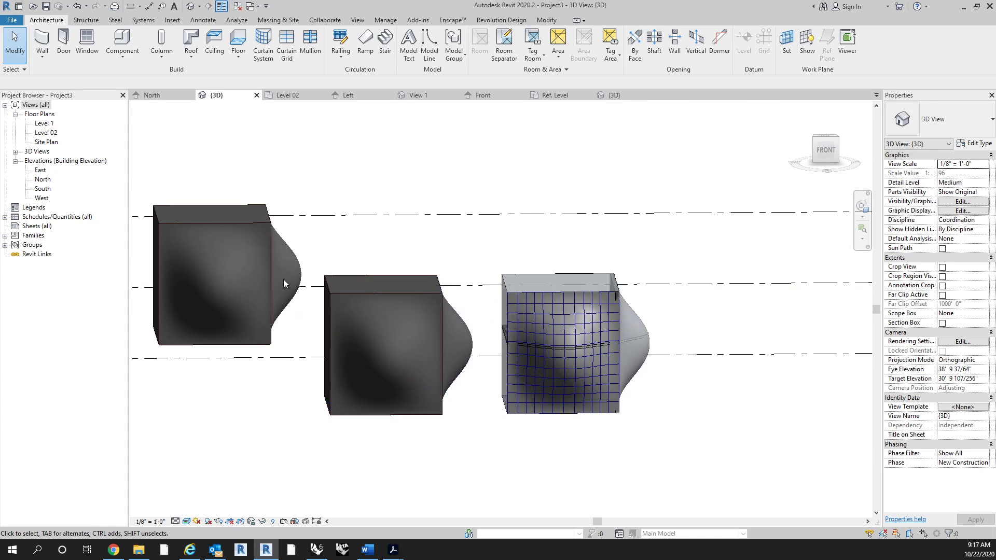
pyautogui.click(284, 279)
pyautogui.scroll(-2, 487, 286)
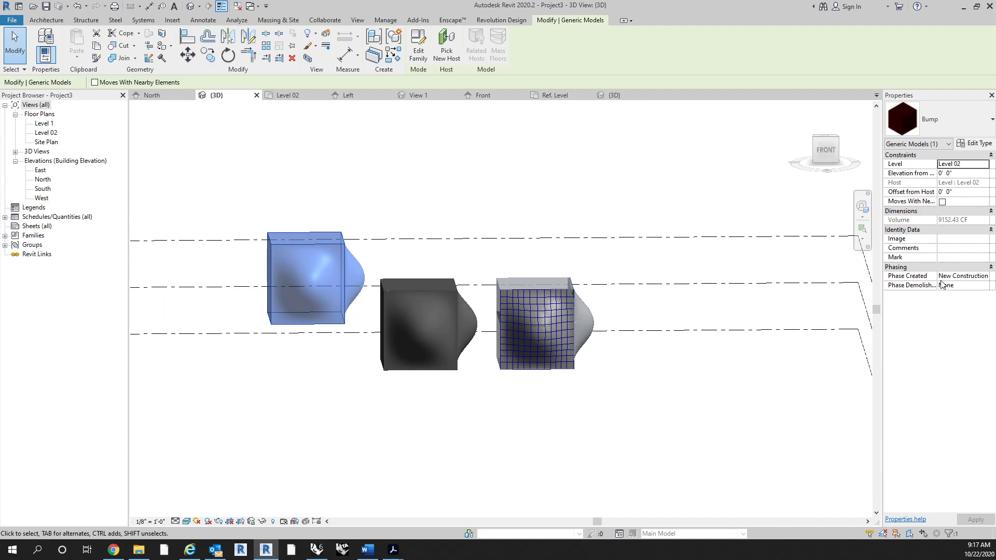
pyautogui.click(986, 165)
pyautogui.click(967, 173)
pyautogui.click(627, 407)
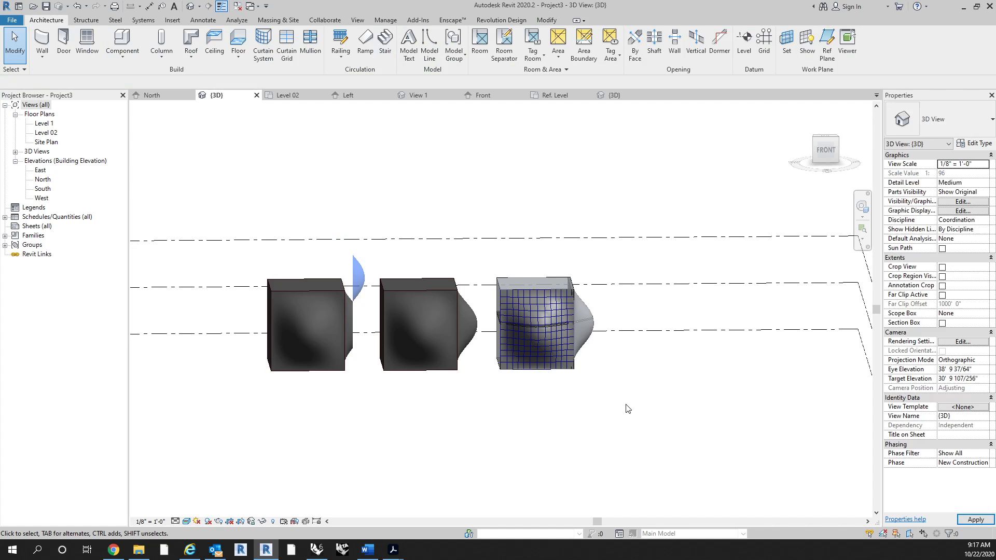
pyautogui.doubleClick(47, 133)
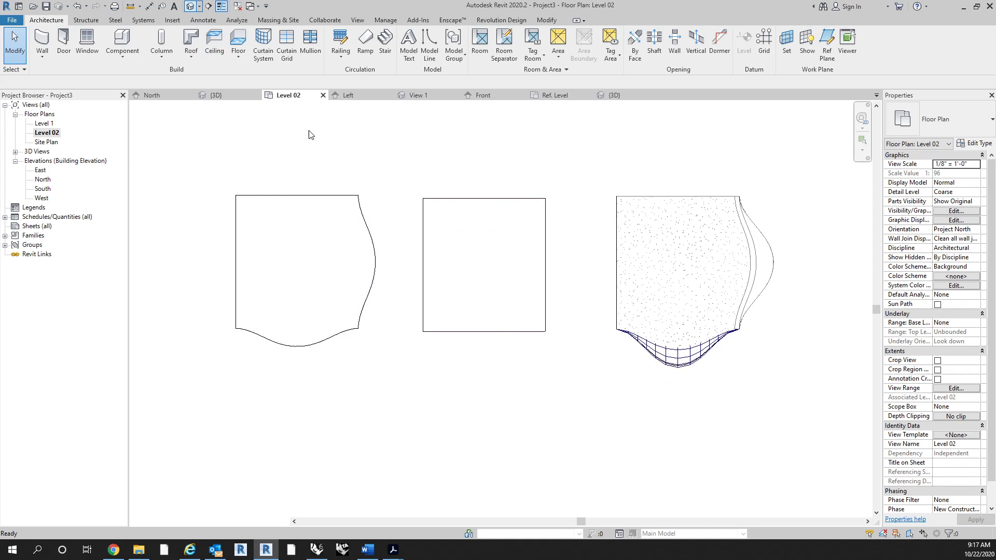
# Set the 3D view's visual style to Consistent Colors and inspect the Bump.dwg box beside the family and the mass
pyautogui.click(193, 8)
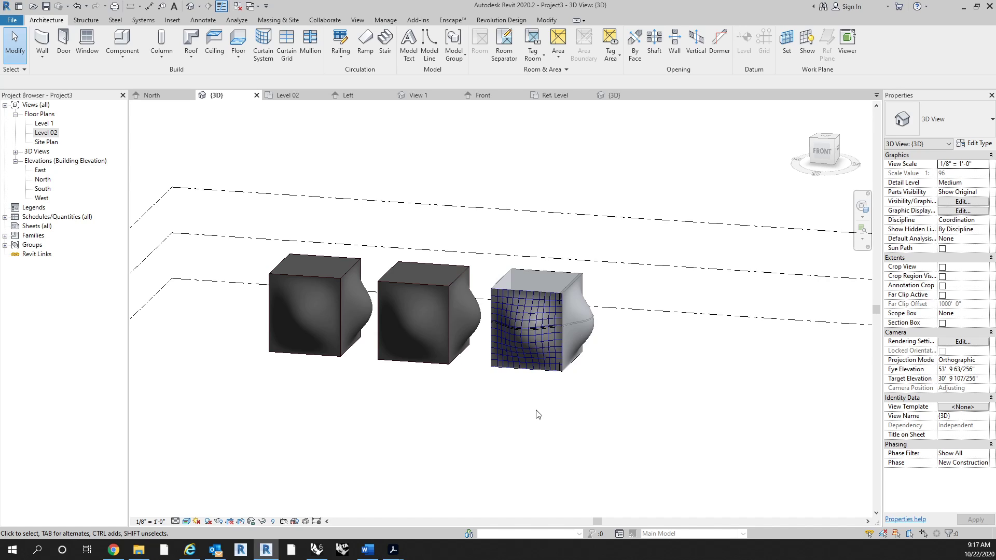
pyautogui.click(187, 521)
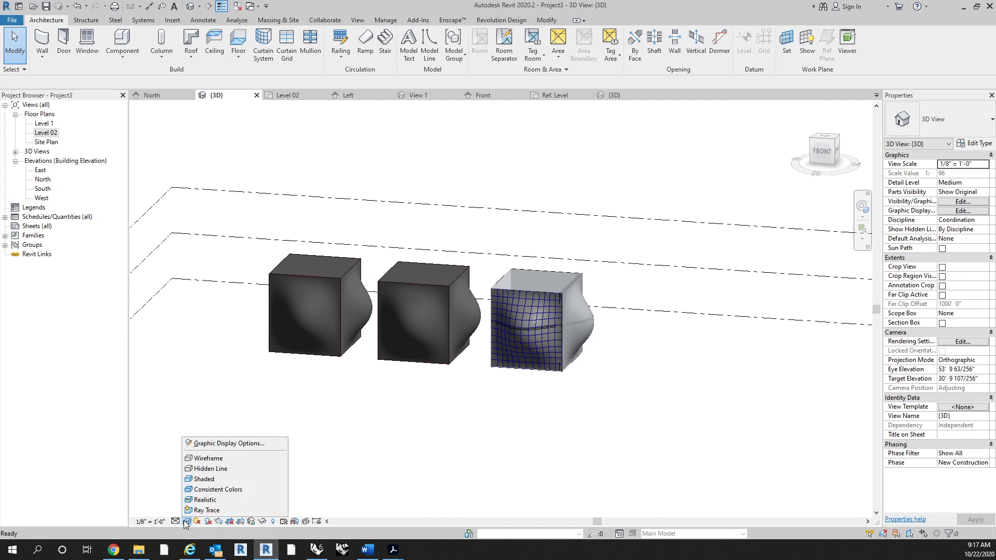
pyautogui.click(215, 489)
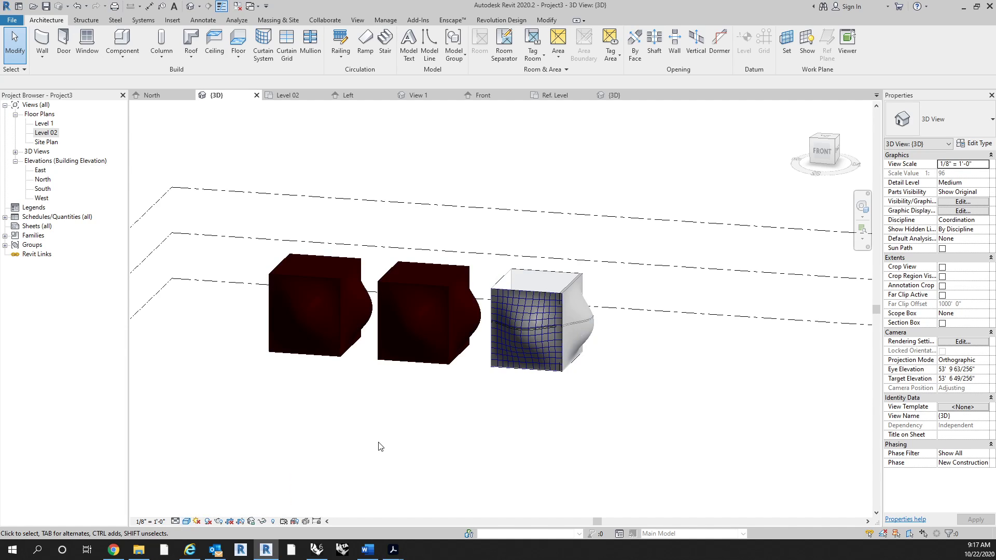
pyautogui.scroll(3, 397, 306)
pyautogui.keyDown('shift'); pyautogui.moveTo(415, 373); pyautogui.dragTo(422, 401, button='middle'); pyautogui.keyUp('shift')
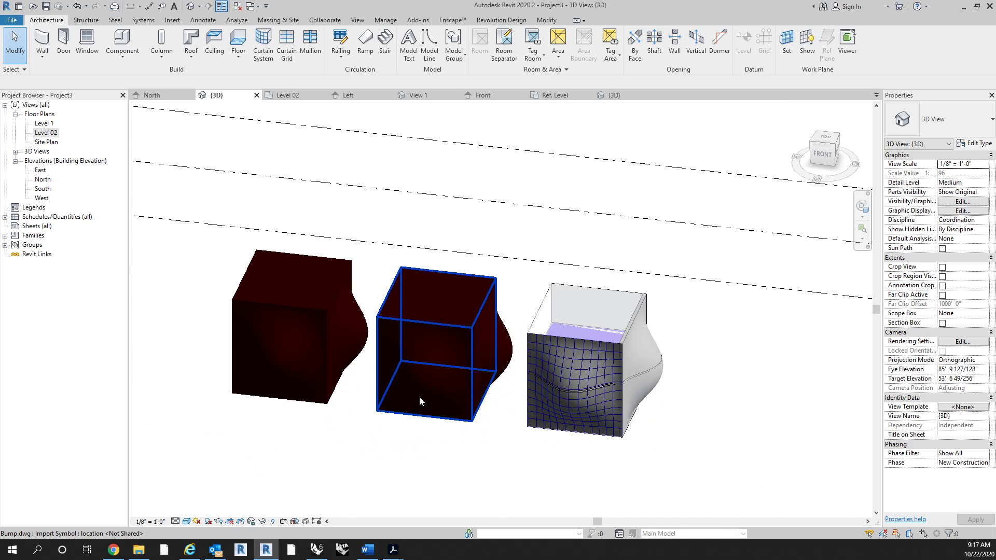
pyautogui.click(421, 402)
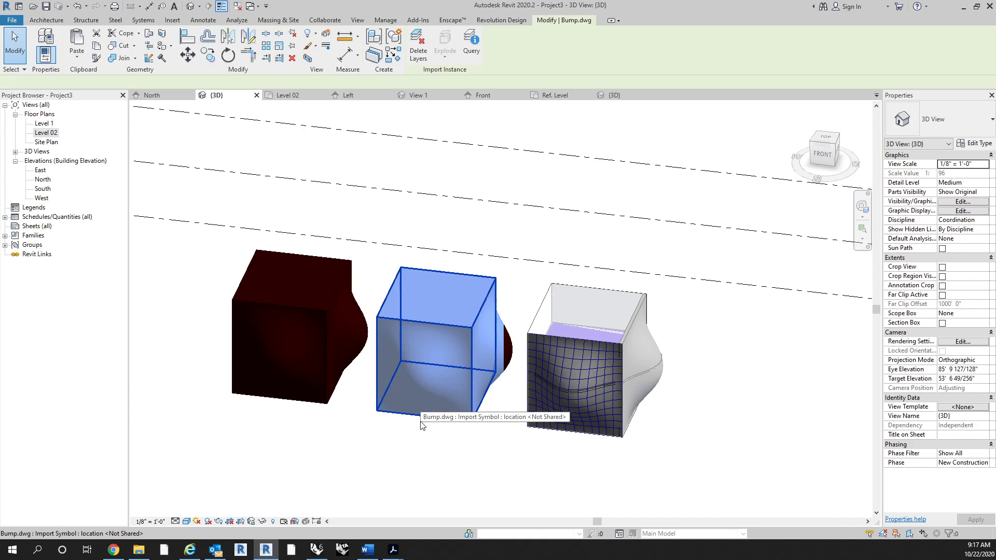
pyautogui.click(472, 441)
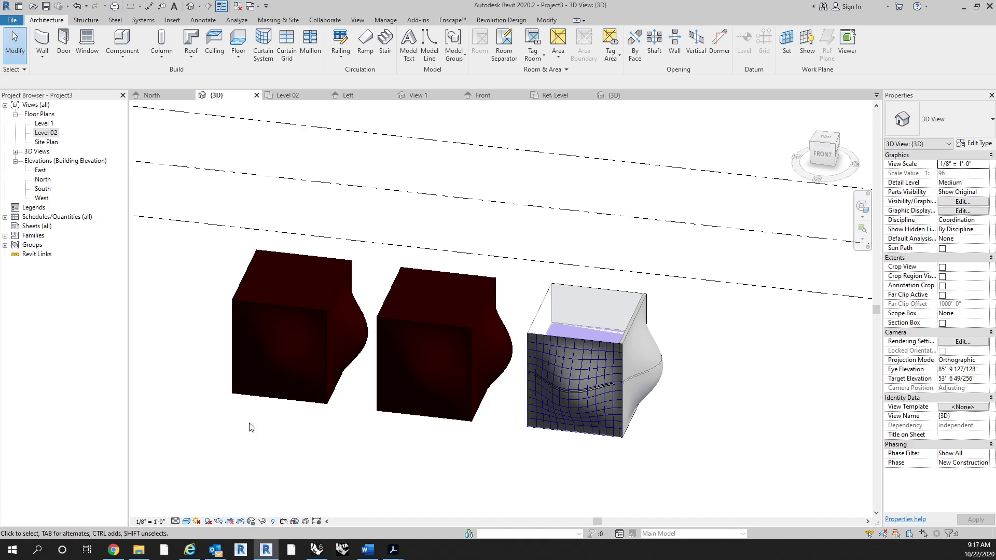
# Open the object styles of imported objects, compare the Default layers of both imports, and select the one under Bump.dwg
pyautogui.click(395, 23)
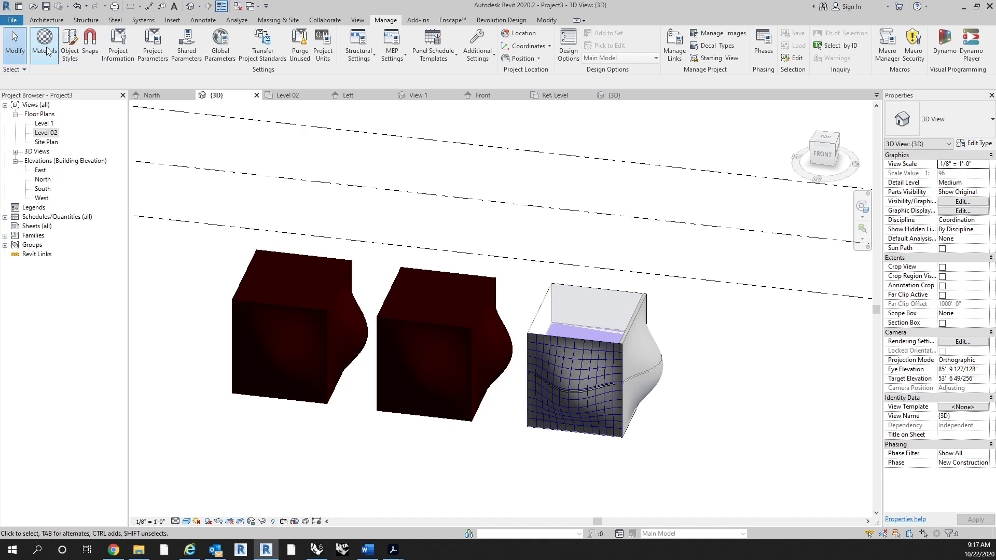
pyautogui.click(74, 54)
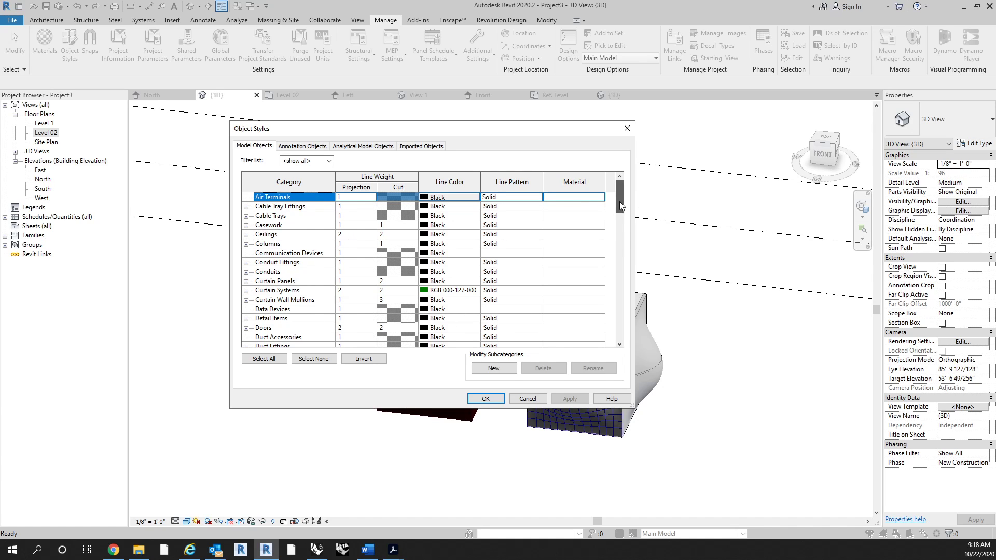
pyautogui.moveTo(620, 205); pyautogui.dragTo(620, 182)
pyautogui.click(422, 149)
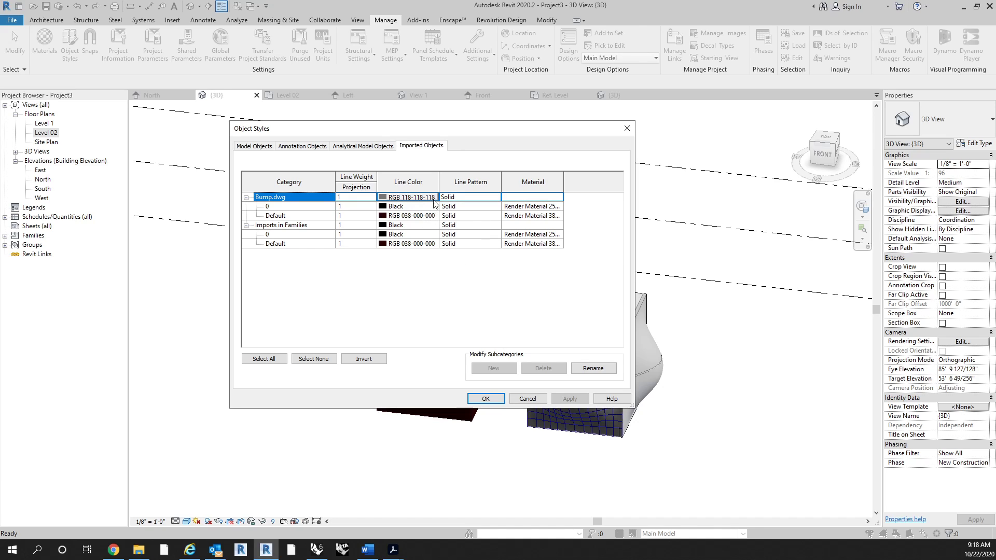
pyautogui.click(280, 216)
pyautogui.click(283, 245)
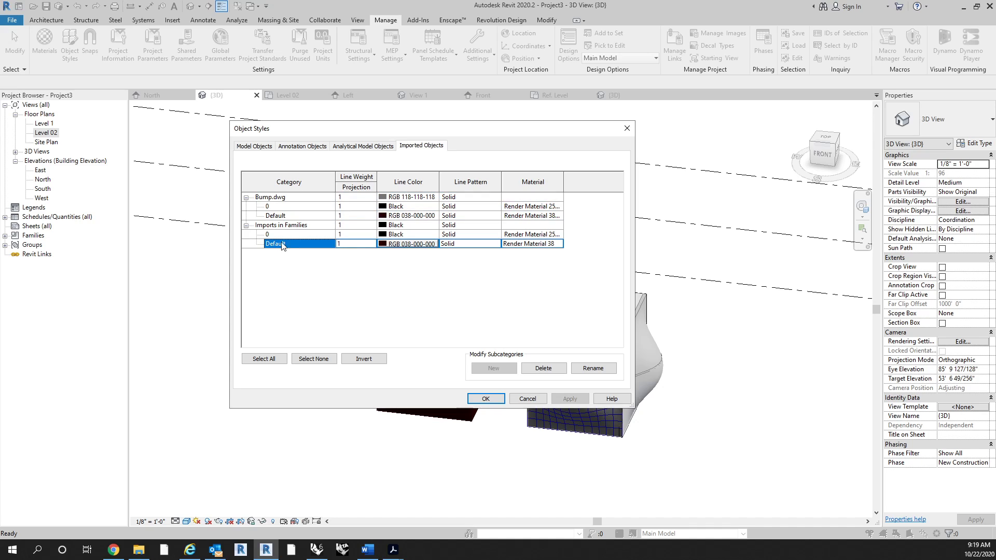
pyautogui.click(289, 217)
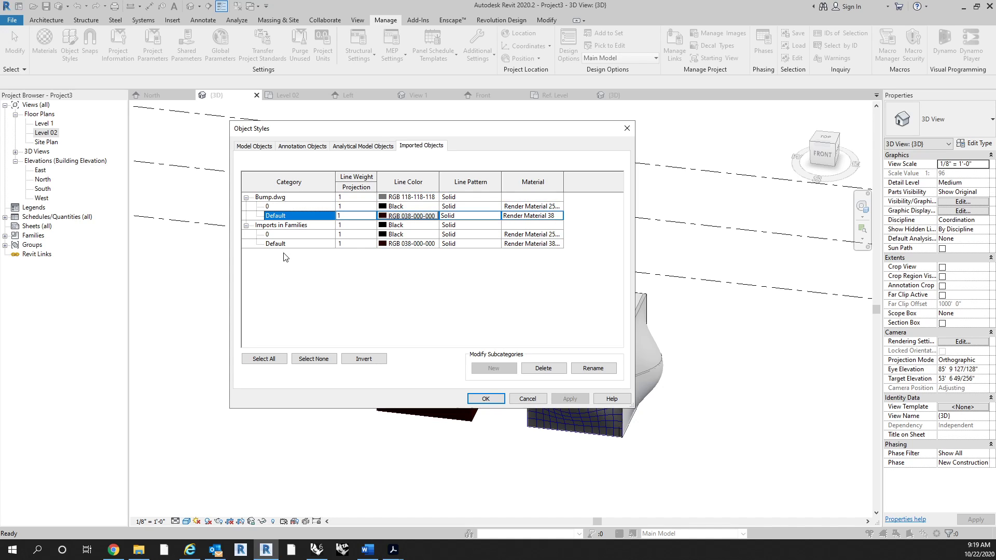
# Switch to Rhino to check the Default layer of the bumped box, and return to the object styles in Revit
pyautogui.click(317, 549)
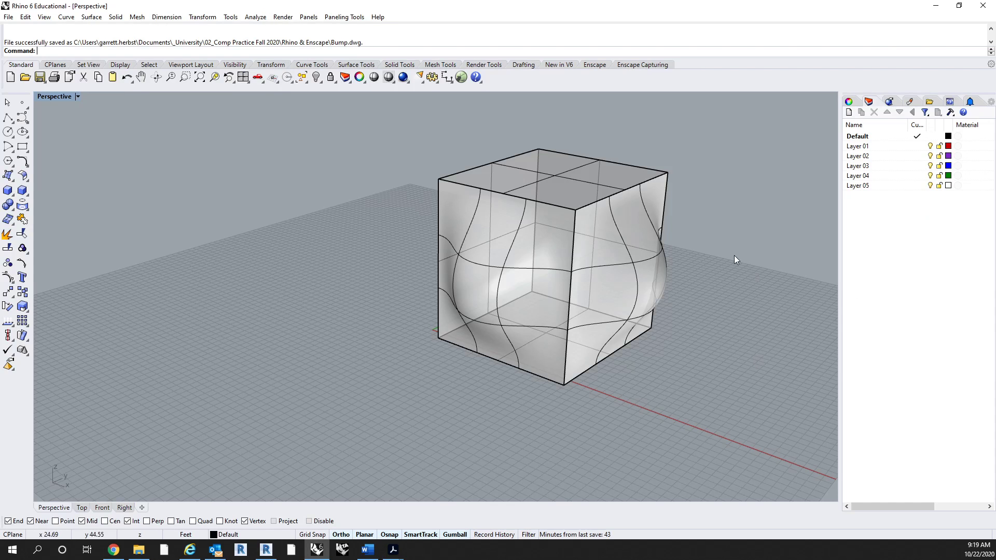
pyautogui.click(884, 137)
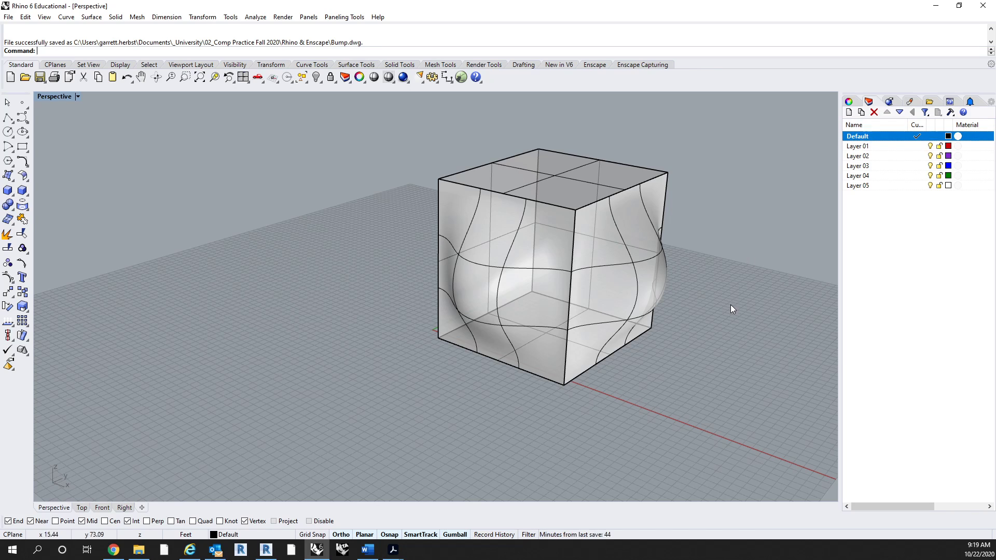
pyautogui.click(266, 550)
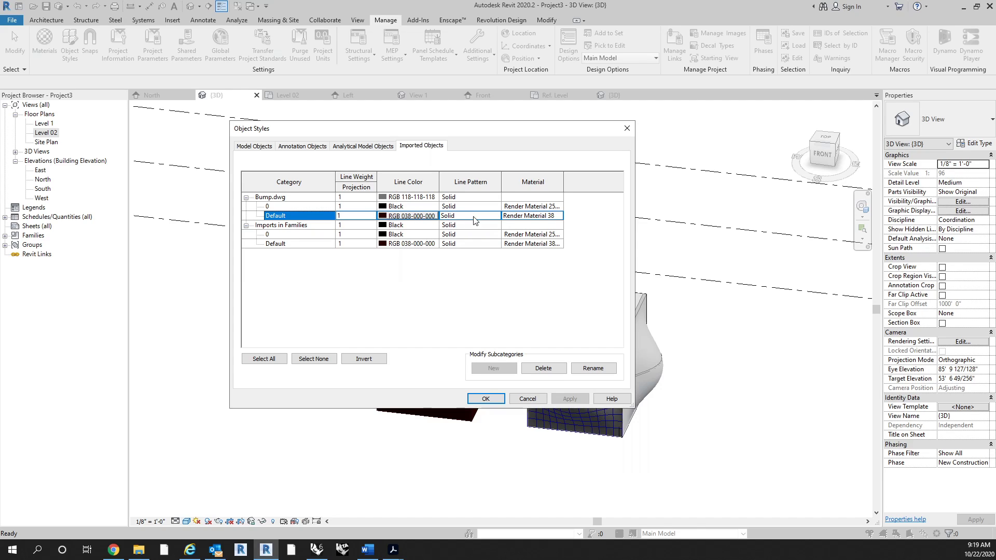
# Open the material choice for the Default layer of Bump.dwg and select Steel, Chrome Plated
pyautogui.click(561, 218)
pyautogui.click(559, 216)
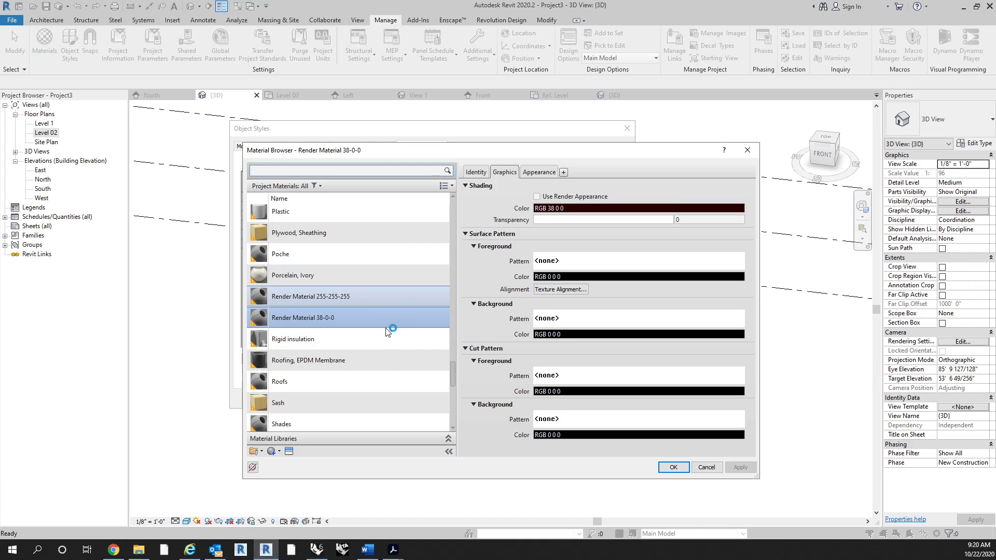
pyautogui.scroll(-5, 380, 315)
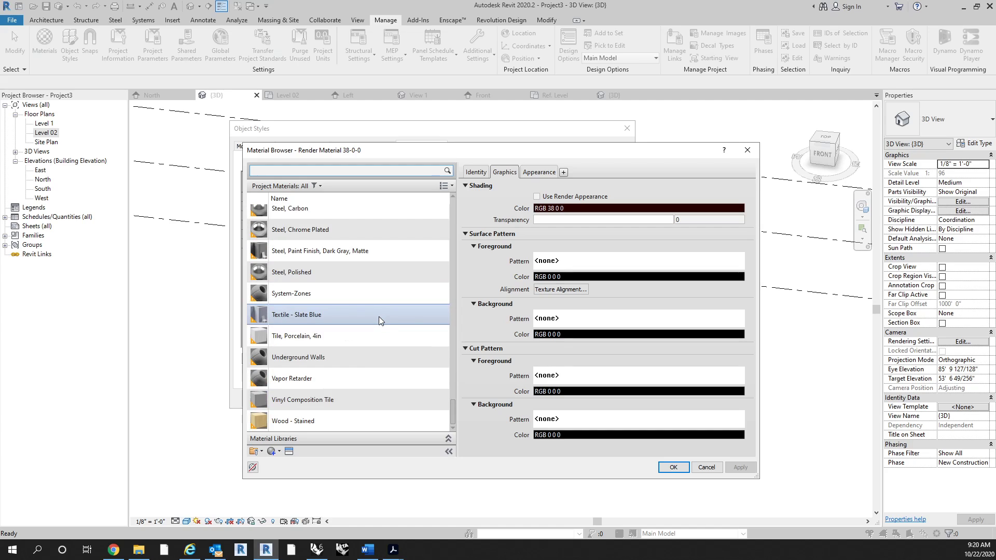
pyautogui.scroll(-2, 379, 328)
pyautogui.scroll(3, 341, 323)
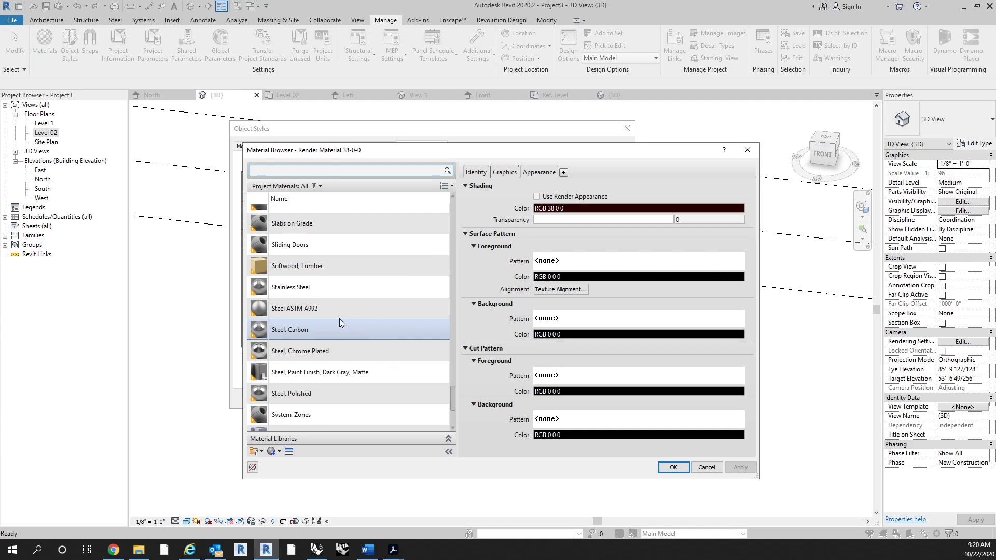
pyautogui.click(345, 352)
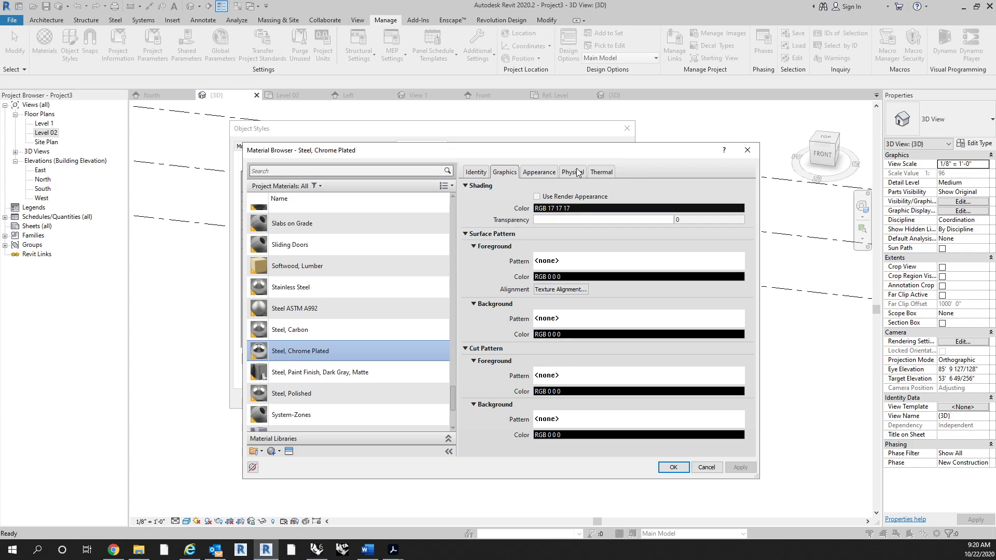
# Set the Steel, Chrome Plated shading color to cyan (RGB 0 255 255) and assign the material to the Bump.dwg Default layer
pyautogui.click(579, 208)
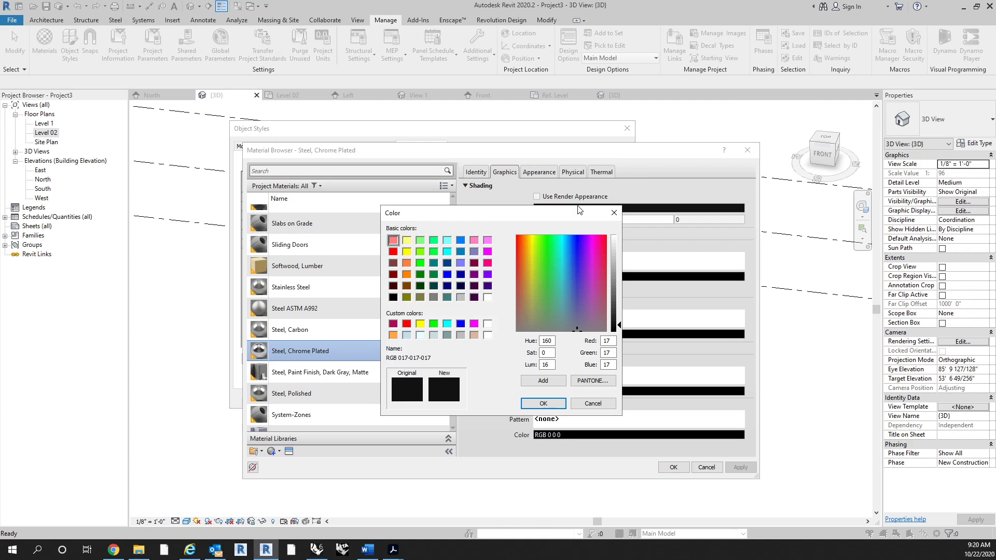
pyautogui.click(448, 252)
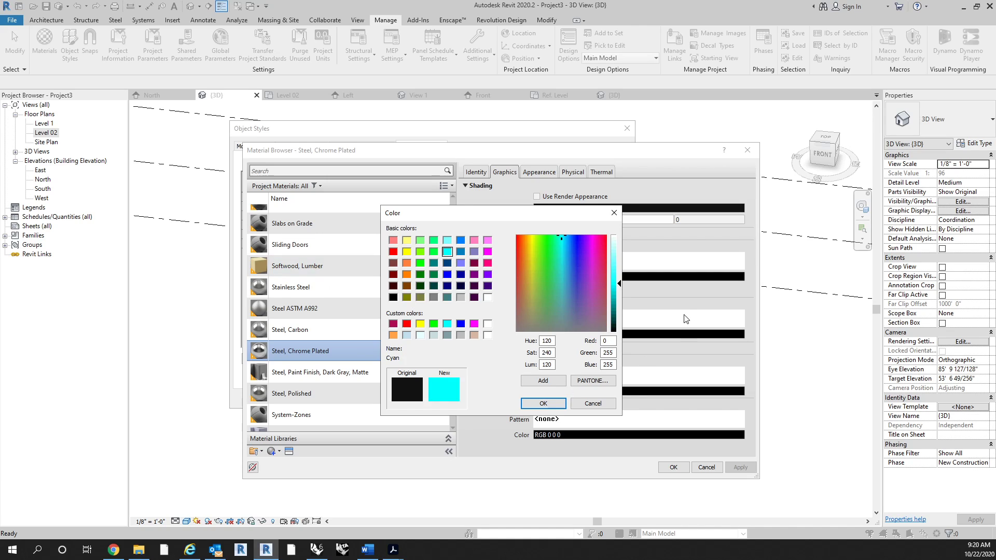
pyautogui.click(543, 404)
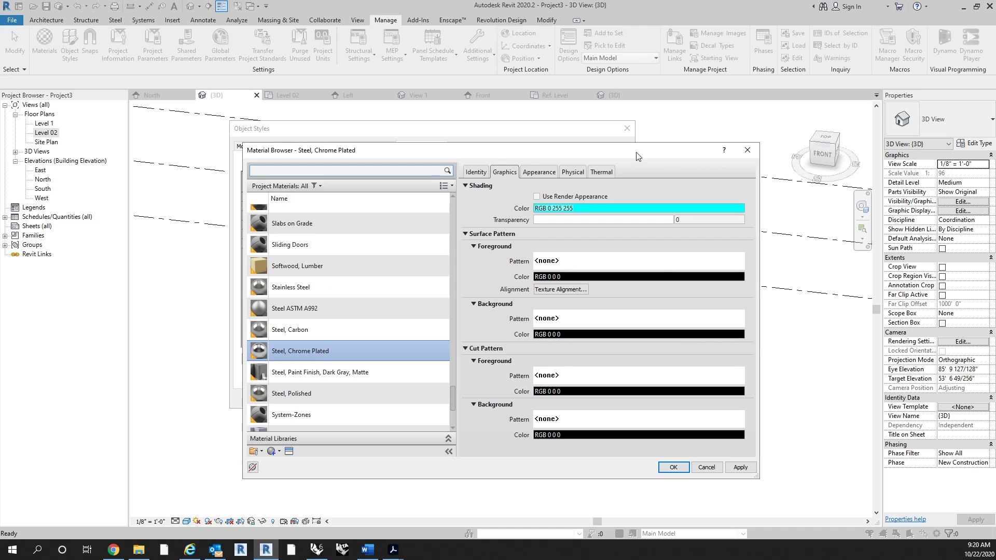
pyautogui.click(672, 468)
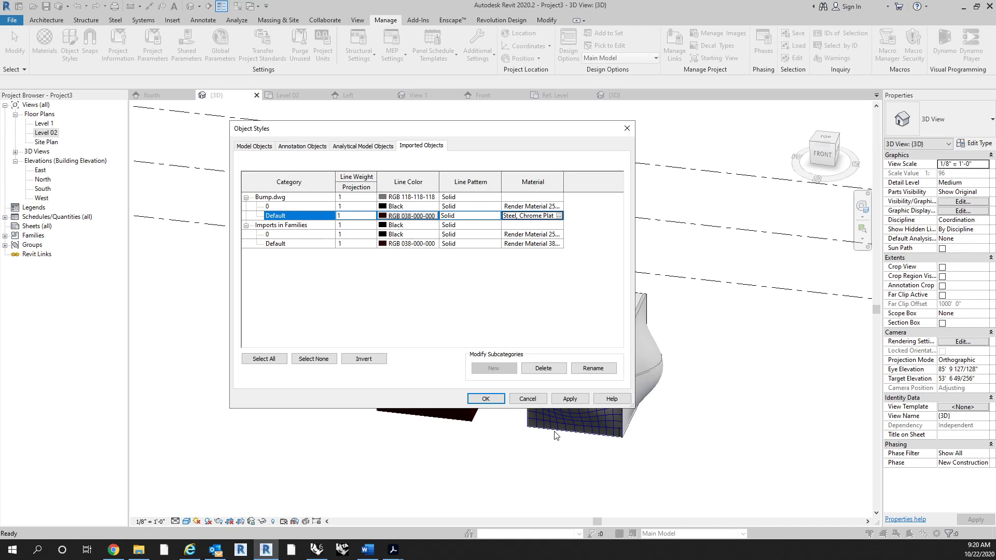
# Open the material choice for the Default layer under Imports in Families and select Glass
pyautogui.click(559, 244)
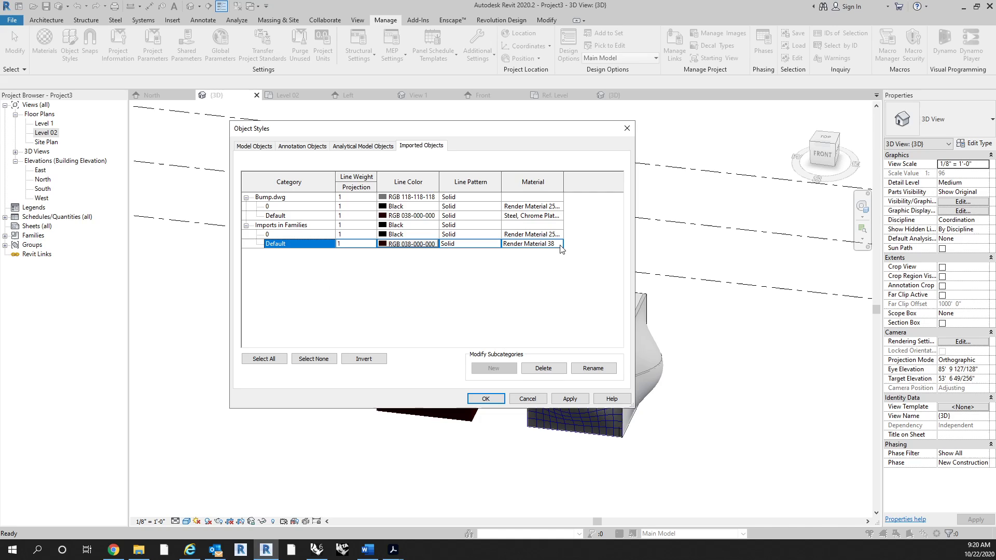
pyautogui.click(558, 244)
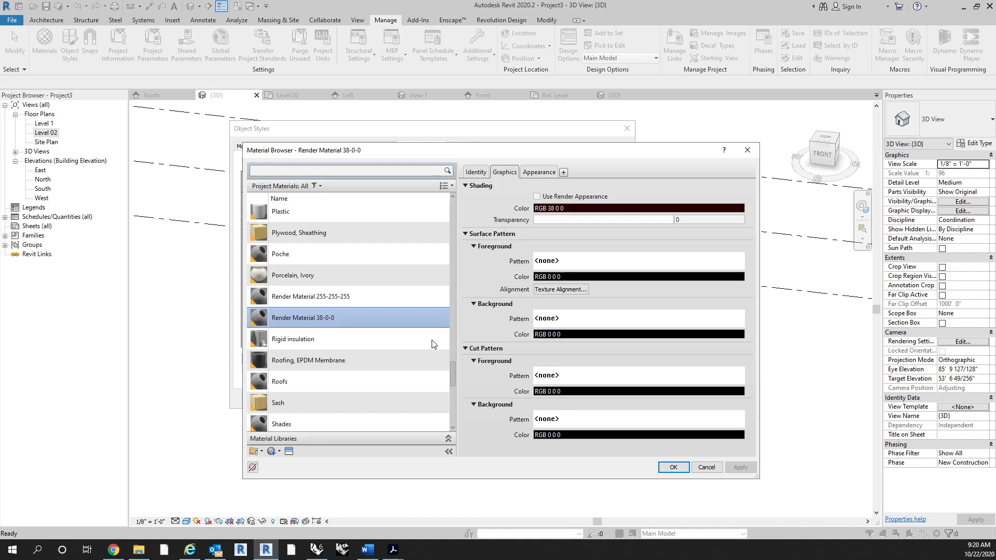
pyautogui.scroll(5, 400, 331)
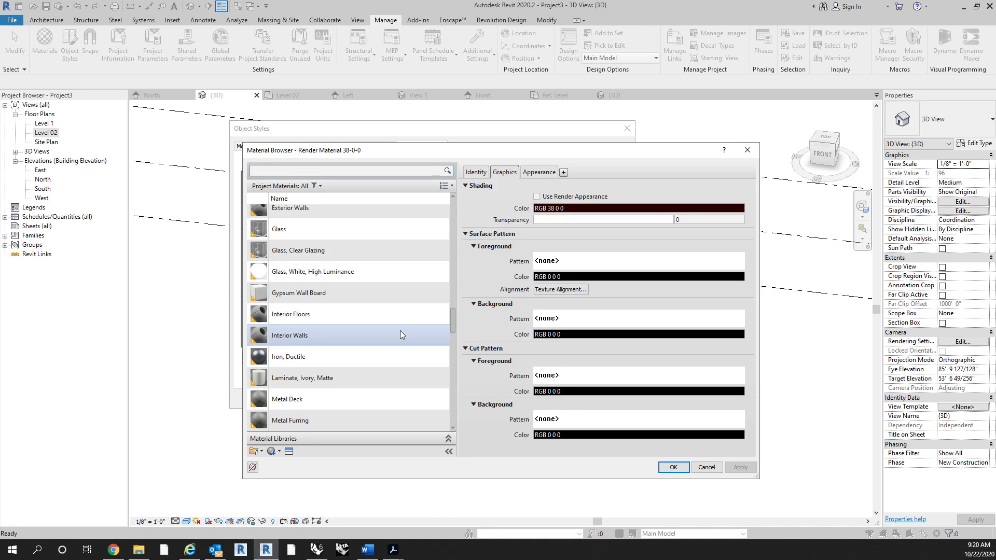
pyautogui.scroll(1, 400, 329)
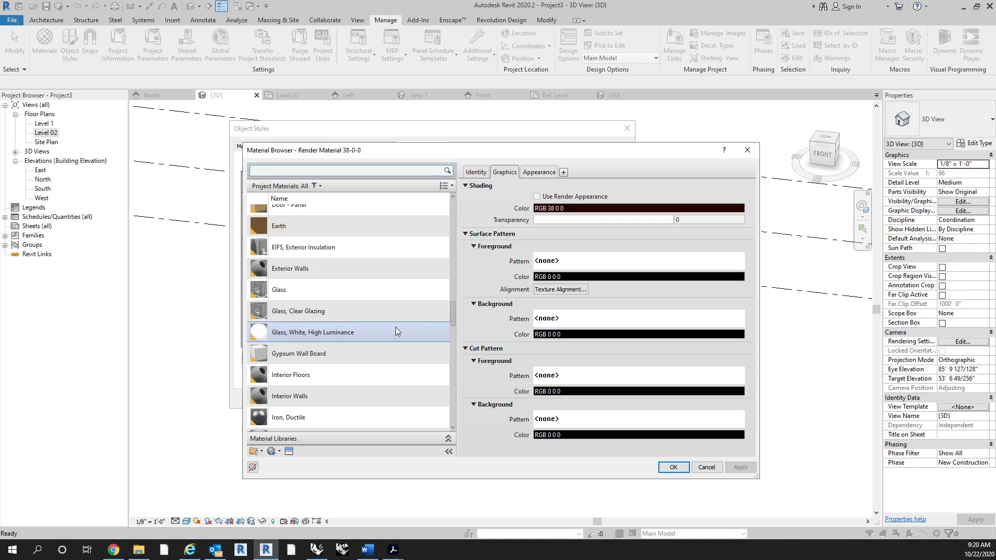
pyautogui.click(356, 289)
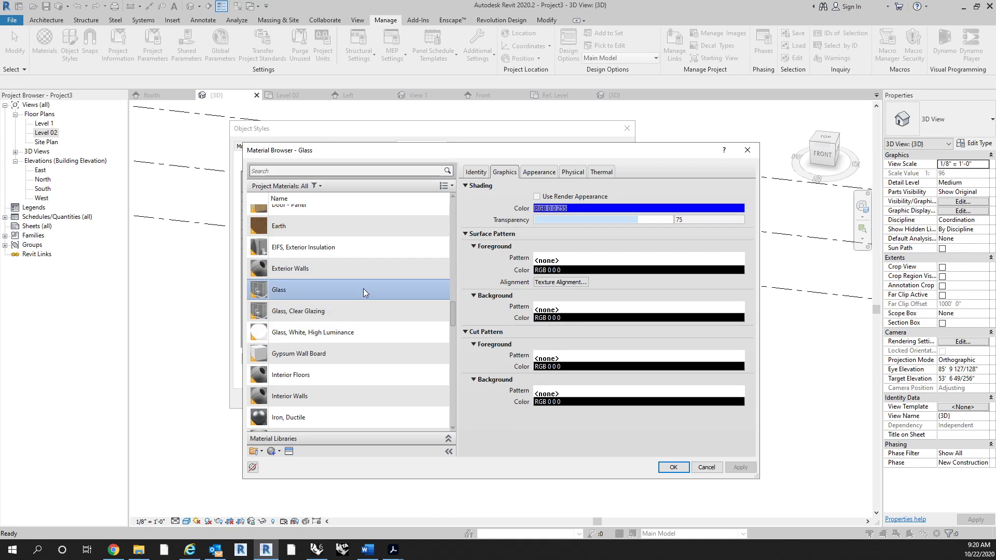
# Set the Glass shading color to orange (RGB 255 128 64) and assign the material to the Imports in Families Default layer
pyautogui.click(589, 209)
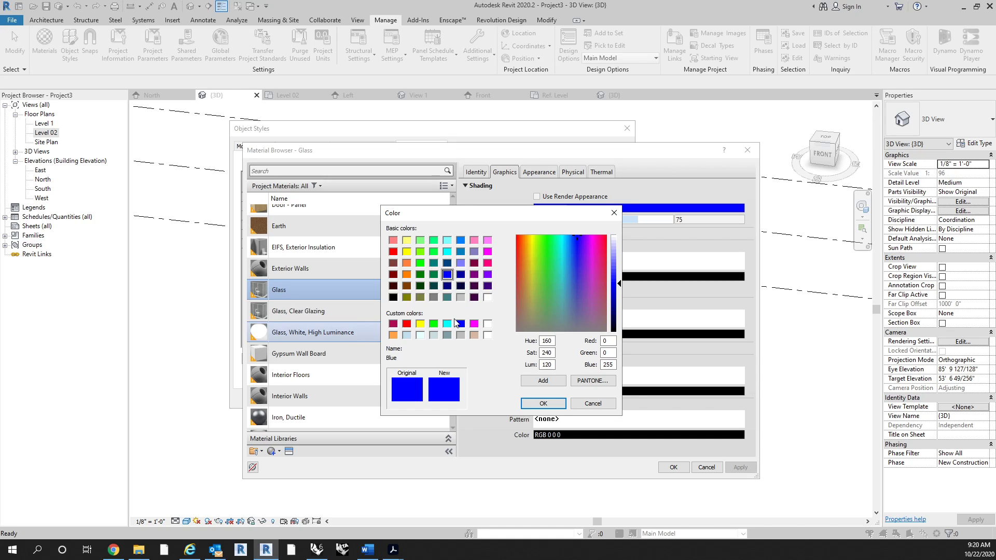
pyautogui.click(406, 265)
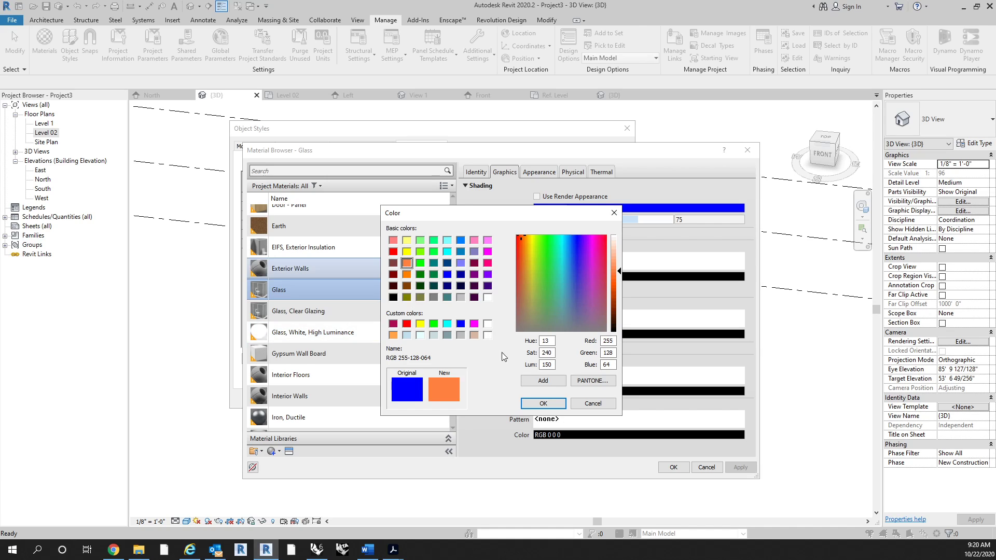
pyautogui.click(543, 403)
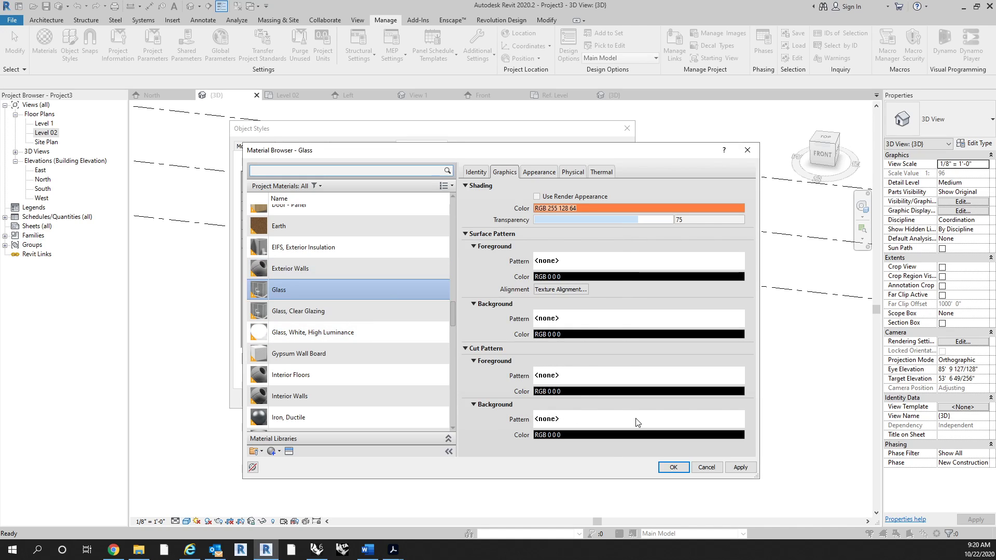
pyautogui.click(673, 467)
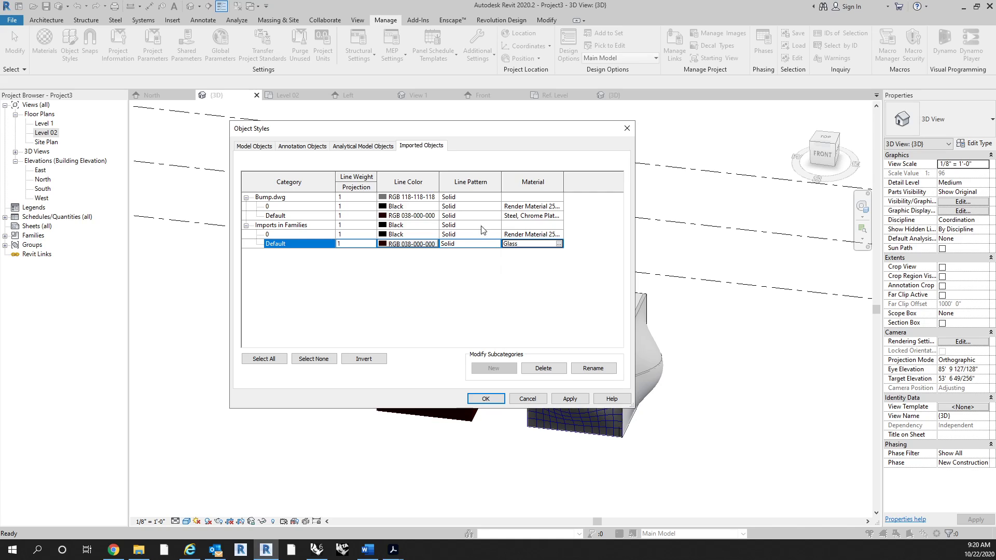
# Confirm the object styles with Glass as the material of the Default subcategory under Imports in Families
pyautogui.click(486, 399)
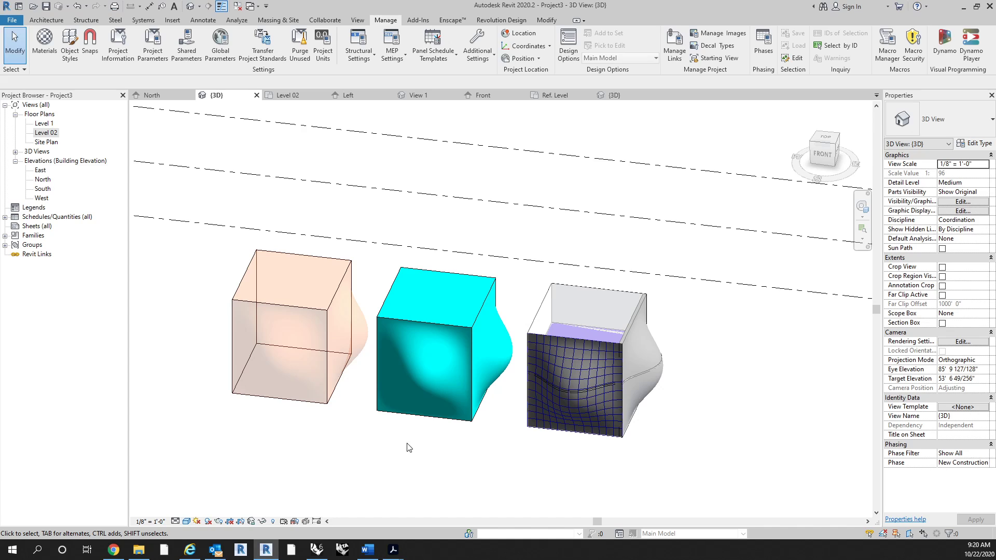
pyautogui.moveTo(413, 446); pyautogui.dragTo(501, 414, button='middle')
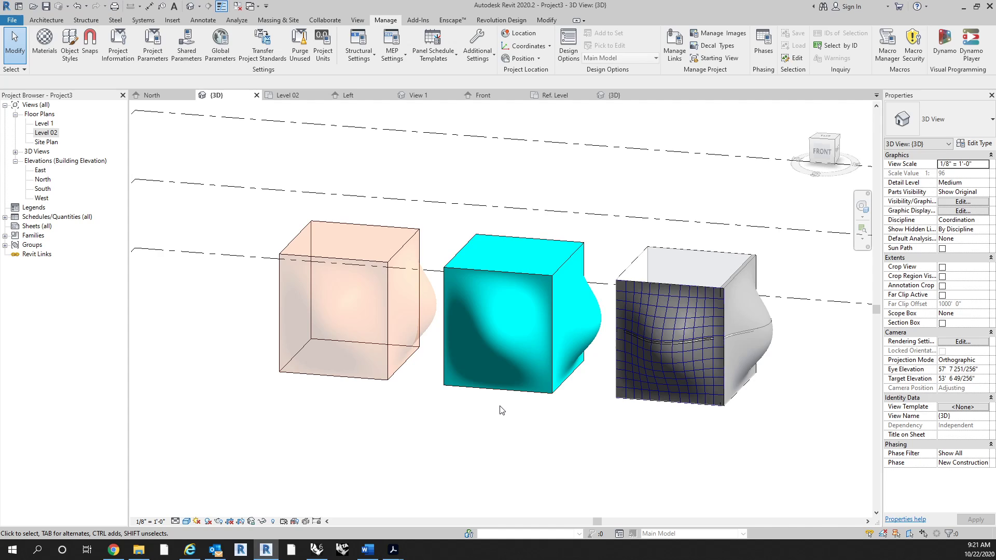
pyautogui.click(552, 21)
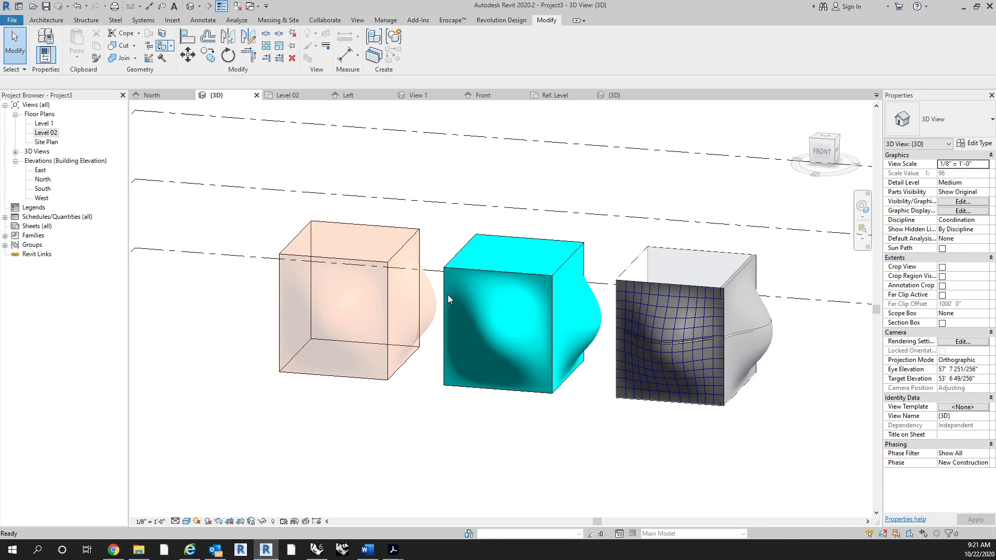
pyautogui.press('p')
pyautogui.press('t')
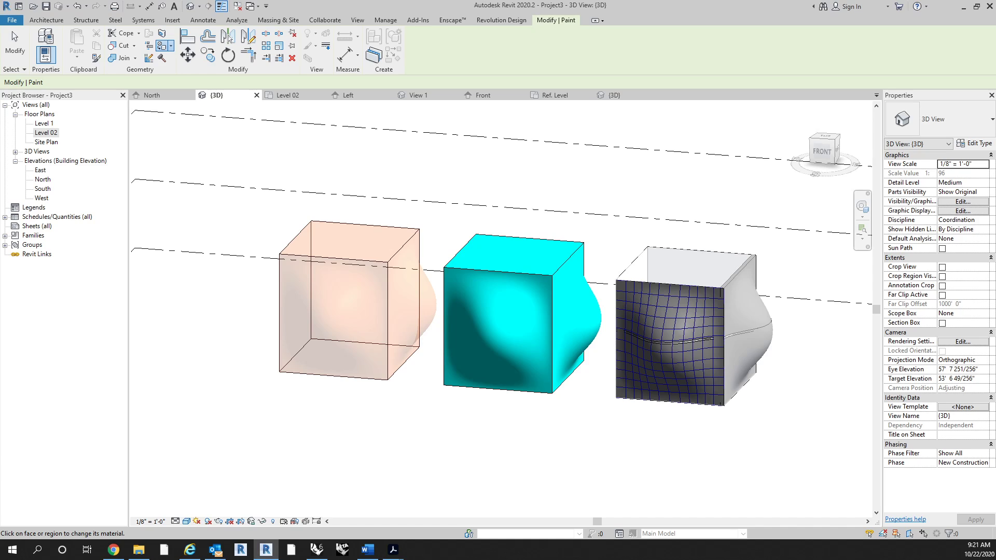
pyautogui.moveTo(884, 99); pyautogui.dragTo(242, 165)
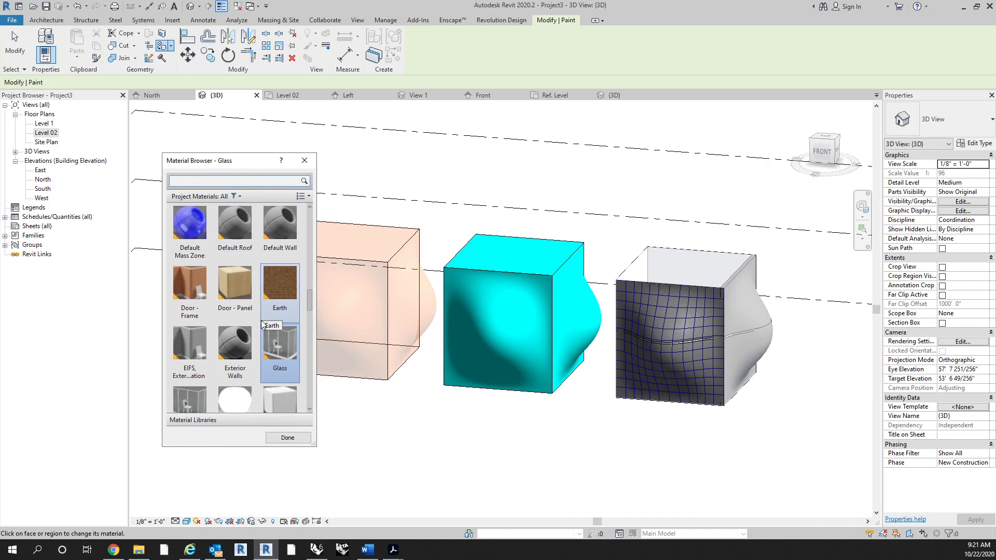
pyautogui.click(305, 160)
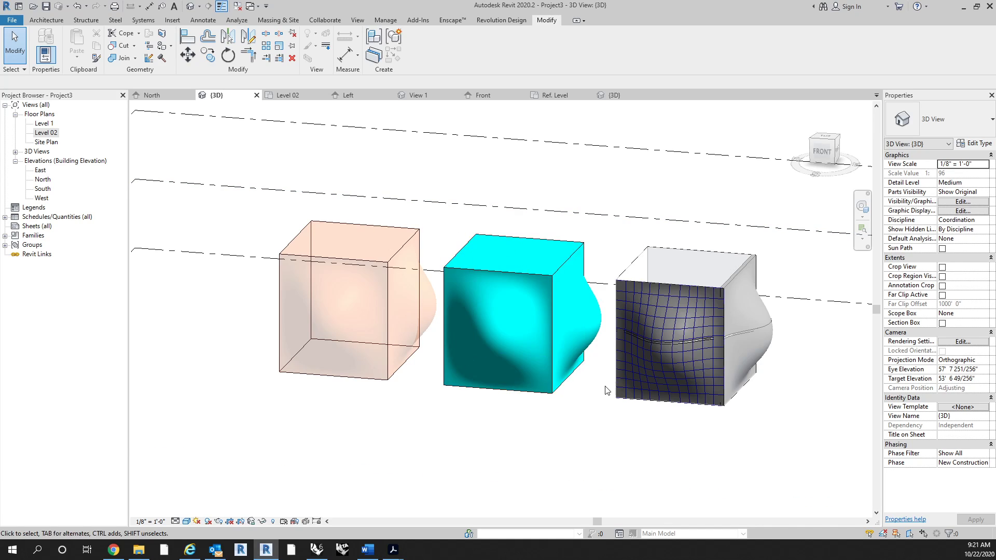
# Paint the top face of the box with the gridded front using the Aluminum material
pyautogui.moveTo(608, 391); pyautogui.dragTo(565, 382, button='middle')
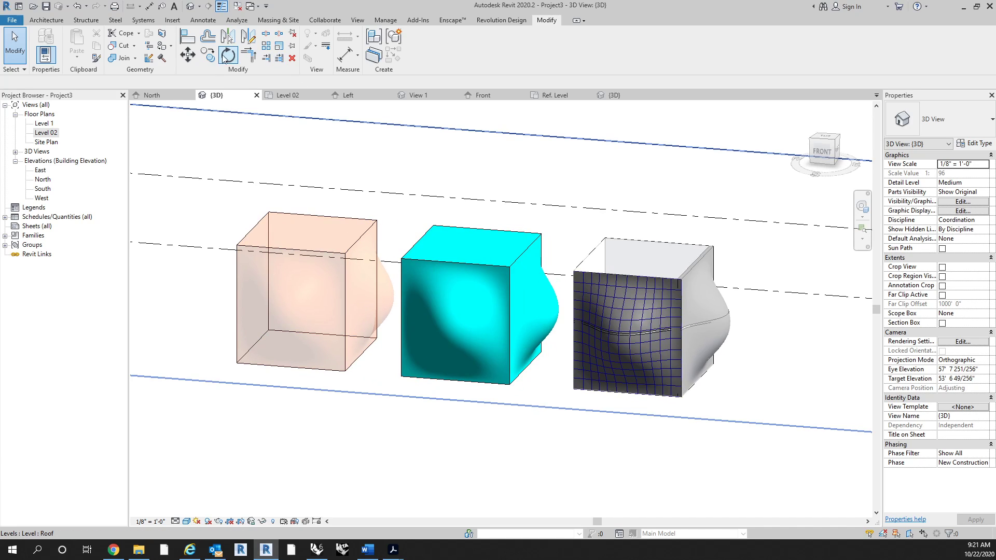
pyautogui.keyDown('shift'); pyautogui.moveTo(589, 243); pyautogui.dragTo(643, 446, button='middle'); pyautogui.keyUp('shift')
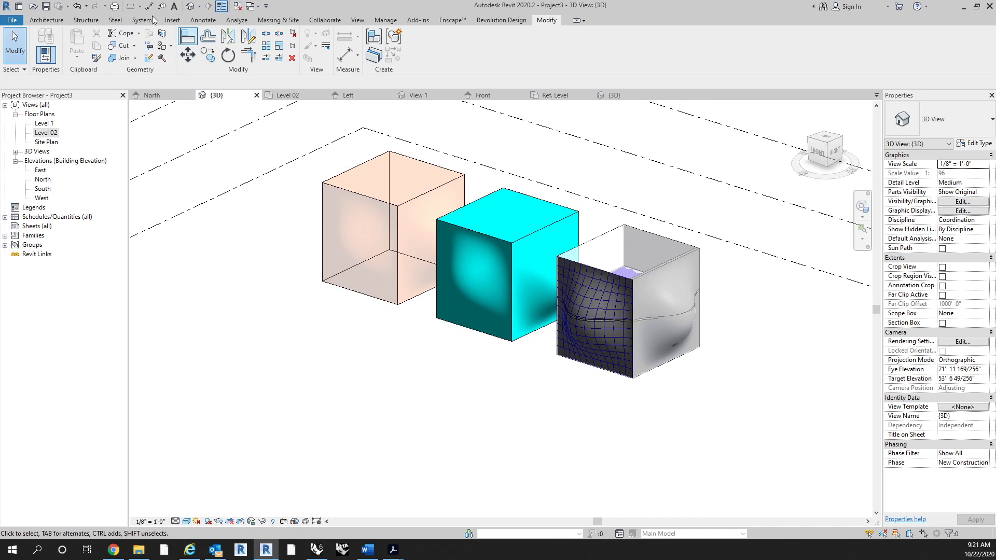
pyautogui.click(163, 48)
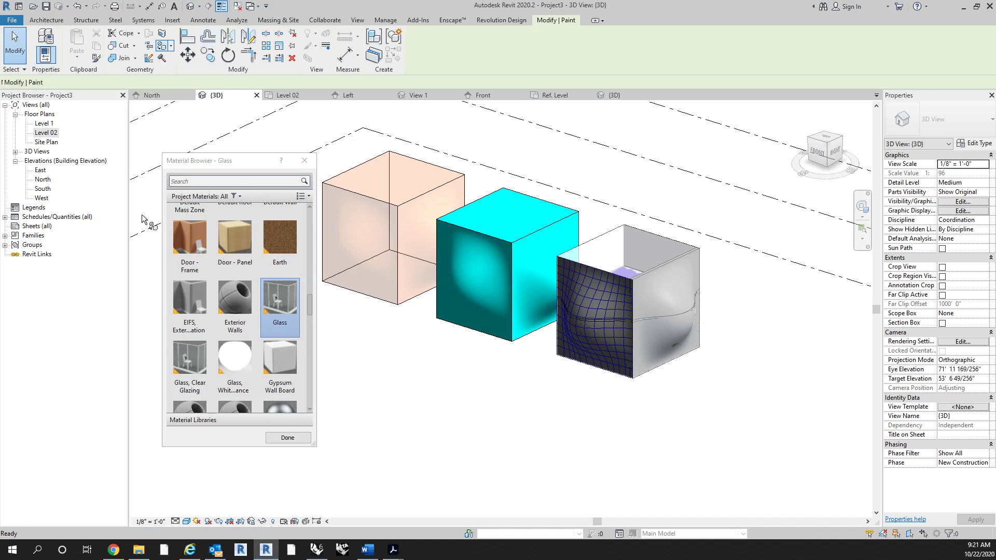
pyautogui.moveTo(208, 163); pyautogui.dragTo(104, 106)
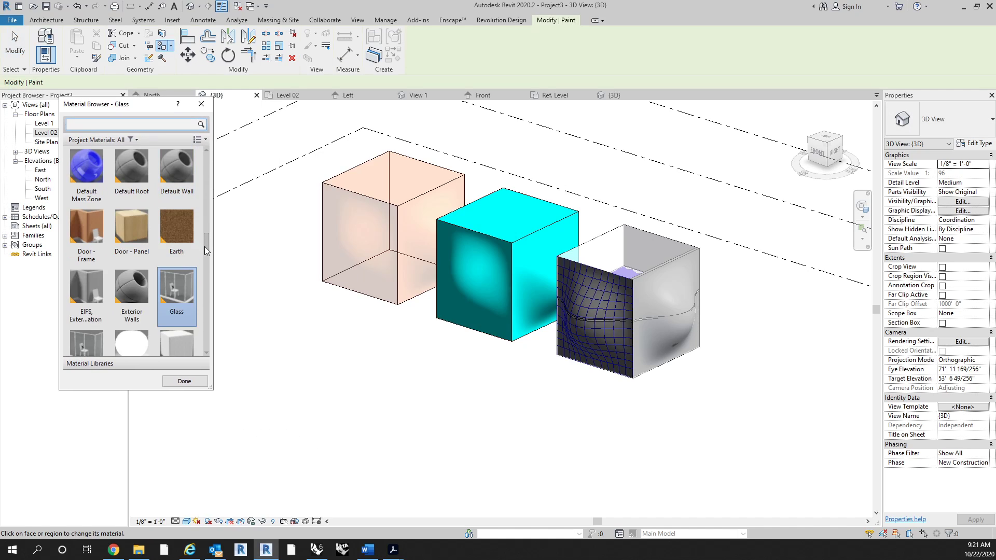
pyautogui.scroll(2, 206, 248)
pyautogui.scroll(5, 206, 151)
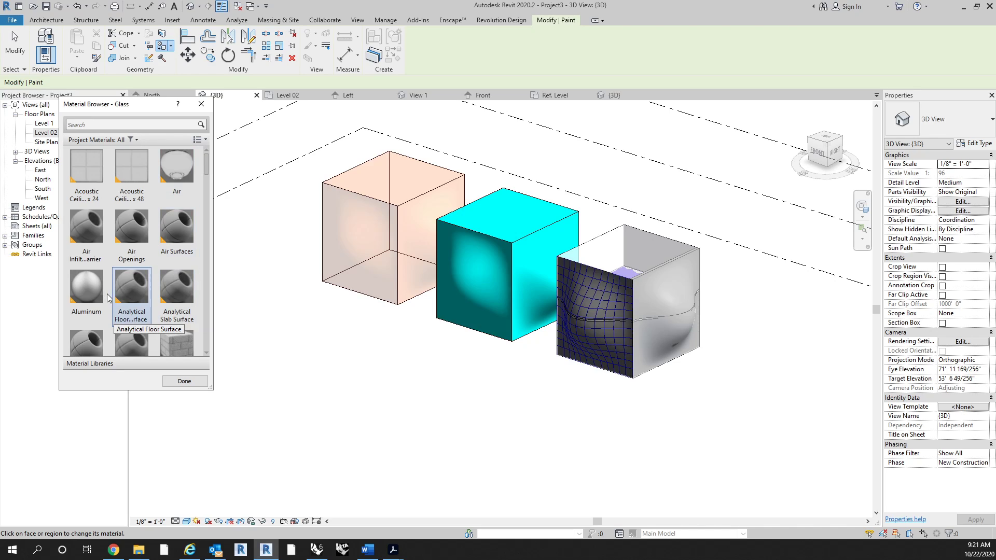
pyautogui.click(88, 296)
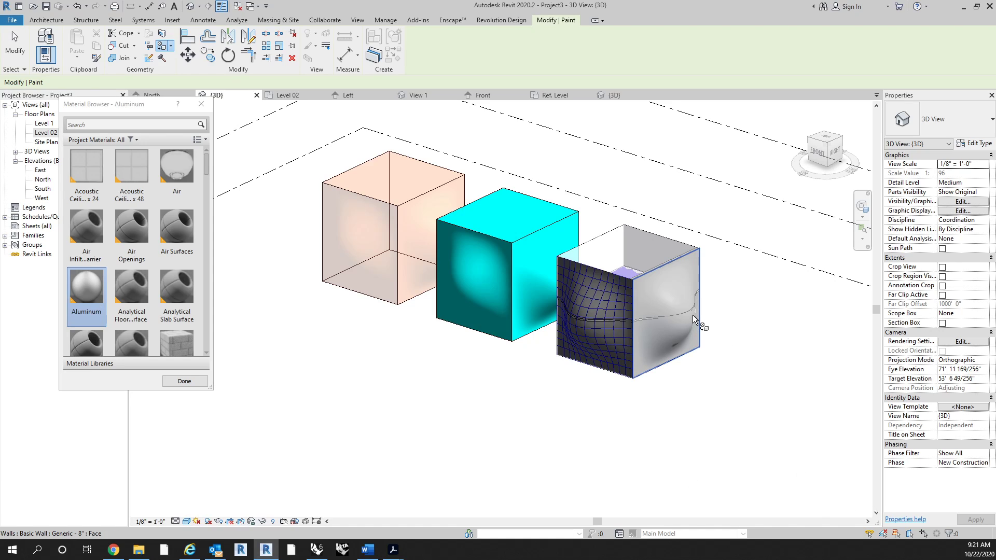
pyautogui.scroll(5, 693, 315)
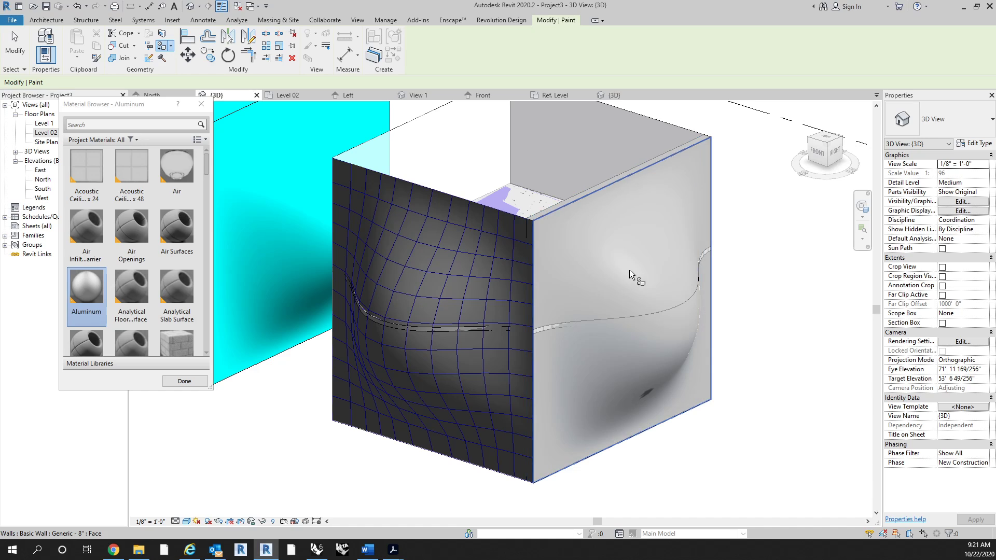
pyautogui.scroll(-5, 630, 270)
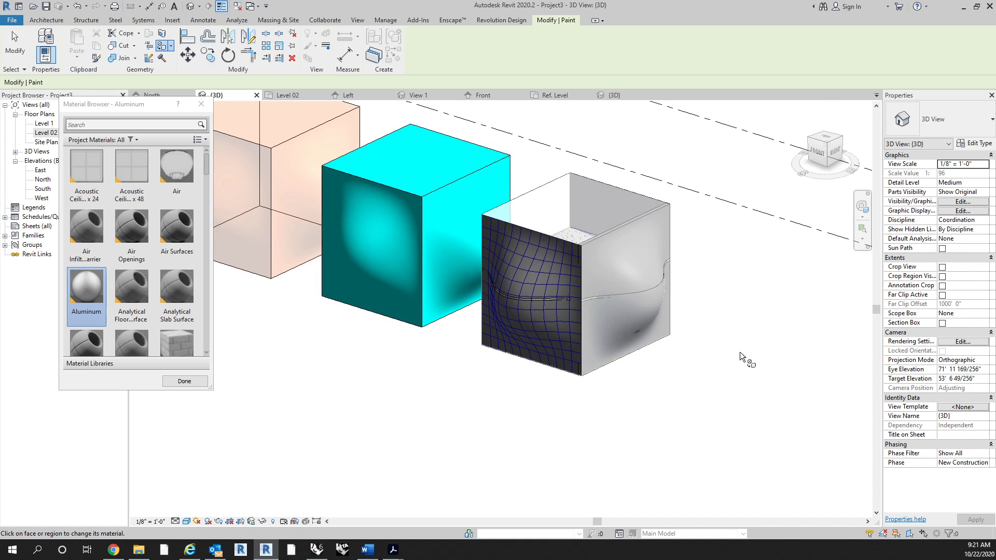
pyautogui.keyDown('shift'); pyautogui.moveTo(740, 352); pyautogui.dragTo(494, 256, button='middle'); pyautogui.keyUp('shift')
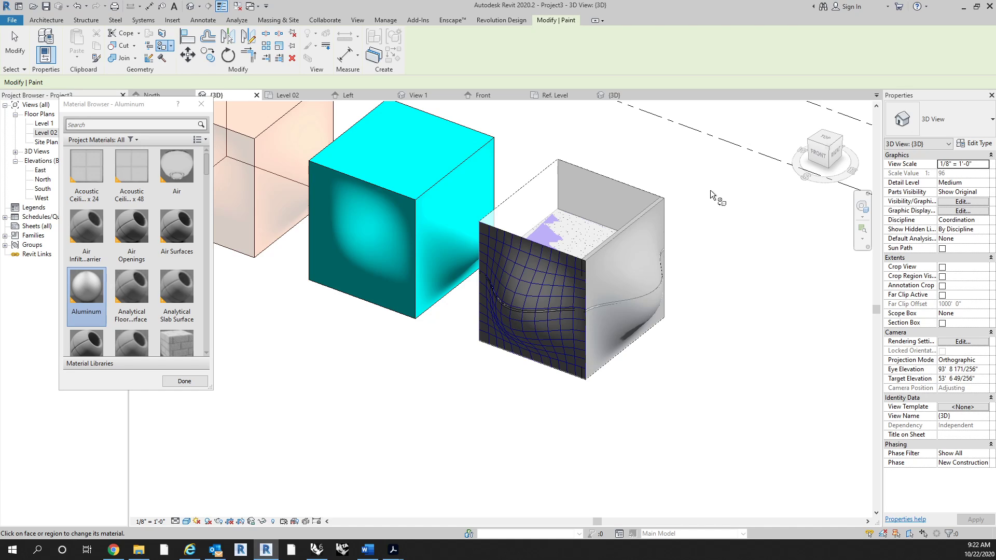
pyautogui.click(634, 206)
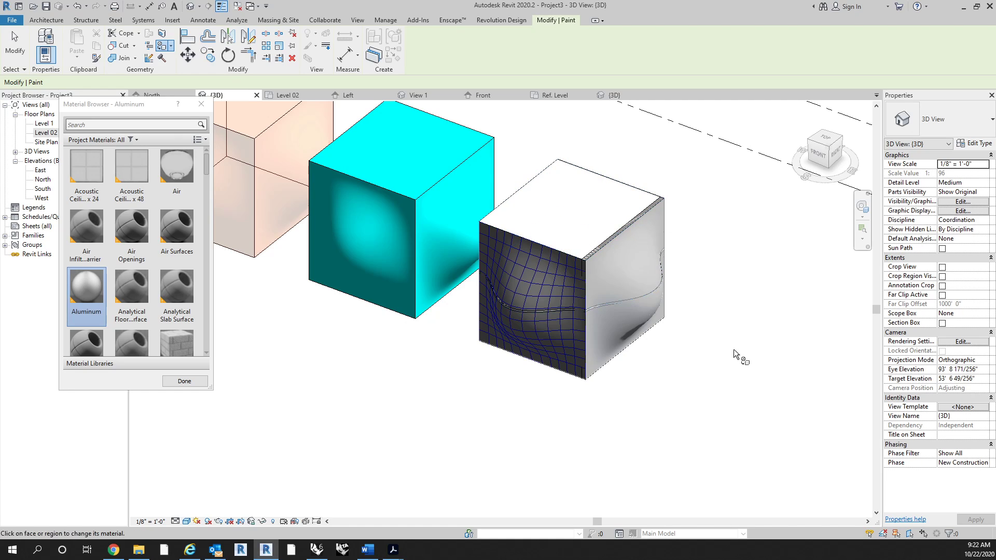
# Paint the narrow vertical end face of the bulging Generic - 8" wall at the box's back with the Copper material
pyautogui.scroll(3, 698, 229)
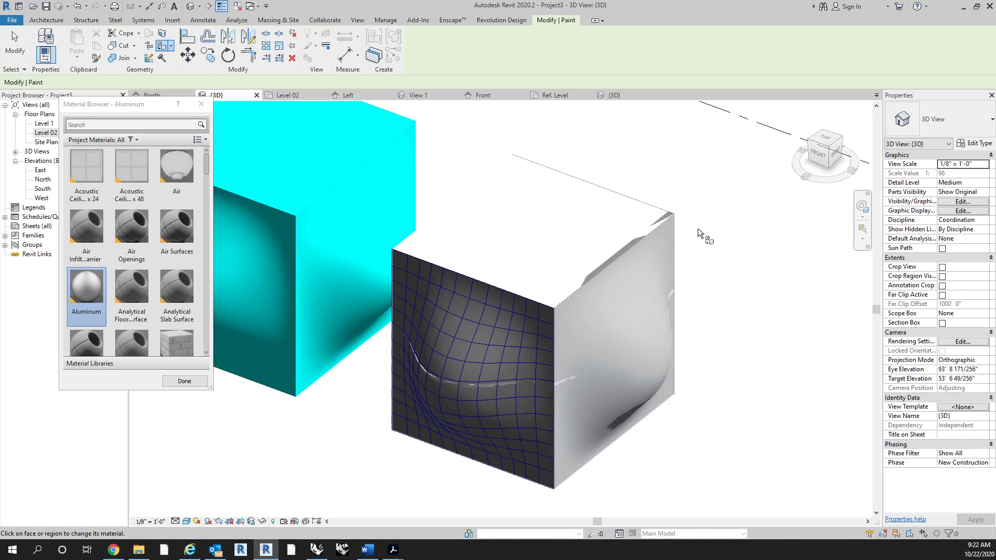
pyautogui.moveTo(742, 318)
pyautogui.keyDown('shift'); pyautogui.mouseDown(button='middle')
pyautogui.moveTo(505, 338)
pyautogui.moveTo(340, 320)
pyautogui.mouseUp(button='middle'); pyautogui.keyUp('shift')
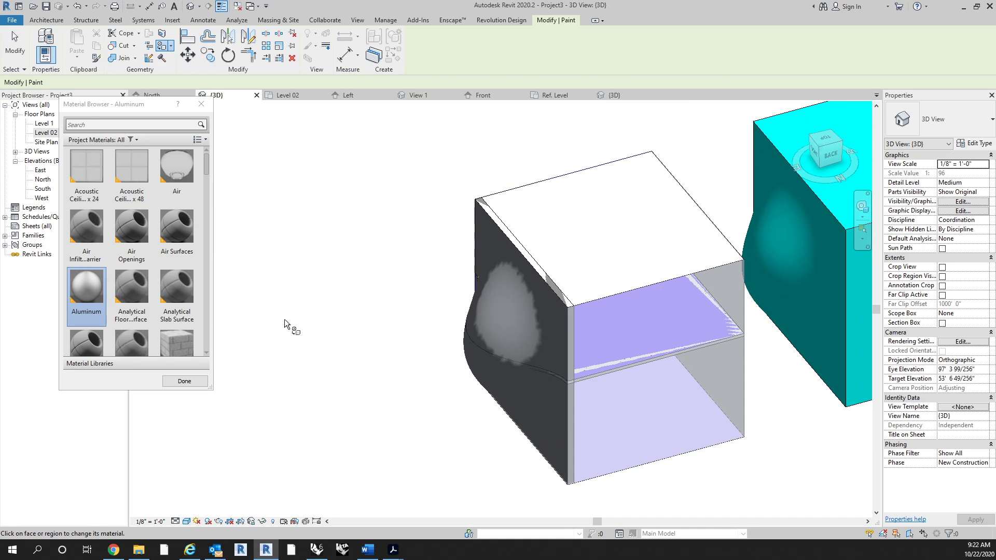
pyautogui.scroll(-3, 166, 276)
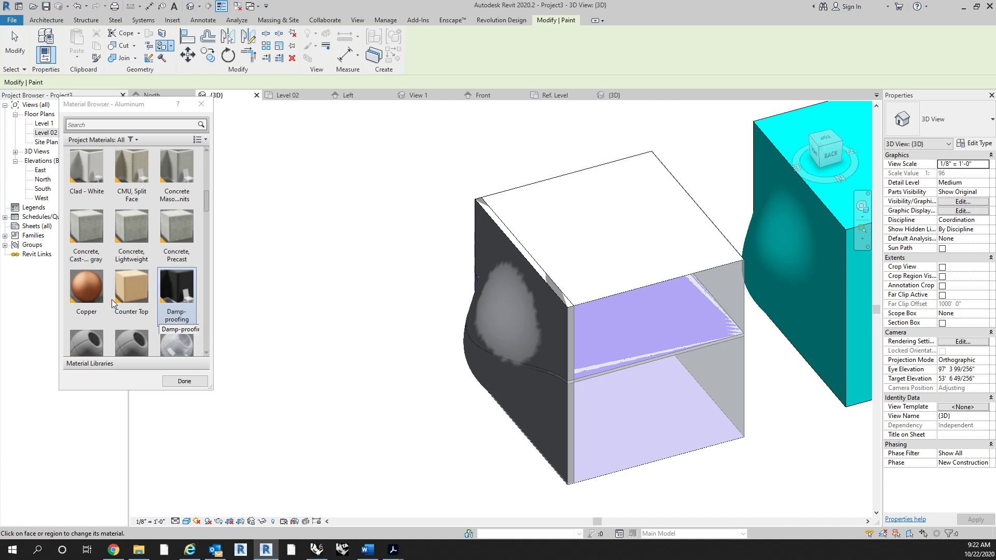
pyautogui.click(95, 294)
pyautogui.scroll(4, 570, 353)
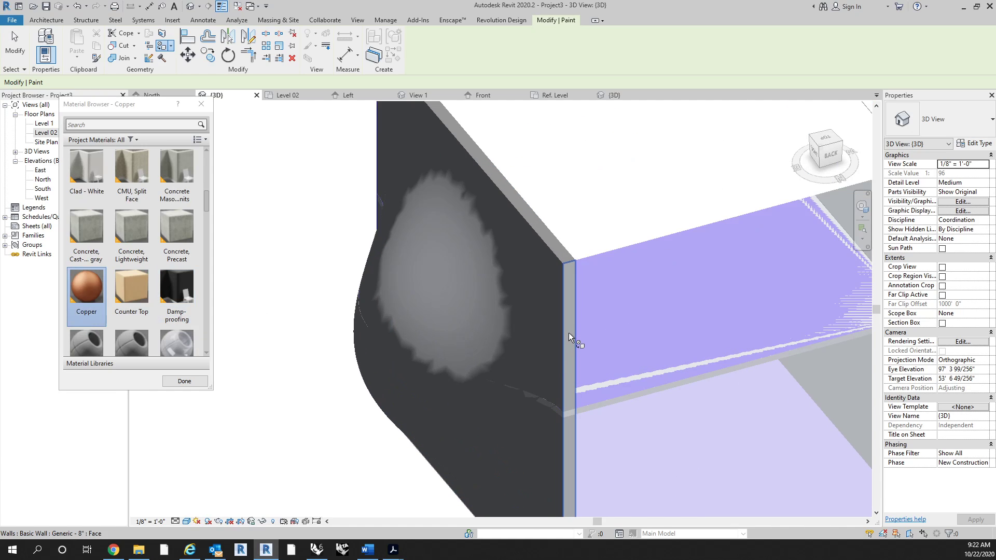
pyautogui.keyDown('shift'); pyautogui.moveTo(562, 342); pyautogui.dragTo(565, 243, button='middle'); pyautogui.keyUp('shift')
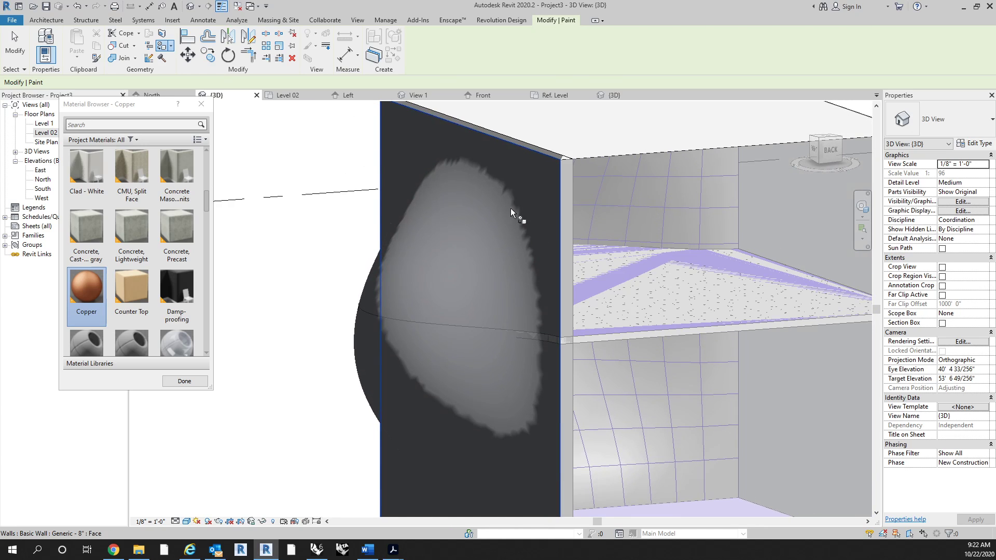
pyautogui.scroll(-2, 486, 190)
pyautogui.scroll(2, 522, 167)
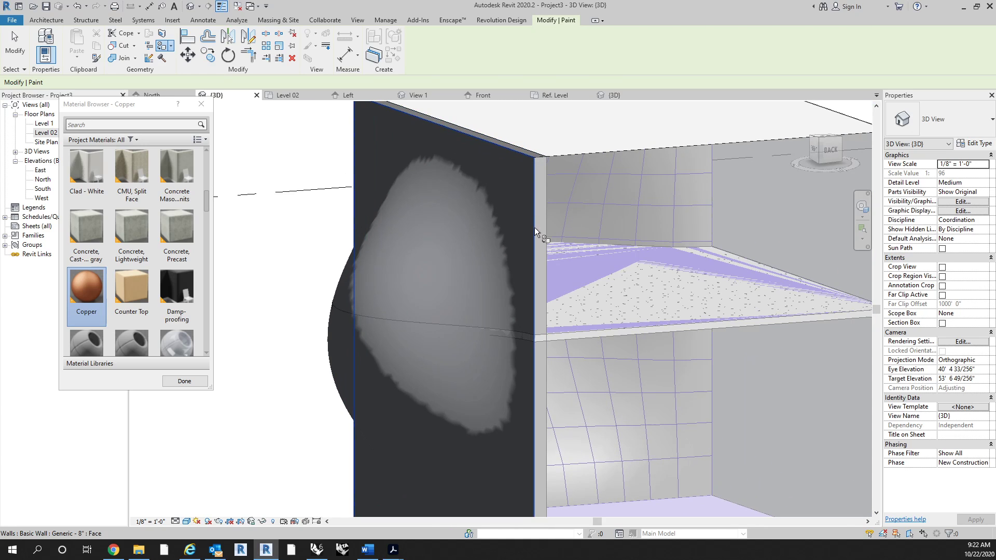
pyautogui.scroll(3, 534, 167)
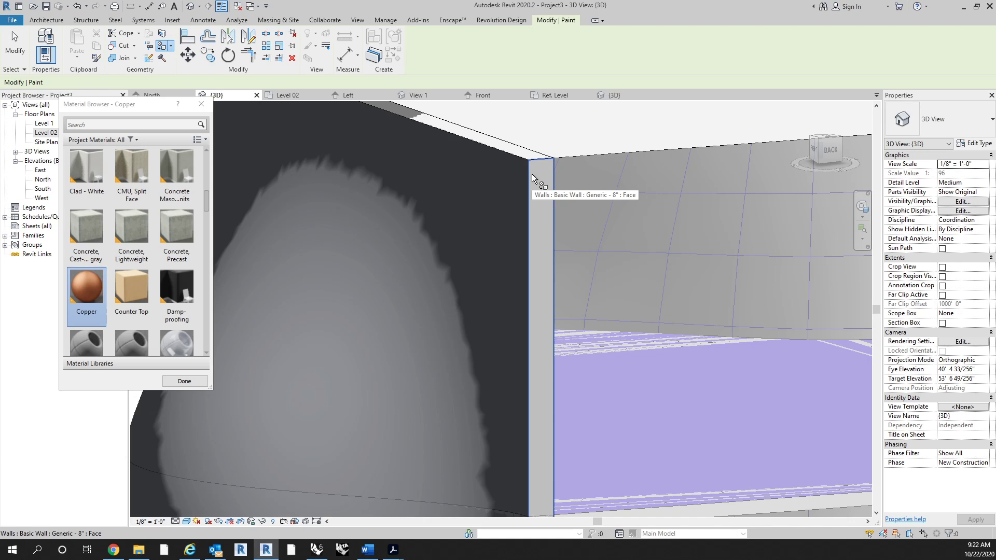
pyautogui.click(531, 173)
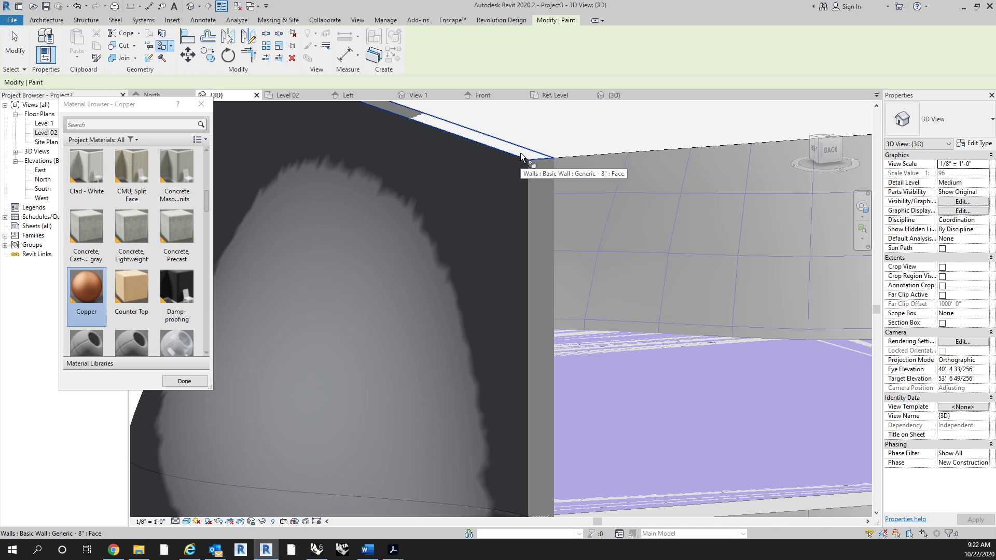
# Examine the painted box from the front and side, finish painting, and compare it with the other two boxes
pyautogui.scroll(-4, 421, 225)
pyautogui.keyDown('shift'); pyautogui.moveTo(421, 225); pyautogui.dragTo(718, 265, button='middle'); pyautogui.keyUp('shift')
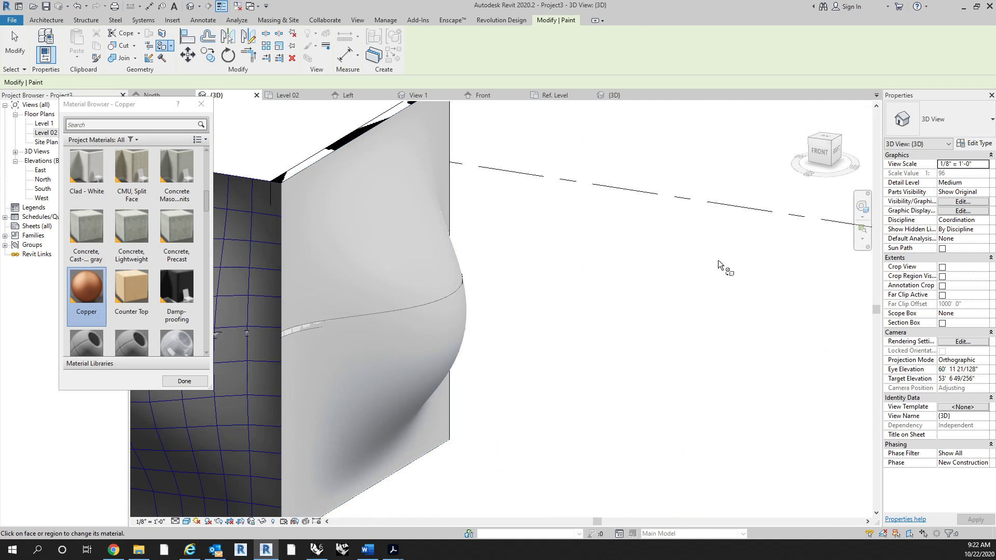
pyautogui.keyDown('shift'); pyautogui.moveTo(275, 195); pyautogui.dragTo(450, 294, button='middle'); pyautogui.keyUp('shift')
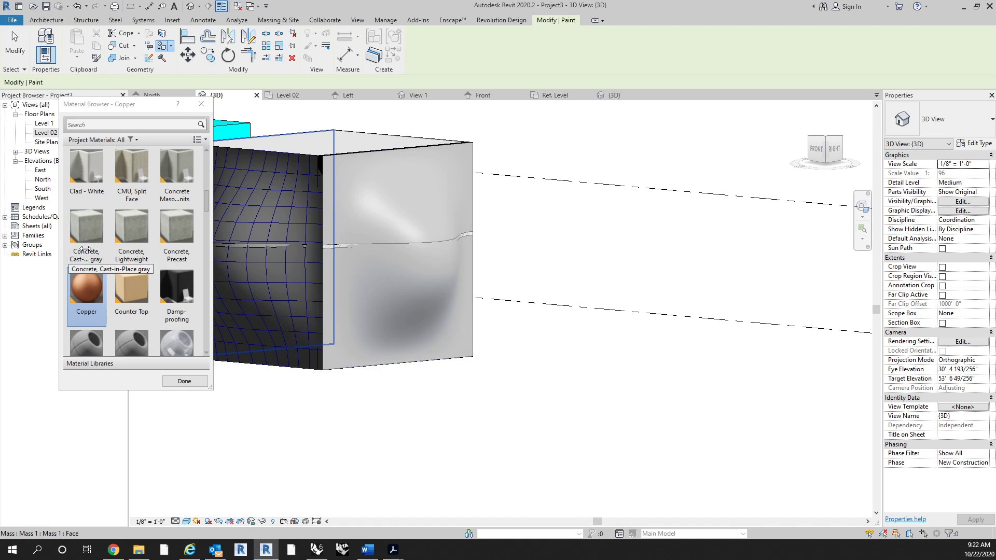
pyautogui.scroll(-5, 93, 250)
pyautogui.click(185, 381)
pyautogui.scroll(-2, 623, 388)
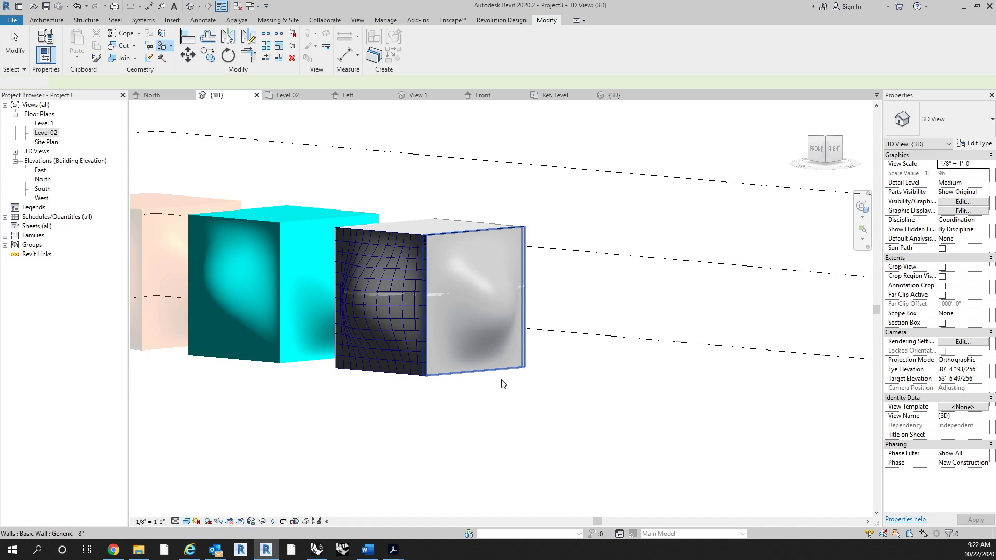
pyautogui.moveTo(503, 382); pyautogui.dragTo(604, 397, button='middle')
pyautogui.moveTo(416, 283)
pyautogui.keyDown('shift'); pyautogui.mouseDown(button='middle')
pyautogui.moveTo(445, 306)
pyautogui.moveTo(593, 365)
pyautogui.mouseUp(button='middle'); pyautogui.keyUp('shift')
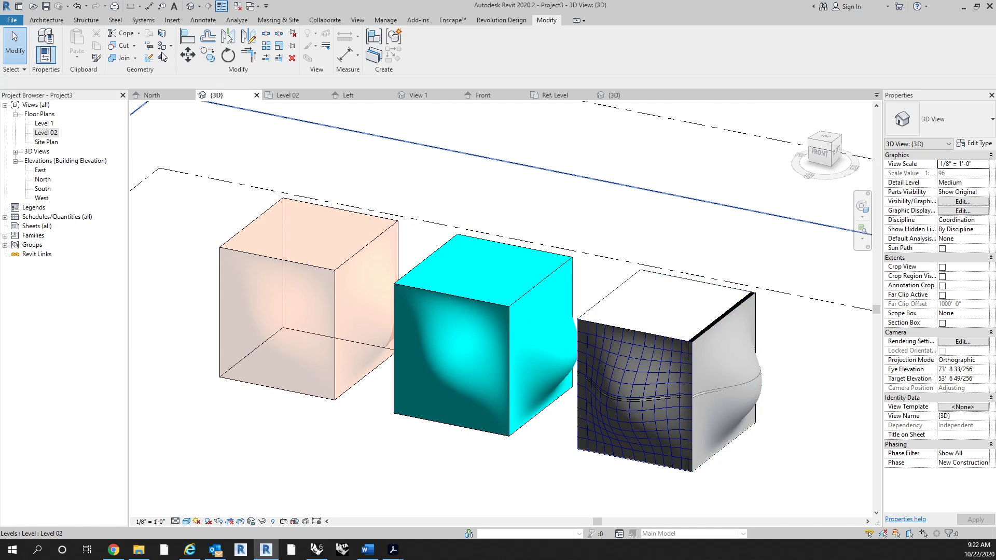
pyautogui.press('p')
pyautogui.press('t')
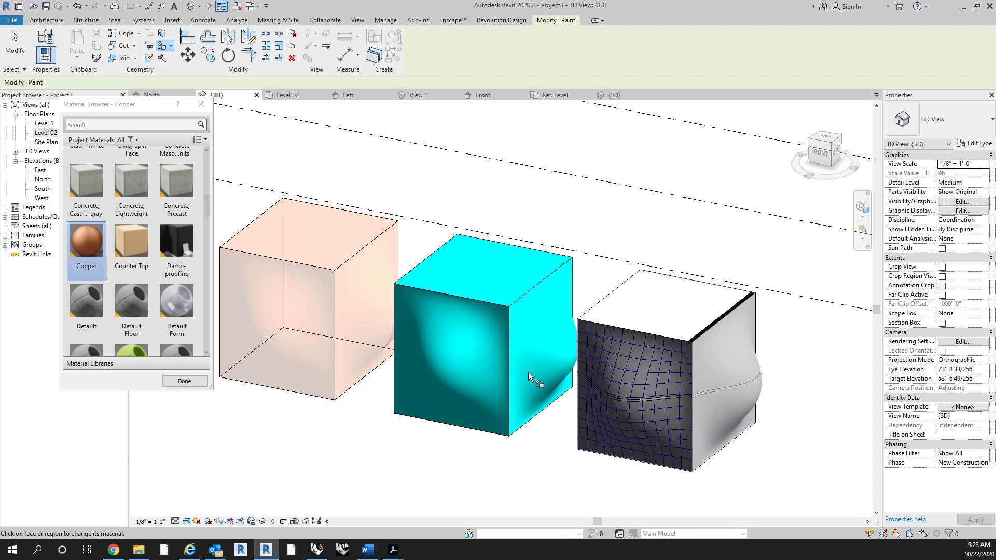
pyautogui.click(201, 103)
pyautogui.moveTo(472, 241)
pyautogui.mouseDown(button='middle')
pyautogui.moveTo(441, 241)
pyautogui.moveTo(493, 312)
pyautogui.moveTo(574, 462)
pyautogui.moveTo(672, 400)
pyautogui.moveTo(660, 434)
pyautogui.moveTo(609, 467)
pyautogui.moveTo(581, 469)
pyautogui.mouseUp(button='middle')
pyautogui.hotkey('alt', 'Tab')
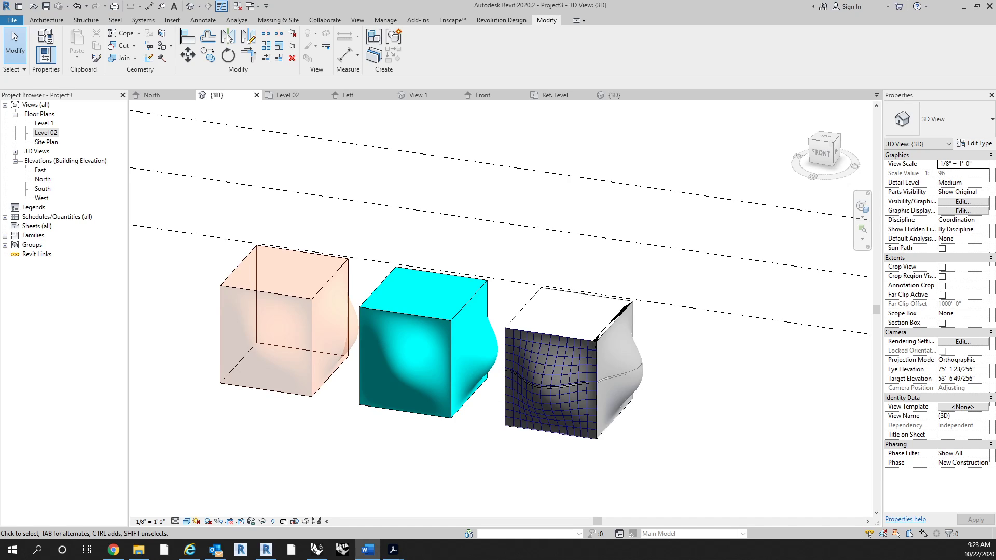
pyautogui.moveTo(698, 438); pyautogui.dragTo(736, 376, button='middle')
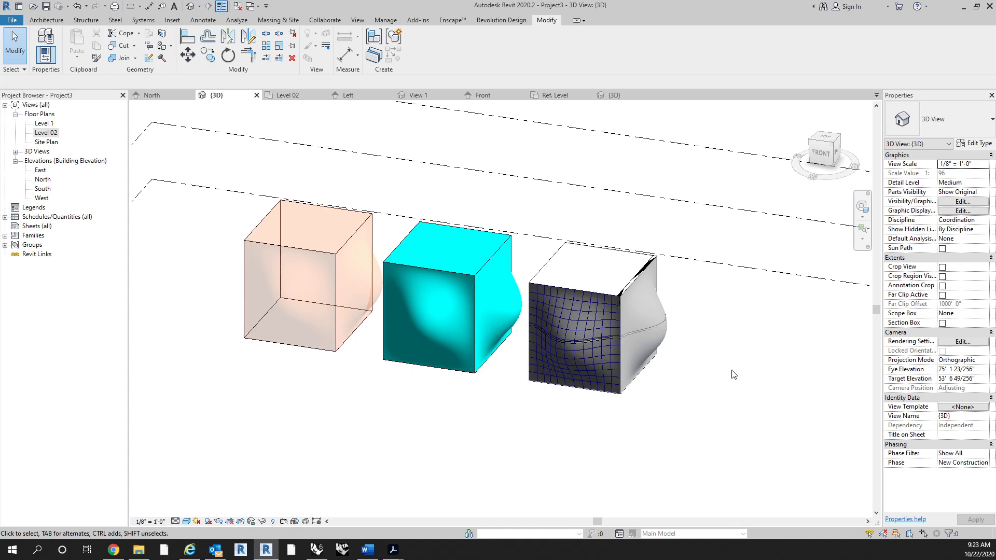
pyautogui.moveTo(663, 396); pyautogui.dragTo(558, 416, button='middle')
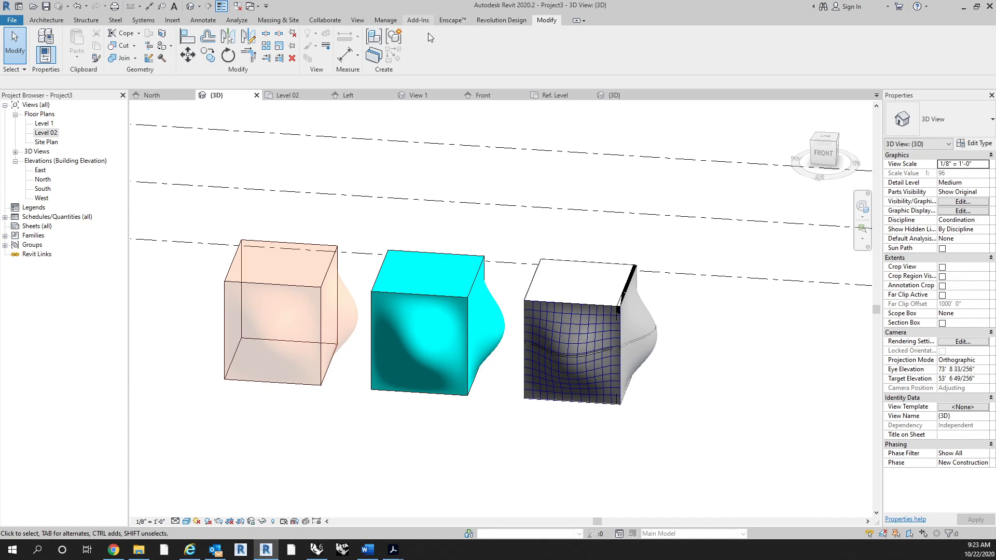
# Expand the project's list of 3D views and launch the Enscape rendering with the {3D} view
pyautogui.click(453, 20)
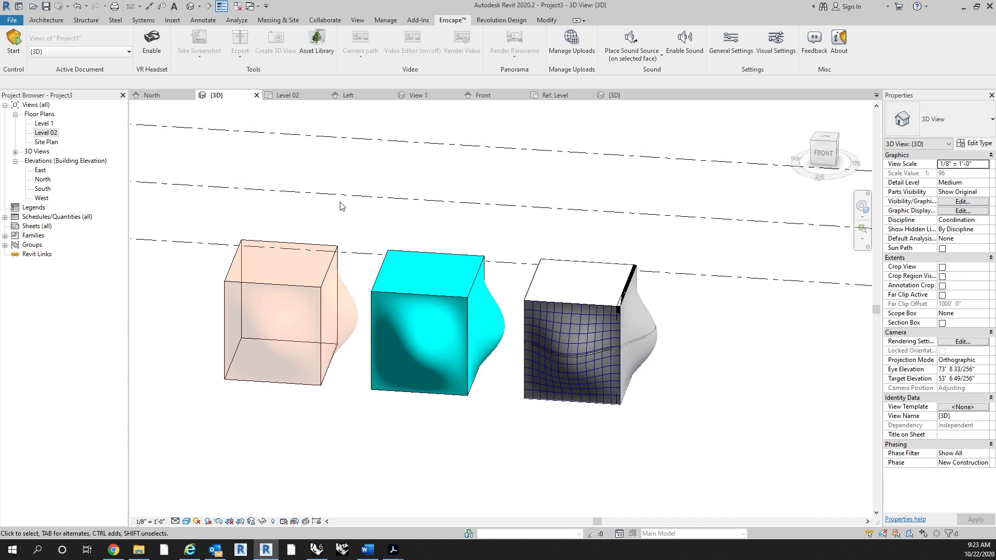
pyautogui.moveTo(346, 208); pyautogui.dragTo(365, 212, button='middle')
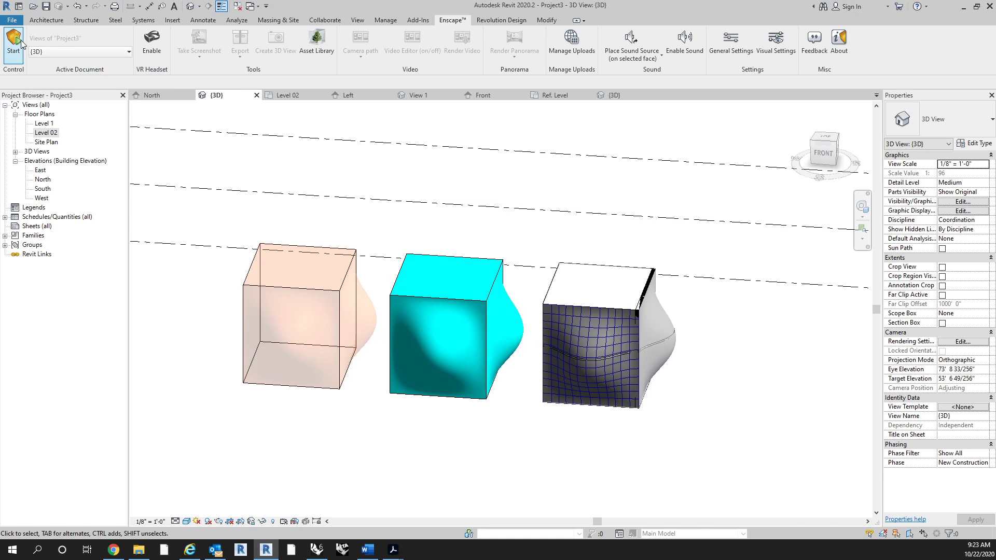
pyautogui.click(88, 53)
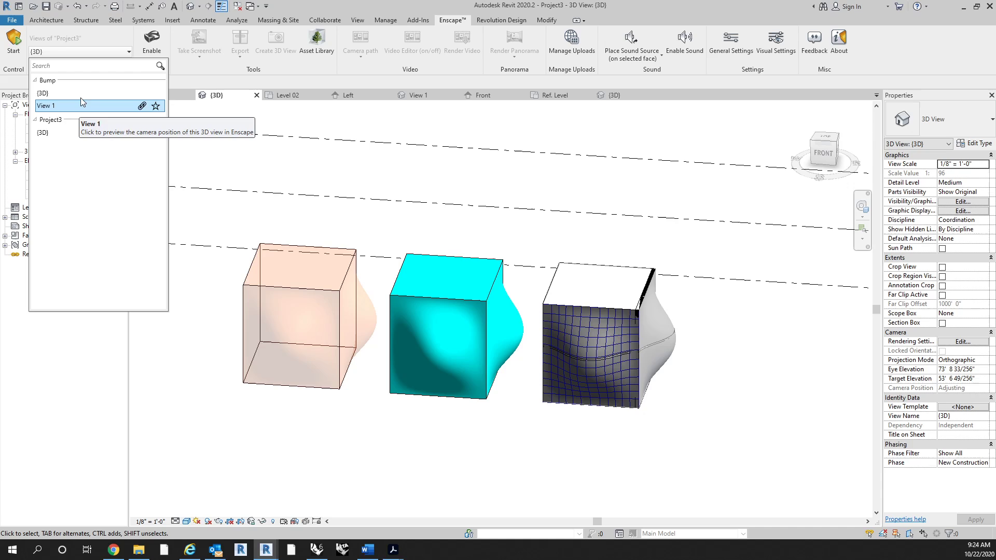
pyautogui.click(426, 192)
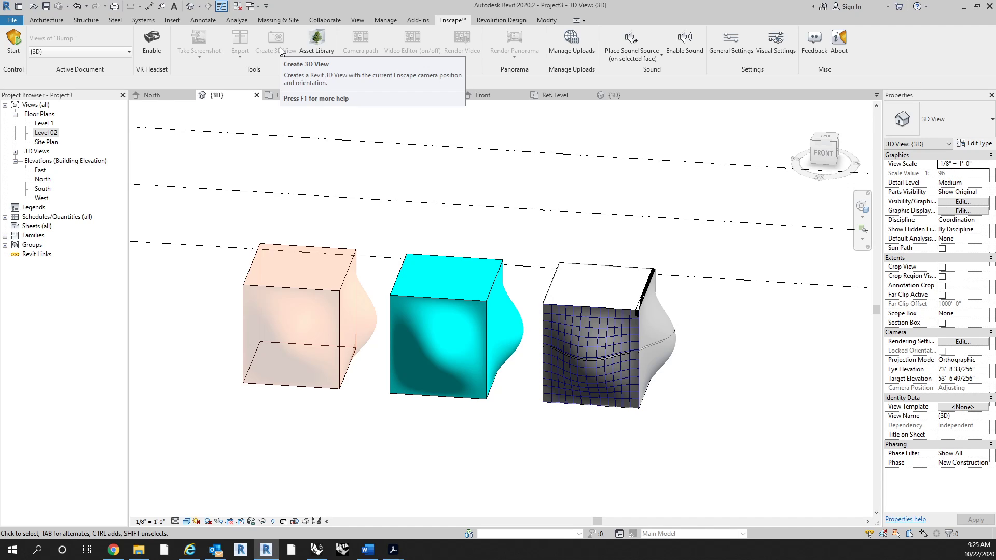
pyautogui.click(15, 152)
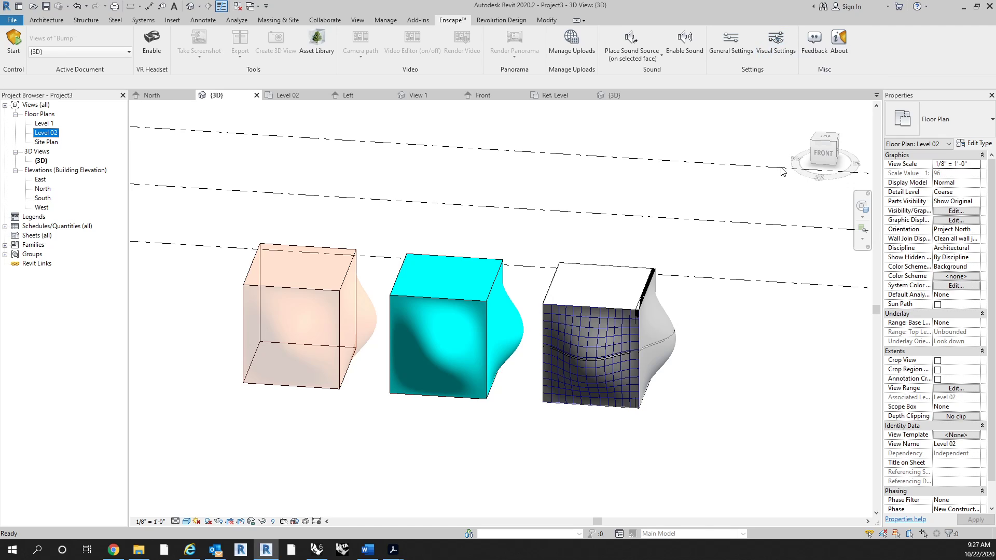
pyautogui.click(14, 48)
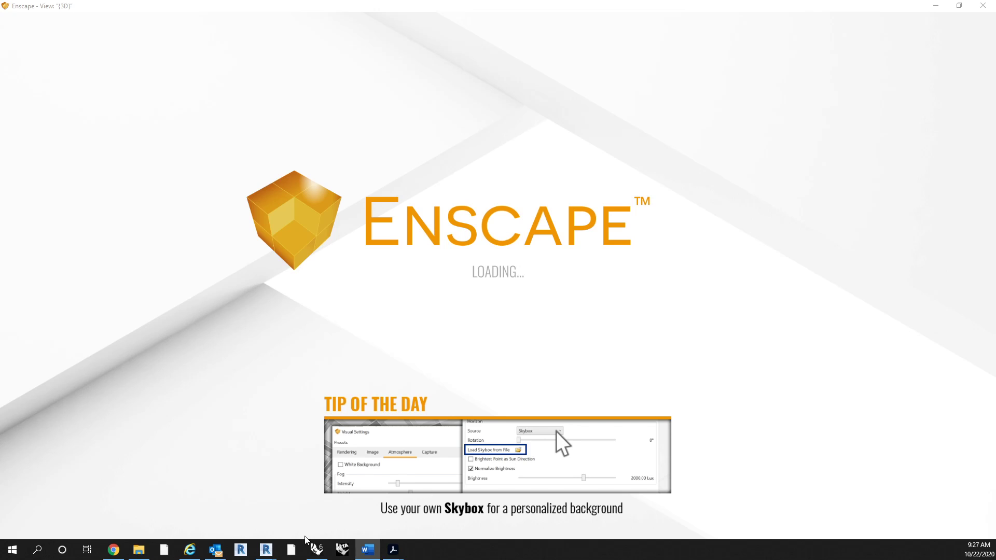
# Switch back to the Revit {3D} view of the three boxes while Enscape loads
pyautogui.moveTo(268, 545)
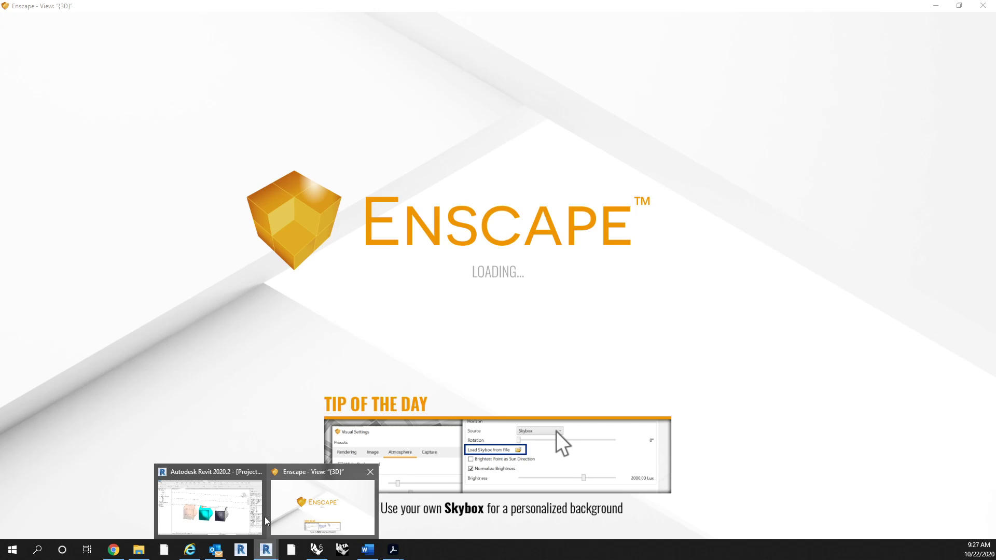
pyautogui.click(221, 505)
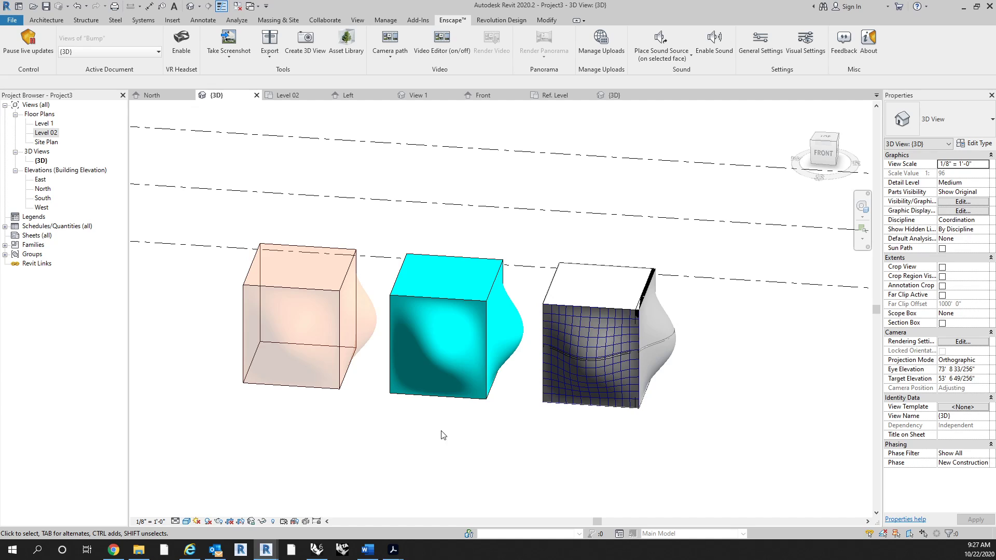
pyautogui.scroll(-2, 452, 435)
pyautogui.moveTo(437, 435); pyautogui.dragTo(442, 422, button='middle')
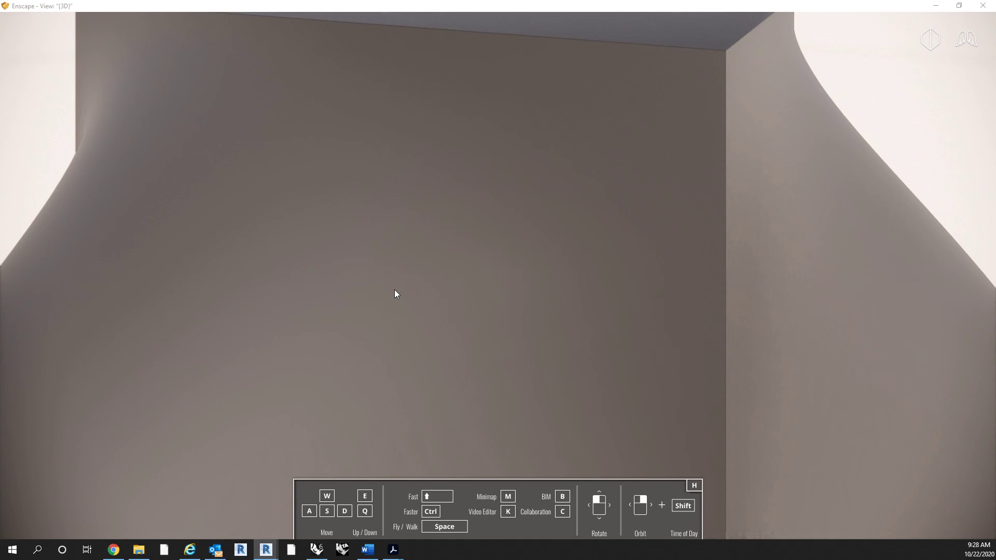
# Move back and around the rendered box in Enscape to examine its sides, and hide the navigation help
pyautogui.scroll(-5, 395, 290)
pyautogui.moveTo(403, 290); pyautogui.dragTo(659, 342)
pyautogui.press('a')
pyautogui.press('s')
pyautogui.press('d')
pyautogui.press('a')
pyautogui.moveTo(192, 295); pyautogui.dragTo(597, 280)
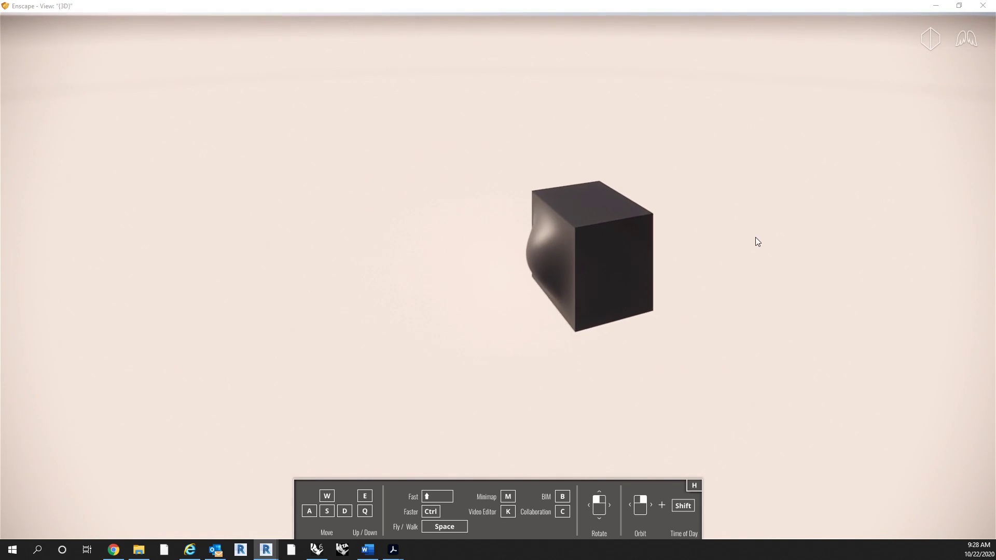
pyautogui.press('h')
pyautogui.moveTo(498, 280); pyautogui.dragTo(639, 262)
pyautogui.moveTo(322, 375); pyautogui.dragTo(180, 391)
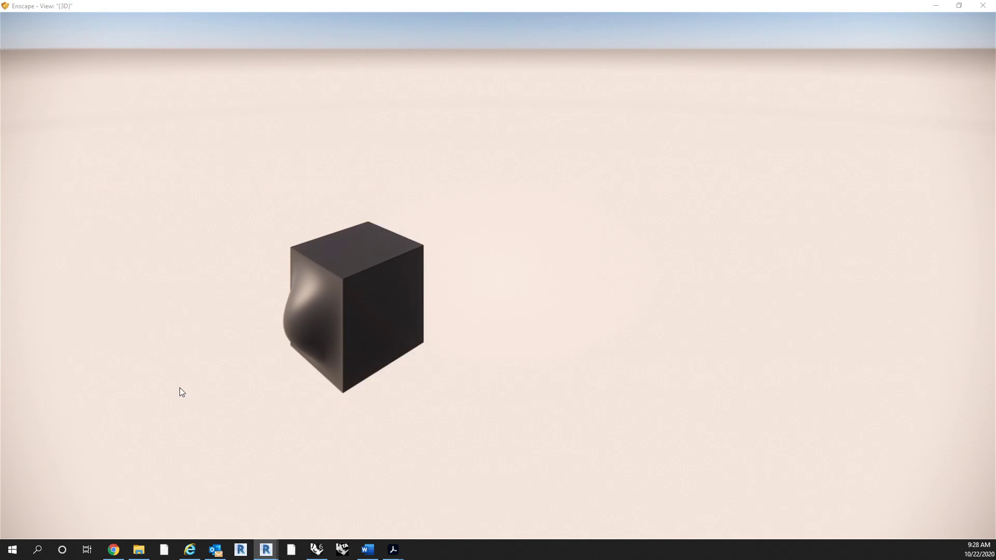
# Return to the Revit model and check the transparent bulging box and the gridded box's bulging wall by selecting each
pyautogui.click(936, 7)
pyautogui.moveTo(478, 440); pyautogui.dragTo(299, 483, button='middle')
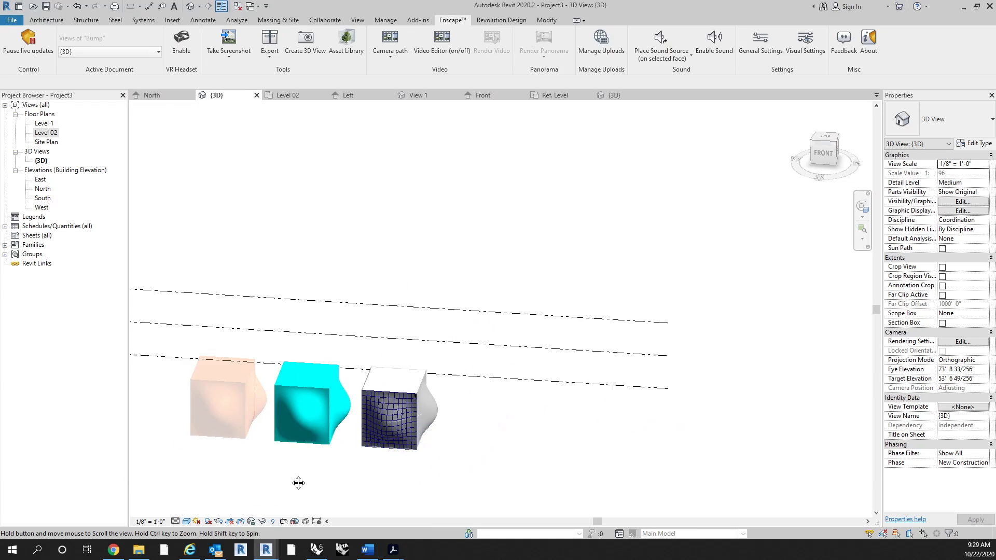
pyautogui.click(262, 451)
pyautogui.moveTo(262, 450); pyautogui.dragTo(444, 392, button='middle')
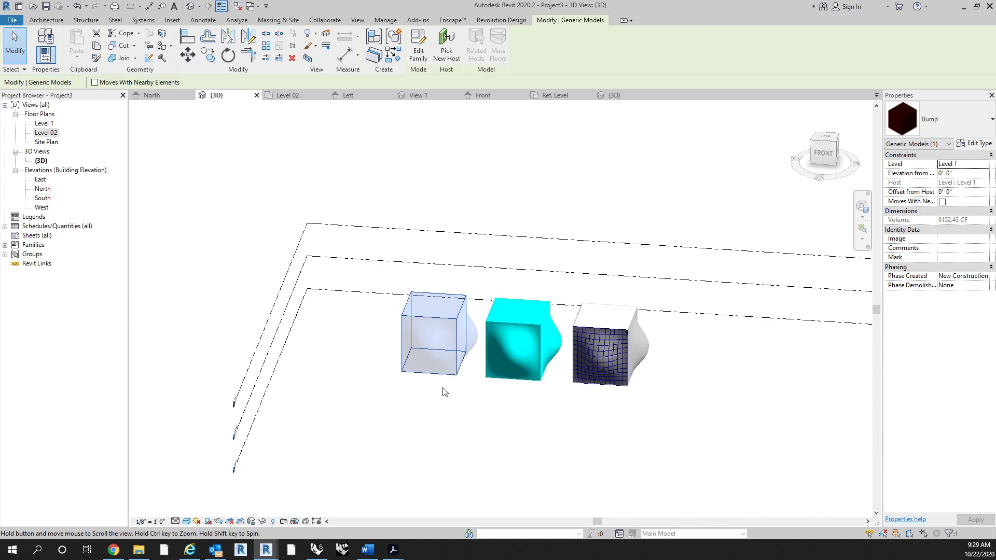
pyautogui.scroll(4, 446, 397)
pyautogui.click(402, 414)
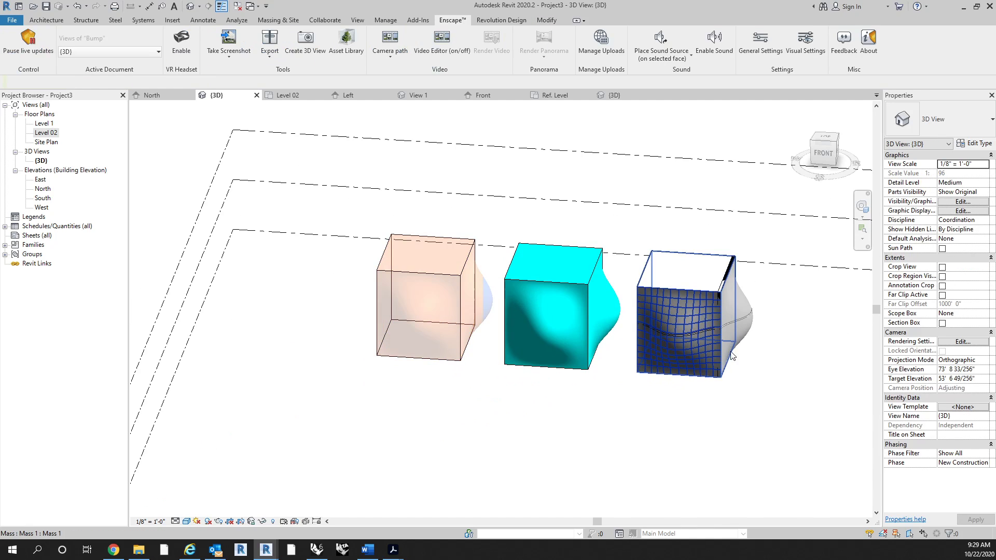
pyautogui.moveTo(732, 356); pyautogui.dragTo(692, 314, button='middle')
pyautogui.click(688, 313)
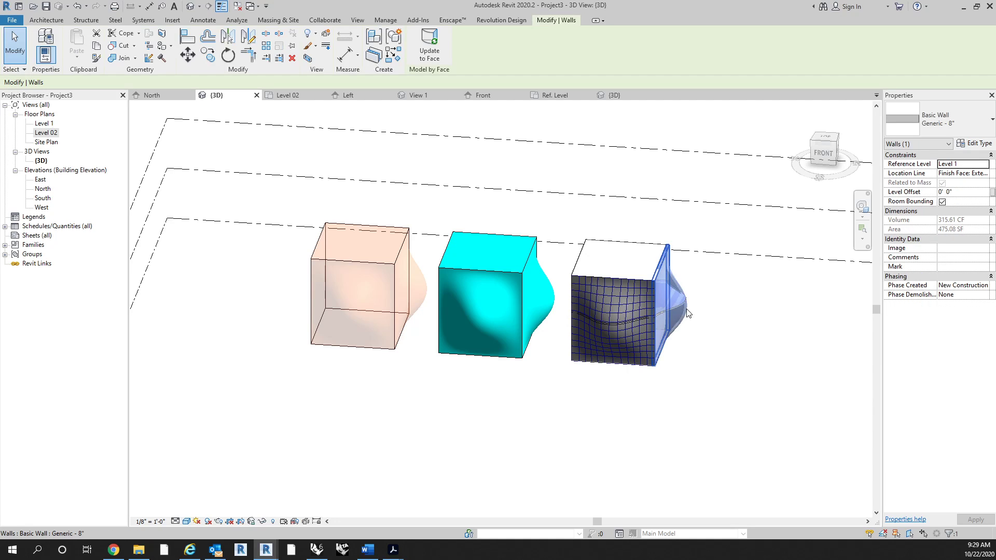
pyautogui.click(654, 367)
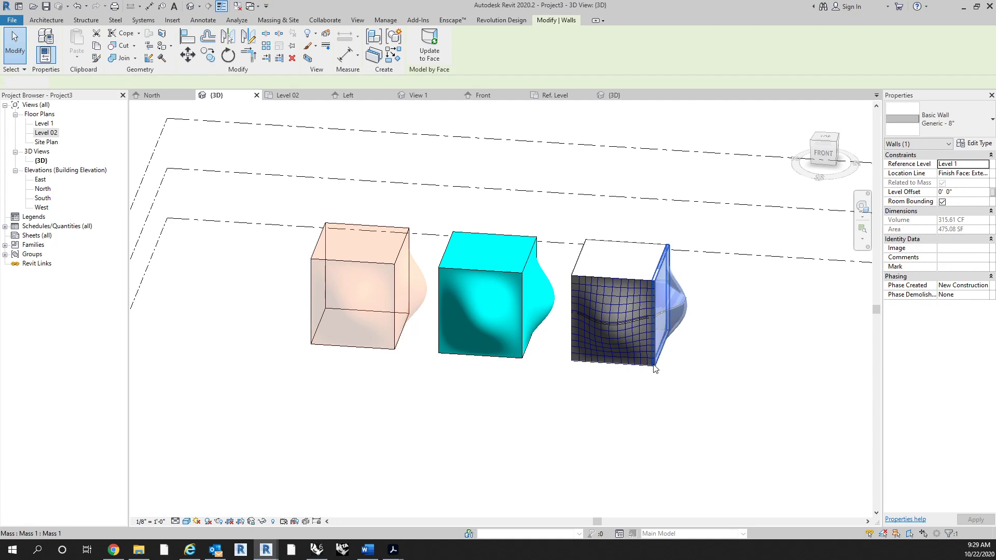
pyautogui.moveTo(274, 553)
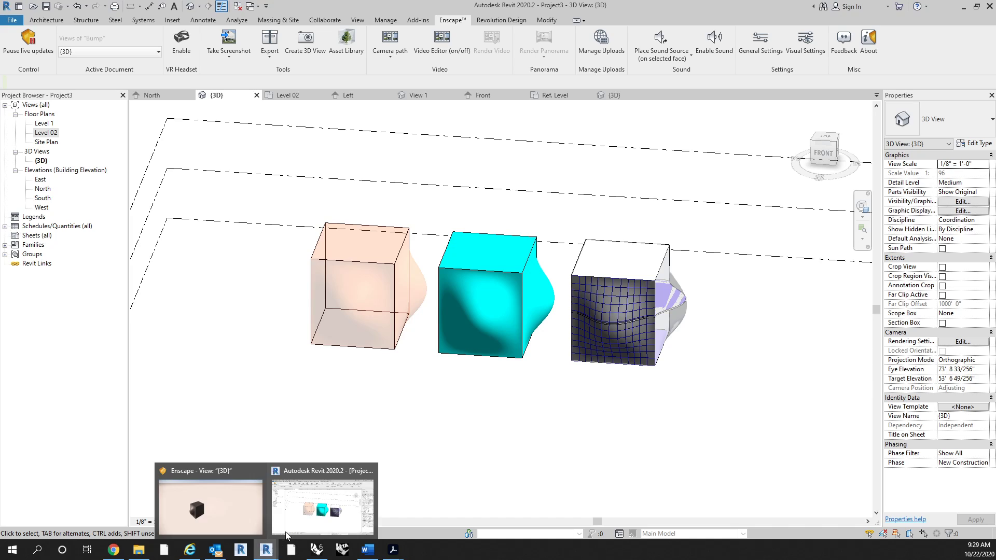
# Switch to Enscape and view the rendered box from its bulging sides
pyautogui.click(237, 515)
pyautogui.press('a')
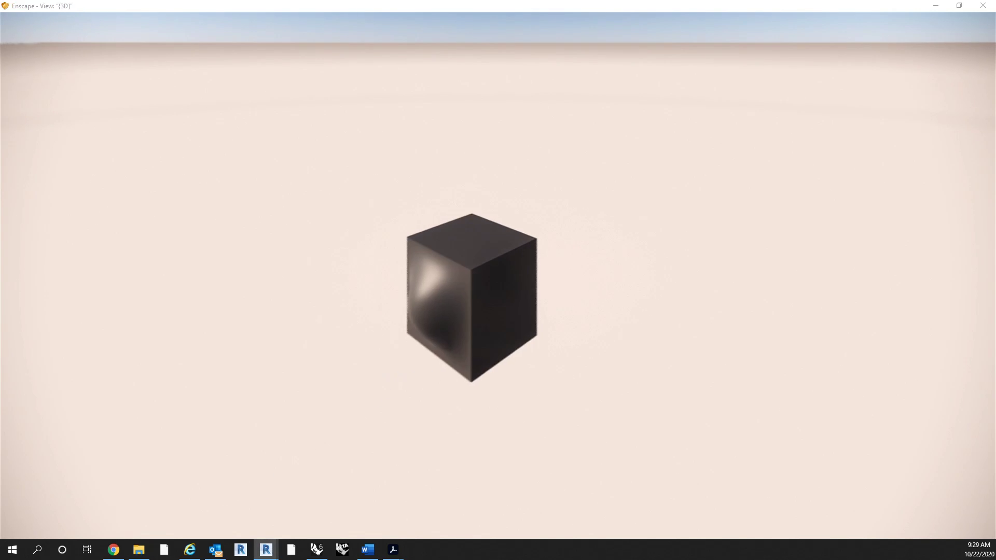
pyautogui.press('a')
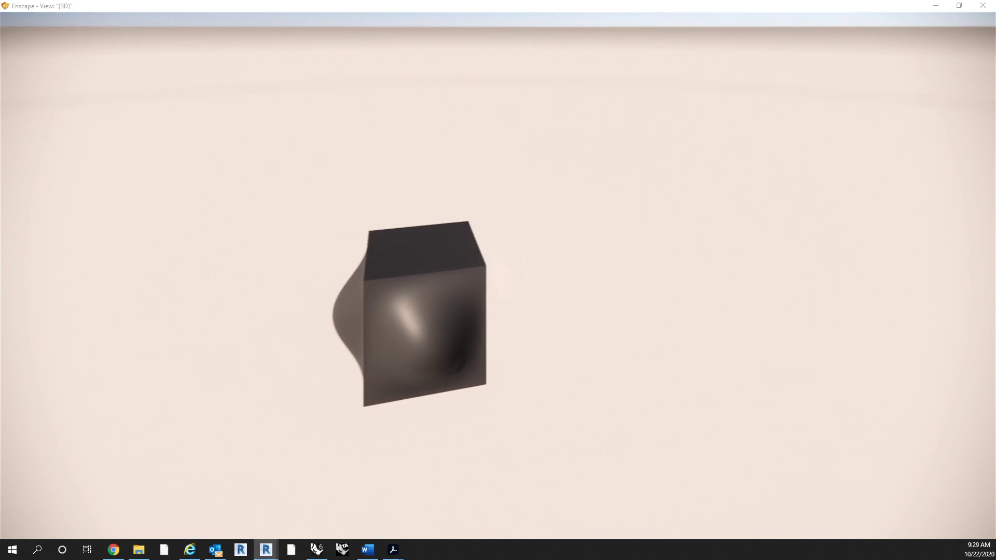
pyautogui.moveTo(721, 375); pyautogui.dragTo(764, 382)
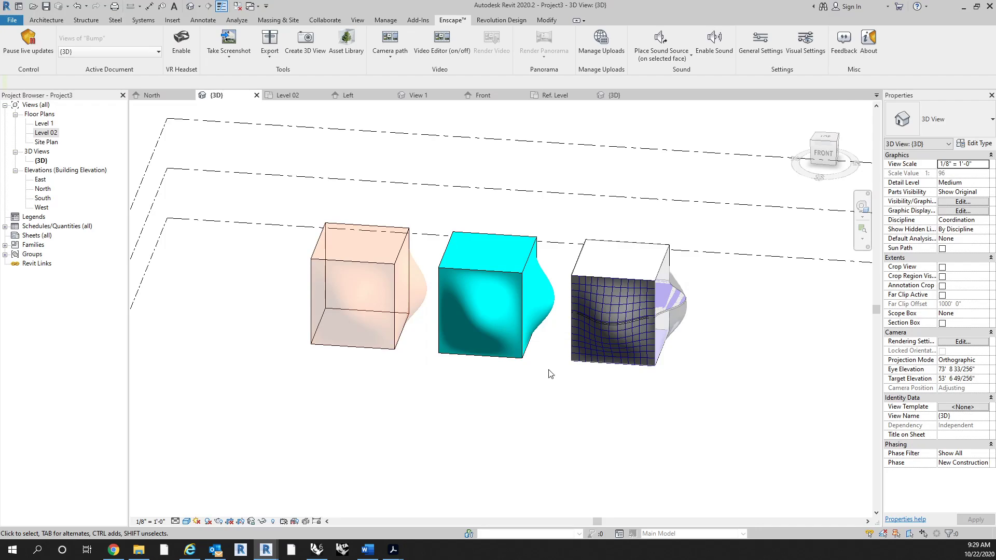
# Turn on the Mass category in the visibility/graphic overrides of the Revit {3D} view
pyautogui.moveTo(747, 351); pyautogui.dragTo(679, 358, button='middle')
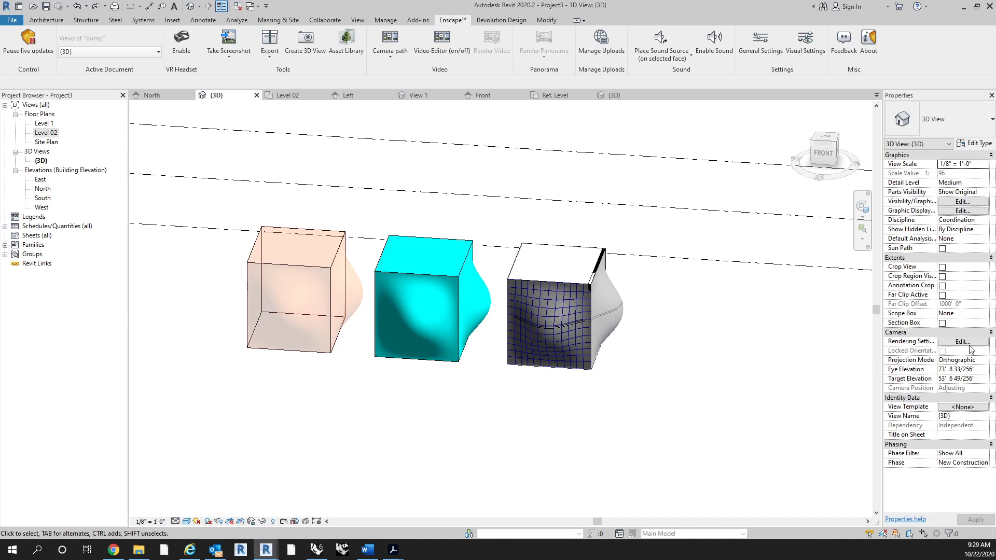
pyautogui.click(972, 203)
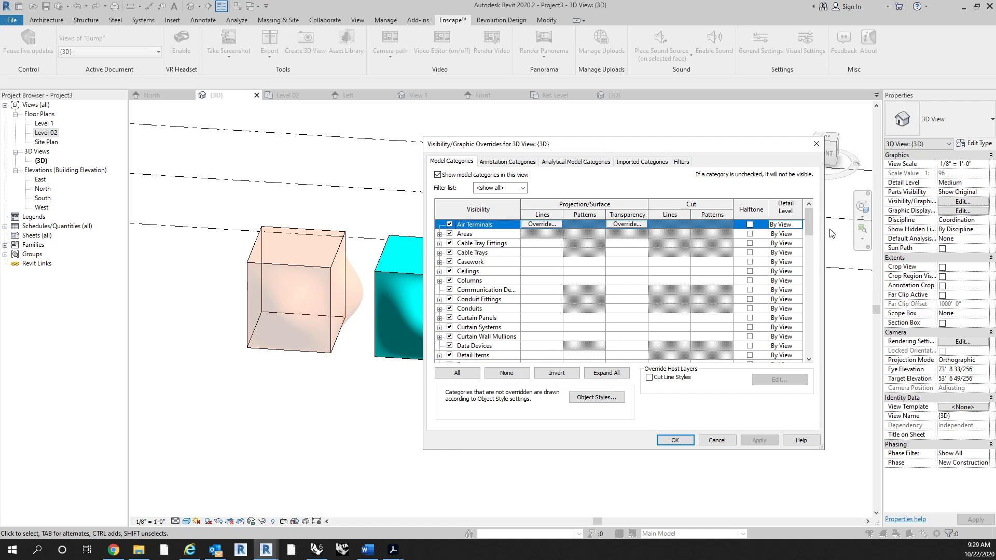
pyautogui.moveTo(812, 228); pyautogui.dragTo(803, 291)
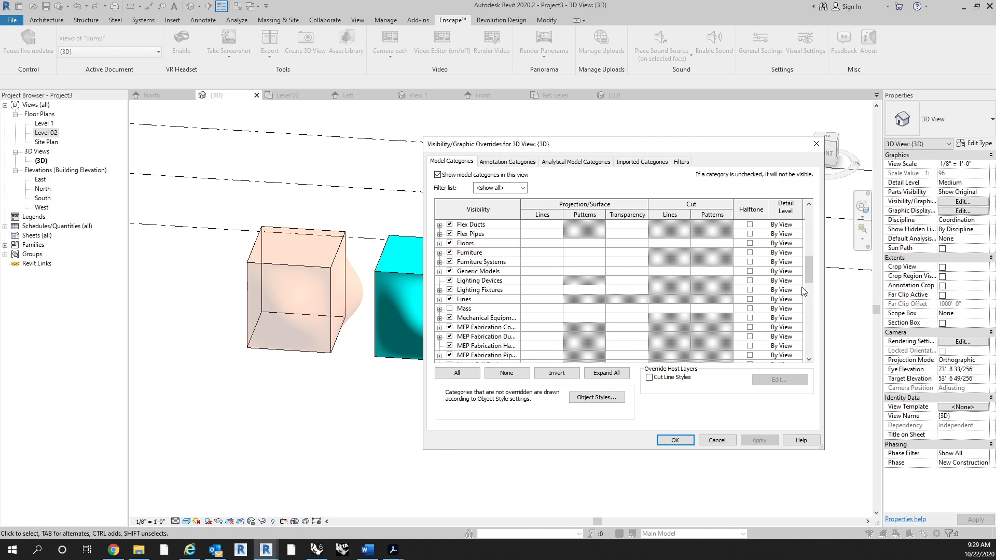
pyautogui.click(450, 309)
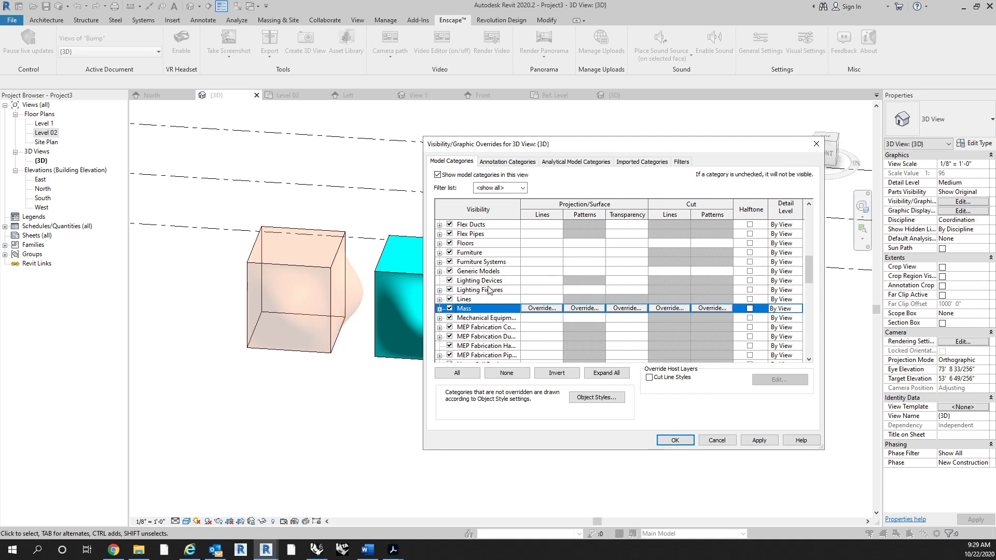
pyautogui.click(674, 440)
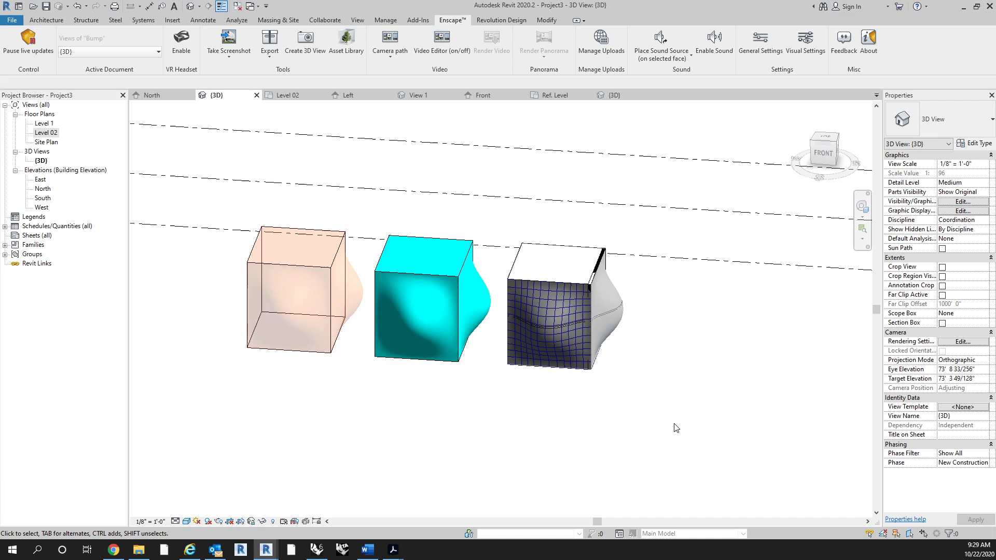
# Check the box in Enscape with the Mass category turned on, and return to the Revit model
pyautogui.keyDown('shift'); pyautogui.moveTo(660, 429); pyautogui.dragTo(629, 395, button='middle'); pyautogui.keyUp('shift')
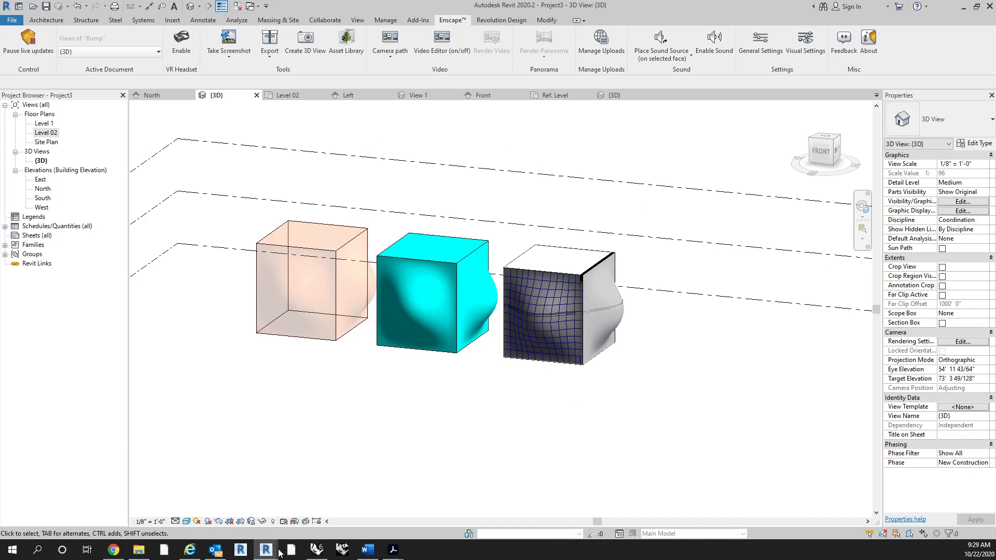
pyautogui.moveTo(265, 551)
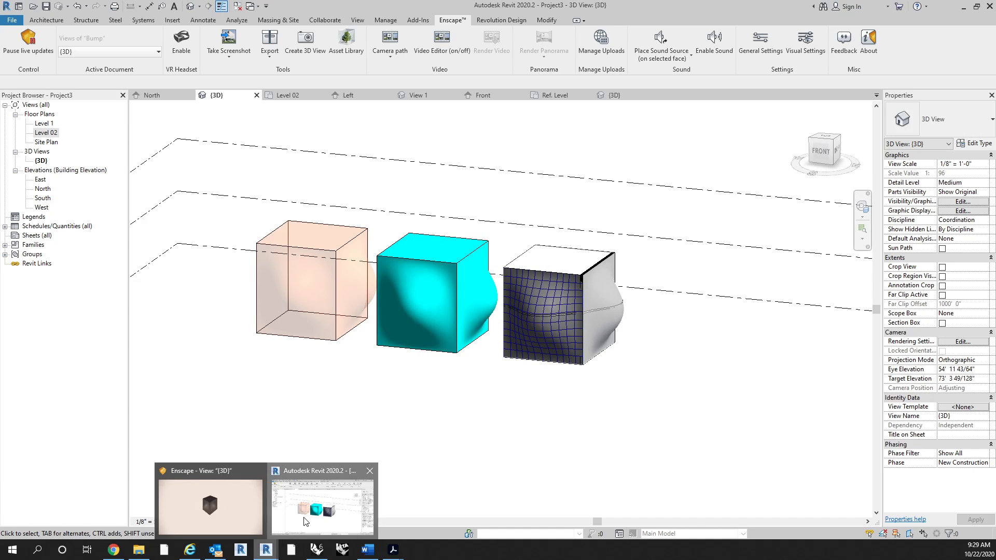
pyautogui.click(206, 506)
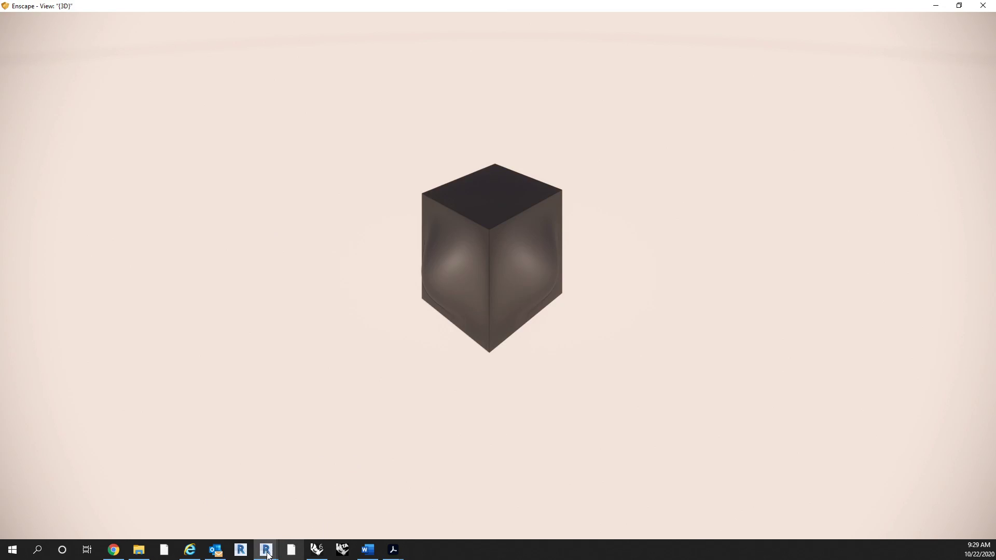
pyautogui.moveTo(267, 554)
pyautogui.click(286, 525)
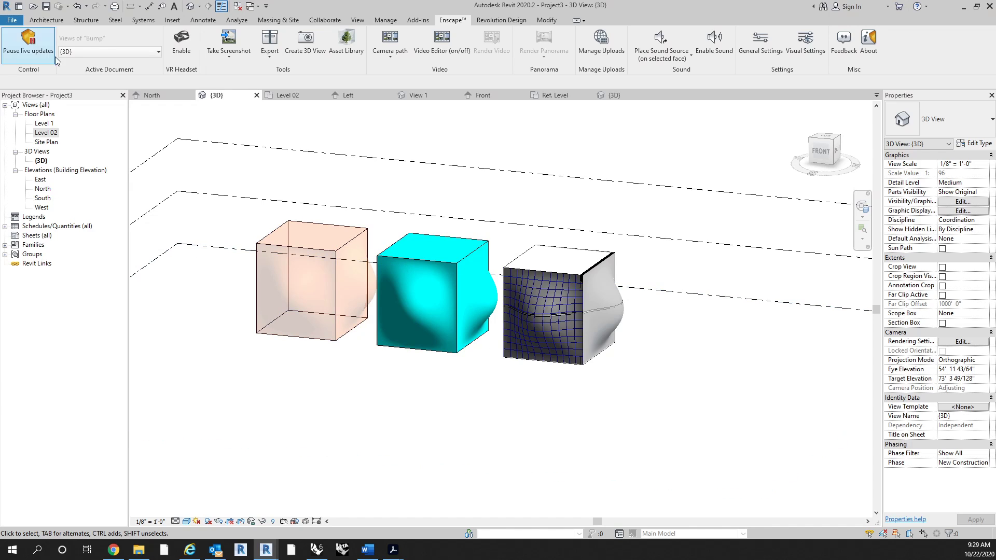
# Create a rectangular 4" Concrete Slab floor on Level 1, about 242' by 193', surrounding the three boxes
pyautogui.moveTo(511, 333); pyautogui.dragTo(542, 321, button='middle')
pyautogui.scroll(-3, 542, 321)
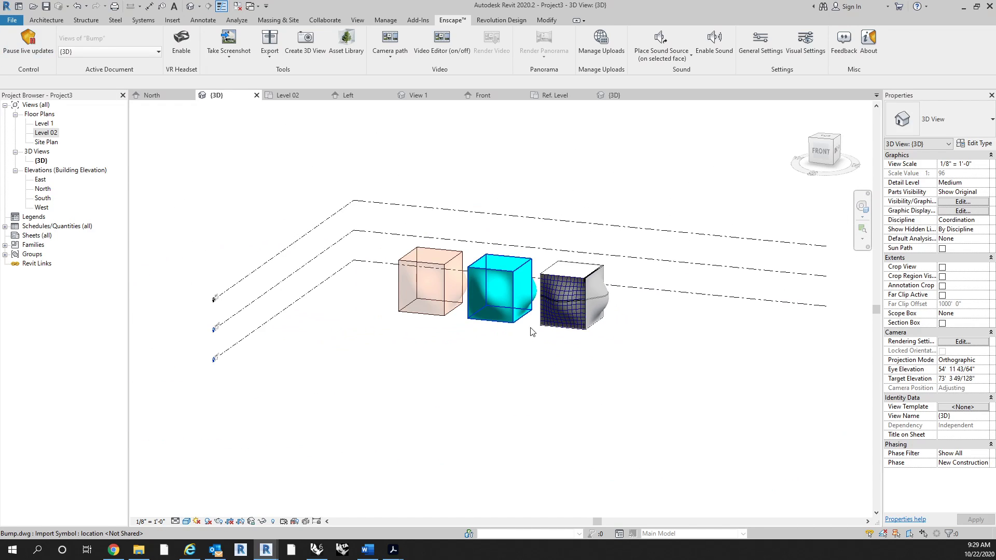
pyautogui.click(596, 312)
pyautogui.click(590, 378)
pyautogui.keyDown('shift'); pyautogui.moveTo(545, 396); pyautogui.dragTo(536, 425, button='middle'); pyautogui.keyUp('shift')
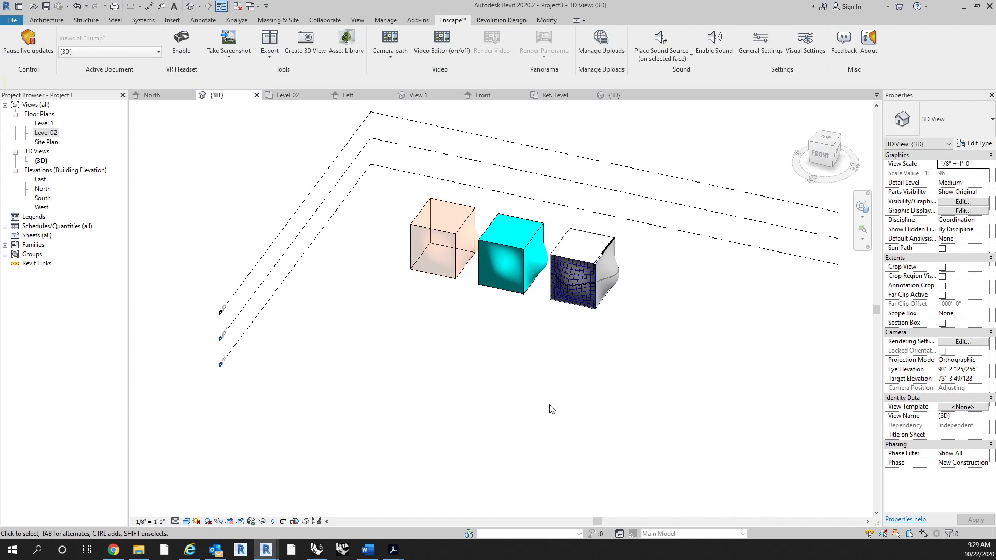
pyautogui.click(48, 20)
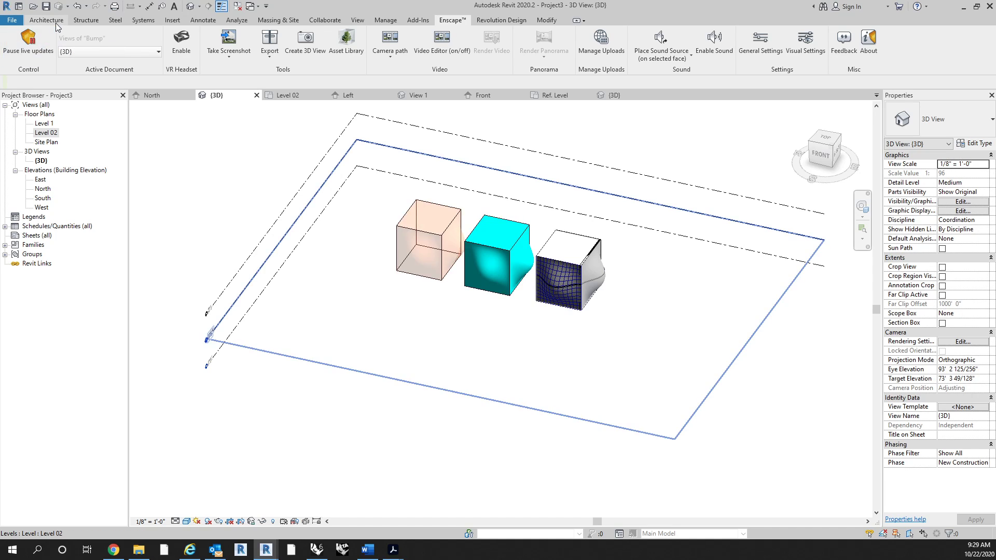
pyautogui.click(239, 46)
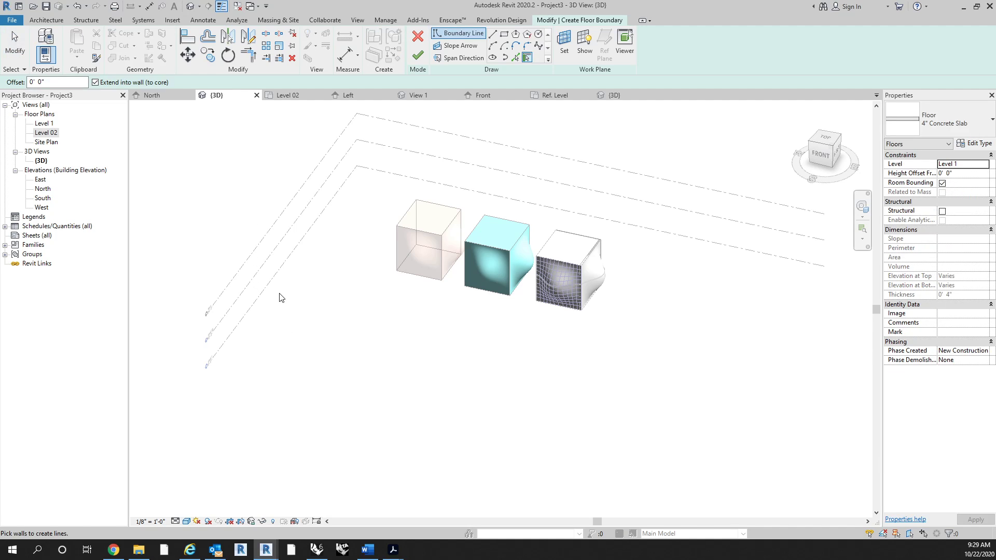
pyautogui.click(504, 34)
pyautogui.click(341, 116)
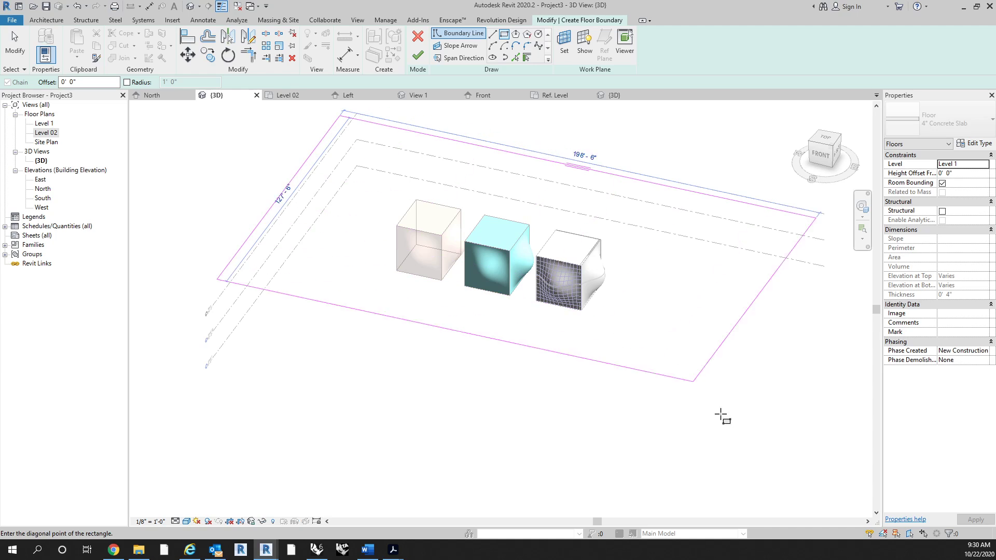
pyautogui.click(732, 490)
pyautogui.click(418, 56)
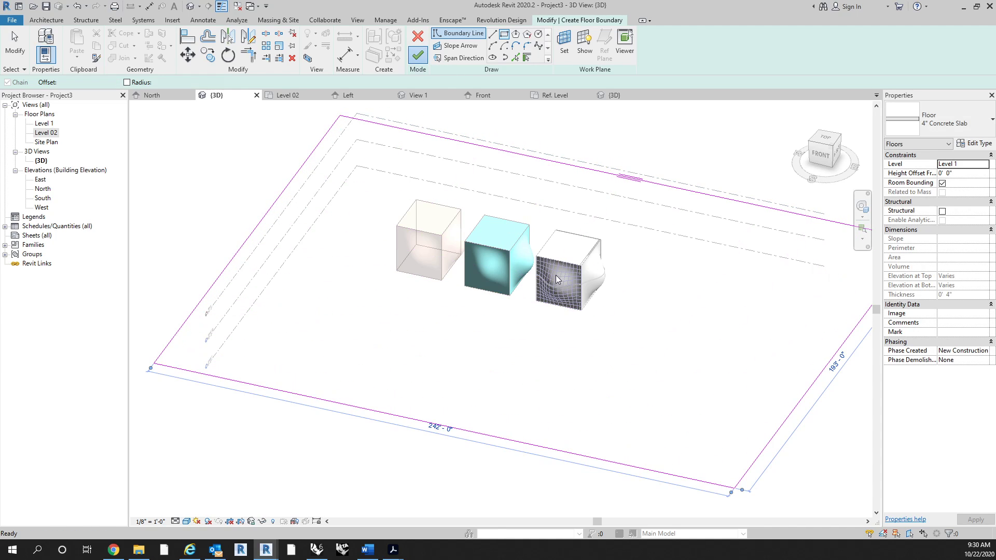
# Complete the rectangular floor sketch on Level 1
pyautogui.press('Escape')
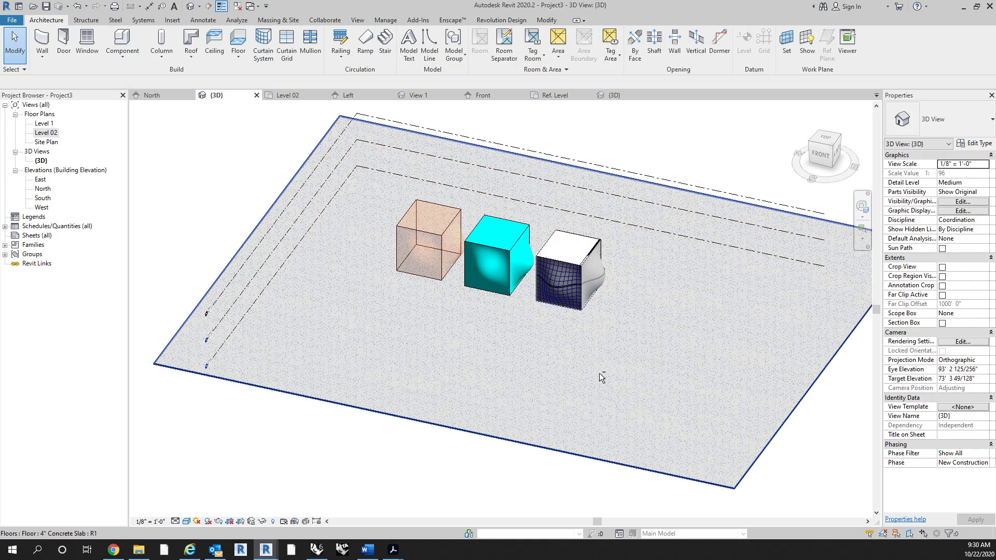
pyautogui.keyDown('shift'); pyautogui.moveTo(601, 373); pyautogui.dragTo(618, 318, button='middle'); pyautogui.keyUp('shift')
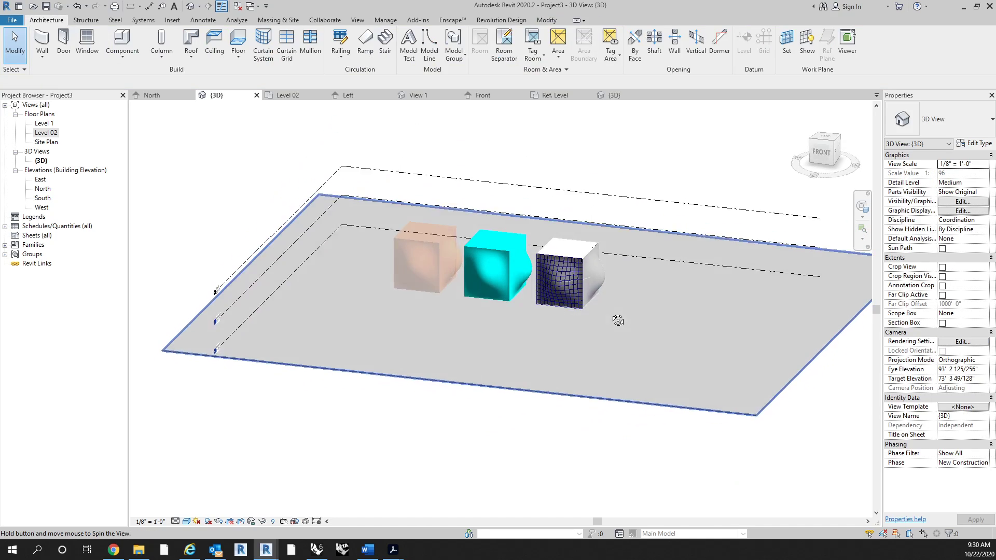
pyautogui.click(452, 20)
pyautogui.scroll(2, 516, 339)
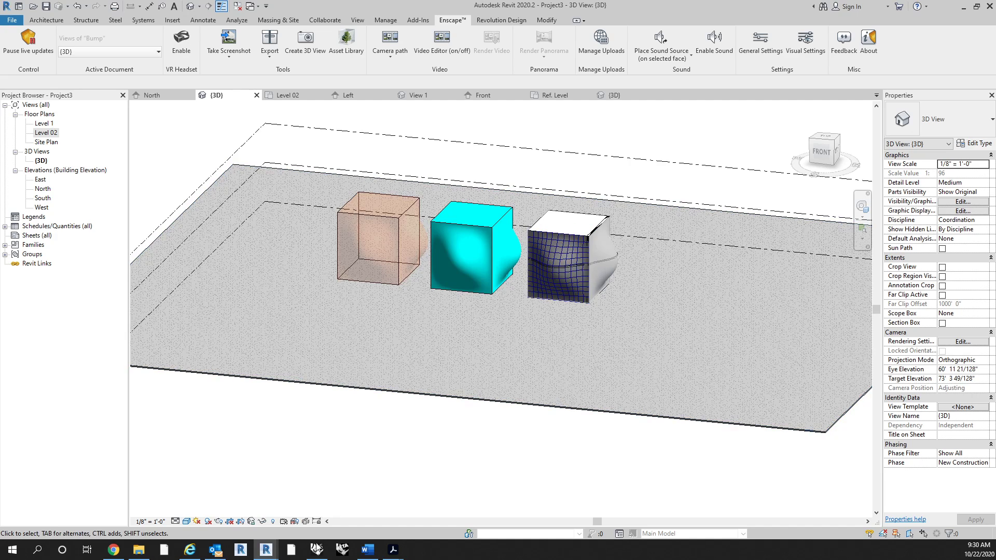
# Switch to the Enscape window, look down at the rendered box and the ground around it, and close Enscape
pyautogui.moveTo(270, 551)
pyautogui.click(228, 516)
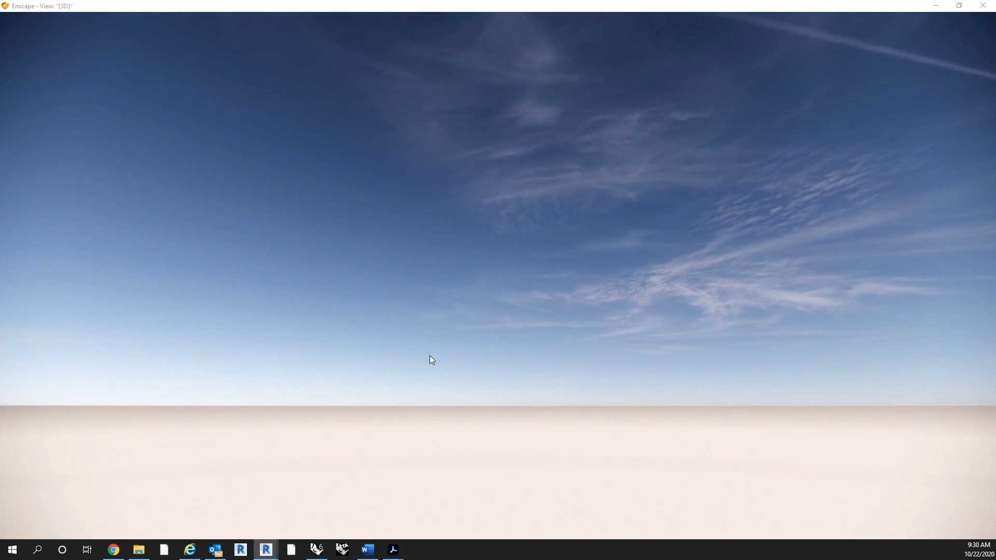
pyautogui.moveTo(429, 356); pyautogui.dragTo(389, 462)
pyautogui.moveTo(374, 325); pyautogui.dragTo(302, 363)
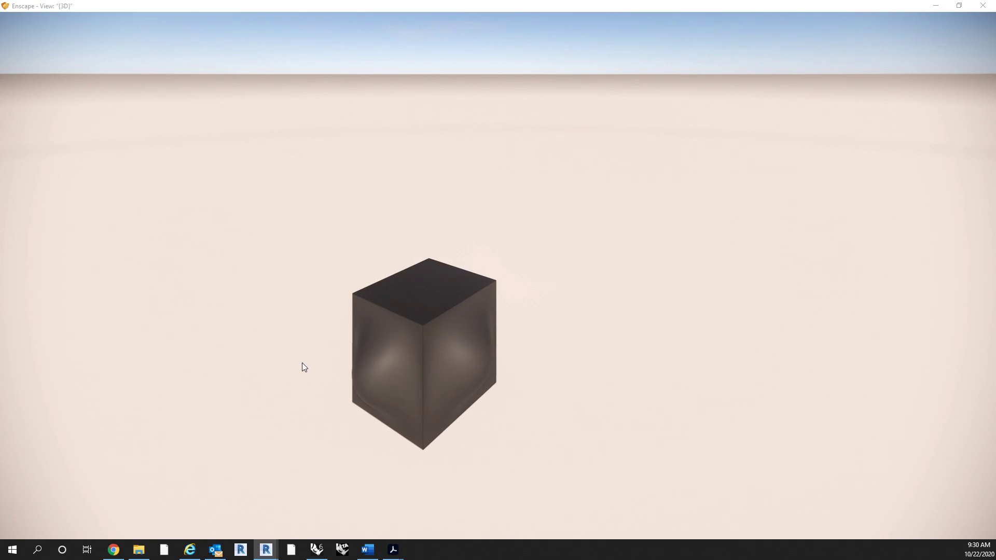
pyautogui.click(983, 6)
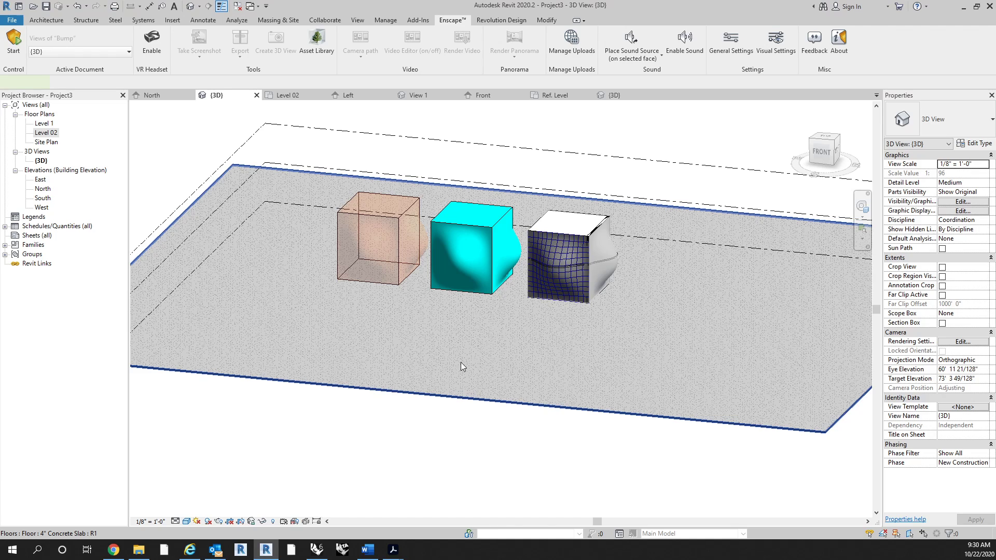
# Change the floor under the boxes to the Generic - 12" type
pyautogui.click(461, 362)
pyautogui.click(939, 124)
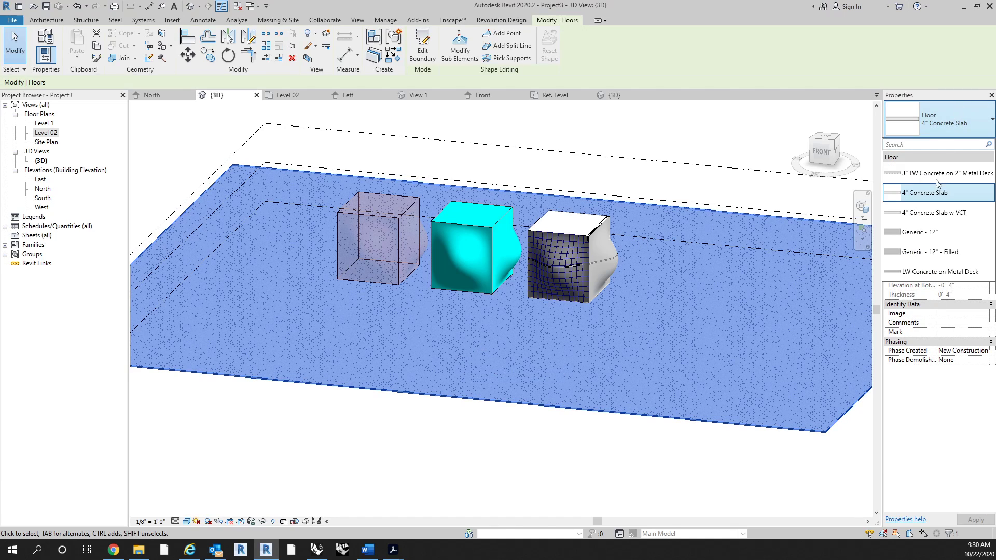
pyautogui.click(929, 232)
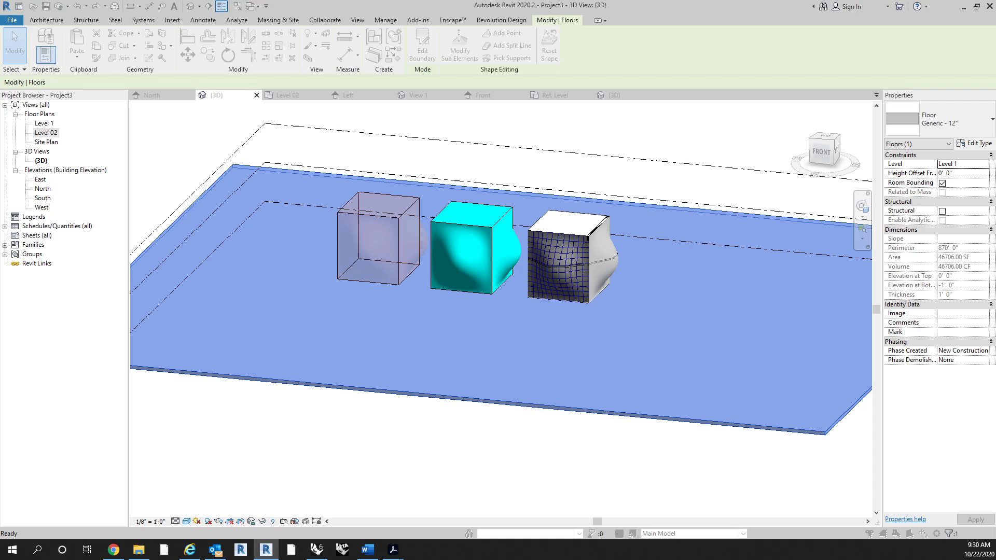
# Edit the structure of the Generic - 12" floor type and choose Interior Floors as its layer material
pyautogui.click(974, 143)
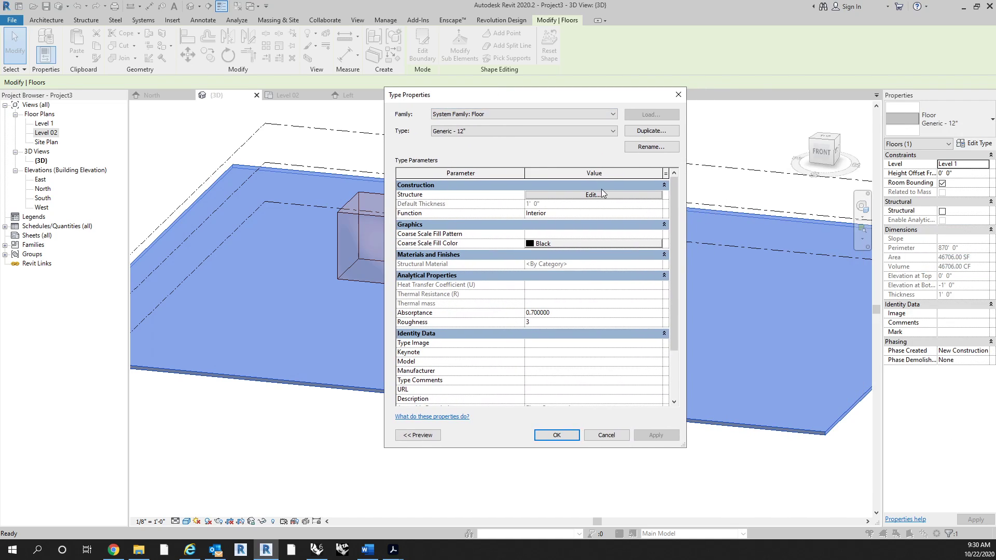
pyautogui.click(602, 189)
pyautogui.click(600, 194)
pyautogui.click(602, 185)
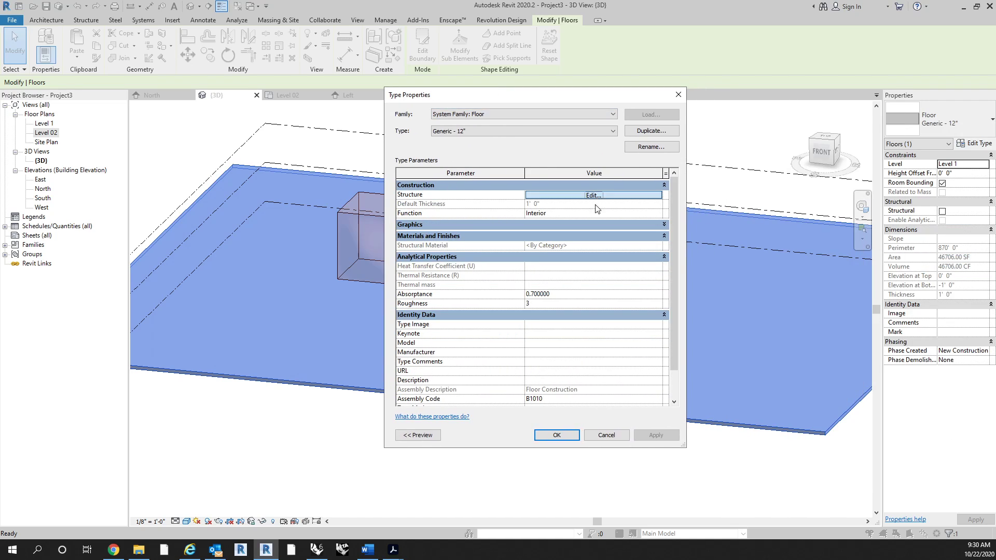
pyautogui.click(595, 195)
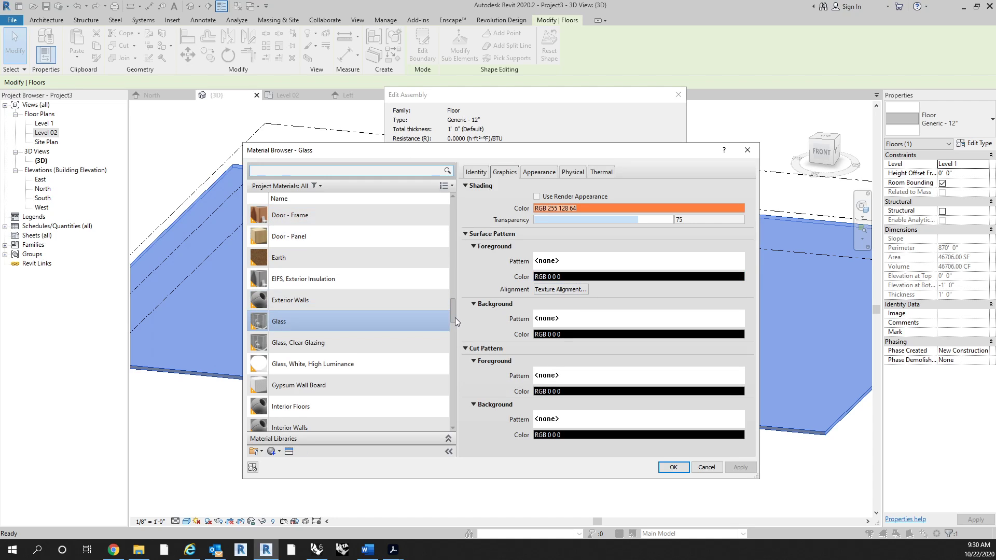
pyautogui.moveTo(455, 318); pyautogui.dragTo(454, 390)
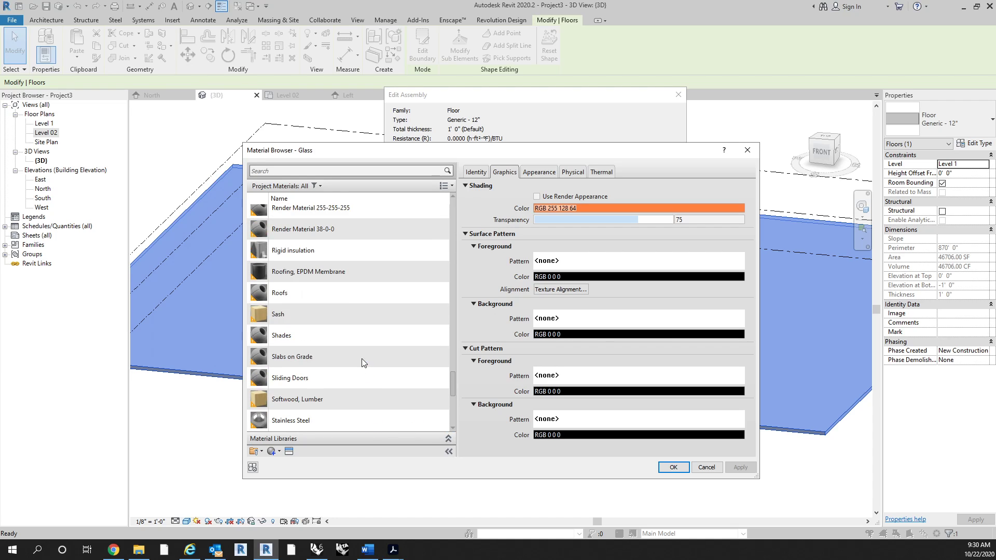
pyautogui.scroll(5, 345, 337)
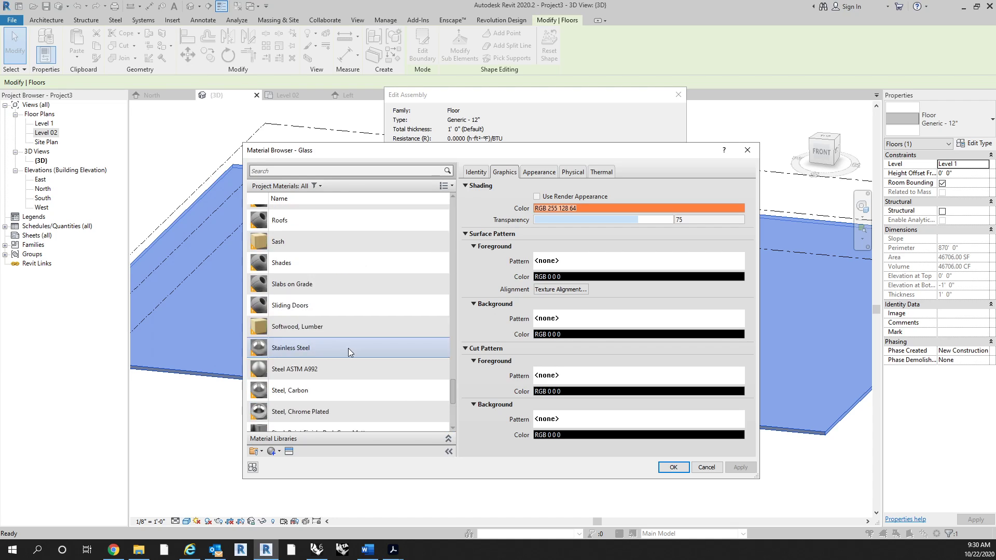
pyautogui.scroll(1, 355, 344)
pyautogui.scroll(-2, 354, 341)
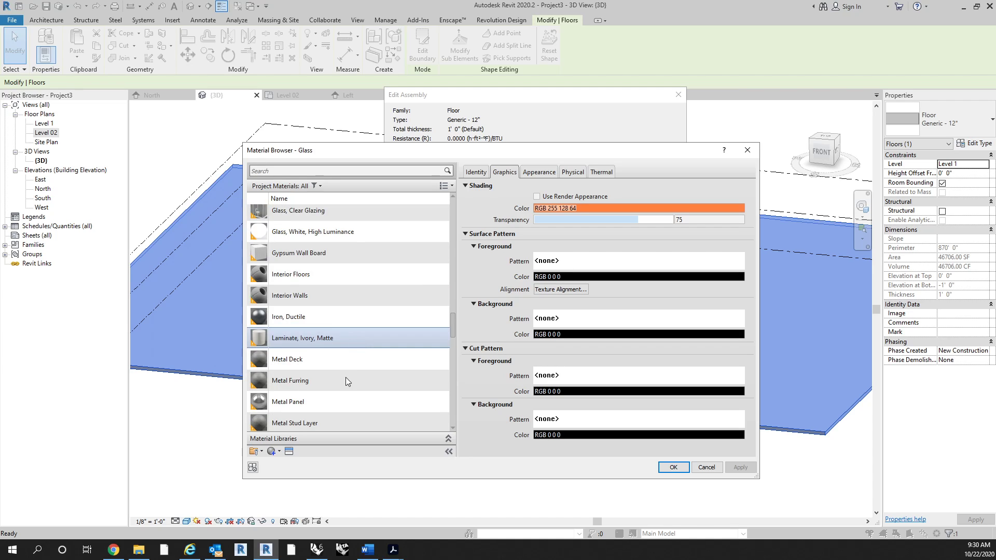
pyautogui.click(329, 274)
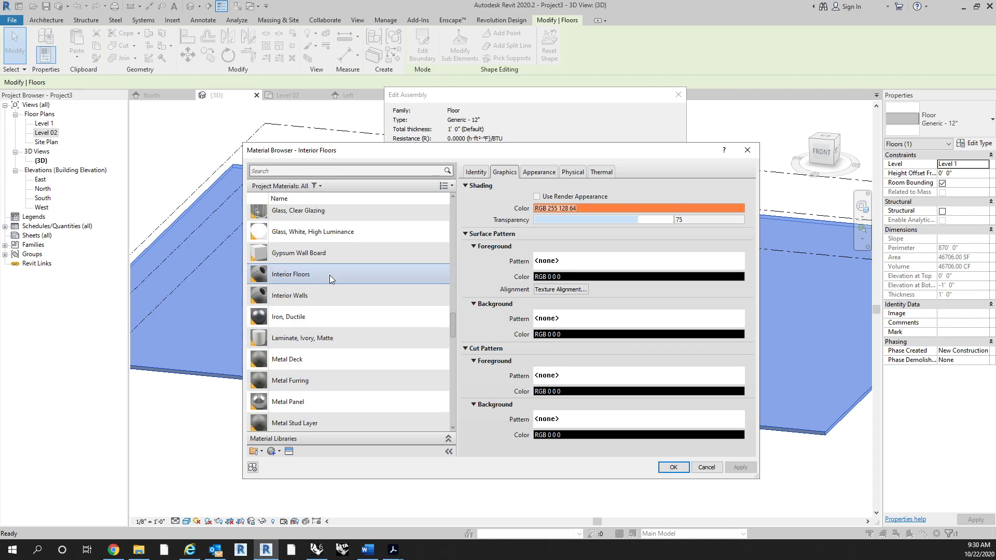
# Set the shading color of the Interior Floors material to near-white, RGB 253-253-255
pyautogui.click(598, 208)
pyautogui.moveTo(618, 257); pyautogui.dragTo(615, 238)
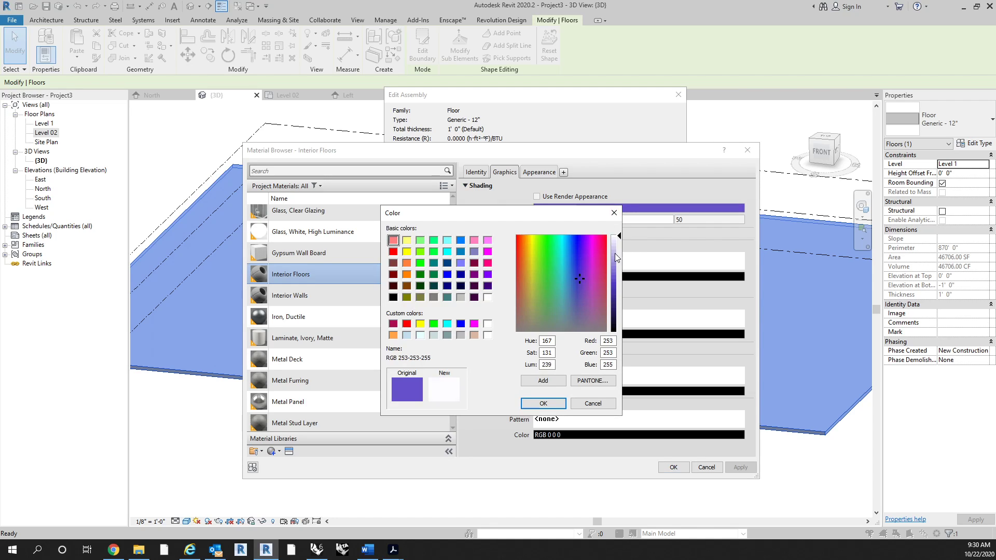
pyautogui.click(543, 404)
# Set the appearance color of Interior Floors to white, RGB 255 255 255, and apply the material to the floor type
pyautogui.click(539, 173)
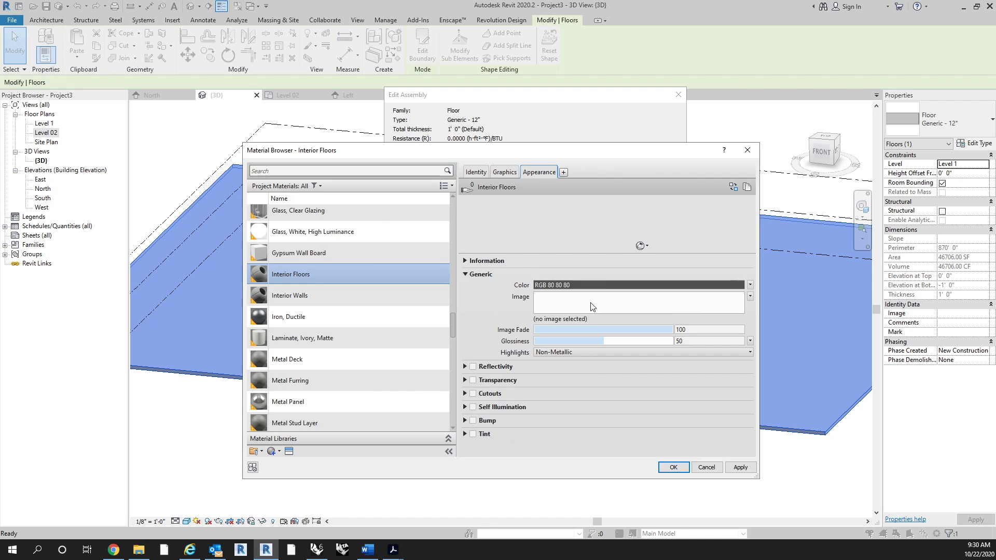
pyautogui.click(604, 285)
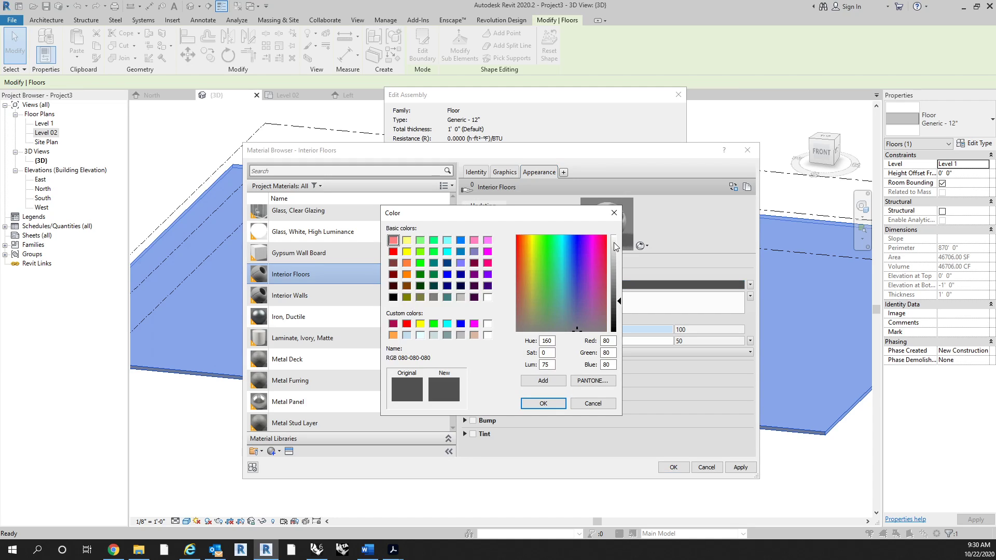
pyautogui.moveTo(614, 242); pyautogui.dragTo(619, 227)
pyautogui.click(552, 405)
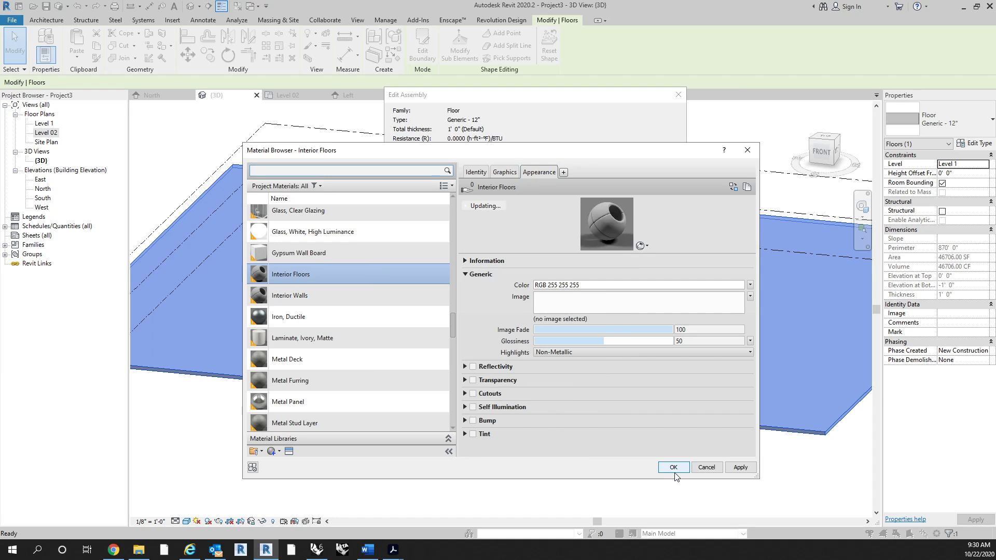
pyautogui.click(674, 468)
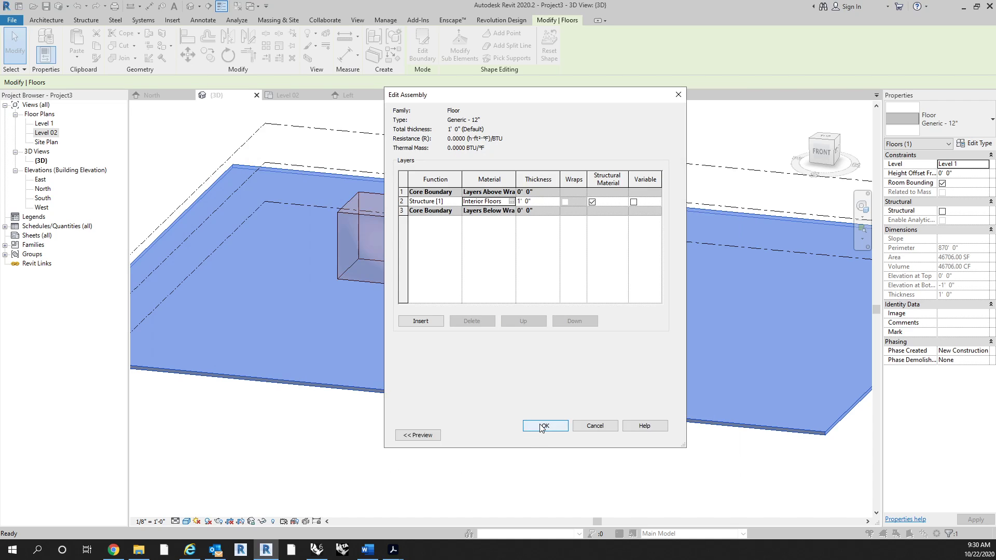
pyautogui.click(541, 429)
pyautogui.click(556, 435)
pyautogui.click(508, 451)
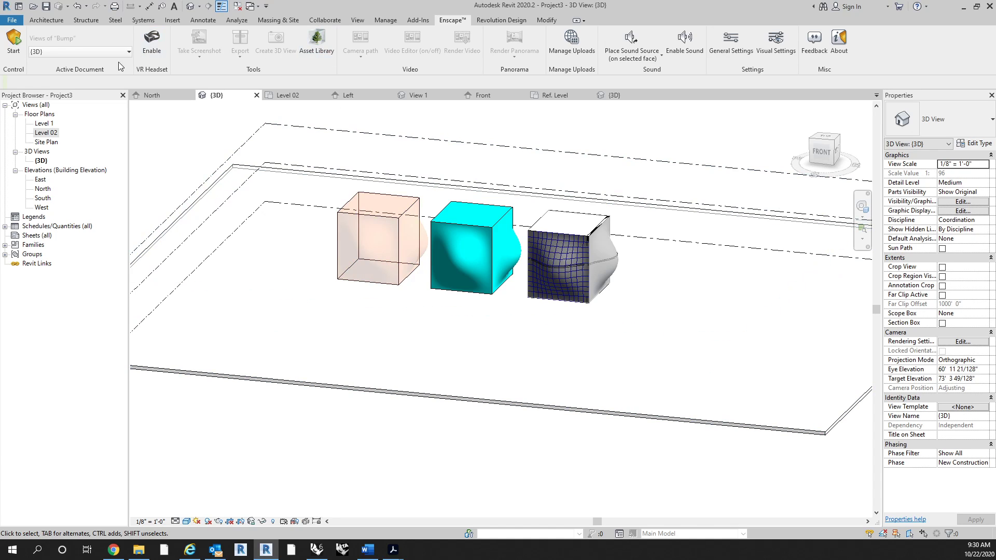
# Create a perspective camera view from the Level 1 plan, placed near the floor's southeast corner and aimed northwest across the boxes
pyautogui.doubleClick(48, 125)
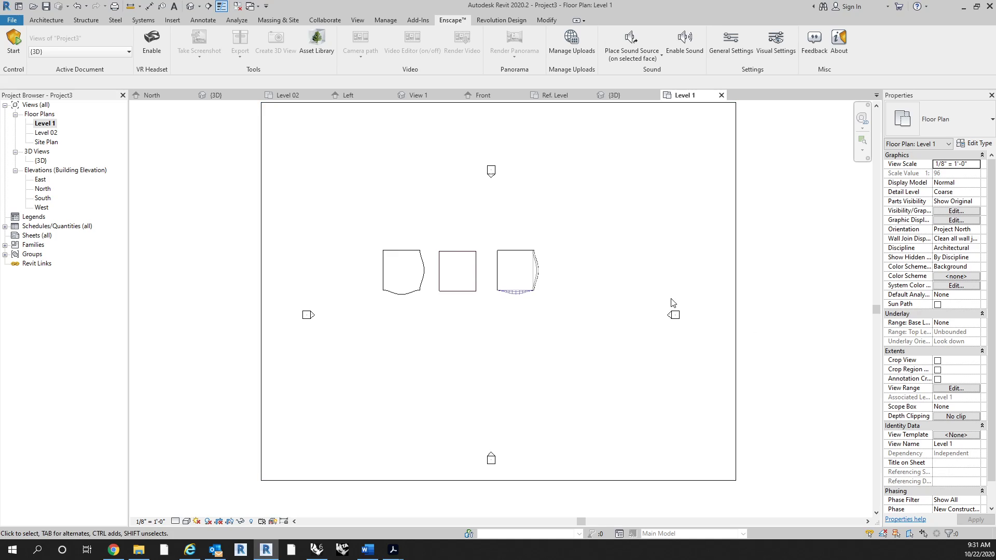
pyautogui.click(357, 21)
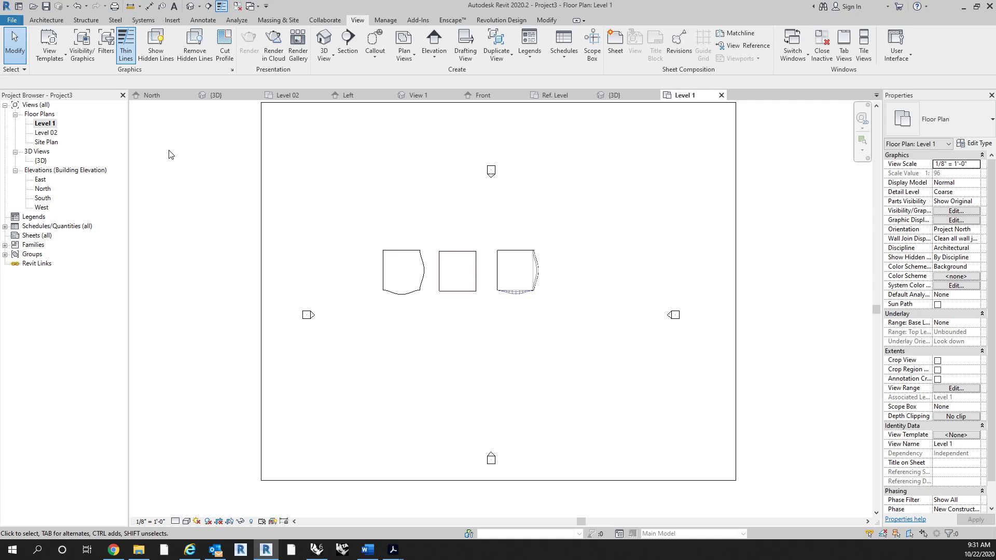
pyautogui.click(329, 57)
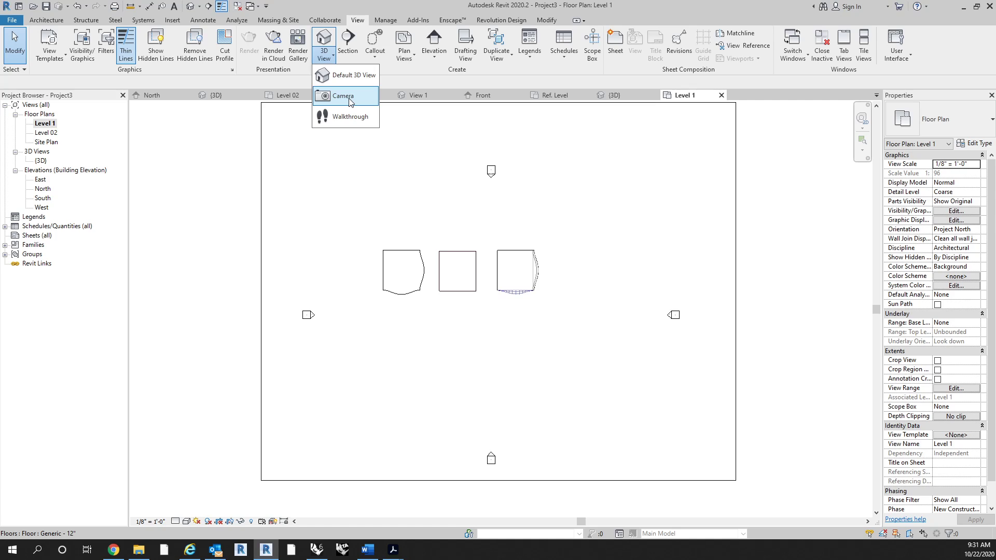
pyautogui.click(343, 96)
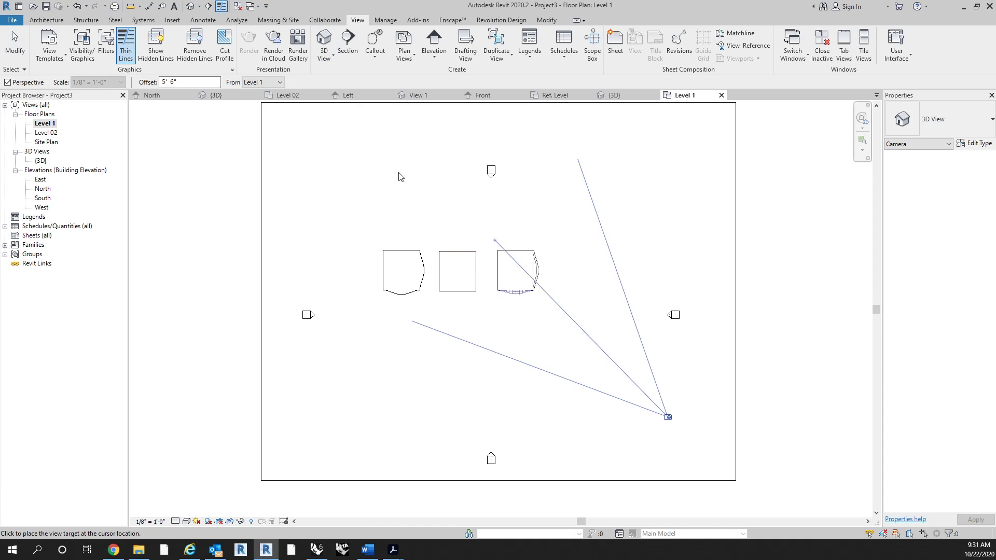
pyautogui.click(327, 138)
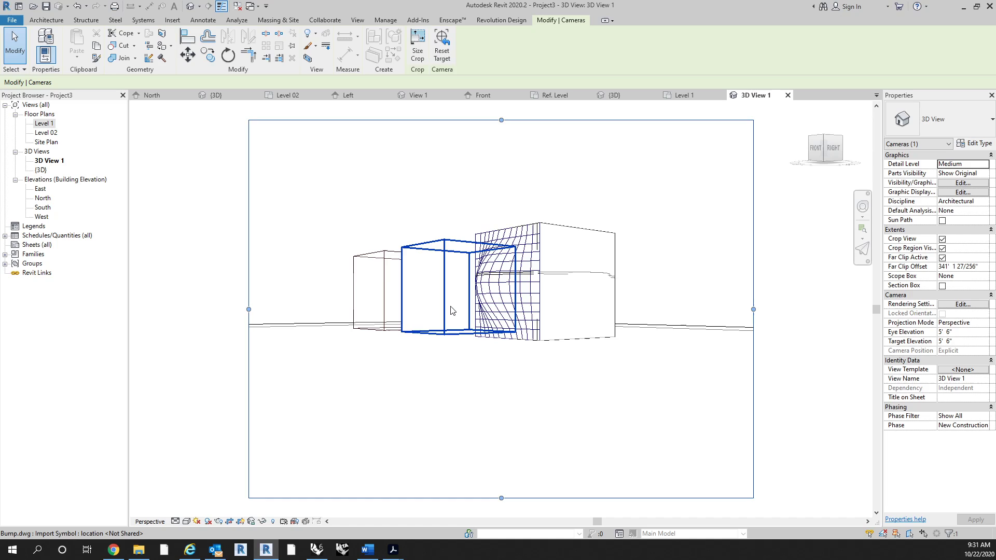
pyautogui.click(702, 383)
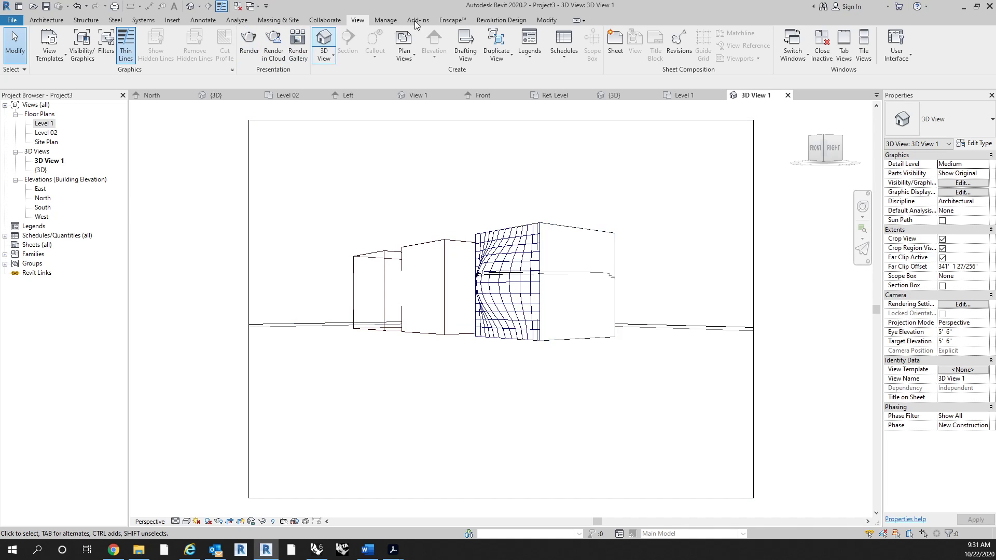
# Start Enscape with 3D View 1 of Project3 as the active view
pyautogui.click(448, 20)
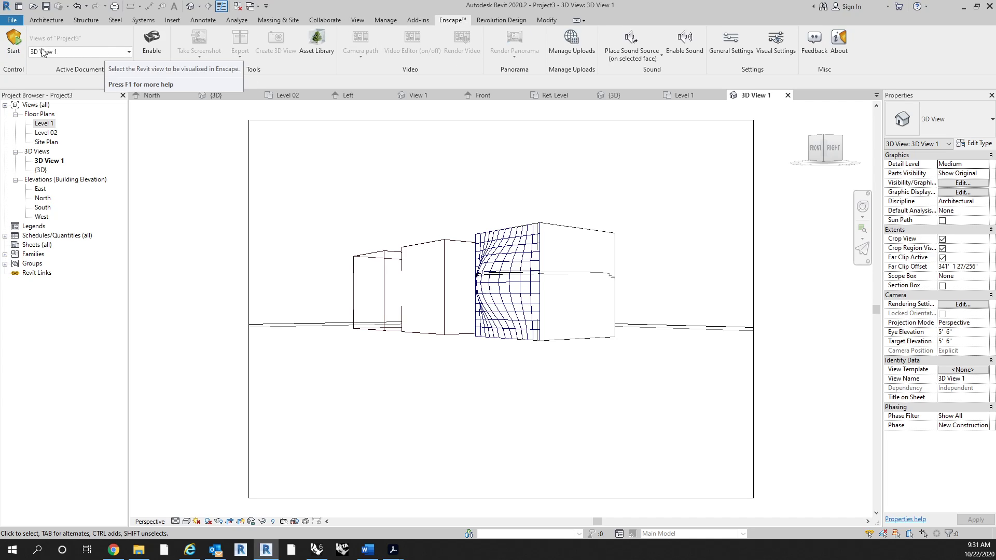
pyautogui.click(94, 56)
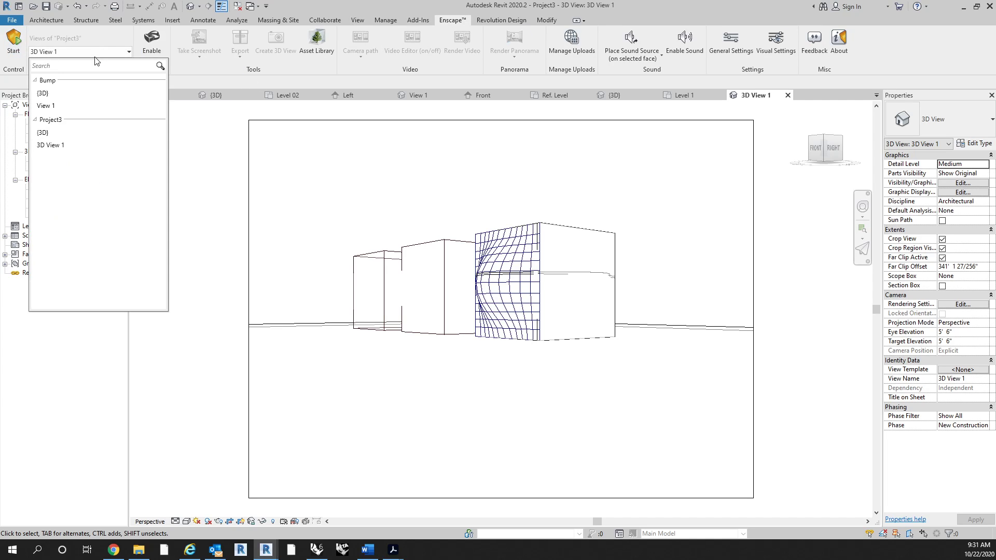
pyautogui.click(94, 55)
pyautogui.click(94, 55)
pyautogui.click(168, 200)
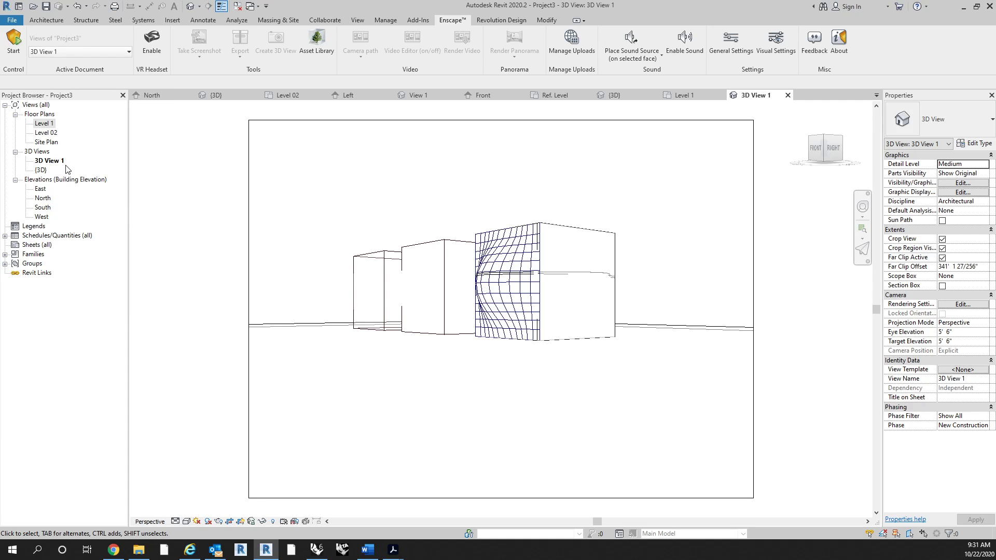
pyautogui.click(13, 50)
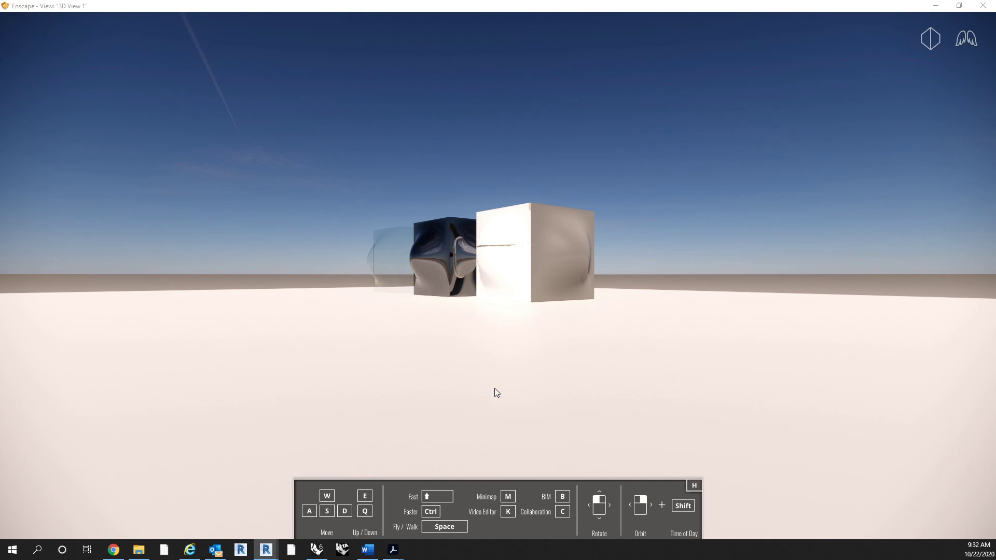
# Move around and closer to the three boxes in Enscape to examine their glass, reflective and white materials
pyautogui.moveTo(494, 388); pyautogui.dragTo(570, 380, button='right')
pyautogui.press('a')
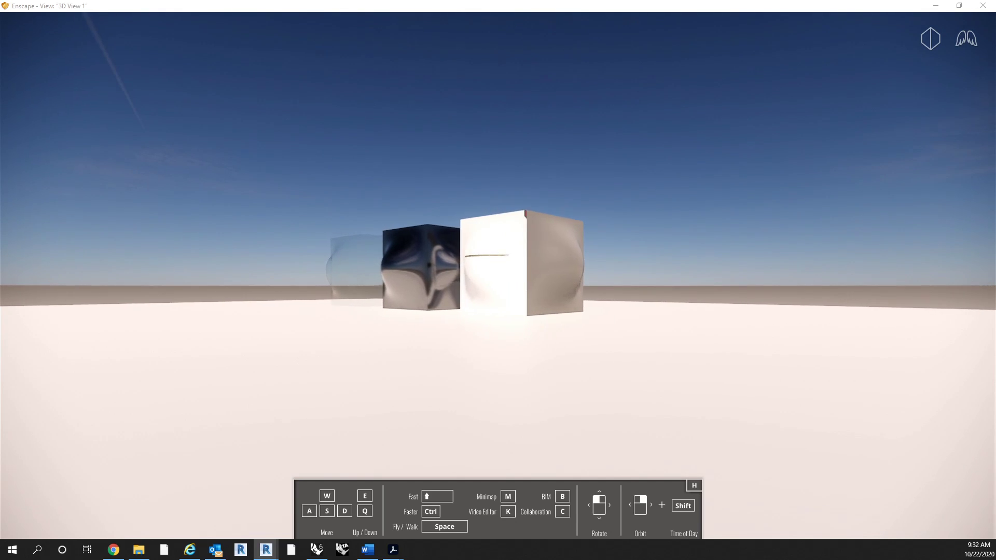
pyautogui.press('w')
pyautogui.moveTo(571, 379); pyautogui.dragTo(643, 378)
pyautogui.press('w')
pyautogui.press('a')
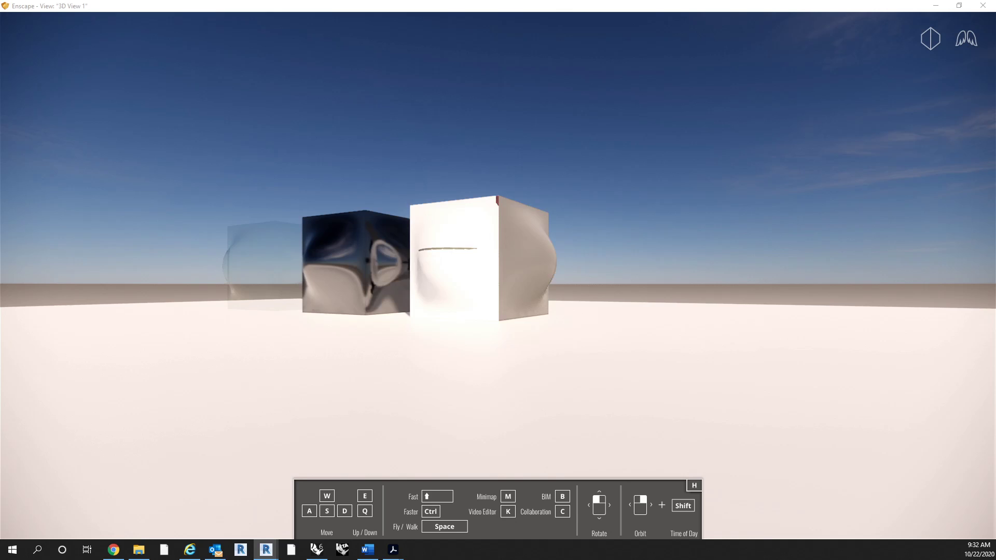
pyautogui.press('a')
pyautogui.press('w')
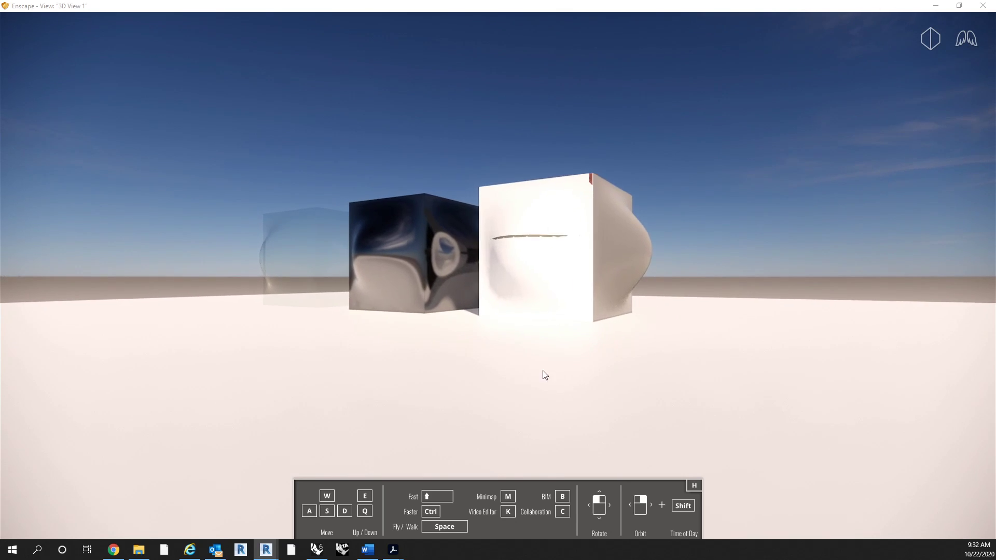
pyautogui.press('a')
pyautogui.moveTo(415, 492); pyautogui.dragTo(437, 498)
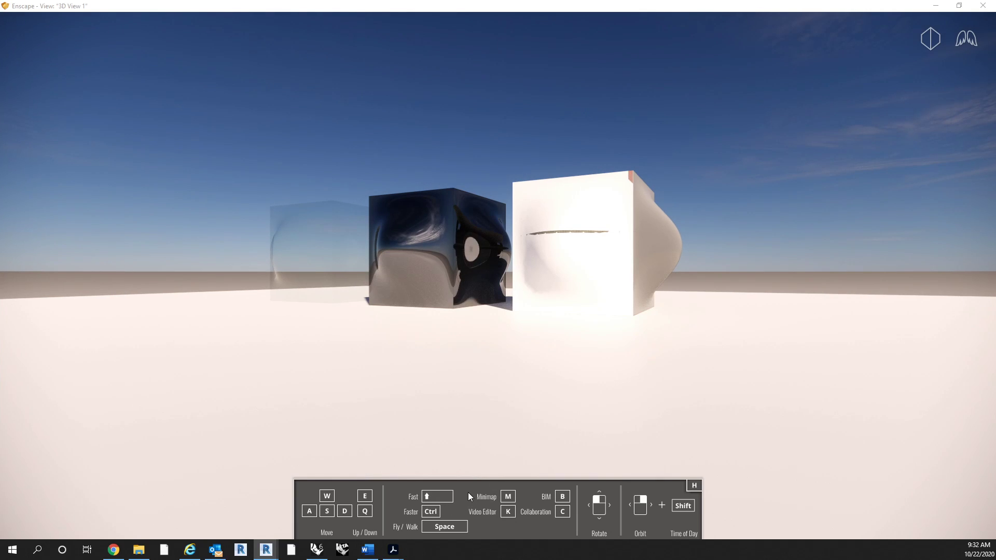
# Move sideways back and forth in front of the three boxes to examine how their reflections and bulging faces change
pyautogui.press('a')
pyautogui.press('a')
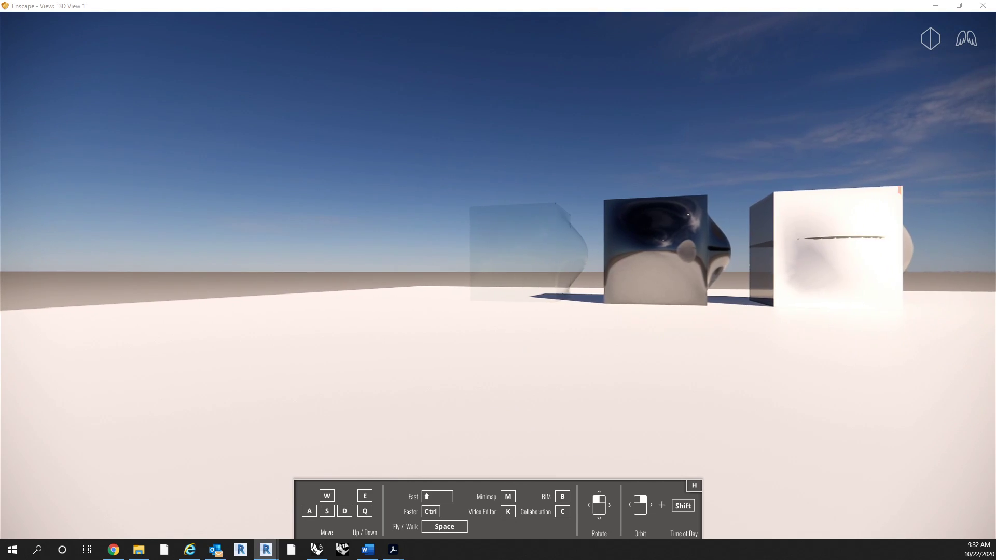
pyautogui.press('d')
pyautogui.press('d')
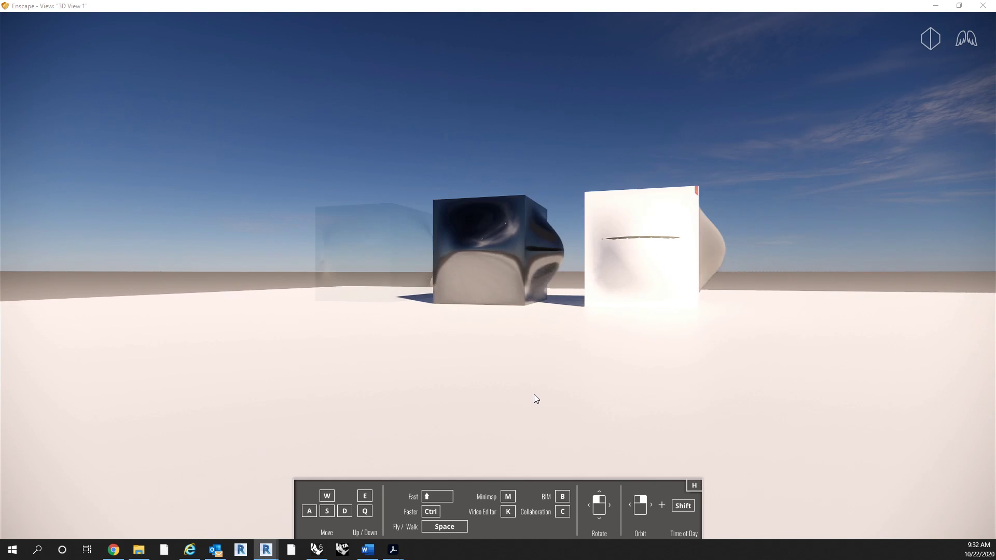
pyautogui.press('w')
pyautogui.moveTo(627, 365); pyautogui.dragTo(550, 349)
pyautogui.press('d')
pyautogui.moveTo(986, 256); pyautogui.dragTo(981, 385)
# Circle to the side of the white box and pull far back from the floor slab to view the whole scene
pyautogui.moveTo(498, 280); pyautogui.dragTo(984, 253)
pyautogui.press('w')
pyautogui.moveTo(626, 321); pyautogui.dragTo(960, 333)
pyautogui.press('w')
pyautogui.press('w')
pyautogui.press('w')
pyautogui.press('e')
pyautogui.press('w')
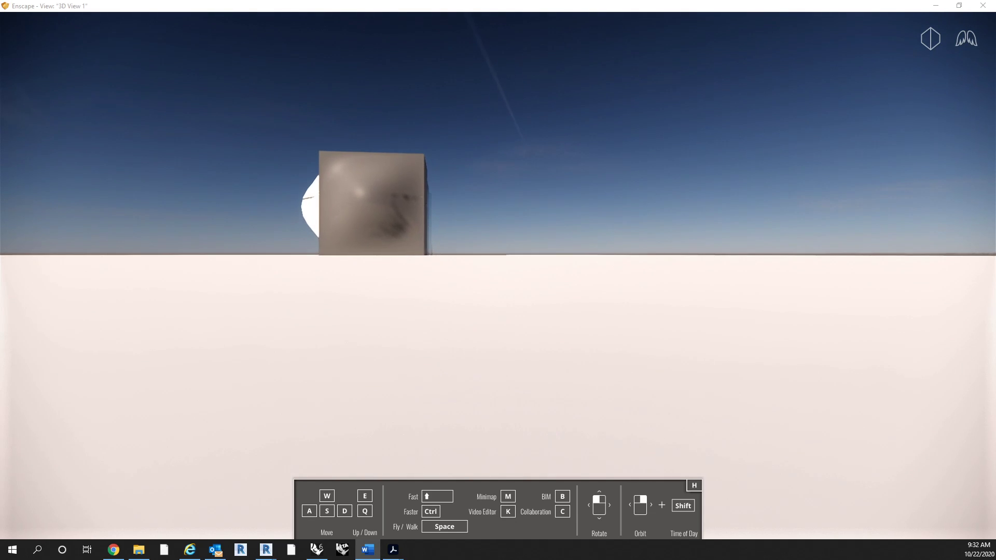
pyautogui.press('e')
pyautogui.press('e')
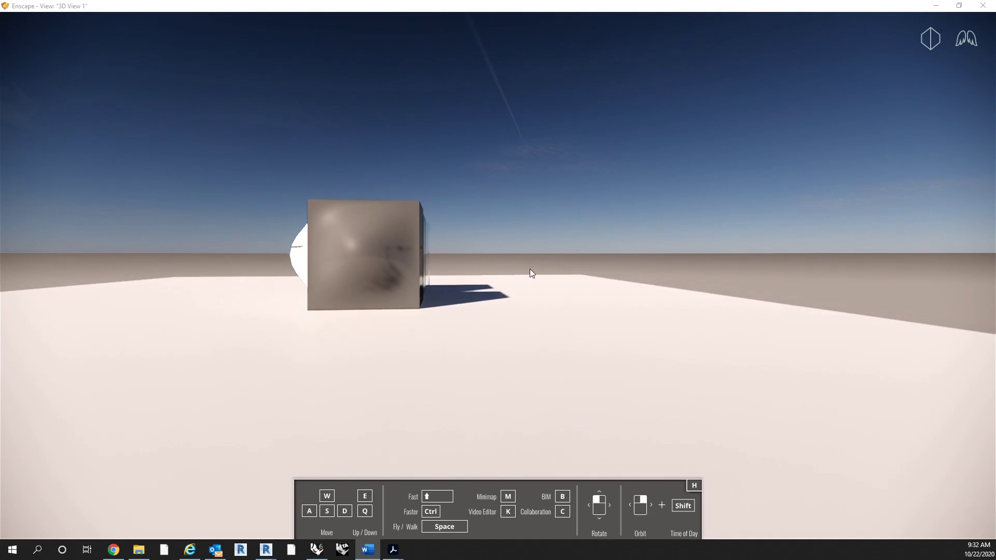
pyautogui.moveTo(530, 268); pyautogui.dragTo(566, 269)
pyautogui.press('s')
pyautogui.press('s')
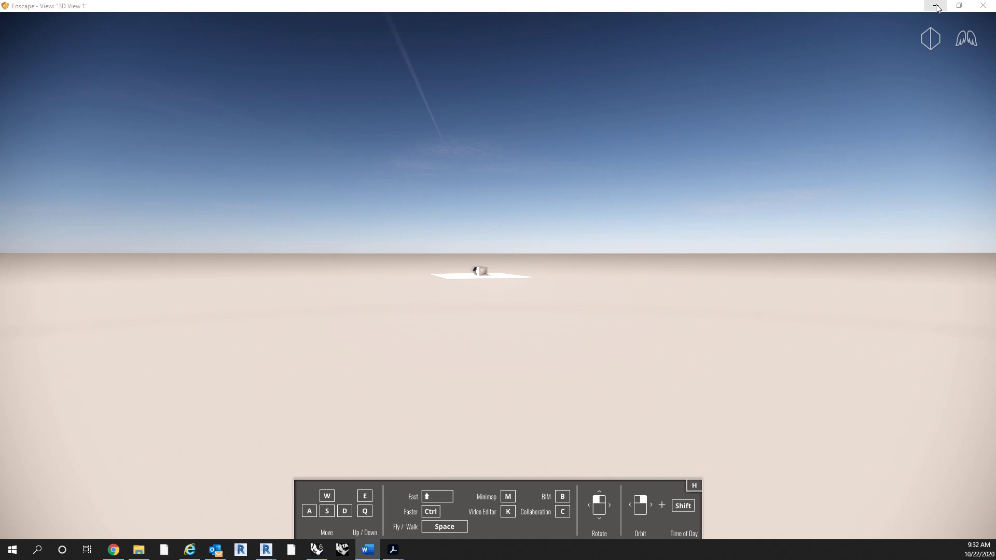
# Return the Enscape camera to 3D View 1 of Project3 from Revit and bring the Enscape window back
pyautogui.click(935, 6)
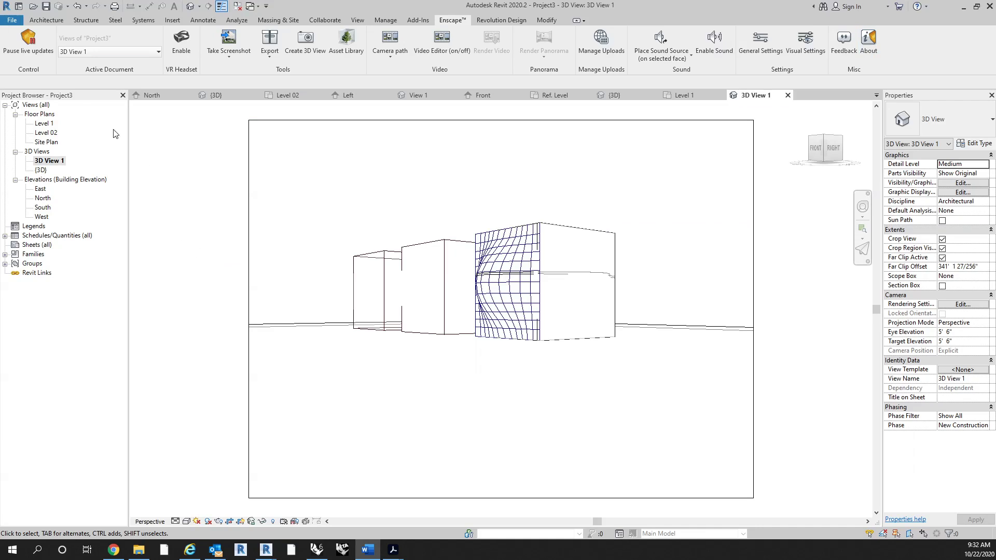
pyautogui.click(118, 53)
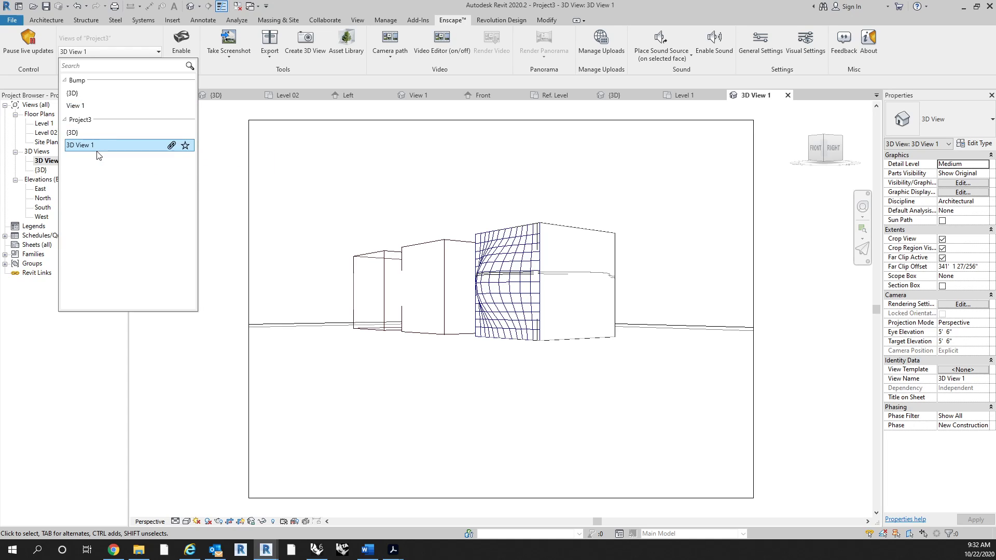
pyautogui.click(268, 553)
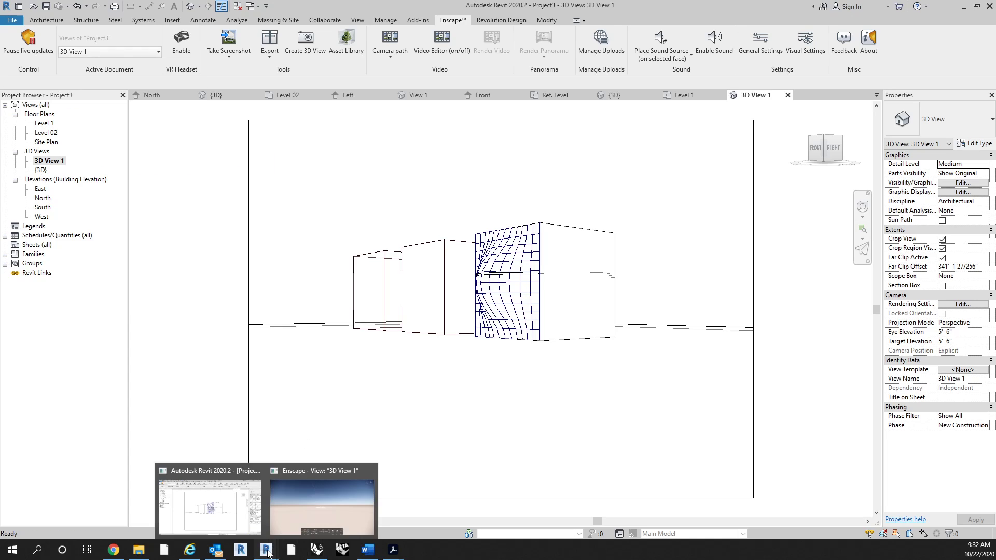
pyautogui.click(295, 512)
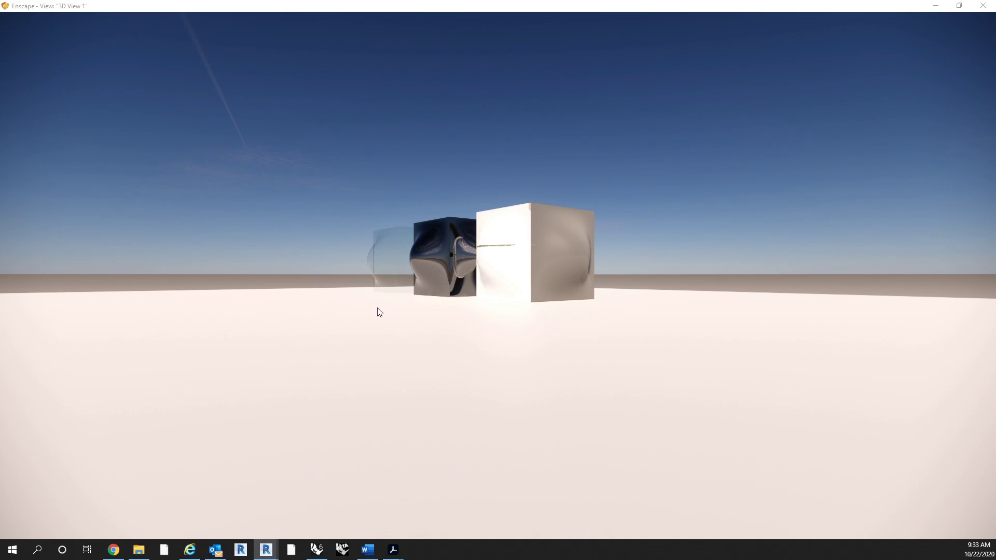
# Move closer to the boxes and shift along their fronts to compare the glass, reflective and white faces
pyautogui.moveTo(377, 308); pyautogui.dragTo(499, 318)
pyautogui.press('a')
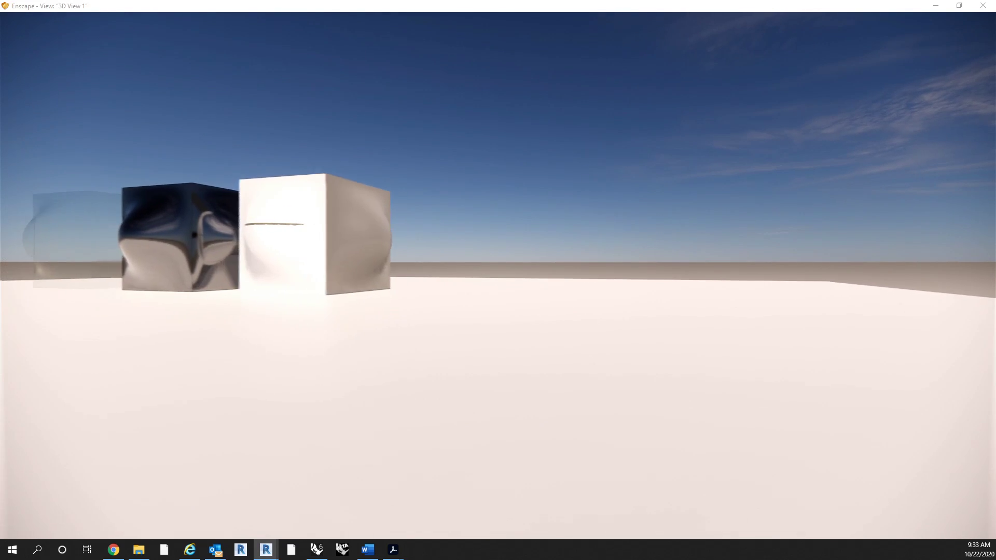
pyautogui.press('a')
pyautogui.moveTo(378, 223); pyautogui.dragTo(422, 193)
pyautogui.press('w')
pyautogui.press('a')
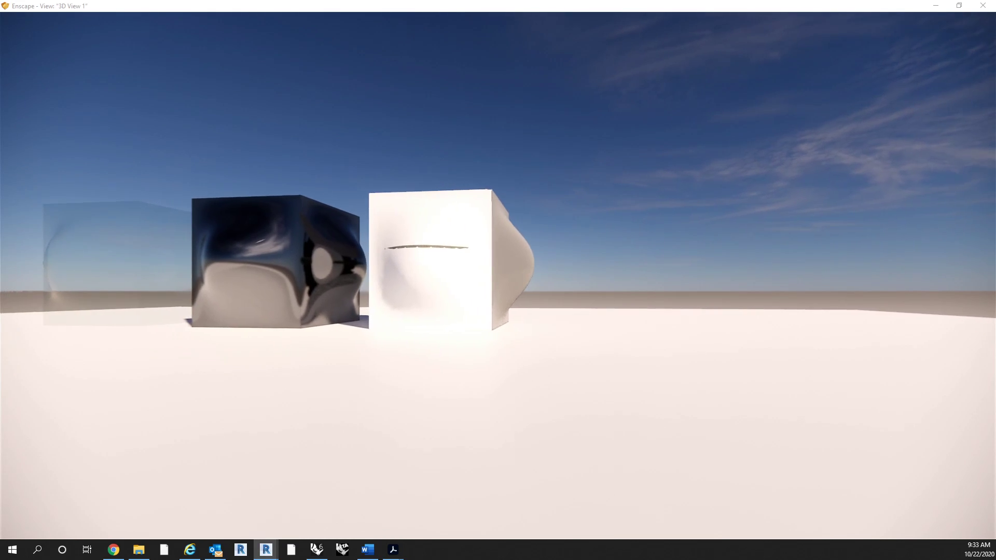
pyautogui.press('a')
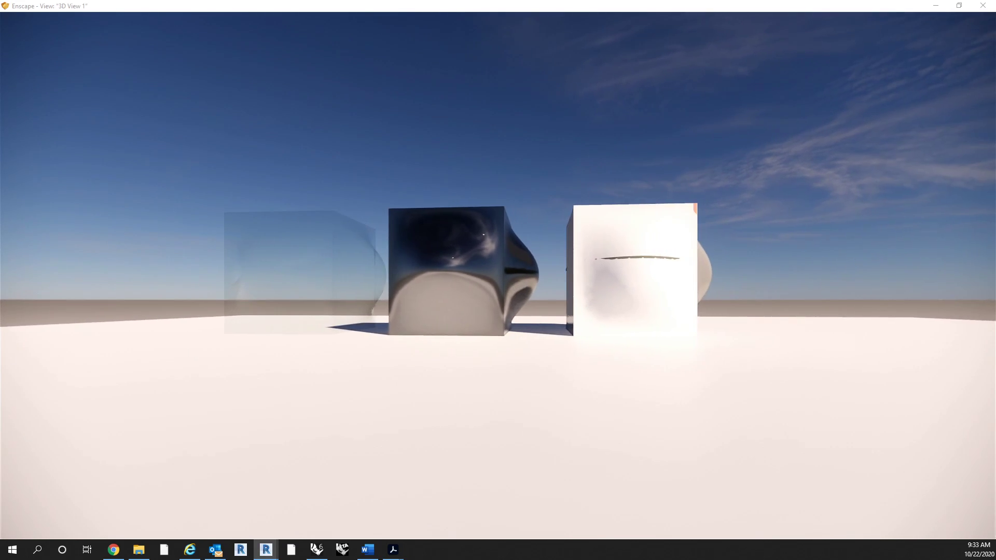
pyautogui.press('d')
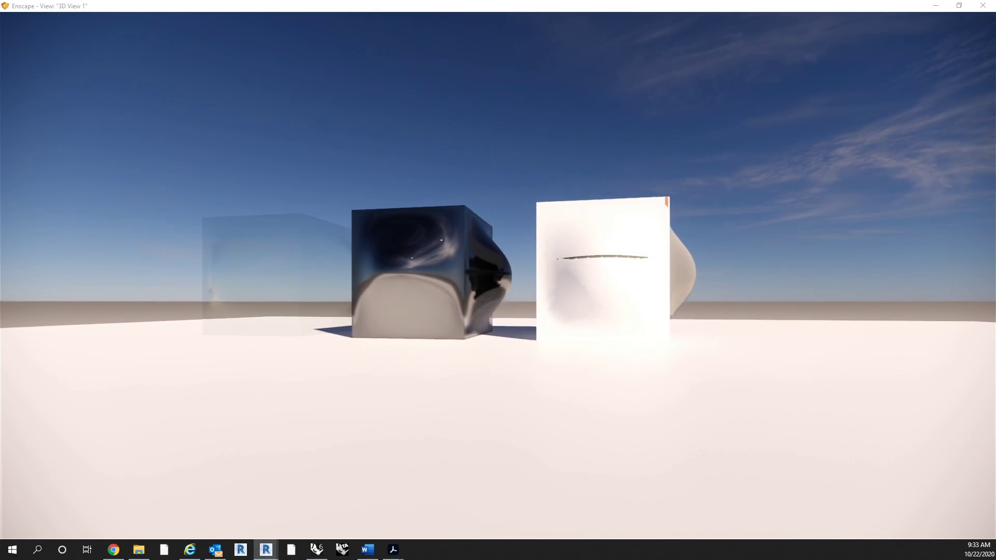
pyautogui.press('d')
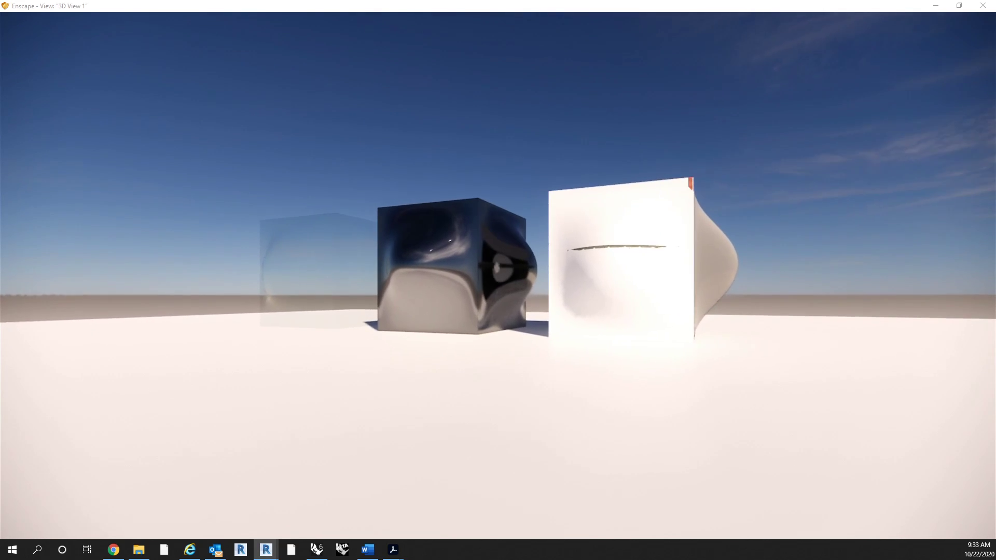
pyautogui.press('d')
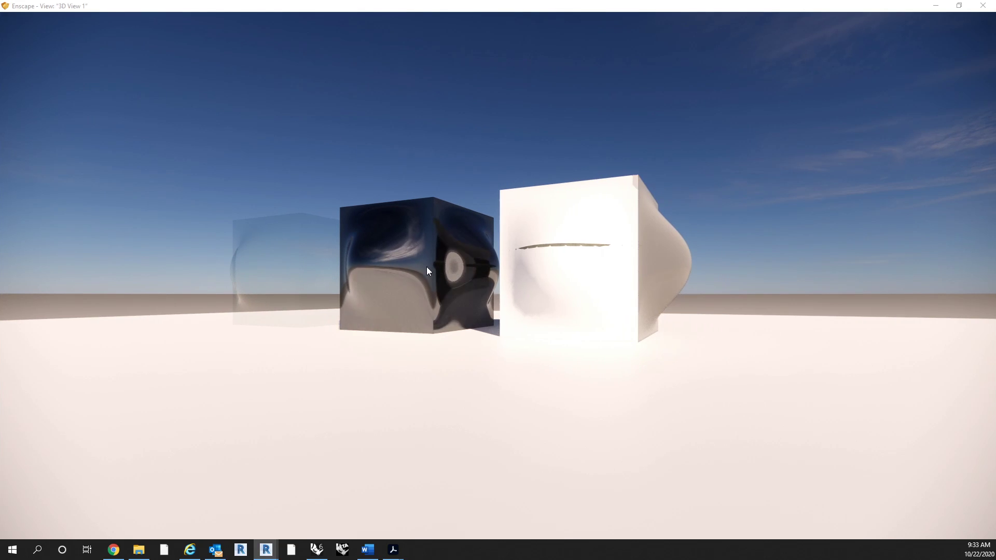
# Orbit toward the glass box's flat side to examine the glass and reflective boxes at an angle
pyautogui.moveTo(415, 278); pyautogui.dragTo(490, 268, button='right')
pyautogui.press('a')
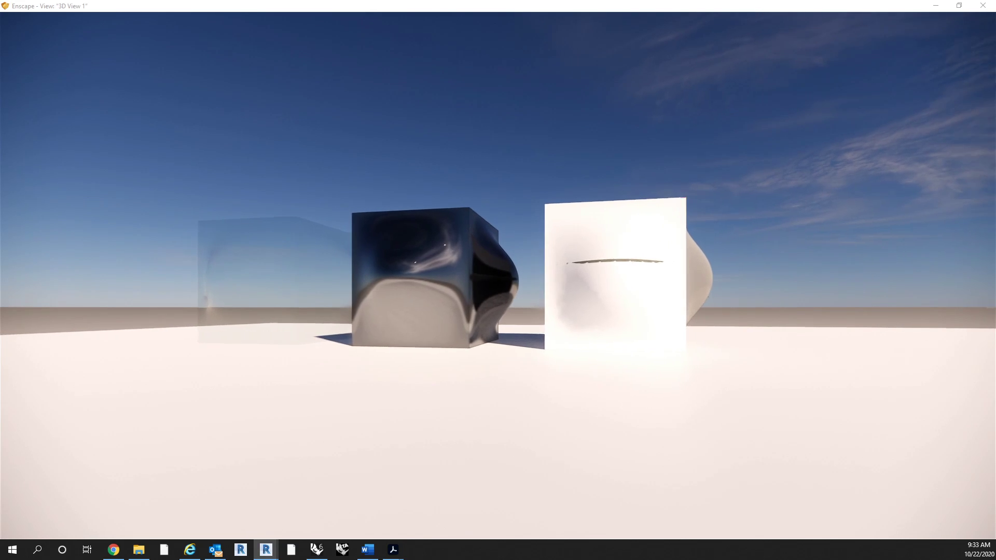
pyautogui.moveTo(491, 268); pyautogui.dragTo(542, 263)
pyautogui.press('a')
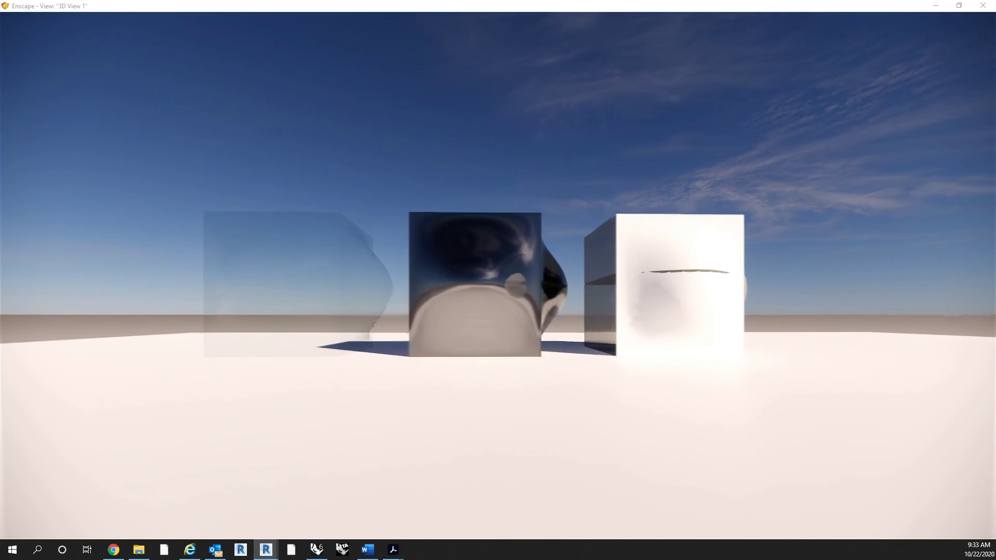
pyautogui.press('a')
pyautogui.moveTo(543, 263); pyautogui.dragTo(765, 235, button='right')
pyautogui.press('d')
pyautogui.moveTo(428, 308); pyautogui.dragTo(451, 306, button='right')
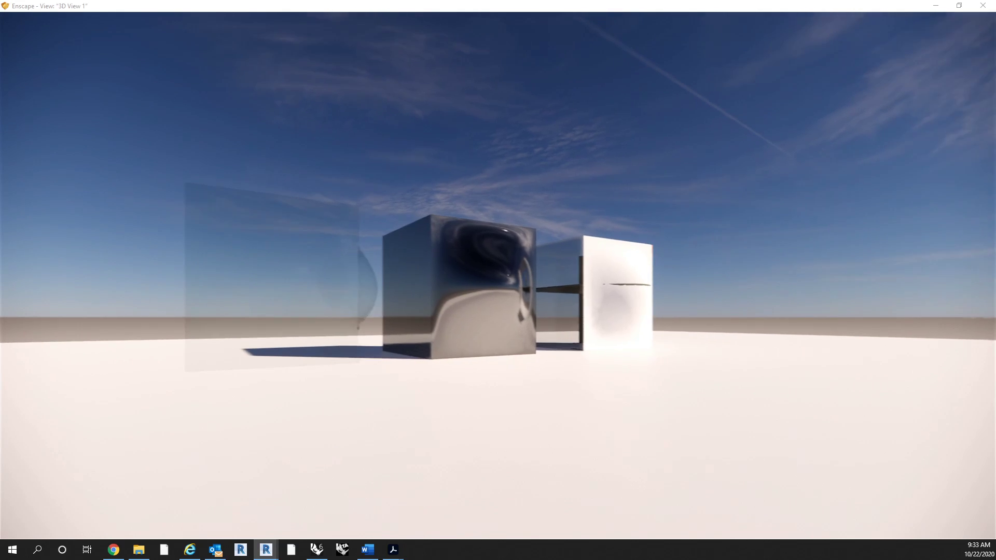
pyautogui.moveTo(452, 307); pyautogui.dragTo(483, 303)
pyautogui.press('w')
pyautogui.press('a')
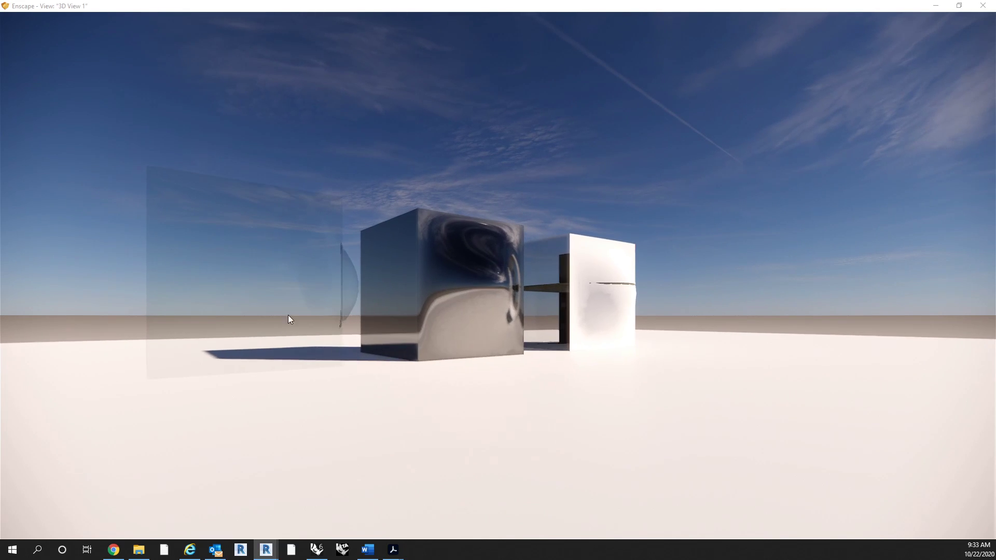
pyautogui.press('a')
pyautogui.press('d')
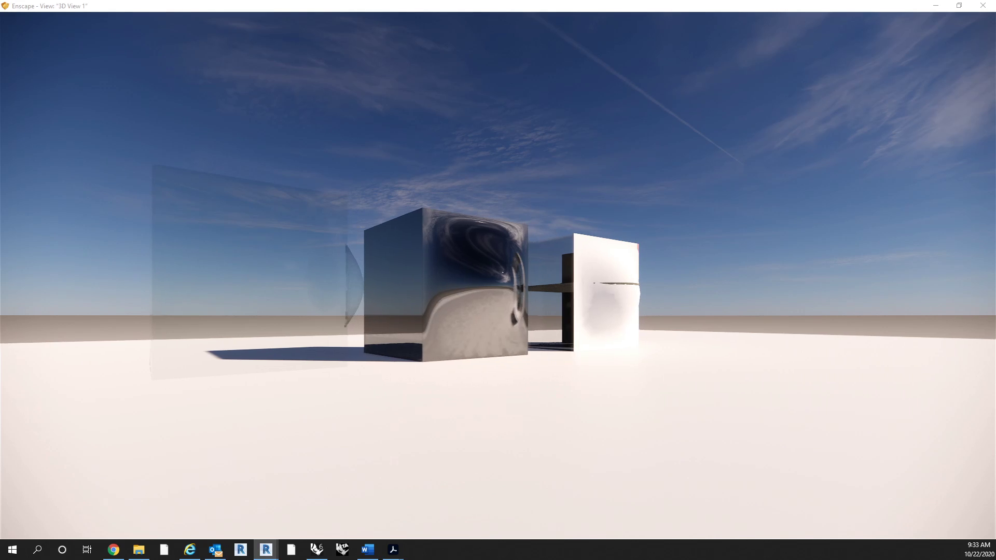
# Move around the white box to its glazed side to examine the bulging wall and the interior floor
pyautogui.moveTo(483, 303); pyautogui.dragTo(131, 390)
pyautogui.press('d')
pyautogui.press('d')
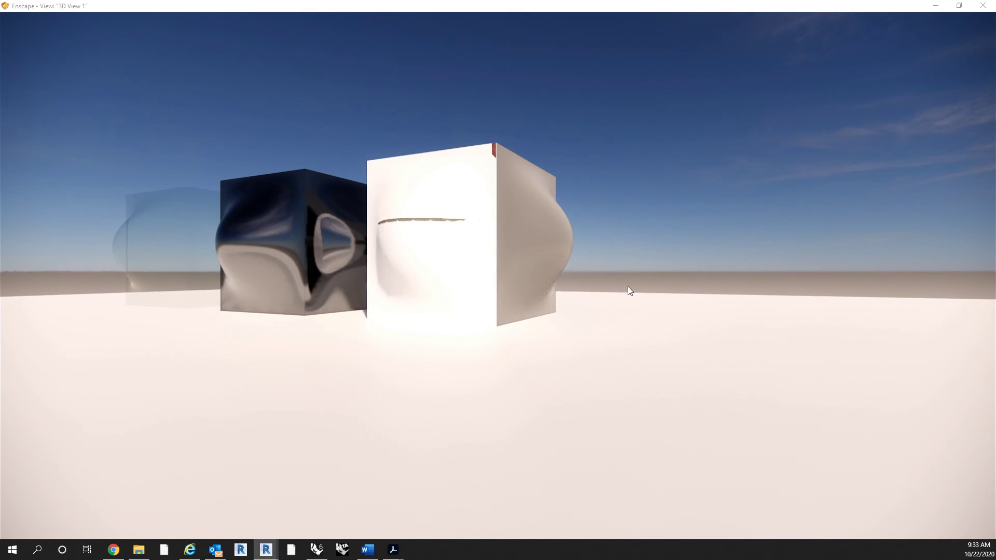
pyautogui.press('w')
pyautogui.press('d')
pyautogui.moveTo(628, 287); pyautogui.dragTo(397, 320)
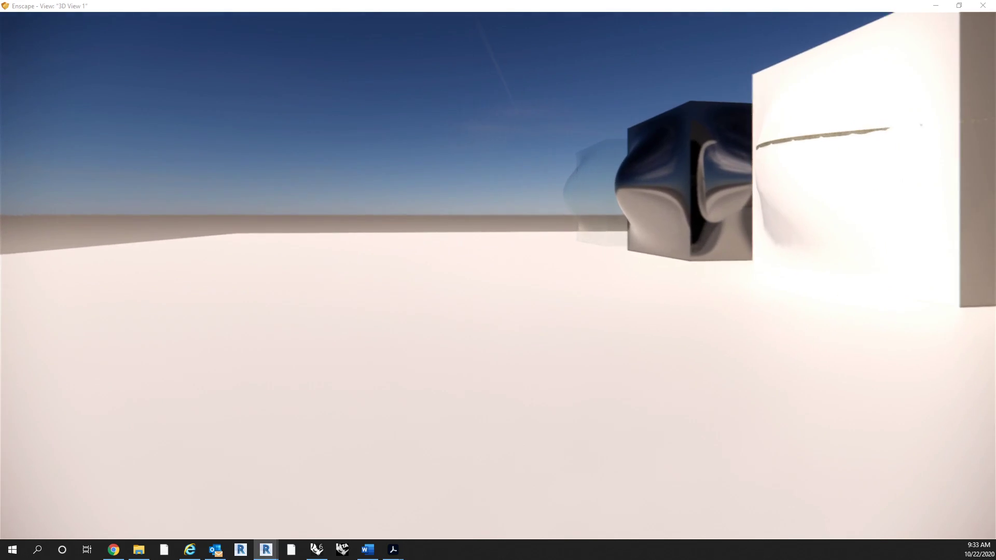
pyautogui.press('d')
pyautogui.moveTo(731, 249); pyautogui.dragTo(659, 267)
pyautogui.press('d')
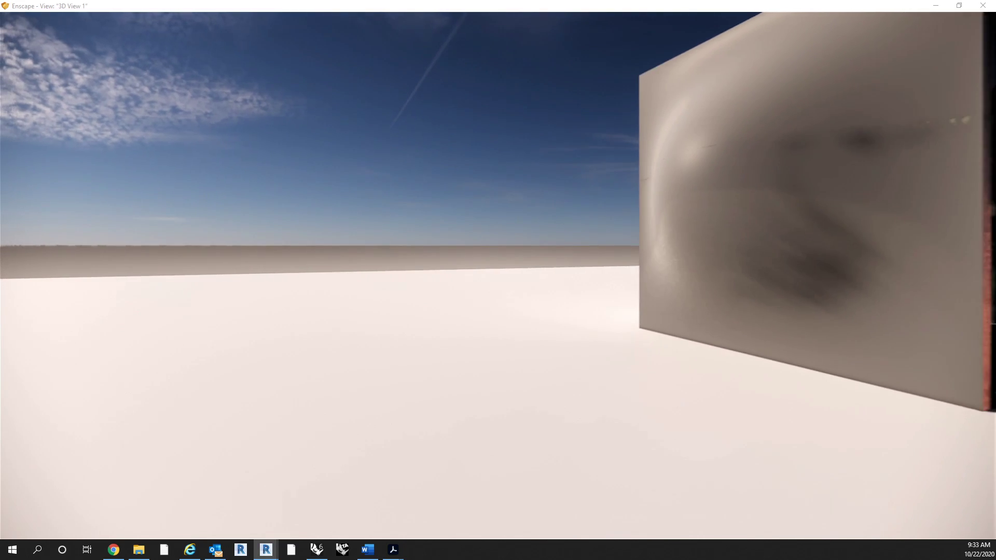
pyautogui.press('d')
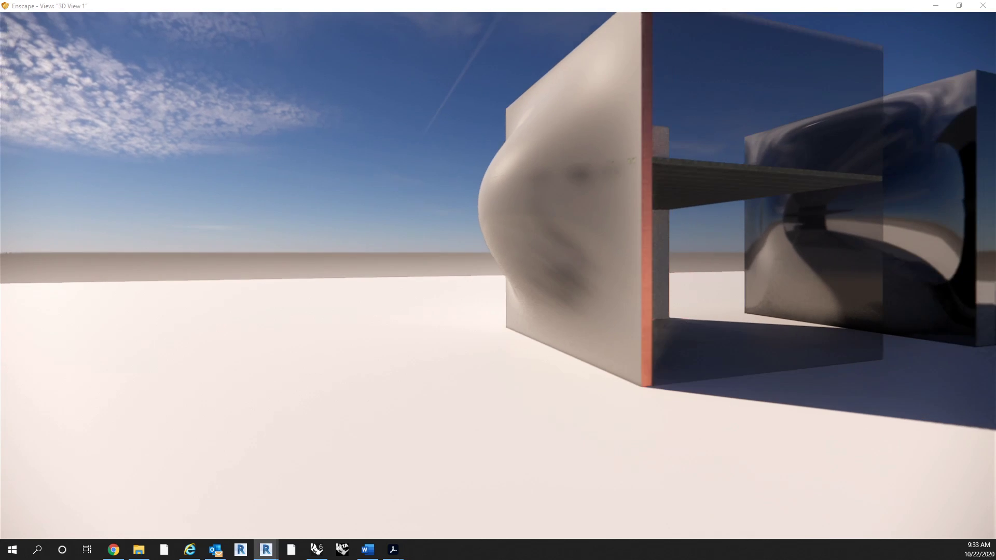
pyautogui.press('d')
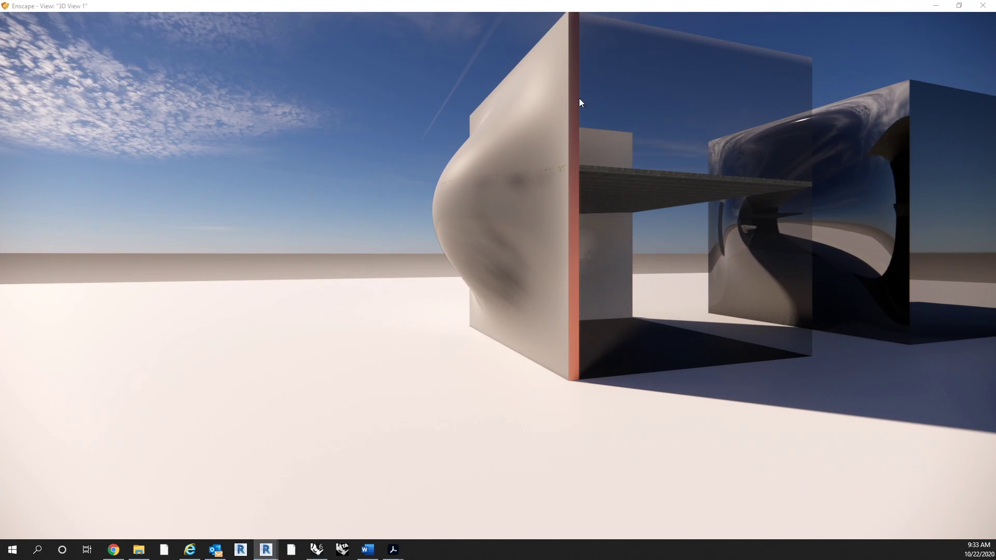
# Switch from fly to walk mode and examine the white box's glazed side and interior floor from eye level
pyautogui.press('e')
pyautogui.moveTo(498, 280)
pyautogui.mouseDown()
pyautogui.moveTo(363, 379)
pyautogui.moveTo(399, 457)
pyautogui.moveTo(628, 448)
pyautogui.moveTo(621, 363)
pyautogui.mouseUp()
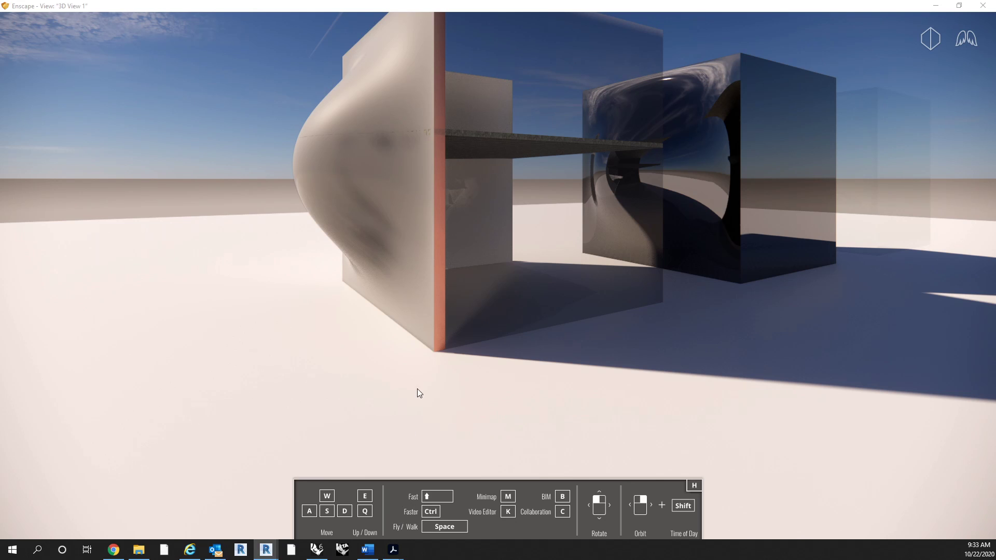
pyautogui.moveTo(421, 358); pyautogui.dragTo(421, 372)
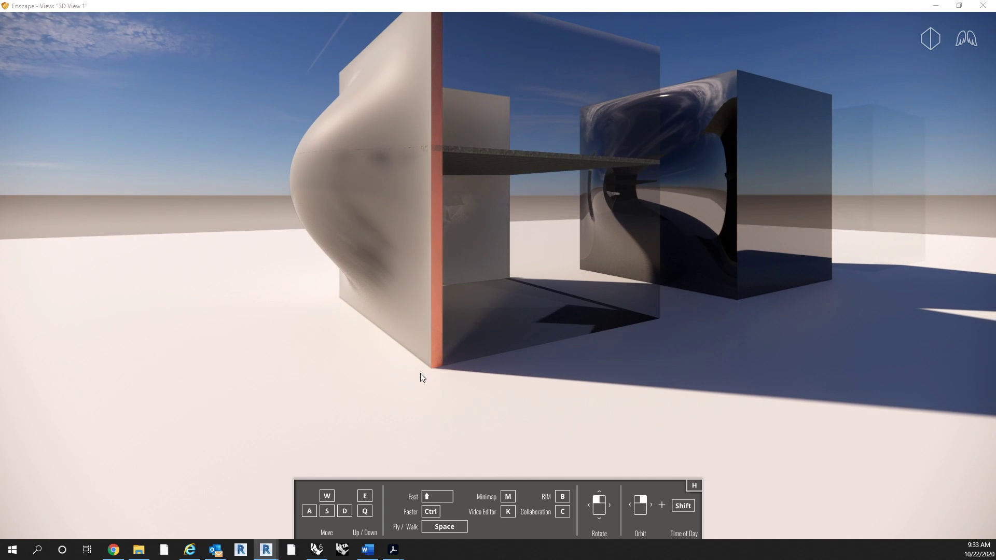
pyautogui.press('space')
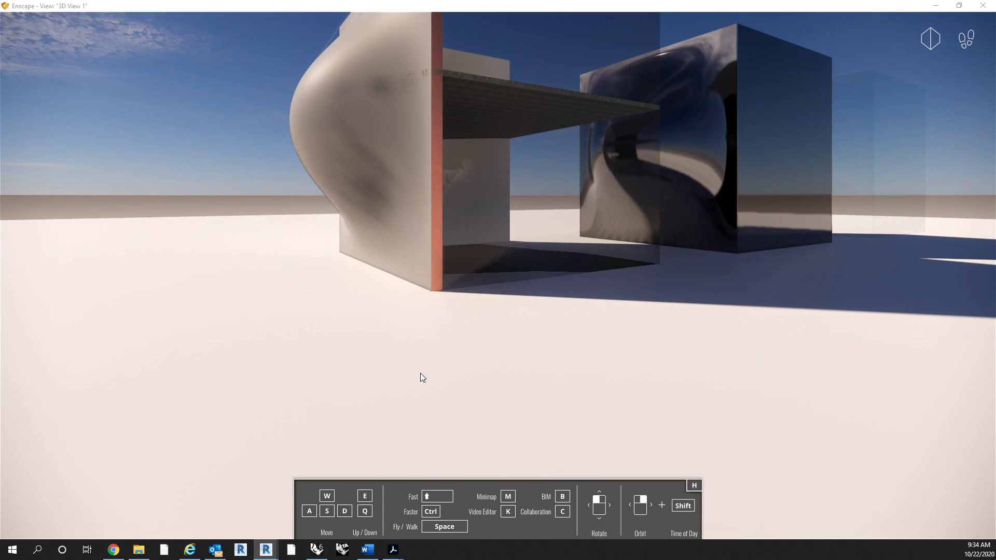
pyautogui.moveTo(421, 373); pyautogui.dragTo(411, 410)
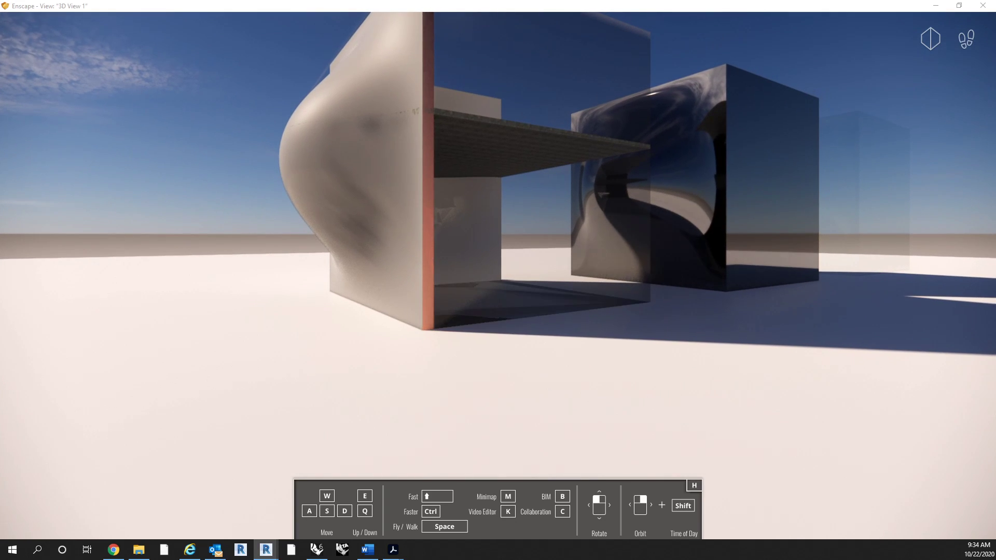
pyautogui.press('d')
pyautogui.moveTo(338, 266); pyautogui.dragTo(384, 294)
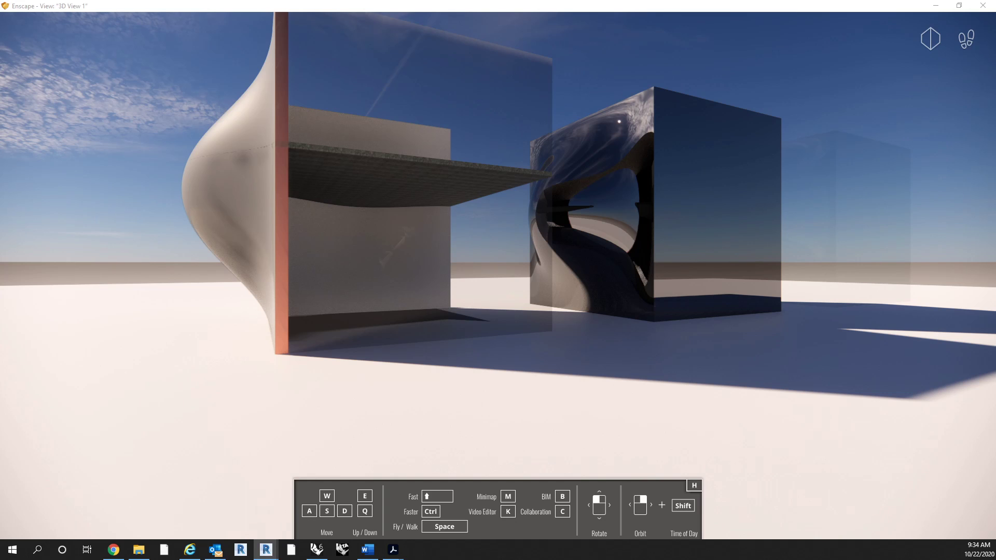
pyautogui.moveTo(465, 244); pyautogui.dragTo(465, 278)
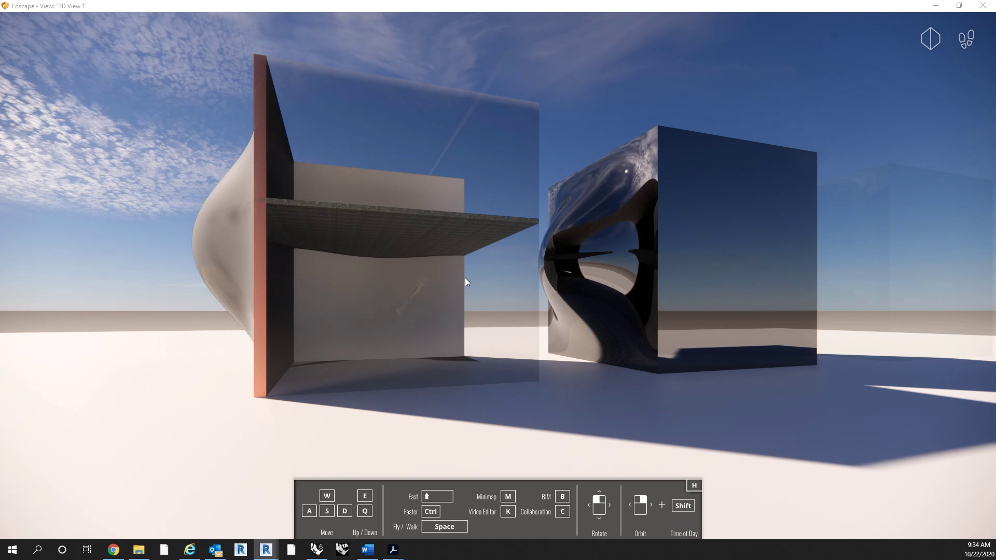
# Walk along the rear of the boxes to examine the reflective and glass boxes, and switch back to fly mode
pyautogui.moveTo(465, 278); pyautogui.dragTo(330, 304)
pyautogui.press('d')
pyautogui.press('d')
pyautogui.press('s')
pyautogui.press('d')
pyautogui.press('d')
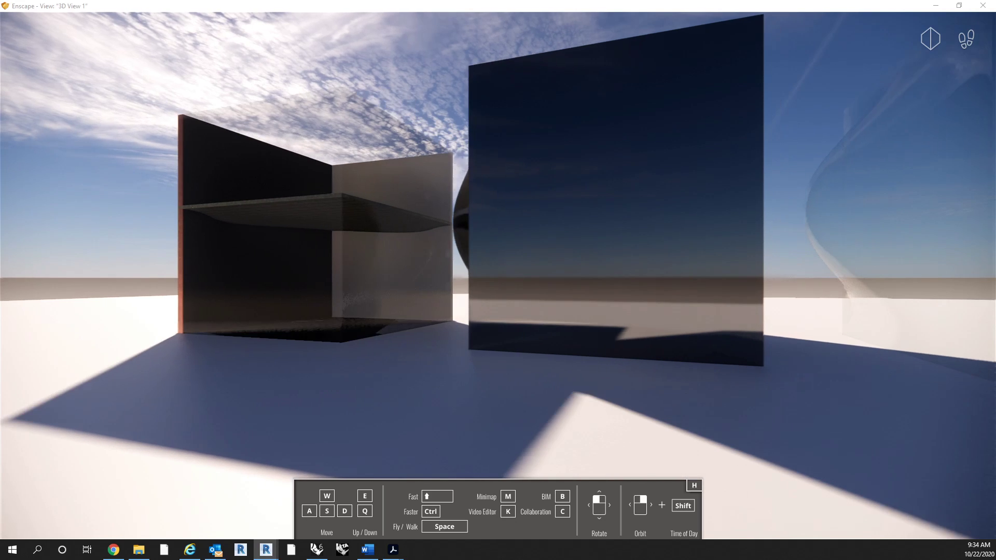
pyautogui.press('s')
pyautogui.press('d')
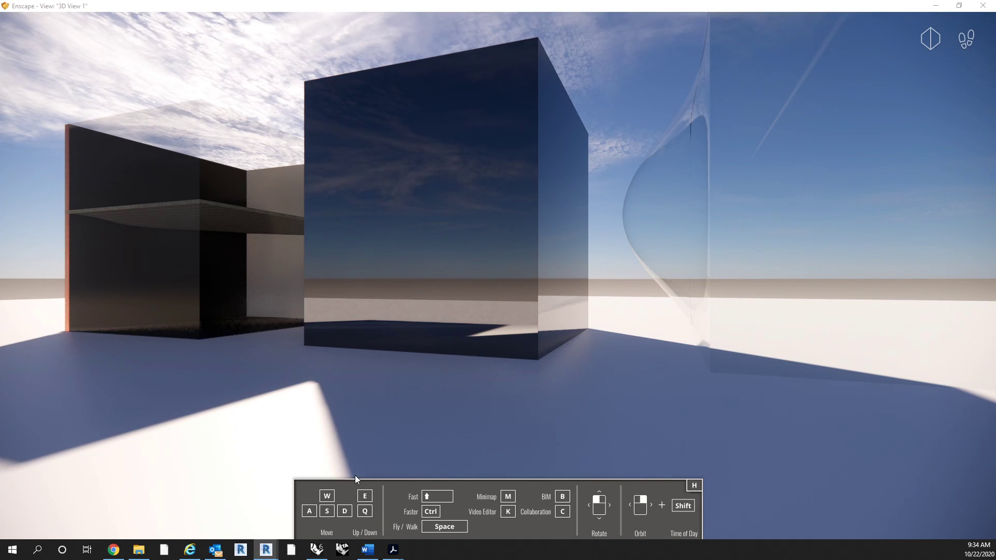
pyautogui.press('a')
pyautogui.moveTo(389, 376); pyautogui.dragTo(467, 361)
pyautogui.press('a')
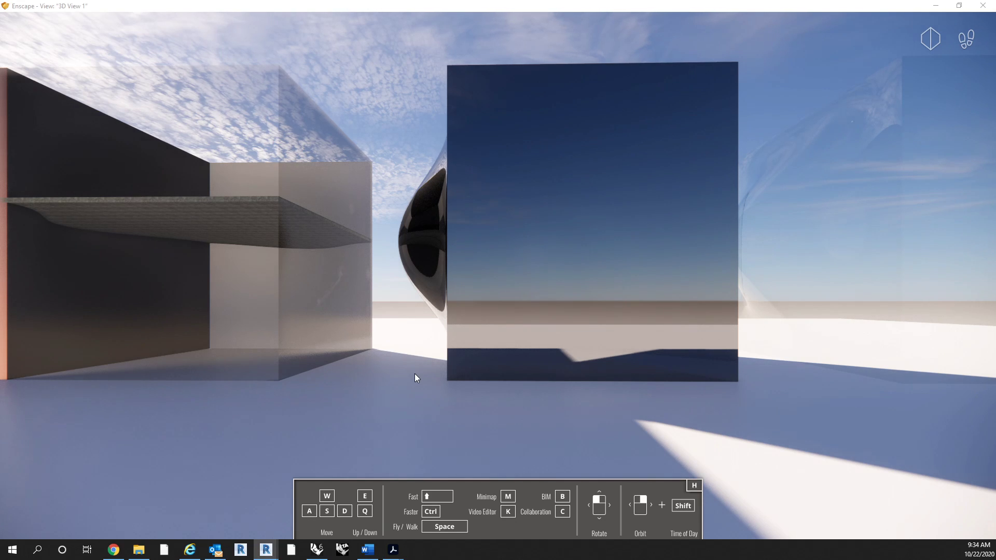
pyautogui.press('space')
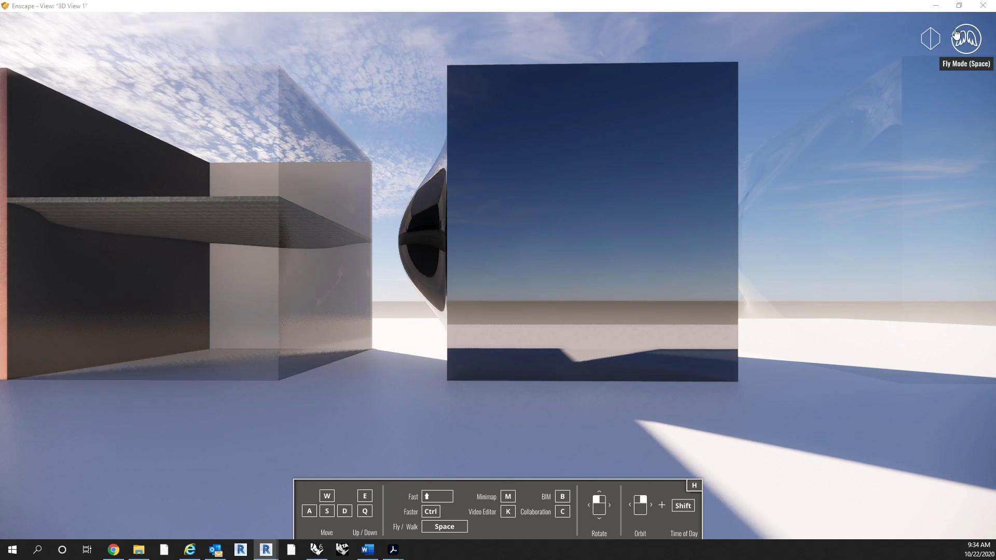
# Fly up and around to the bulging sides of the three boxes and examine their fronts and roofs from above
pyautogui.press('e')
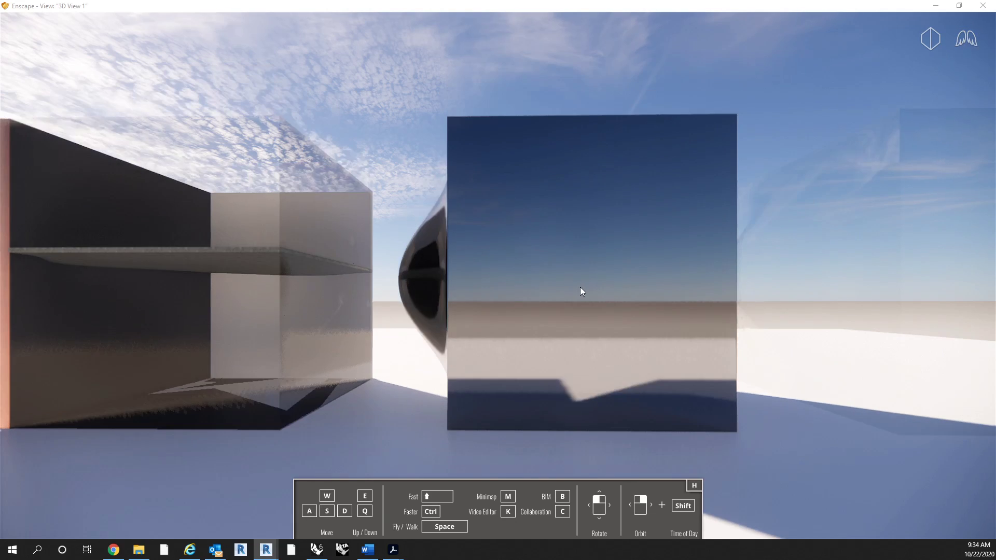
pyautogui.press('e')
pyautogui.moveTo(571, 301); pyautogui.dragTo(989, 456)
pyautogui.press('w')
pyautogui.press('a')
pyautogui.press('a')
pyautogui.press('s')
pyautogui.press('a')
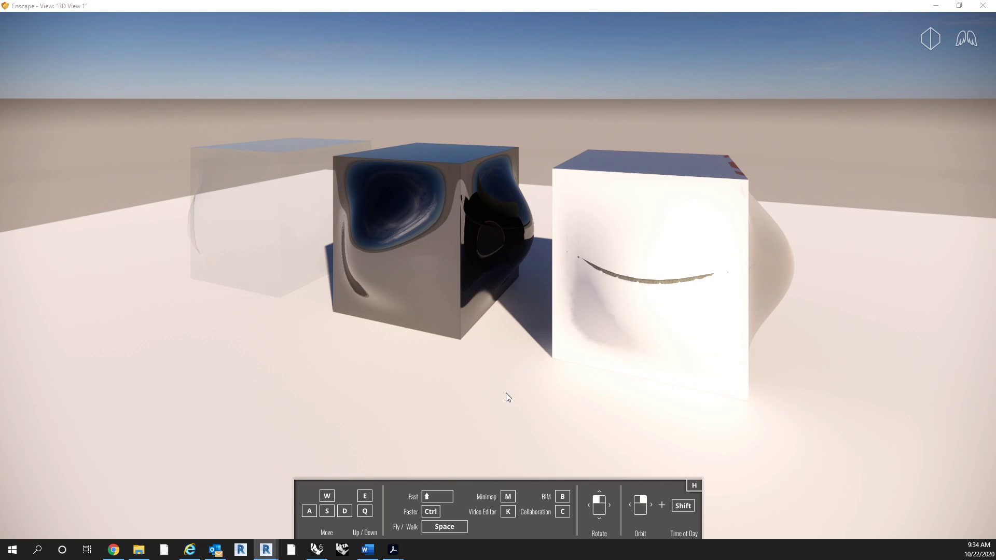
pyautogui.press('a')
pyautogui.moveTo(472, 369); pyautogui.dragTo(490, 370)
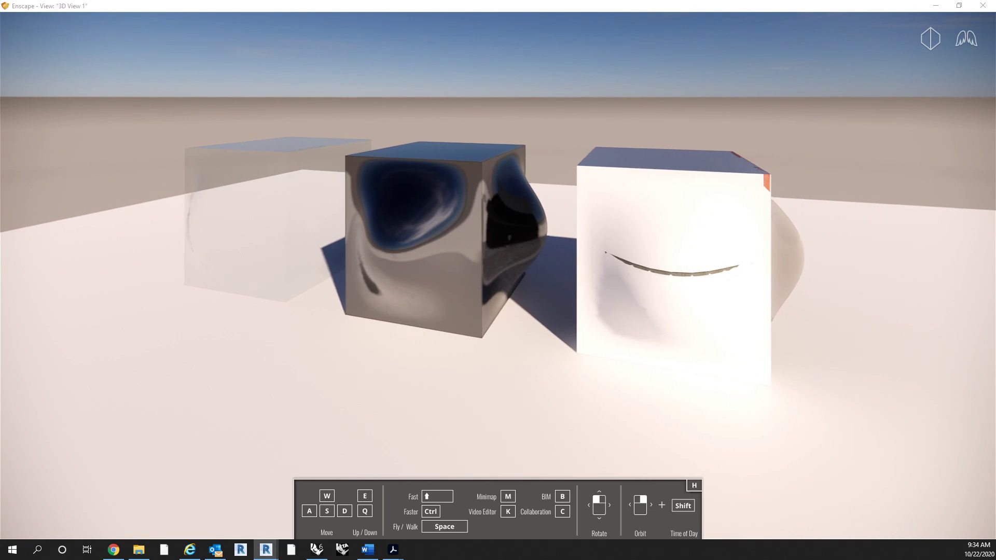
pyautogui.press('e')
pyautogui.moveTo(543, 262); pyautogui.dragTo(544, 290)
pyautogui.press('w')
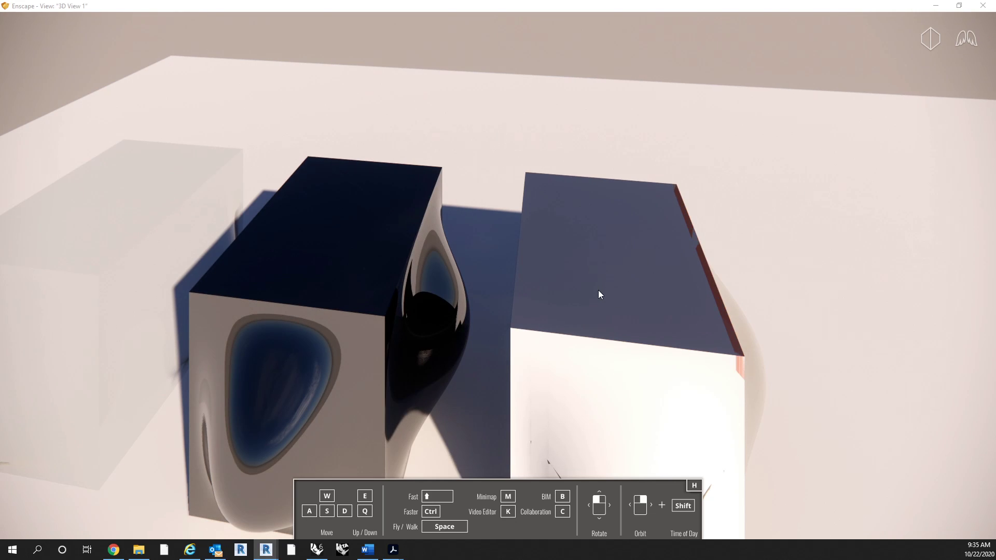
# Switch from fly to walk mode and back away to view all three boxes from ground level
pyautogui.press('space')
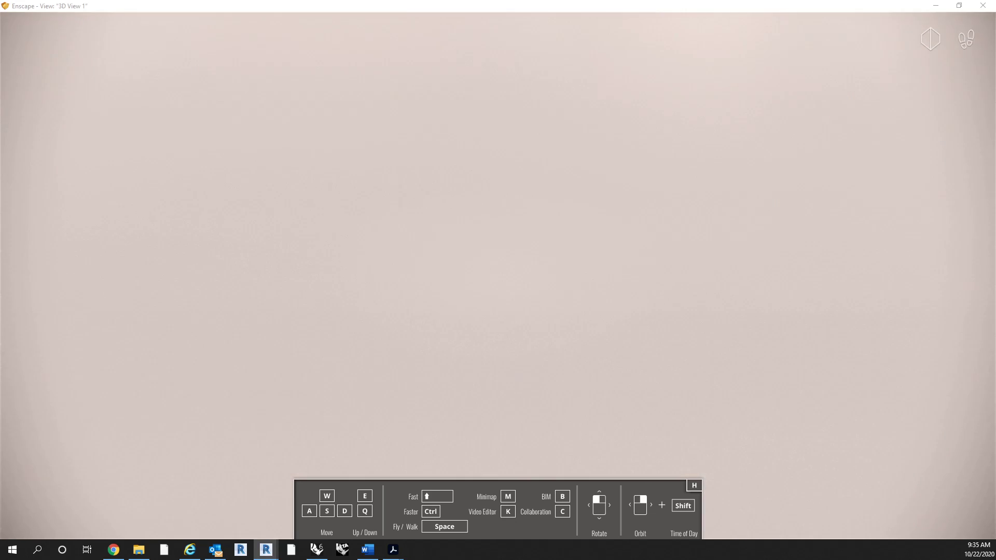
pyautogui.moveTo(498, 280); pyautogui.dragTo(489, 176)
pyautogui.press('s')
pyautogui.press('d')
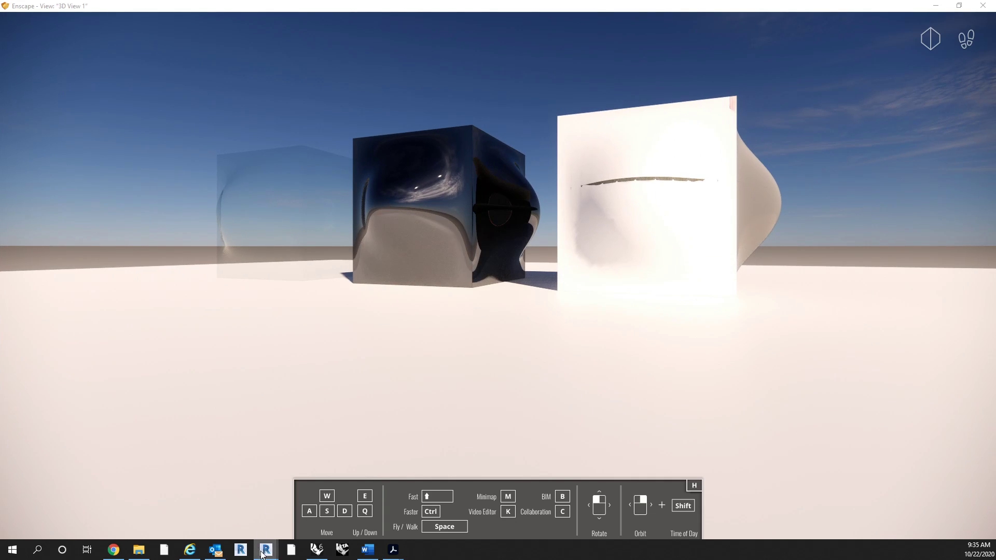
# Switch to Revit and delete the 4" Concrete Slab floor on Level 02 inside the panelled box
pyautogui.moveTo(266, 550)
pyautogui.click(226, 515)
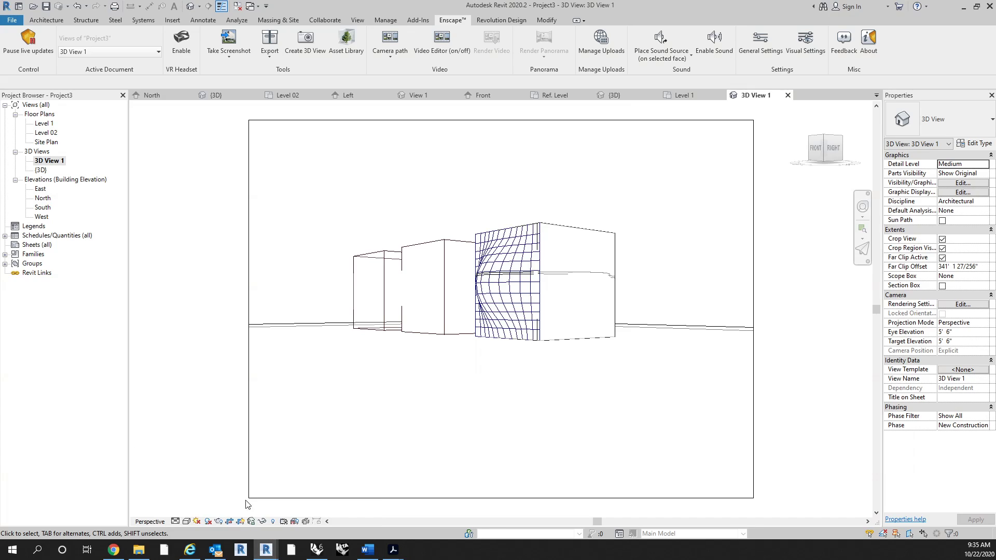
pyautogui.click(573, 276)
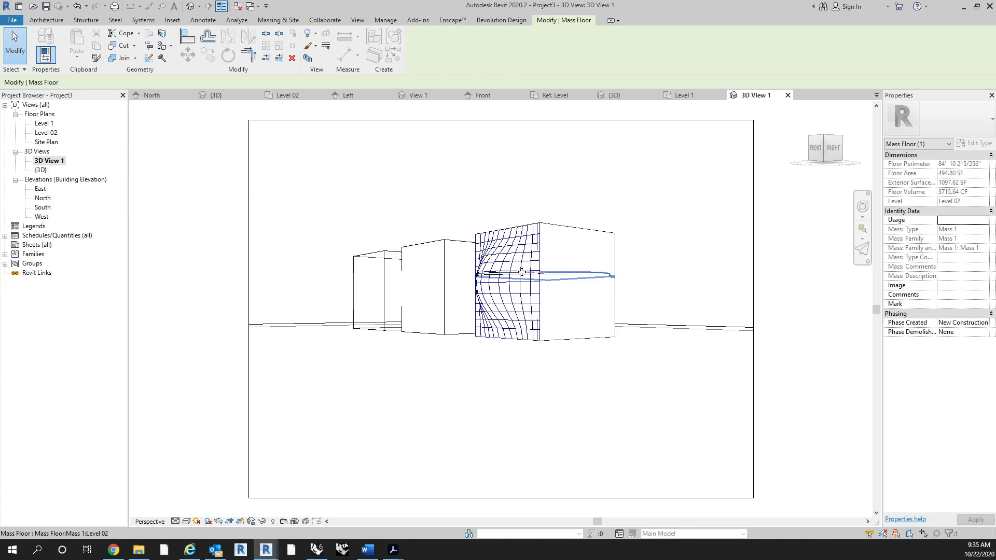
pyautogui.click(521, 272)
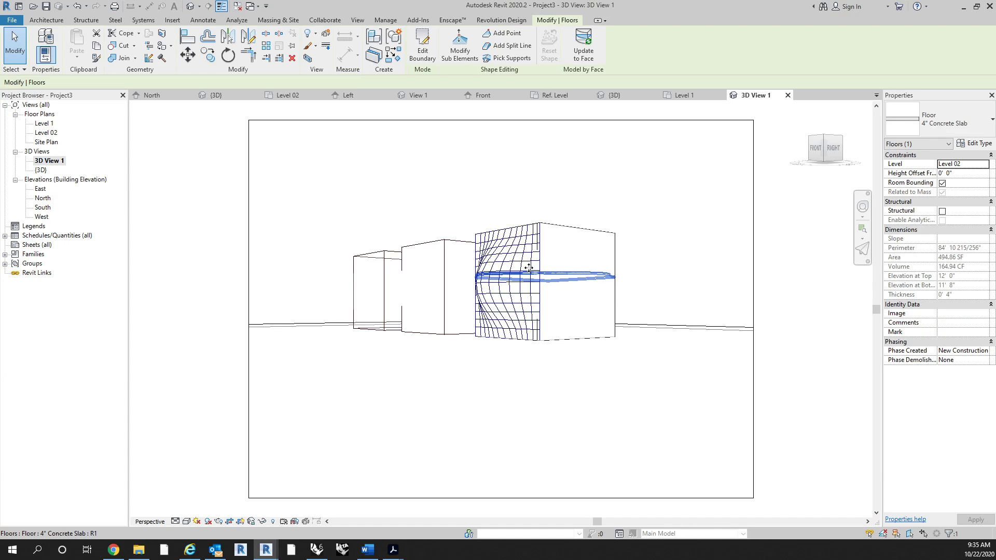
pyautogui.click(569, 193)
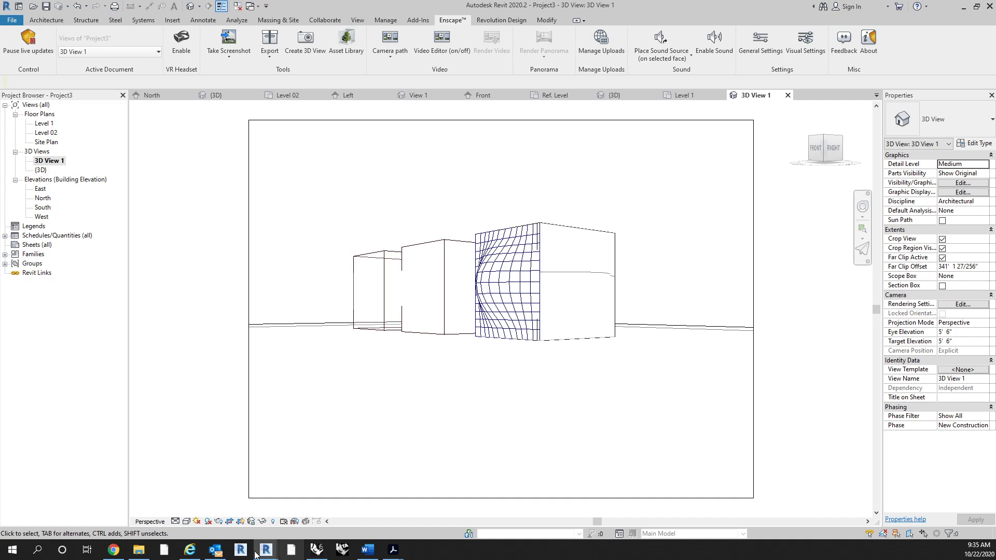
# Return to Enscape and move around the front of the white box to examine its bulging walls without the slab
pyautogui.moveTo(266, 550)
pyautogui.click(295, 525)
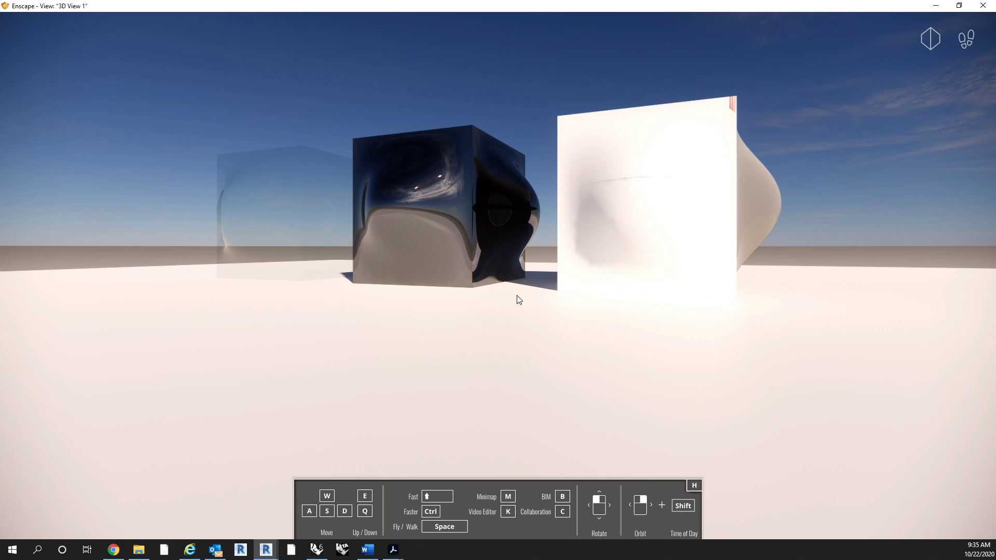
pyautogui.moveTo(527, 306); pyautogui.dragTo(125, 350)
pyautogui.moveTo(481, 314); pyautogui.dragTo(419, 307)
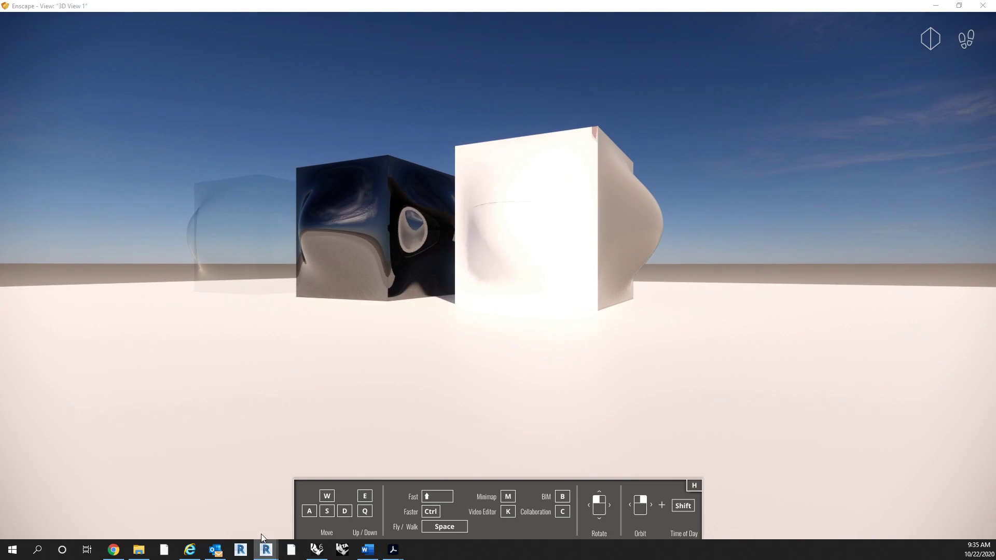
# Arrange the Enscape and Revit windows side by side and frame the three boxes in Revit's 3D View 1
pyautogui.moveTo(266, 549)
pyautogui.click(218, 514)
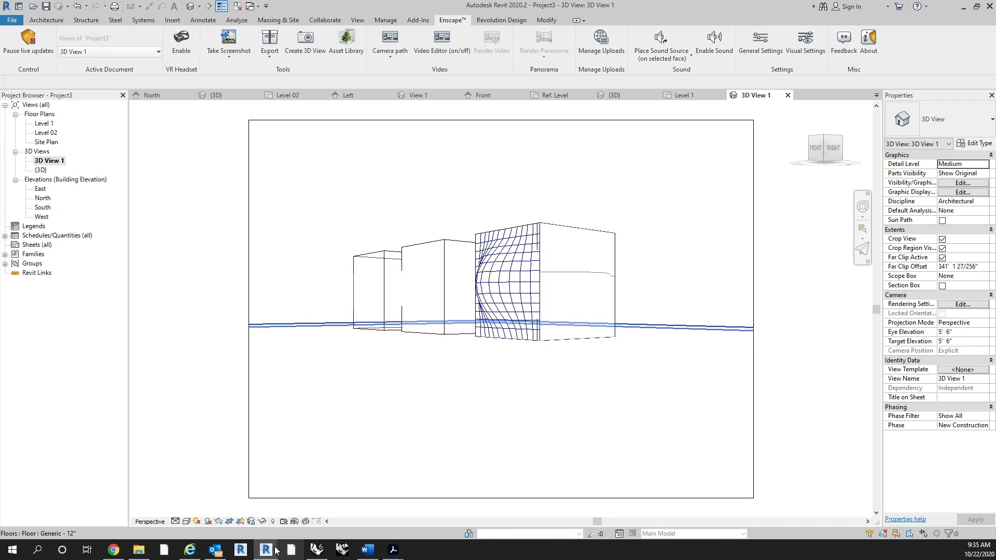
pyautogui.moveTo(266, 549)
pyautogui.click(300, 525)
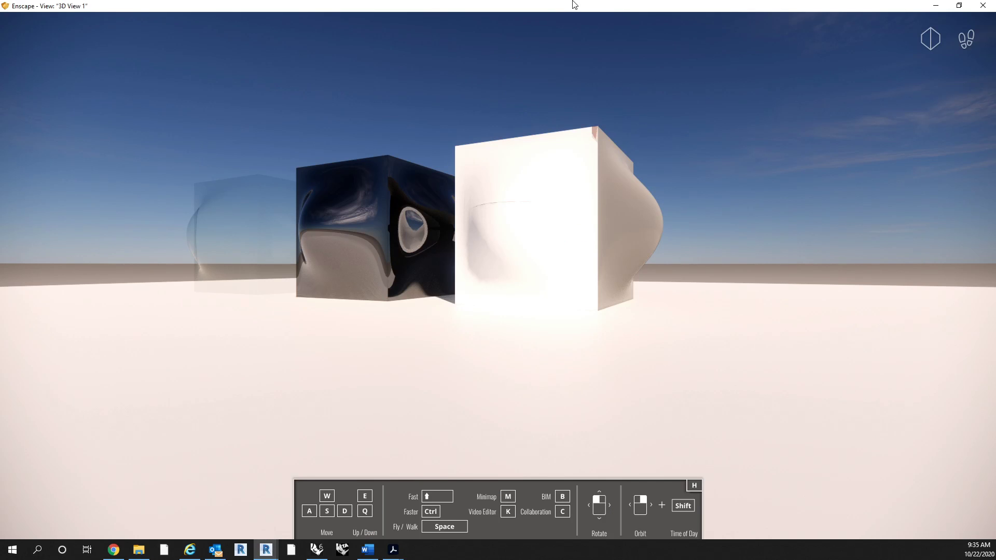
pyautogui.moveTo(556, 13); pyautogui.dragTo(1, 92)
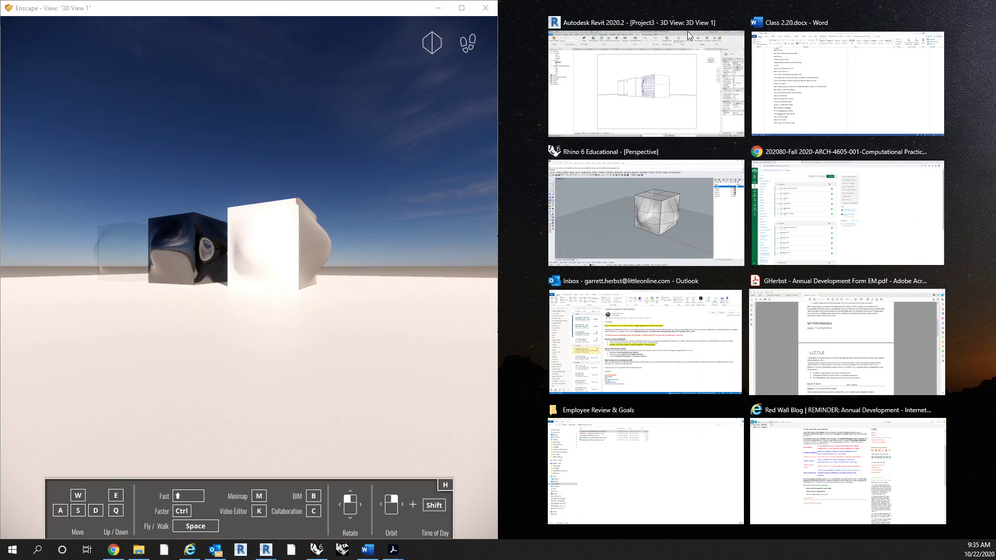
pyautogui.click(662, 96)
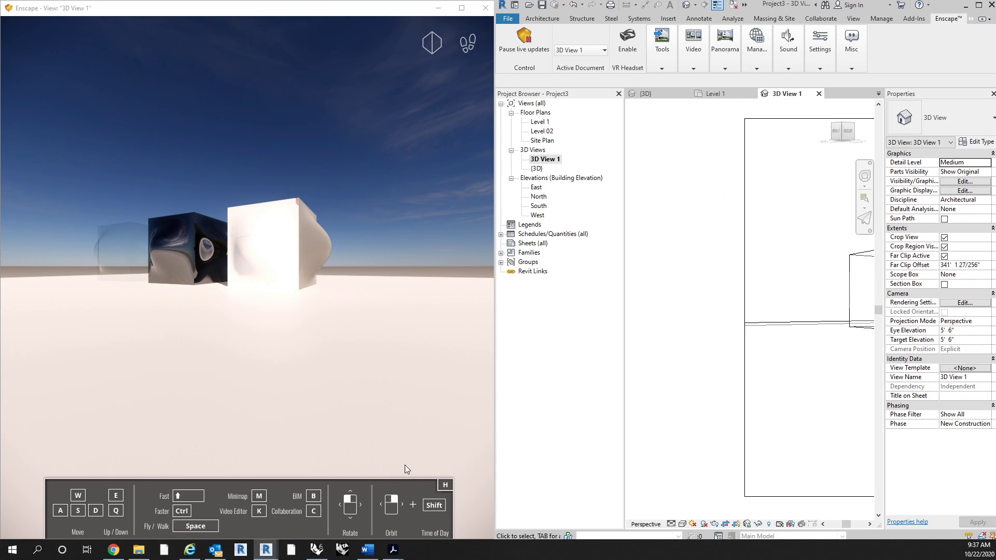
pyautogui.scroll(-2, 702, 325)
pyautogui.moveTo(735, 314); pyautogui.dragTo(651, 290, button='middle')
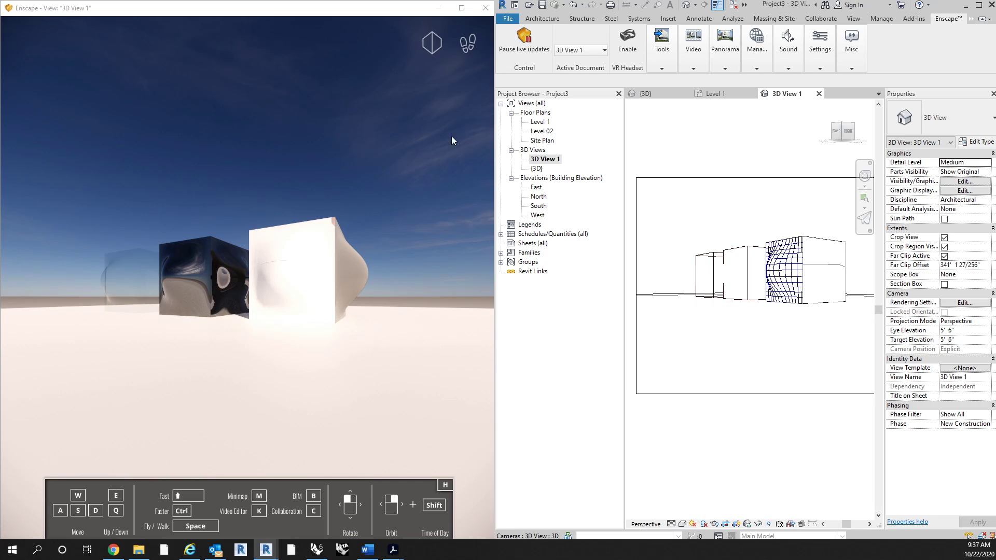
# Open the Enscape General Settings and review the Input, Devices, Performance and Preferences options
pyautogui.click(823, 64)
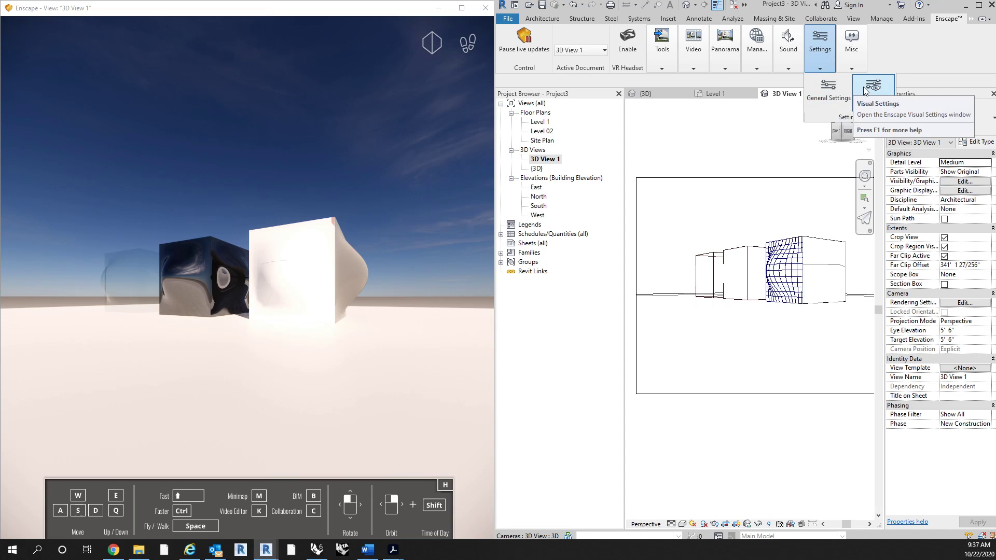
pyautogui.click(830, 95)
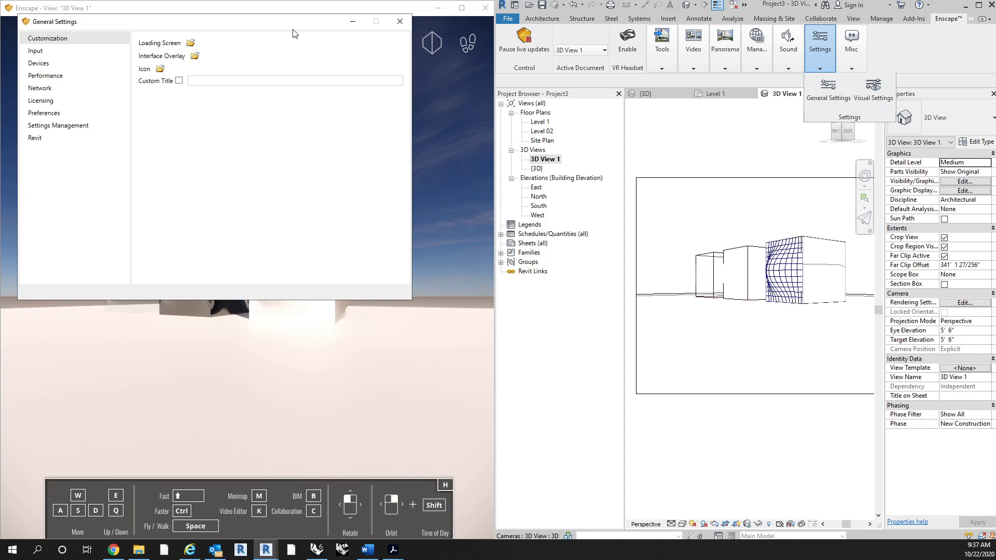
pyautogui.moveTo(285, 25); pyautogui.dragTo(521, 92)
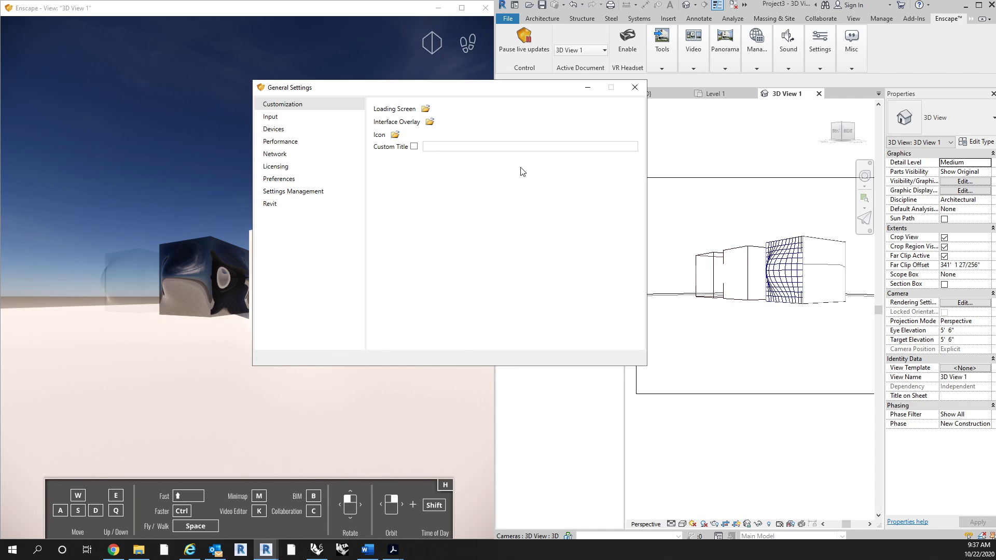
pyautogui.click(279, 120)
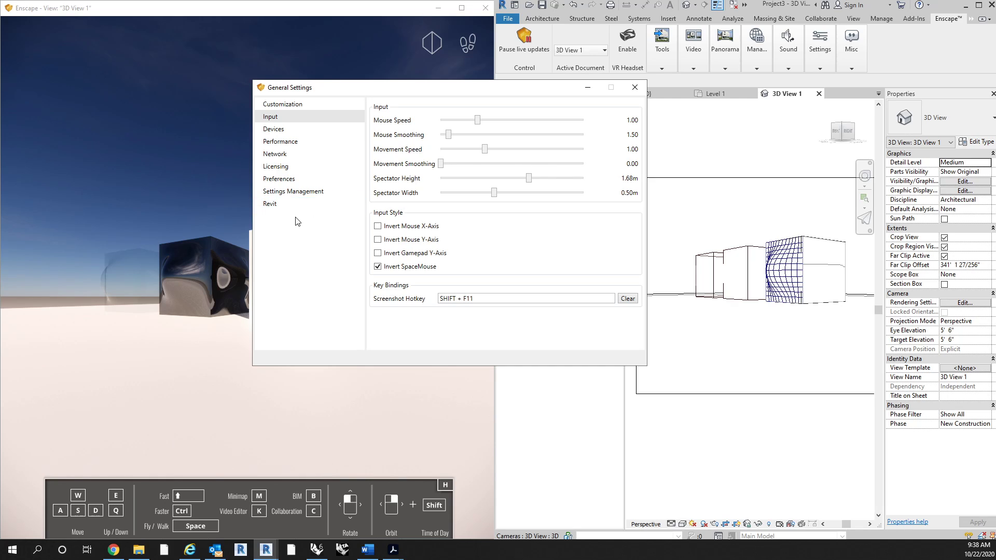
pyautogui.click(311, 129)
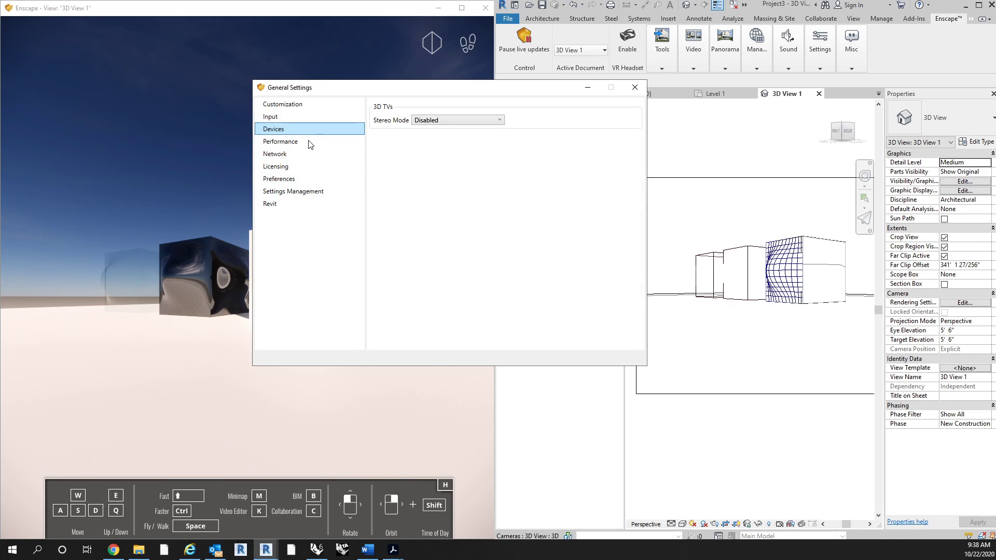
pyautogui.click(310, 142)
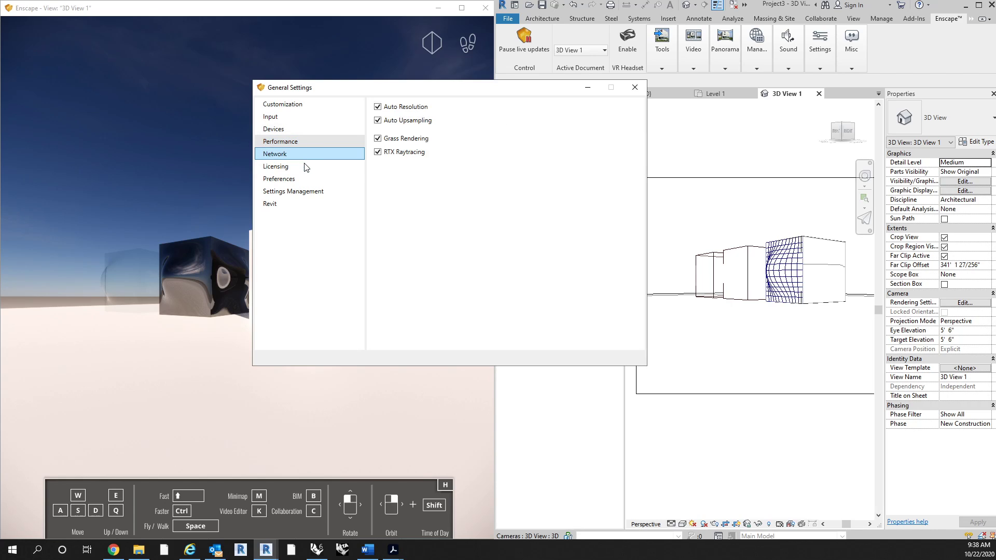
pyautogui.click(305, 180)
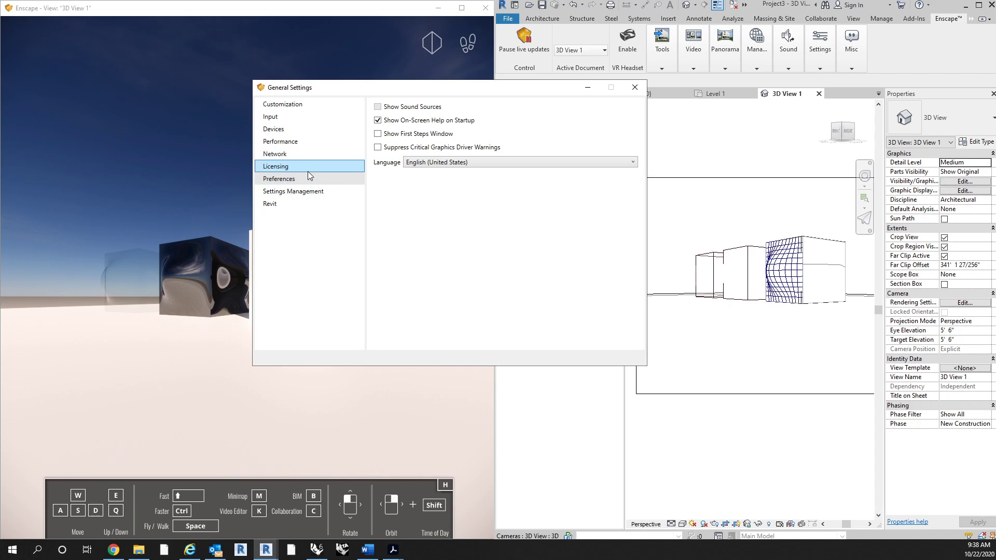
# Review the Licensing, Network and Performance pages, recheck the Preferences and Input options, and close the General Settings
pyautogui.click(307, 171)
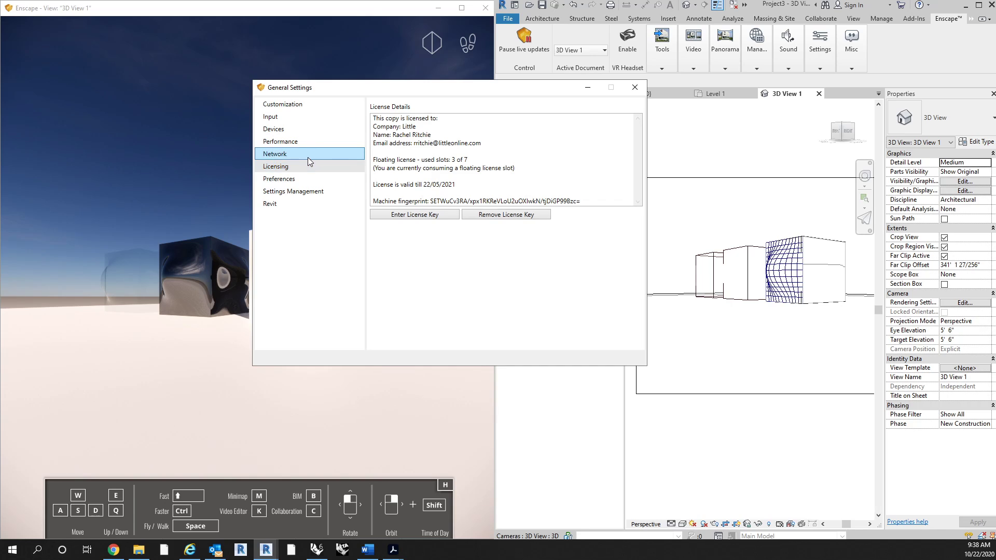
pyautogui.click(307, 157)
pyautogui.click(306, 142)
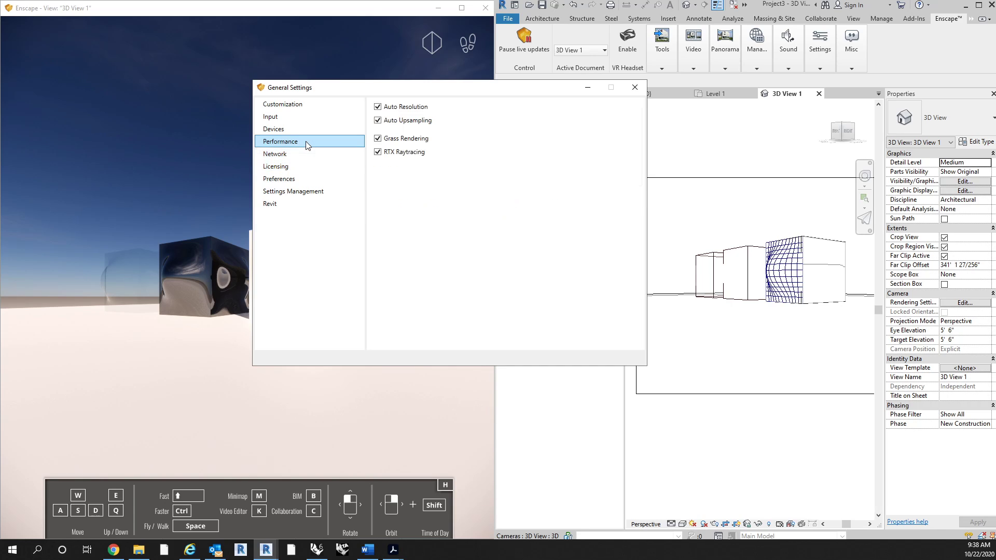
pyautogui.click(307, 189)
pyautogui.click(307, 180)
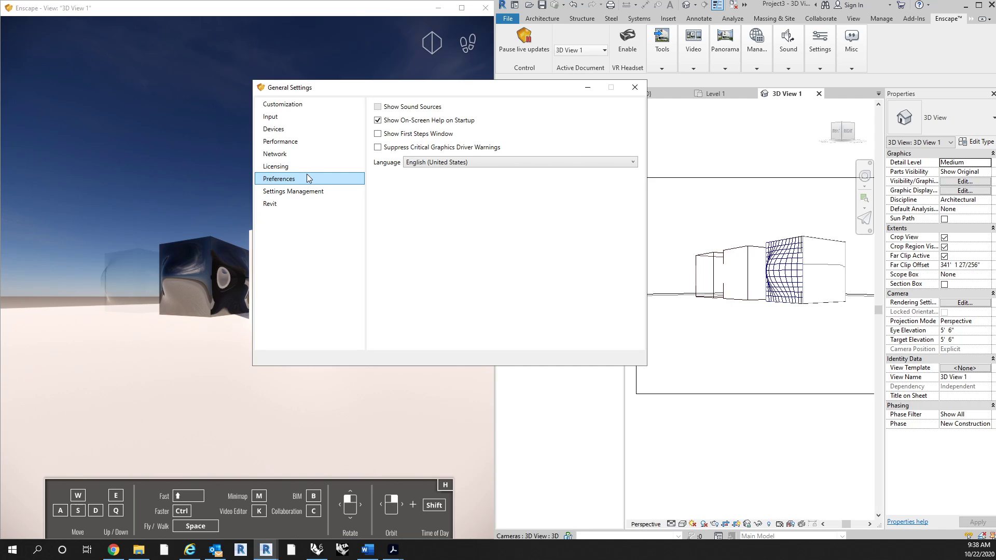
pyautogui.click(306, 104)
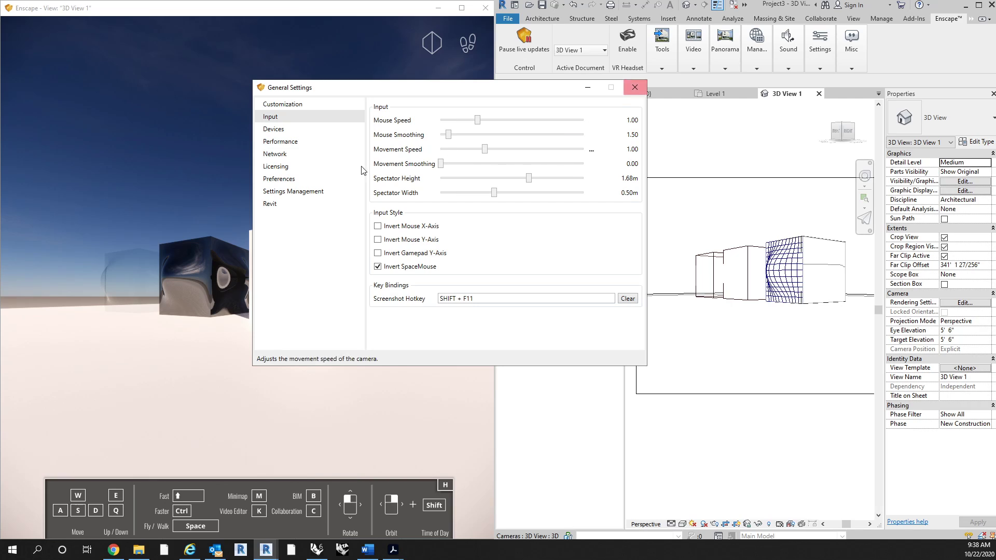
pyautogui.click(280, 167)
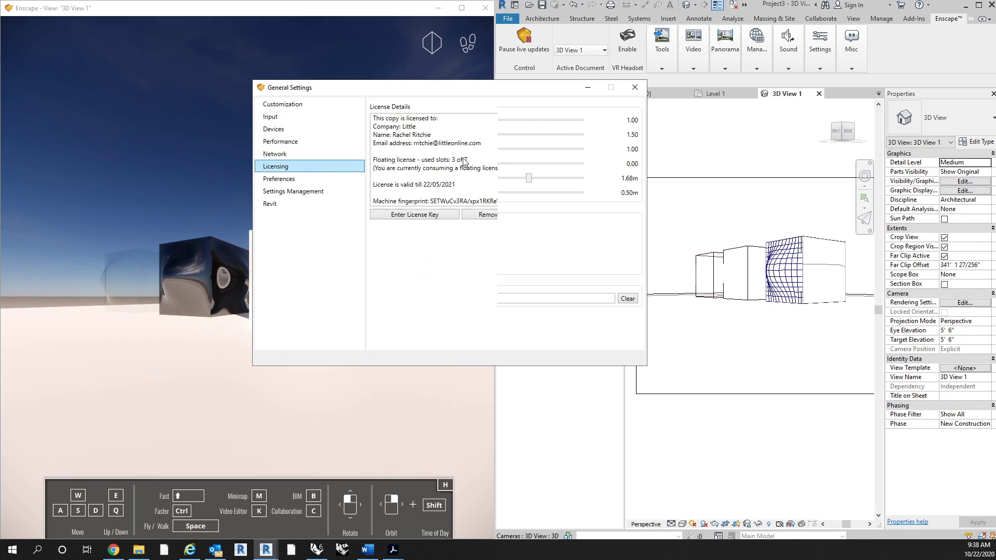
pyautogui.click(634, 87)
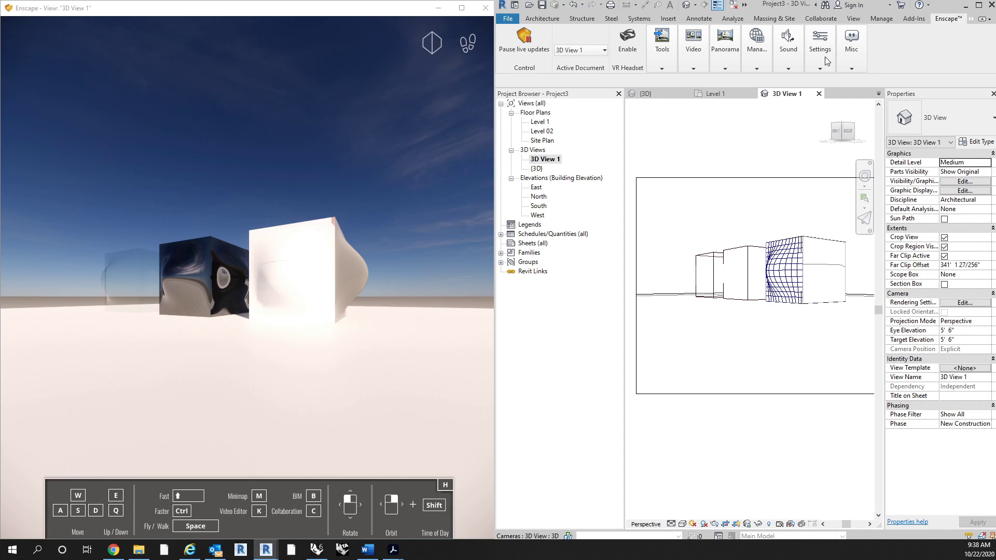
# Open the Enscape Visual Settings beside the rendering and set the outline thickness to 91%
pyautogui.click(827, 61)
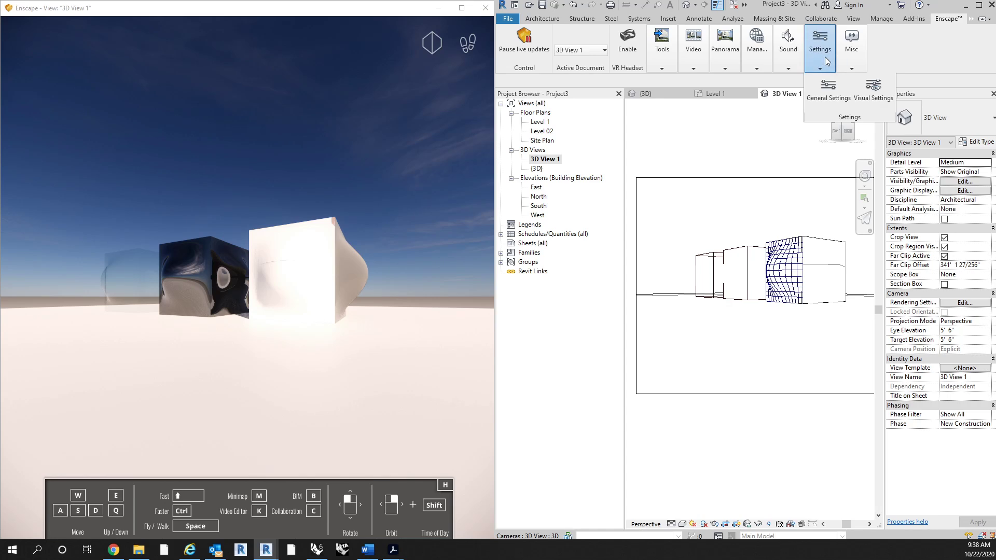
pyautogui.click(876, 99)
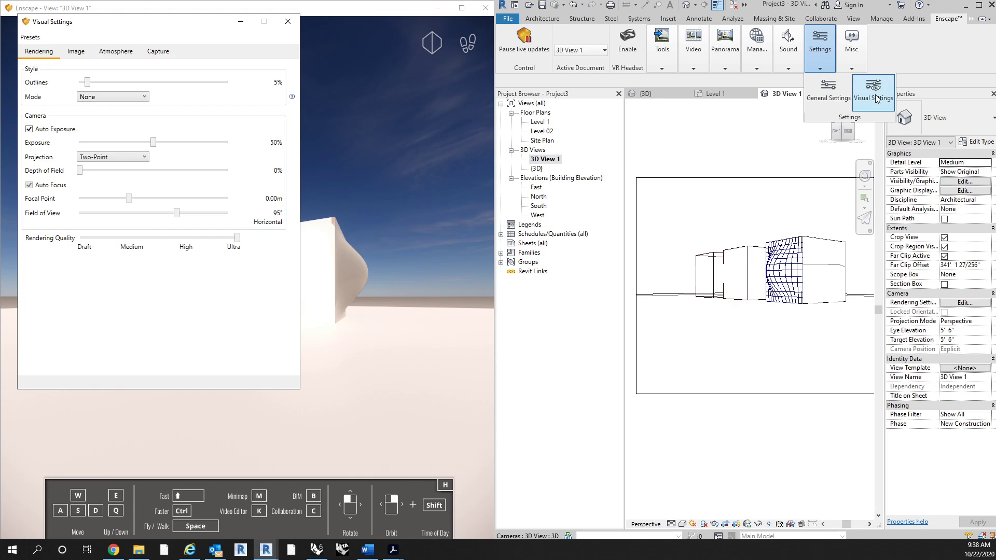
pyautogui.click(788, 52)
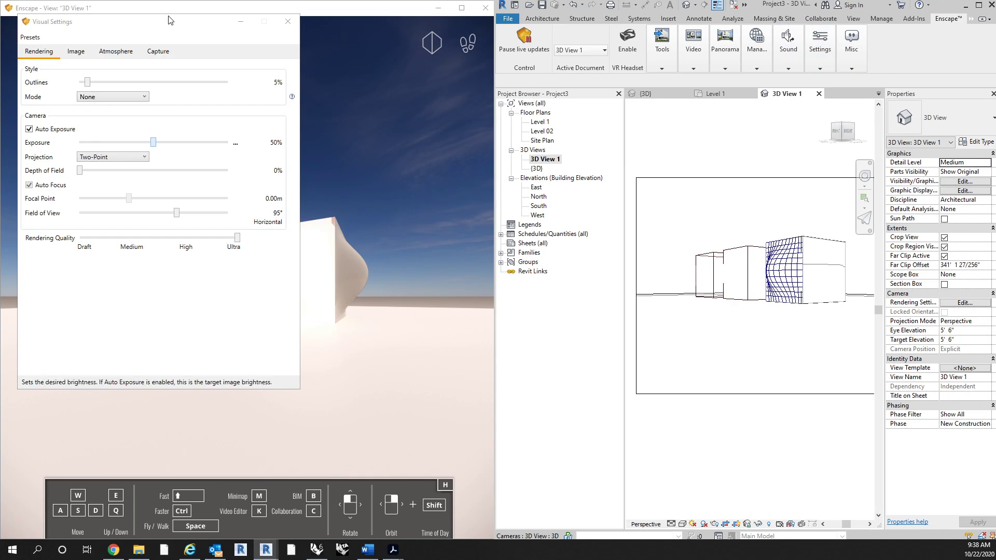
pyautogui.moveTo(168, 23); pyautogui.dragTo(720, 82)
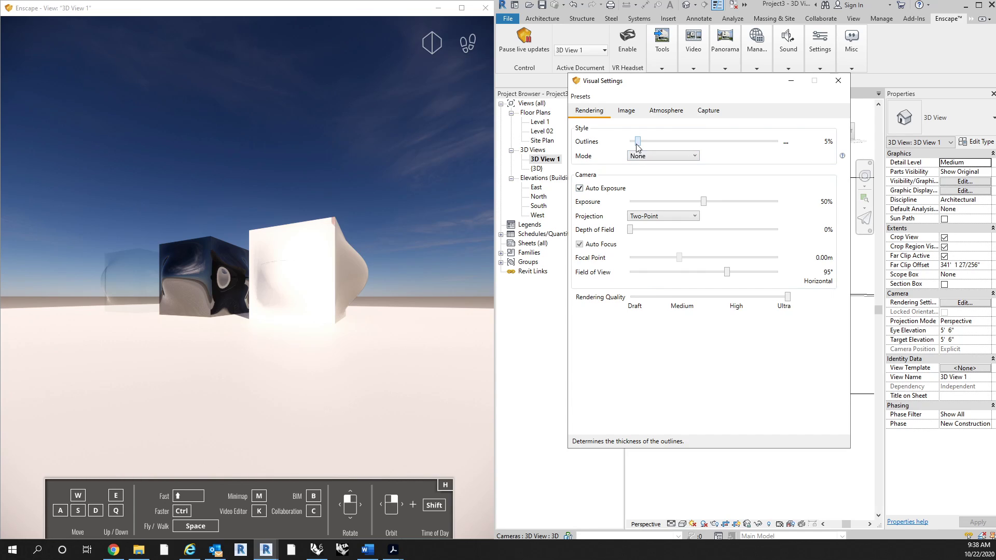
pyautogui.moveTo(642, 145); pyautogui.dragTo(764, 145)
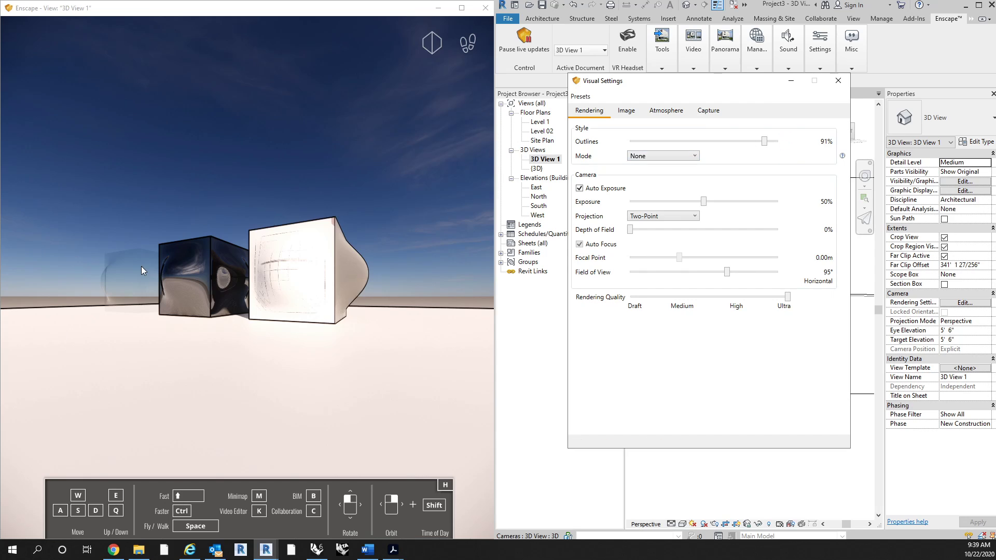
# Reduce the outline thickness to 14% and set the rendering mode to White
pyautogui.moveTo(763, 141); pyautogui.dragTo(652, 147)
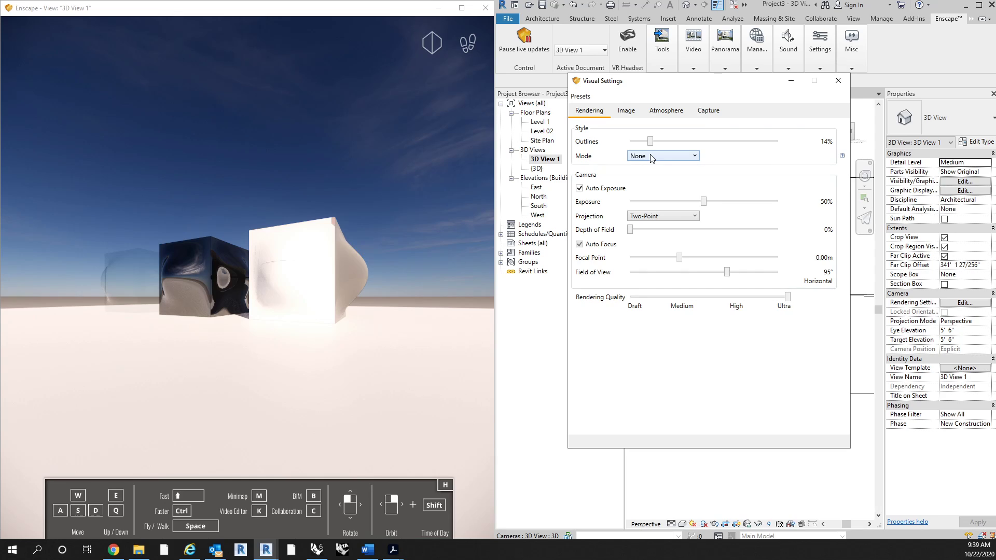
pyautogui.click(652, 158)
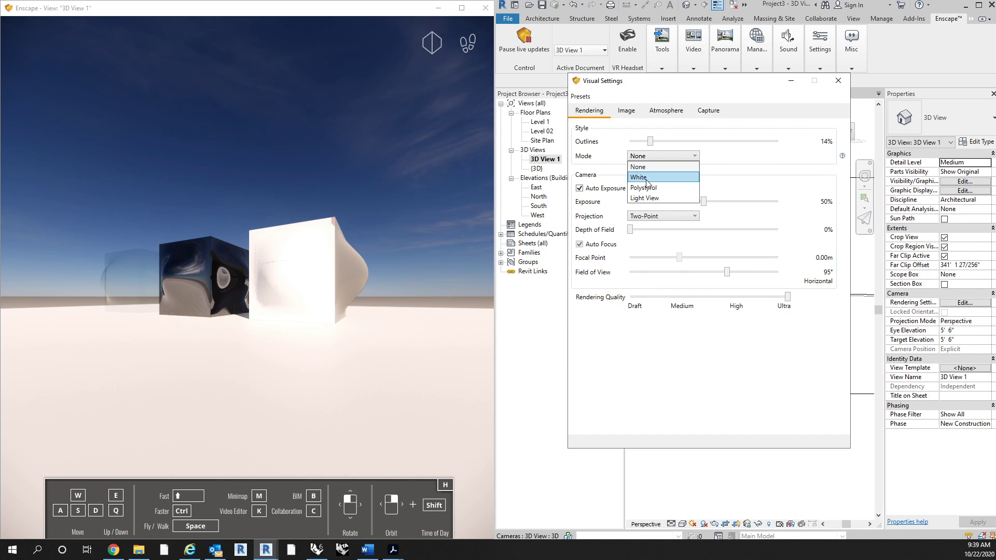
pyautogui.click(639, 177)
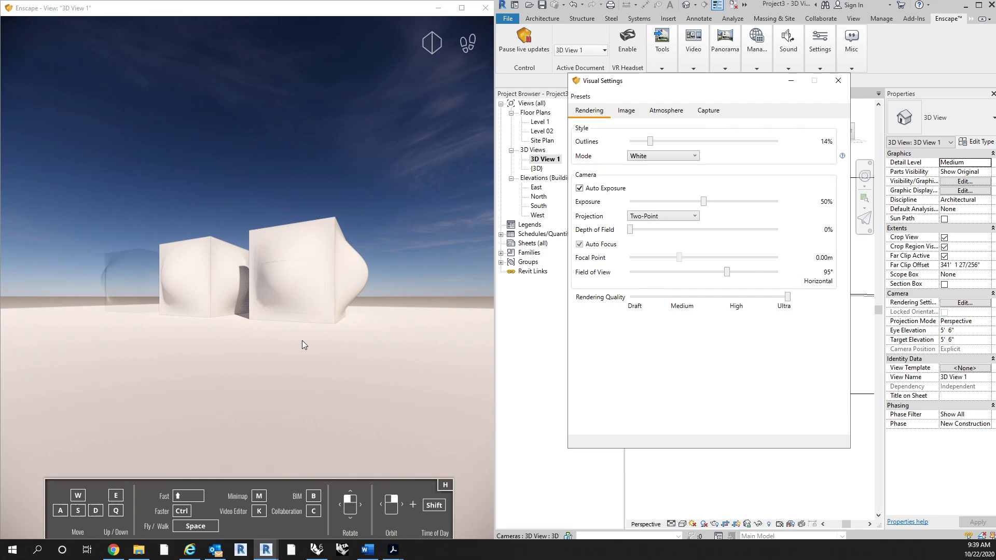
# Walk around the boxes in the Enscape rendering to examine their surfaces and shading in White mode
pyautogui.moveTo(302, 340); pyautogui.dragTo(334, 339)
pyautogui.press('w')
pyautogui.press('w')
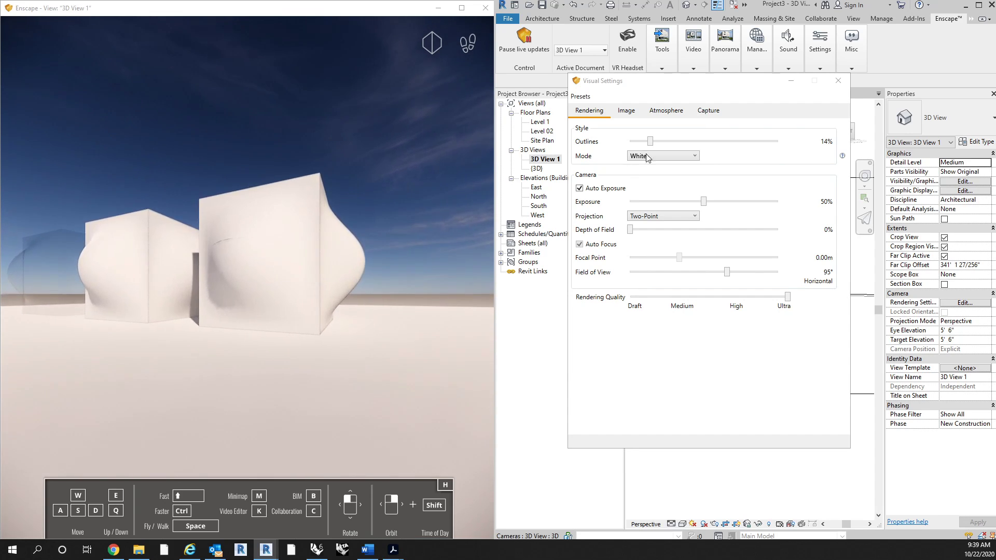
pyautogui.press('w')
pyautogui.press('d')
pyautogui.moveTo(297, 275); pyautogui.dragTo(396, 274)
pyautogui.press('a')
pyautogui.press('d')
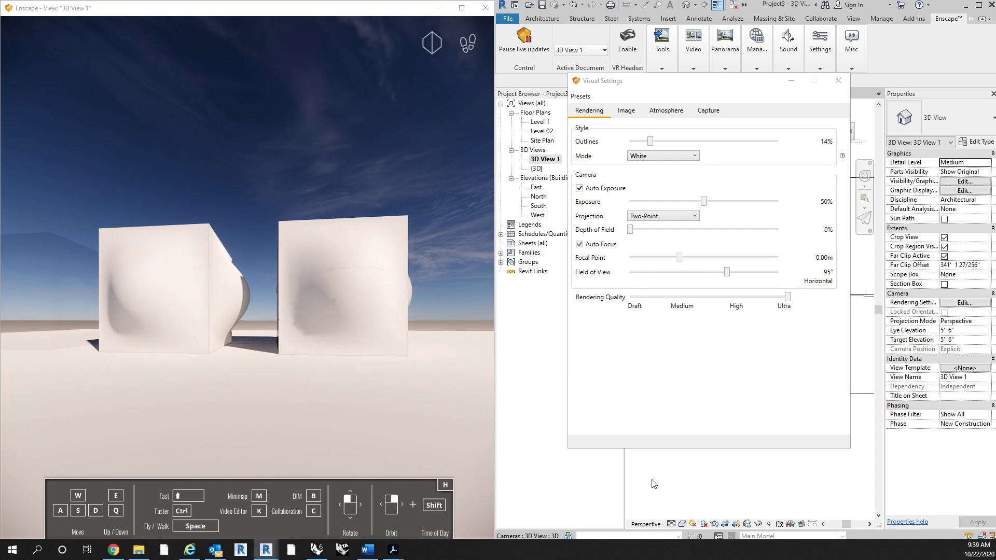
pyautogui.click(820, 68)
pyautogui.click(826, 100)
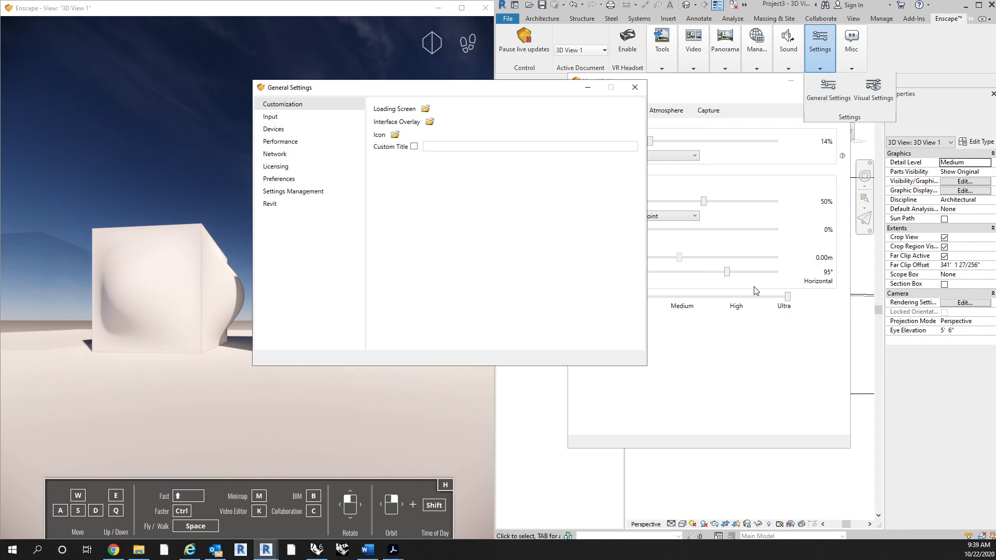
pyautogui.click(635, 87)
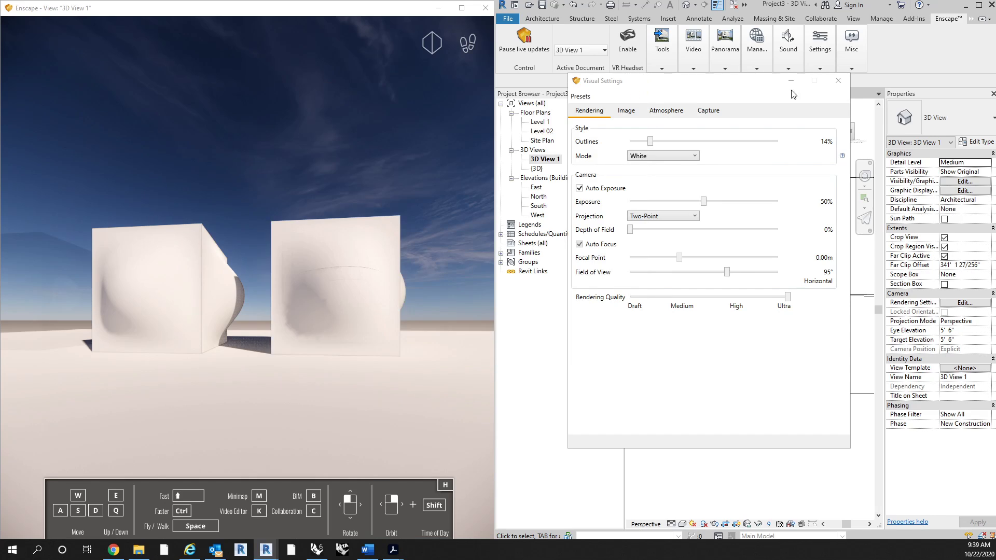
pyautogui.click(835, 85)
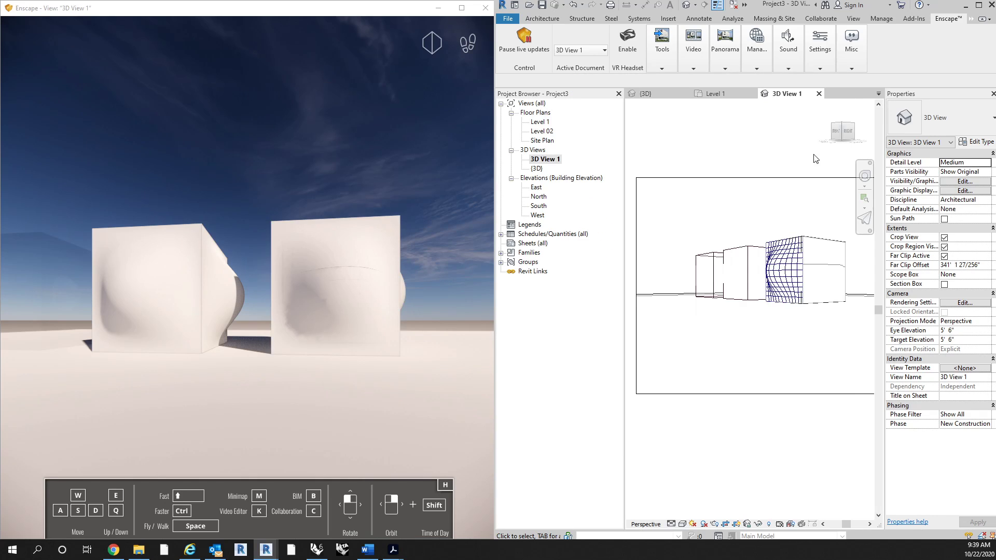
pyautogui.click(813, 268)
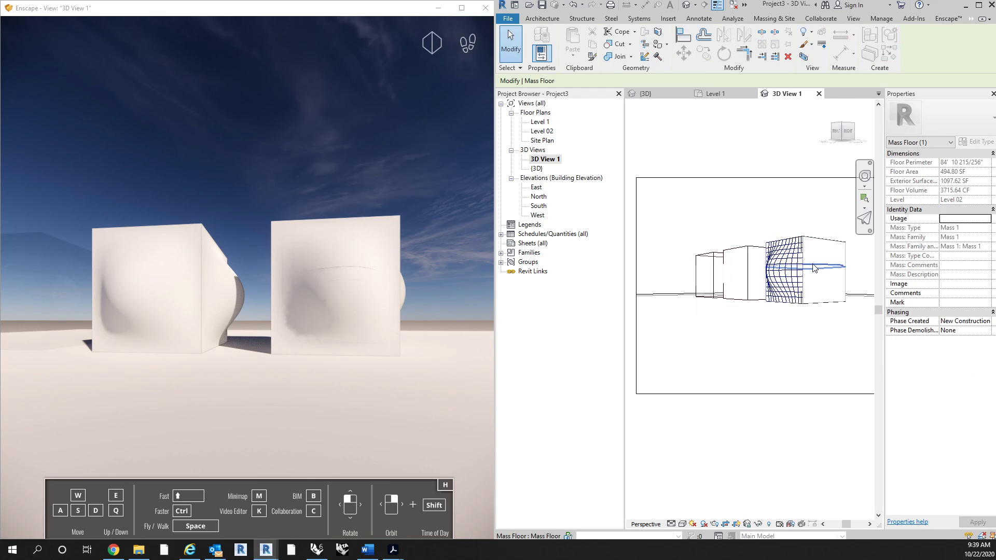
pyautogui.press('Escape')
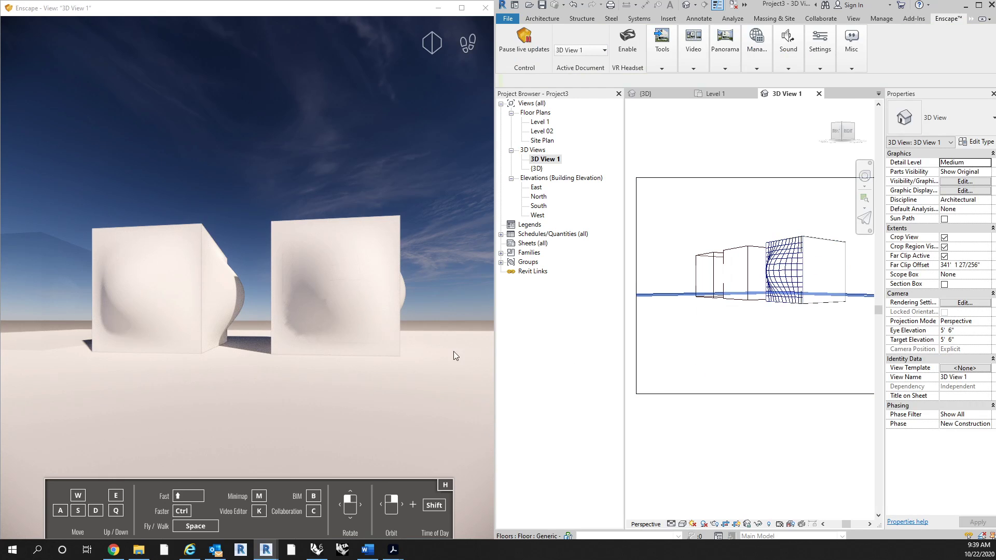
# Reopen the Visual Settings, set the rendering mode to Polystyrol and look at the boxes in that style
pyautogui.moveTo(372, 300); pyautogui.dragTo(341, 308)
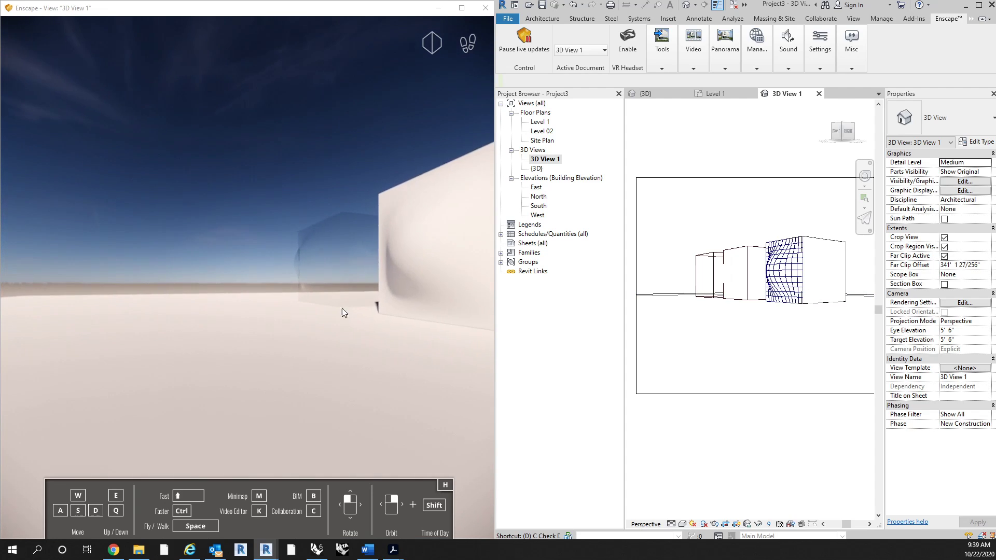
pyautogui.press('d')
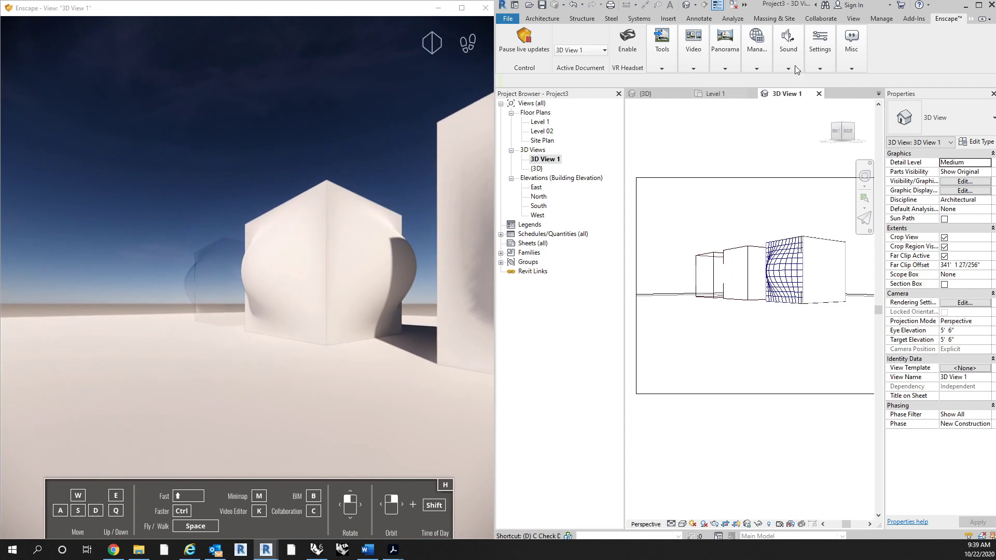
pyautogui.click(817, 57)
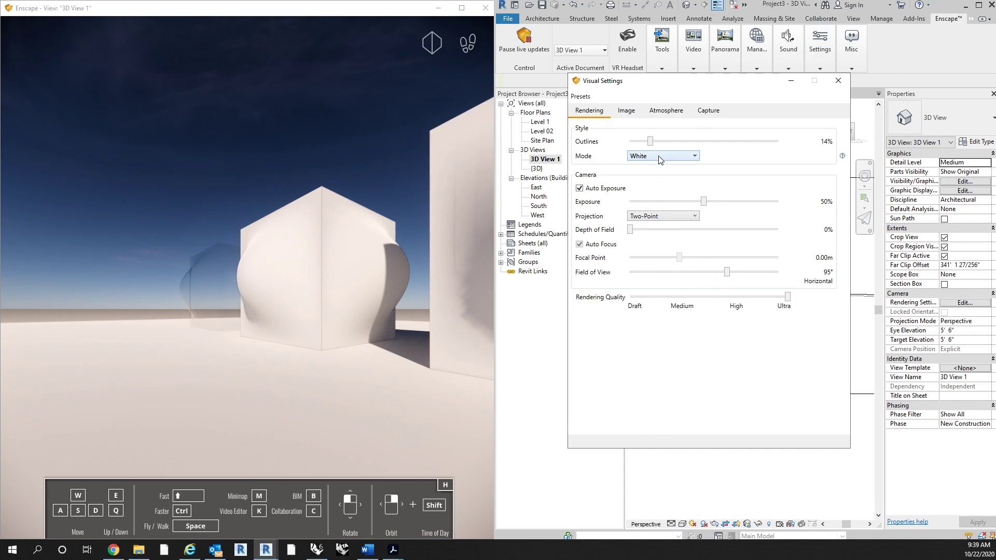
pyautogui.click(660, 157)
pyautogui.click(653, 190)
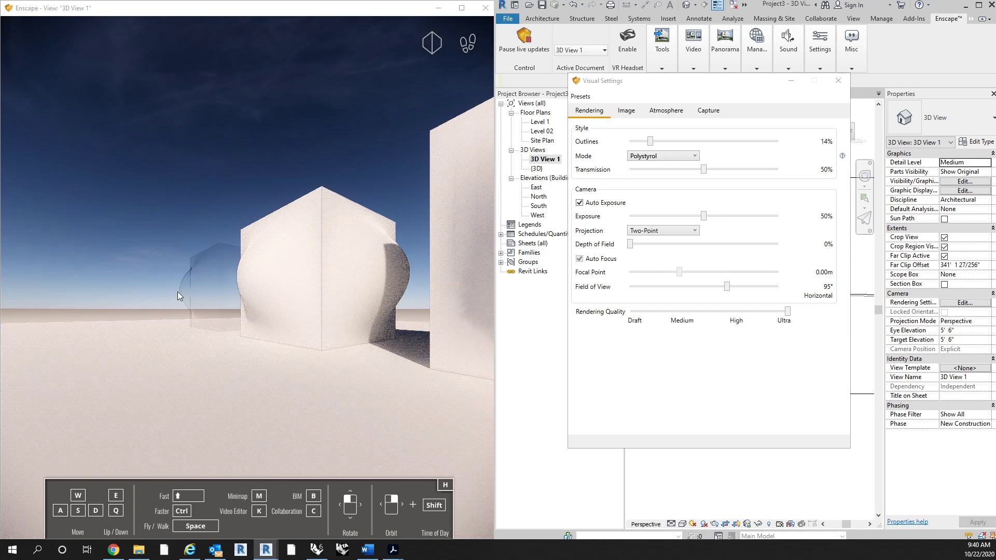
pyautogui.moveTo(178, 292); pyautogui.dragTo(321, 271)
# Set the rendering mode to Light View and inspect the boxes' illumination from several sides and at another time of day
pyautogui.click(668, 157)
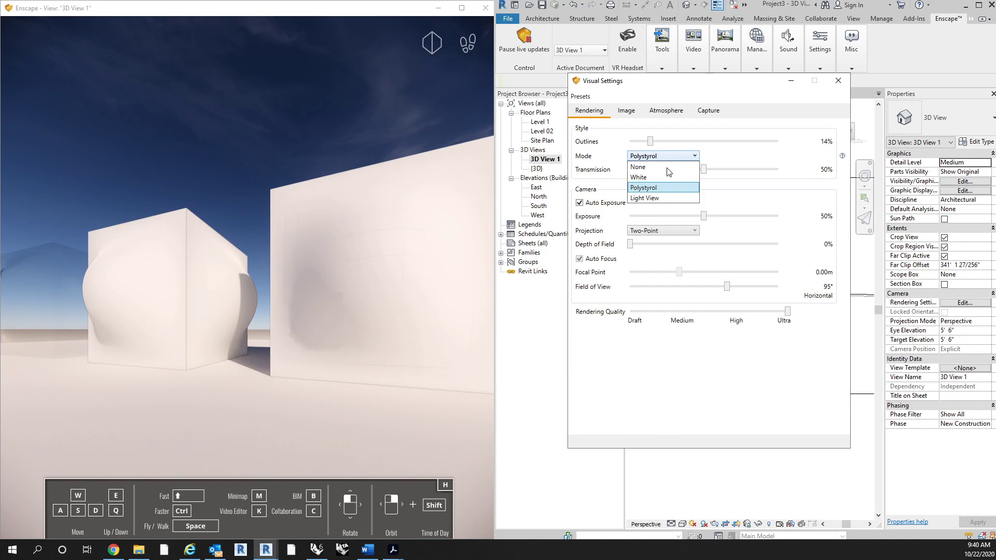
pyautogui.click(659, 197)
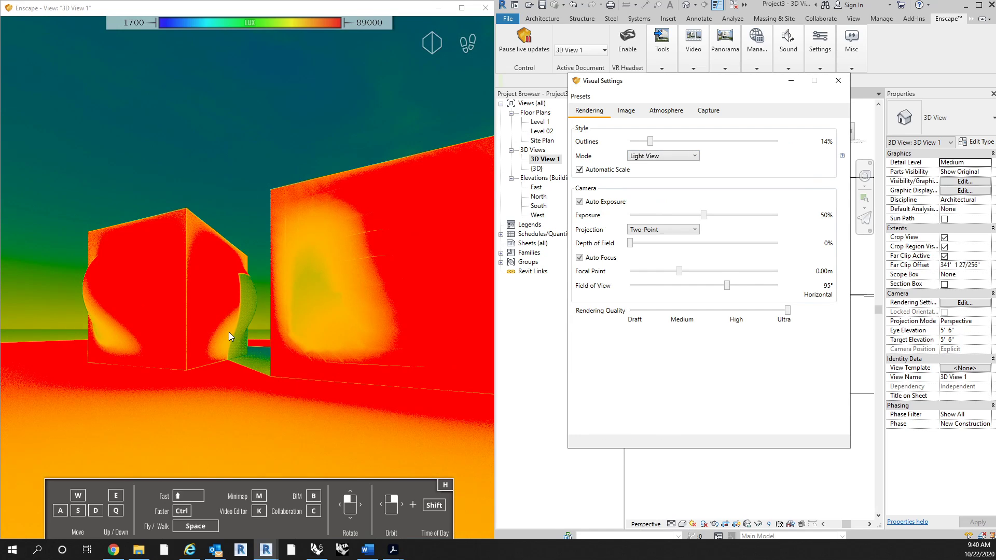
pyautogui.moveTo(232, 333); pyautogui.dragTo(171, 358)
pyautogui.press('s')
pyautogui.press('d')
pyautogui.moveTo(171, 358); pyautogui.dragTo(1, 361, button='right')
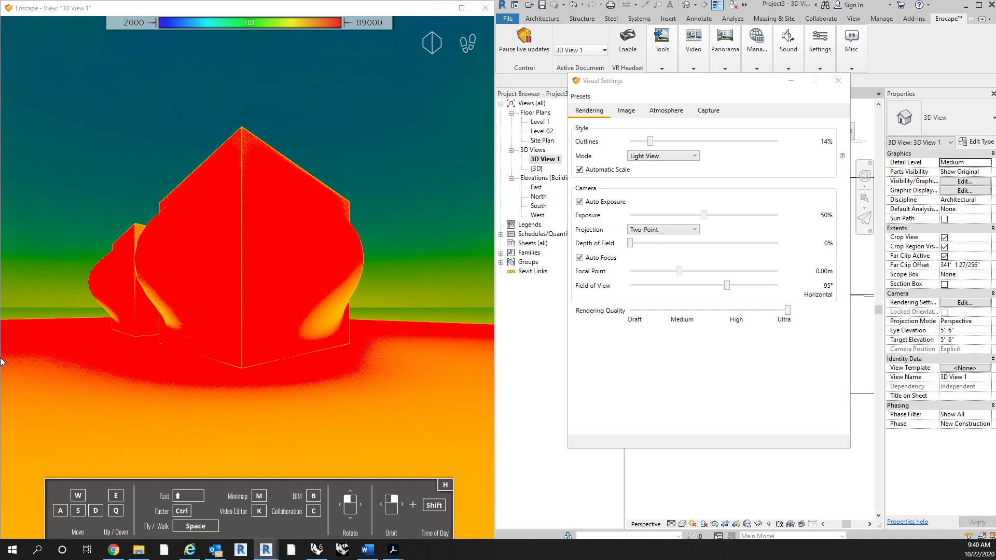
pyautogui.moveTo(254, 323); pyautogui.dragTo(1, 344, button='right')
pyautogui.moveTo(208, 333); pyautogui.dragTo(316, 372, button='right')
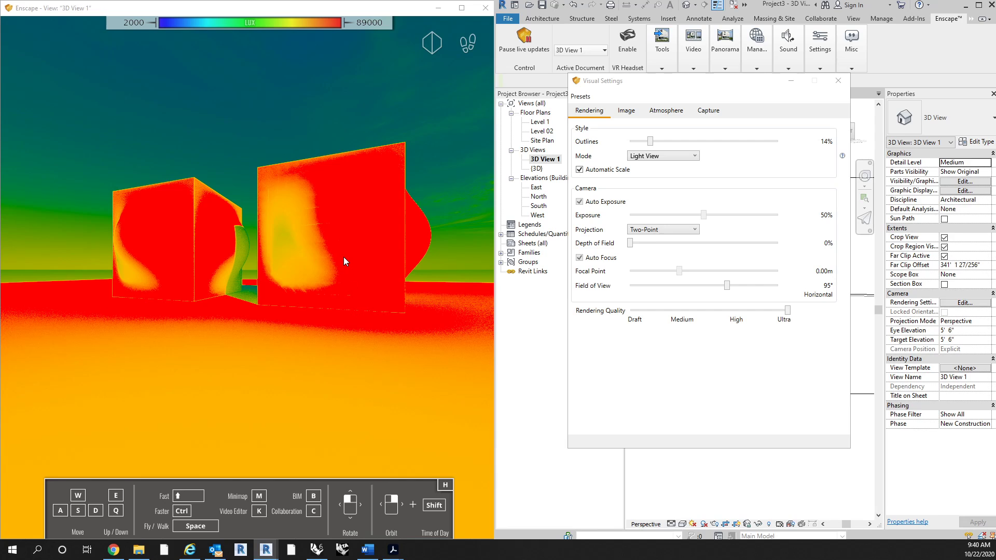
pyautogui.keyDown('shift'); pyautogui.moveTo(348, 256); pyautogui.dragTo(420, 255, button='right'); pyautogui.keyUp('shift')
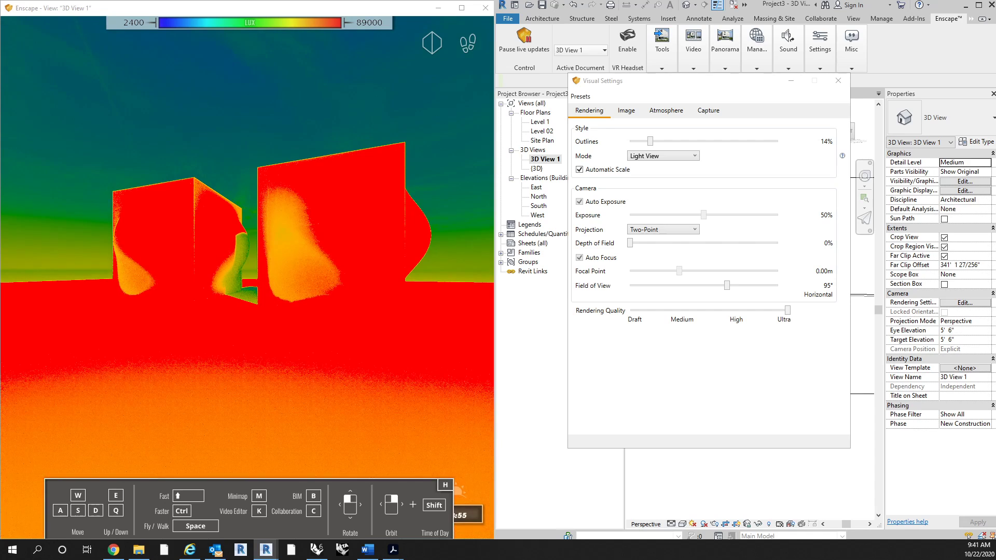
# Return the rendering mode to None after trying White, and frame the boxes with their real materials
pyautogui.click(691, 156)
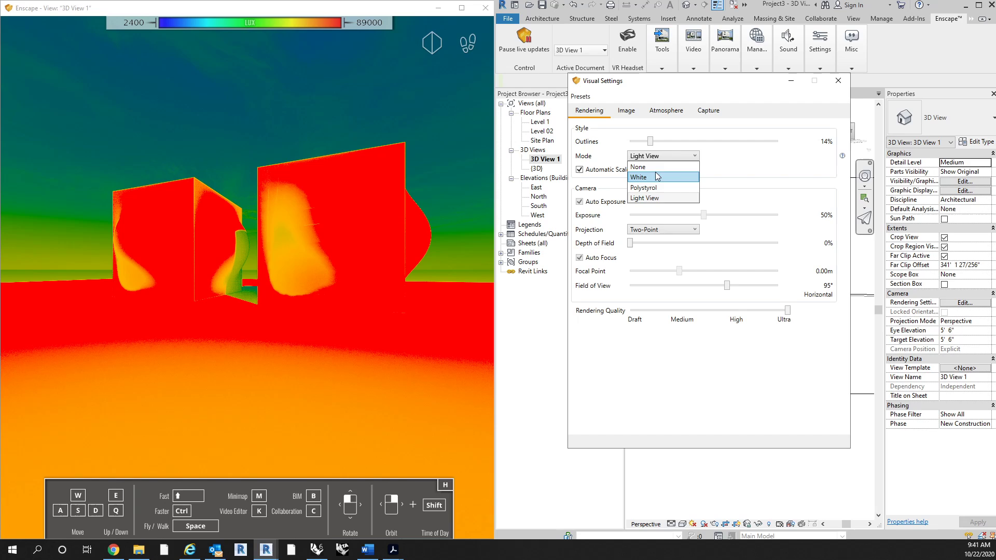
pyautogui.click(658, 177)
pyautogui.click(666, 157)
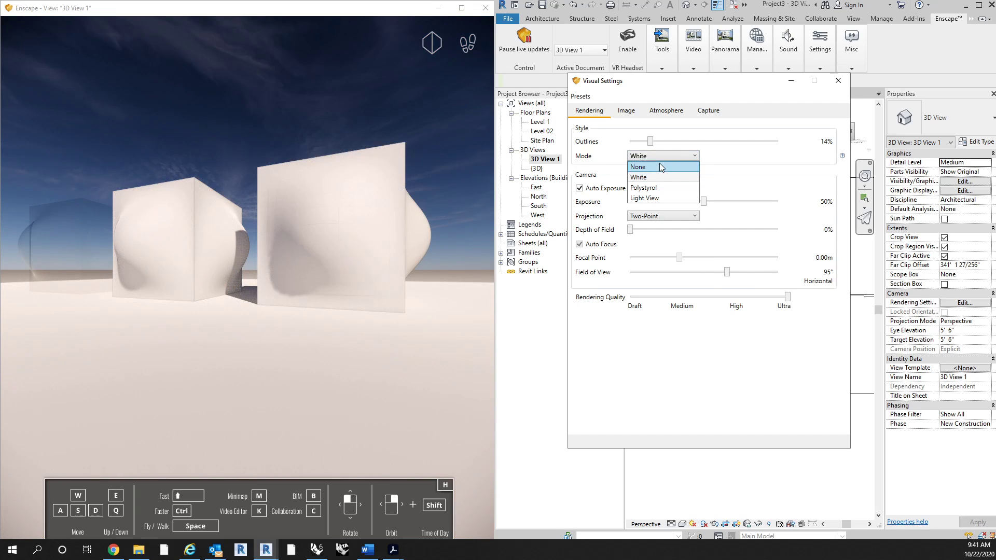
pyautogui.click(661, 167)
pyautogui.moveTo(364, 366); pyautogui.dragTo(376, 391)
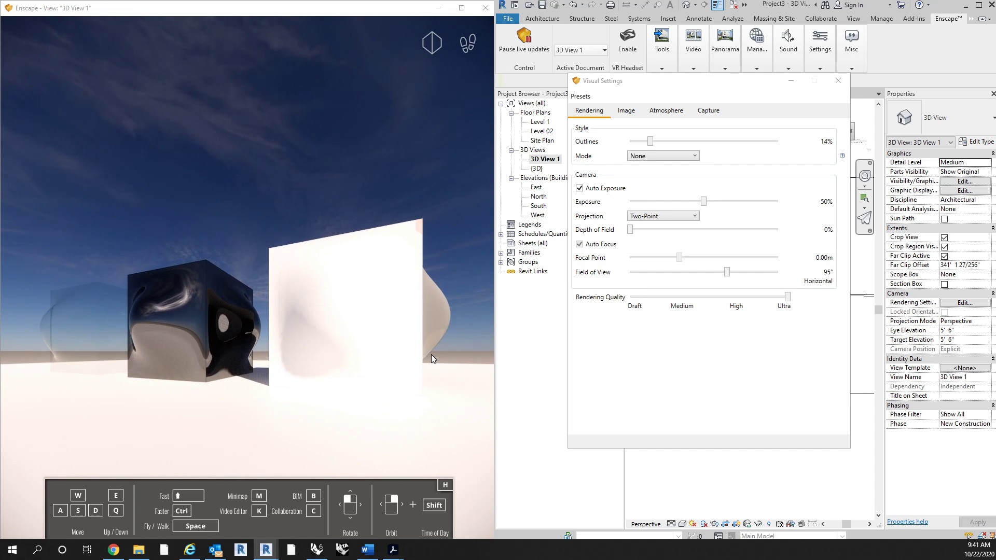
# Shift the time of day in Enscape and orbit around the boxes to view the changed sunlight
pyautogui.keyDown('shift'); pyautogui.moveTo(392, 357); pyautogui.dragTo(501, 357, button='right'); pyautogui.keyUp('shift')
pyautogui.keyDown('shift'); pyautogui.moveTo(430, 357); pyautogui.dragTo(516, 357, button='right'); pyautogui.keyUp('shift')
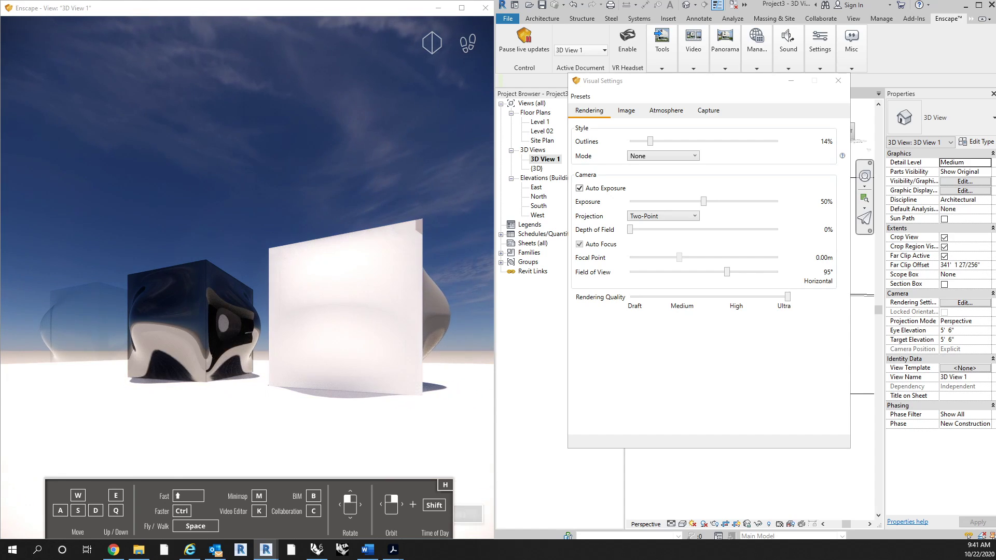
pyautogui.moveTo(316, 389)
pyautogui.mouseDown()
pyautogui.moveTo(311, 416)
pyautogui.moveTo(323, 399)
pyautogui.mouseUp()
pyautogui.press('s')
pyautogui.press('d')
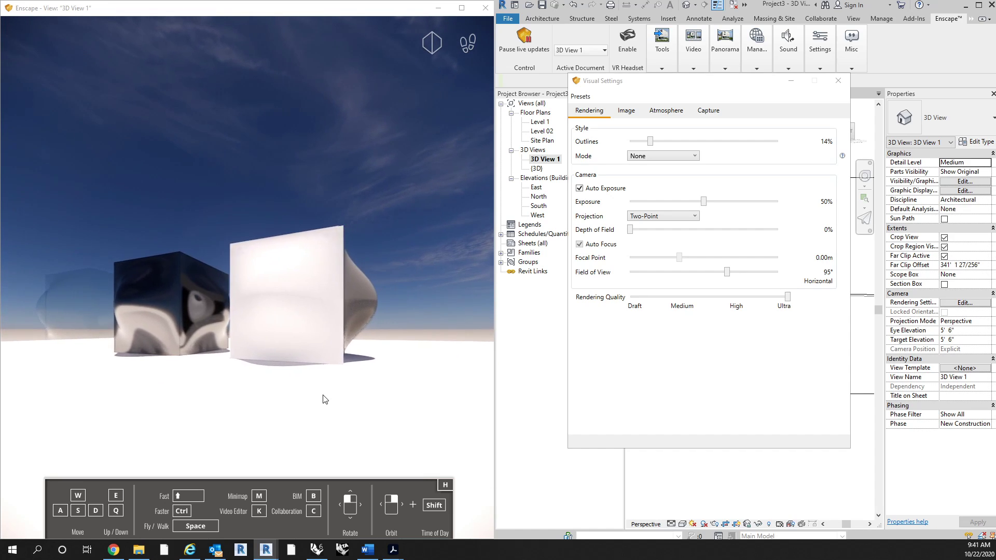
pyautogui.moveTo(410, 386); pyautogui.dragTo(251, 389, button='right')
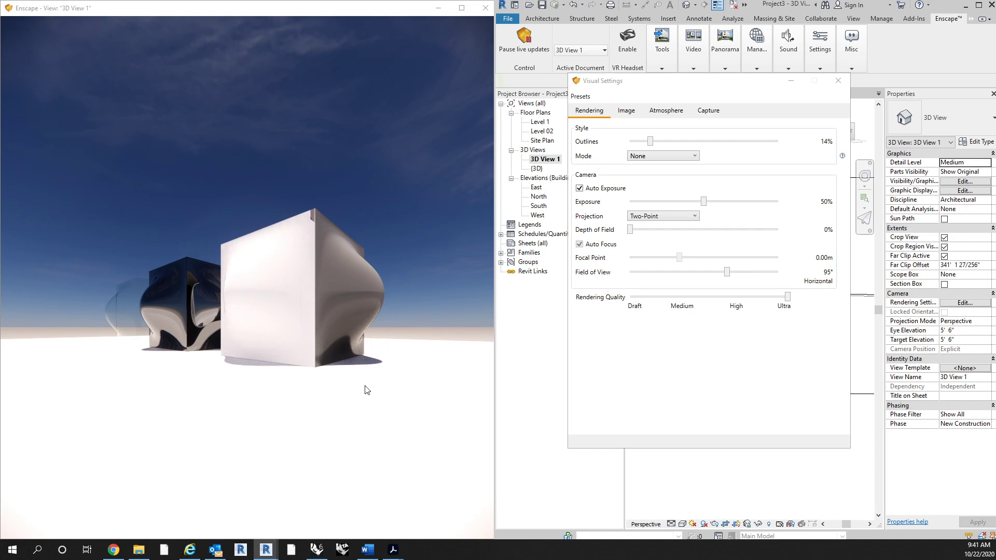
# Fine-tune the sun's time of day to cast short shadows beside the boxes, and reframe their front faces
pyautogui.moveTo(365, 386)
pyautogui.keyDown('shift'); pyautogui.mouseDown(button='right')
pyautogui.moveTo(281, 387)
pyautogui.moveTo(410, 386)
pyautogui.mouseUp(button='right'); pyautogui.keyUp('shift')
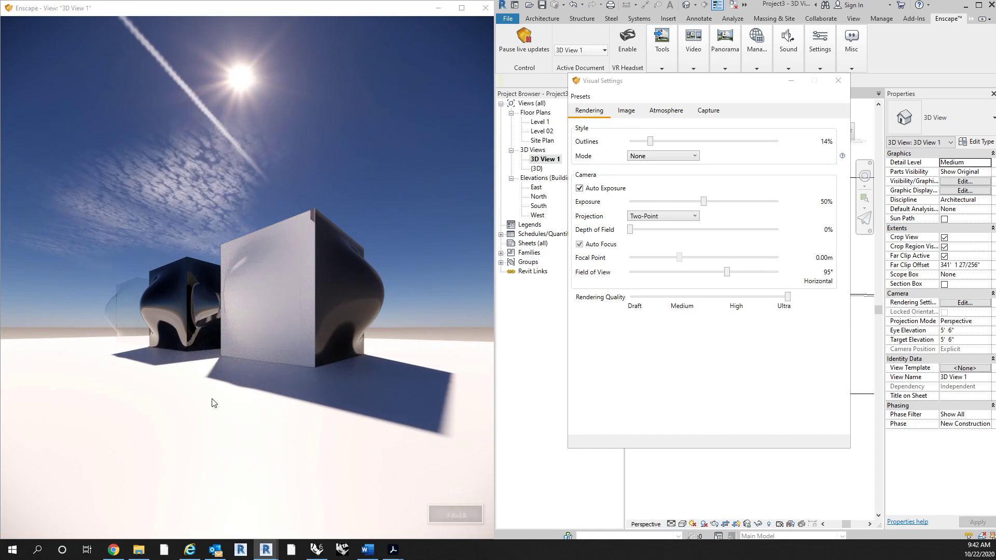
pyautogui.keyDown('shift'); pyautogui.moveTo(162, 396); pyautogui.dragTo(8, 334, button='right'); pyautogui.keyUp('shift')
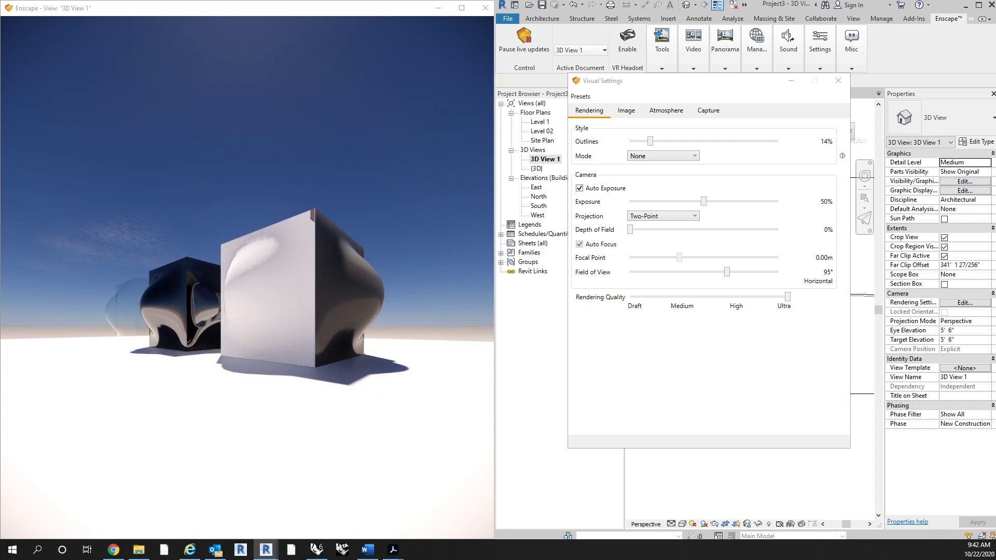
pyautogui.moveTo(394, 360); pyautogui.dragTo(197, 357, button='right')
pyautogui.moveTo(285, 344); pyautogui.dragTo(312, 371)
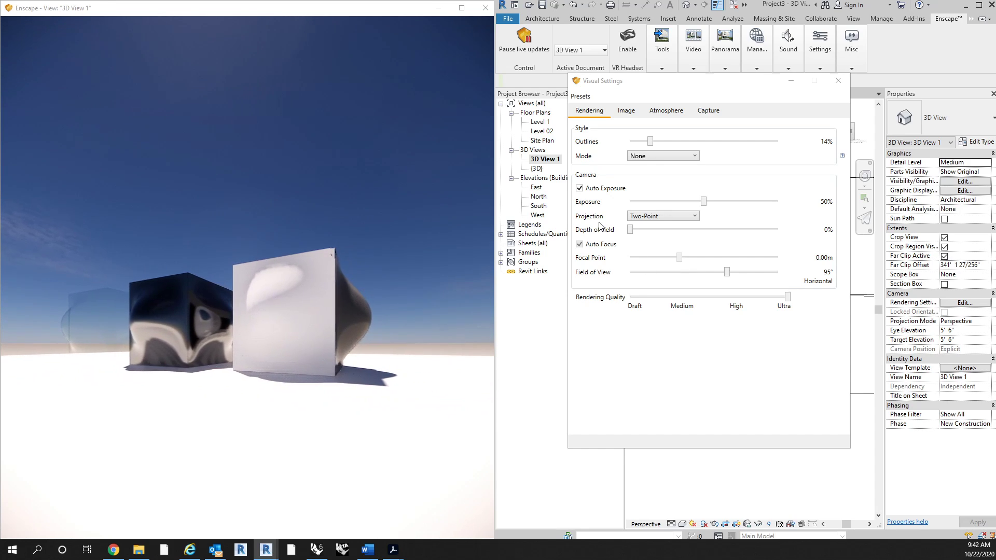
# Try 25% exposure with Auto Exposure off, and restore Auto Exposure with the exposure at 50%
pyautogui.click(607, 189)
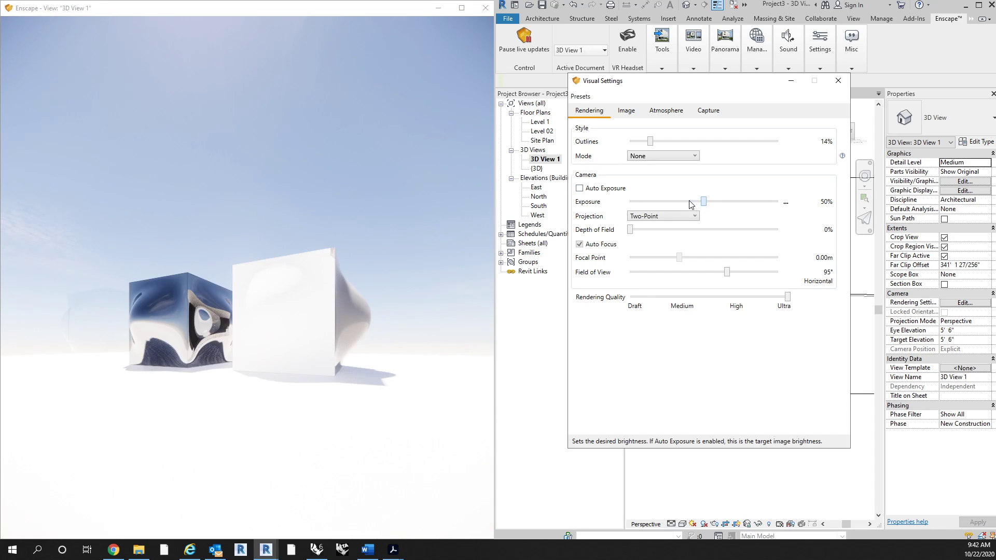
pyautogui.click(671, 201)
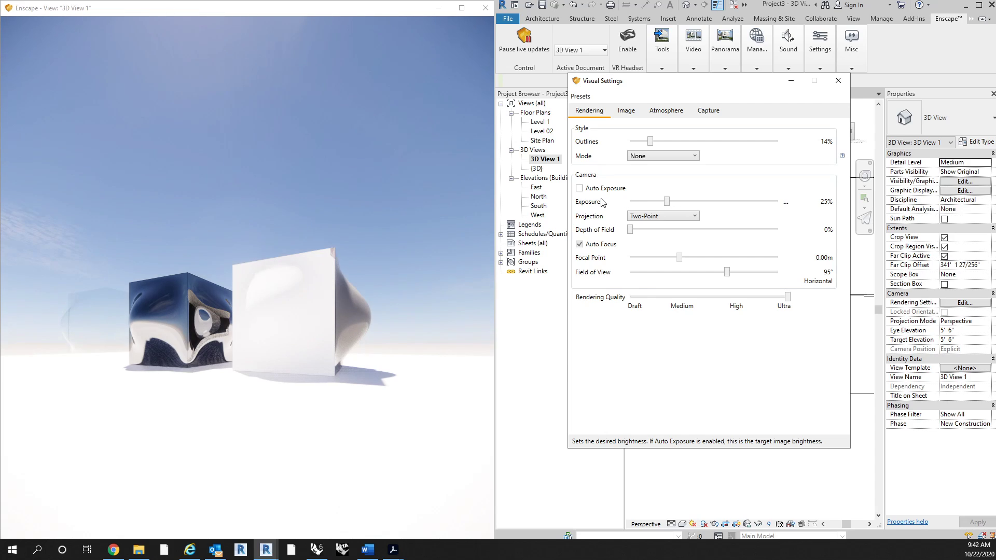
pyautogui.click(594, 190)
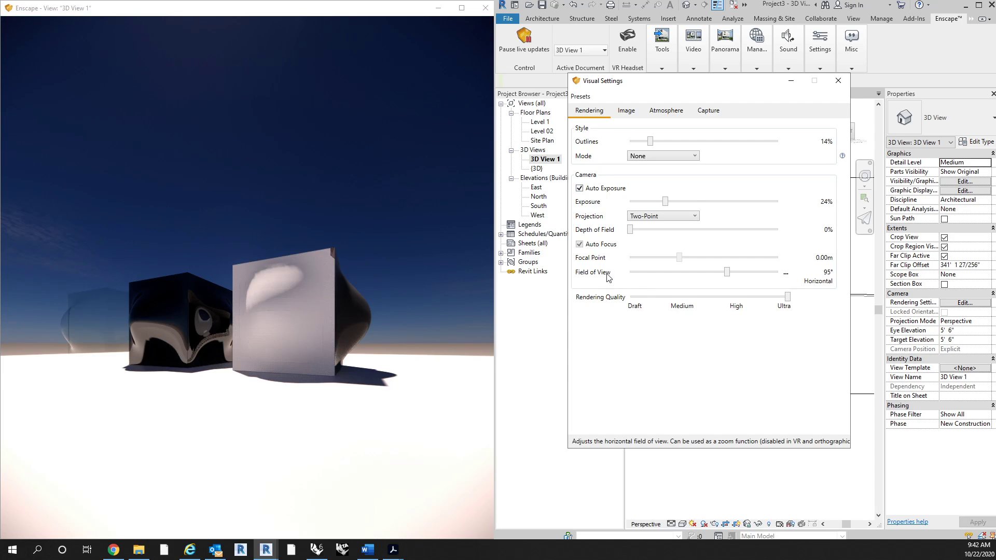
pyautogui.moveTo(691, 203); pyautogui.dragTo(710, 202)
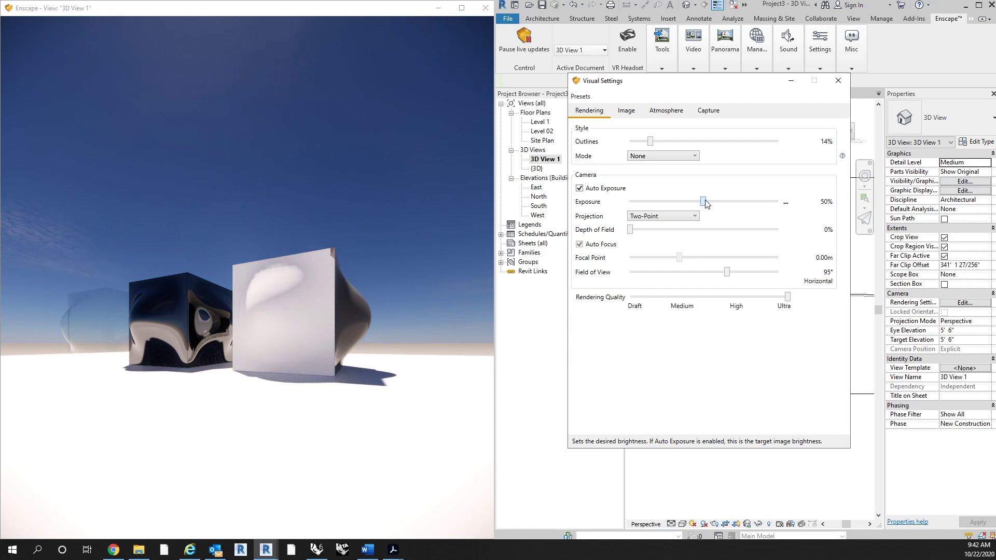
# Show the Enscape navigation help overlay and switch the camera projection to Perspective
pyautogui.click(402, 309)
pyautogui.press('h')
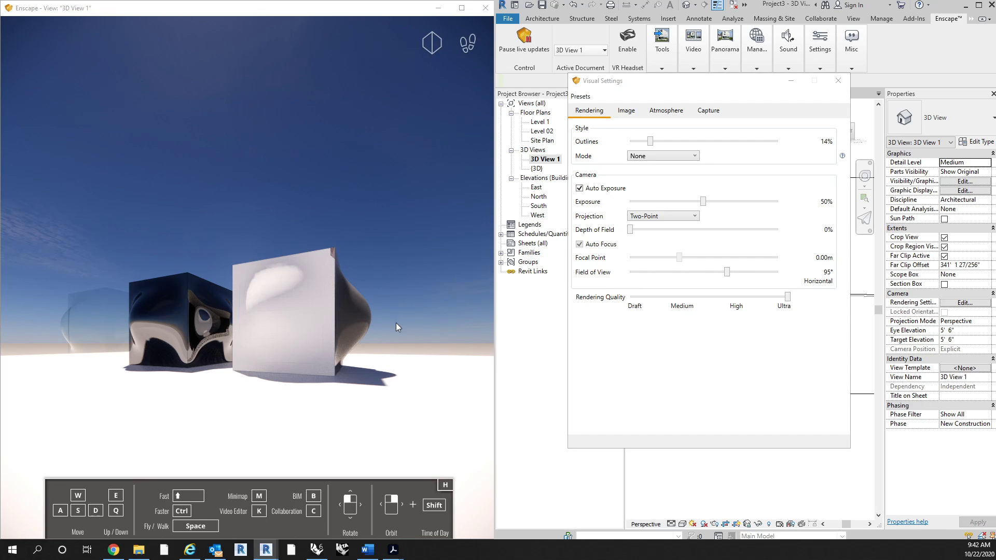
pyautogui.click(437, 44)
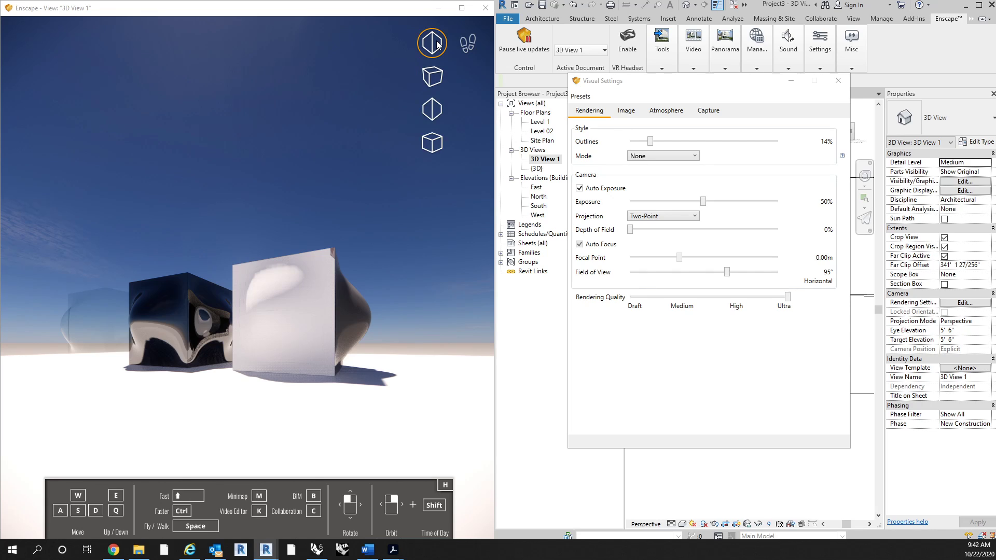
pyautogui.click(434, 77)
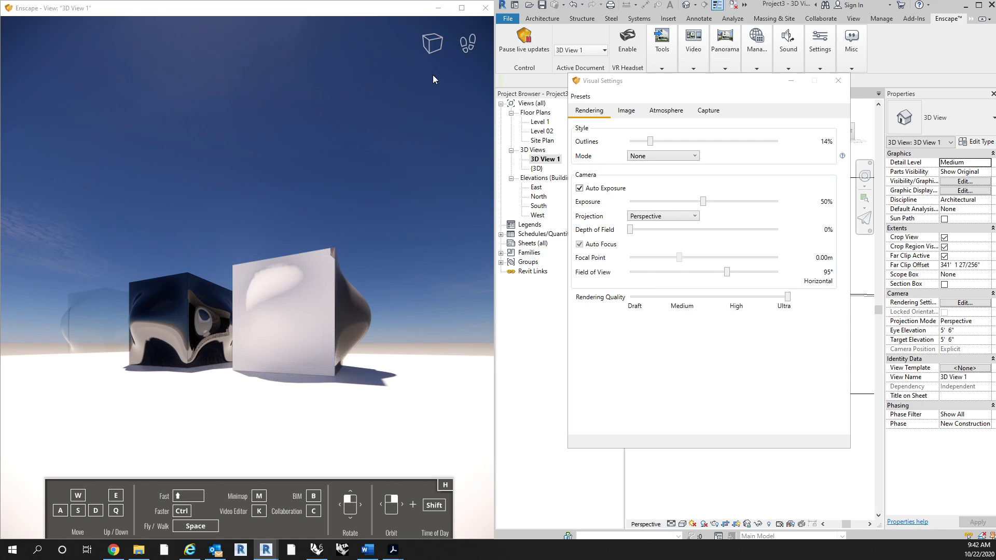
# Move close to the white box in the Perspective projection and tilt the camera up along its front face
pyautogui.moveTo(354, 255); pyautogui.dragTo(312, 246, button='right')
pyautogui.press('w')
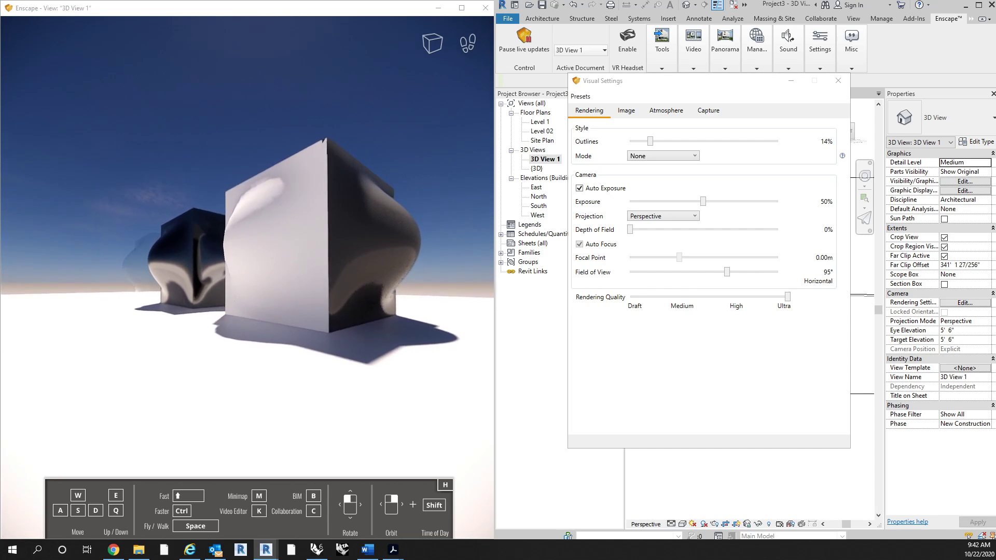
pyautogui.press('w')
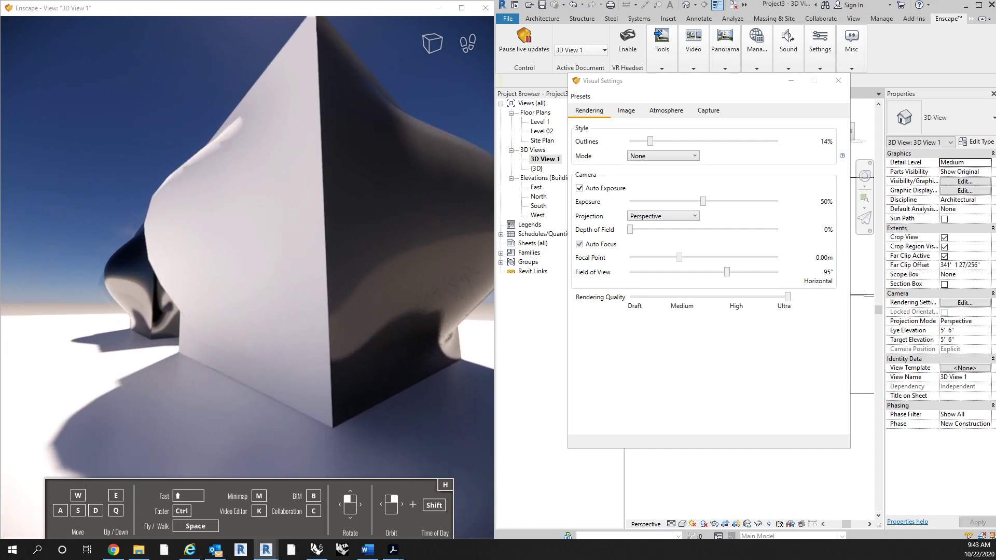
pyautogui.moveTo(311, 246); pyautogui.dragTo(310, 173)
pyautogui.moveTo(310, 174); pyautogui.dragTo(364, 203, button='right')
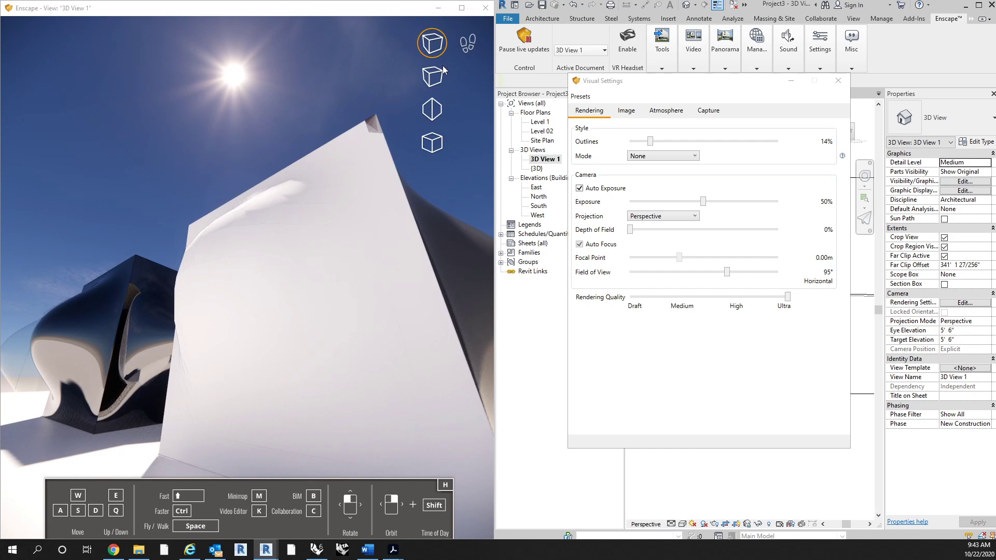
# Switch the Enscape camera projection to Two-Point and back away to view the boxes' front faces
pyautogui.click(435, 107)
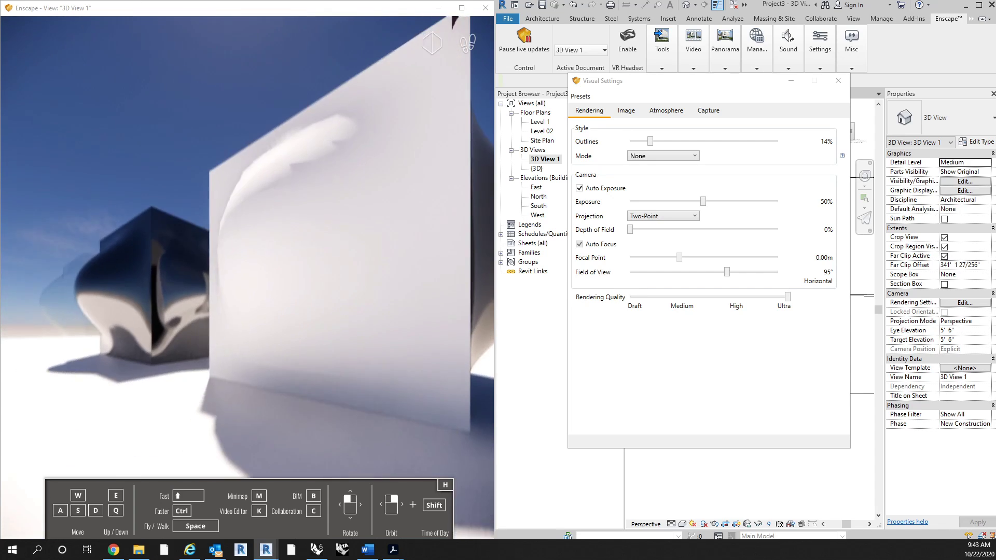
pyautogui.press('s')
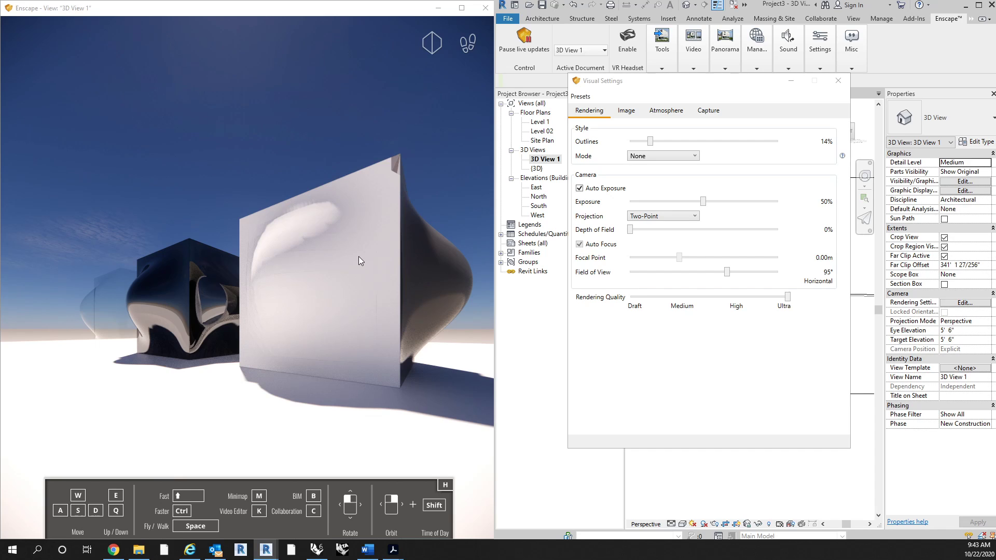
pyautogui.press('s')
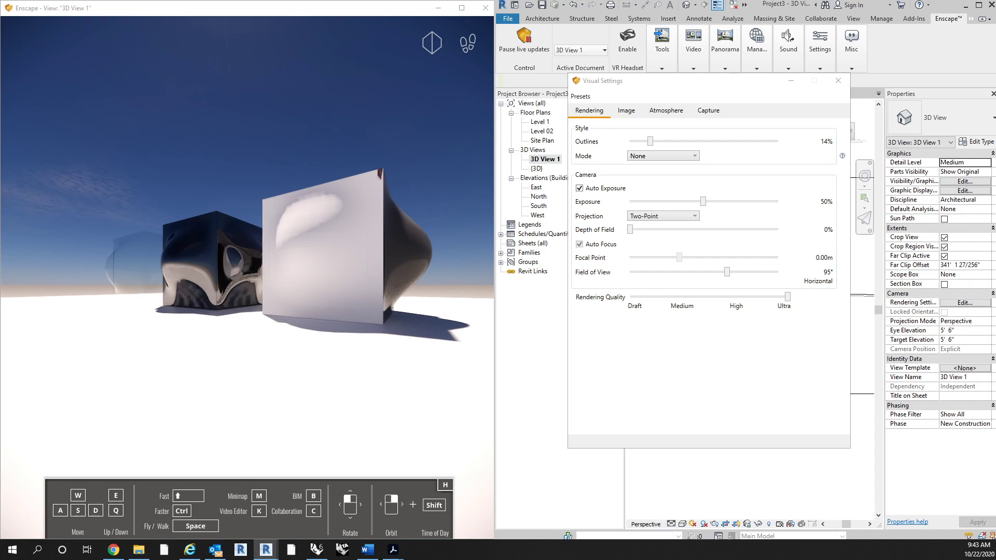
# Fly up over the boxes in the Two-Point projection and look down at their tops
pyautogui.moveTo(378, 204); pyautogui.dragTo(369, 358)
pyautogui.press('e')
pyautogui.press('e')
pyautogui.press('w')
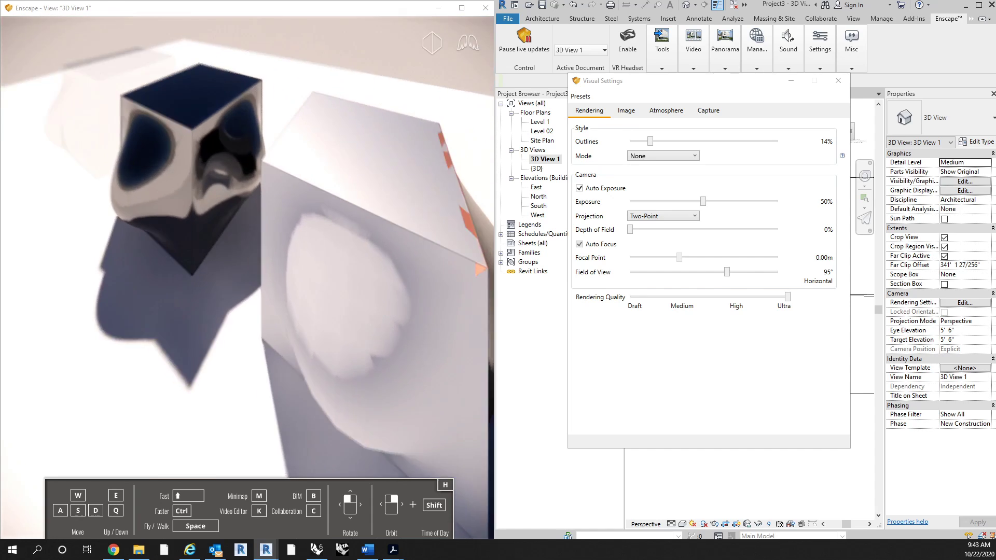
pyautogui.press('a')
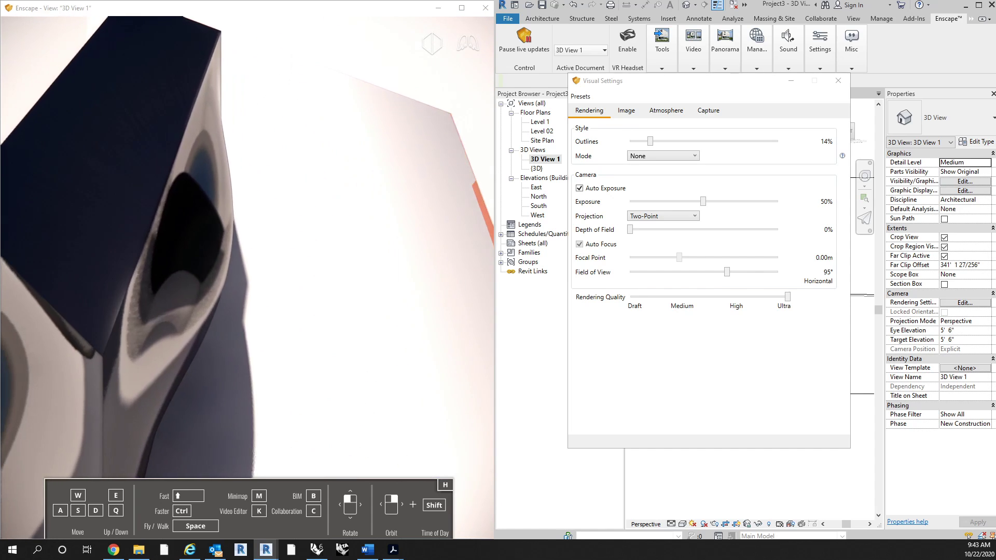
pyautogui.press('d')
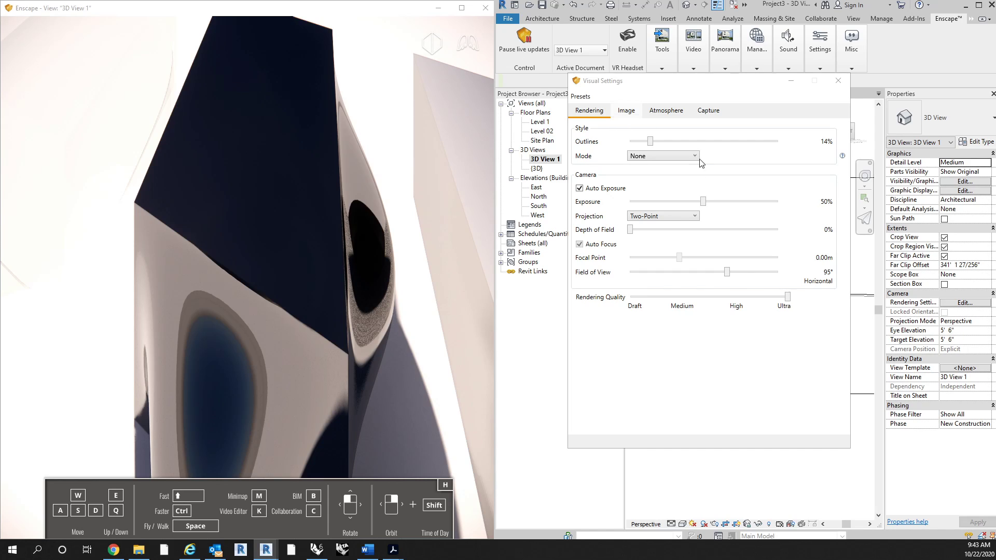
# Set the projection back to Perspective, view the boxes from above, and return to walk mode at ground level
pyautogui.click(658, 218)
pyautogui.click(646, 227)
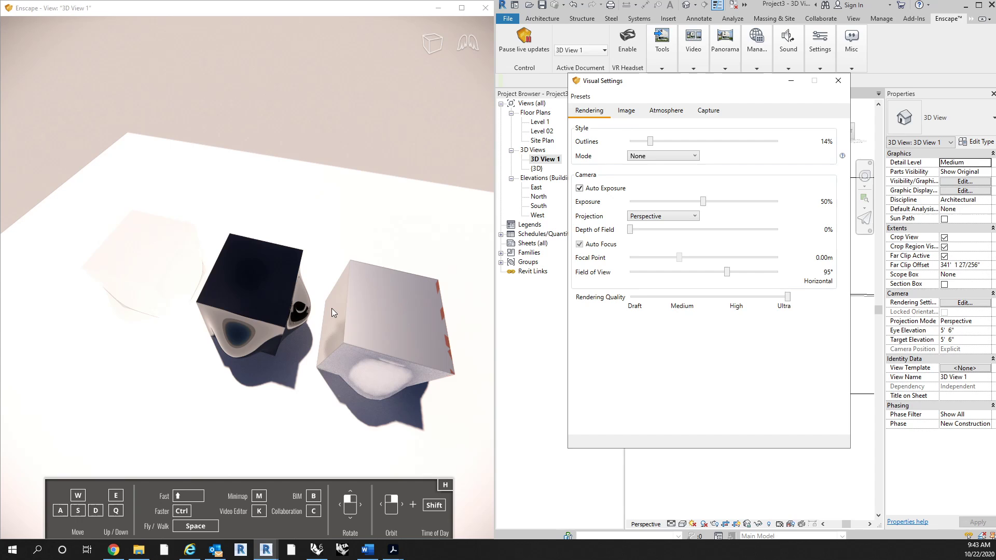
pyautogui.moveTo(332, 308); pyautogui.dragTo(355, 360)
pyautogui.press('space')
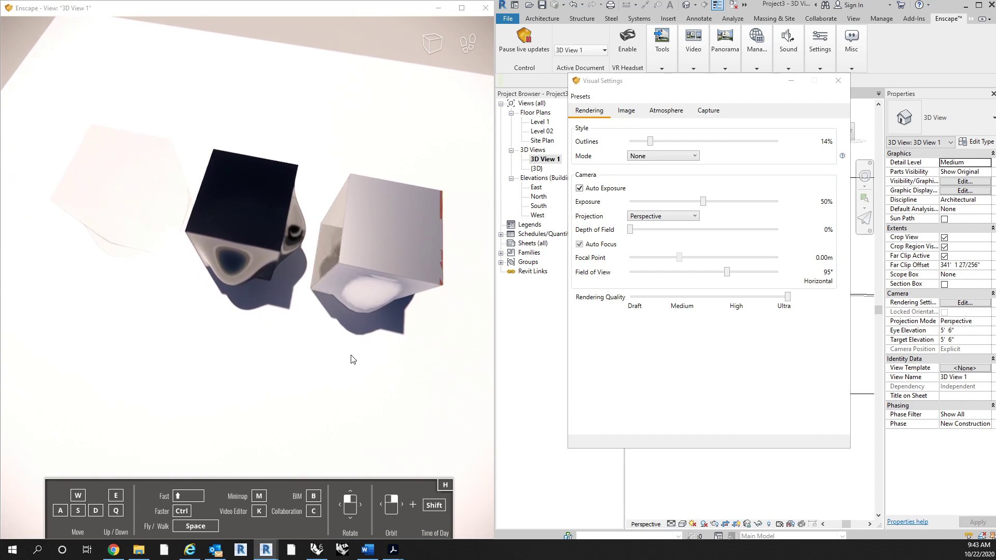
pyautogui.press('s')
pyautogui.moveTo(309, 233); pyautogui.dragTo(310, 140)
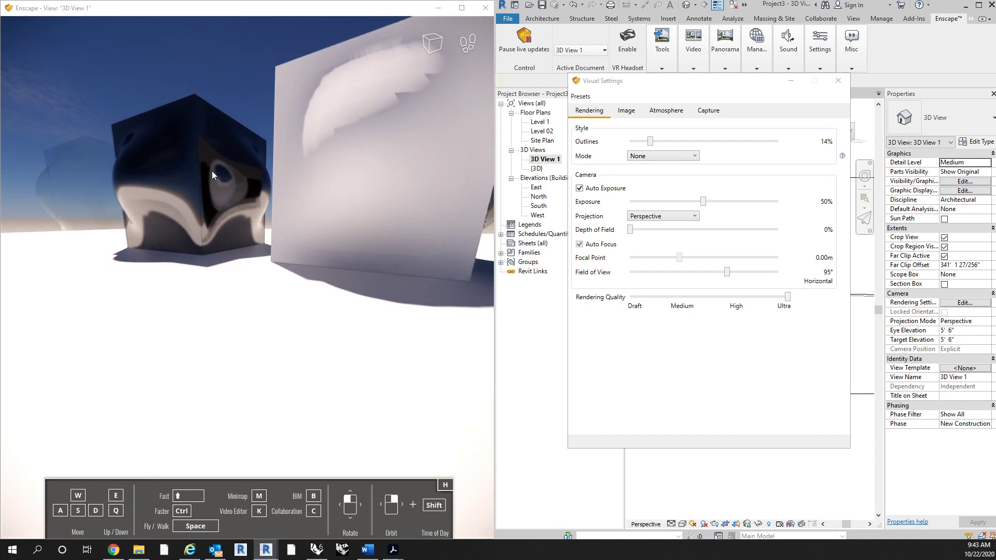
pyautogui.moveTo(212, 171); pyautogui.dragTo(237, 172)
pyautogui.press('s')
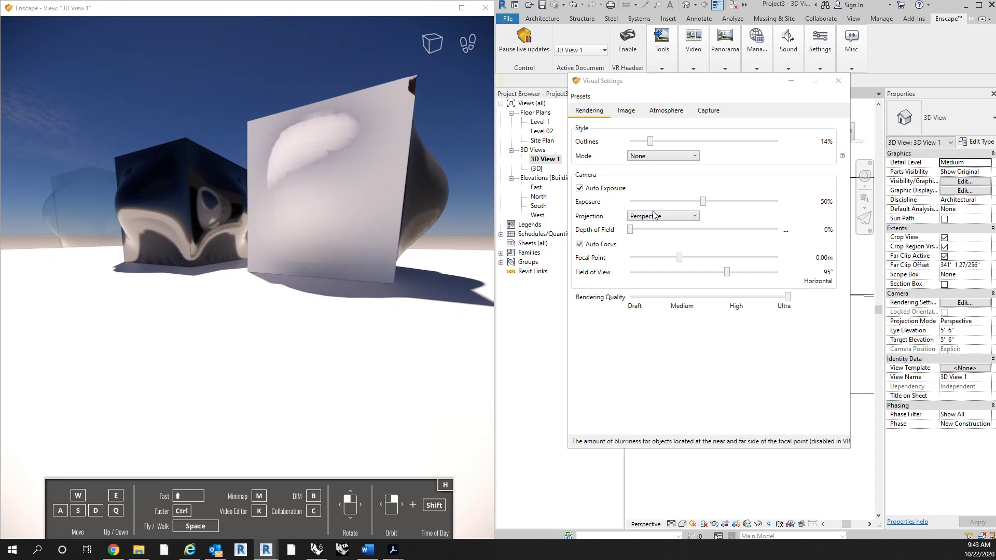
# Change the projection to Two-Point and walk toward and away from the boxes to examine their vertical edges
pyautogui.click(655, 216)
pyautogui.click(653, 237)
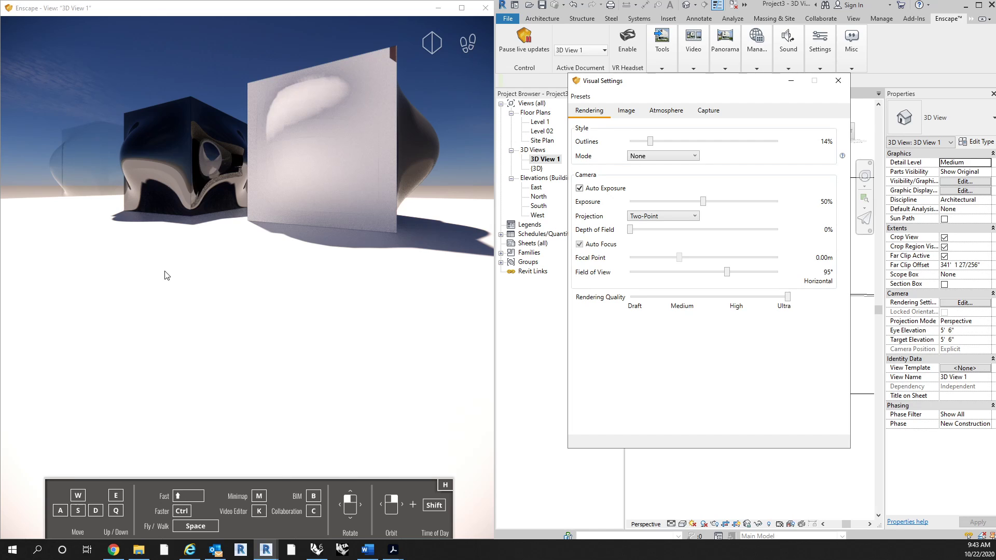
pyautogui.moveTo(206, 283); pyautogui.dragTo(291, 292)
pyautogui.press('w')
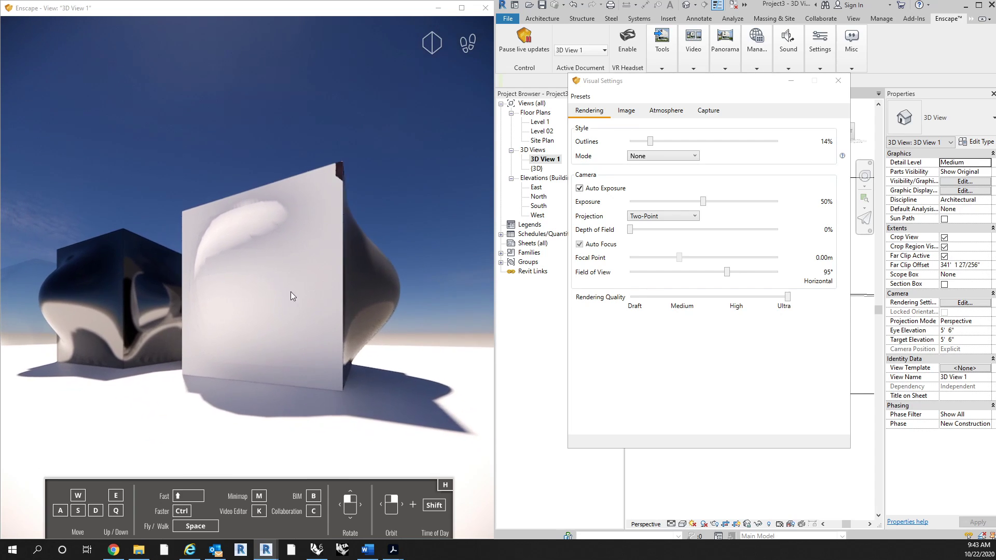
pyautogui.press('s')
pyautogui.press('a')
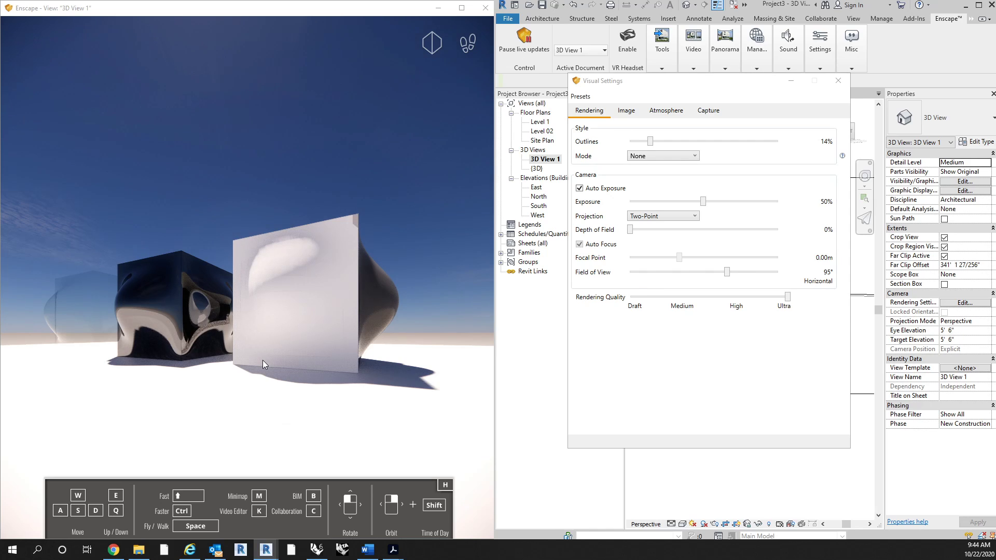
# Change the camera projection to Orthographic and move the camera to view the three boxes from above
pyautogui.click(671, 223)
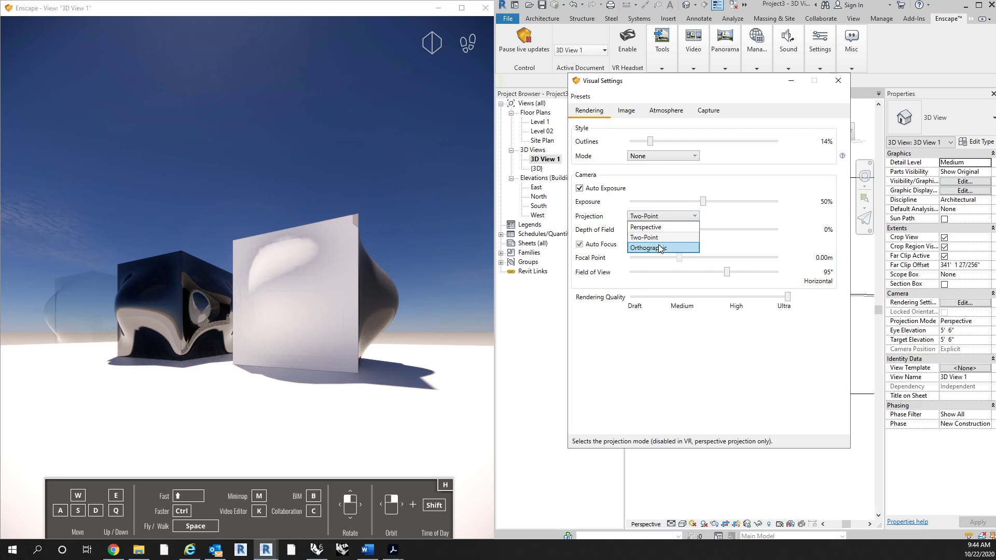
pyautogui.click(646, 245)
pyautogui.moveTo(270, 257); pyautogui.dragTo(311, 205)
pyautogui.press('w')
pyautogui.press('s')
pyautogui.press('w')
pyautogui.press('s')
pyautogui.press('w')
pyautogui.press('s')
pyautogui.press('w')
# Pan, orbit and zoom the orthographic view to examine the three boxes on the floor slab
pyautogui.moveTo(410, 190); pyautogui.dragTo(320, 247, button='middle')
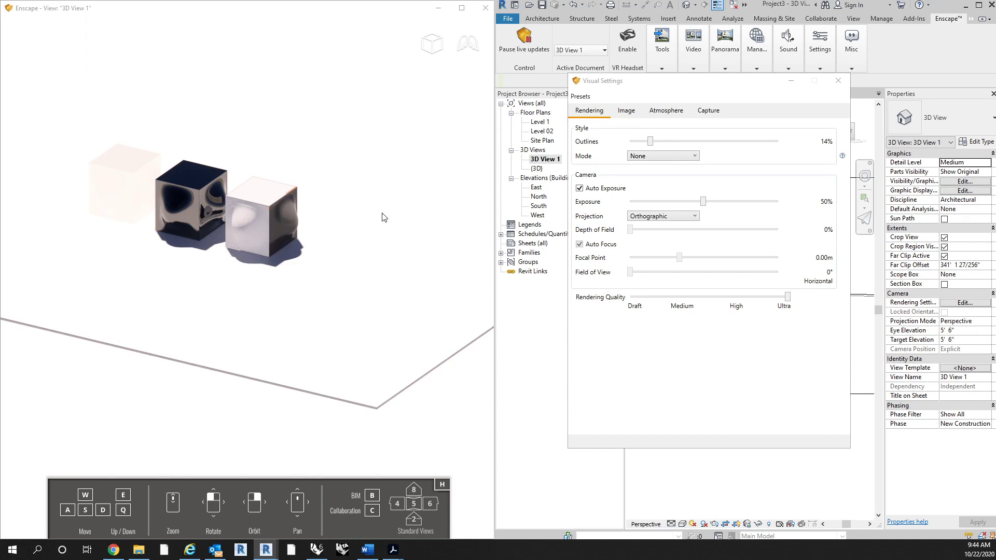
pyautogui.moveTo(382, 217); pyautogui.dragTo(229, 158, button='right')
pyautogui.scroll(-4, 229, 157)
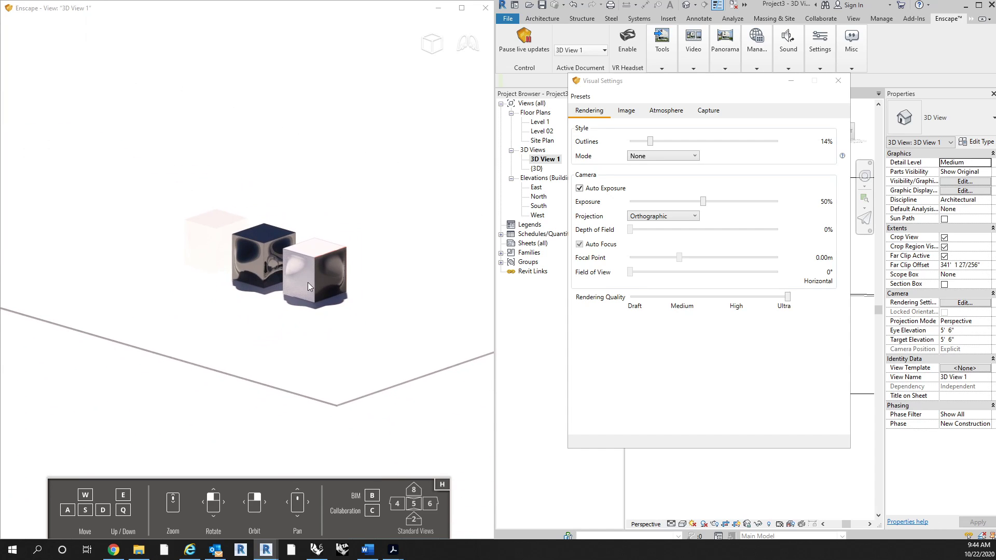
pyautogui.moveTo(261, 228); pyautogui.dragTo(283, 238, button='right')
pyautogui.scroll(4, 282, 239)
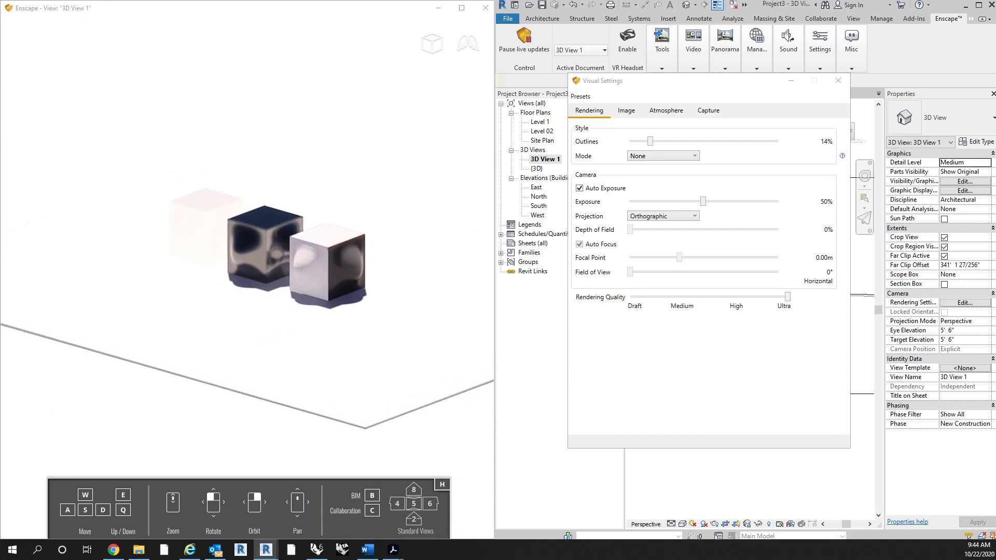
# Return the projection to Two-Point and fly above the floor slab to view the boxes from a distance
pyautogui.click(677, 218)
pyautogui.click(672, 237)
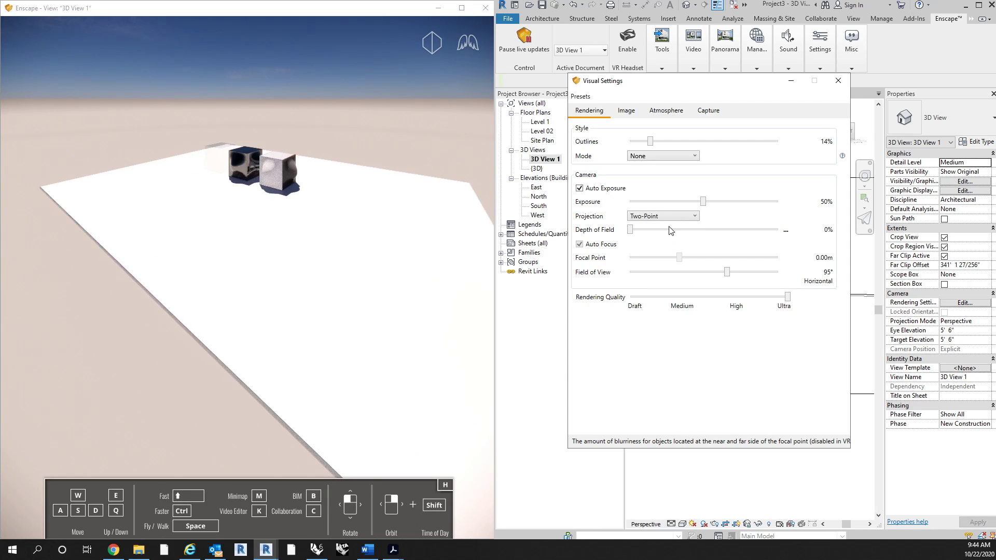
pyautogui.click(316, 249)
pyautogui.scroll(6, 315, 249)
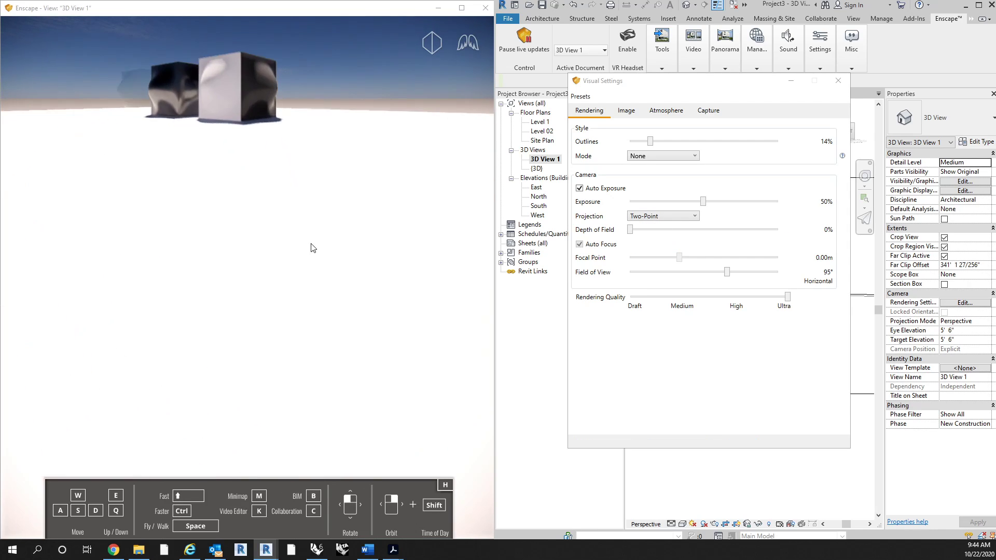
pyautogui.moveTo(295, 227); pyautogui.dragTo(278, 271)
pyautogui.press('e')
pyautogui.press('s')
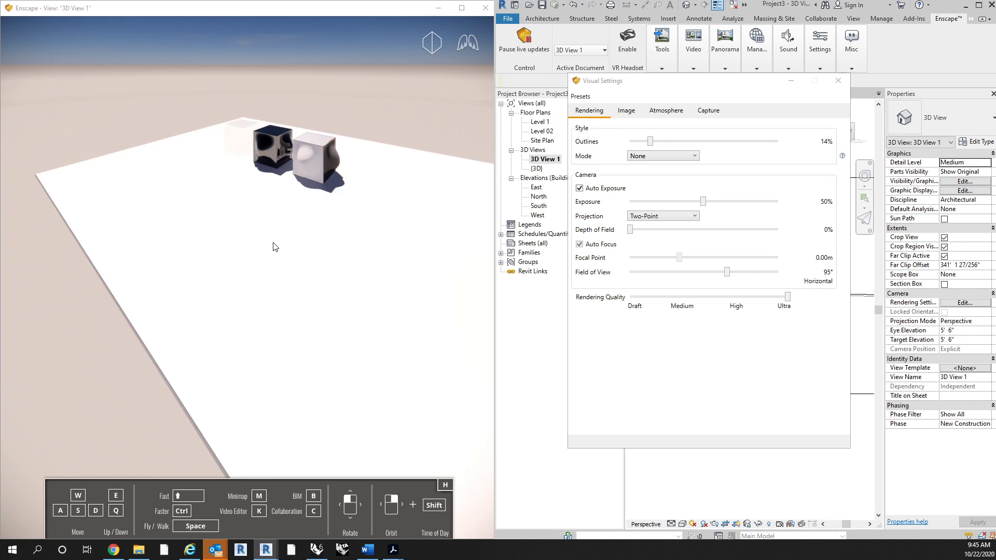
# Return to walk mode and frame the front faces of the boxes from ground level
pyautogui.rightClick(298, 232)
pyautogui.rightClick(299, 232)
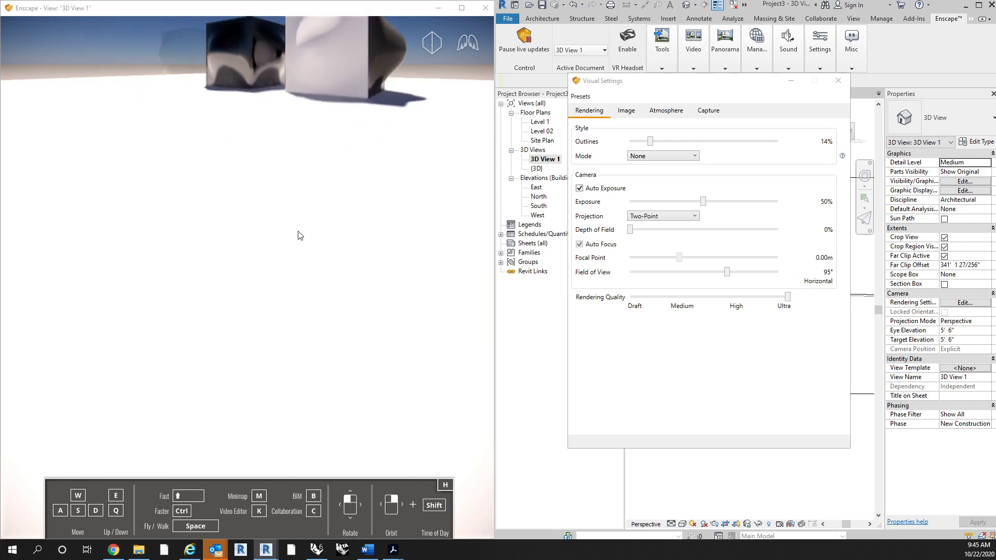
pyautogui.moveTo(298, 232); pyautogui.dragTo(299, 182)
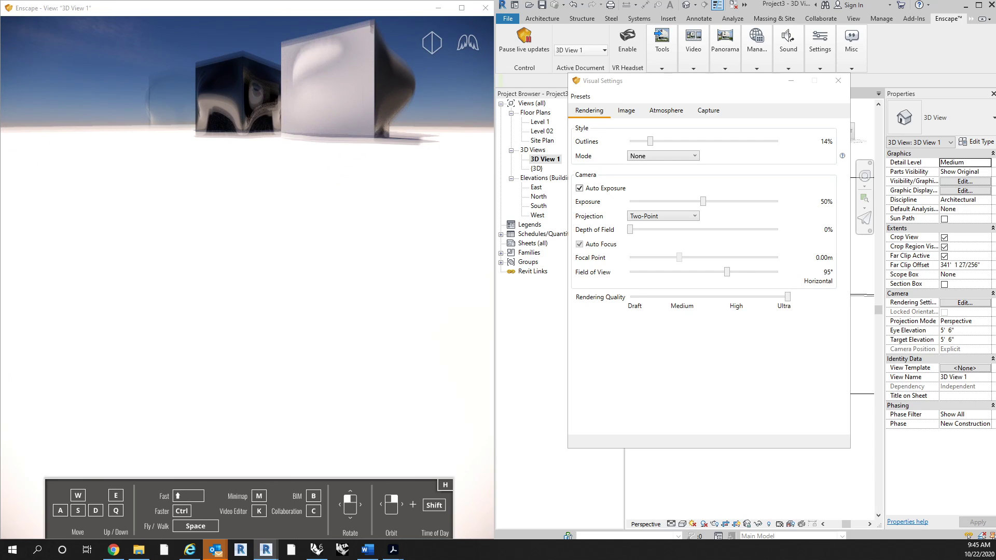
pyautogui.press('space')
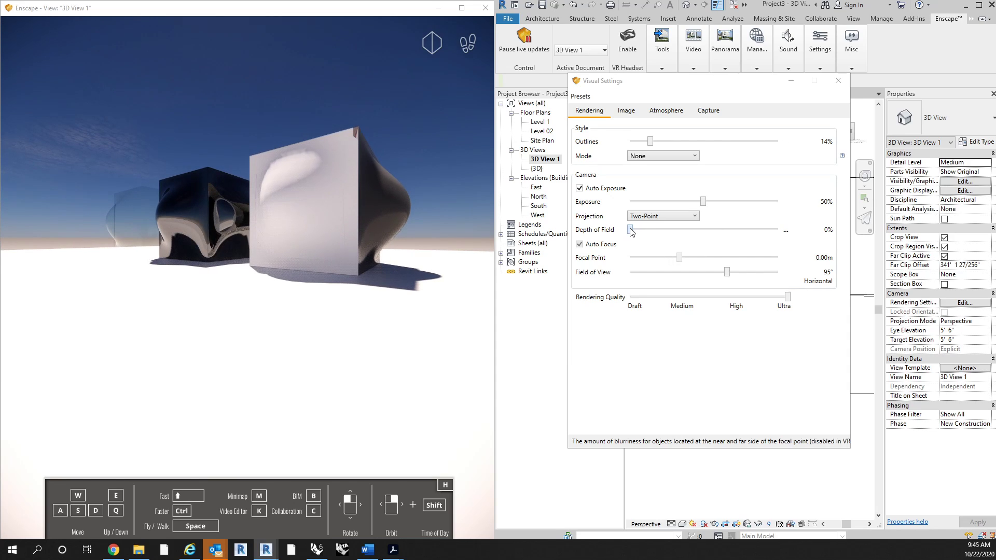
pyautogui.press('d')
pyautogui.press('d')
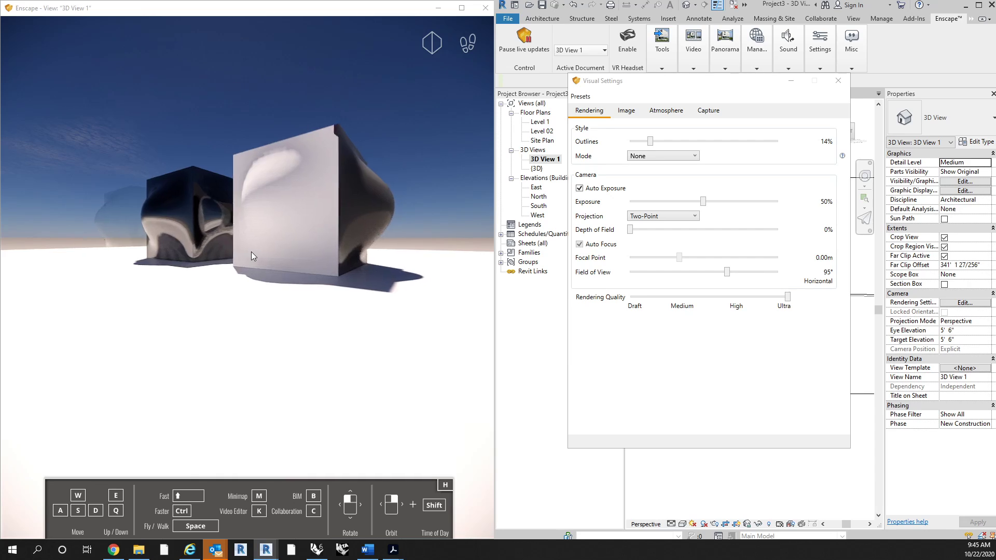
pyautogui.press('w')
pyautogui.press('a')
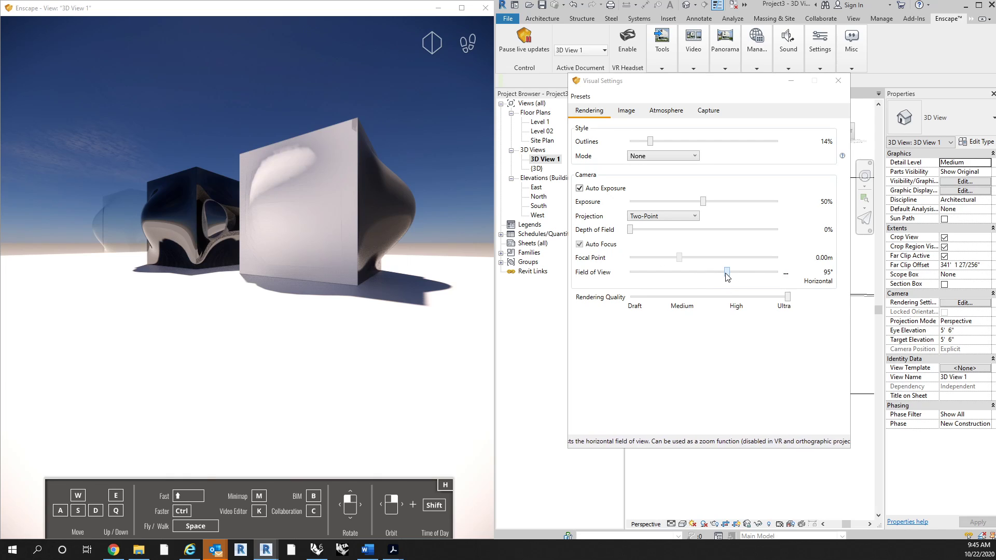
# Try a field of view of 88° and the 10° minimum, and set it to 91°
pyautogui.moveTo(727, 276); pyautogui.dragTo(720, 276)
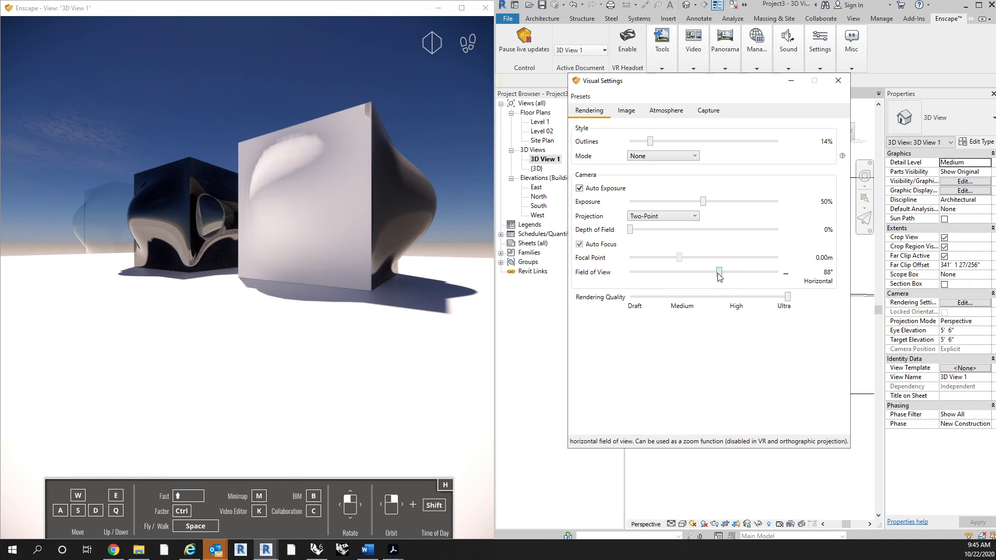
pyautogui.moveTo(719, 276); pyautogui.dragTo(589, 285)
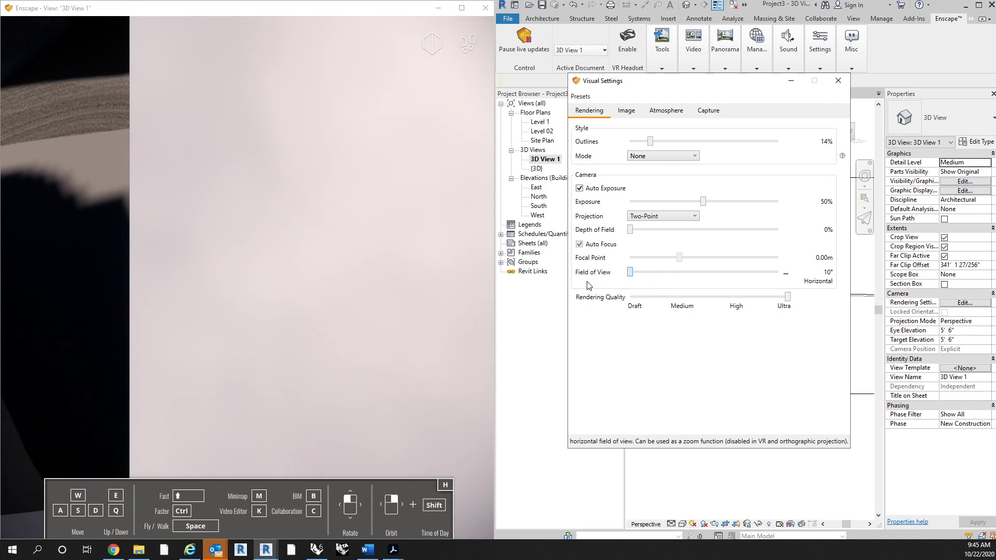
pyautogui.moveTo(679, 290); pyautogui.dragTo(721, 290)
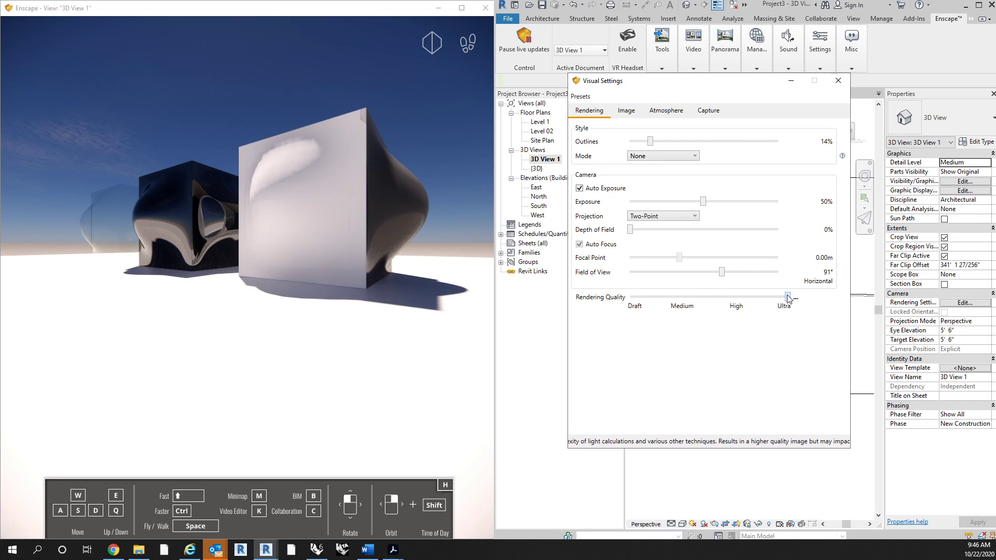
# Lower the rendering quality to Draft and move around the boxes to inspect their reflections and shadows
pyautogui.moveTo(788, 299); pyautogui.dragTo(629, 300)
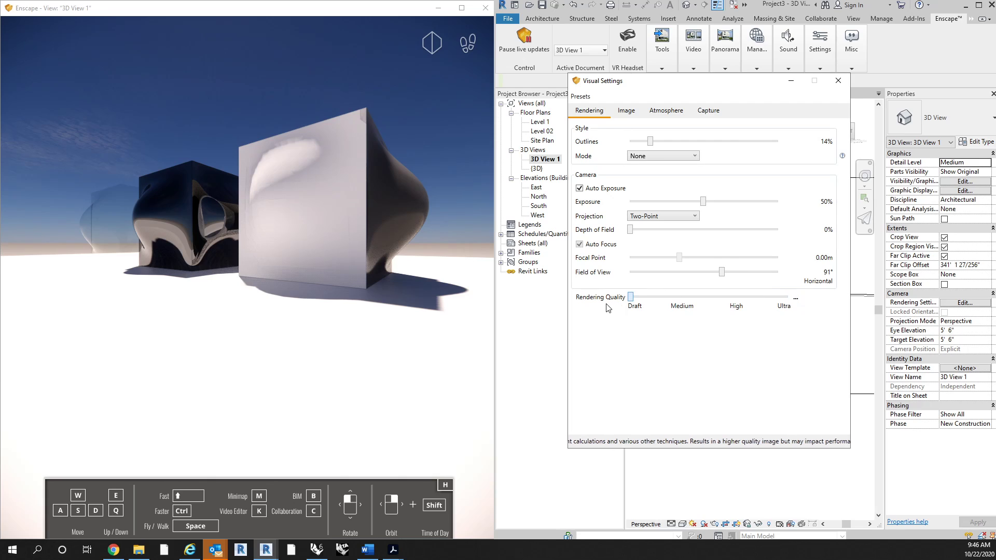
pyautogui.click(322, 281)
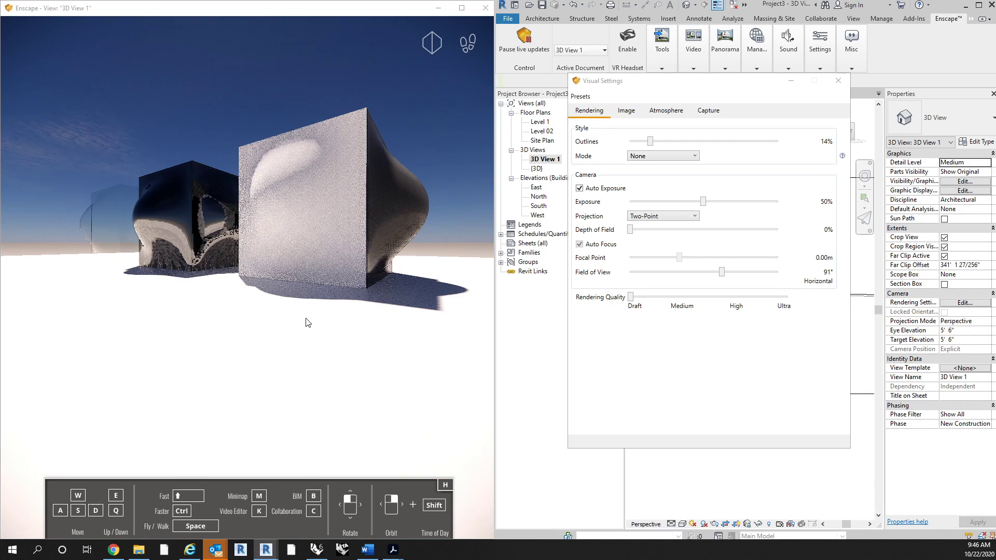
pyautogui.moveTo(307, 319); pyautogui.dragTo(270, 317)
pyautogui.press('w')
pyautogui.press('a')
pyautogui.press('s')
pyautogui.press('d')
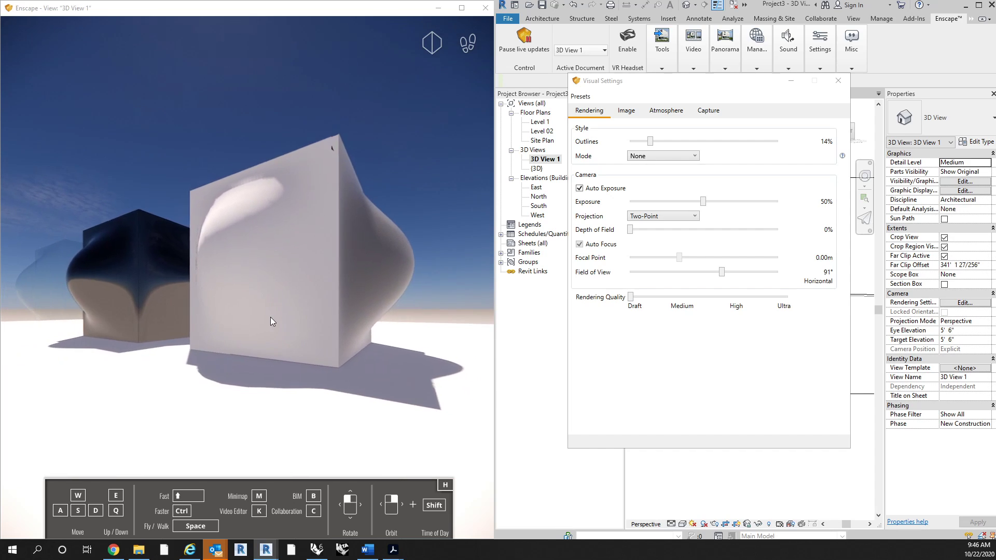
pyautogui.press('s')
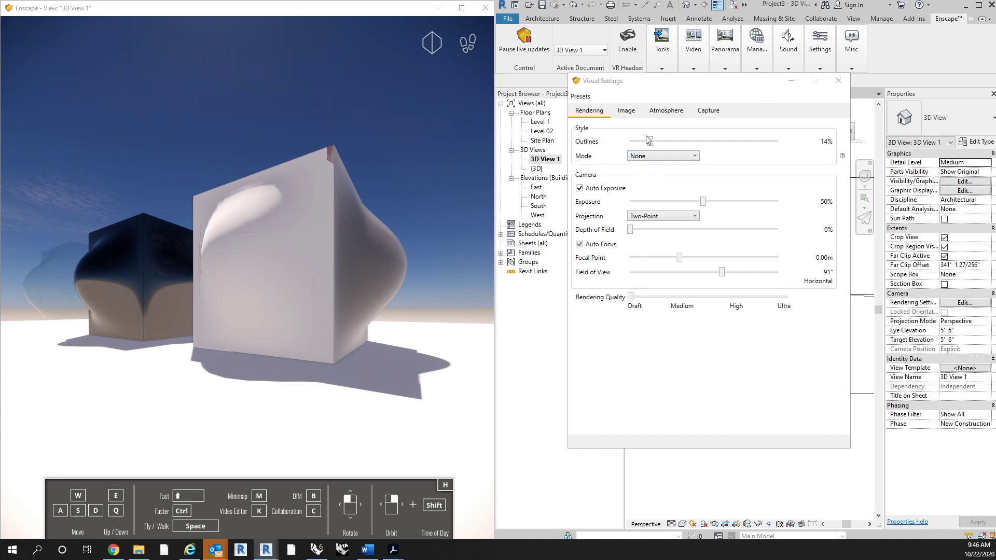
# Raise the rendering quality to Ultra
pyautogui.click(627, 113)
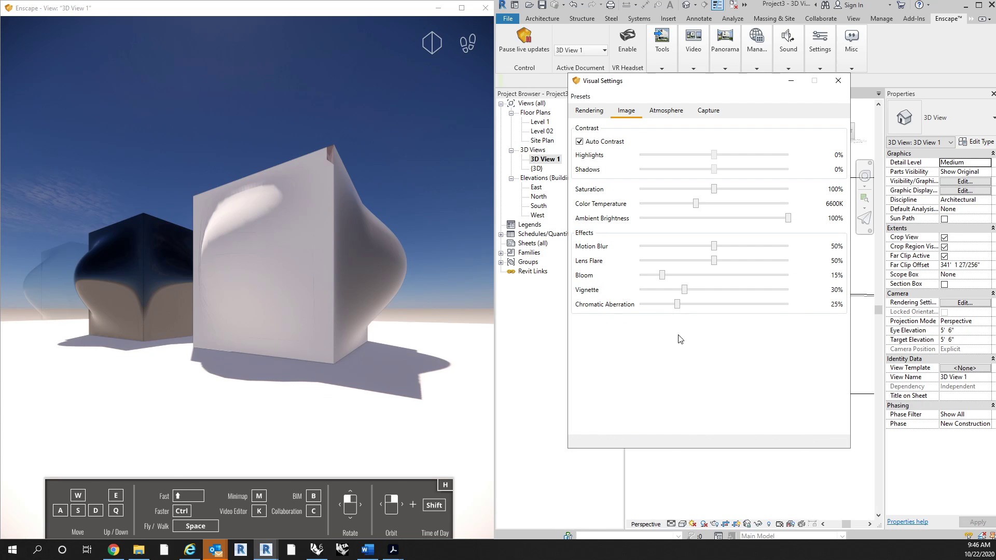
pyautogui.click(602, 114)
pyautogui.moveTo(631, 298); pyautogui.dragTo(787, 298)
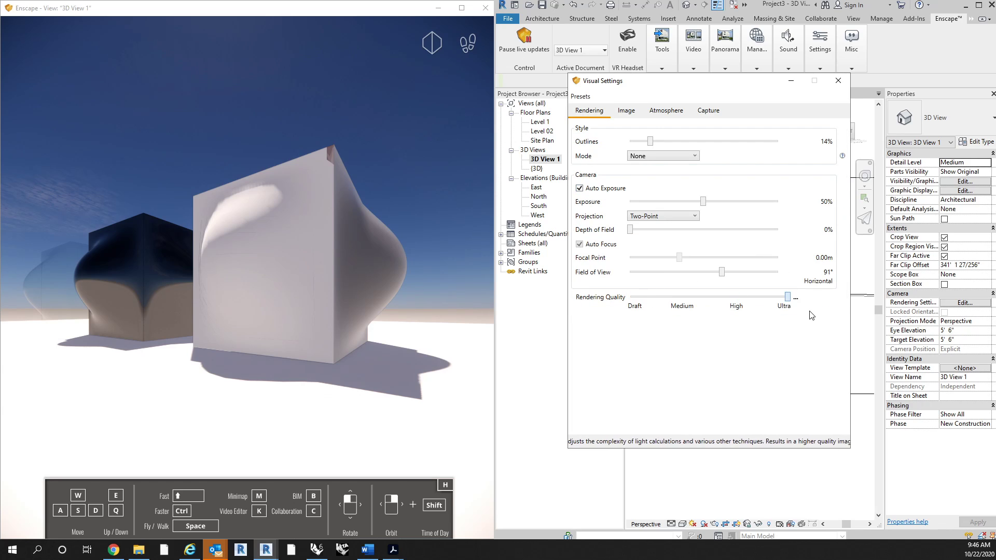
# Try manual image contrast with highlights at 100% and shadows at -41%, and turn auto contrast back on
pyautogui.click(627, 111)
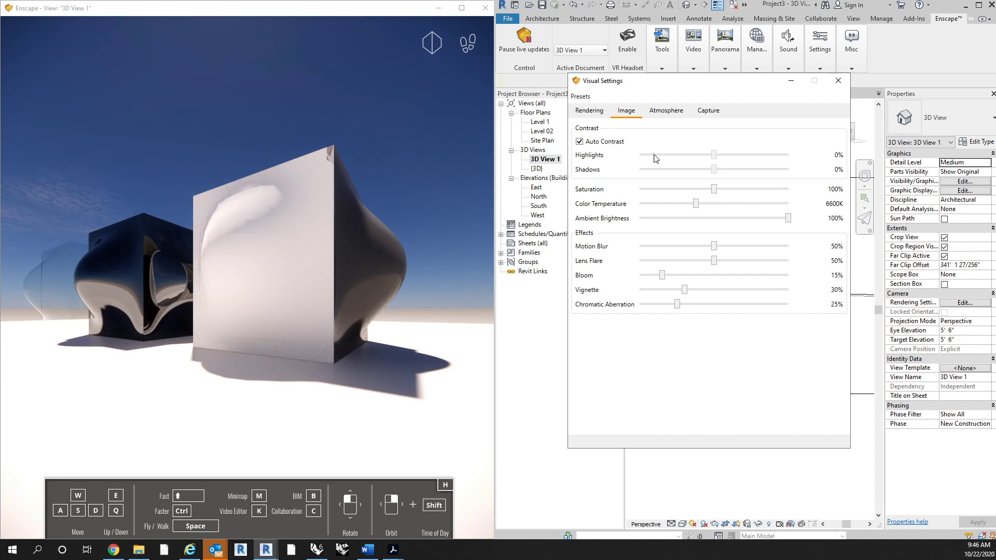
pyautogui.click(602, 142)
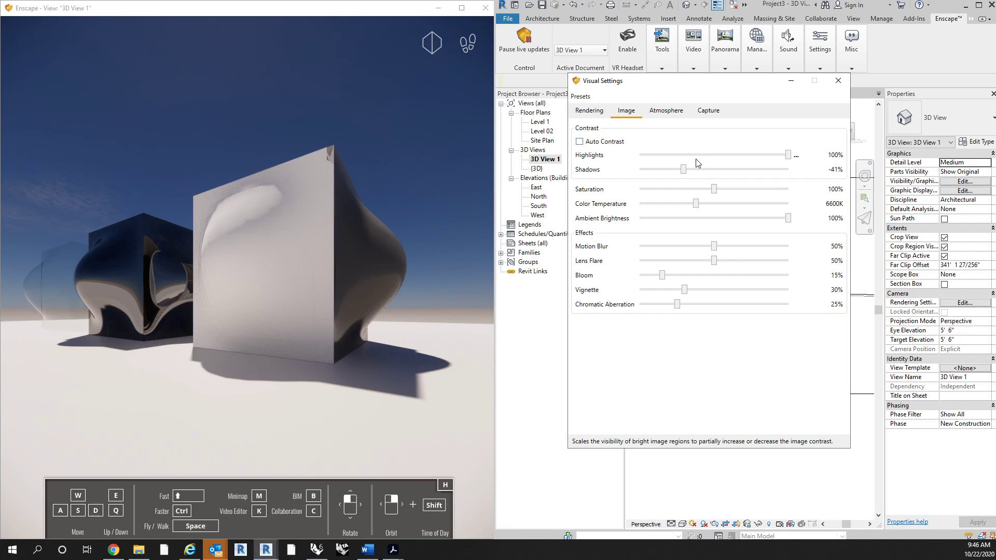
pyautogui.click(588, 140)
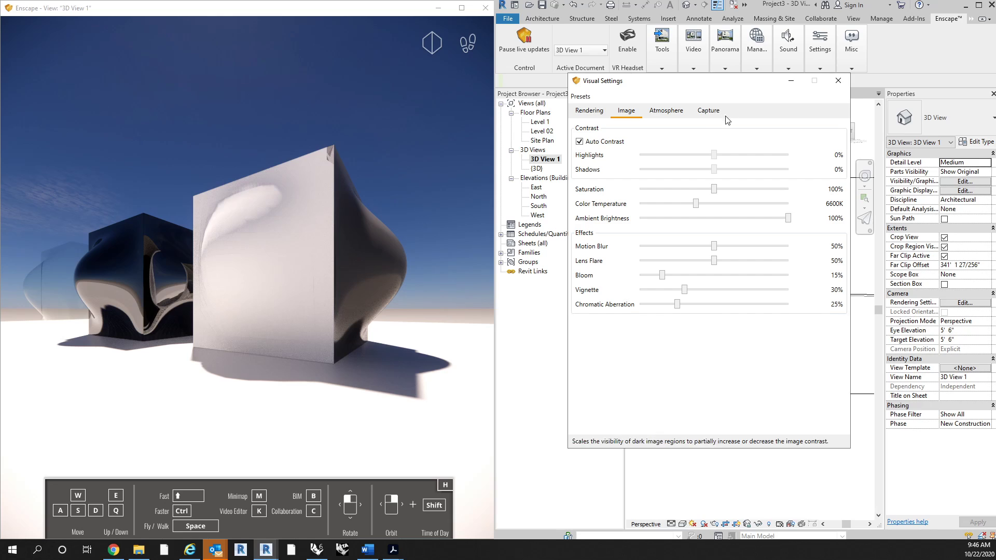
# Try the white background in the atmosphere settings, move around the boxes to inspect it, and turn it off again
pyautogui.click(657, 113)
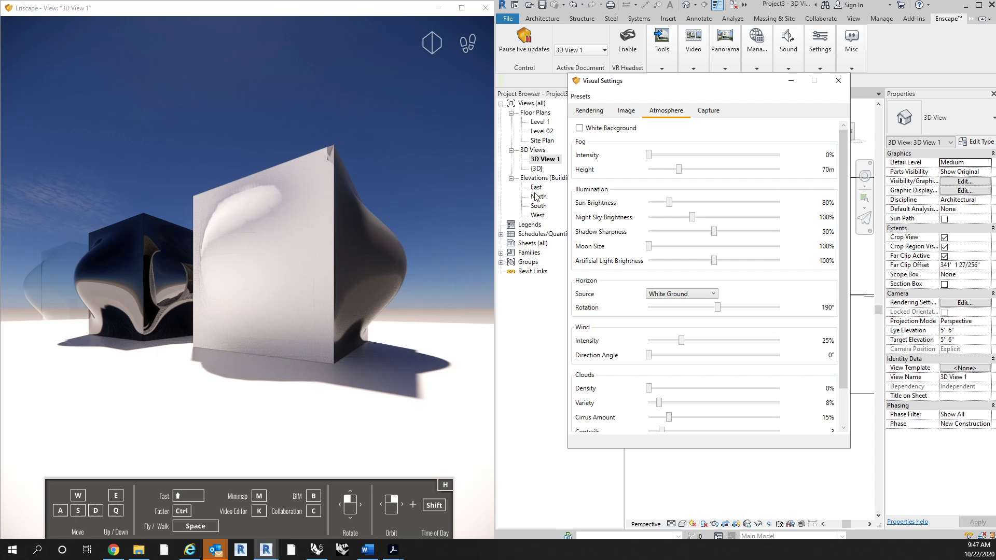
pyautogui.click(372, 298)
pyautogui.press('s')
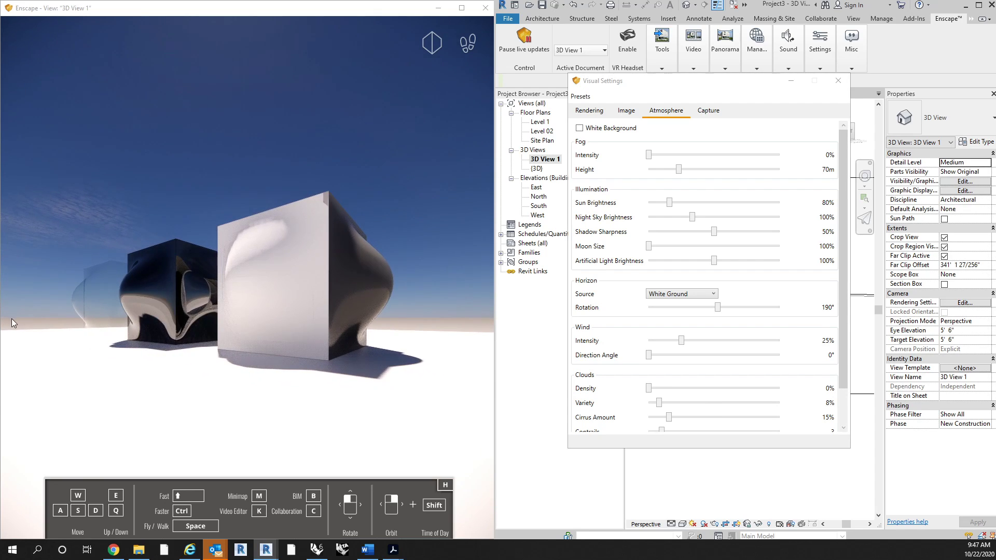
pyautogui.click(580, 128)
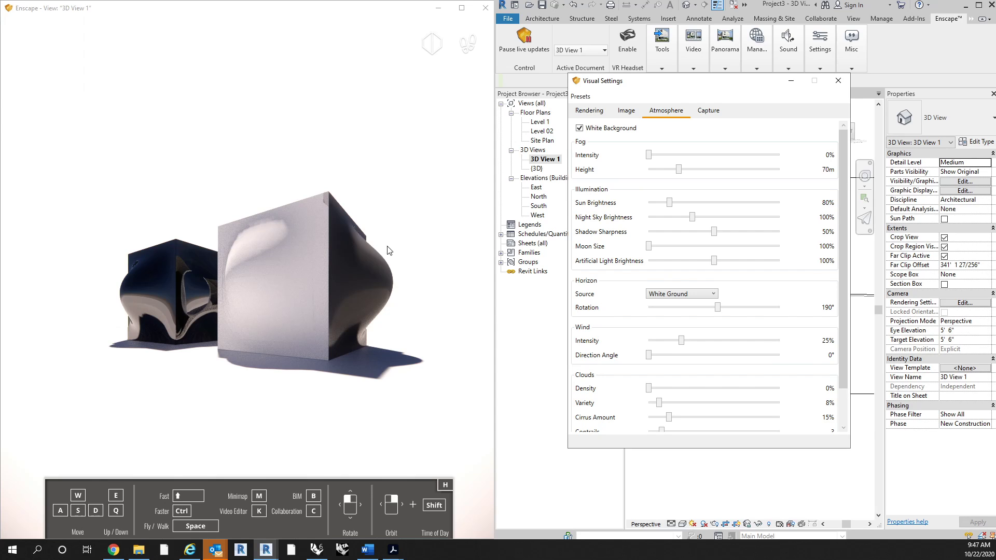
pyautogui.moveTo(359, 287); pyautogui.dragTo(404, 323)
pyautogui.press('a')
pyautogui.press('a')
pyautogui.press('w')
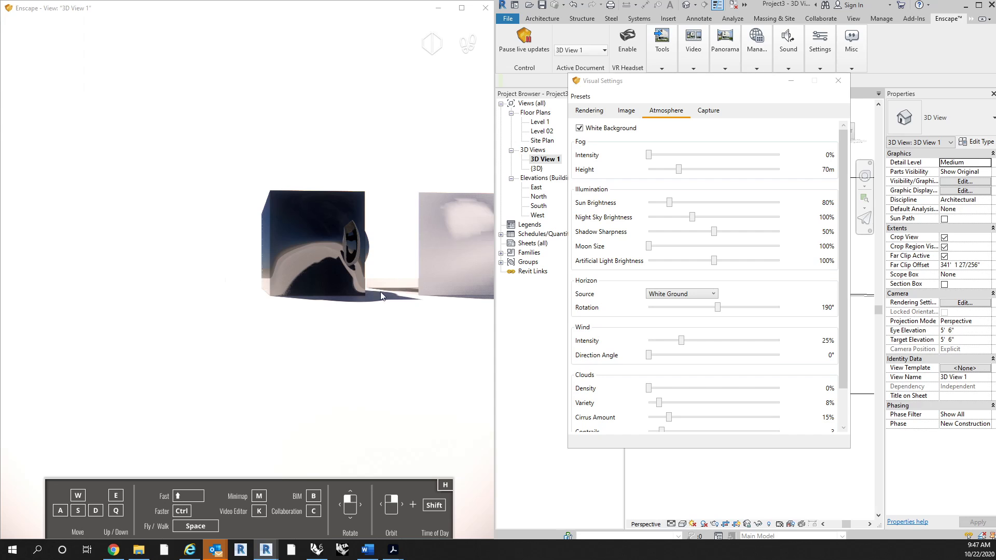
pyautogui.click(579, 128)
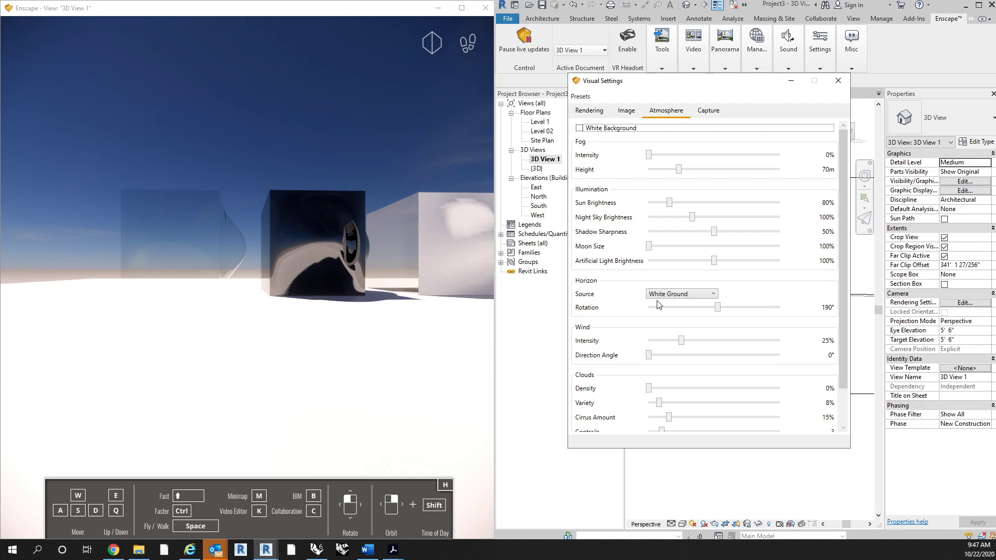
# Try the Clear and Skybox horizon sources, comparing them with the white background on and off
pyautogui.click(688, 296)
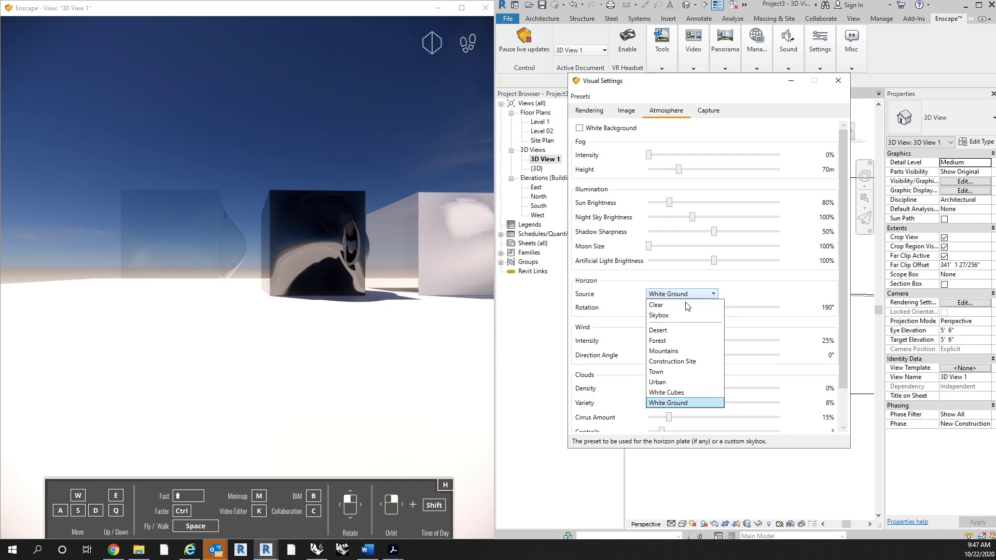
pyautogui.click(686, 306)
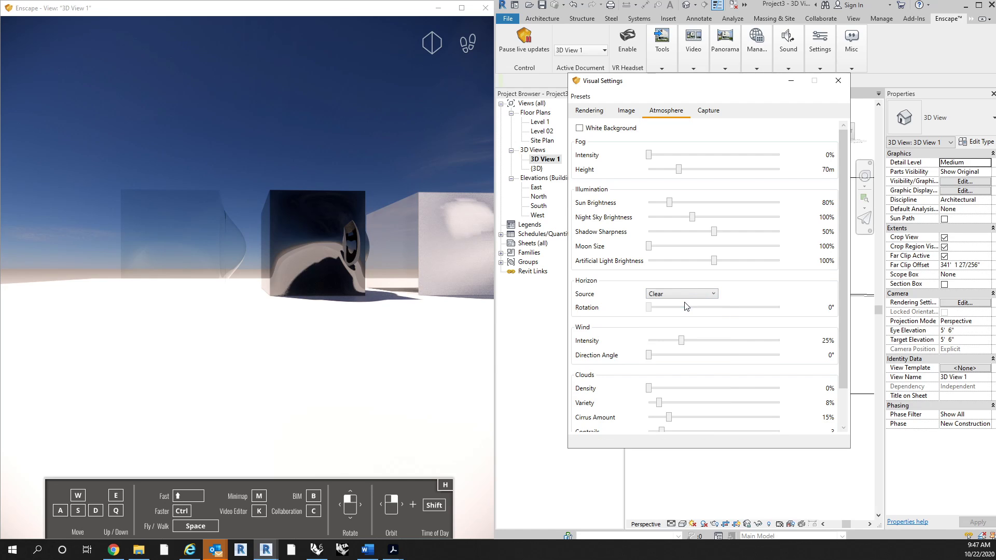
pyautogui.click(620, 128)
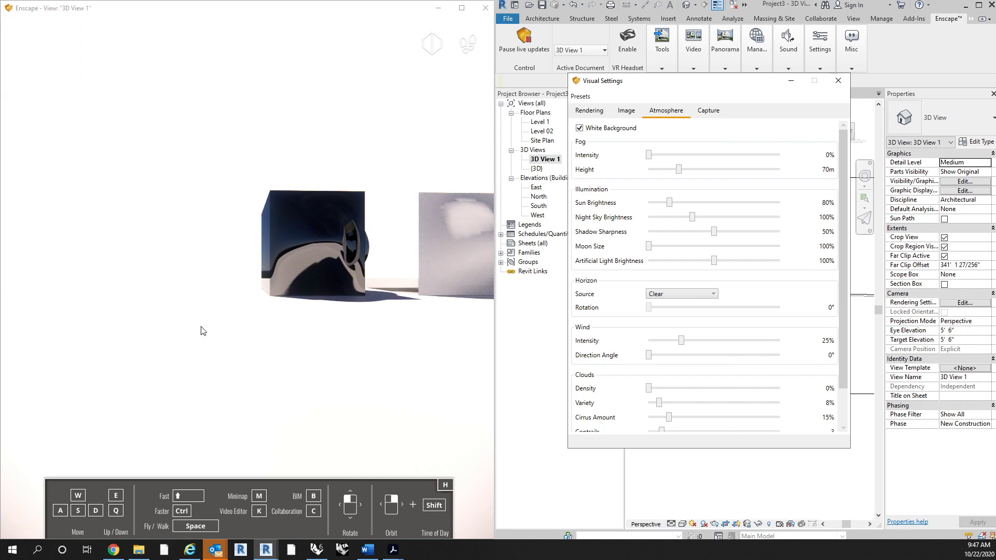
pyautogui.click(693, 295)
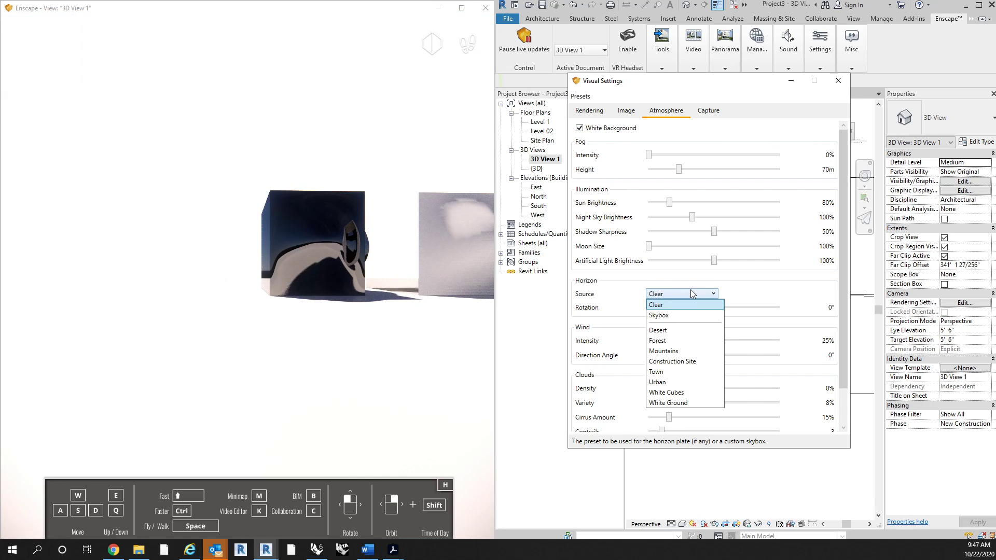
pyautogui.click(682, 316)
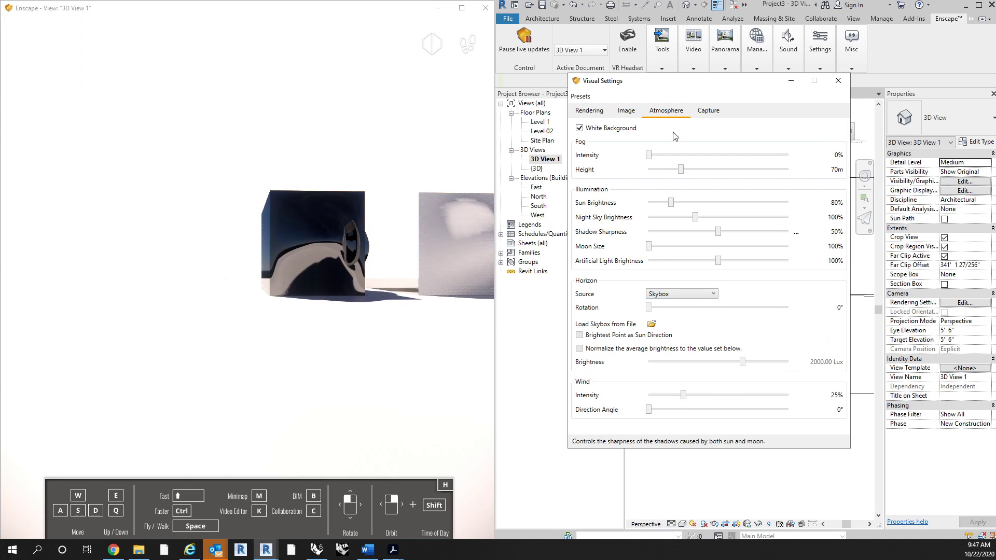
pyautogui.click(621, 130)
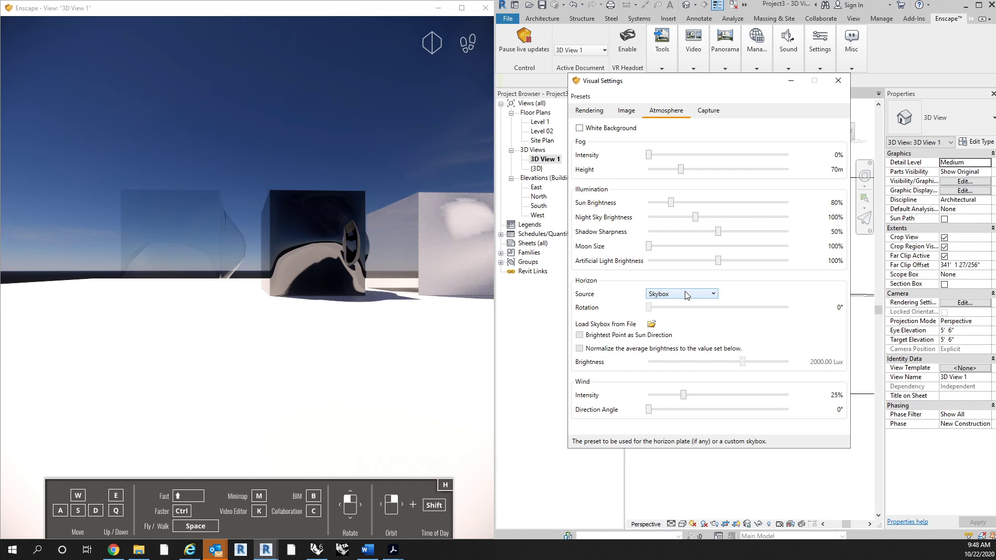
pyautogui.moveTo(317, 300); pyautogui.dragTo(247, 309)
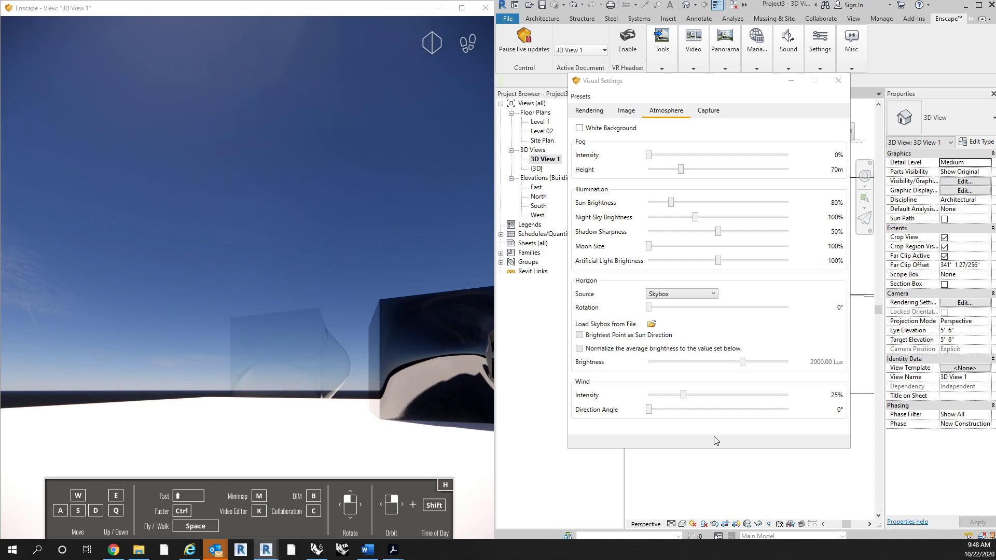
# Try the Mountains and Town horizon sources and look at the backdrop behind the boxes
pyautogui.click(670, 294)
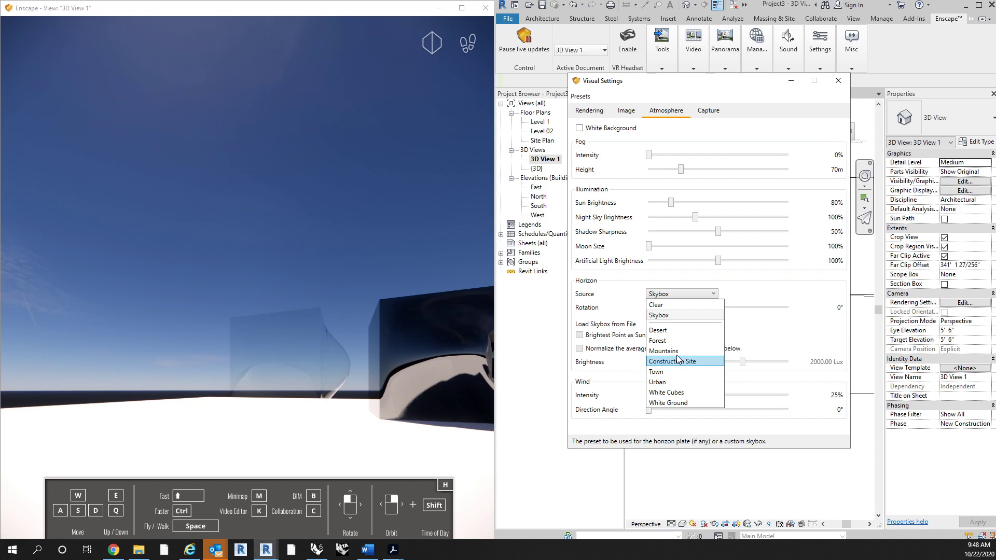
pyautogui.click(669, 351)
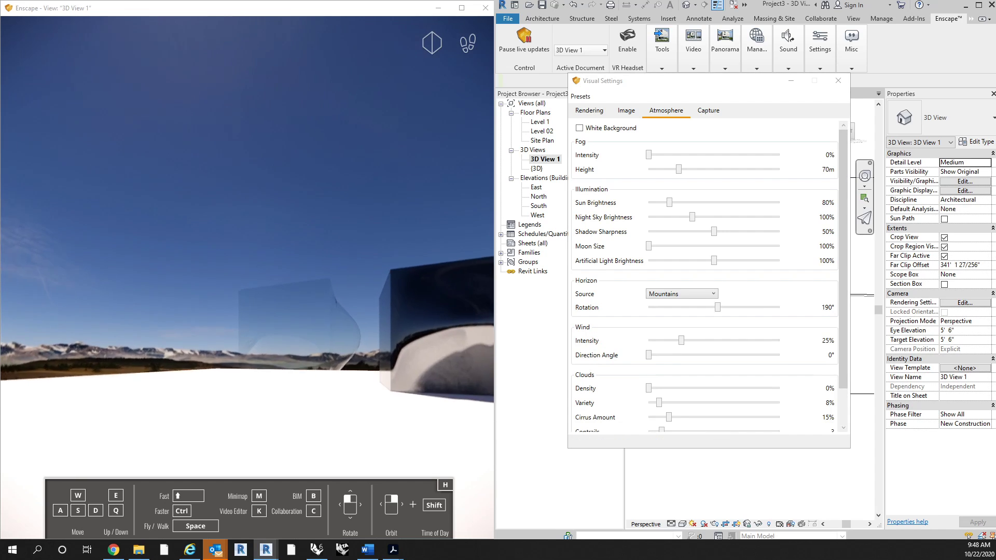
pyautogui.click(683, 295)
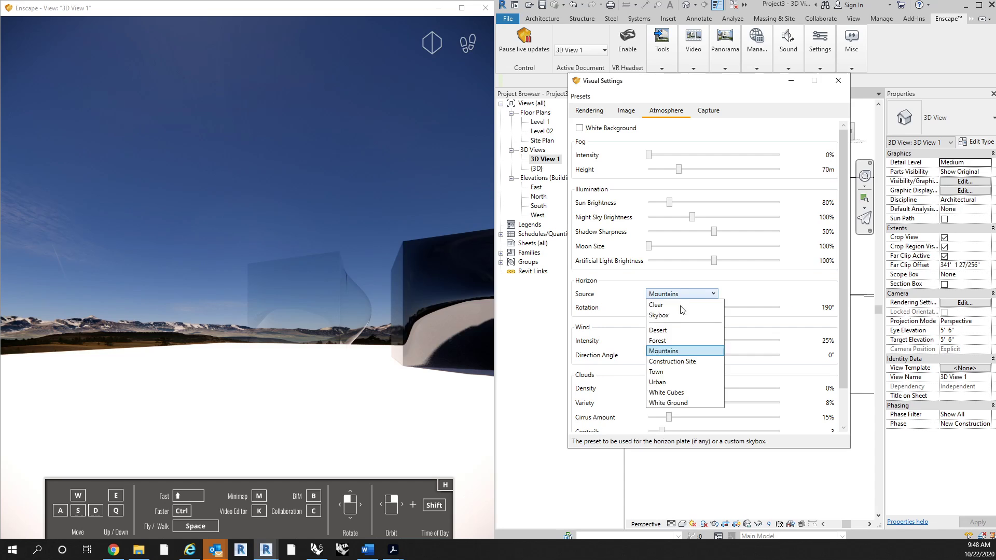
pyautogui.click(667, 371)
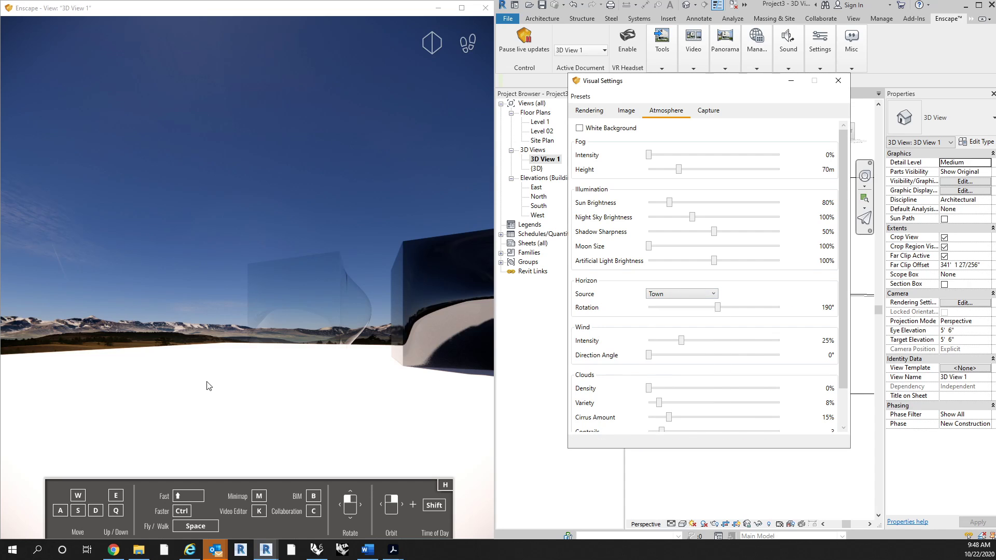
pyautogui.moveTo(281, 378)
pyautogui.mouseDown()
pyautogui.moveTo(269, 383)
pyautogui.moveTo(269, 372)
pyautogui.moveTo(285, 388)
pyautogui.mouseUp()
# Compare the White Cubes and White Ground horizon sources while turning the view around the boxes
pyautogui.click(682, 294)
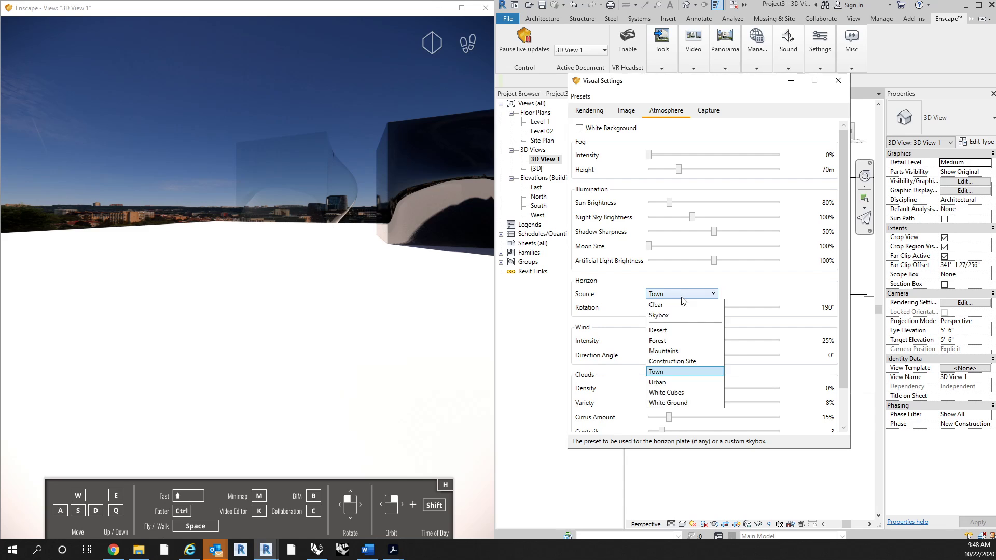
pyautogui.click(675, 394)
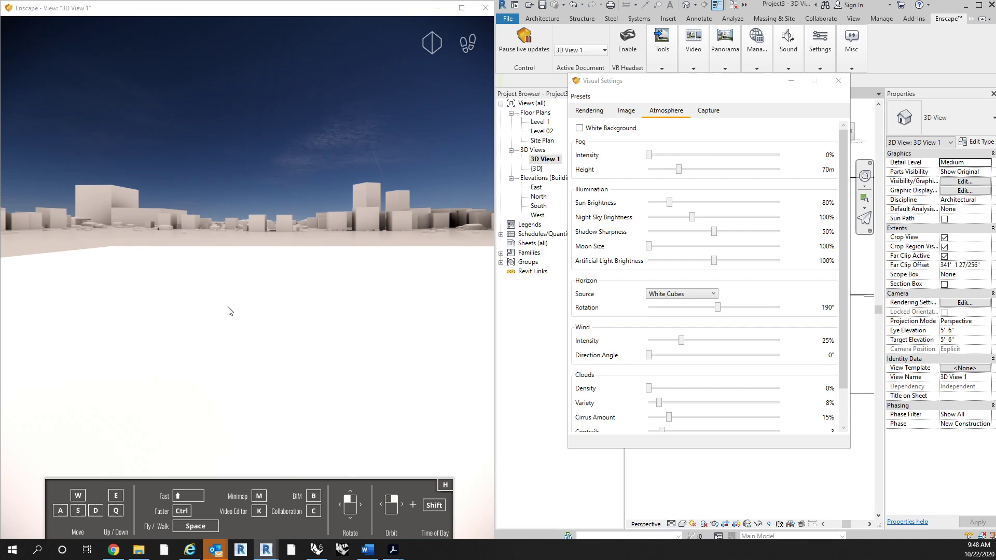
pyautogui.moveTo(251, 308); pyautogui.dragTo(343, 308)
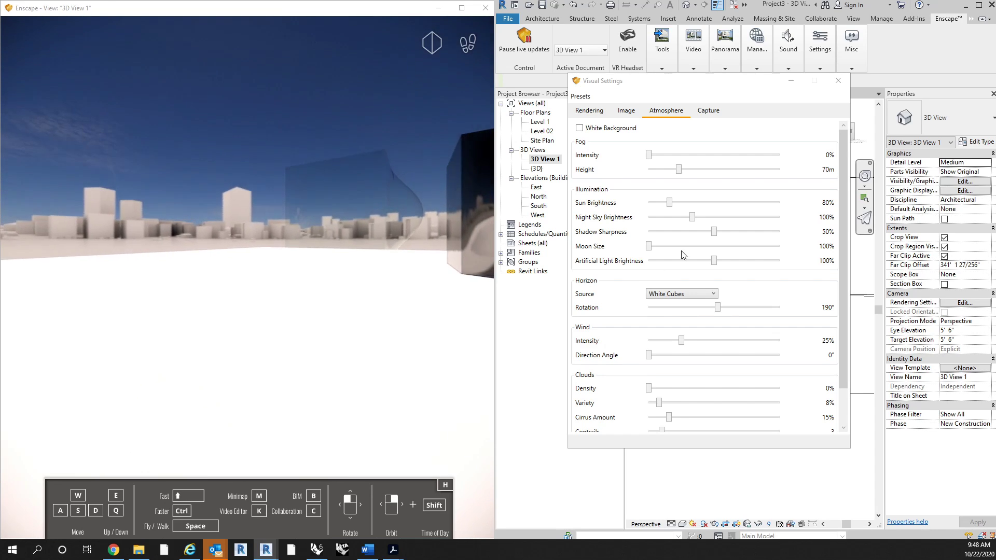
pyautogui.click(682, 293)
pyautogui.click(684, 404)
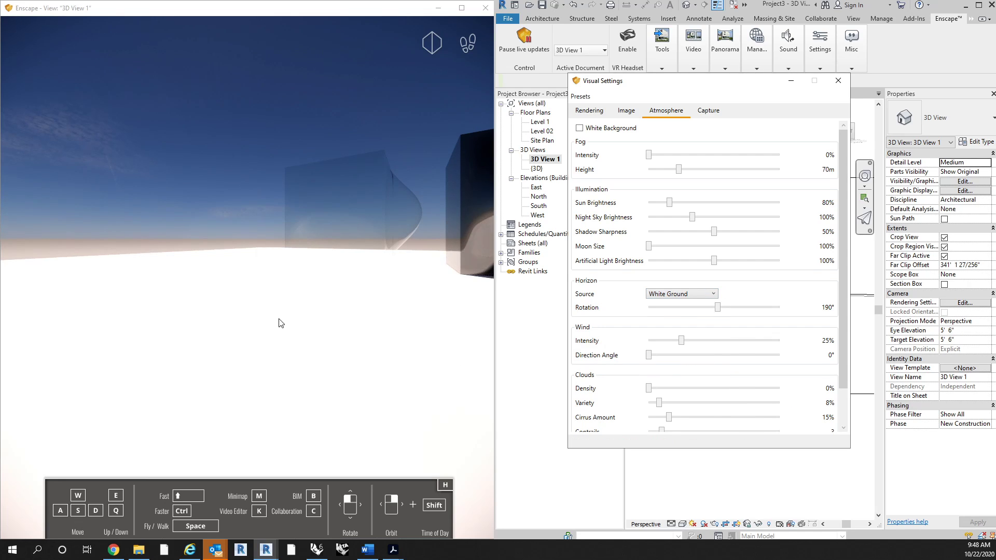
pyautogui.moveTo(280, 324); pyautogui.dragTo(661, 320)
# Try the Clear horizon once more, set the horizon source to White Cubes, and frame the boxes against it
pyautogui.click(681, 294)
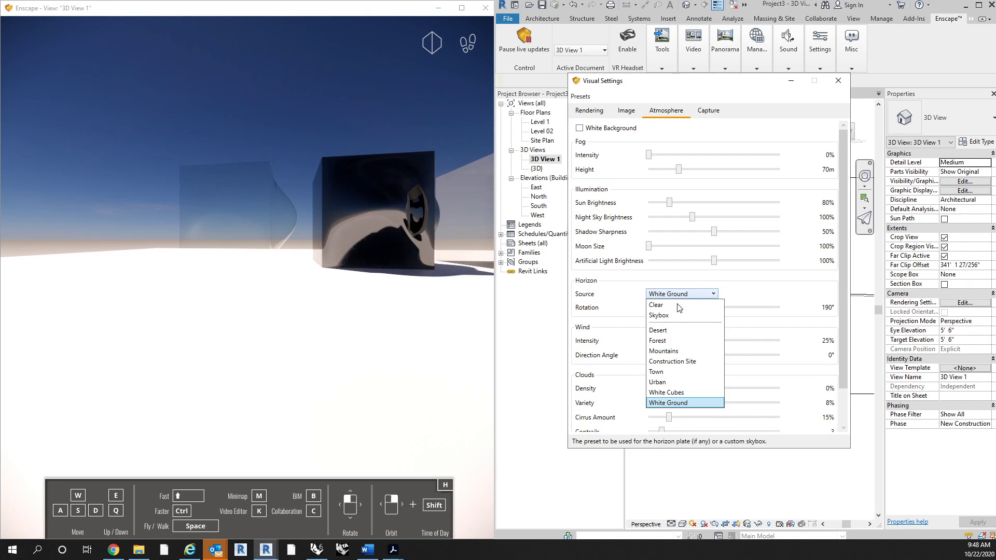
pyautogui.click(669, 309)
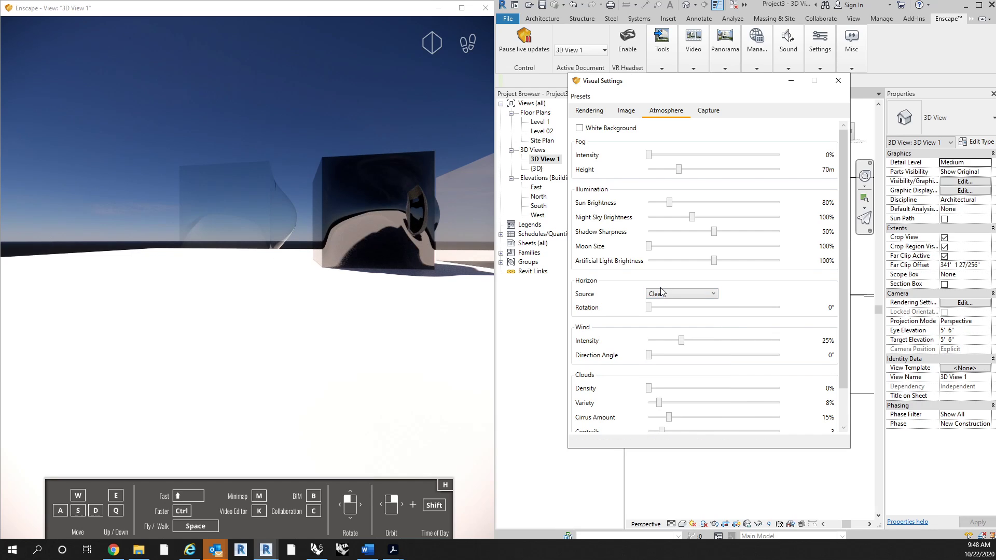
pyautogui.click(674, 295)
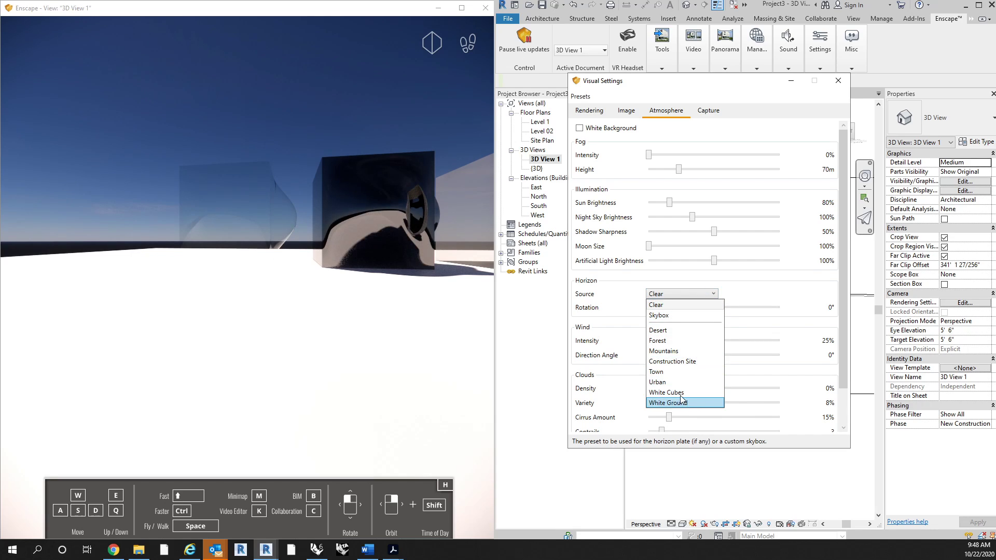
pyautogui.click(681, 393)
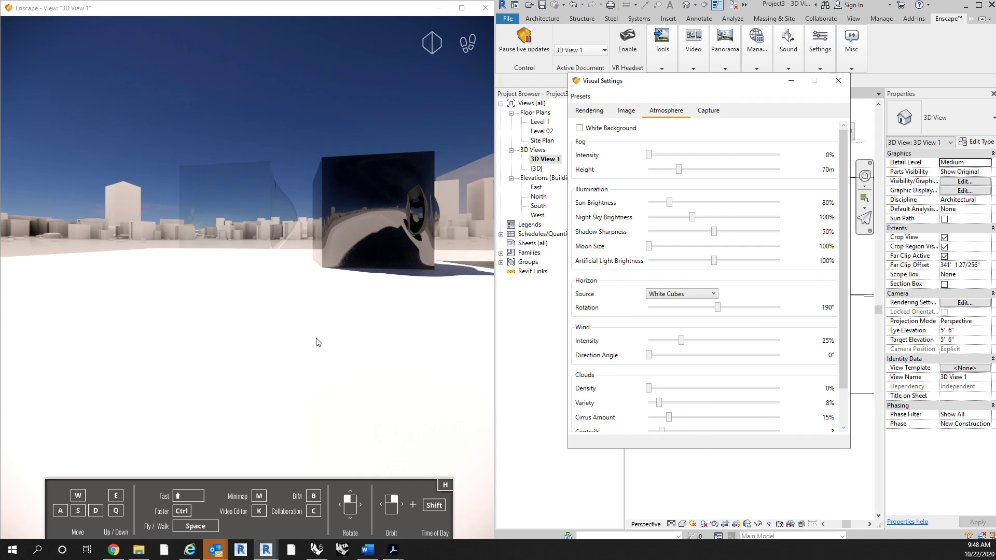
pyautogui.moveTo(317, 339); pyautogui.dragTo(417, 339)
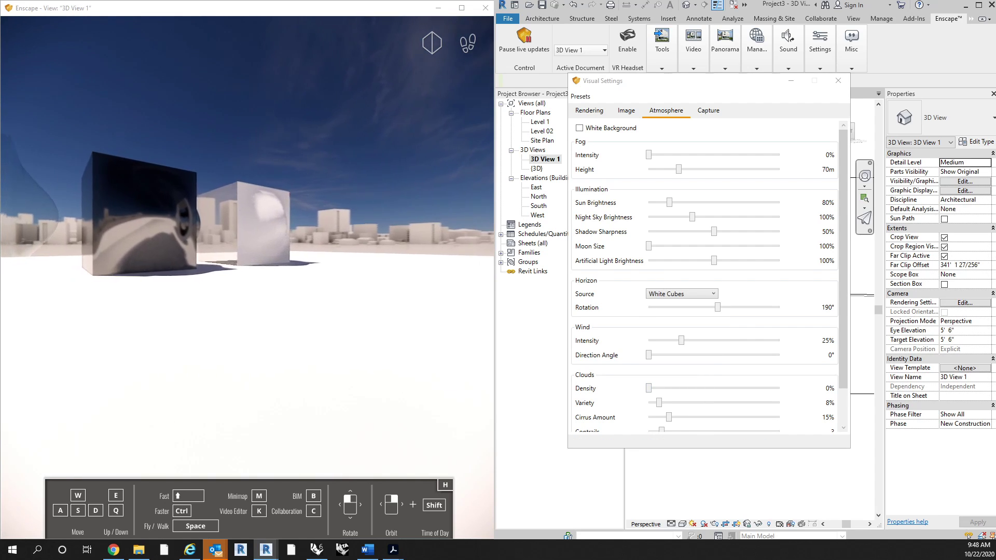
pyautogui.moveTo(234, 335); pyautogui.dragTo(216, 333)
pyautogui.press('a')
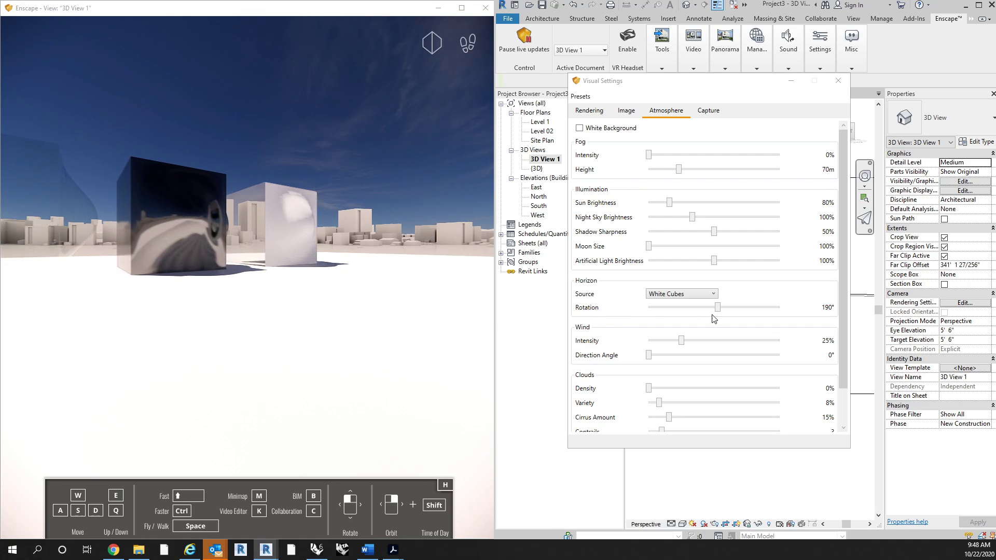
# Set the wind intensity to 23%
pyautogui.click(698, 334)
pyautogui.scroll(-2, 696, 337)
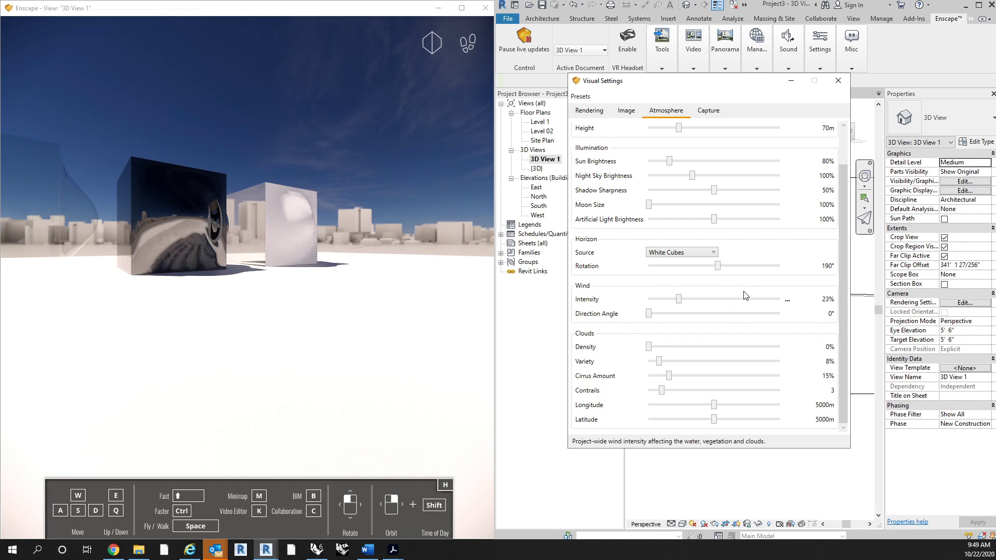
pyautogui.moveTo(680, 299); pyautogui.dragTo(678, 299)
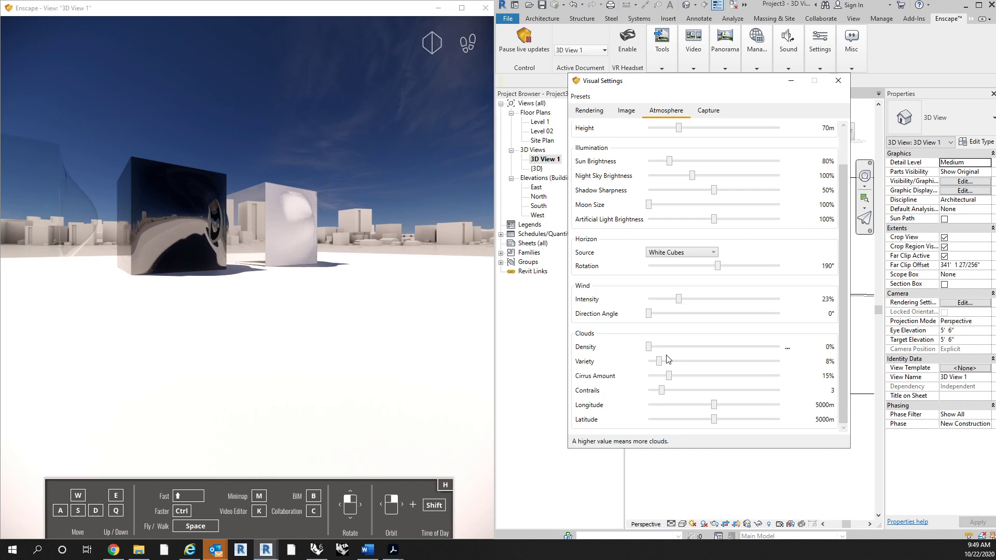
# Review the capture settings and the available resolution presets, keeping Ultra HD
pyautogui.click(706, 118)
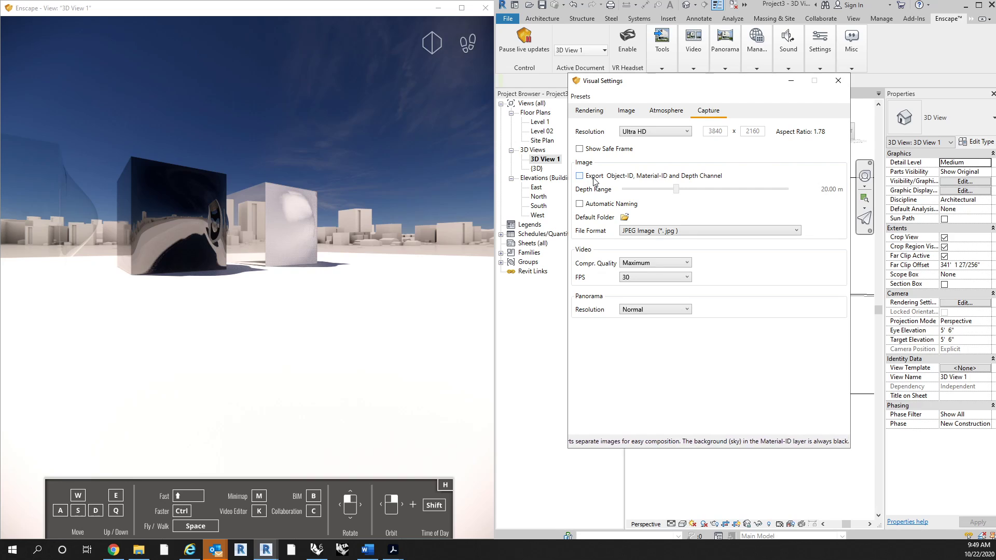
pyautogui.click(643, 134)
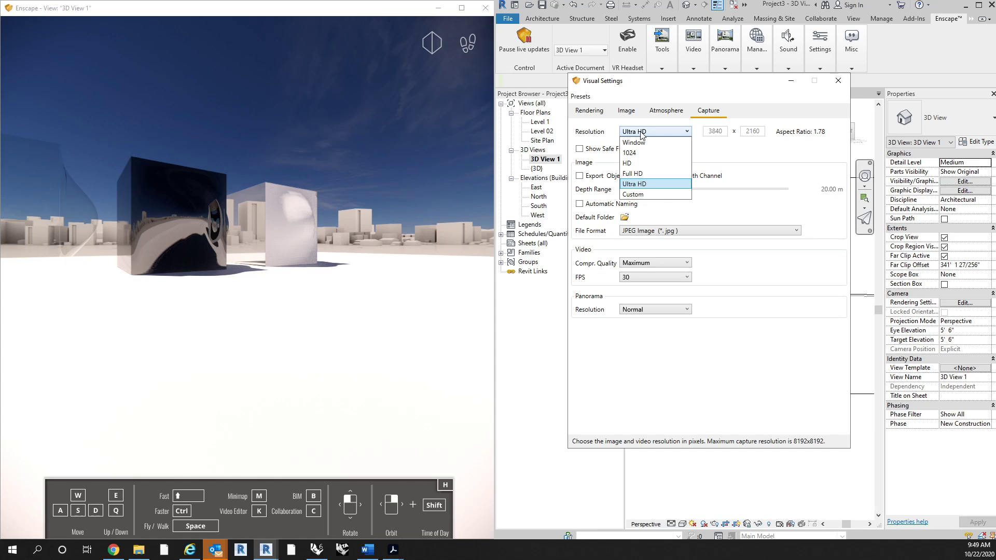
pyautogui.click(642, 135)
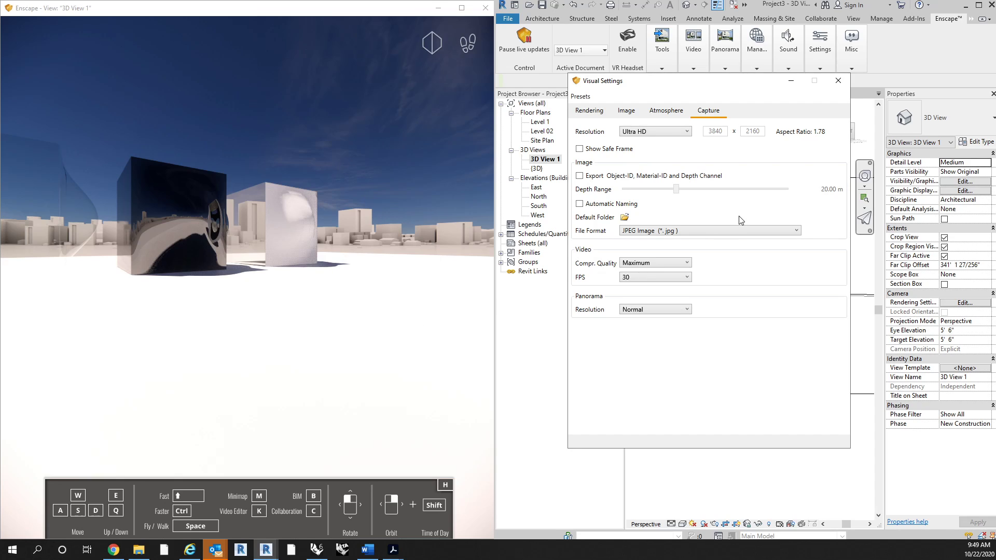
pyautogui.click(659, 131)
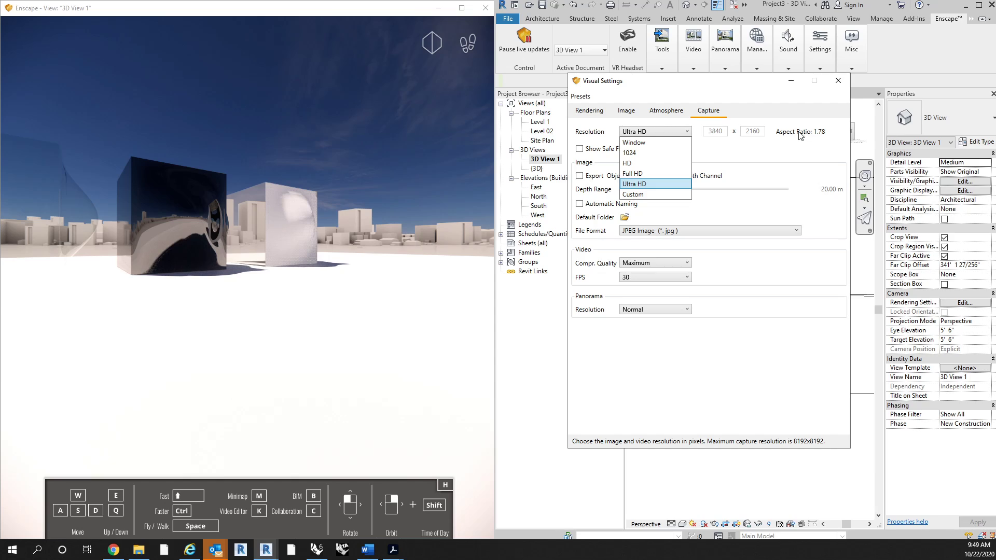
pyautogui.click(751, 165)
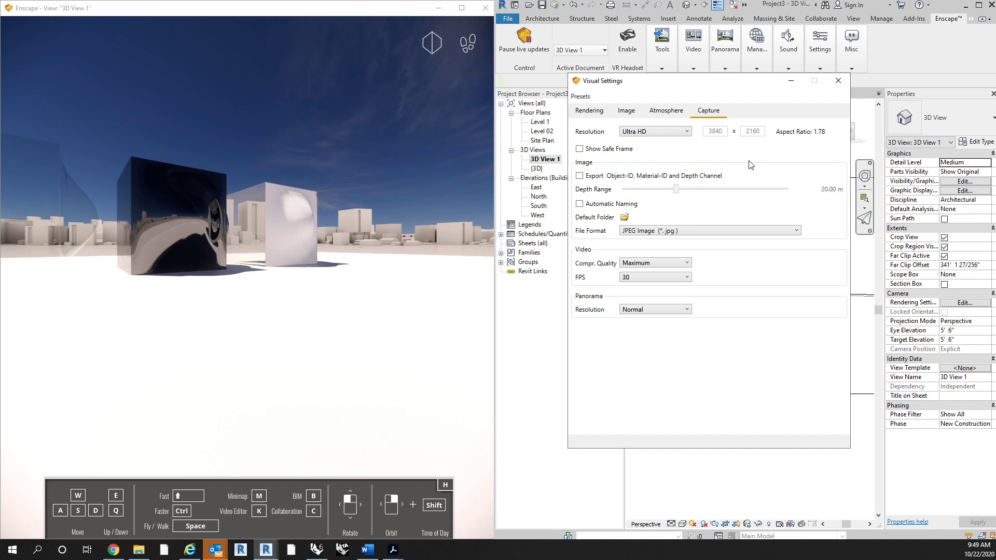
# Enable export of the Object-ID, Material-ID and Depth Channel for captures, with a depth range of about 237.70 m
pyautogui.click(638, 179)
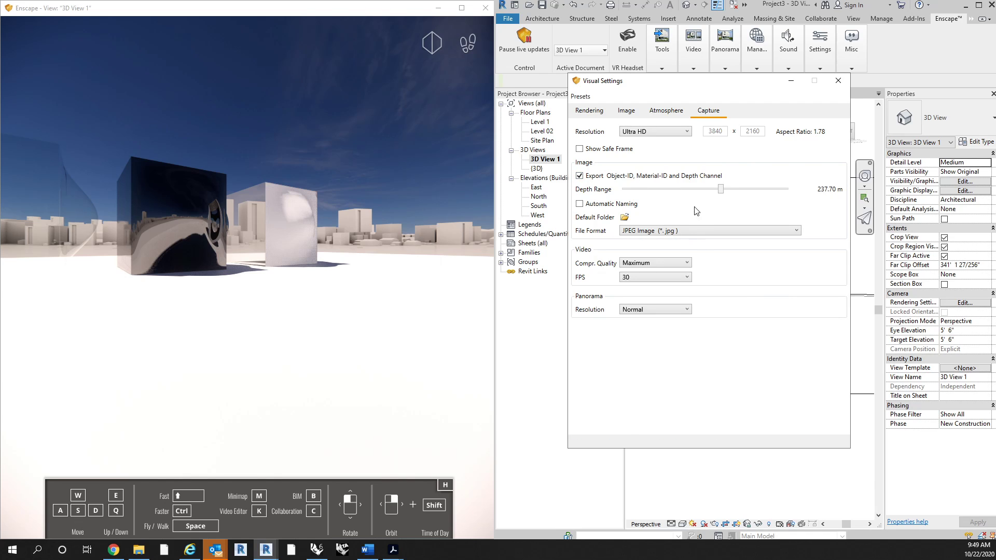
pyautogui.moveTo(297, 314); pyautogui.dragTo(286, 291)
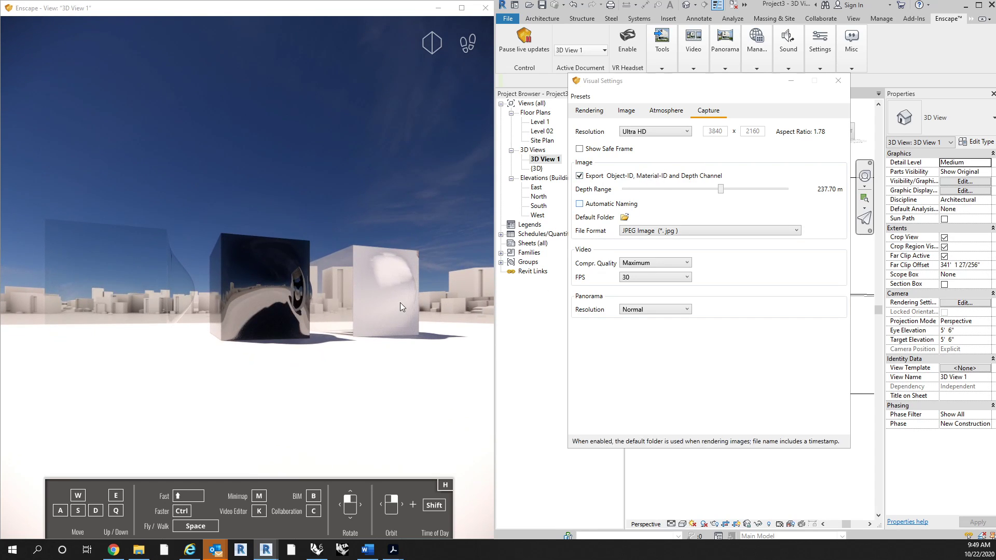
pyautogui.moveTo(395, 293); pyautogui.dragTo(396, 319)
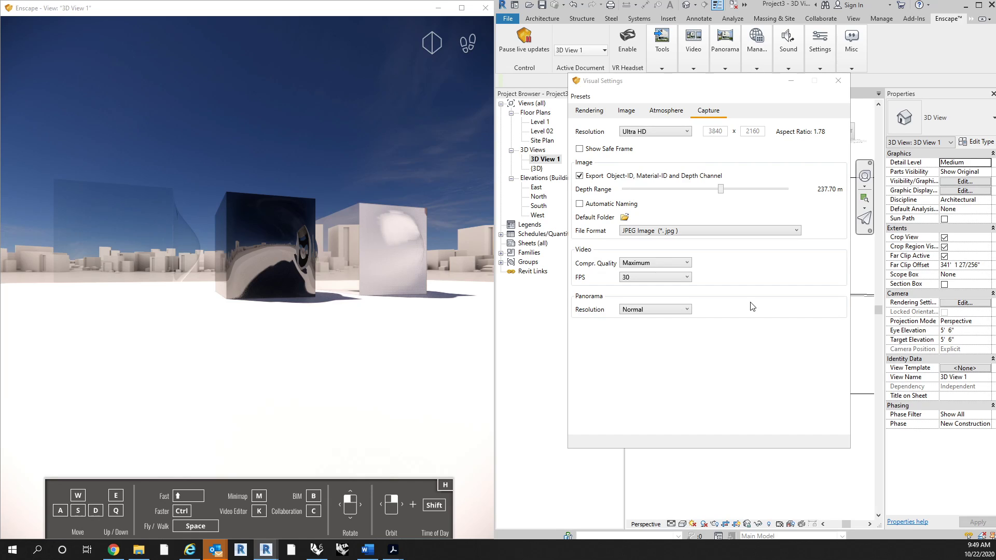
# Review the available image file formats, video compression qualities and frame rates in the capture settings, and close Visual Settings
pyautogui.click(727, 237)
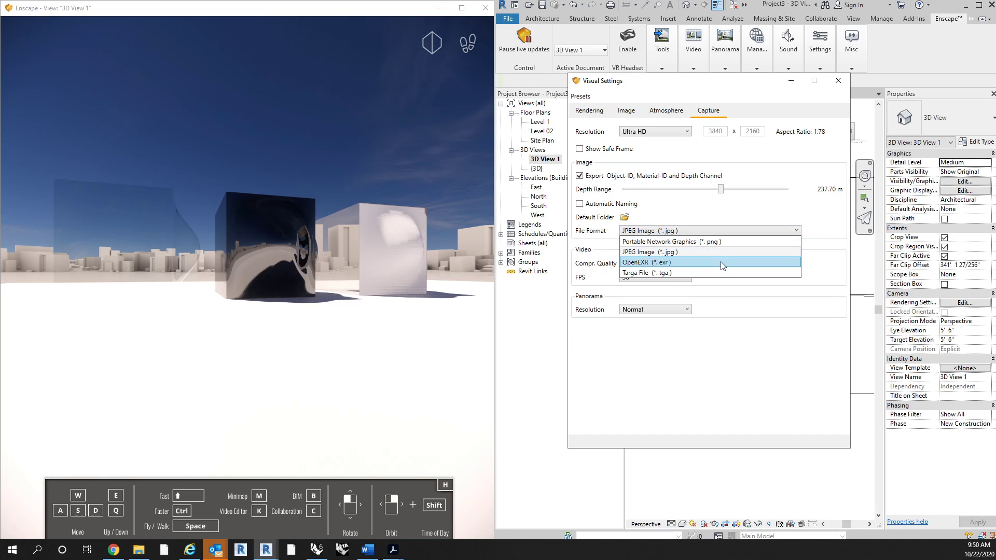
pyautogui.click(718, 226)
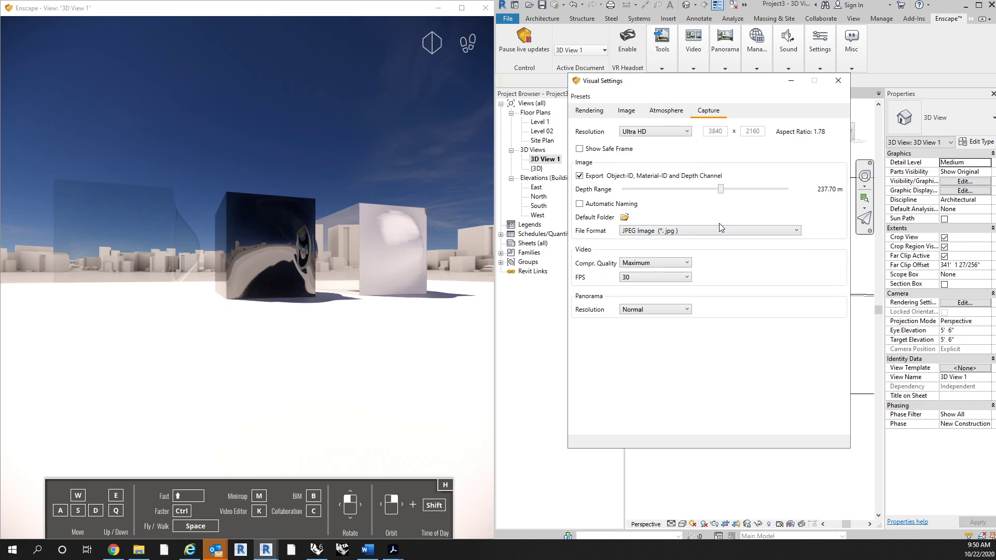
pyautogui.click(651, 264)
pyautogui.click(652, 264)
pyautogui.click(652, 264)
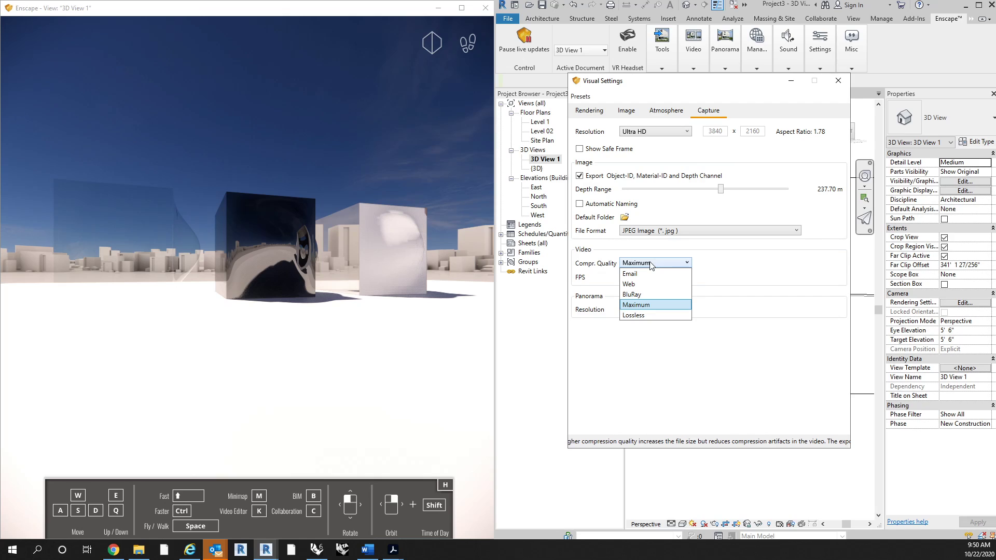
pyautogui.click(651, 265)
pyautogui.click(643, 278)
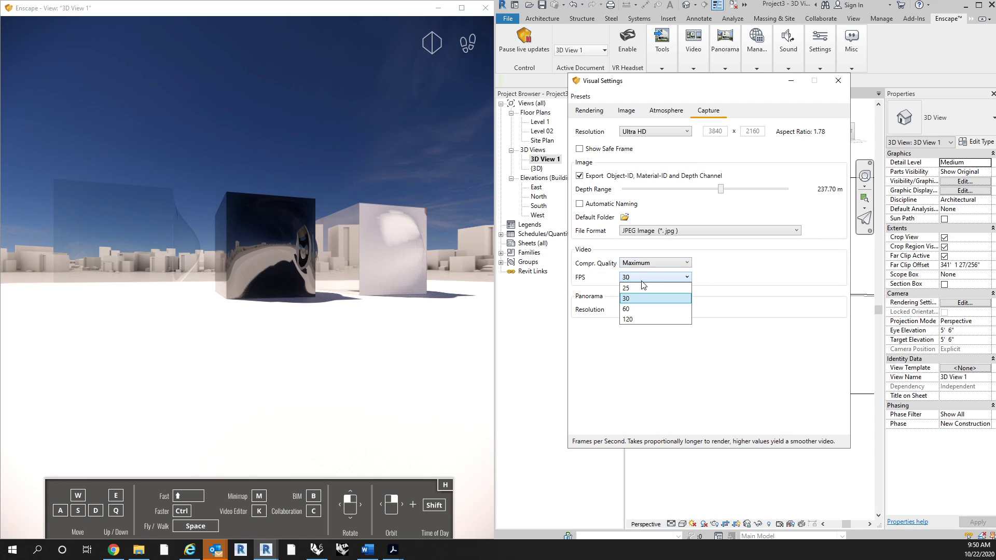
pyautogui.click(643, 281)
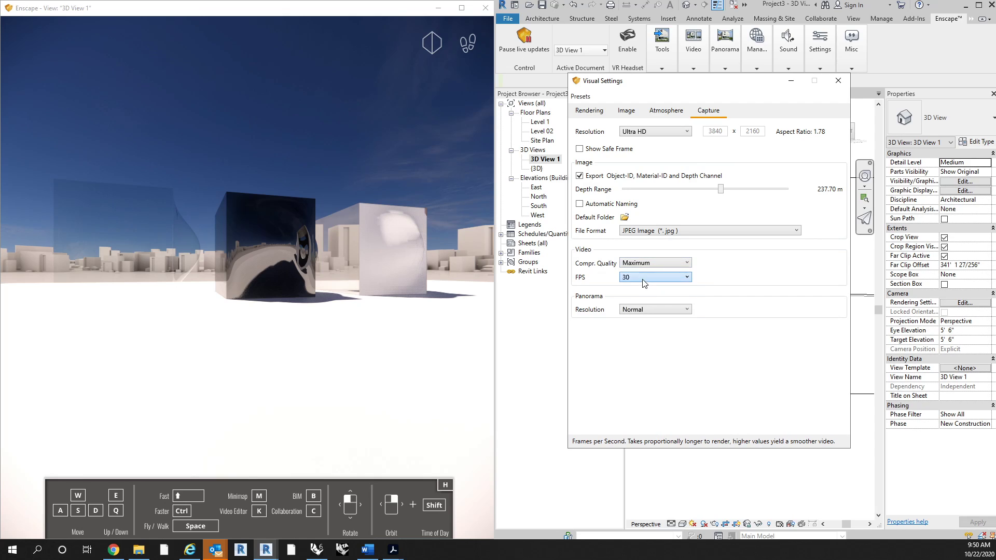
pyautogui.click(838, 80)
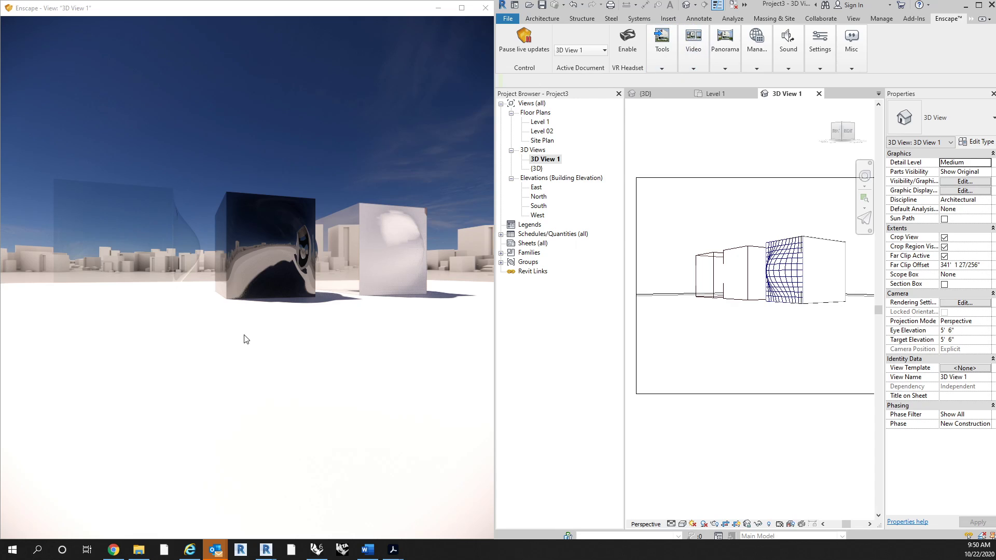
# Maximize the Revit window and pause Enscape's live updates
pyautogui.moveTo(262, 329); pyautogui.dragTo(280, 309, button='right')
pyautogui.moveTo(280, 309); pyautogui.dragTo(284, 345)
pyautogui.scroll(2, 284, 345)
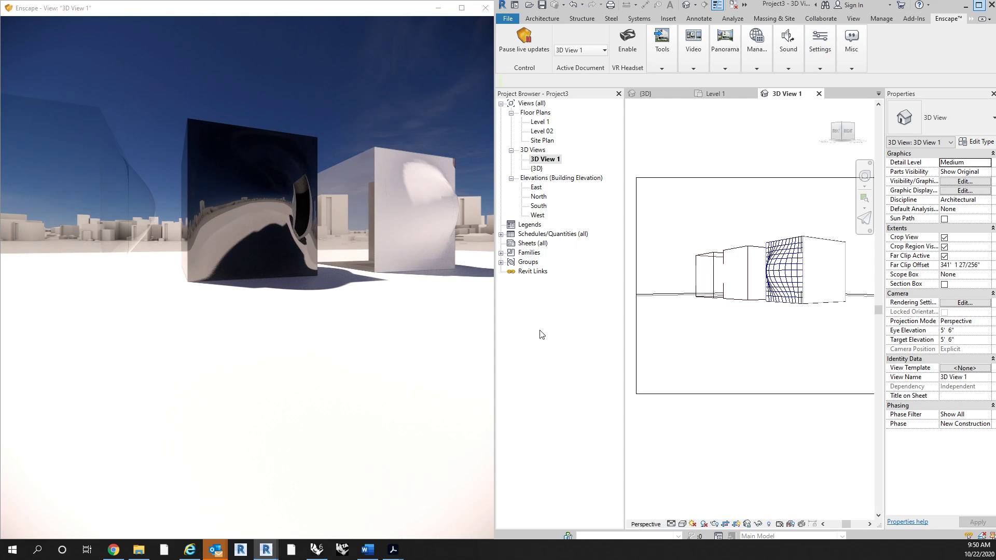
pyautogui.click(979, 5)
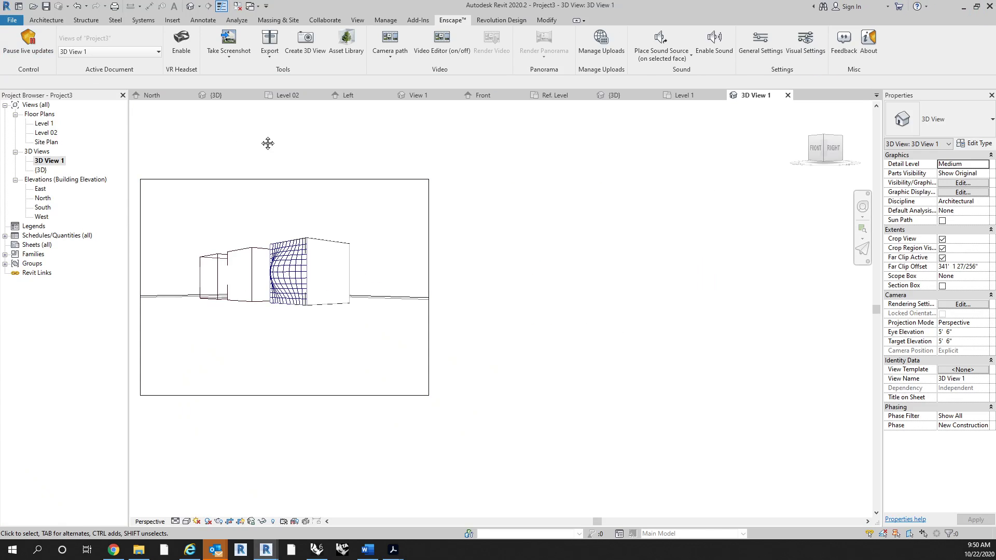
pyautogui.moveTo(268, 144); pyautogui.dragTo(375, 162, button='middle')
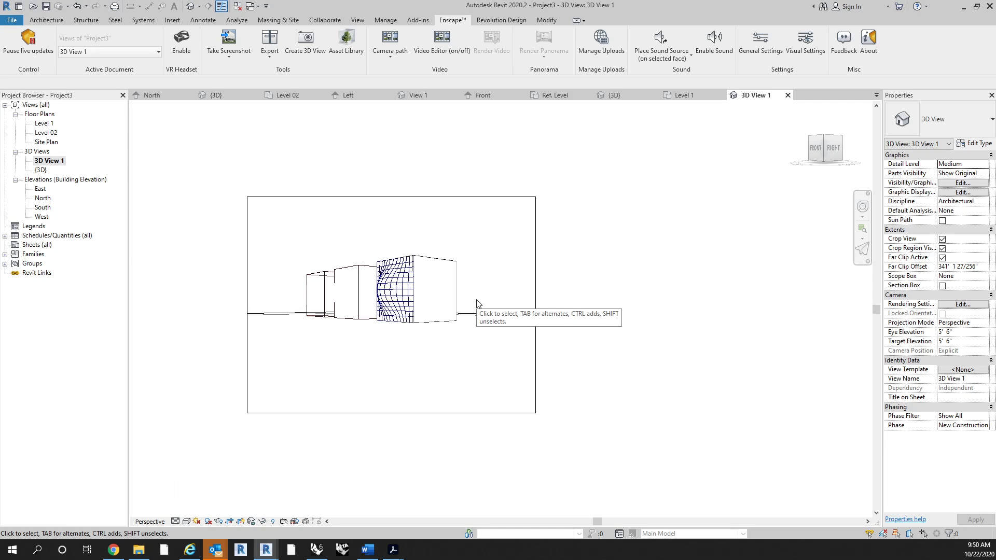
pyautogui.click(36, 45)
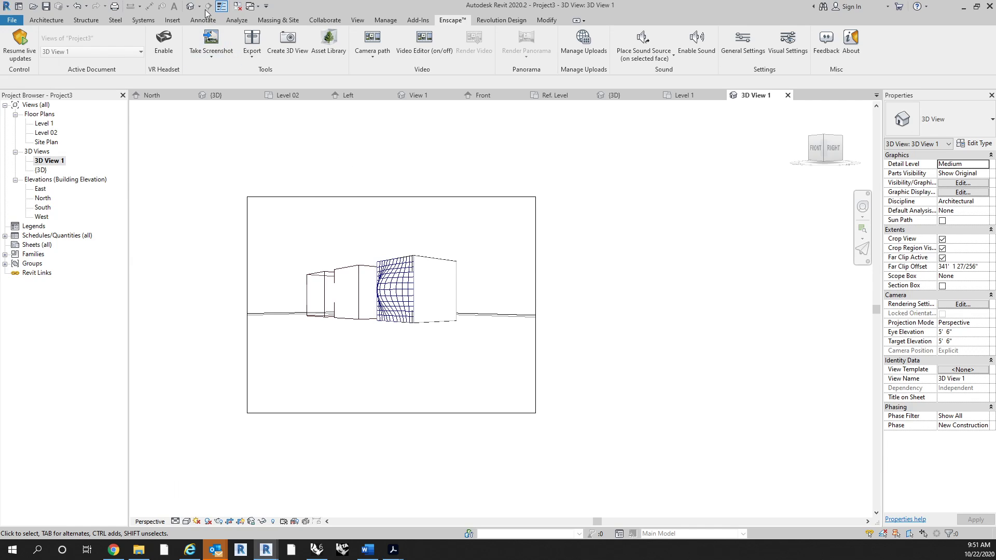
# Open the default {3D} view and frame the three cubes at a closer, elevated angle
pyautogui.click(287, 42)
pyautogui.keyDown('shift'); pyautogui.moveTo(627, 213); pyautogui.dragTo(602, 288, button='middle'); pyautogui.keyUp('shift')
pyautogui.scroll(4, 467, 212)
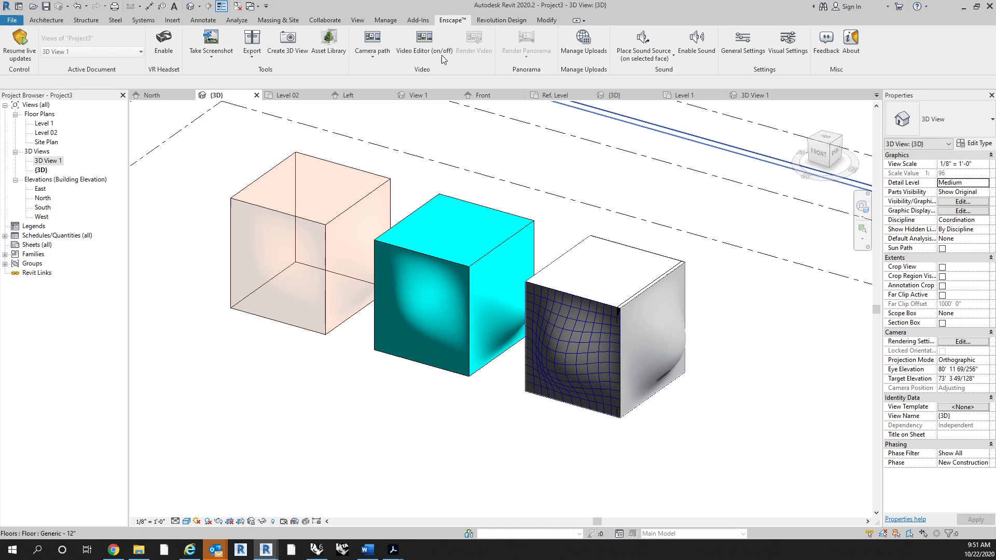
pyautogui.click(485, 322)
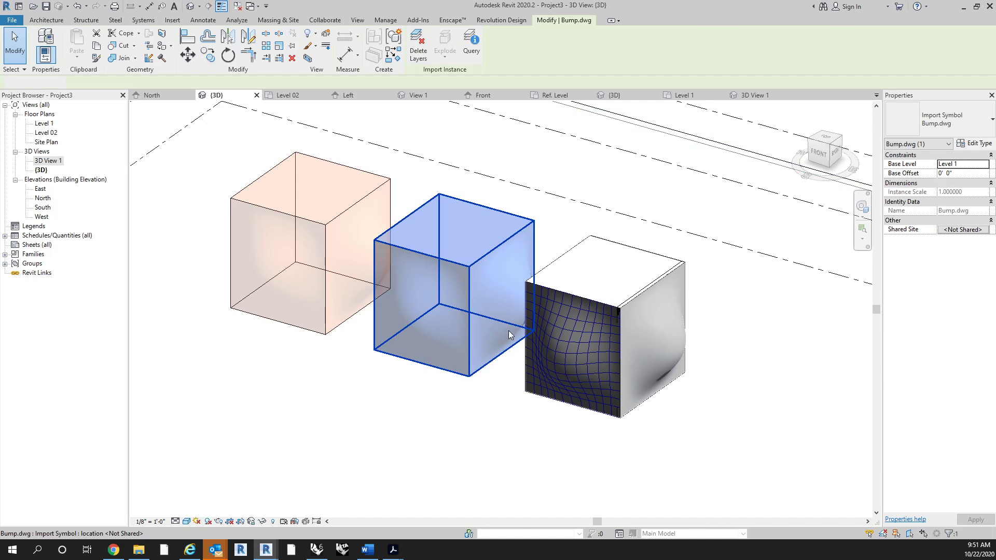
pyautogui.press('Escape')
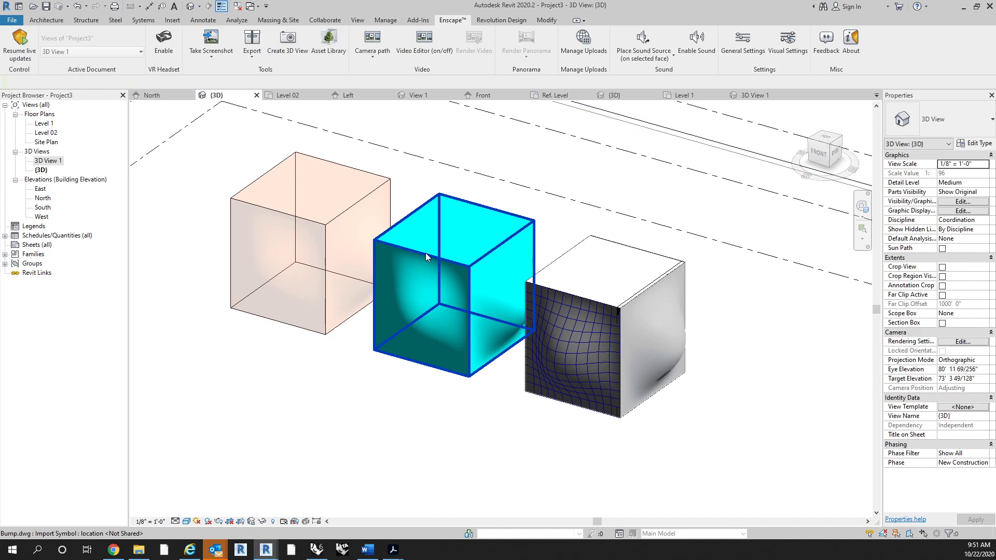
# Open the project's materials and select Steel, Chrome Plated for editing
pyautogui.click(393, 22)
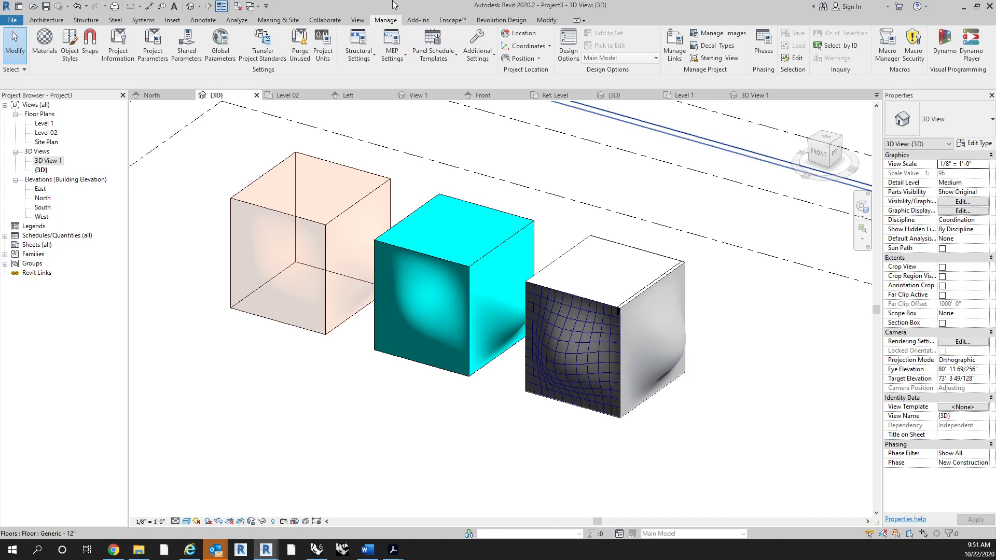
pyautogui.click(45, 47)
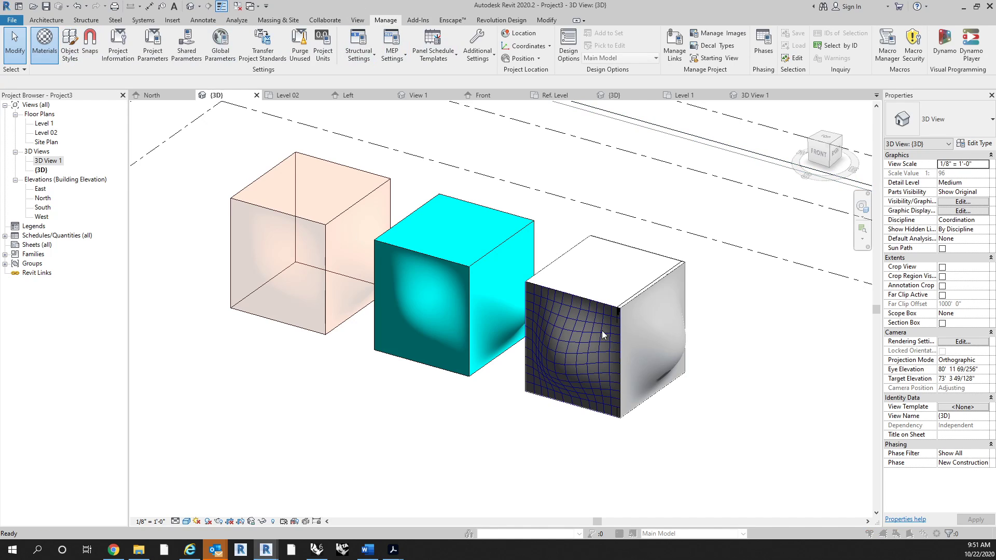
pyautogui.moveTo(568, 157); pyautogui.dragTo(505, 150)
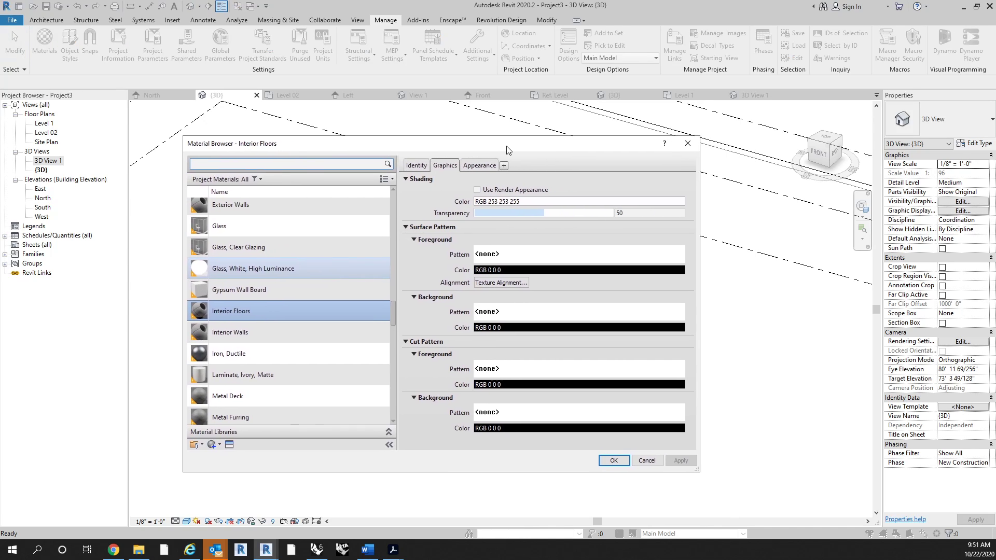
pyautogui.scroll(-10, 308, 272)
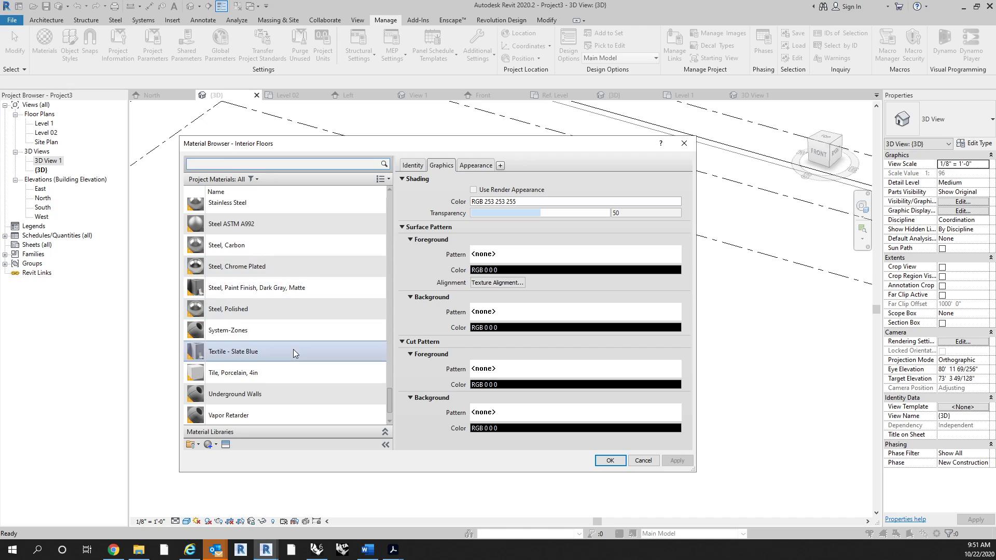
pyautogui.click(286, 268)
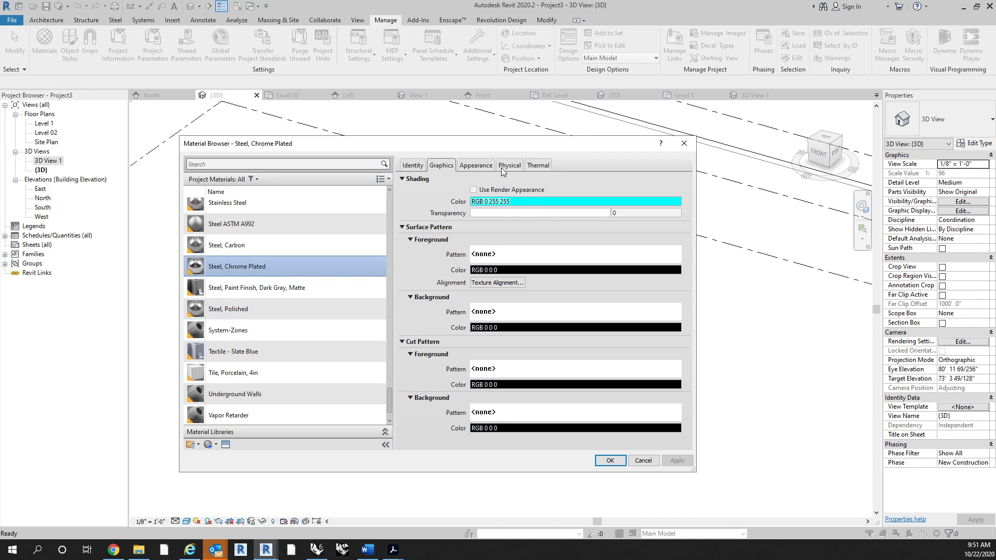
pyautogui.click(269, 314)
pyautogui.click(280, 265)
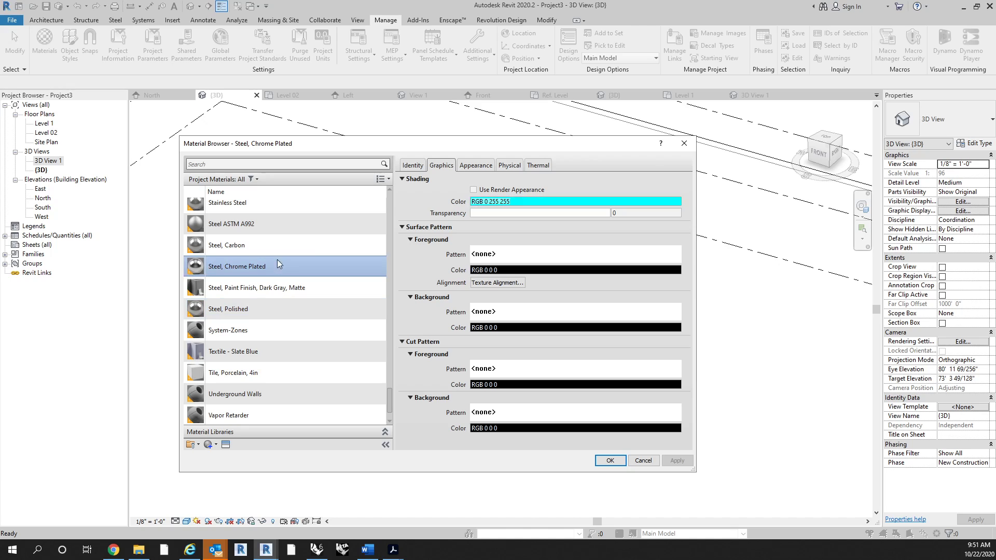
# Enable Cutouts in the chrome steel material's appearance, using the Staggered Circles type
pyautogui.click(476, 166)
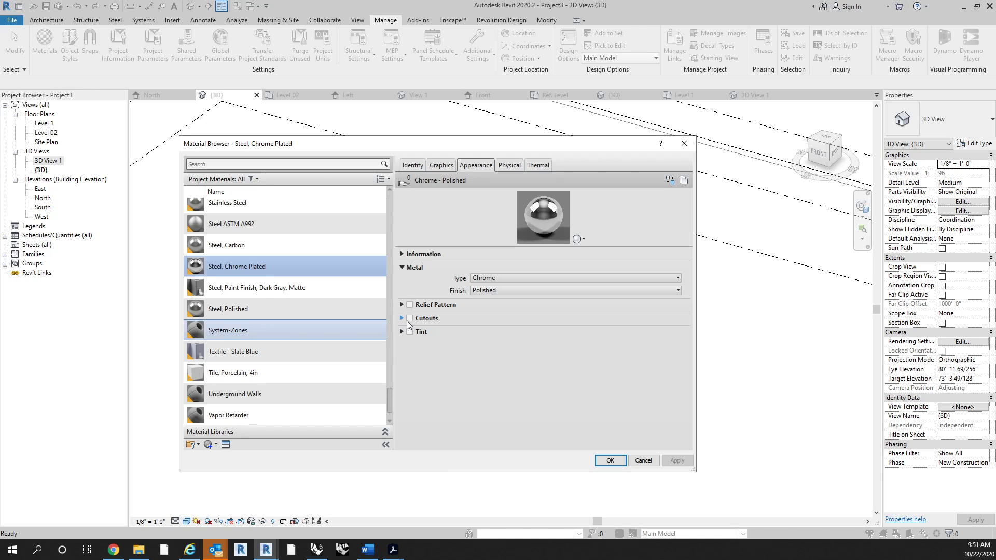
pyautogui.click(403, 319)
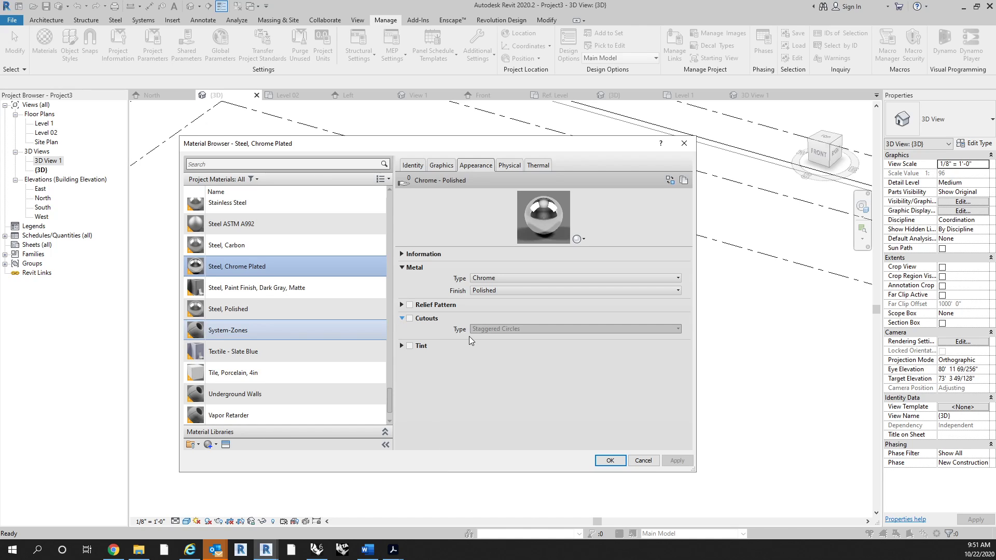
pyautogui.click(410, 319)
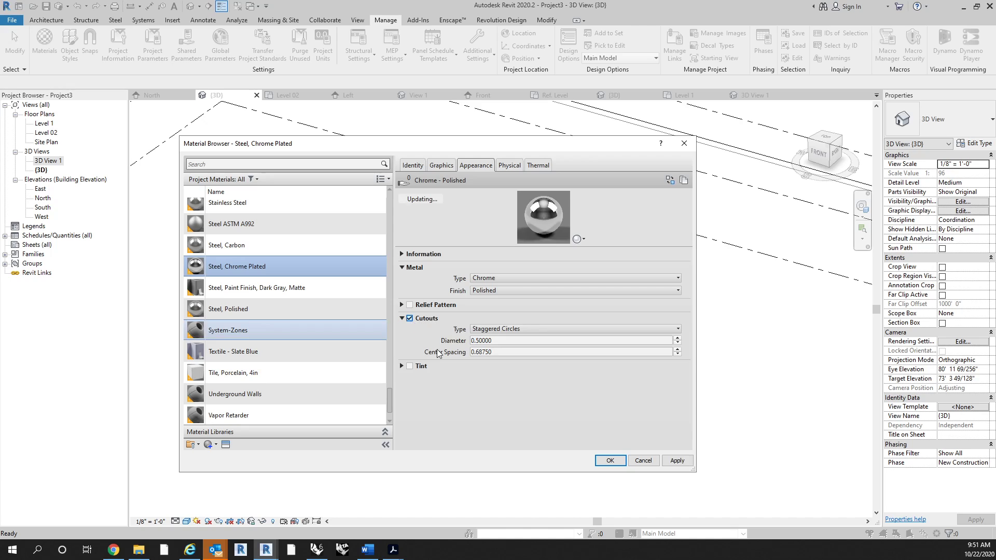
pyautogui.click(633, 328)
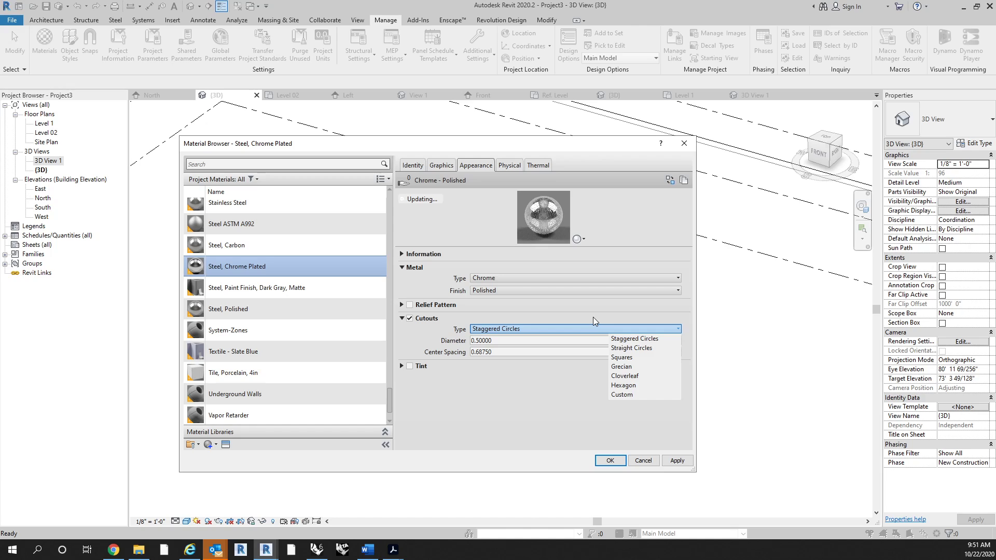
pyautogui.click(634, 338)
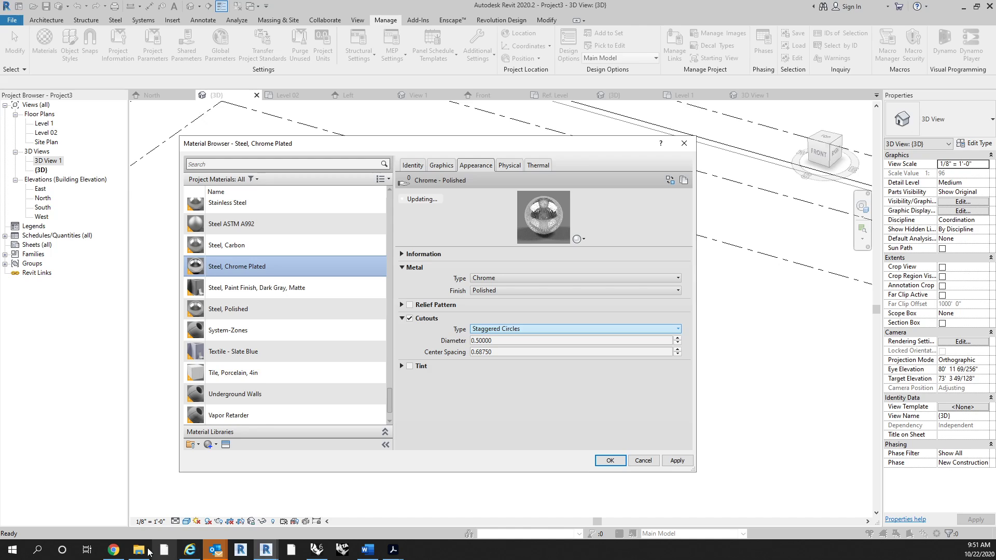
pyautogui.click(113, 551)
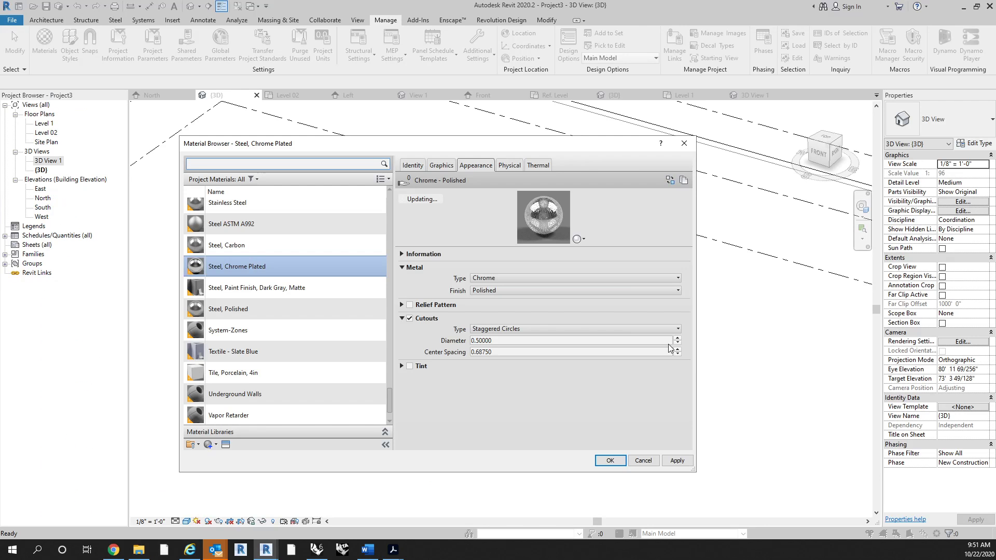
# Set the cutout type to Custom and assign a Checker texture as its image
pyautogui.click(672, 330)
pyautogui.click(640, 396)
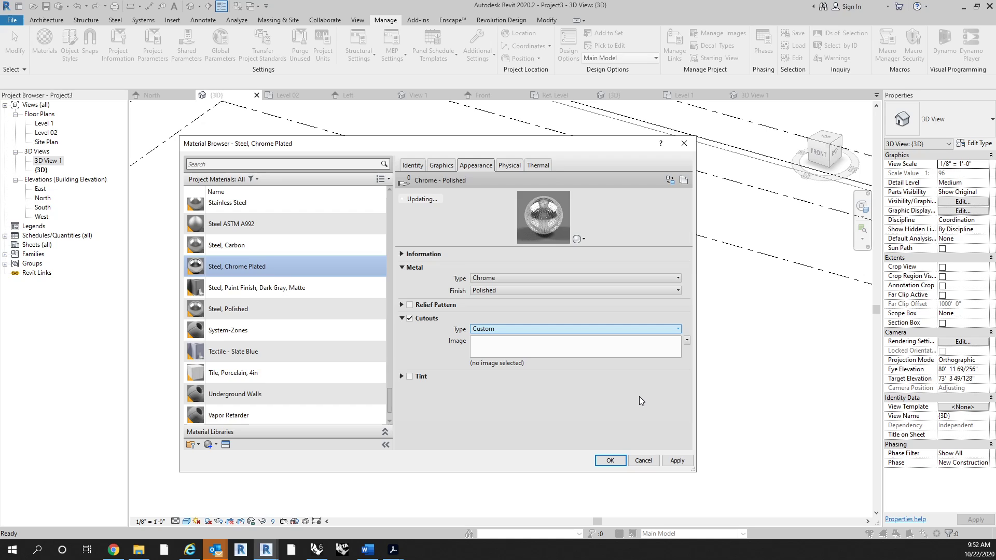
pyautogui.click(686, 341)
pyautogui.click(682, 326)
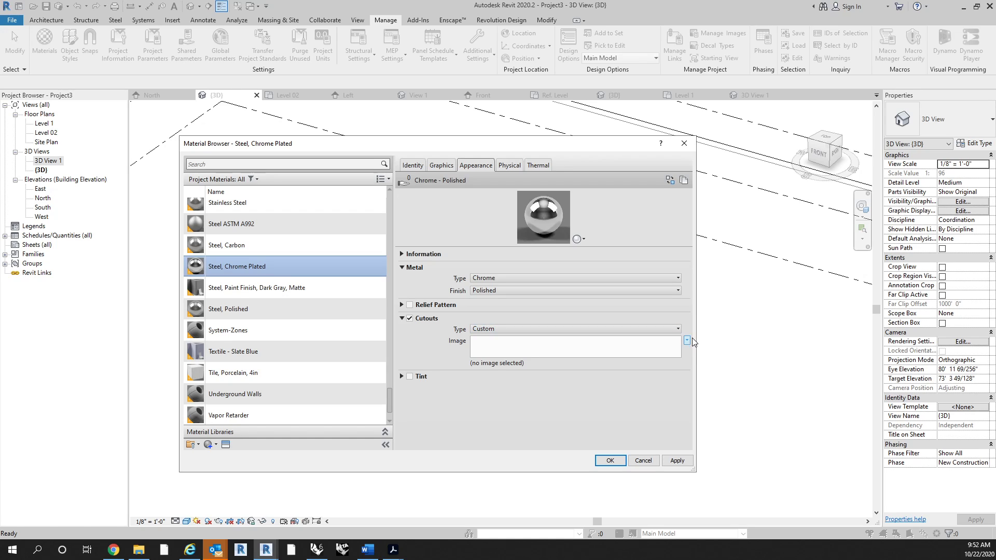
pyautogui.click(687, 341)
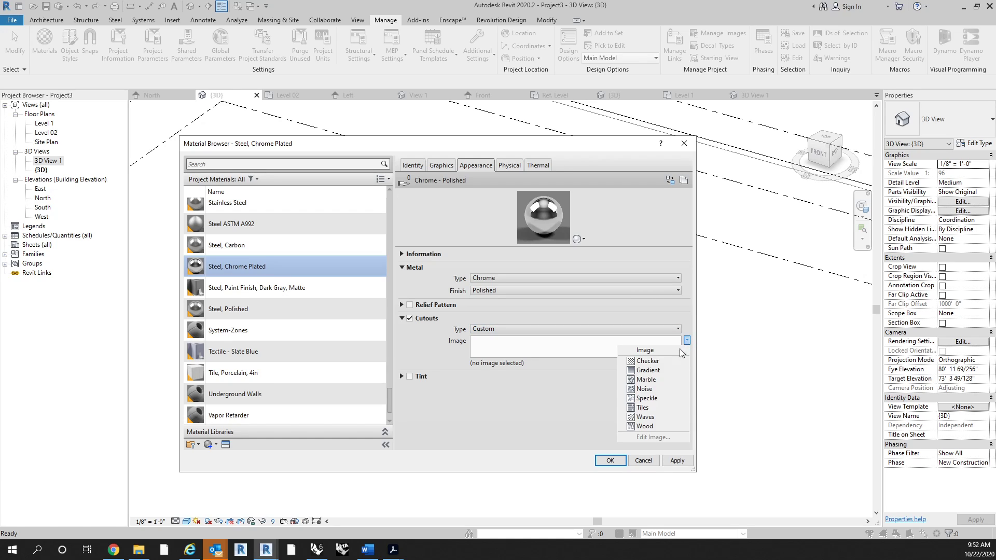
pyautogui.click(655, 362)
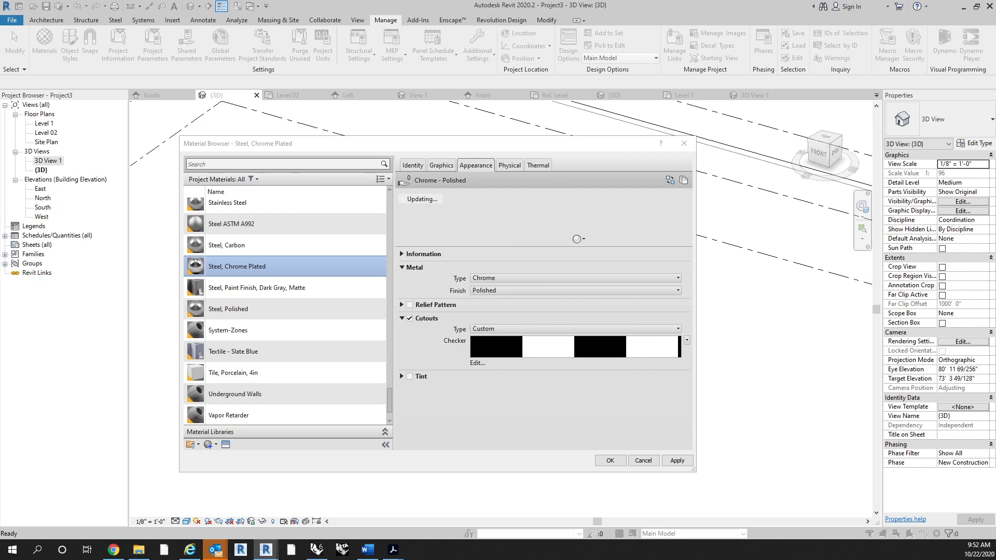
# Move the Texture Editor aside and set the Checker texture's sample size to 6 inches
pyautogui.moveTo(862, 112); pyautogui.dragTo(507, 76)
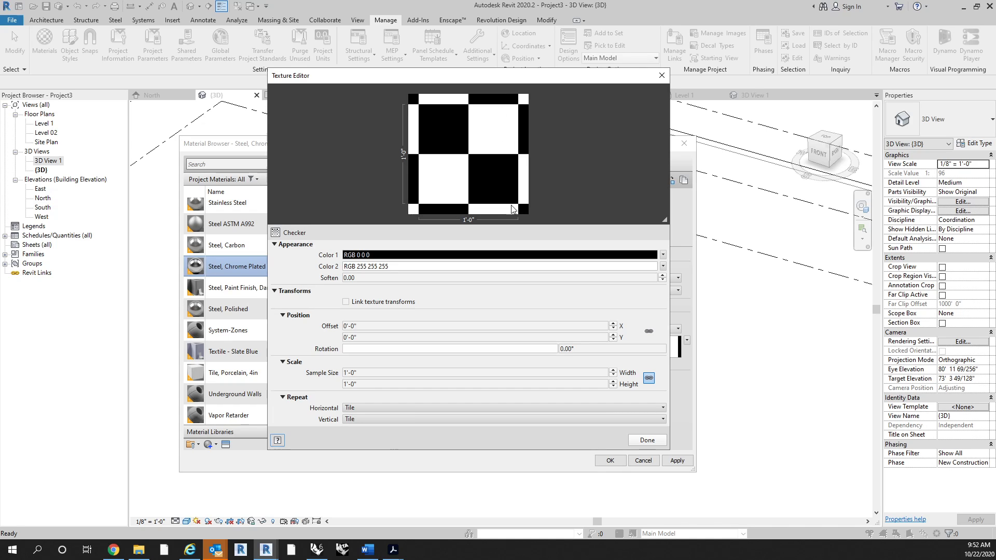
pyautogui.moveTo(563, 76); pyautogui.dragTo(864, 79)
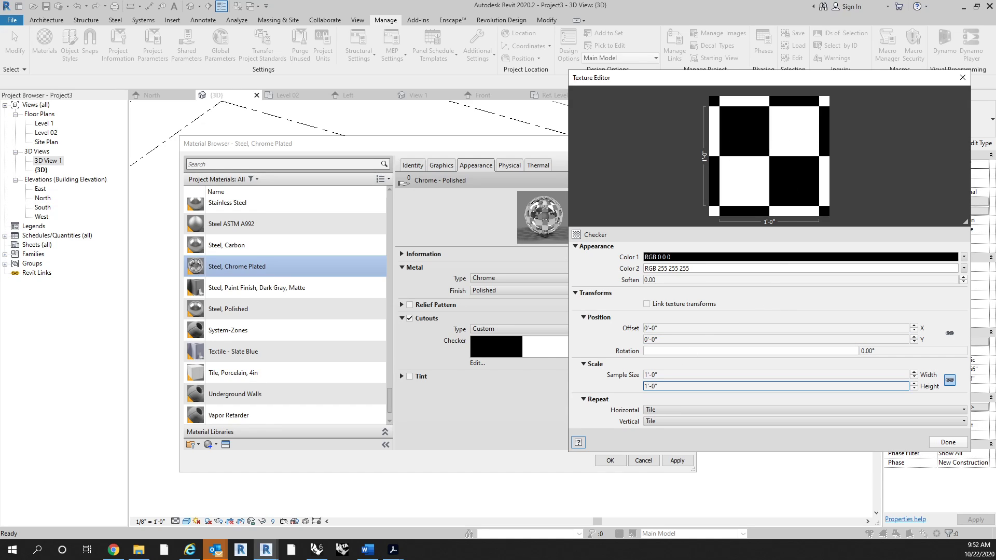
pyautogui.click(667, 375)
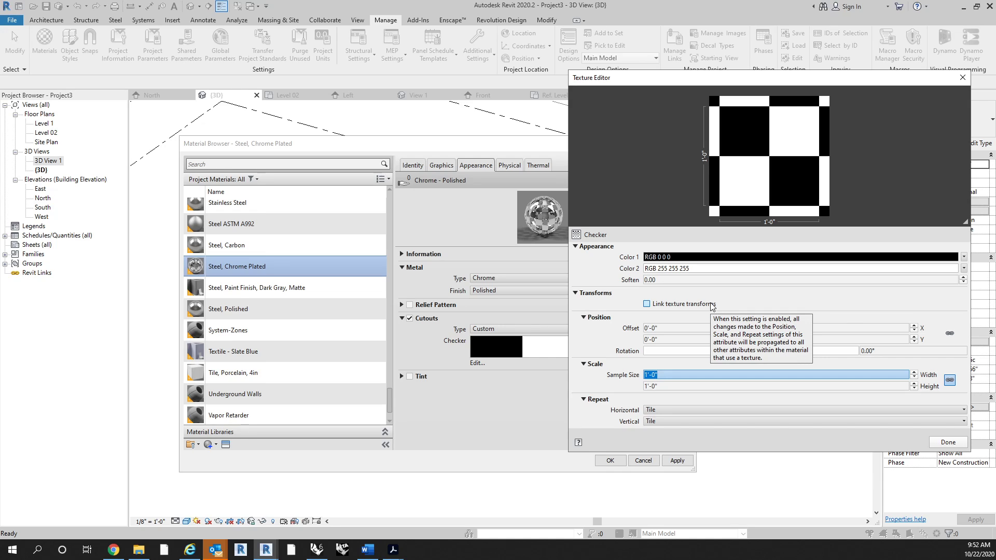
pyautogui.write('6"')
pyautogui.click(722, 385)
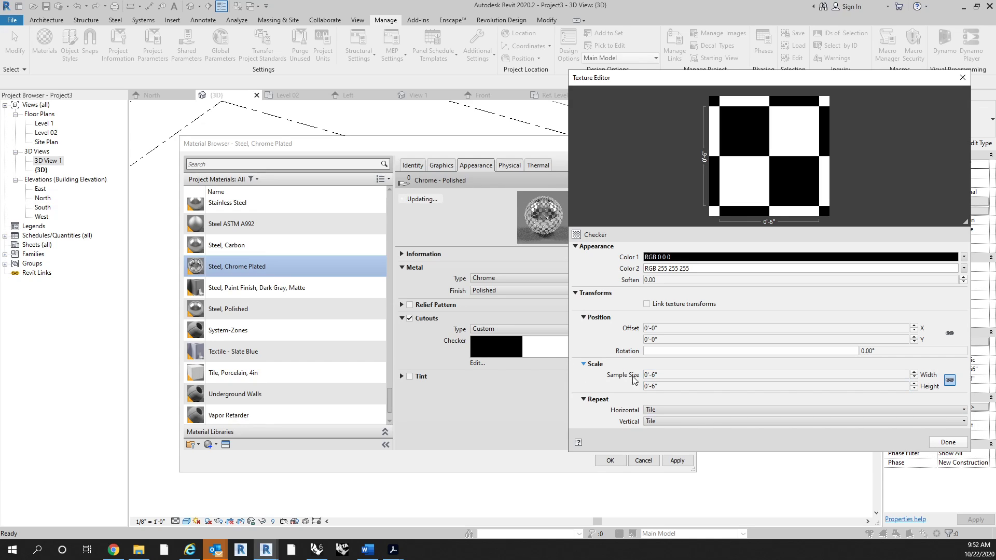
# Reduce the Checker texture's linked sample size to 5-1/4 inches
pyautogui.click(689, 340)
pyautogui.moveTo(643, 353); pyautogui.dragTo(587, 356)
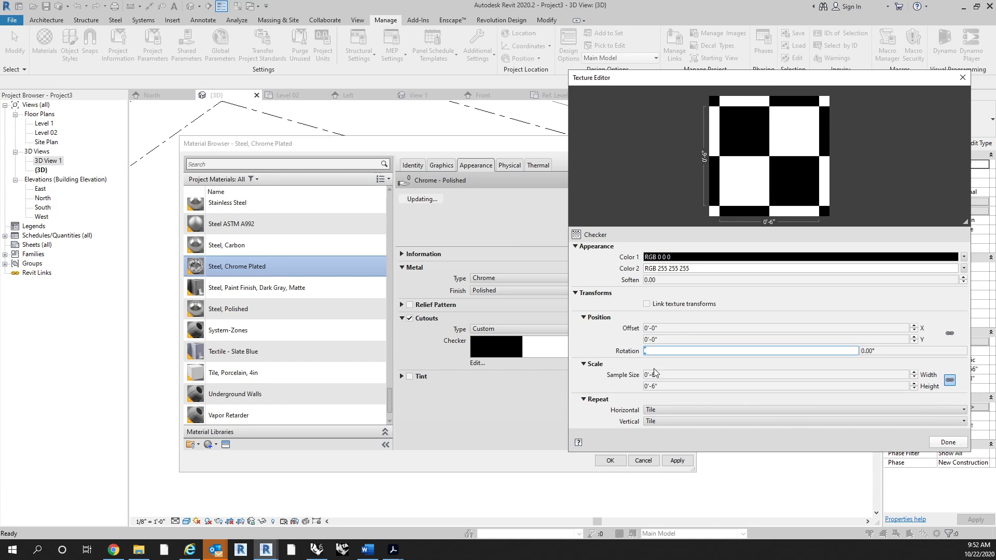
pyautogui.click(659, 375)
pyautogui.moveTo(659, 375); pyautogui.dragTo(645, 375)
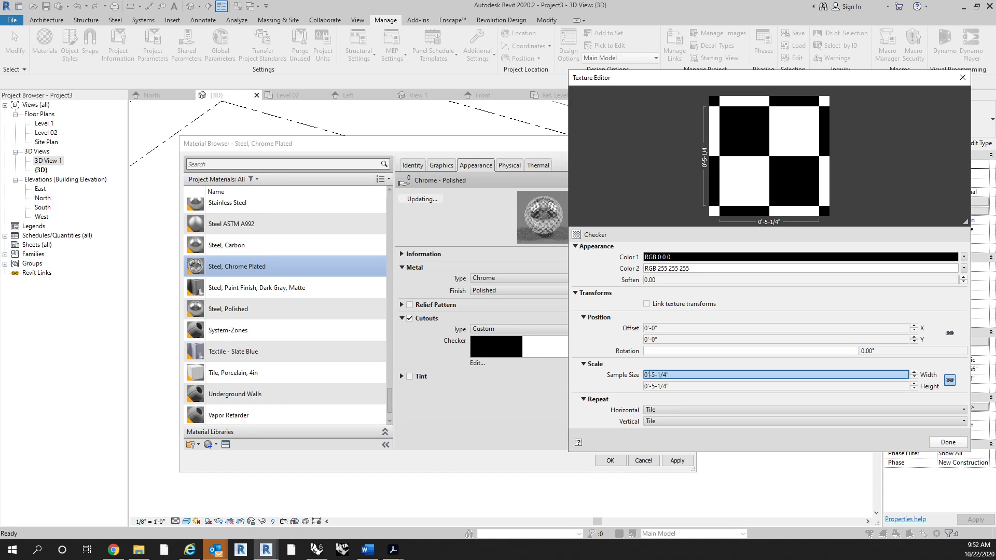
# Review the Checker texture's horizontal repeat options, keep Tile, and finish editing the texture
pyautogui.click(673, 411)
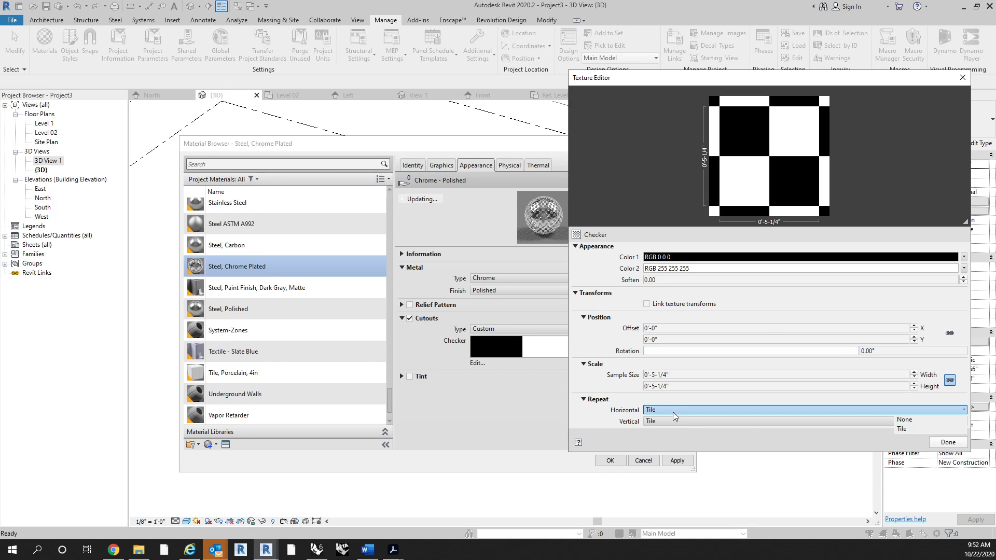
pyautogui.click(789, 194)
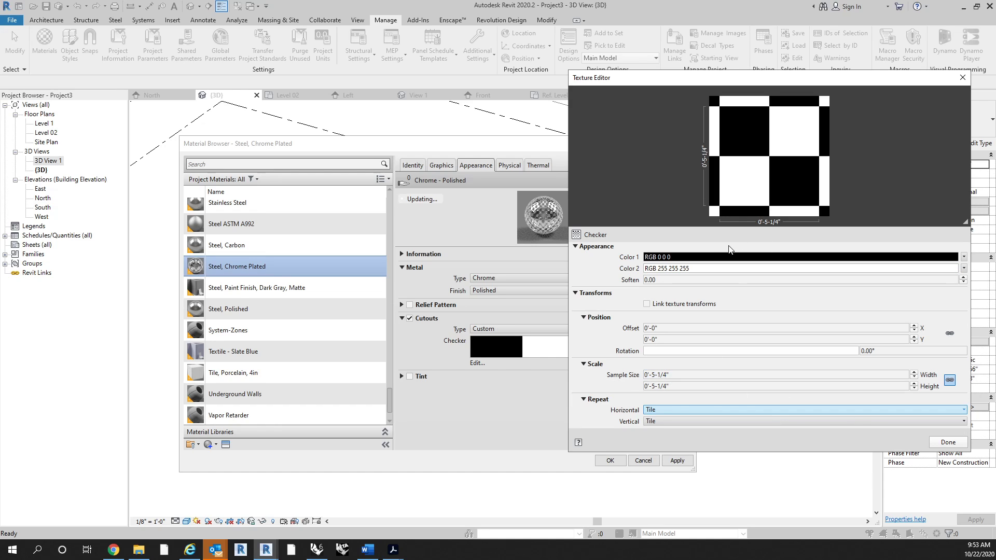
pyautogui.click(745, 410)
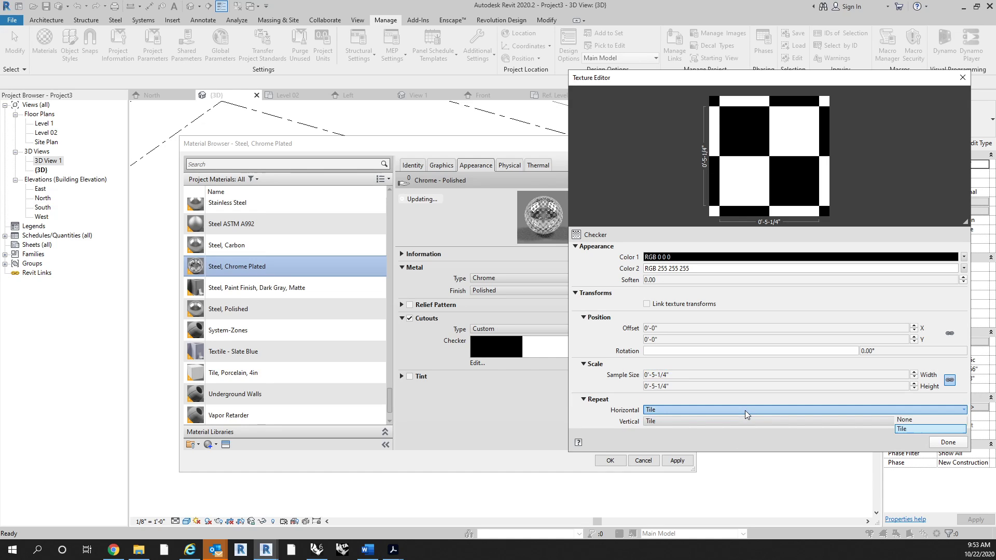
pyautogui.click(745, 410)
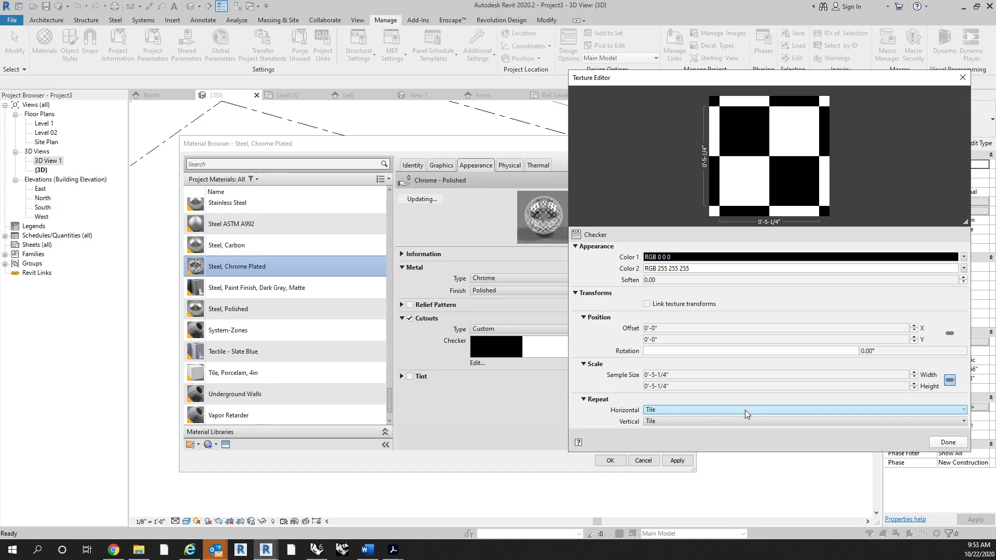
pyautogui.click(745, 410)
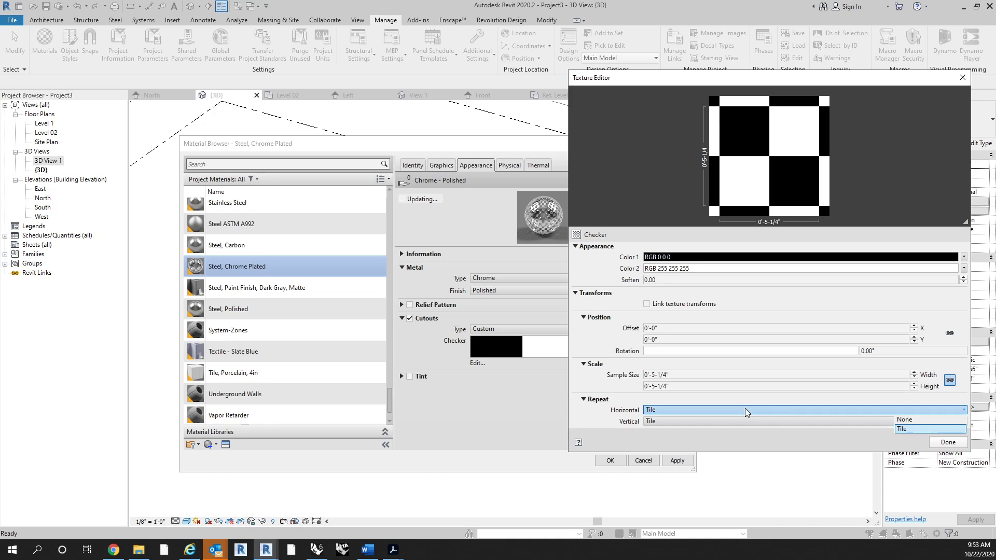
pyautogui.click(783, 409)
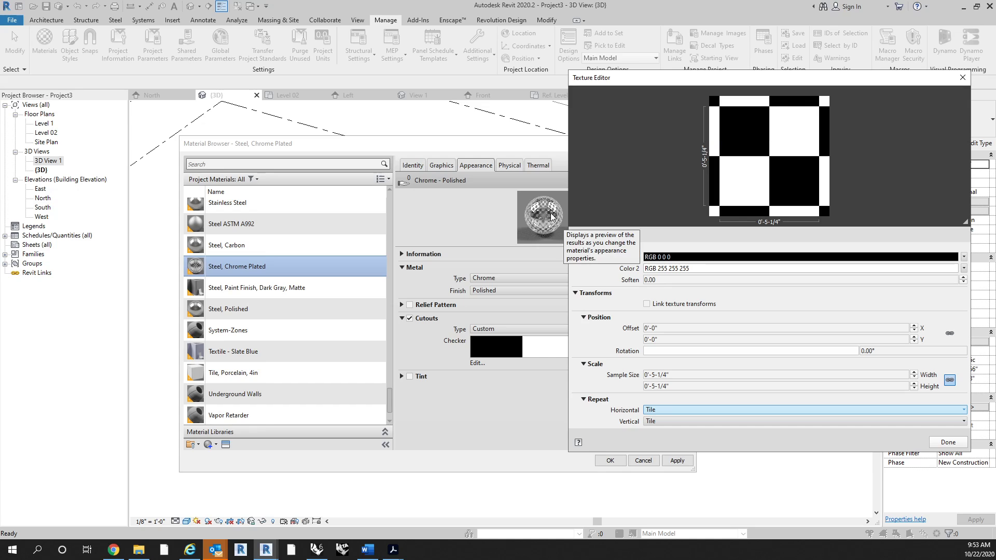
pyautogui.click(948, 442)
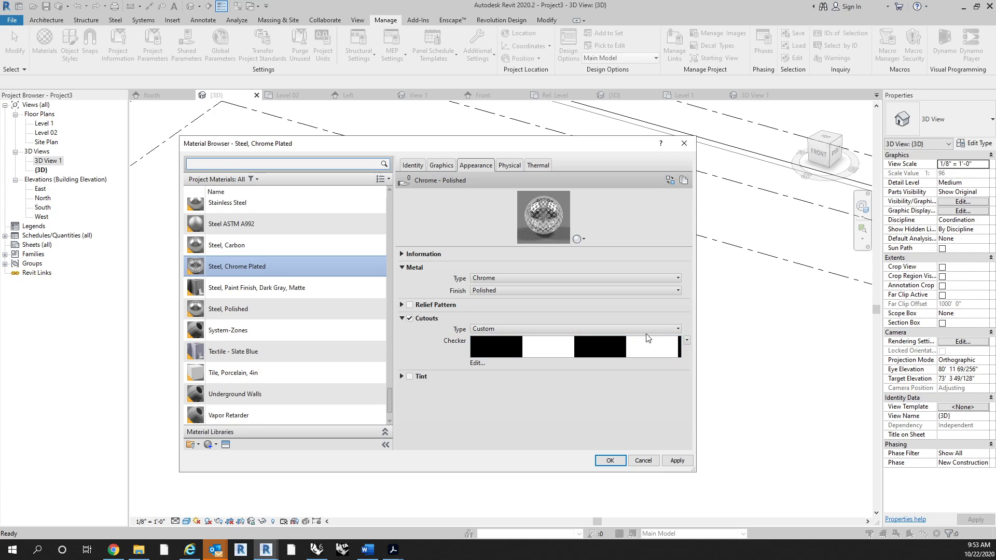
# Change the chrome steel cutout type to Staggered Circles with diameter 1 and center spacing 2
pyautogui.click(633, 330)
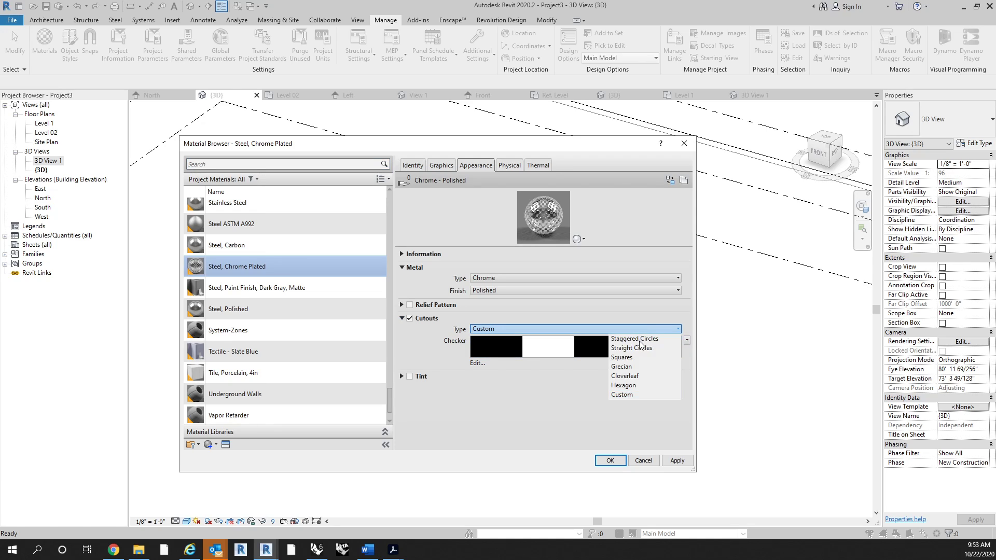
pyautogui.click(642, 340)
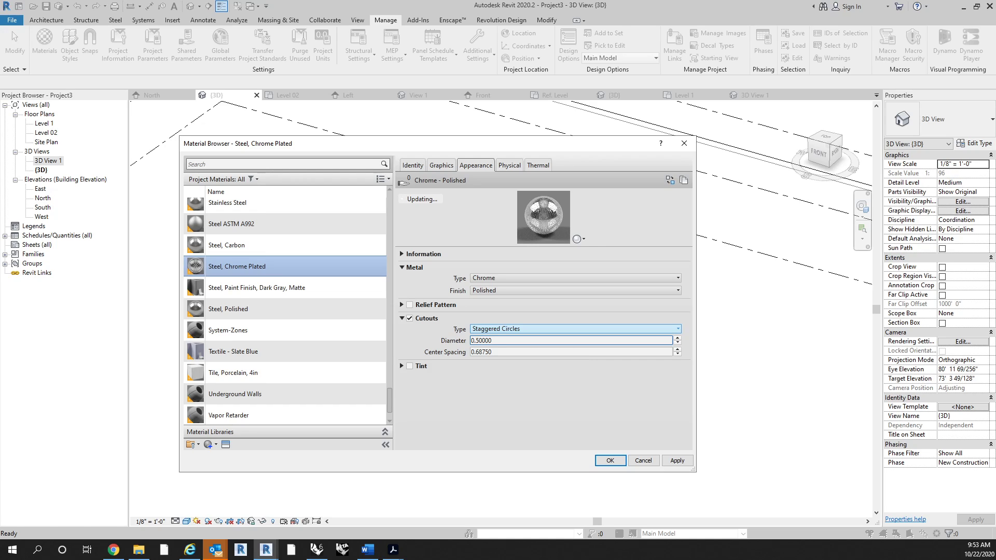
pyautogui.press('Tab')
pyautogui.write('1')
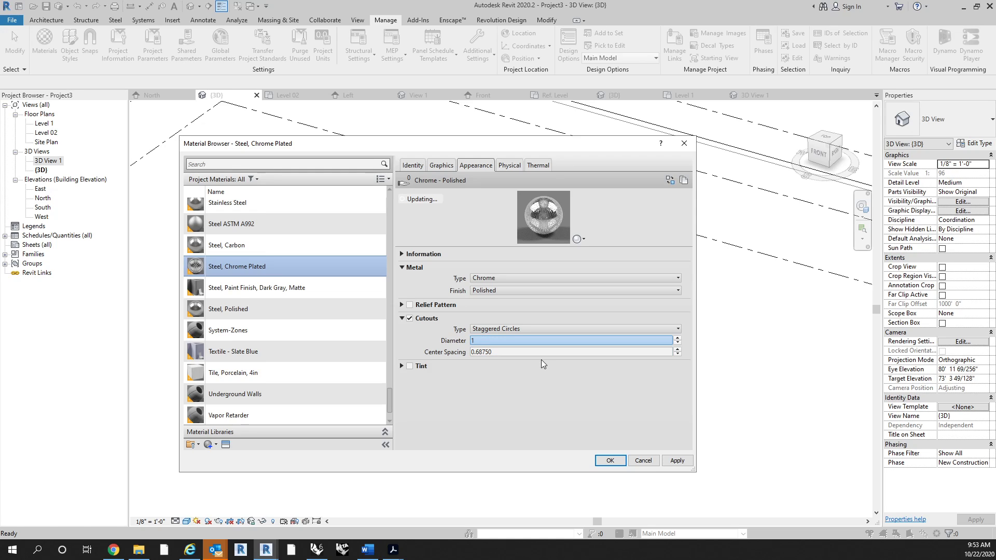
pyautogui.press('Tab')
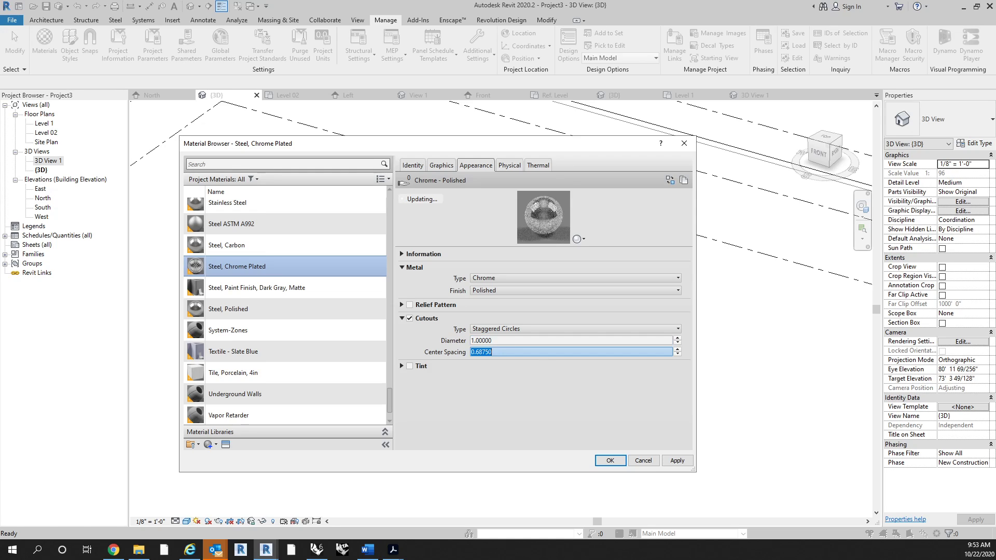
pyautogui.write('2')
pyautogui.click(550, 341)
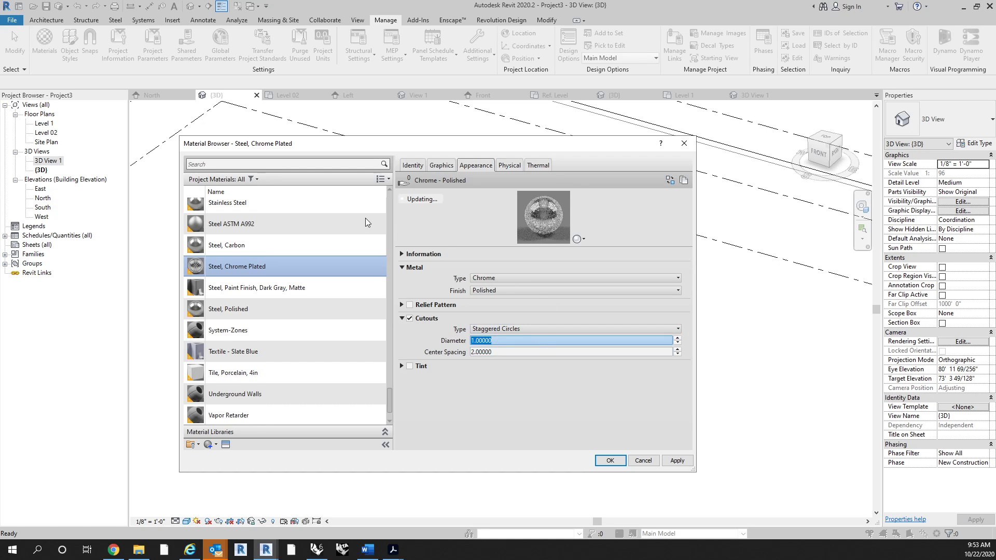
pyautogui.moveTo(456, 144); pyautogui.dragTo(655, 140)
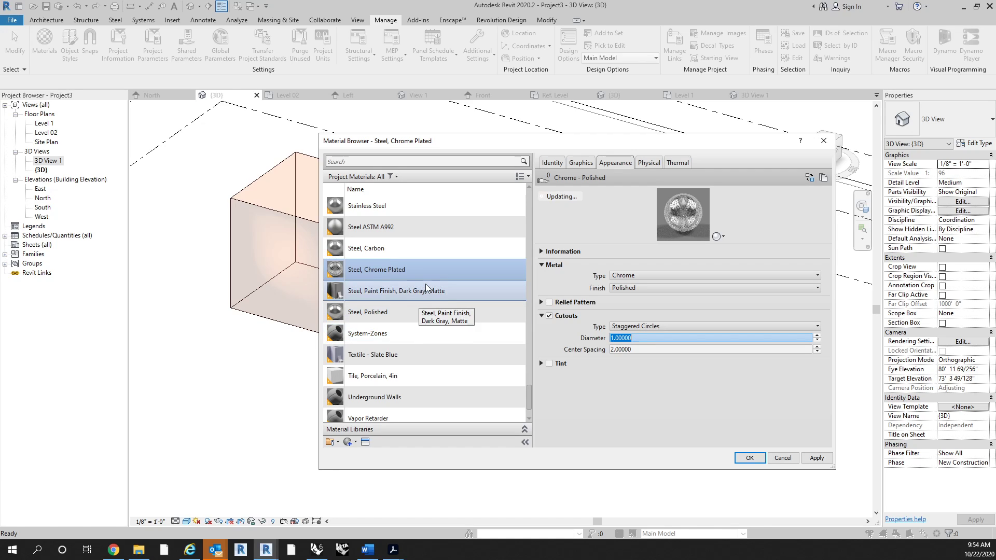
pyautogui.moveTo(425, 141); pyautogui.dragTo(281, 130)
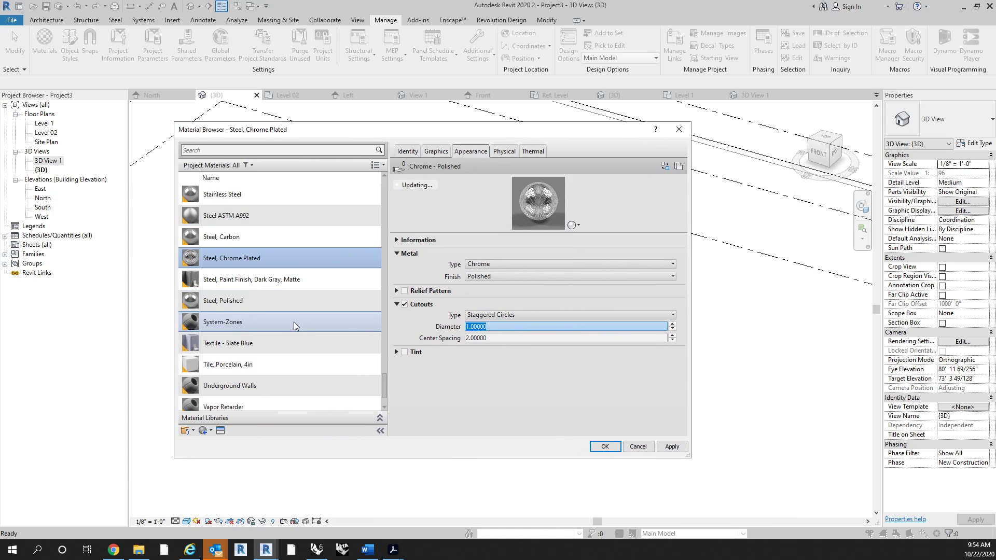
# Create a new project material and rename it White Bumps
pyautogui.scroll(-2, 294, 321)
pyautogui.scroll(3, 286, 358)
pyautogui.scroll(10, 285, 356)
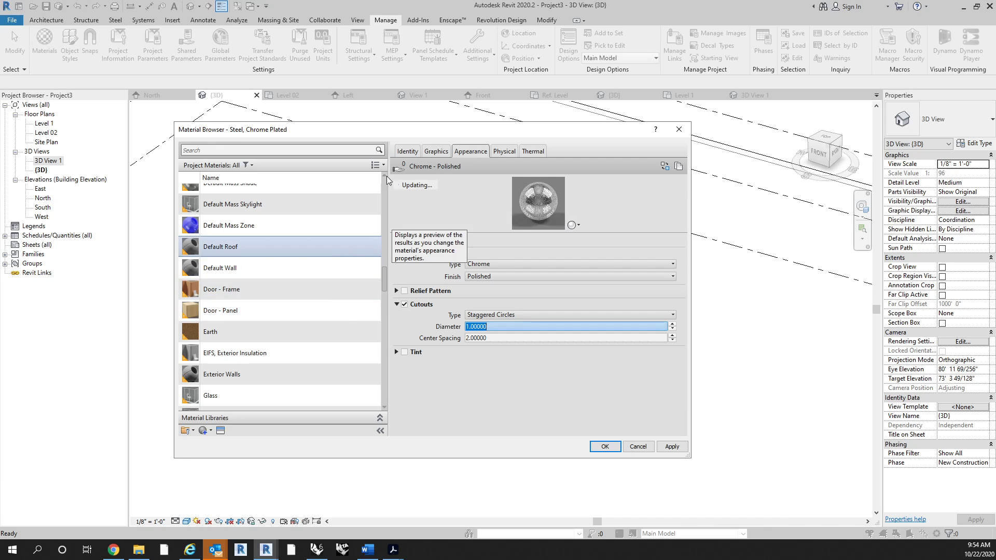
pyautogui.scroll(1, 283, 269)
pyautogui.click(203, 431)
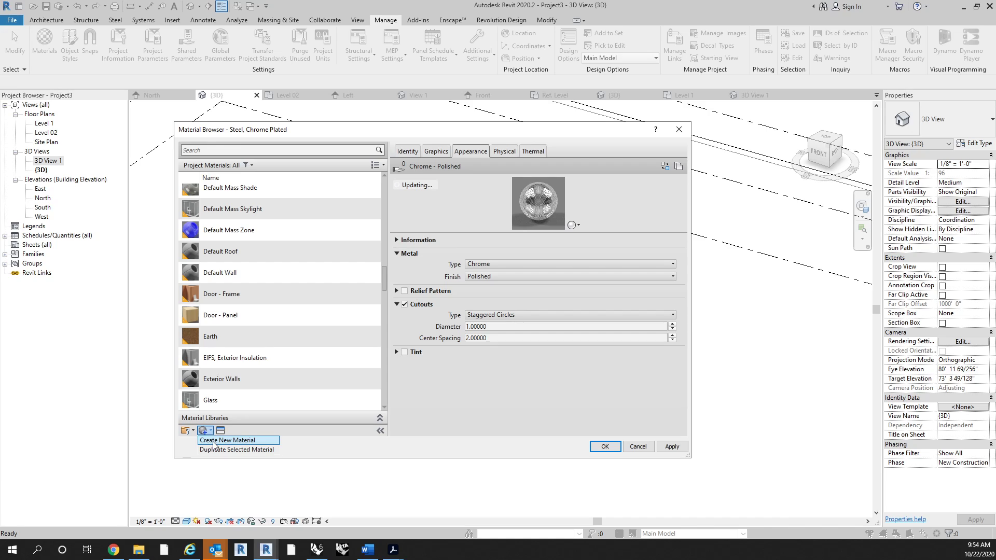
pyautogui.click(213, 441)
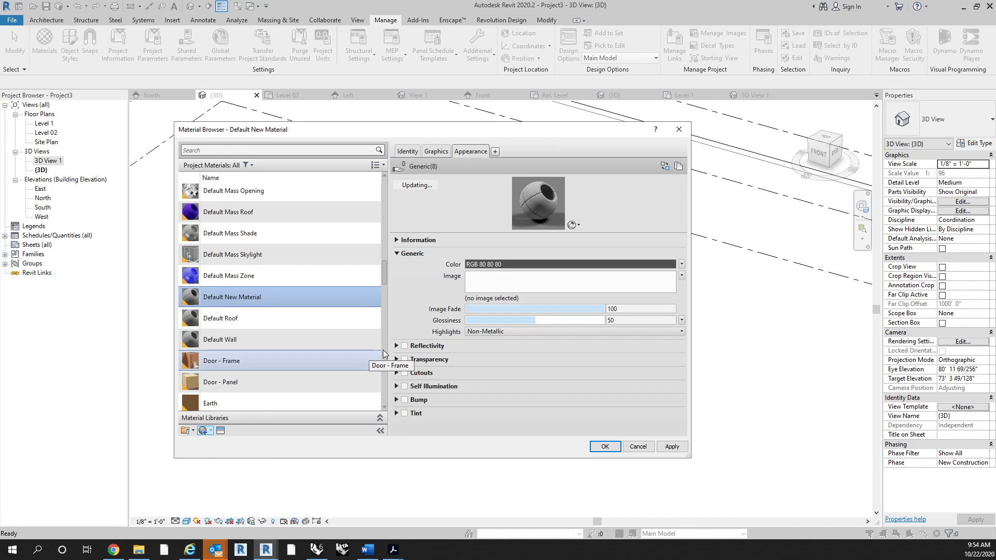
pyautogui.rightClick(251, 299)
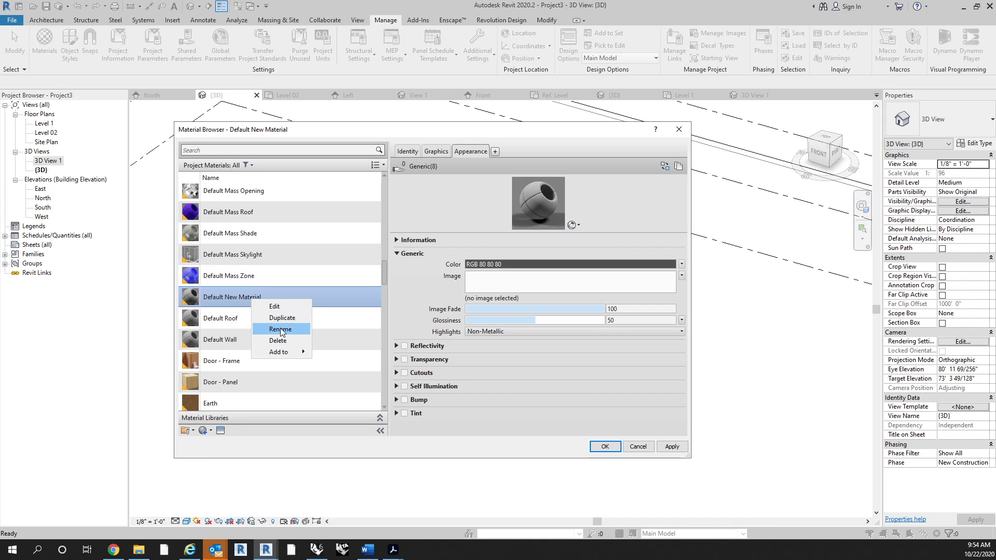
pyautogui.click(281, 330)
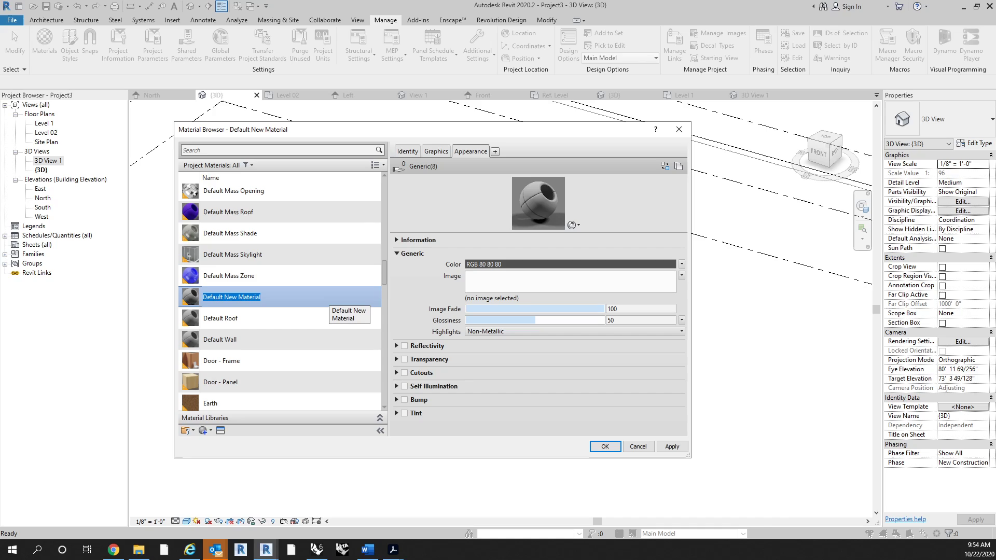
pyautogui.write('White Bumps')
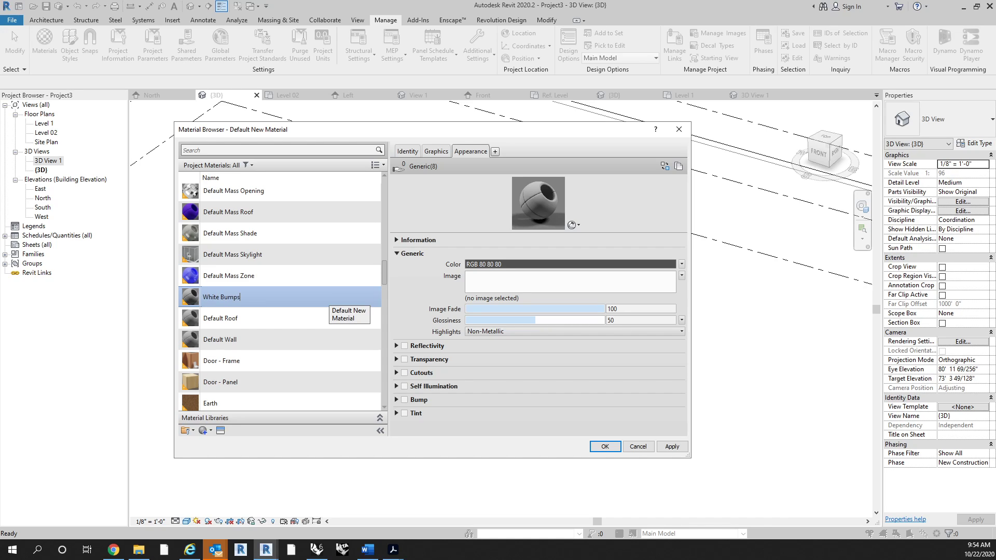
pyautogui.press('Return')
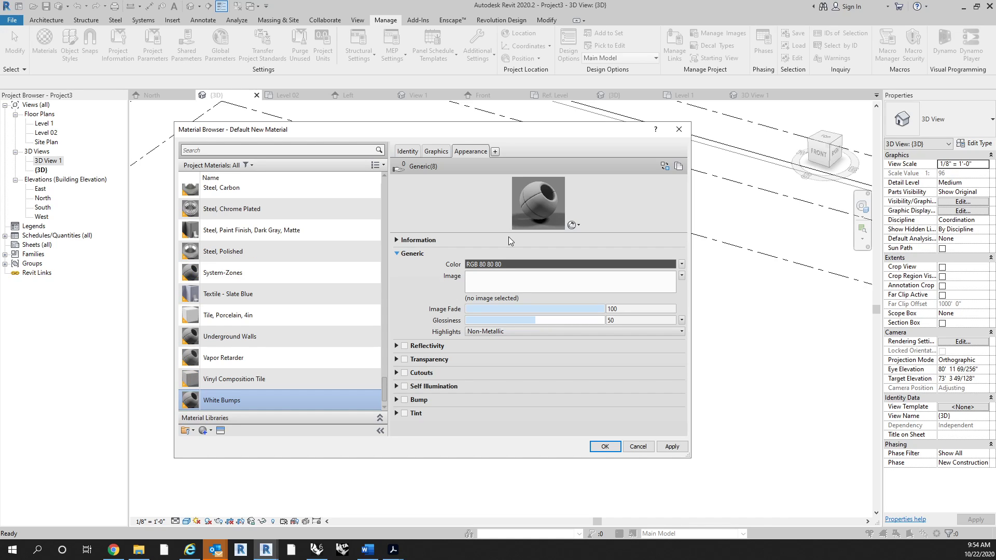
# Set the White Bumps appearance color to white, RGB 255 255 255, and enable Reflectivity
pyautogui.click(561, 263)
pyautogui.moveTo(543, 245); pyautogui.dragTo(553, 207)
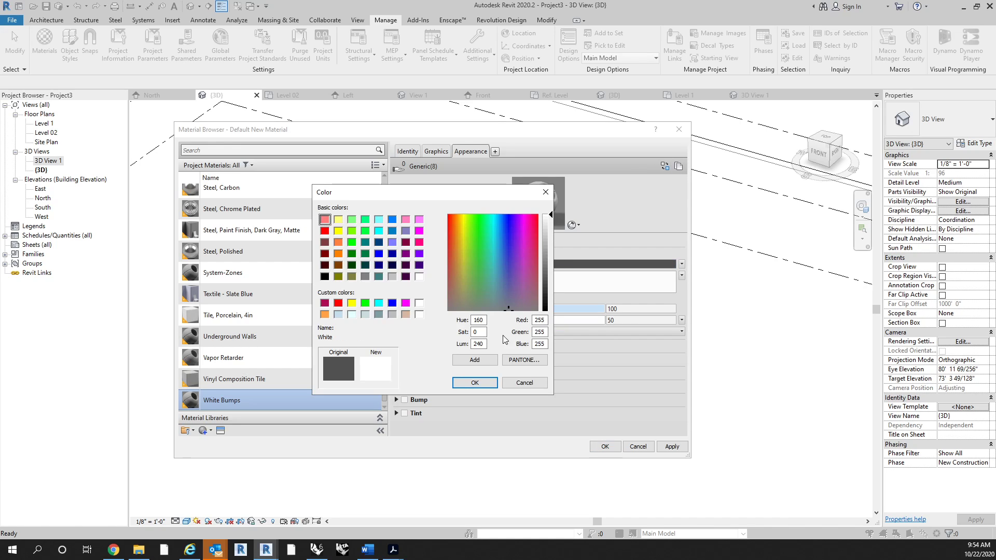
pyautogui.click(475, 383)
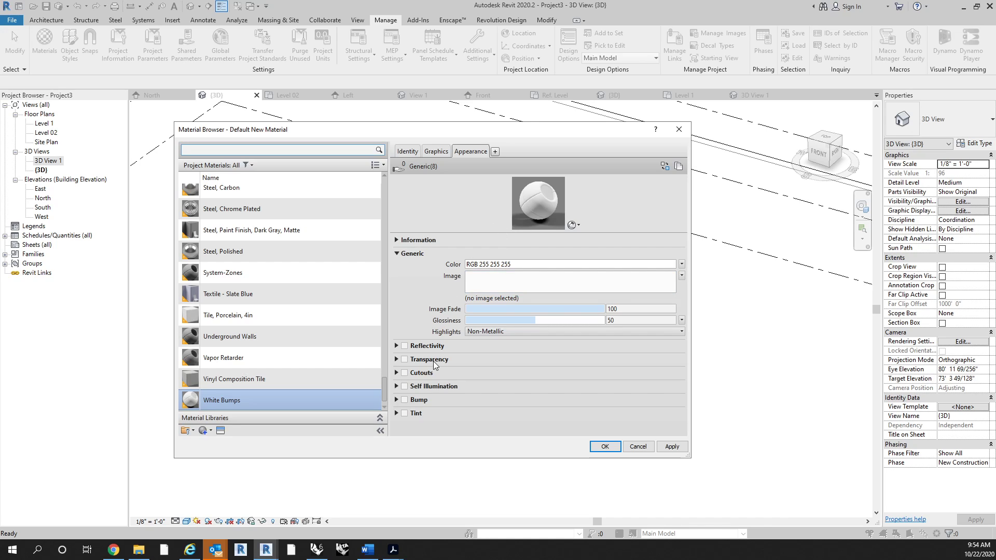
pyautogui.click(404, 346)
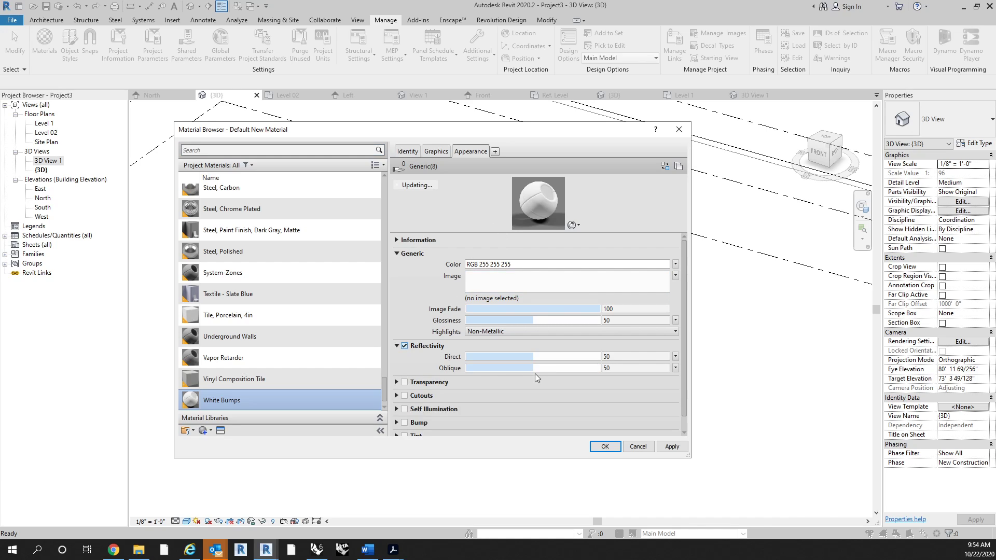
pyautogui.scroll(-1, 435, 354)
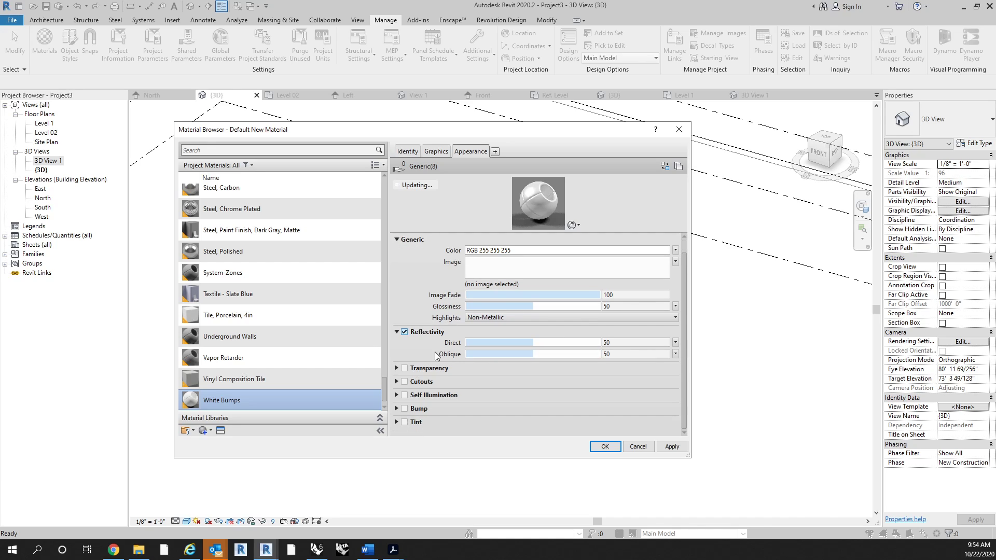
# Enable Cutouts for White Bumps without choosing an image file, and display the available cutout texture types
pyautogui.click(406, 381)
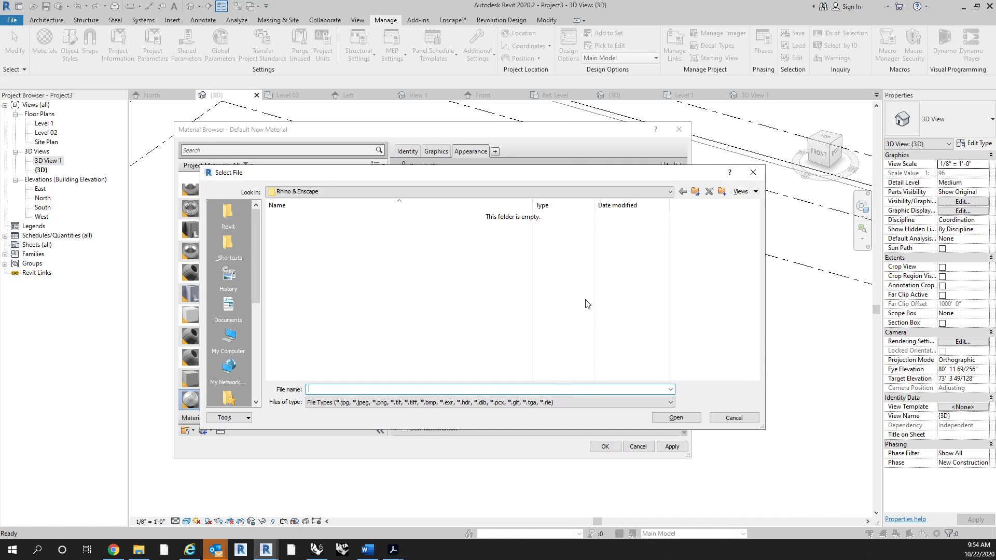
pyautogui.click(733, 421)
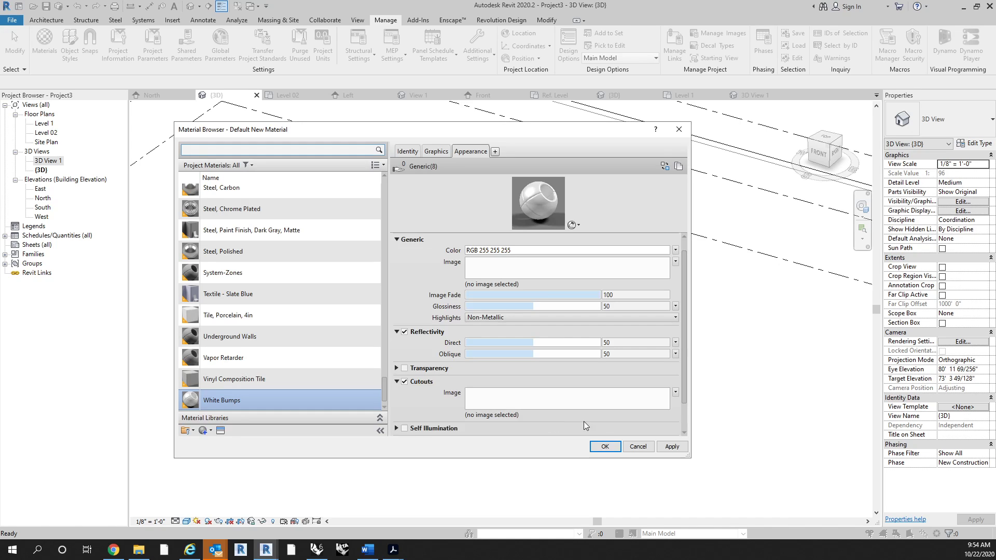
pyautogui.click(675, 393)
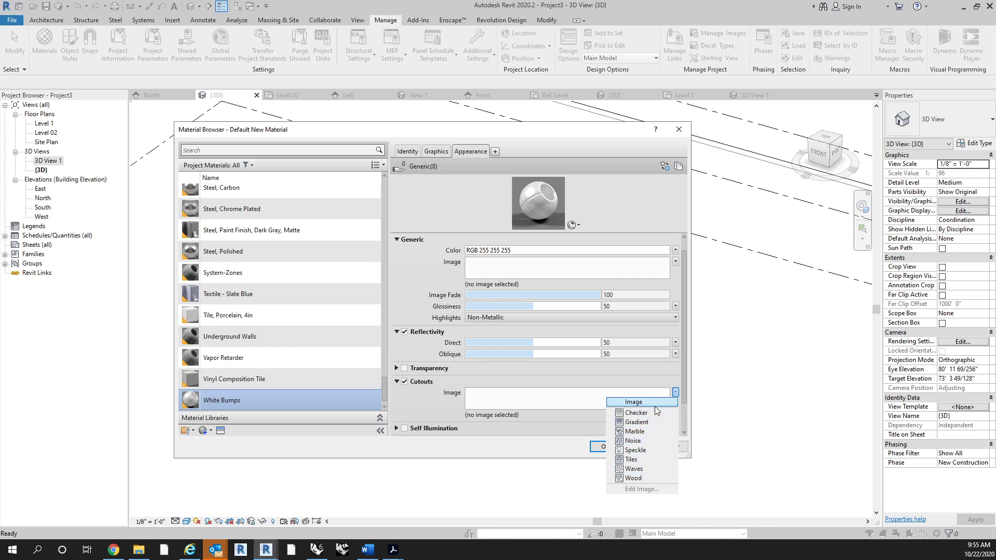
# Switch to Chrome and search Google Images for "black and white dots" in a new tab
pyautogui.click(114, 550)
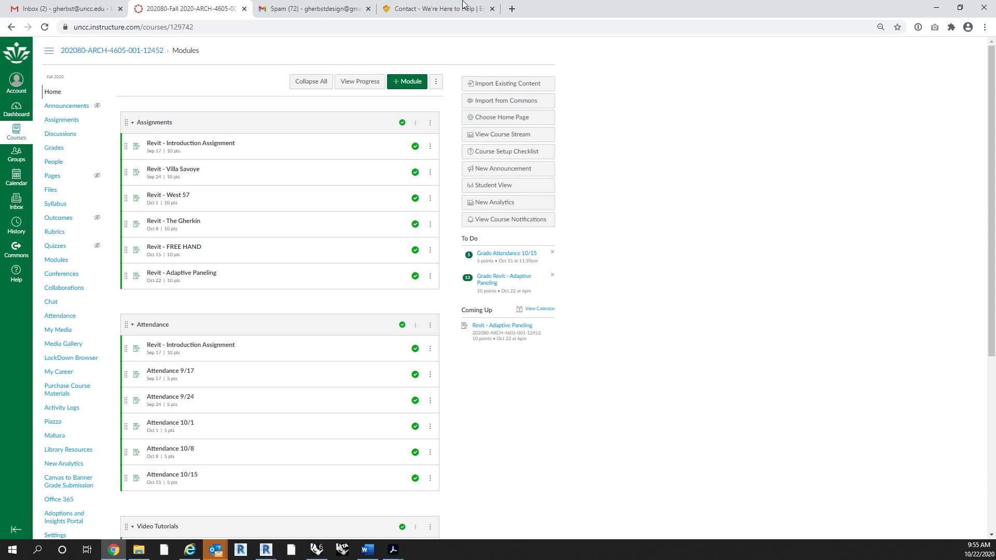
pyautogui.click(512, 9)
pyautogui.write('b')
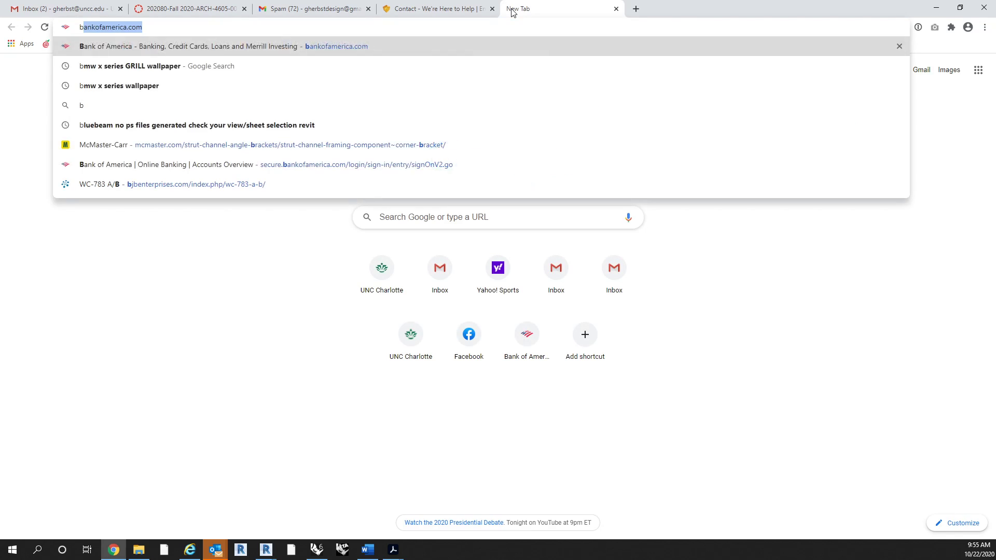
pyautogui.write('lack and white dots')
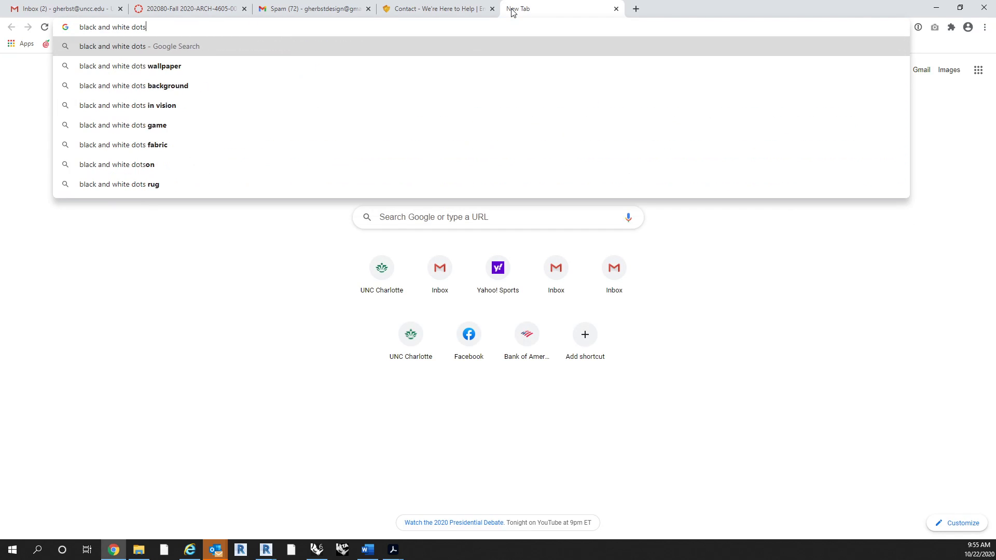
pyautogui.press('Return')
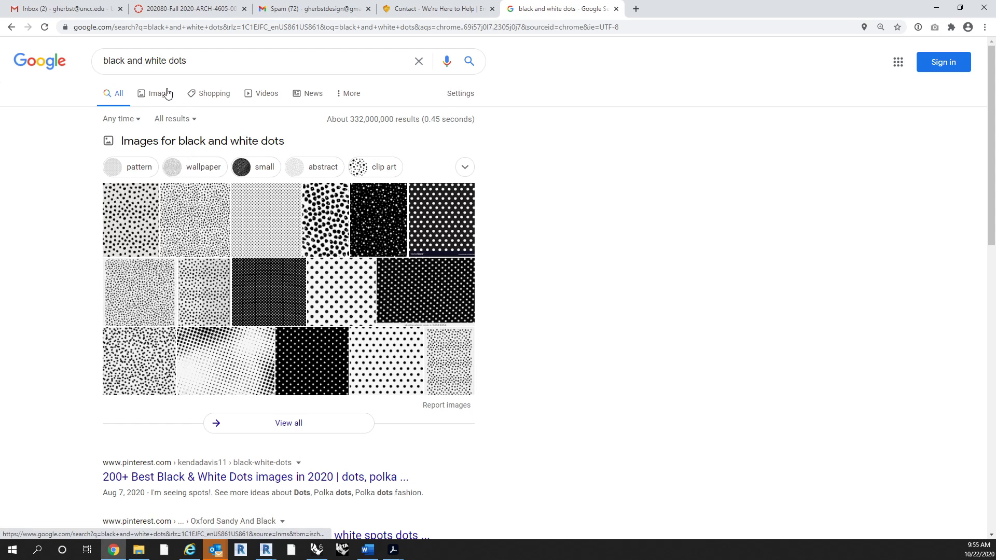
pyautogui.click(167, 94)
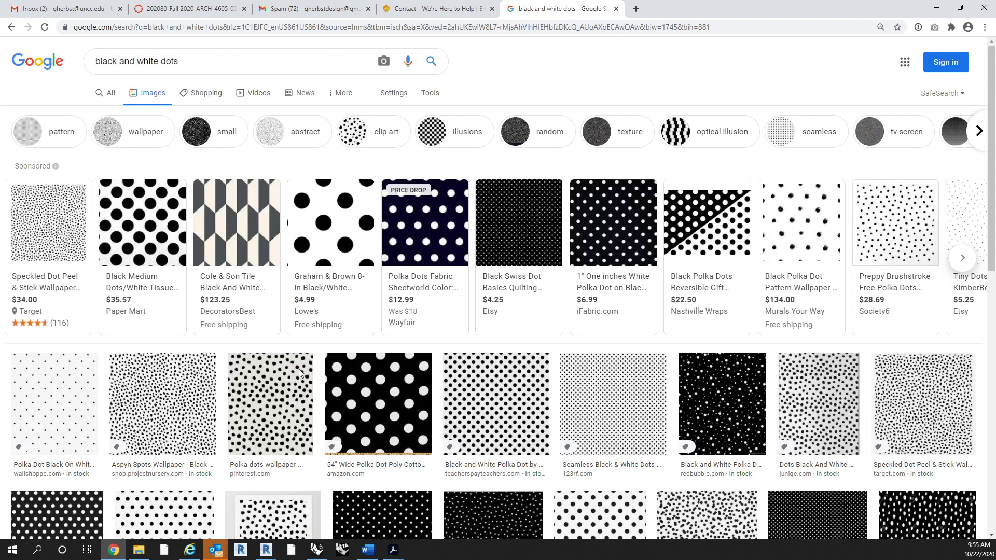
# Examine a sparse and a denser black polka dot pattern on white among the image results, and return to Revit
pyautogui.click(55, 400)
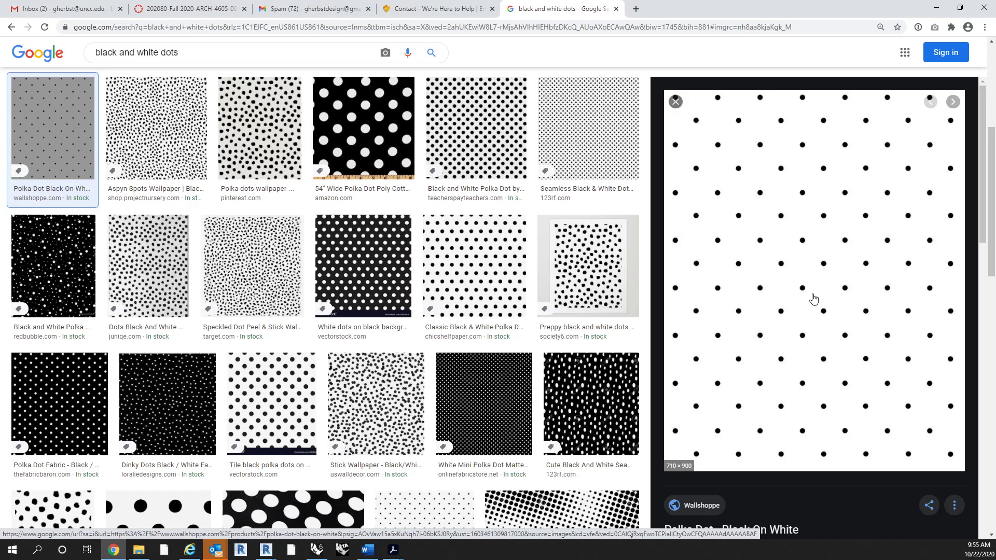
pyautogui.click(272, 402)
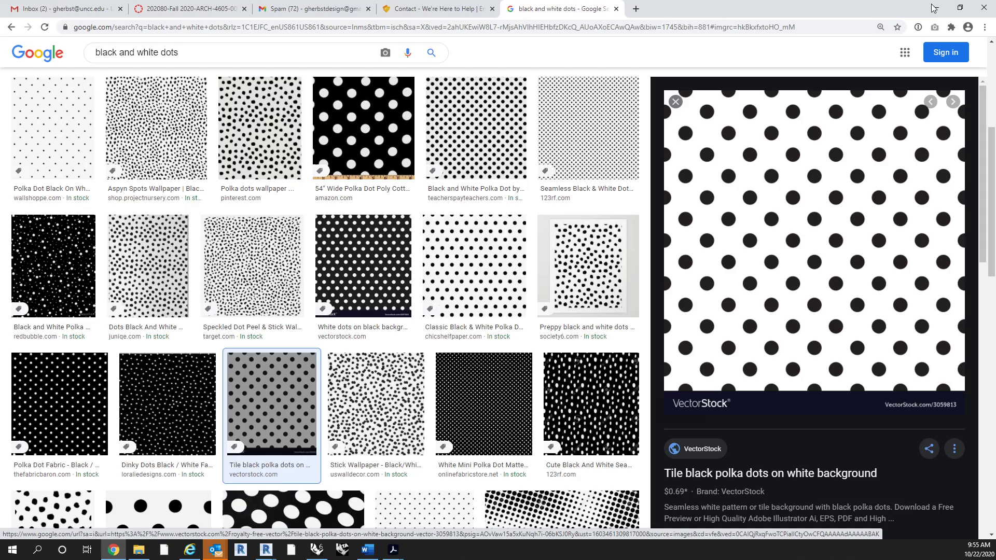
pyautogui.click(937, 8)
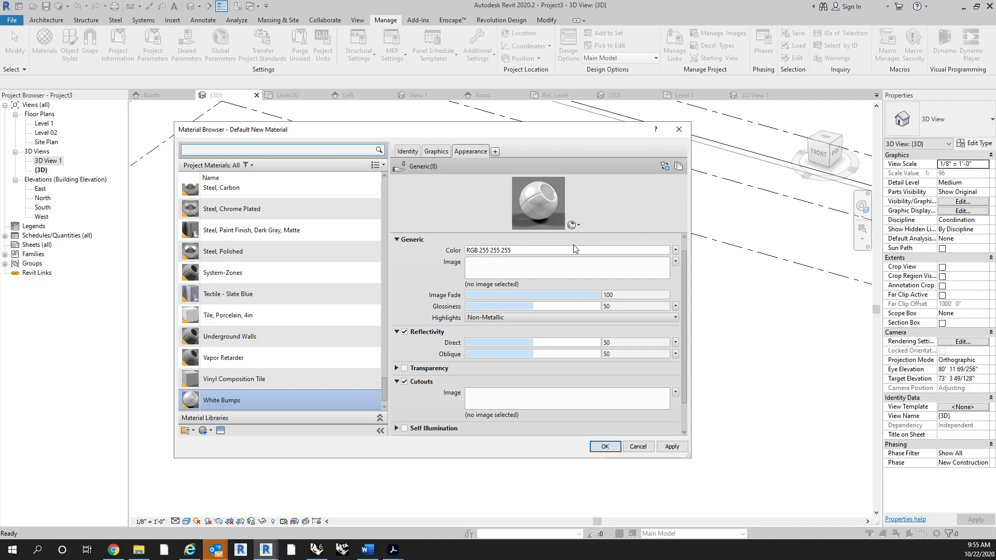
pyautogui.scroll(-2, 449, 338)
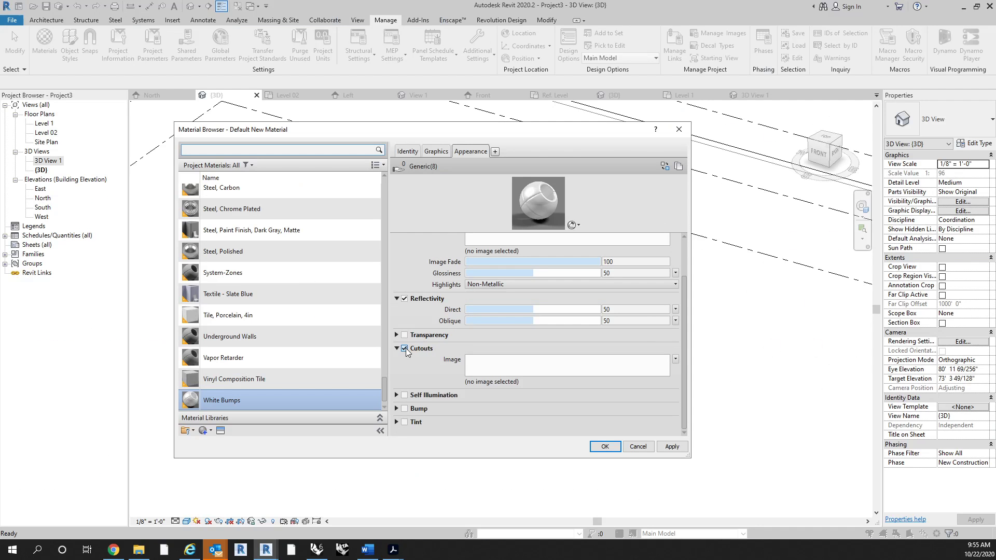
pyautogui.click(114, 550)
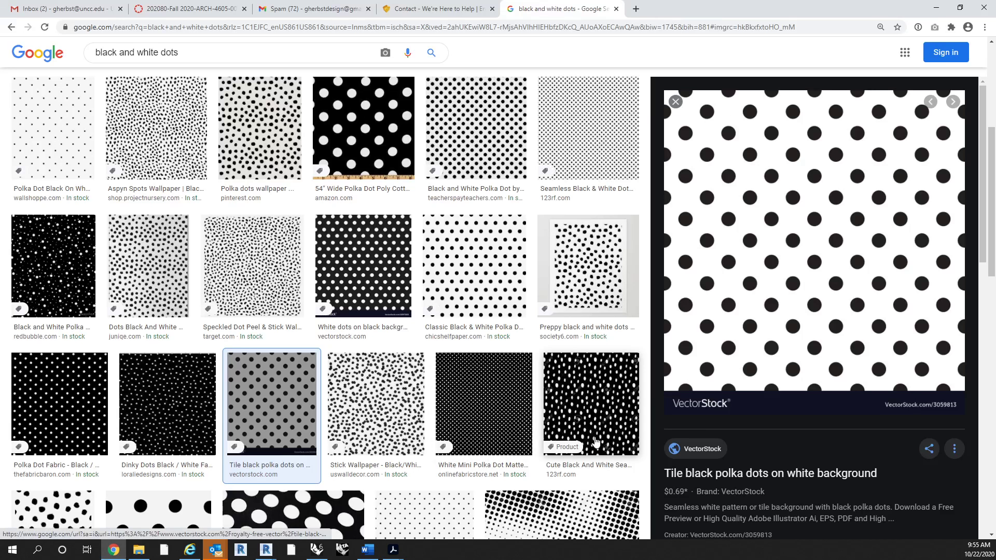
pyautogui.click(937, 8)
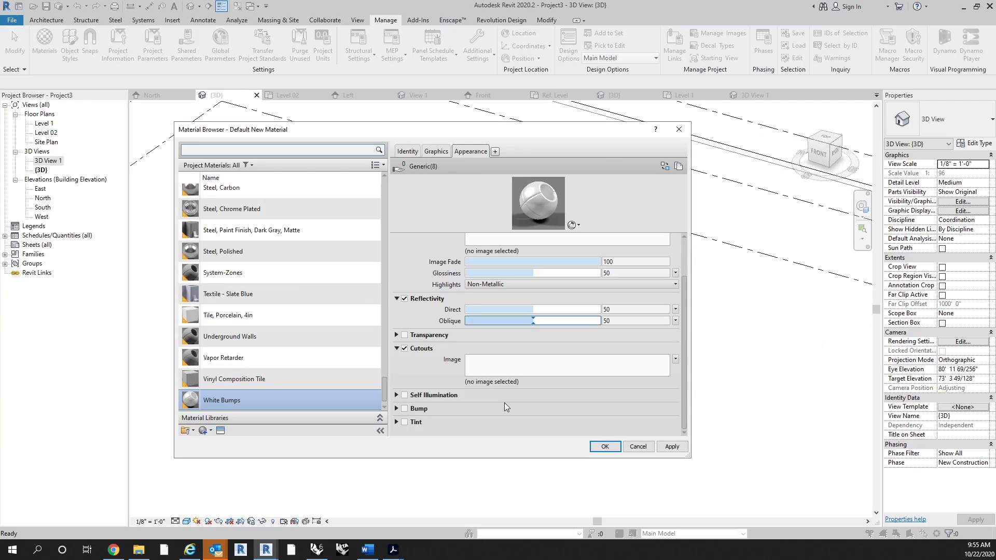
# Disable Cutouts for White Bumps and collapse the Cutouts settings, leaving Transparency off
pyautogui.click(404, 349)
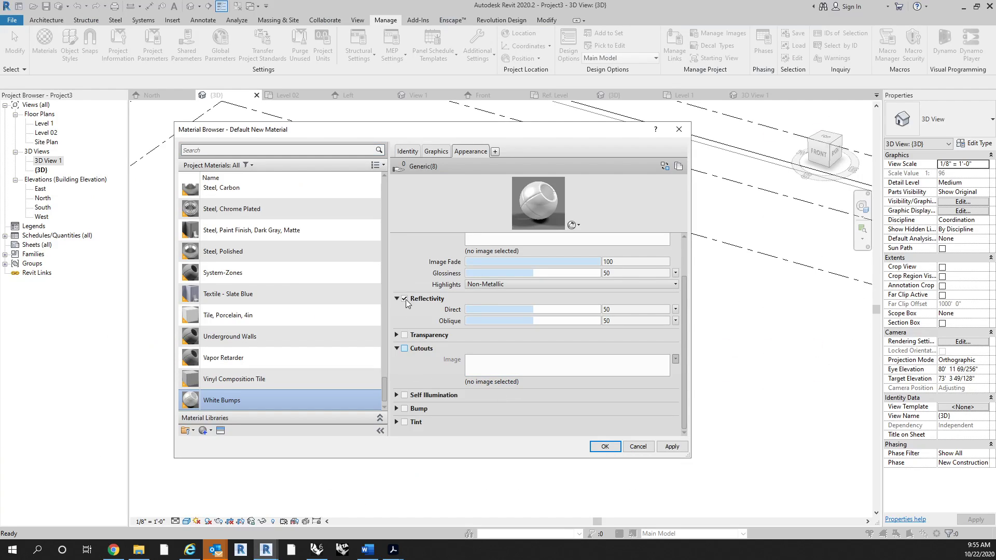
pyautogui.click(397, 336)
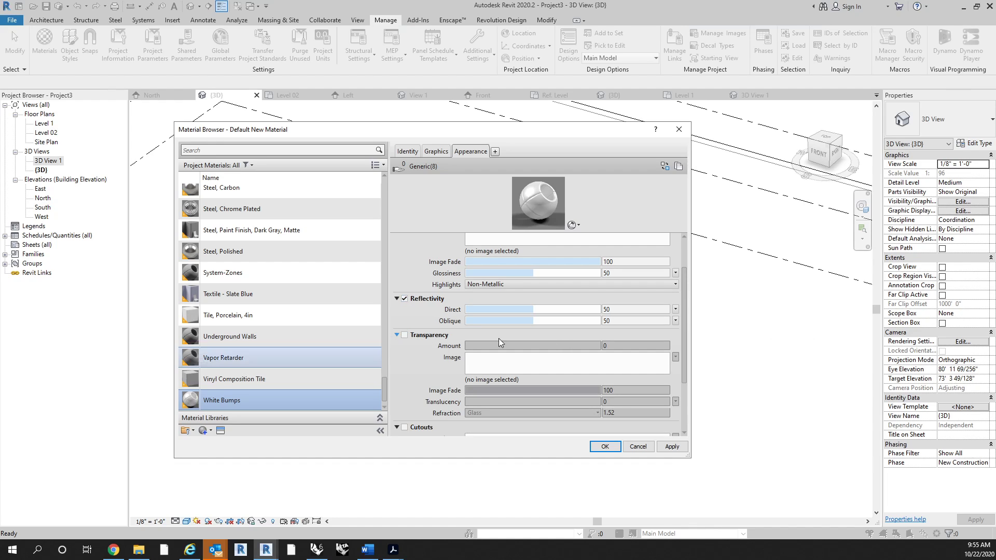
pyautogui.click(396, 335)
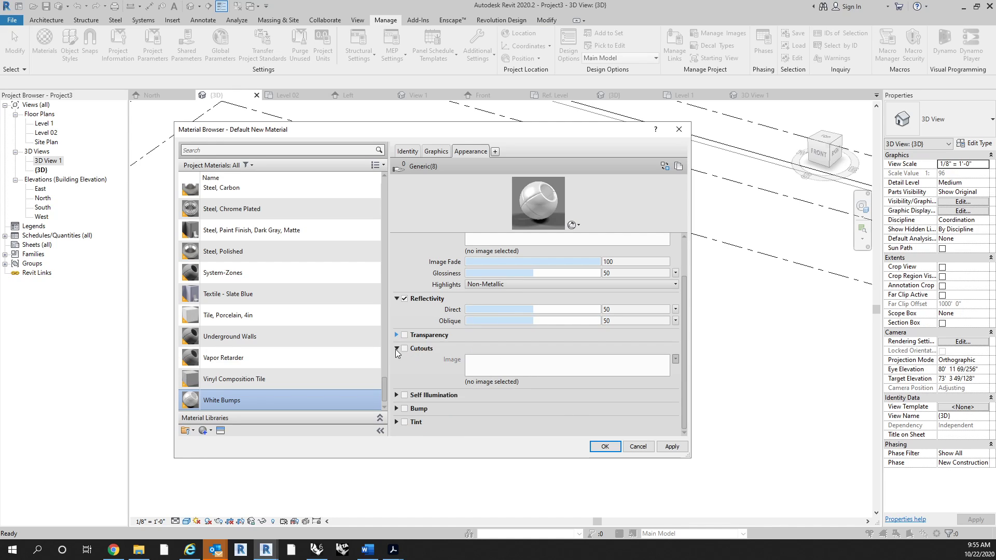
pyautogui.click(396, 349)
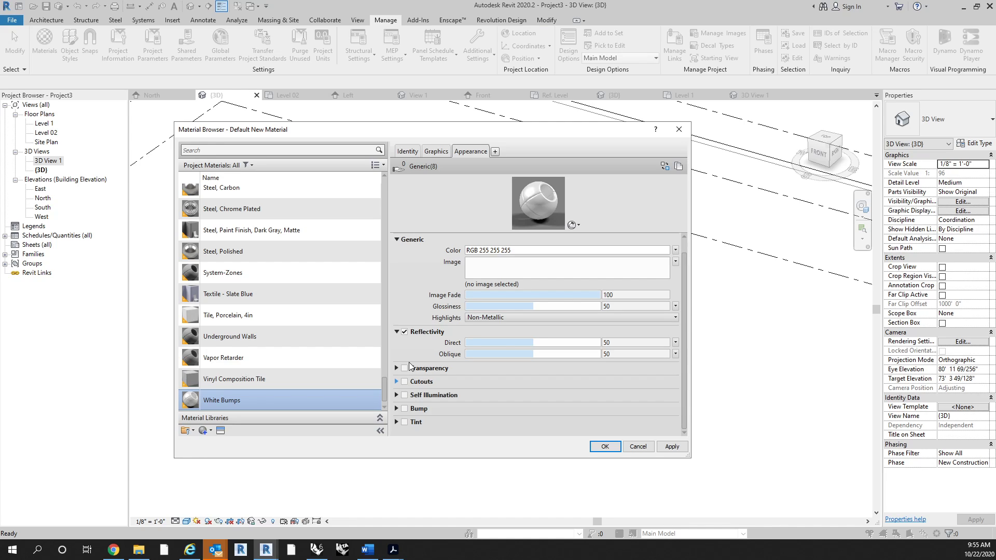
# Enable Bump for White Bumps with a Checker texture rotated 45 degrees instead of an image file
pyautogui.click(405, 409)
pyautogui.click(552, 353)
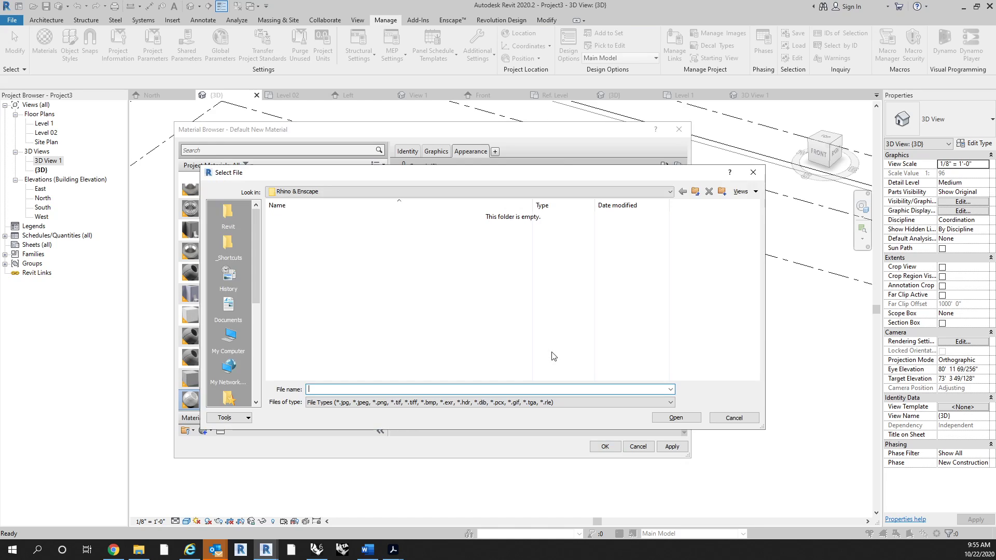
pyautogui.click(727, 418)
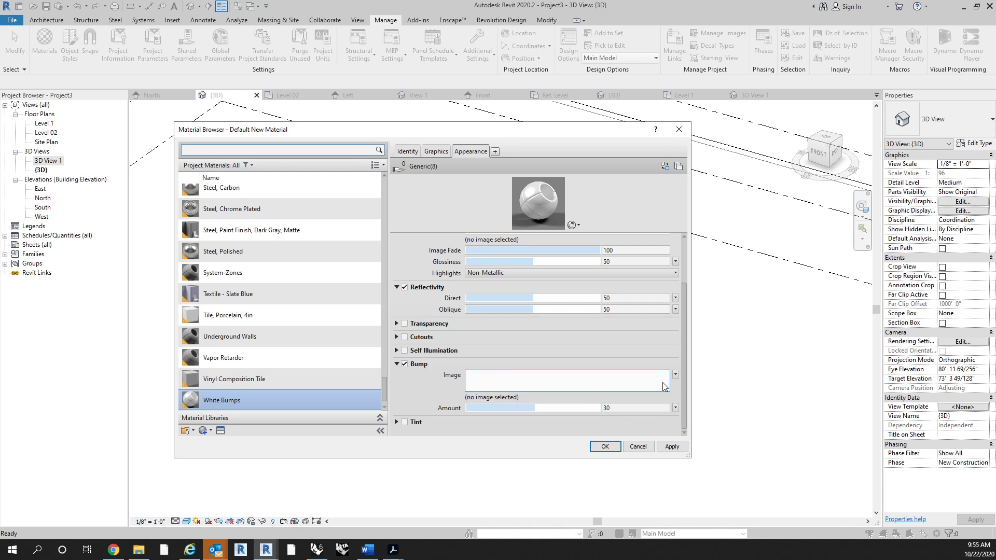
pyautogui.click(675, 375)
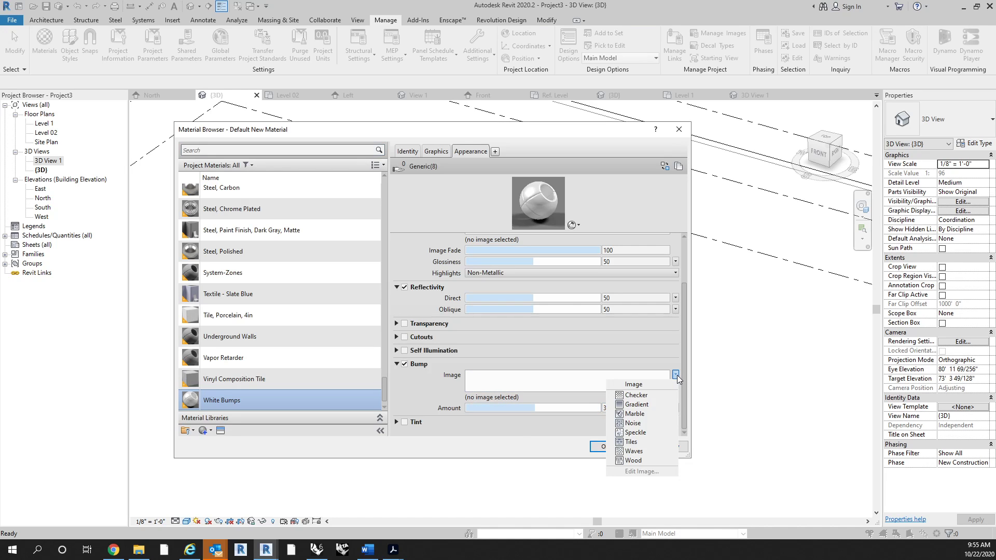
pyautogui.click(661, 396)
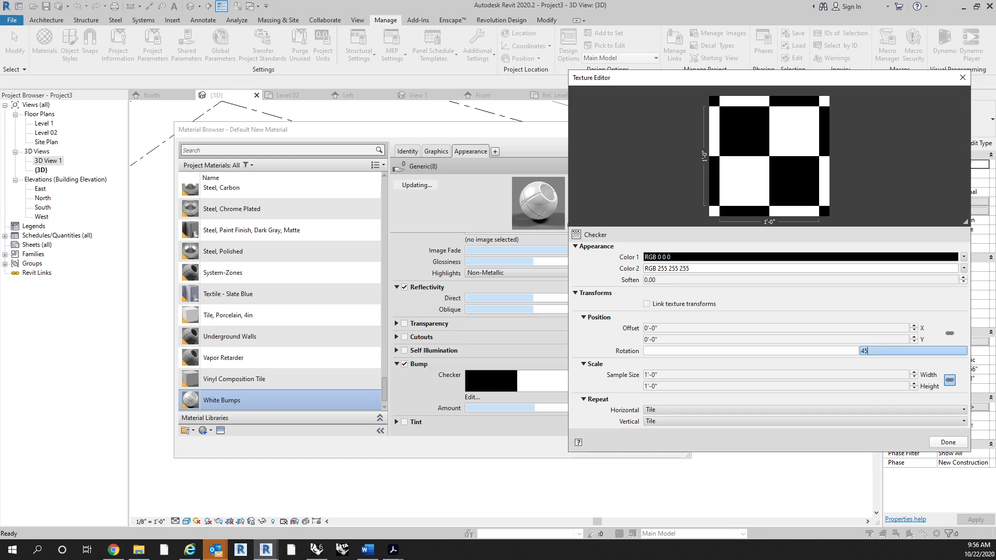
pyautogui.press('Tab')
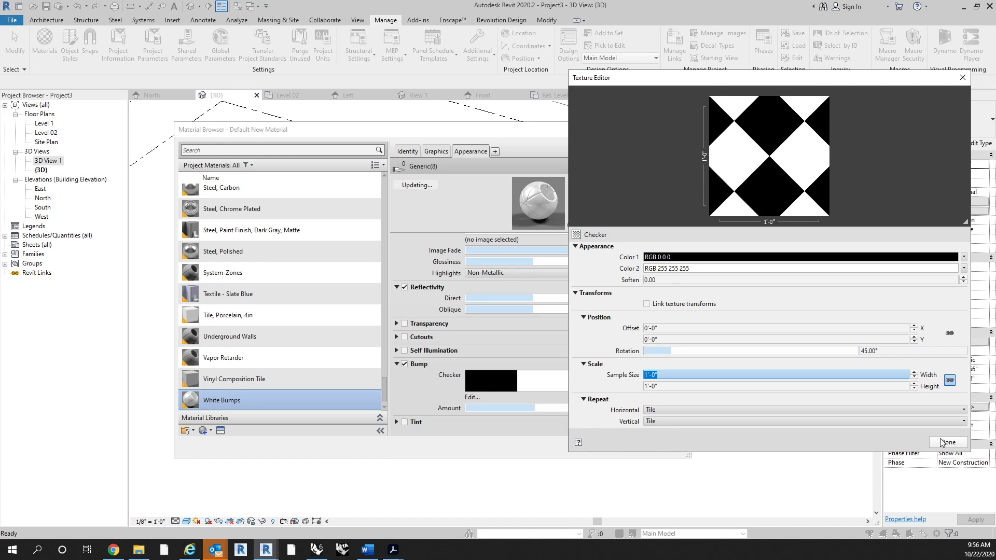
pyautogui.click(942, 443)
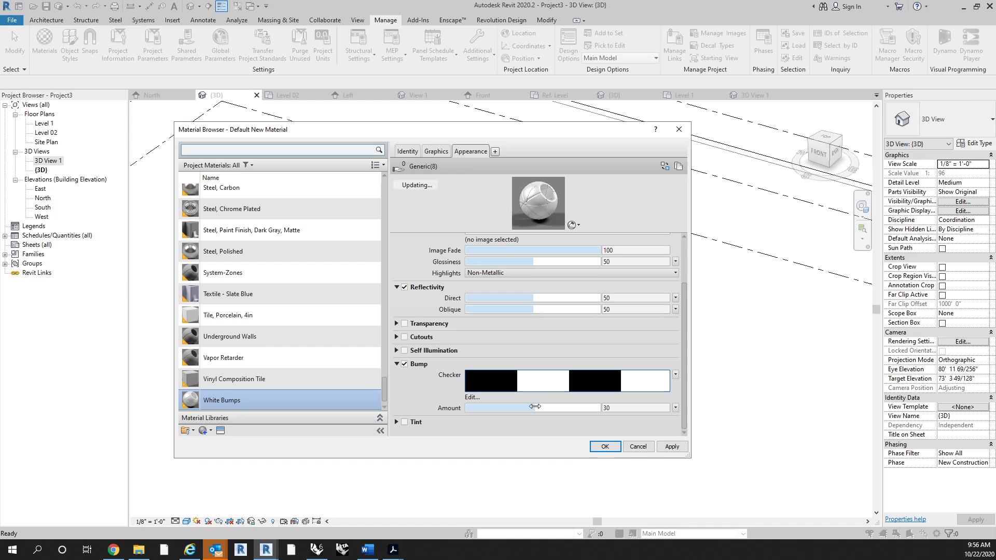
# Raise the White Bumps bump amount to 351 and accept the material without saving the project
pyautogui.click(535, 407)
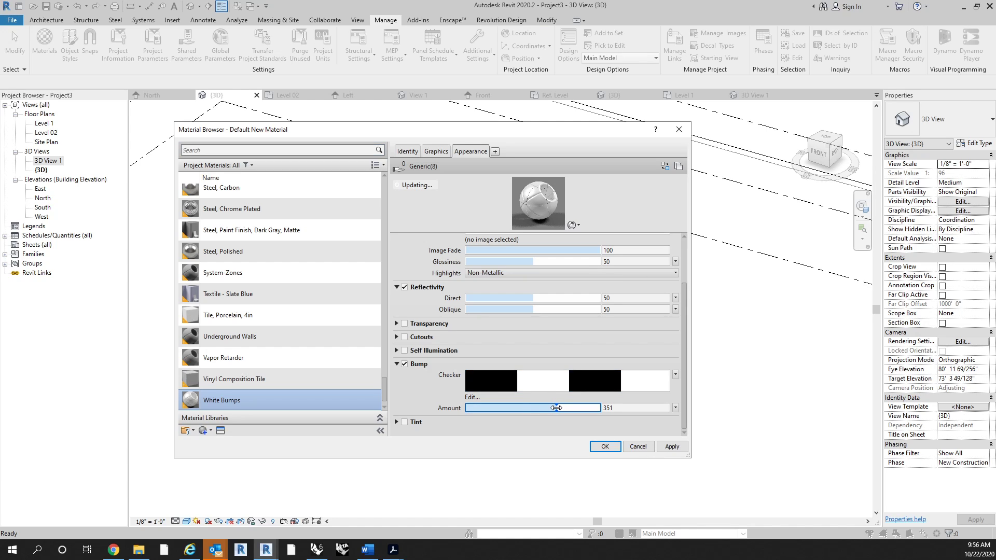
pyautogui.click(597, 450)
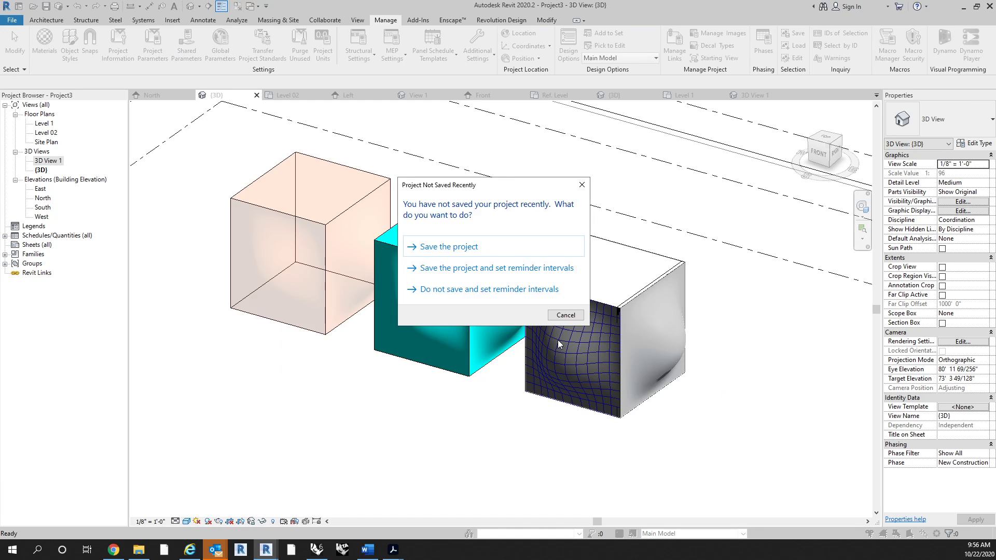
pyautogui.click(565, 315)
# Select the smooth curved wall beside the gridded face on the third cube and set its type's Structure layer thickness to 1"
pyautogui.moveTo(778, 358); pyautogui.dragTo(651, 358, button='middle')
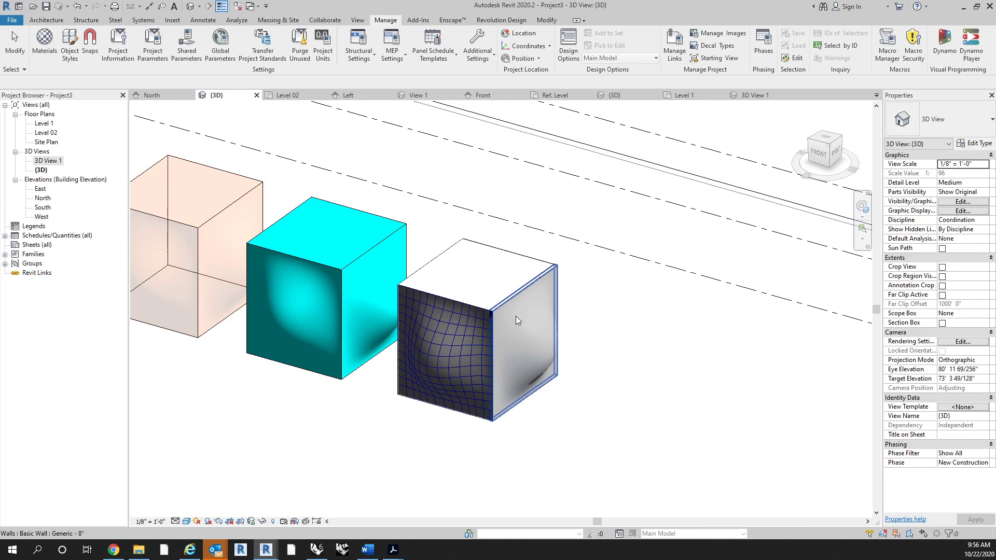
pyautogui.click(514, 316)
pyautogui.scroll(4, 514, 315)
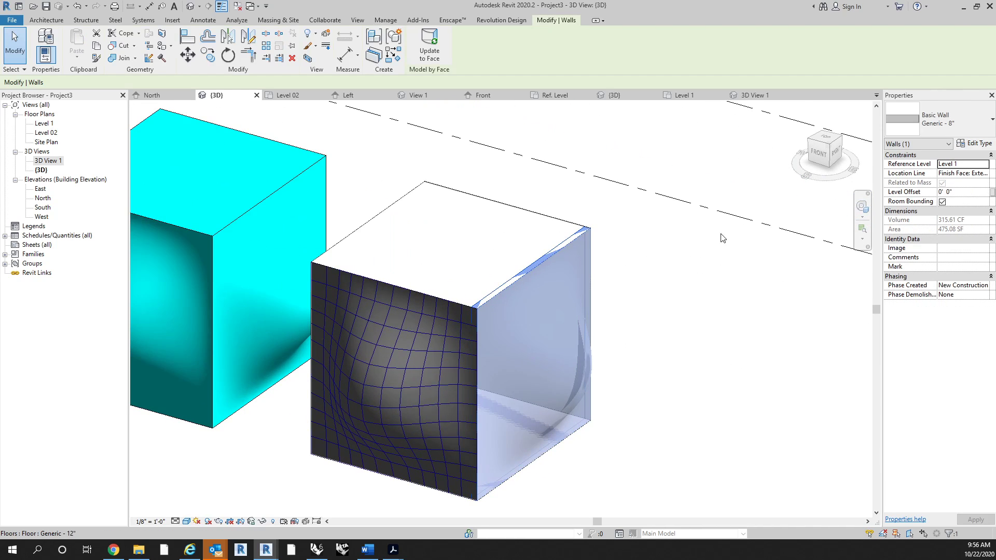
pyautogui.click(977, 134)
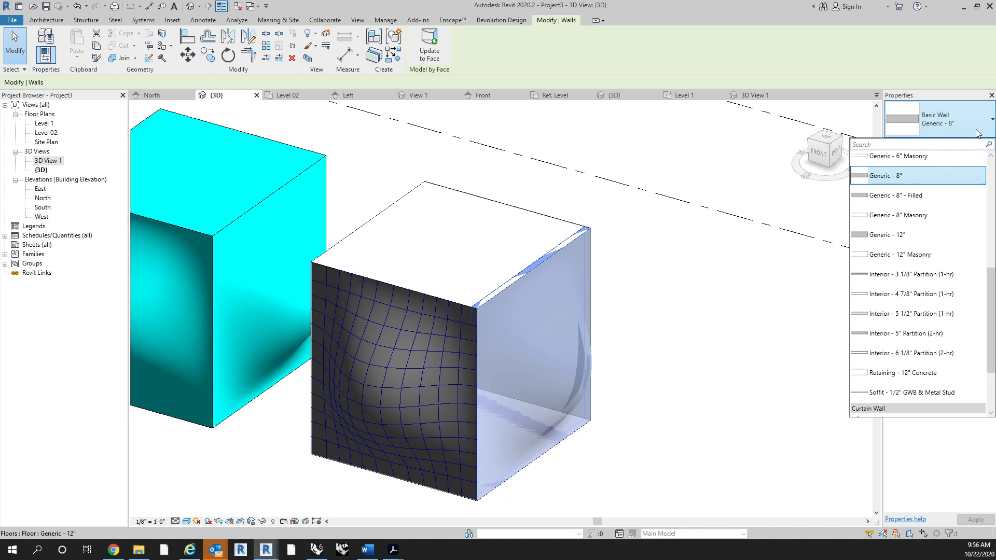
pyautogui.click(978, 133)
pyautogui.click(975, 144)
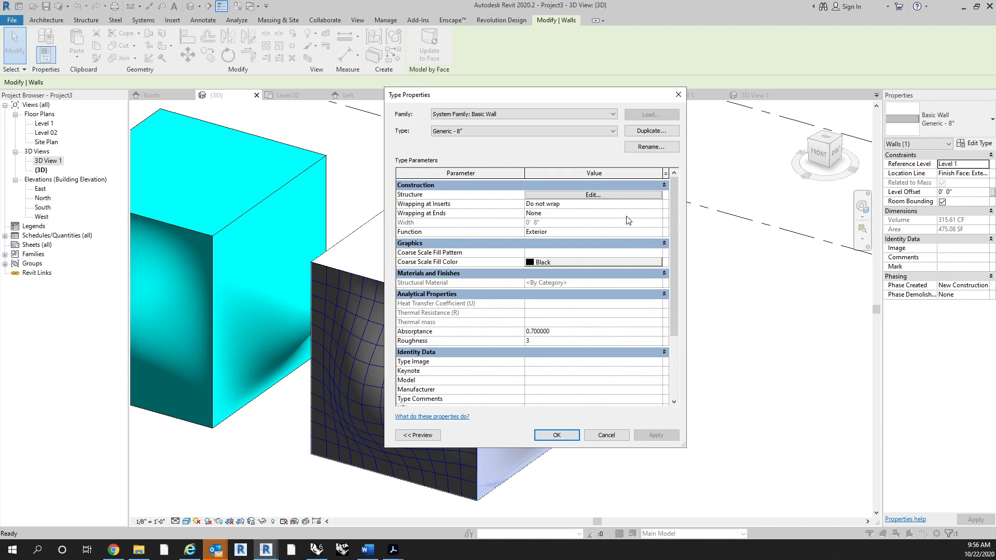
pyautogui.click(628, 198)
pyautogui.click(572, 202)
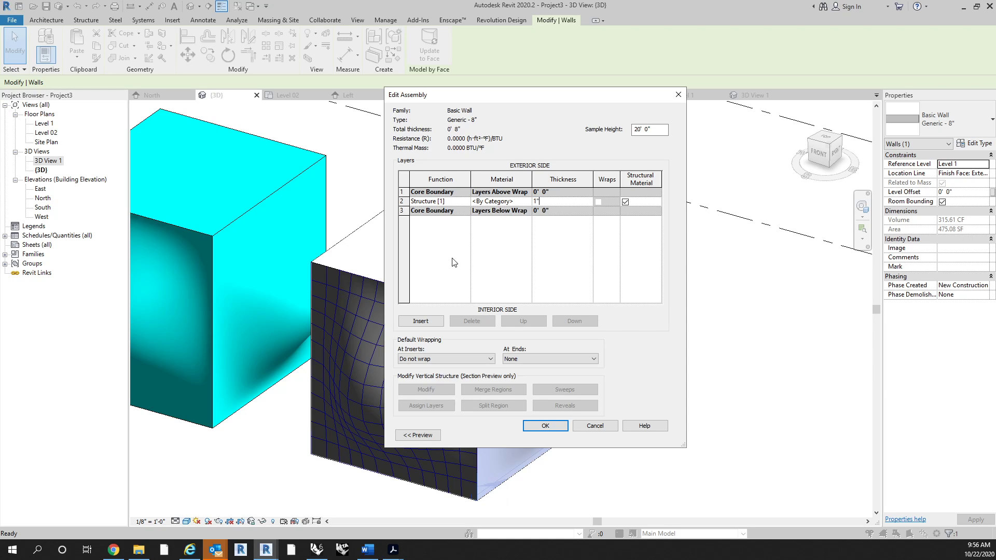
# Assign White Bumps as the Structure layer material of the Generic - 8" wall, accept the type changes, and clear the selection
pyautogui.click(528, 201)
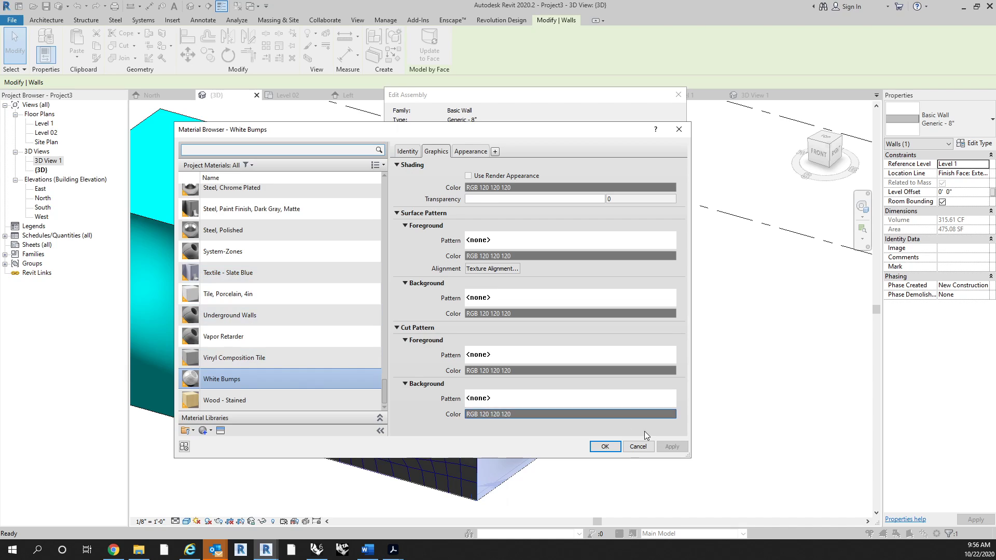
pyautogui.click(605, 447)
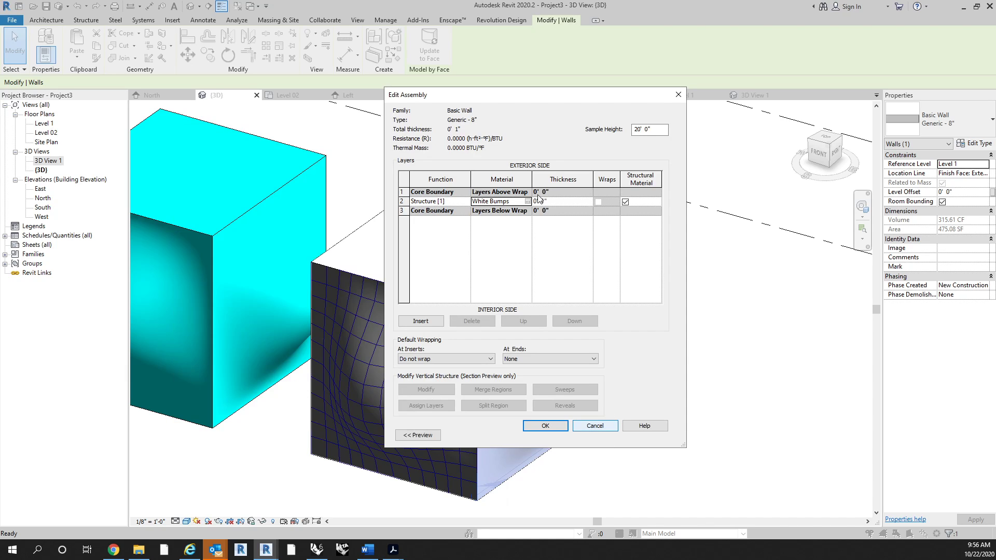
pyautogui.click(545, 432)
pyautogui.click(543, 441)
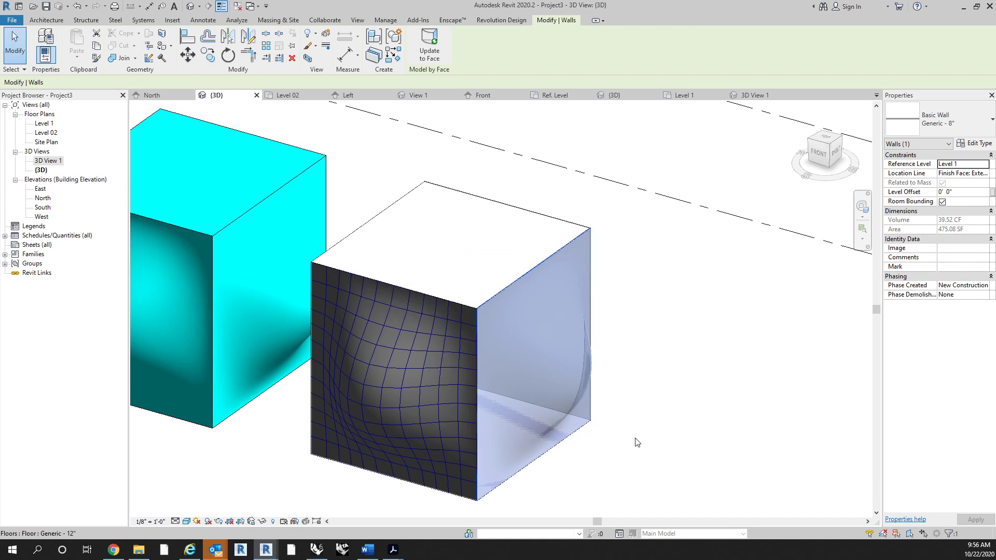
pyautogui.click(656, 434)
pyautogui.moveTo(657, 434); pyautogui.dragTo(671, 377, button='middle')
pyautogui.scroll(-2, 670, 378)
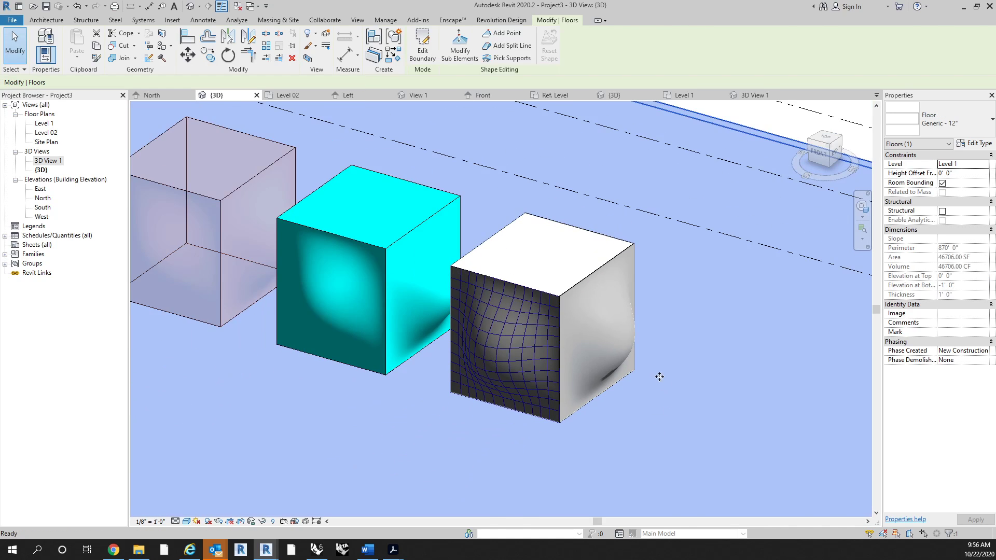
pyautogui.press('Escape')
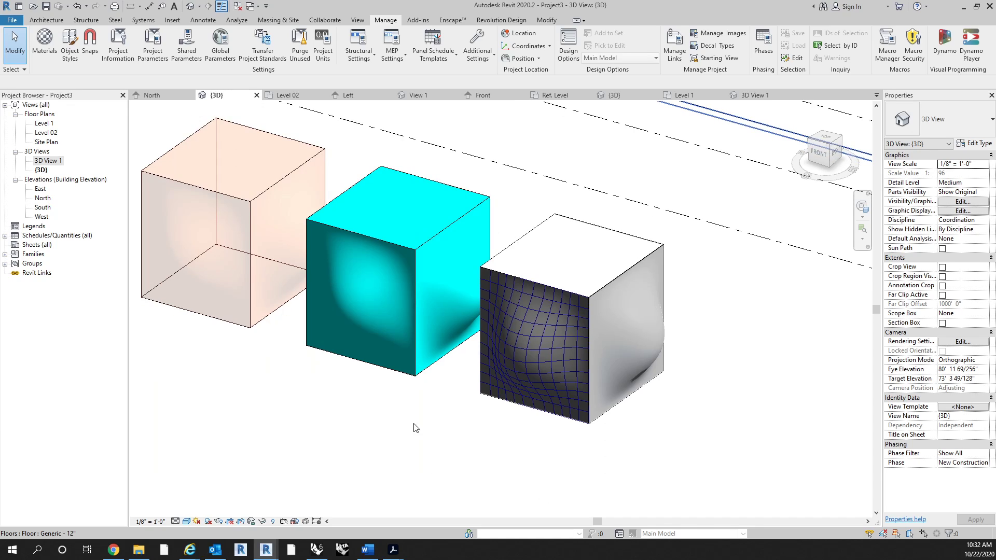
pyautogui.moveTo(366, 402); pyautogui.dragTo(414, 418, button='middle')
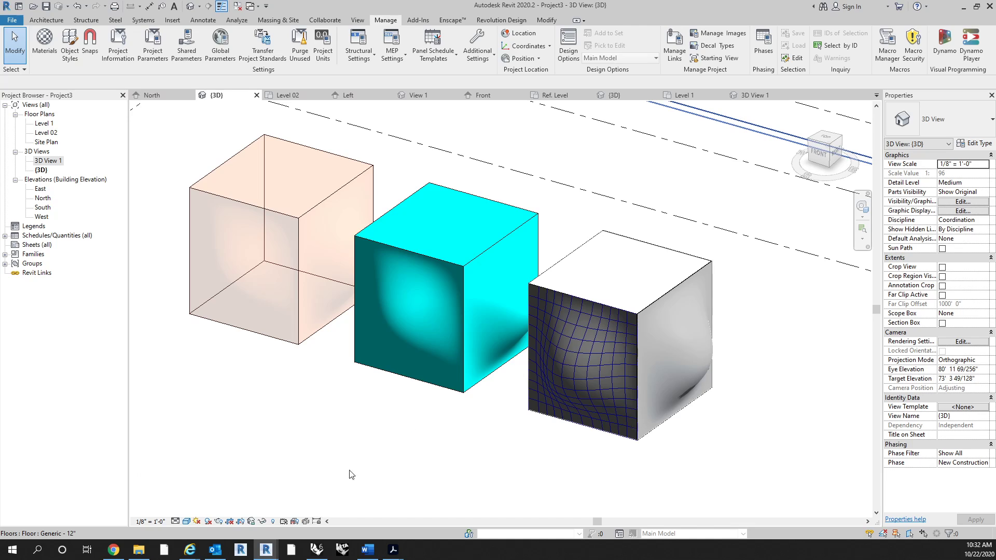
pyautogui.moveTo(330, 434); pyautogui.dragTo(336, 418, button='middle')
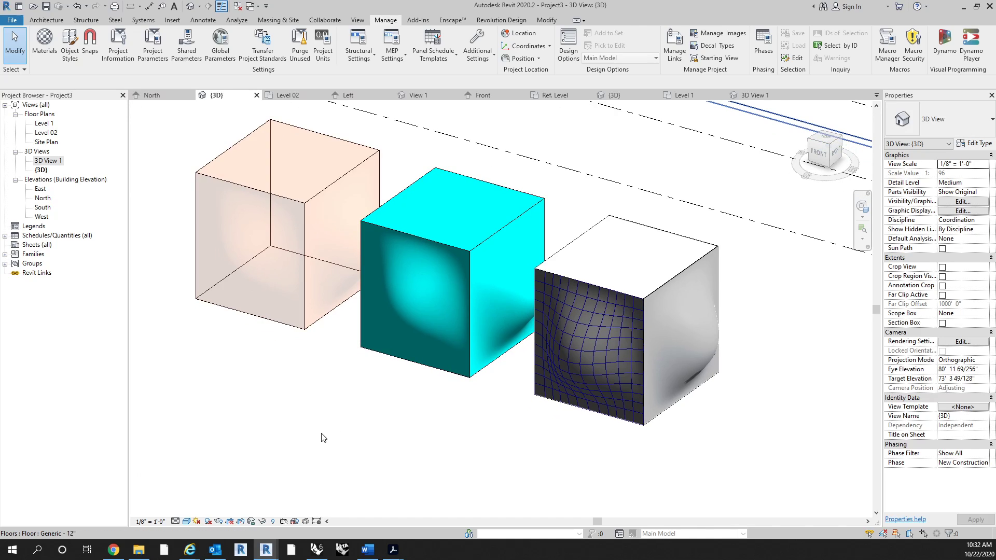
# Resume Enscape's live updates from Revit and switch to the Enscape render window
pyautogui.click(451, 20)
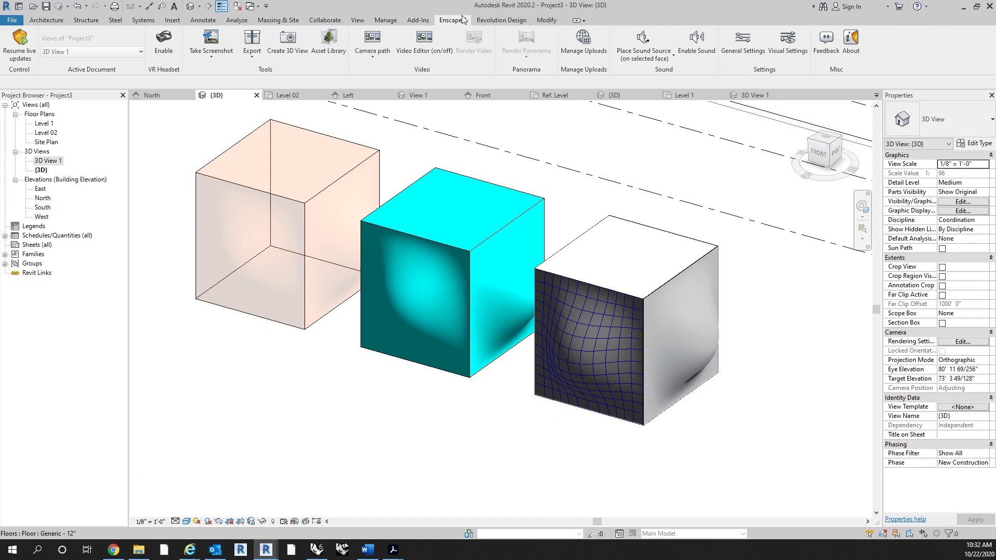
pyautogui.click(20, 51)
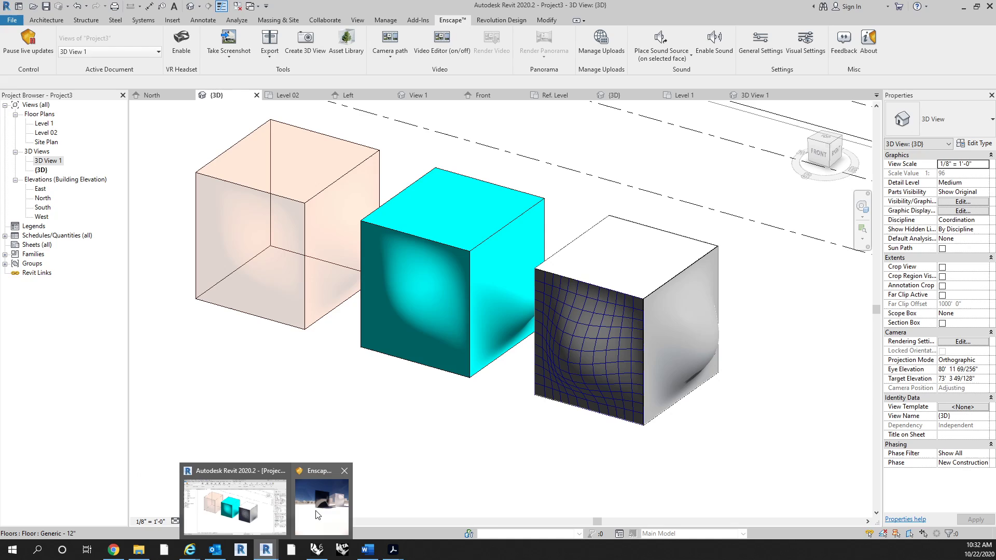
pyautogui.click(320, 511)
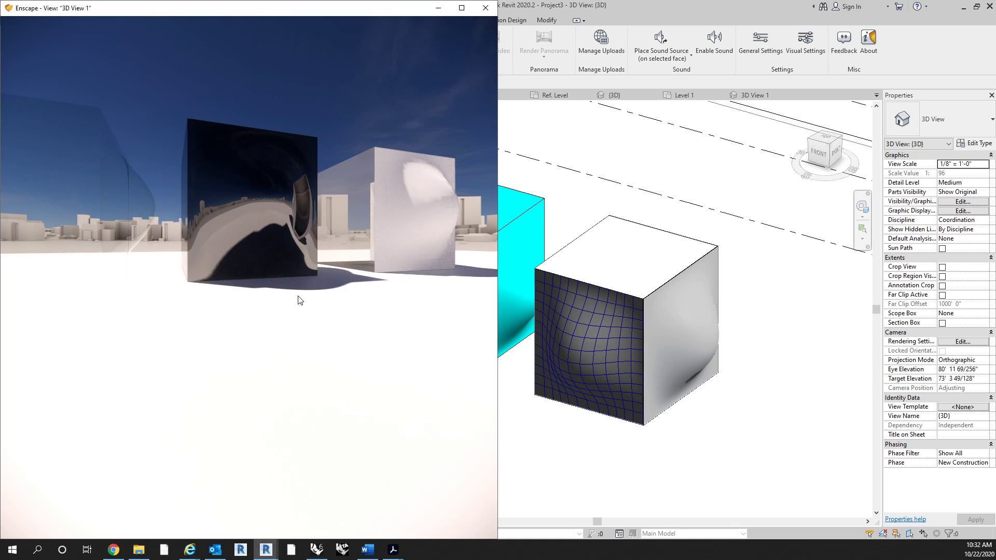
# Examine the reflections on the dark cube up close in the Enscape render of 3D View 1
pyautogui.moveTo(301, 300); pyautogui.dragTo(286, 280)
pyautogui.press('w')
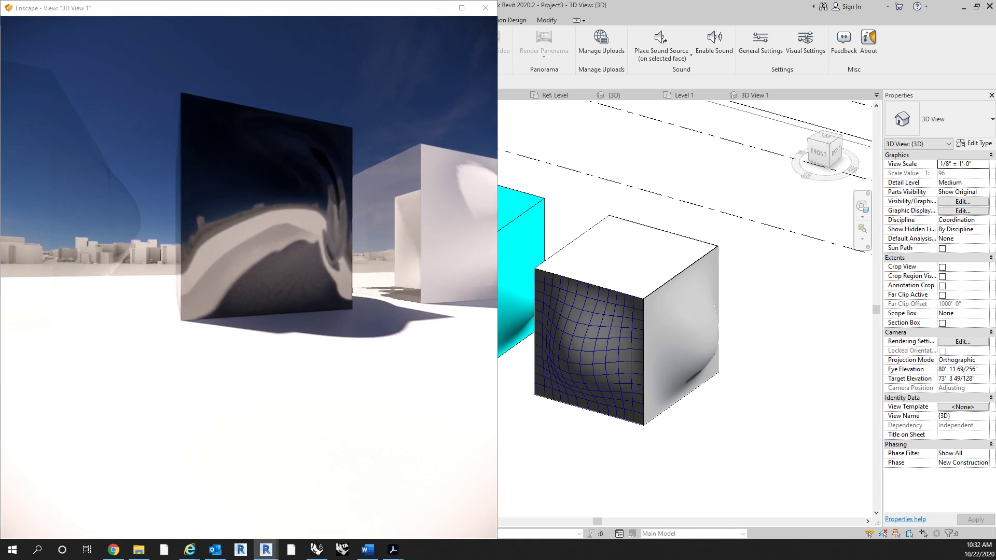
pyautogui.press('a')
pyautogui.press('w')
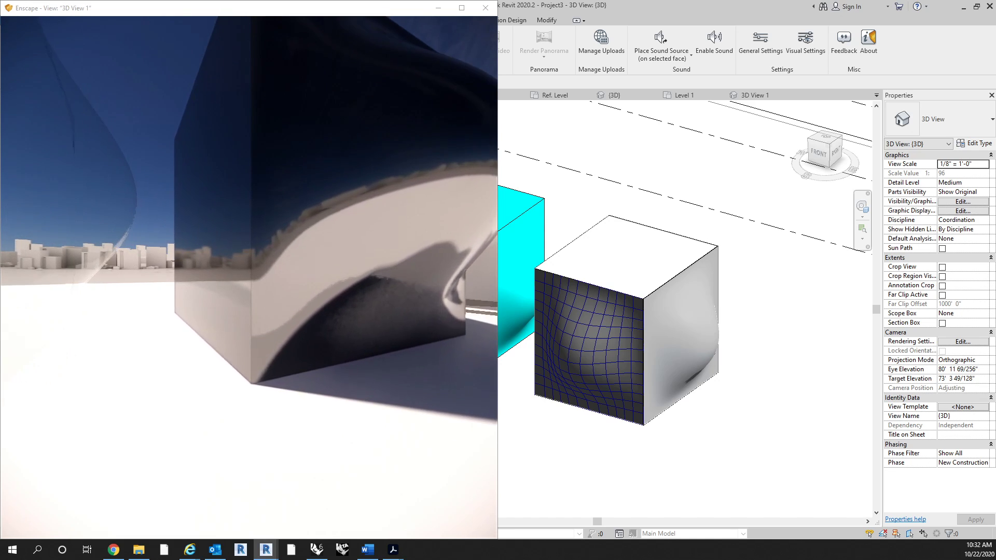
pyautogui.press('w')
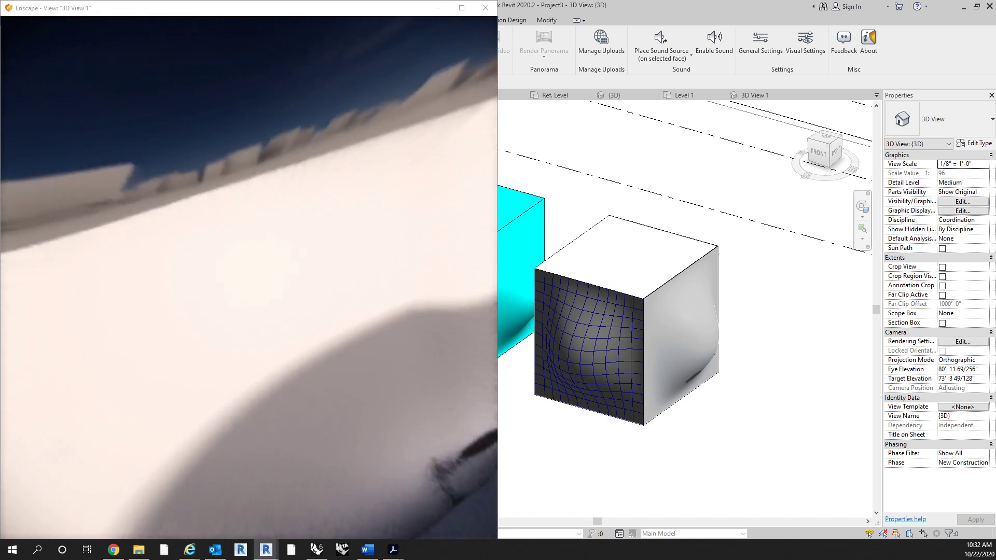
pyautogui.press('s')
pyautogui.press('a')
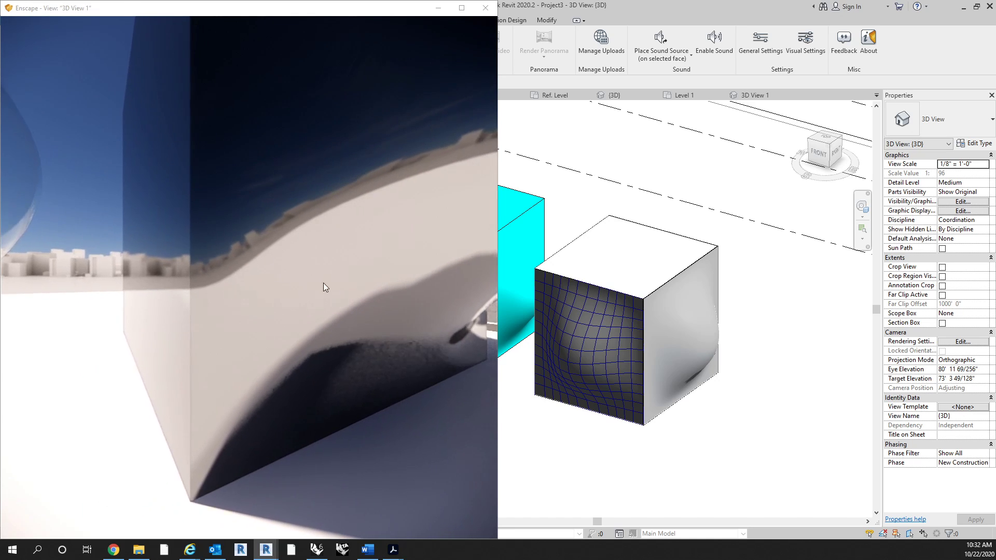
pyautogui.moveTo(323, 283); pyautogui.dragTo(145, 283)
pyautogui.press('s')
pyautogui.press('d')
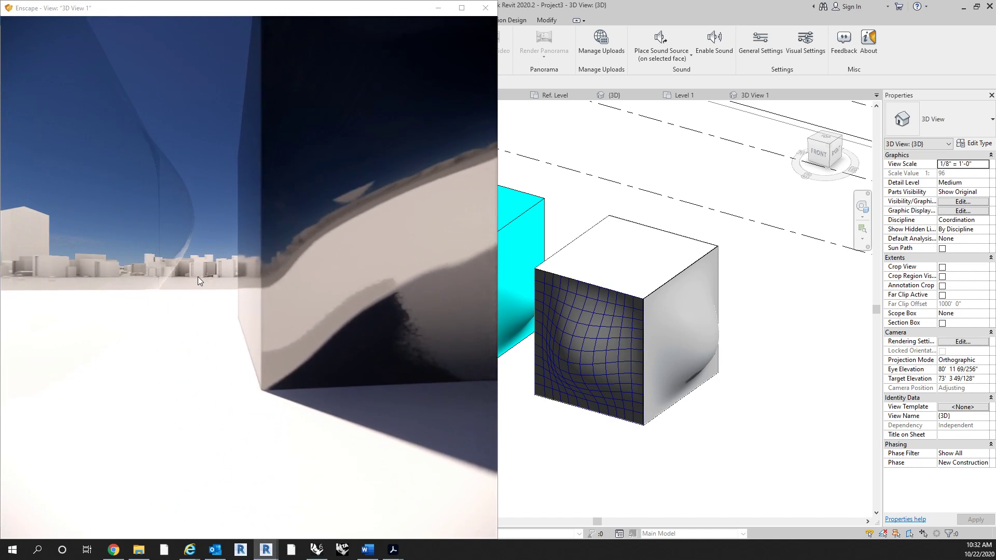
pyautogui.press('d')
pyautogui.moveTo(213, 275); pyautogui.dragTo(369, 275)
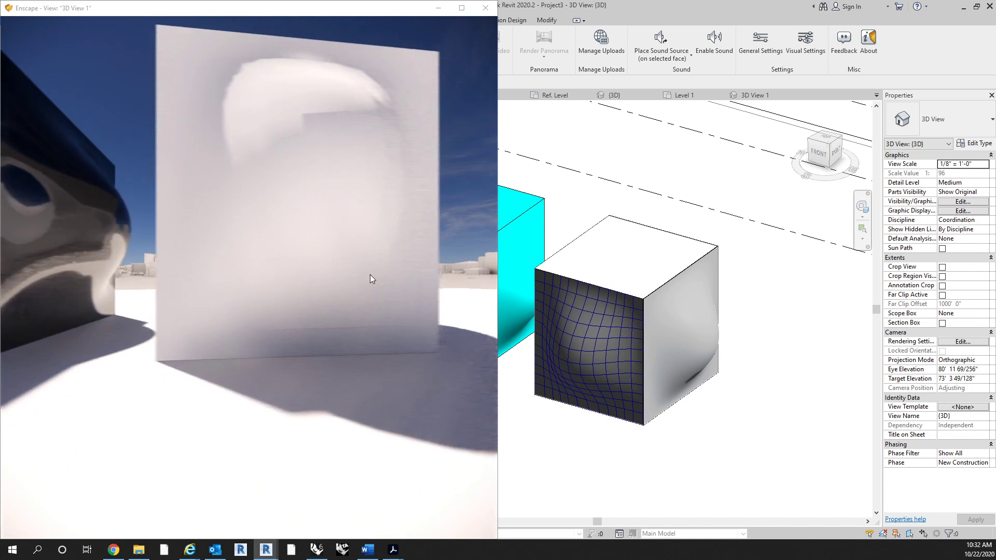
# Walk around the white cube in the Enscape render and check its curved walls for the bump pattern
pyautogui.press('w')
pyautogui.press('d')
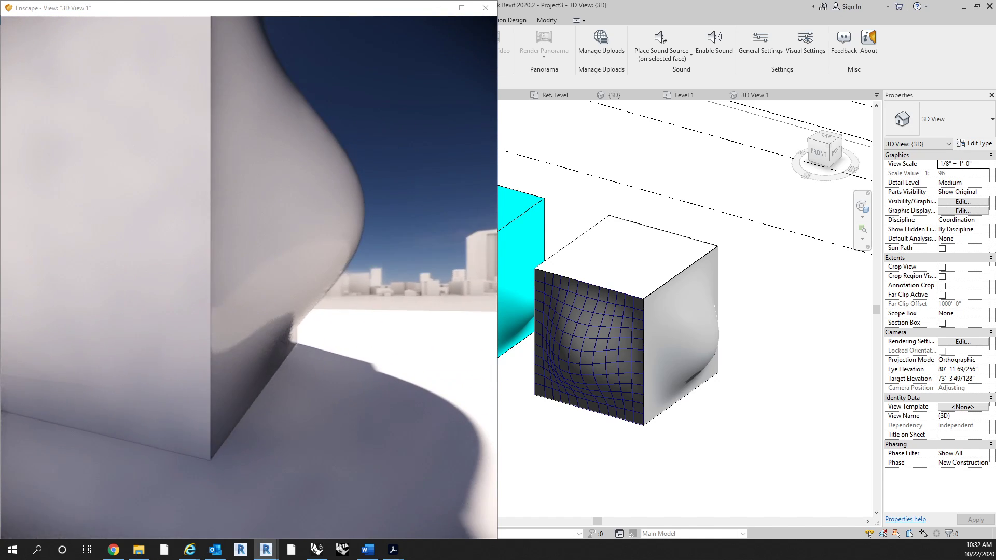
pyautogui.press('d')
pyautogui.moveTo(99, 267); pyautogui.dragTo(7, 264)
pyautogui.press('s')
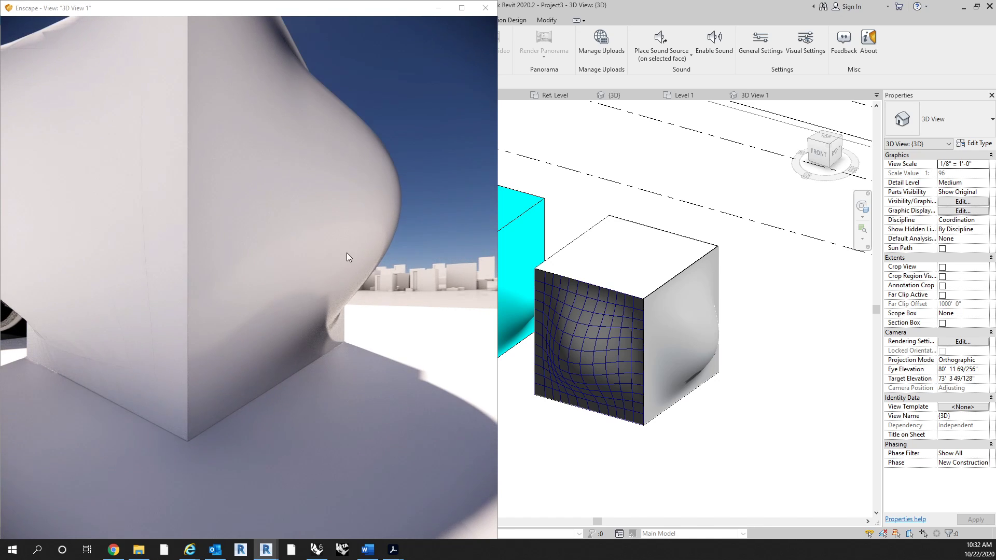
pyautogui.press('w')
pyautogui.press('s')
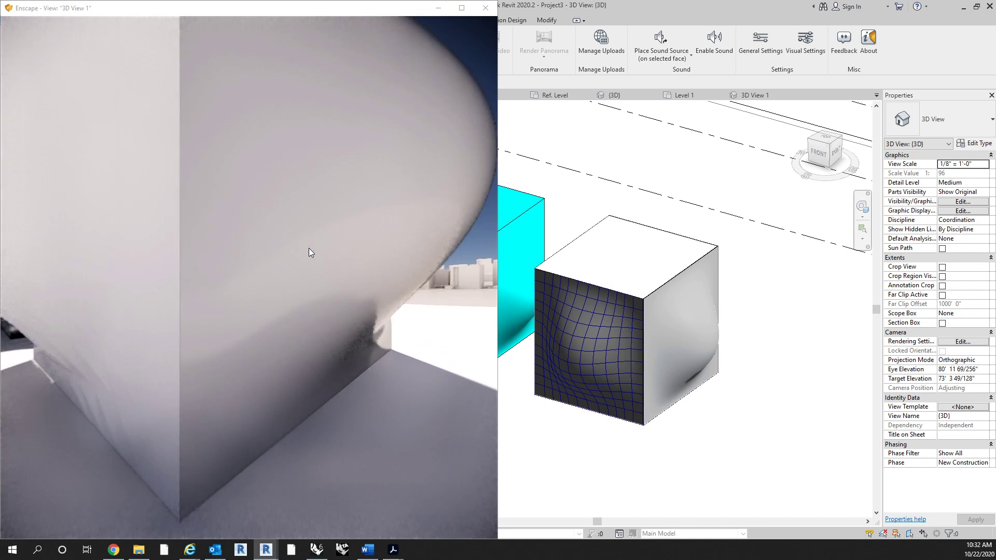
pyautogui.press('d')
pyautogui.moveTo(309, 248); pyautogui.dragTo(235, 214)
pyautogui.press('s')
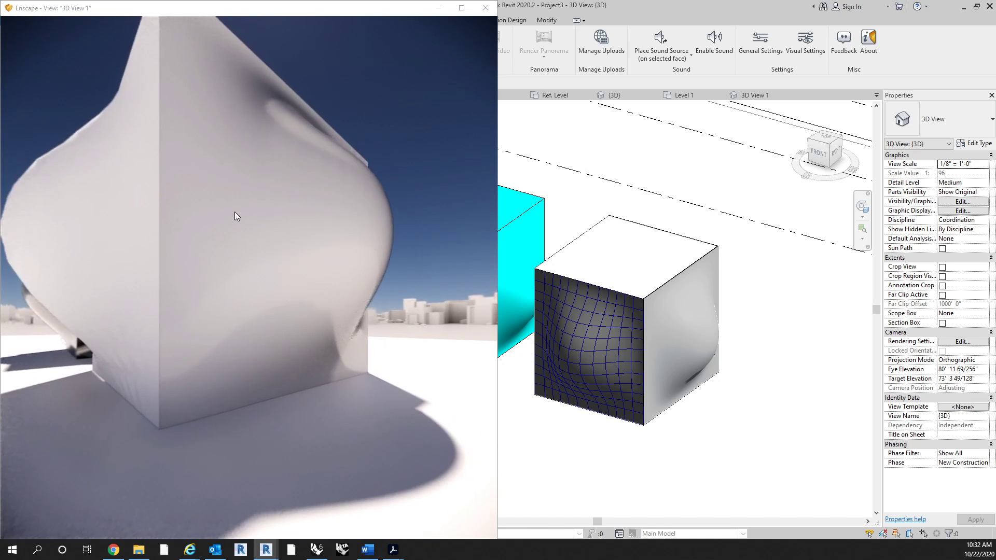
# Close the Enscape render, restart it with 3D View 1 without saving the project, and look around the cubes
pyautogui.click(485, 7)
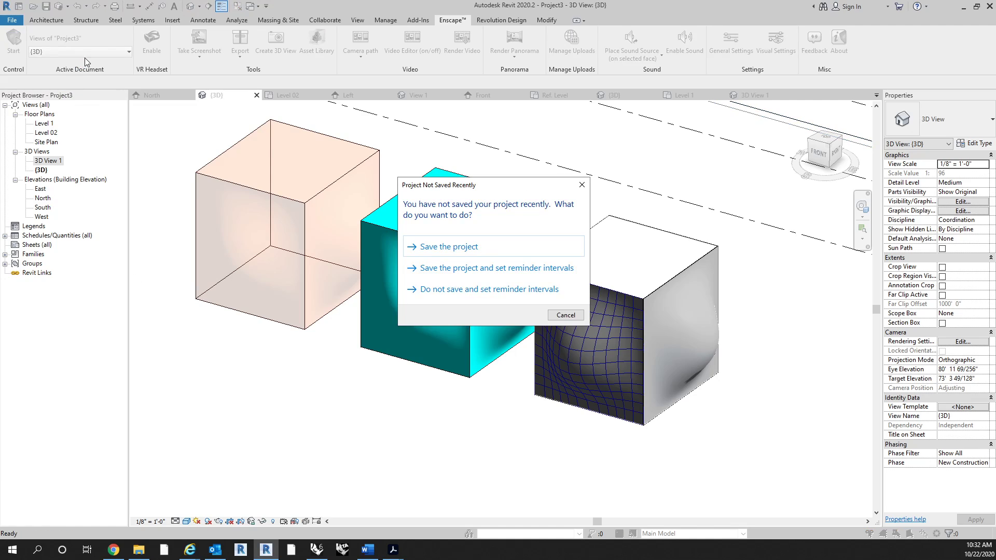
pyautogui.click(566, 315)
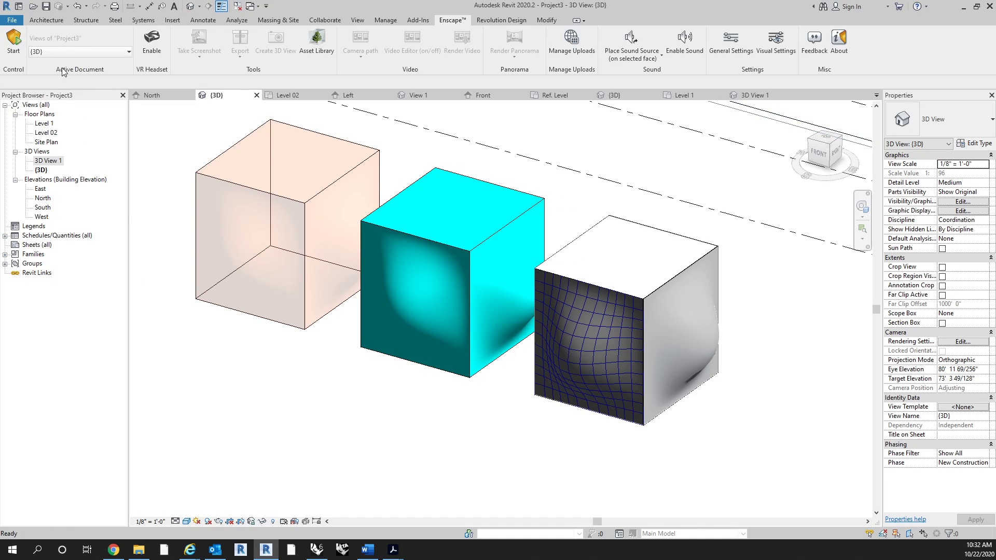
pyautogui.click(81, 51)
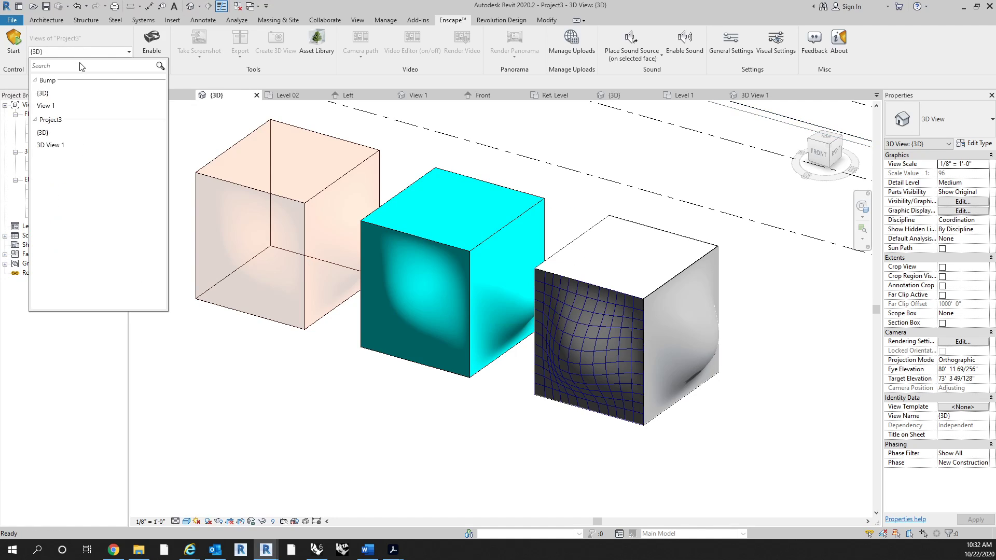
pyautogui.click(51, 146)
pyautogui.click(20, 44)
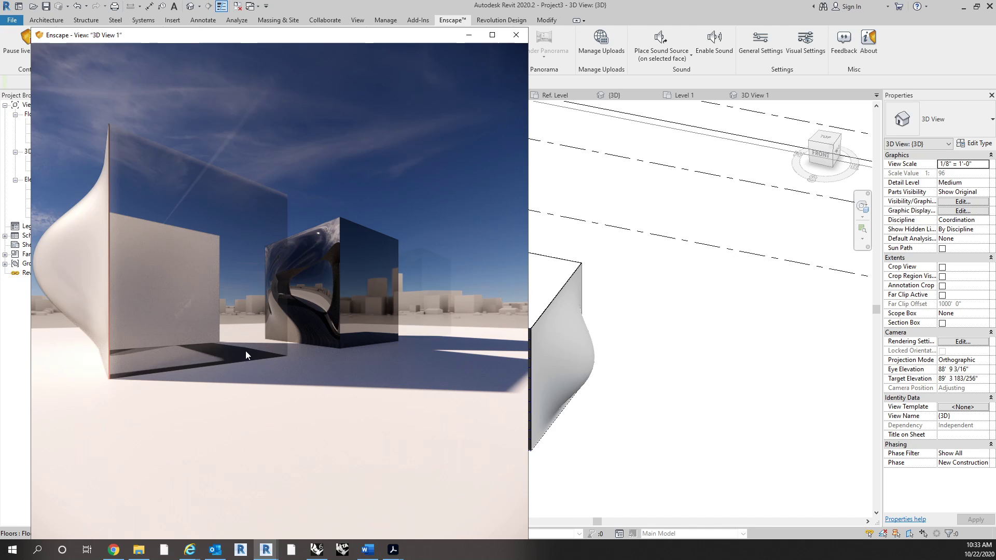
pyautogui.moveTo(245, 351); pyautogui.dragTo(208, 340, button='right')
pyautogui.moveTo(405, 338); pyautogui.dragTo(528, 346, button='right')
# Set the visual style of the Revit {3D} view to Realistic
pyautogui.moveTo(653, 396)
pyautogui.mouseDown(button='middle')
pyautogui.moveTo(716, 345)
pyautogui.moveTo(645, 392)
pyautogui.mouseUp(button='middle')
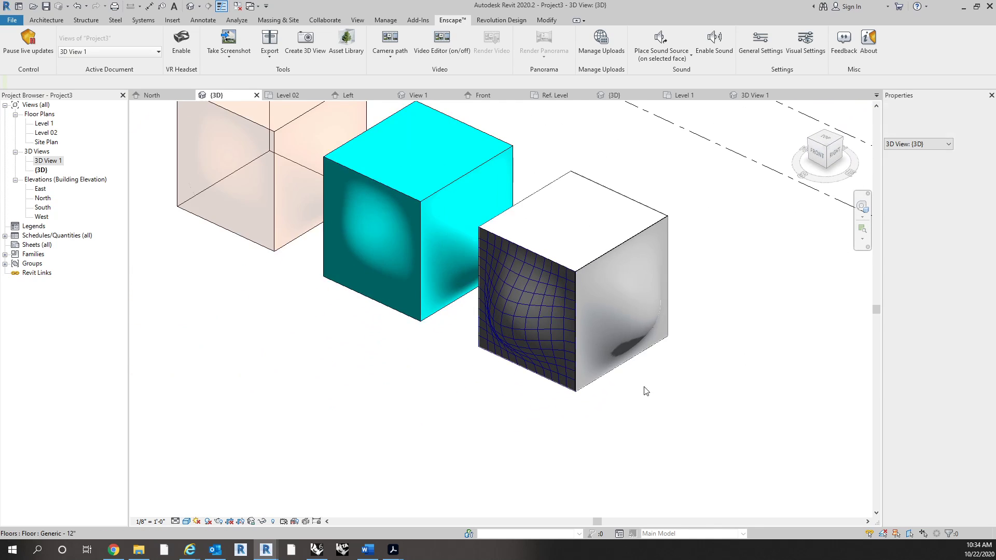
pyautogui.click(186, 521)
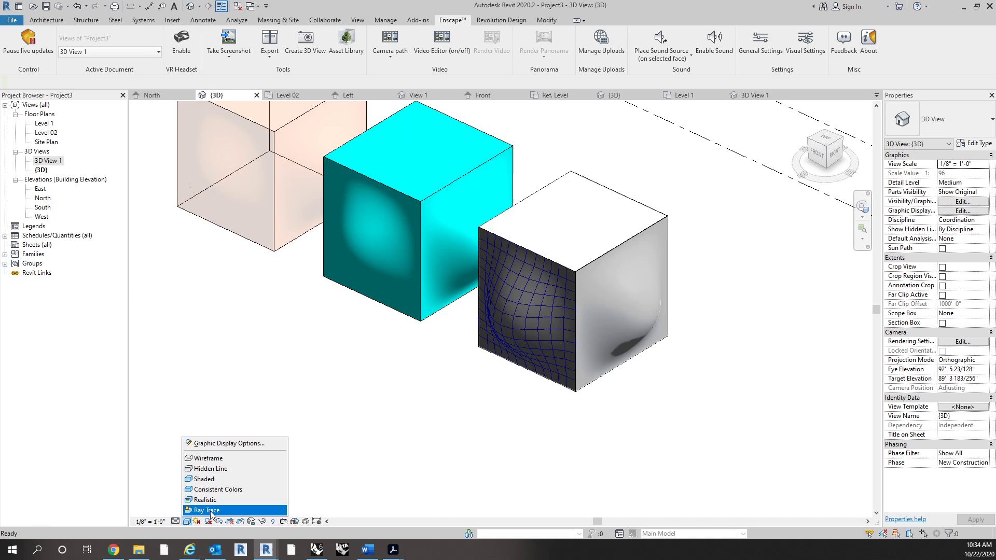
pyautogui.click(216, 500)
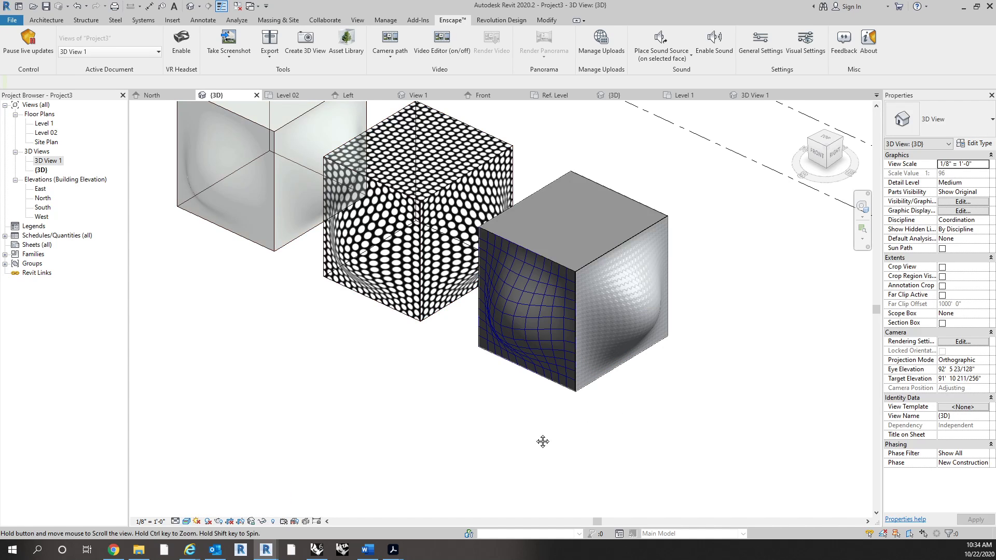
# Inspect the White Bumps pattern on the third cube's curved wall in the Realistic view, both up close and from farther away
pyautogui.keyDown('shift'); pyautogui.moveTo(540, 440); pyautogui.dragTo(523, 391, button='middle'); pyautogui.keyUp('shift')
pyautogui.scroll(8, 523, 391)
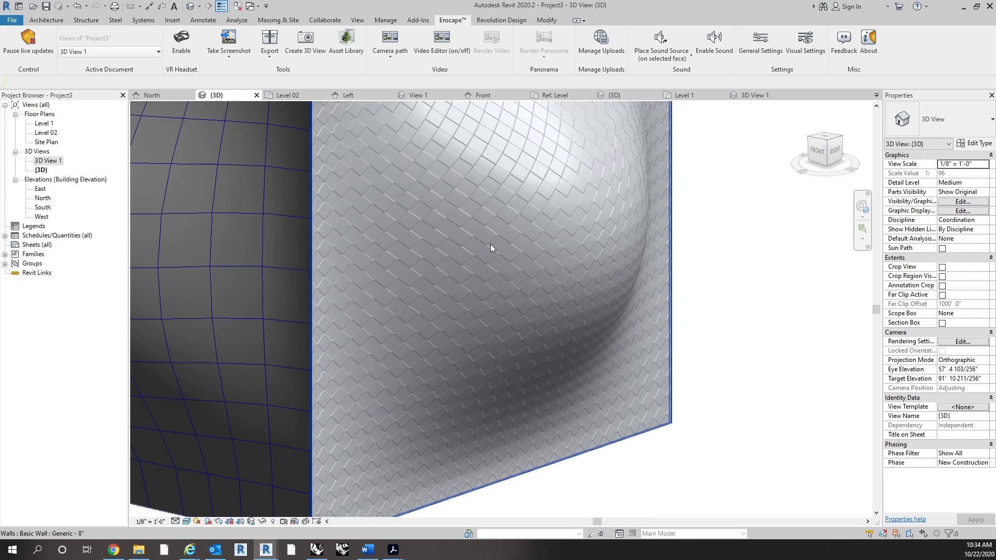
pyautogui.scroll(-2, 540, 439)
pyautogui.scroll(-1, 397, 416)
pyautogui.moveTo(423, 417); pyautogui.dragTo(682, 421, button='middle')
pyautogui.keyDown('shift'); pyautogui.moveTo(457, 418); pyautogui.dragTo(509, 422, button='middle'); pyautogui.keyUp('shift')
pyautogui.scroll(-3, 508, 412)
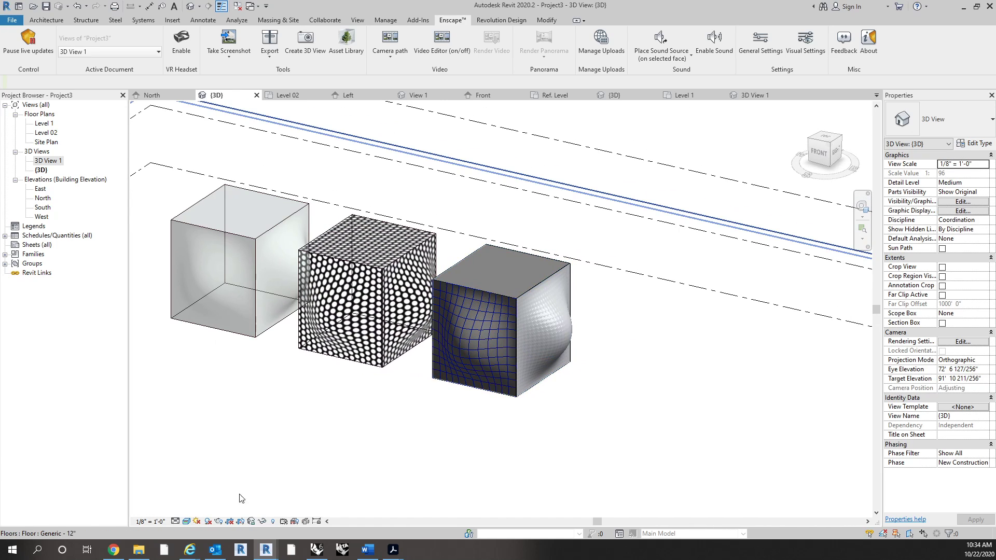
# Switch to the Enscape render and compare the white cube's surface from above and from ground level
pyautogui.moveTo(265, 553)
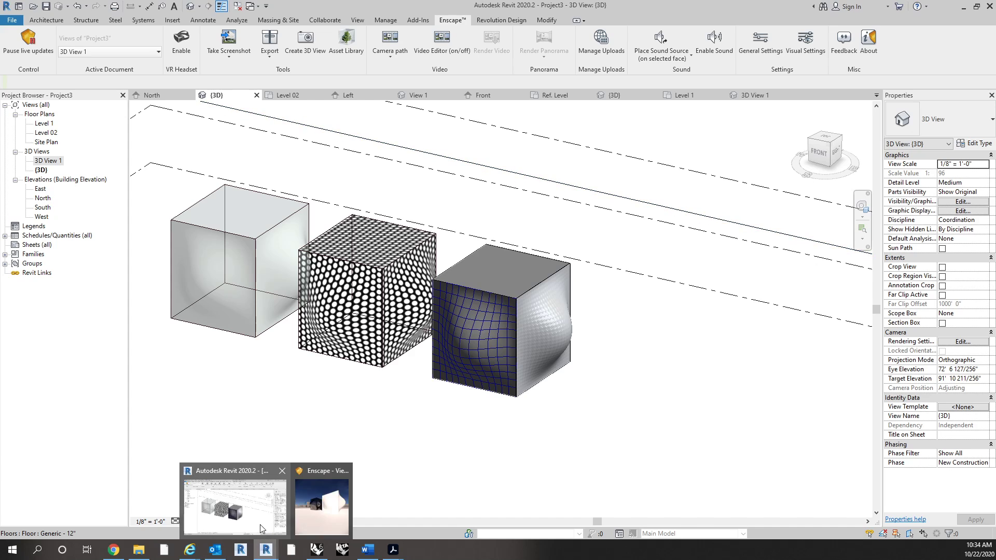
pyautogui.click(317, 509)
pyautogui.moveTo(347, 392); pyautogui.dragTo(332, 485)
pyautogui.press('e')
pyautogui.press('w')
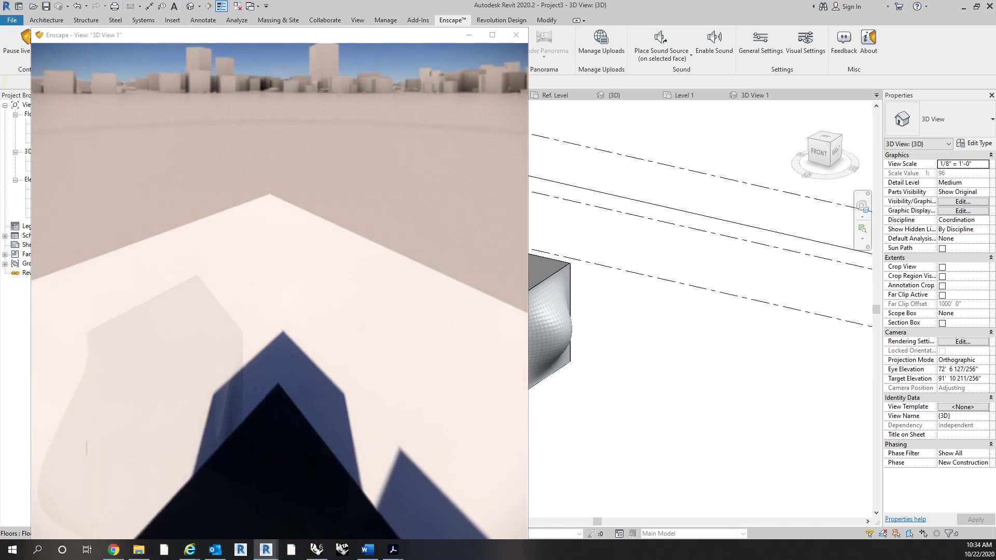
pyautogui.moveTo(332, 334); pyautogui.dragTo(299, 329, button='right')
pyautogui.keyDown('shift'); pyautogui.moveTo(166, 298); pyautogui.dragTo(179, 262, button='right'); pyautogui.keyUp('shift')
pyautogui.moveTo(358, 257); pyautogui.dragTo(353, 171, button='right')
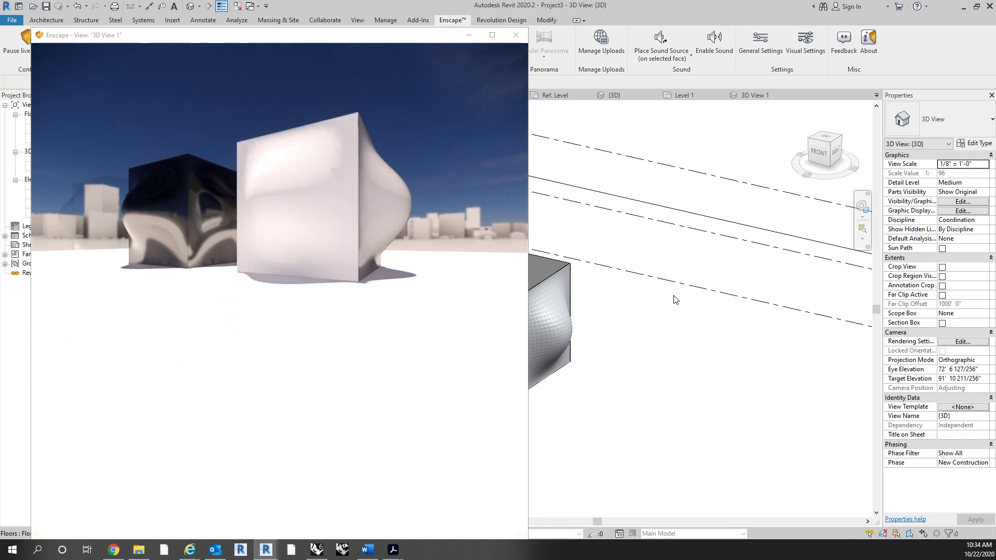
# Switch back to Revit and draw a straight, flat Generic - 8" wall on Level 1 beside the third cube
pyautogui.click(675, 363)
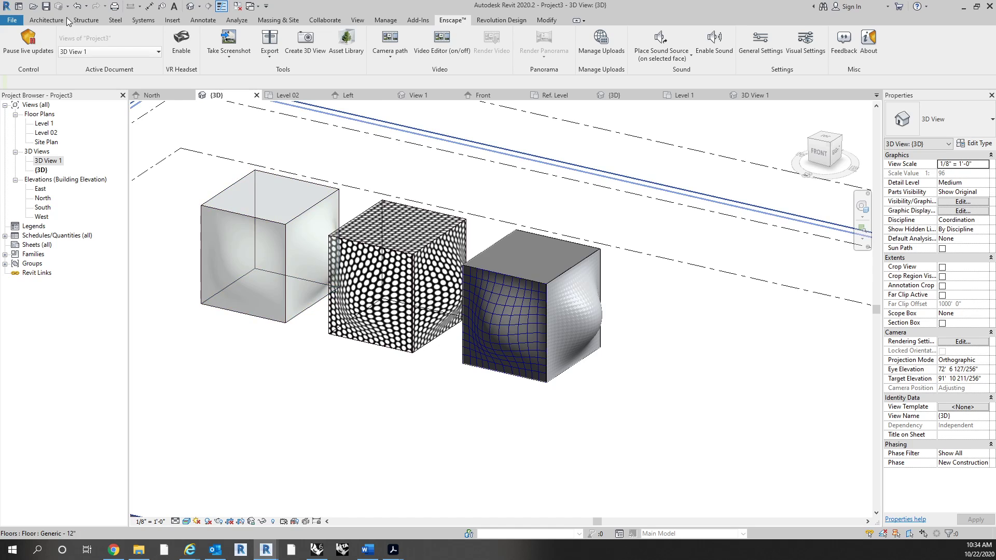
pyautogui.click(49, 20)
pyautogui.press('w')
pyautogui.press('a')
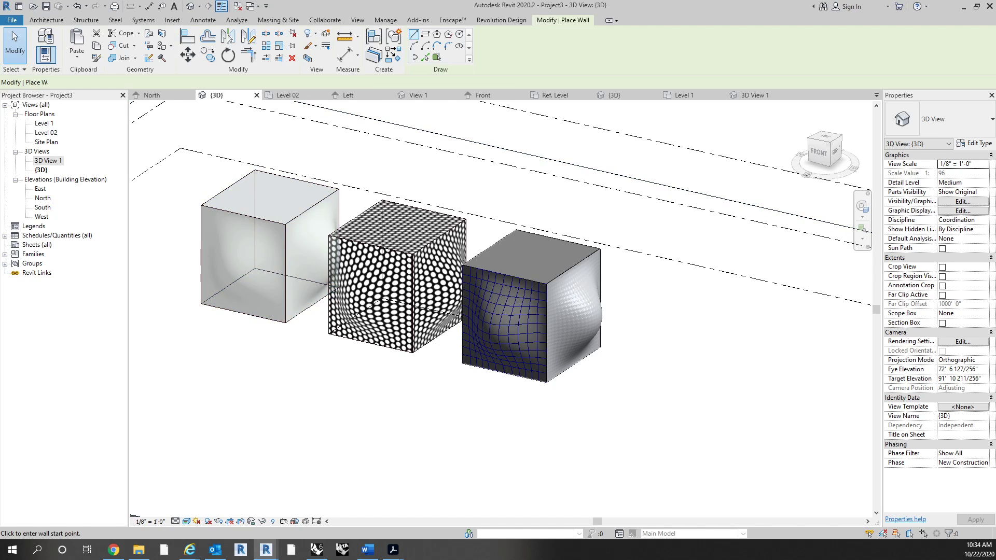
pyautogui.click(947, 125)
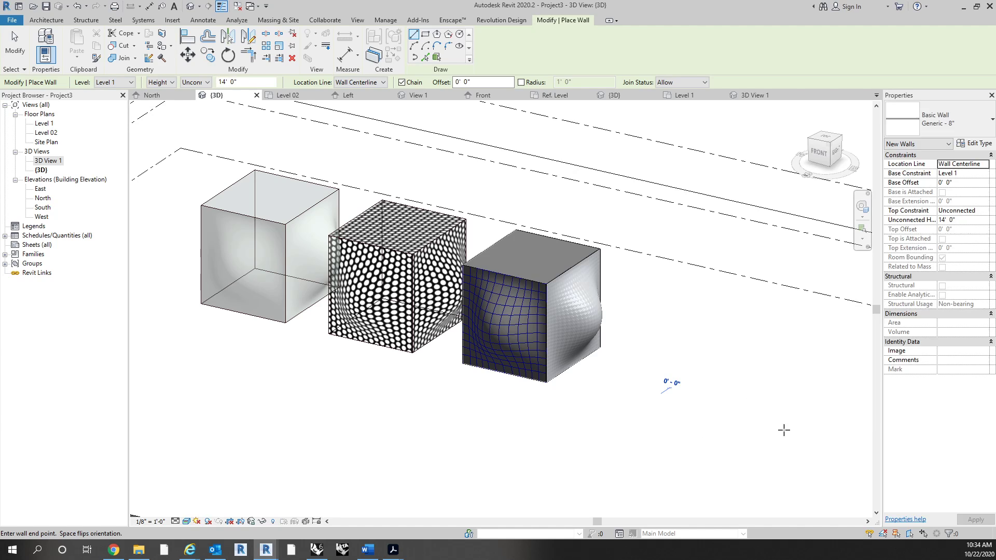
pyautogui.click(814, 438)
pyautogui.press('Escape')
pyautogui.press('Escape')
pyautogui.scroll(4, 812, 423)
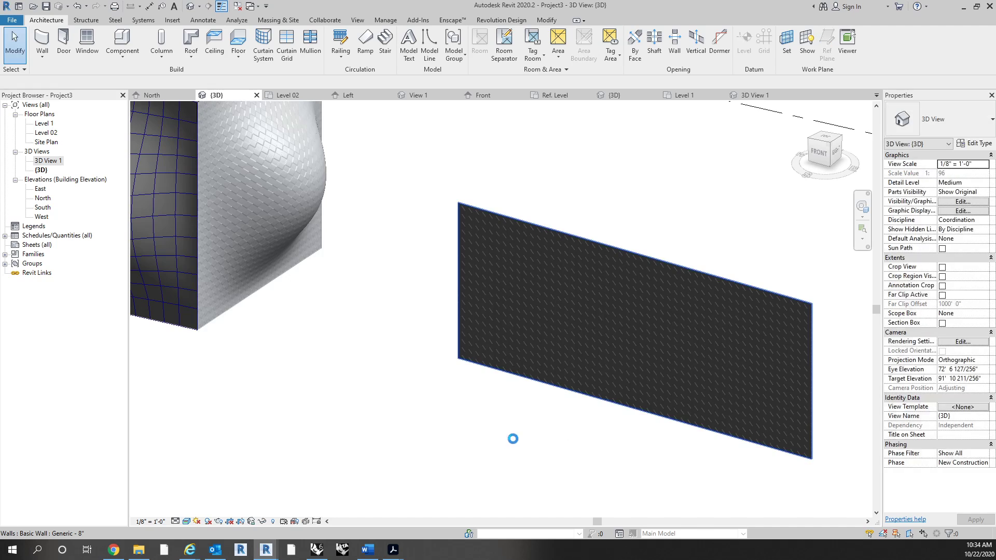
pyautogui.moveTo(532, 429); pyautogui.dragTo(486, 400, button='middle')
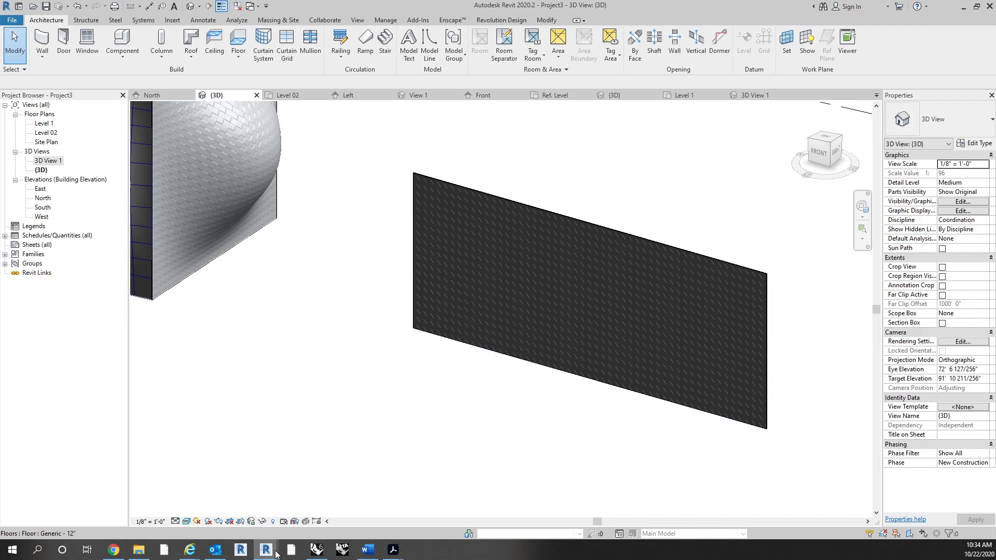
# Examine both faces of the new flat wall in the Enscape render for bumps, and return to the Revit view of the whole model
pyautogui.moveTo(277, 554)
pyautogui.click(310, 516)
pyautogui.moveTo(353, 290); pyautogui.dragTo(210, 288)
pyautogui.press('w')
pyautogui.press('w')
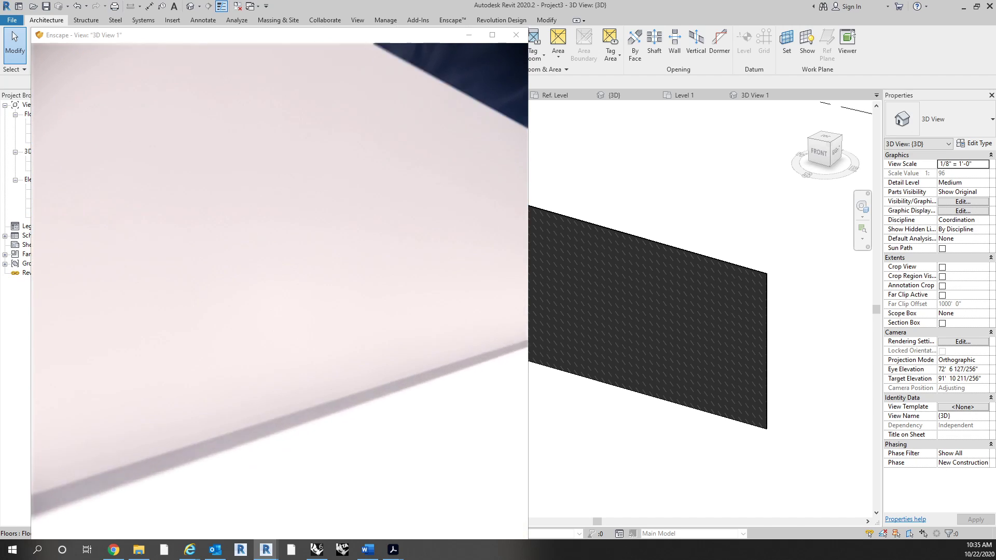
pyautogui.press('a')
pyautogui.moveTo(210, 288); pyautogui.dragTo(474, 288)
pyautogui.press('w')
pyautogui.press('w')
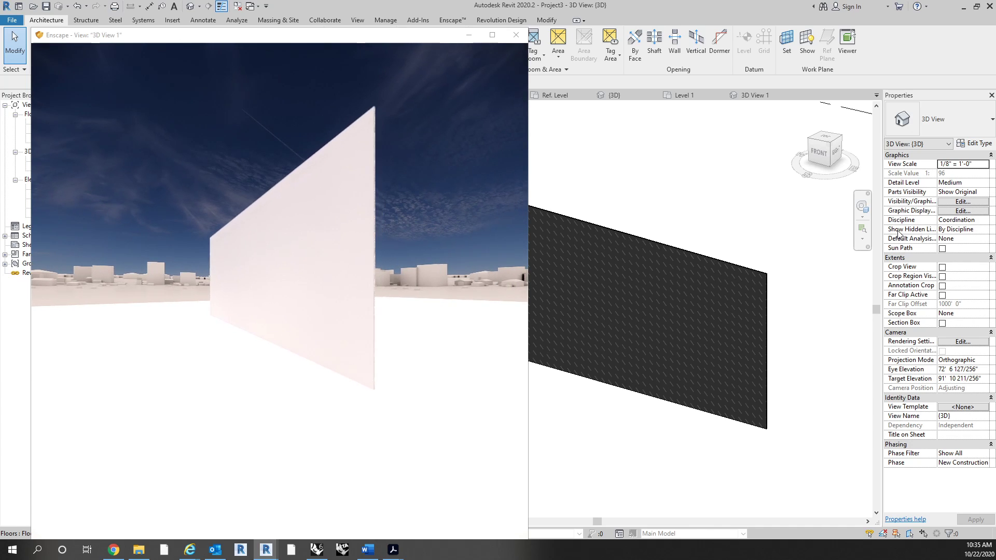
pyautogui.moveTo(264, 349); pyautogui.dragTo(560, 460)
pyautogui.press('a')
pyautogui.press('s')
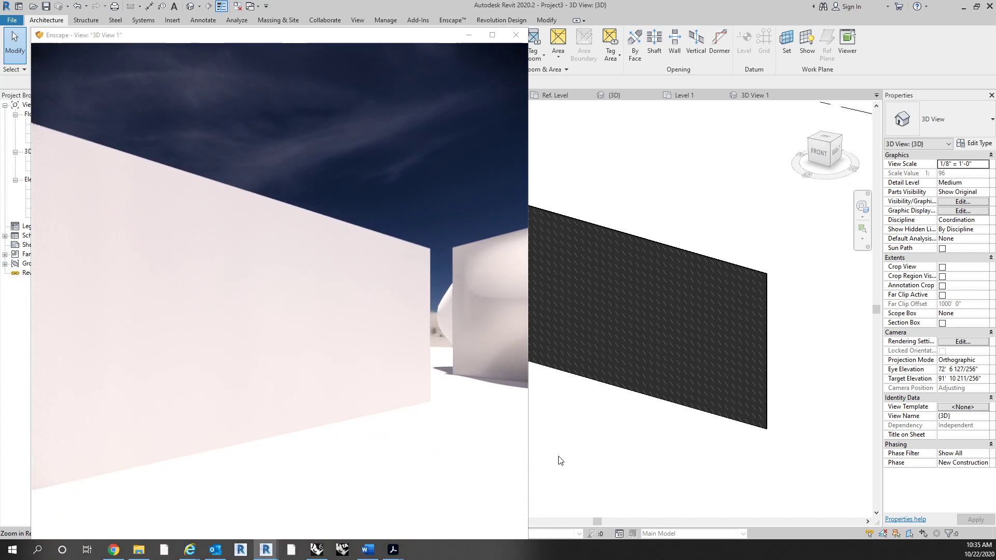
pyautogui.click(580, 450)
pyautogui.scroll(-3, 467, 283)
pyautogui.moveTo(467, 283); pyautogui.dragTo(503, 407, button='middle')
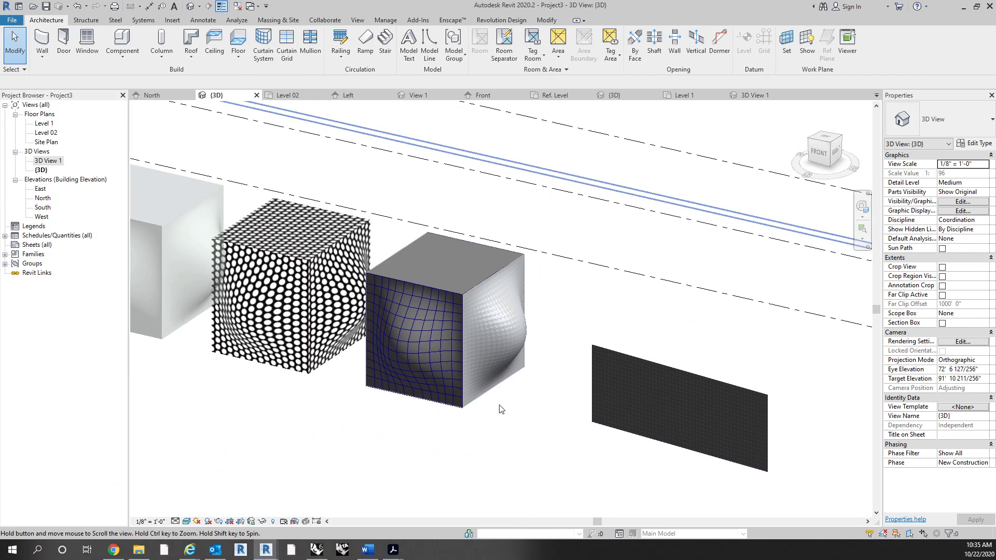
pyautogui.scroll(-2, 556, 326)
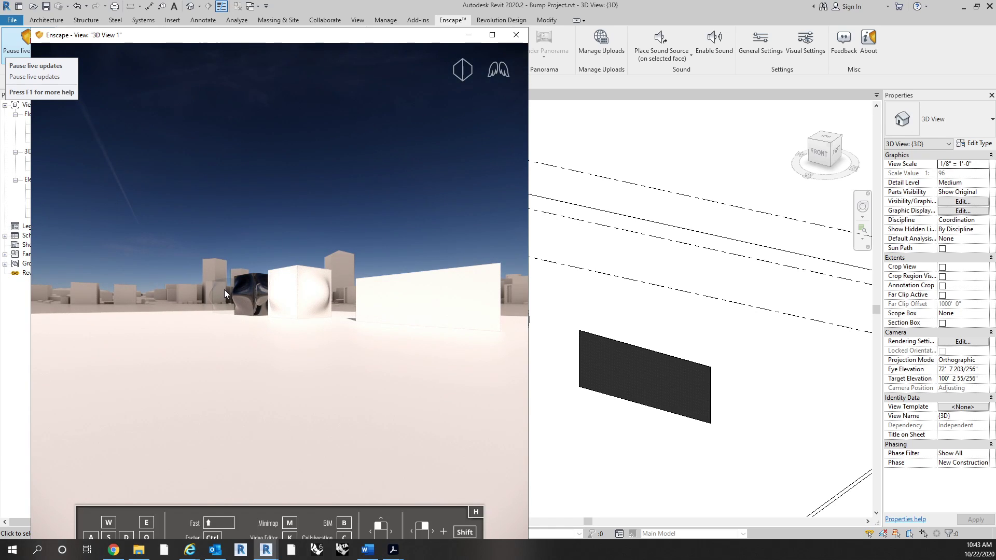
# Switch from Enscape to Revit and delete the flat Generic - 8" wall beside the third cube
pyautogui.moveTo(224, 294); pyautogui.dragTo(232, 295)
pyautogui.scroll(-2, 292, 312)
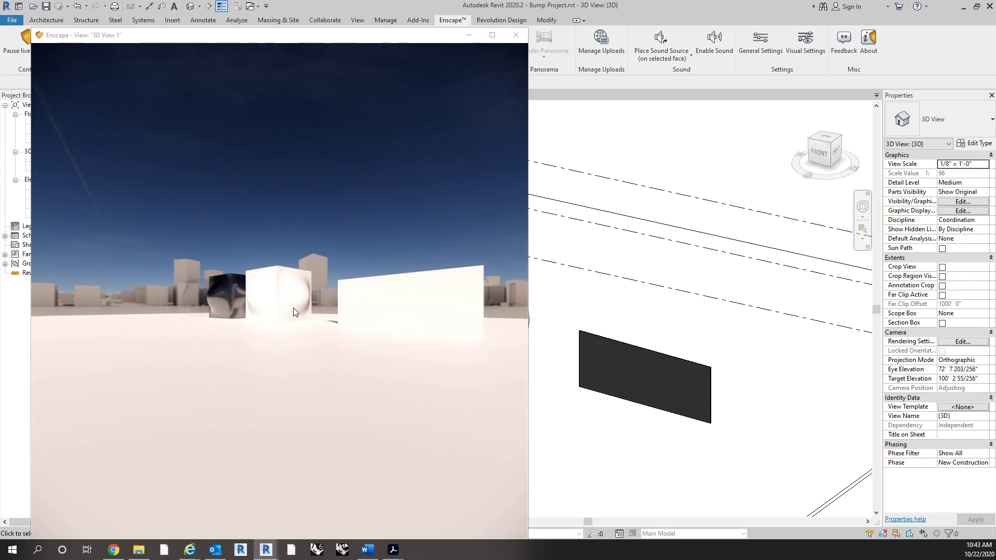
pyautogui.scroll(3, 292, 312)
pyautogui.moveTo(292, 311); pyautogui.dragTo(361, 349)
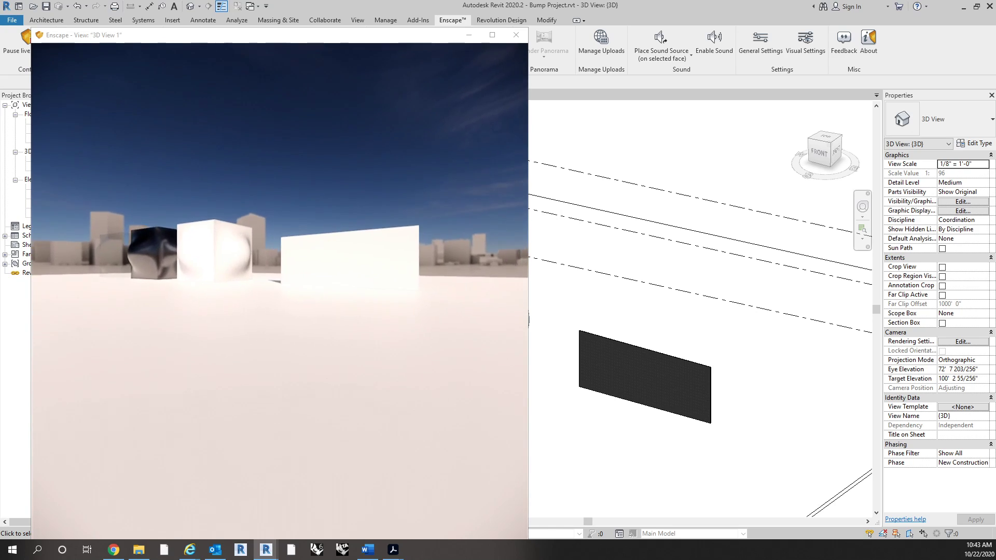
pyautogui.click(667, 407)
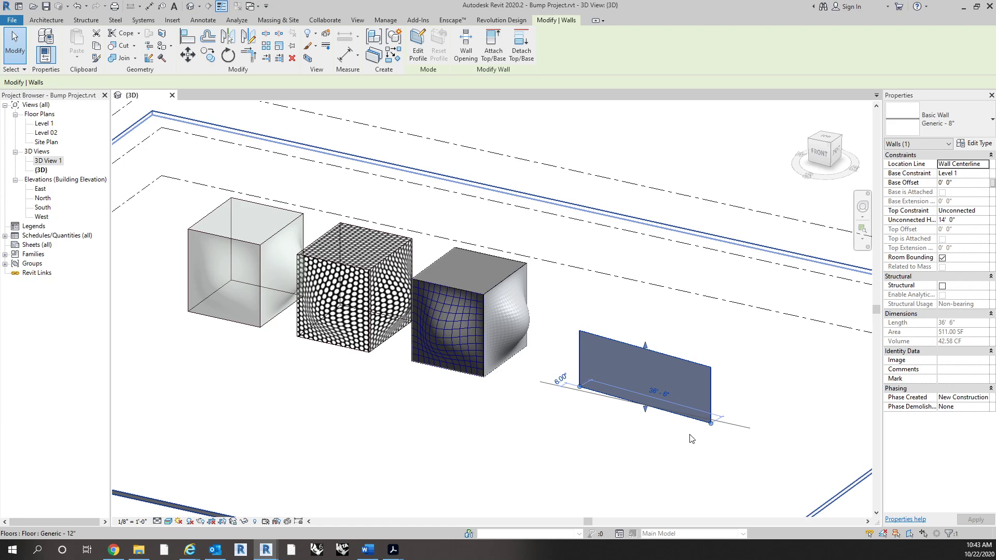
pyautogui.press('Delete')
# Switch to the Enscape render and examine the white cube's curved faces up close from ground level
pyautogui.moveTo(267, 553)
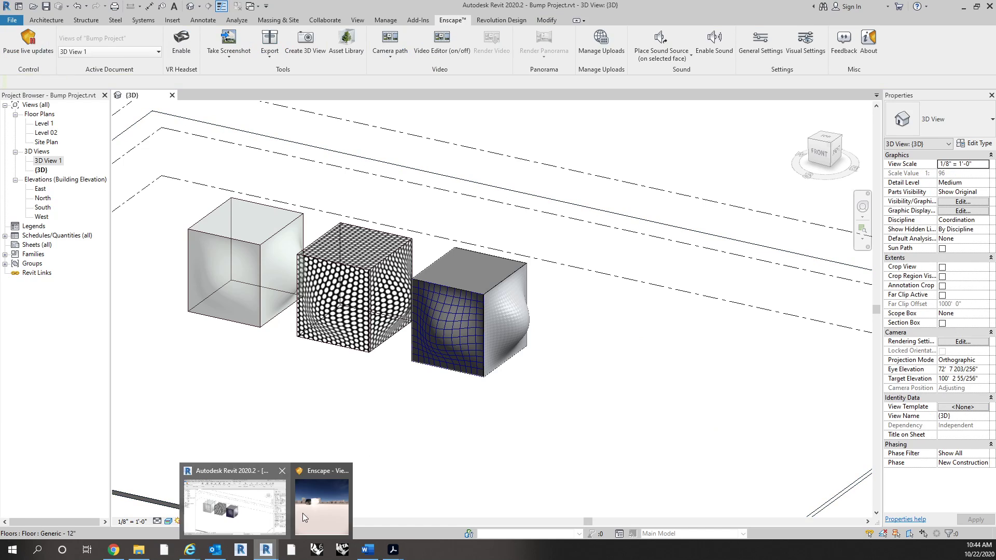
pyautogui.click(320, 507)
pyautogui.moveTo(104, 291); pyautogui.dragTo(221, 313)
pyautogui.press('w')
pyautogui.moveTo(280, 317); pyautogui.dragTo(688, 370, button='right')
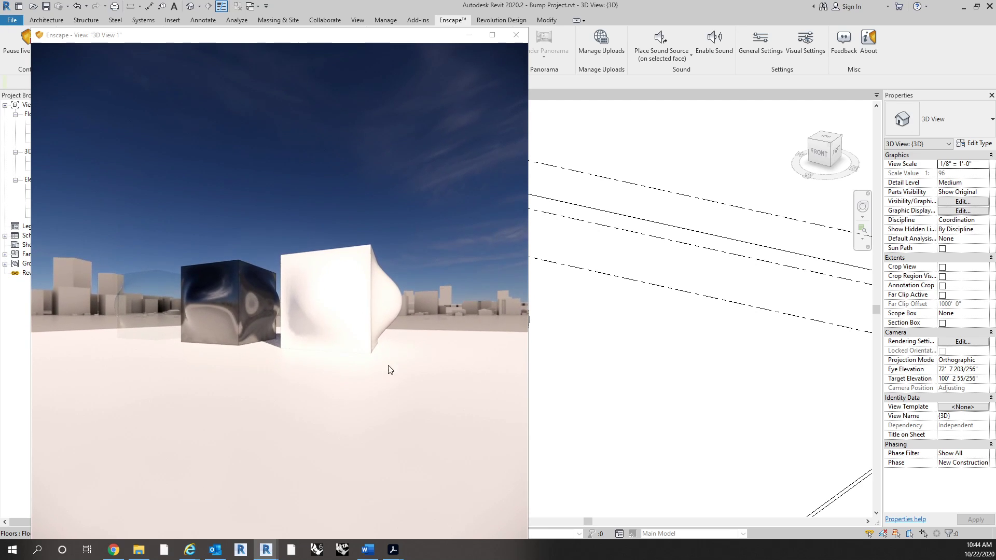
pyautogui.moveTo(390, 369); pyautogui.dragTo(283, 360, button='right')
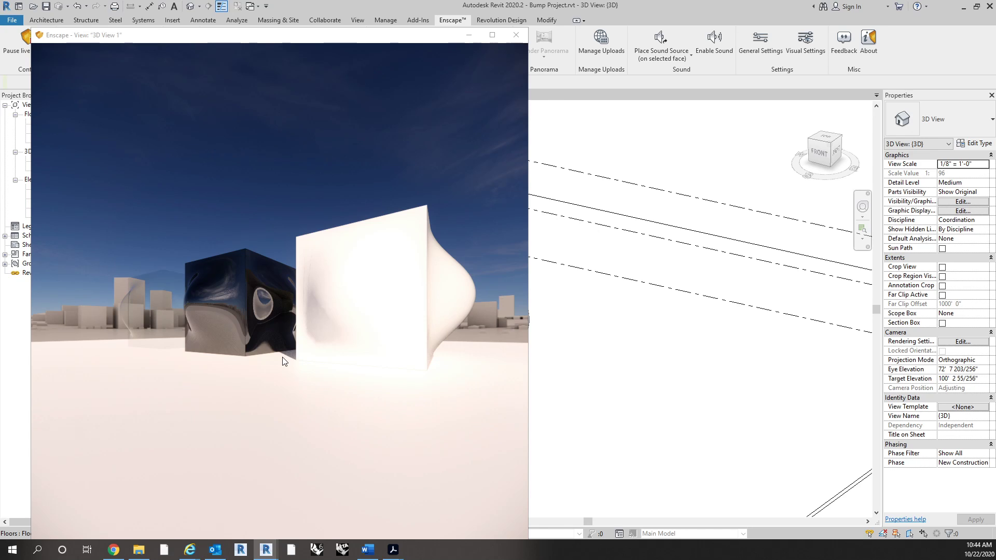
# Return to Revit and inspect the bump pattern on the third cube's curved wall at close and medium range
pyautogui.click(554, 351)
pyautogui.scroll(2, 394, 311)
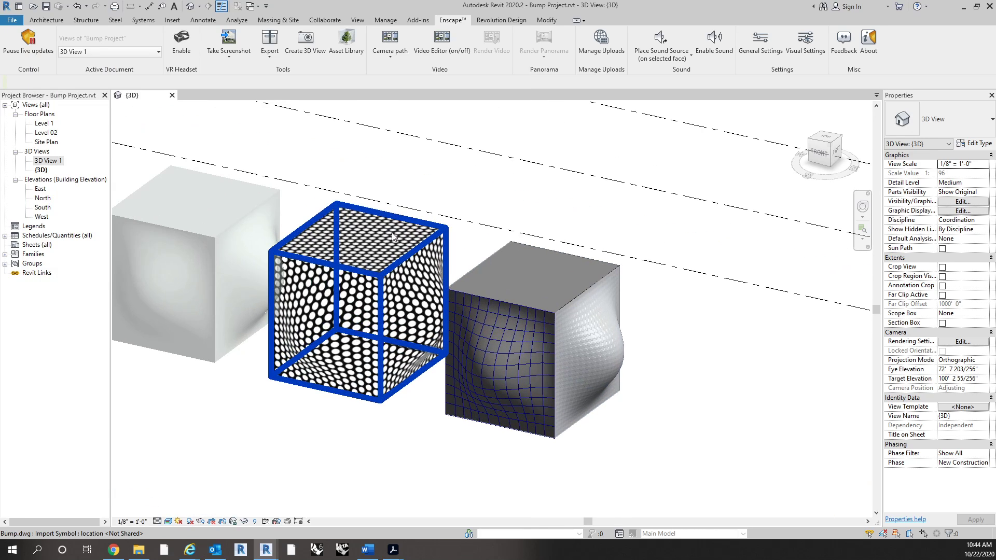
pyautogui.scroll(2, 564, 364)
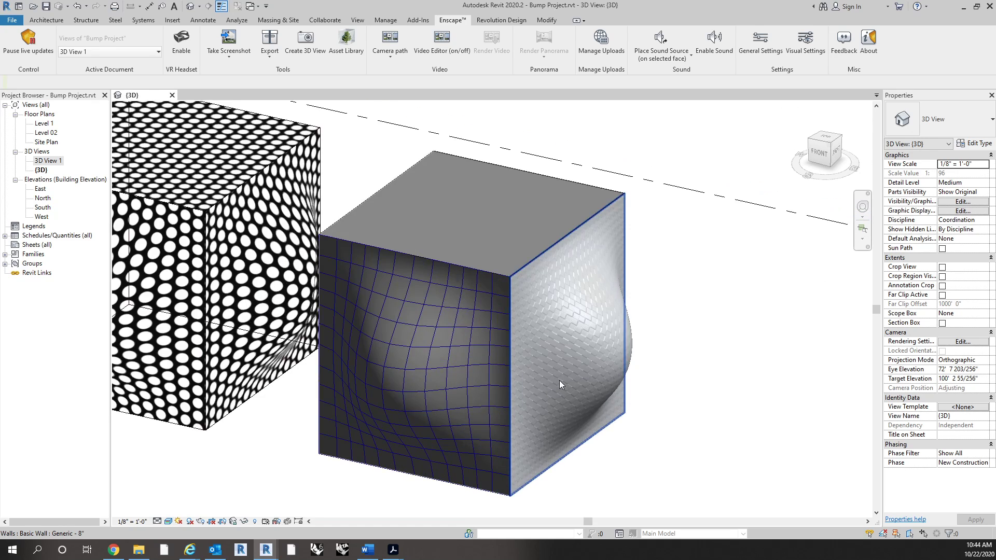
pyautogui.scroll(-2, 560, 381)
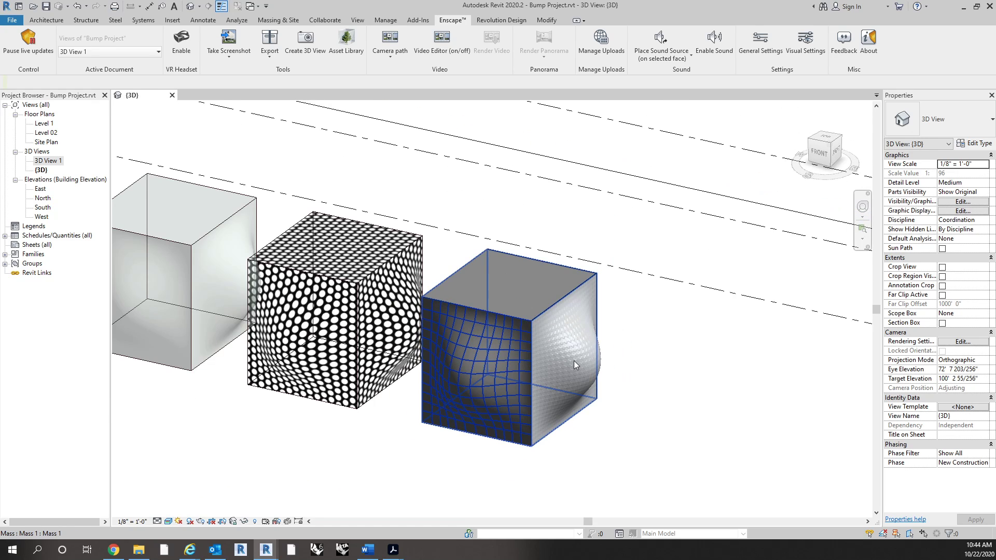
pyautogui.scroll(4, 571, 360)
pyautogui.scroll(3, 566, 350)
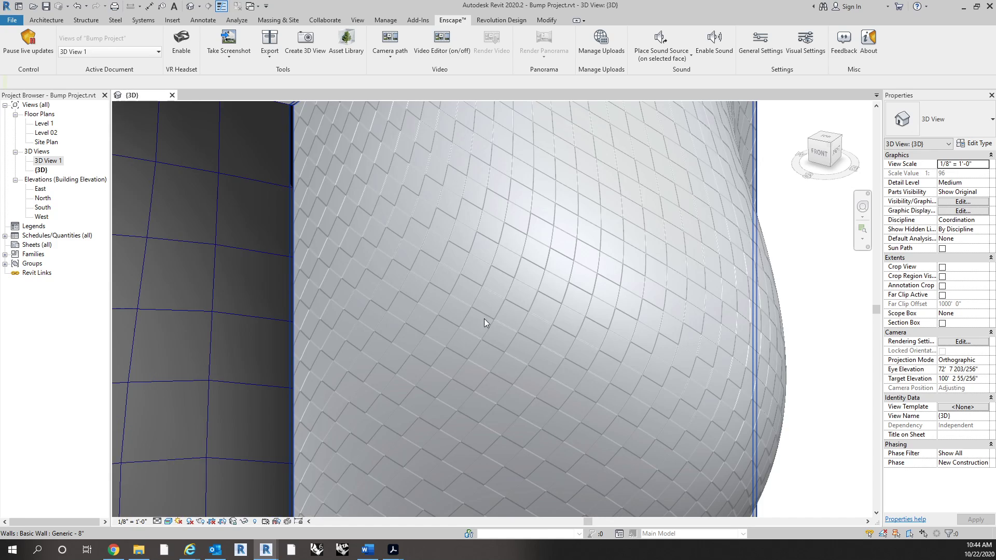
pyautogui.scroll(-3, 567, 245)
pyautogui.moveTo(416, 306); pyautogui.dragTo(512, 314, button='middle')
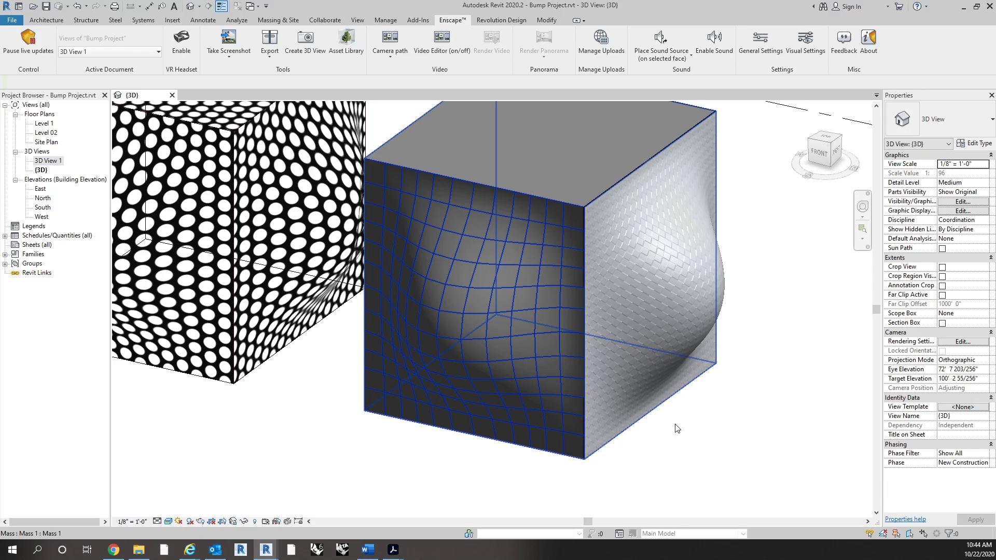
pyautogui.moveTo(677, 428); pyautogui.dragTo(648, 437, button='middle')
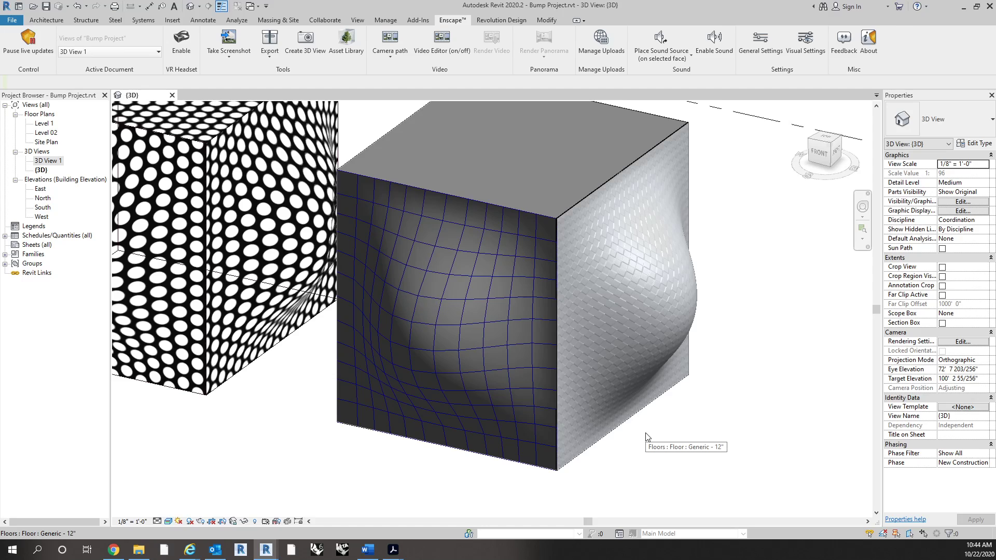
# Compare the three cubes in the Revit 3D view, including a close look at the dotted middle cube
pyautogui.scroll(-3, 583, 390)
pyautogui.moveTo(444, 384); pyautogui.dragTo(465, 408, button='middle')
pyautogui.scroll(-1, 483, 376)
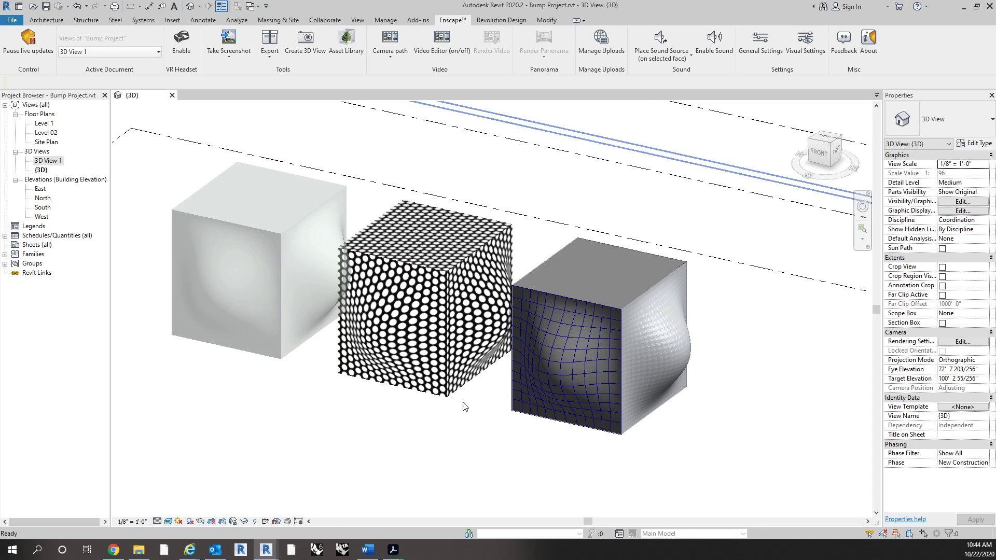
pyautogui.scroll(3, 367, 345)
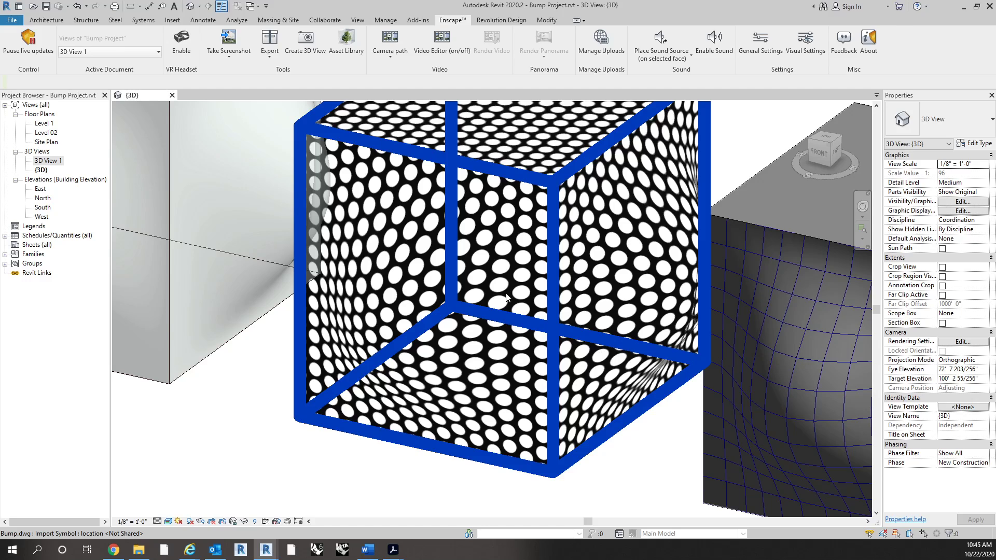
pyautogui.scroll(-4, 411, 327)
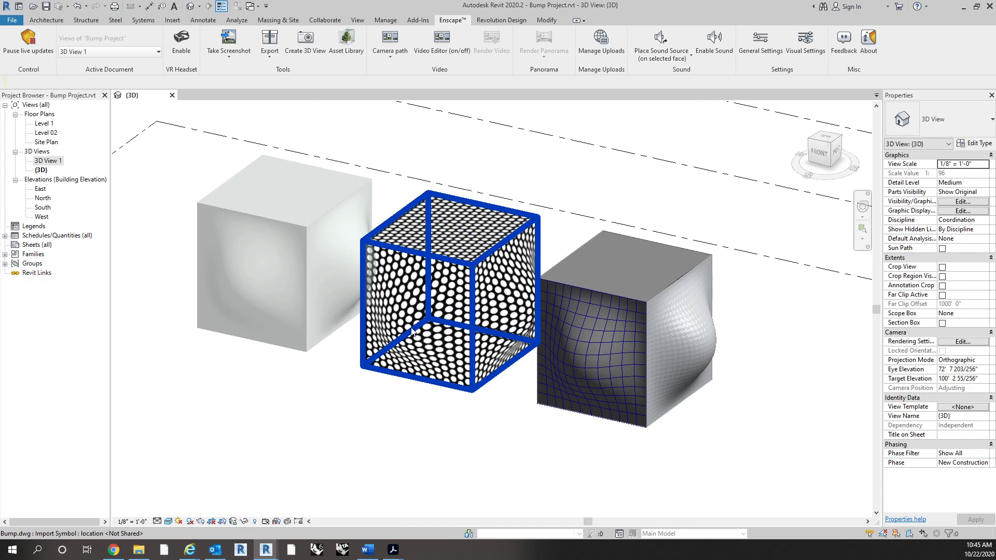
pyautogui.moveTo(368, 438); pyautogui.dragTo(362, 457, button='middle')
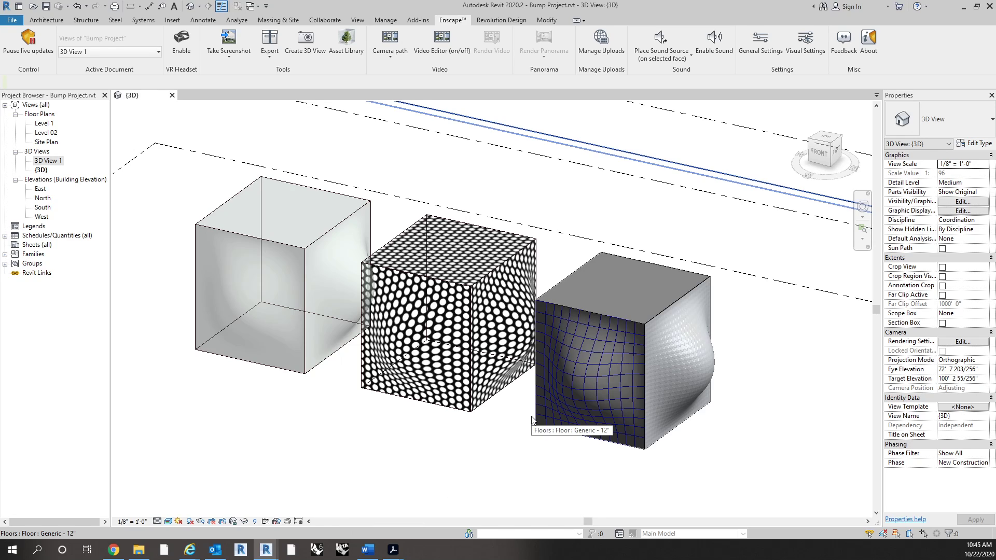
# Maximize the Enscape window, frame all three cubes in the render, and go back to Revit
pyautogui.moveTo(266, 550)
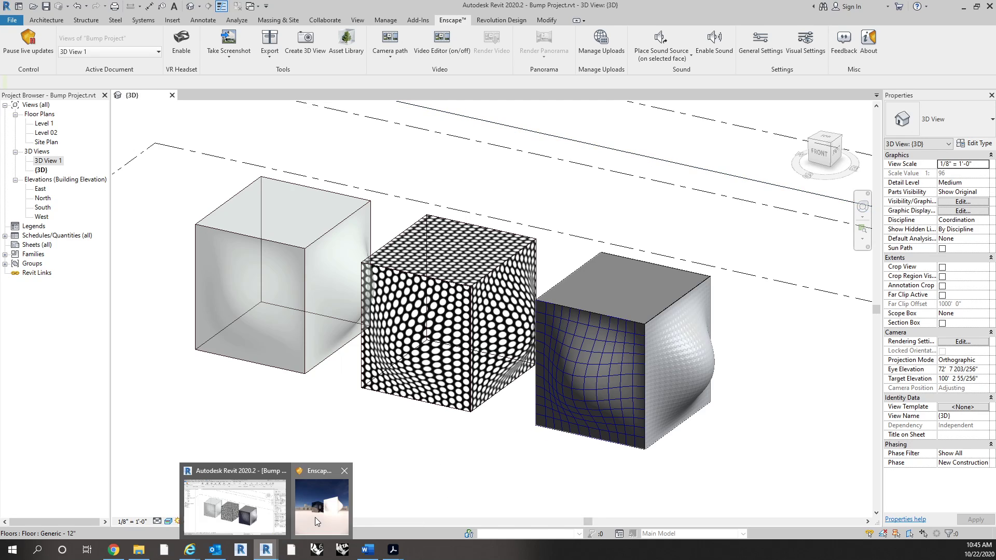
pyautogui.click(316, 518)
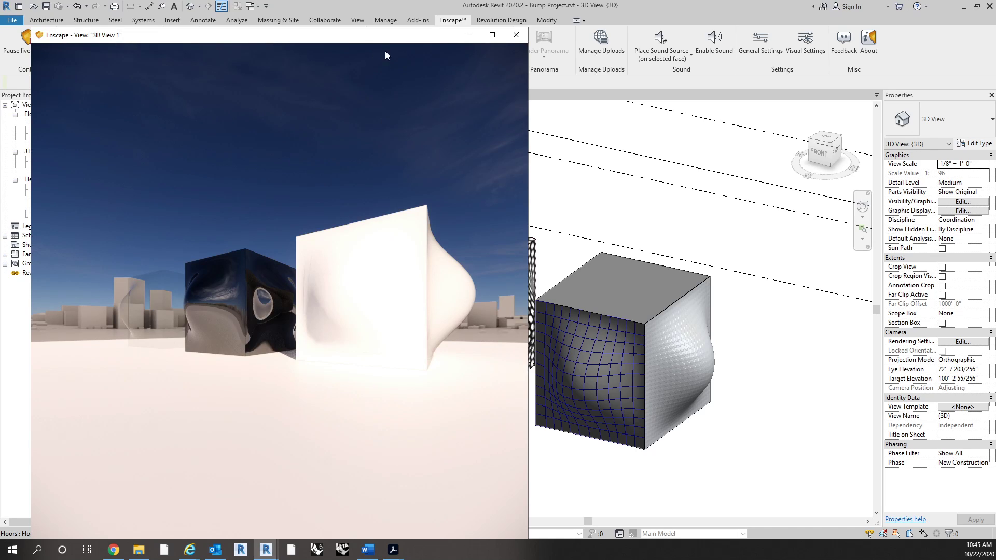
pyautogui.moveTo(376, 39); pyautogui.dragTo(465, 96)
pyautogui.doubleClick(465, 96)
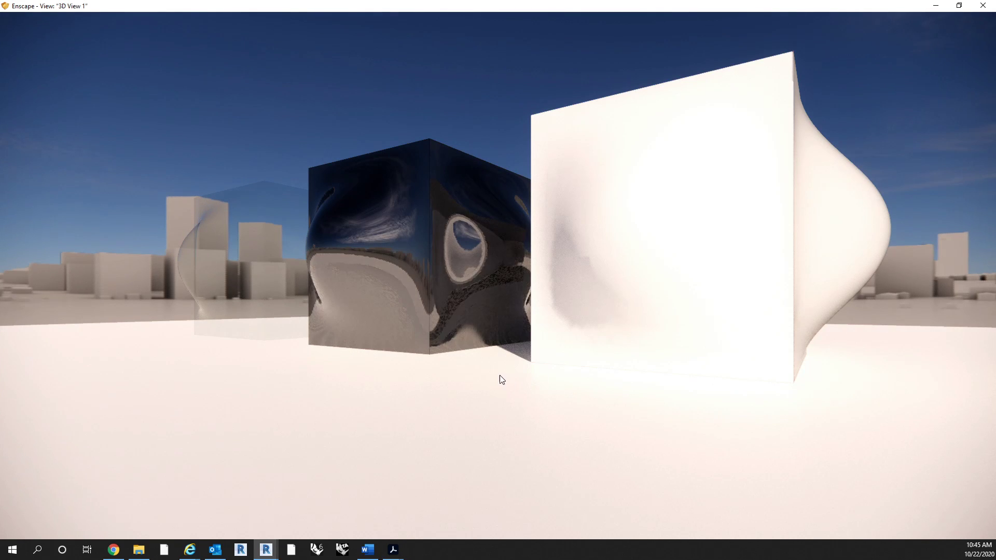
pyautogui.moveTo(500, 375); pyautogui.dragTo(454, 407)
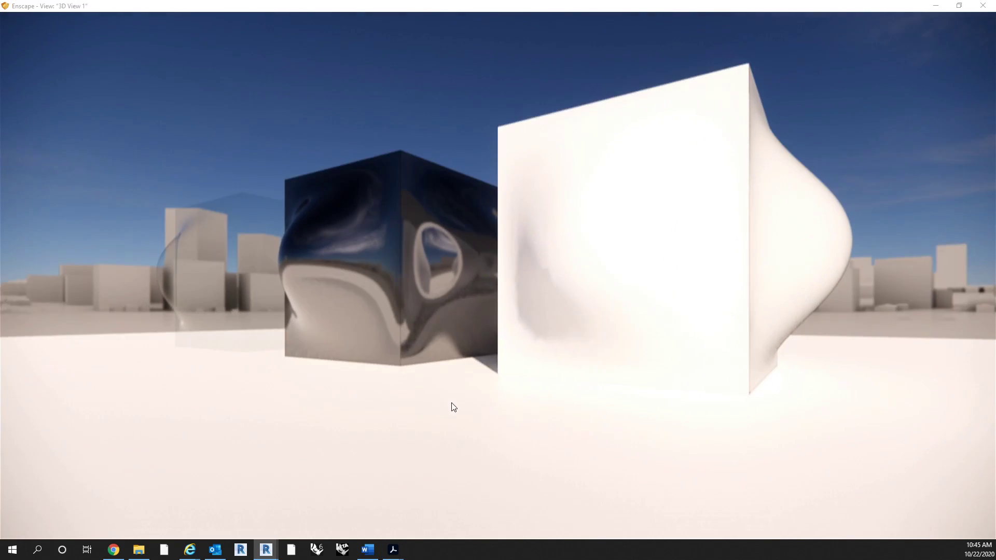
pyautogui.moveTo(451, 335); pyautogui.dragTo(498, 295)
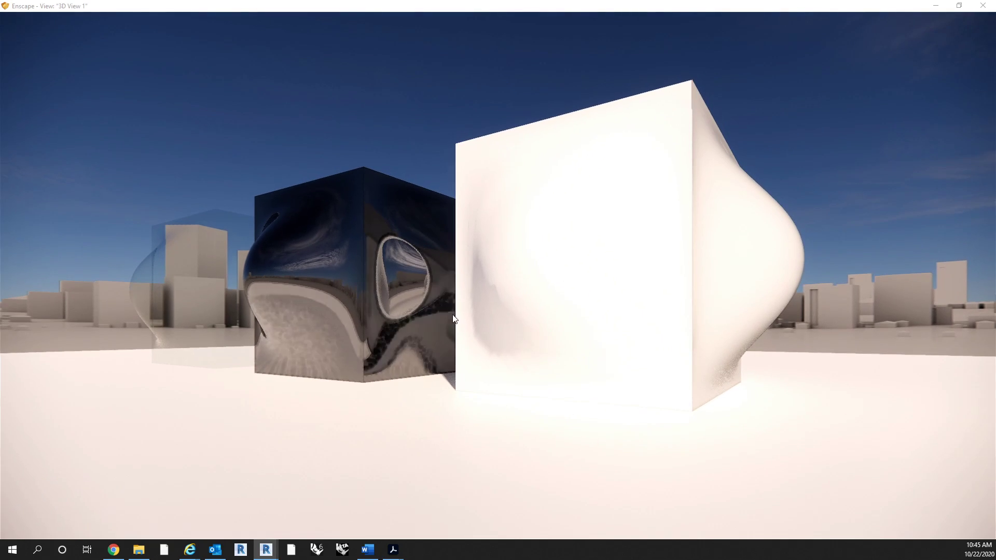
pyautogui.click(940, 4)
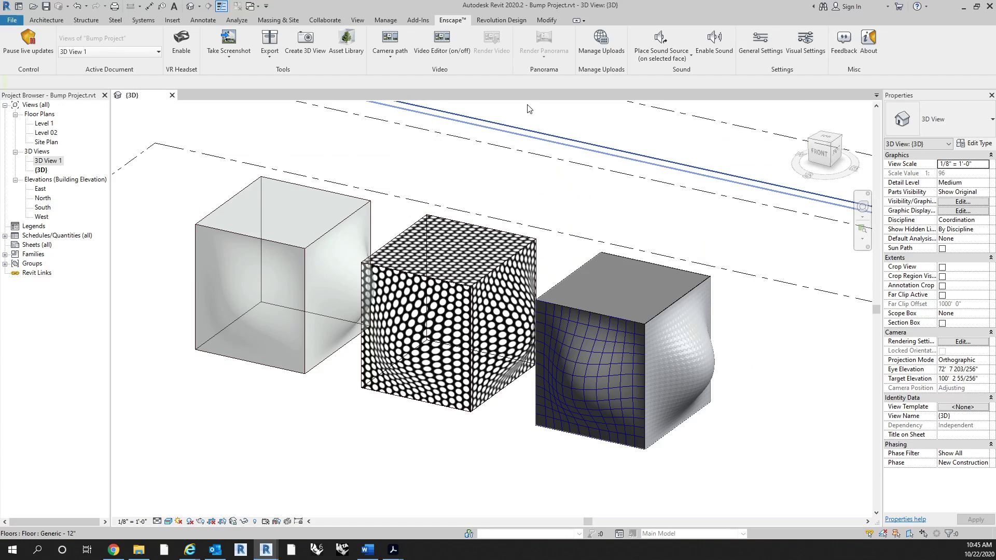
# Take an Enscape screenshot and choose the Rhino & Enscape folder inside Documents, _University, 02_Comp Practice Fall 2020 as its save location
pyautogui.click(228, 52)
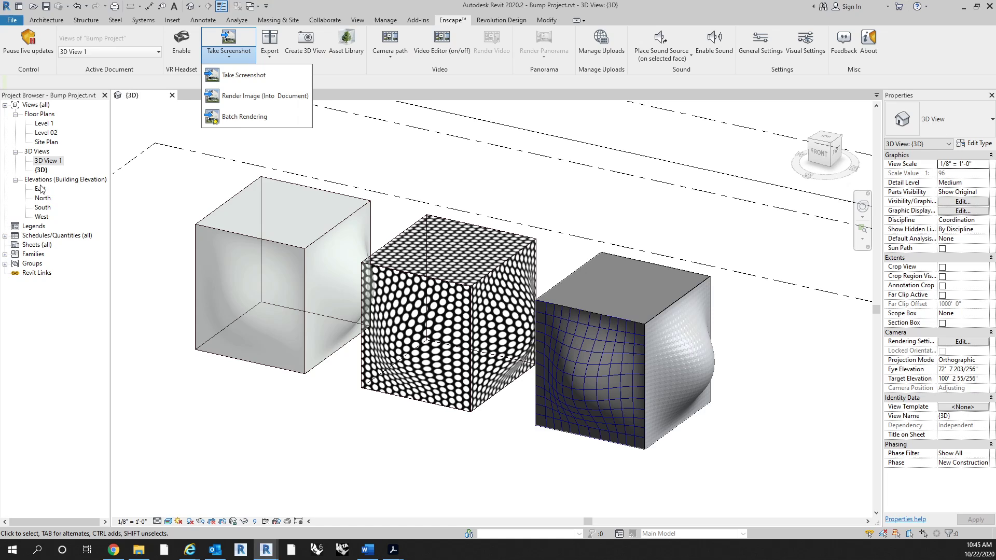
pyautogui.click(219, 78)
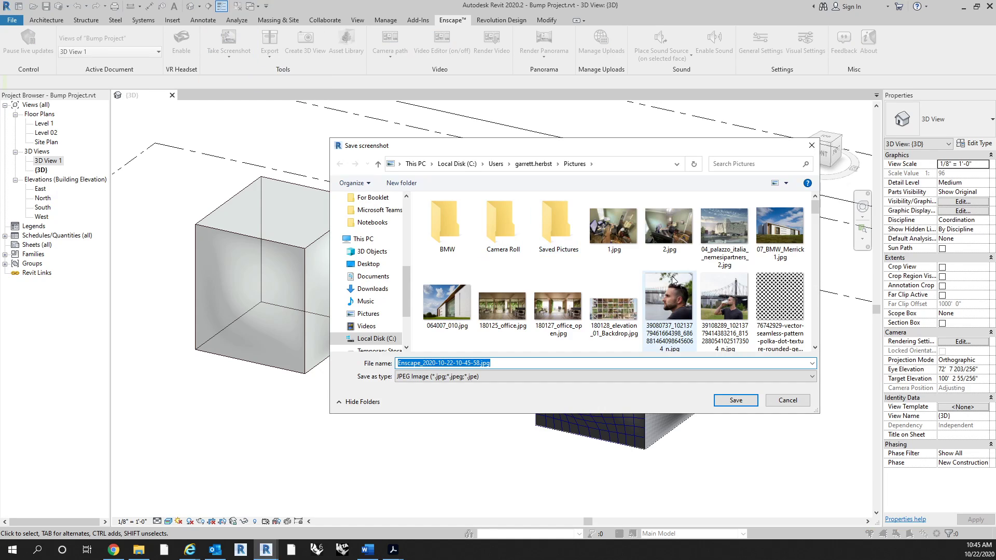
pyautogui.scroll(5, 380, 215)
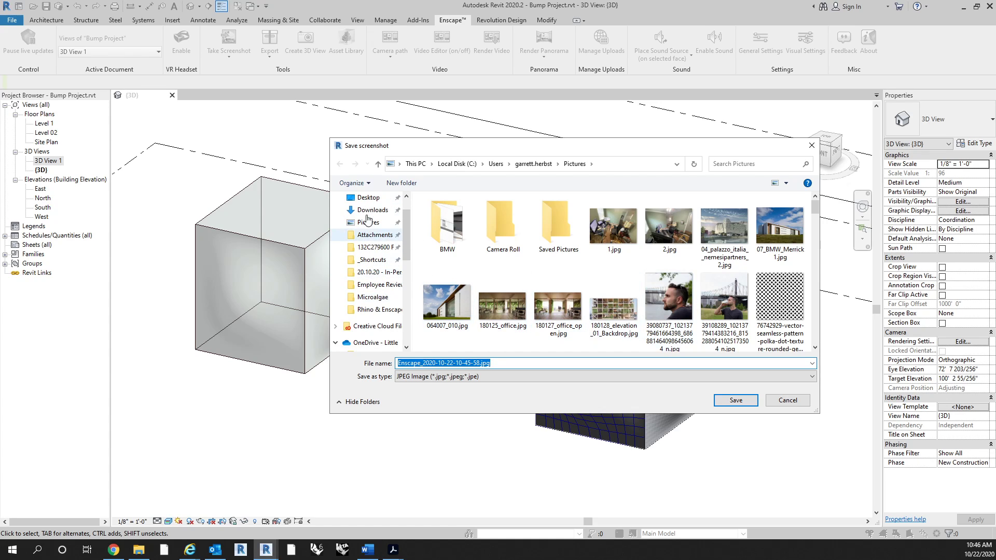
pyautogui.scroll(1, 368, 228)
pyautogui.click(370, 219)
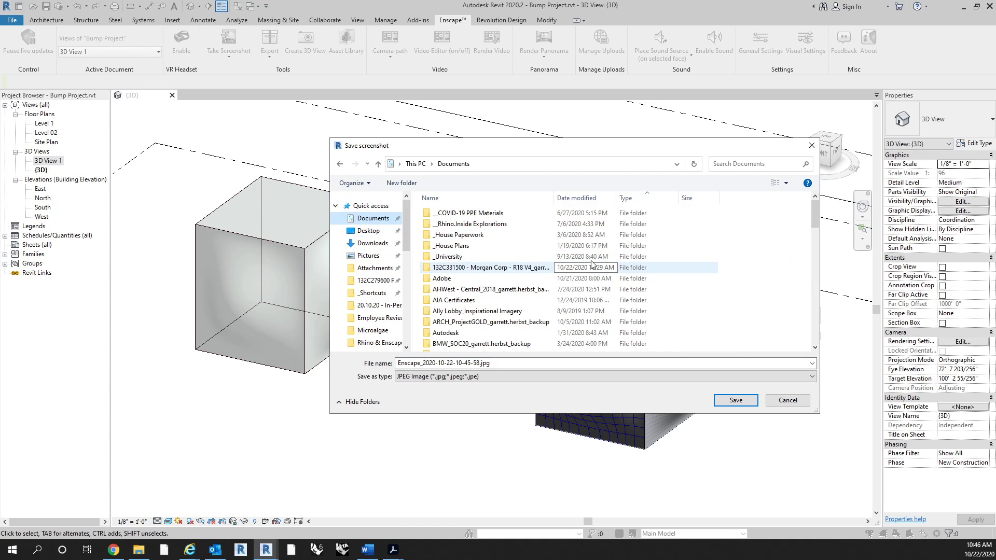
pyautogui.doubleClick(448, 257)
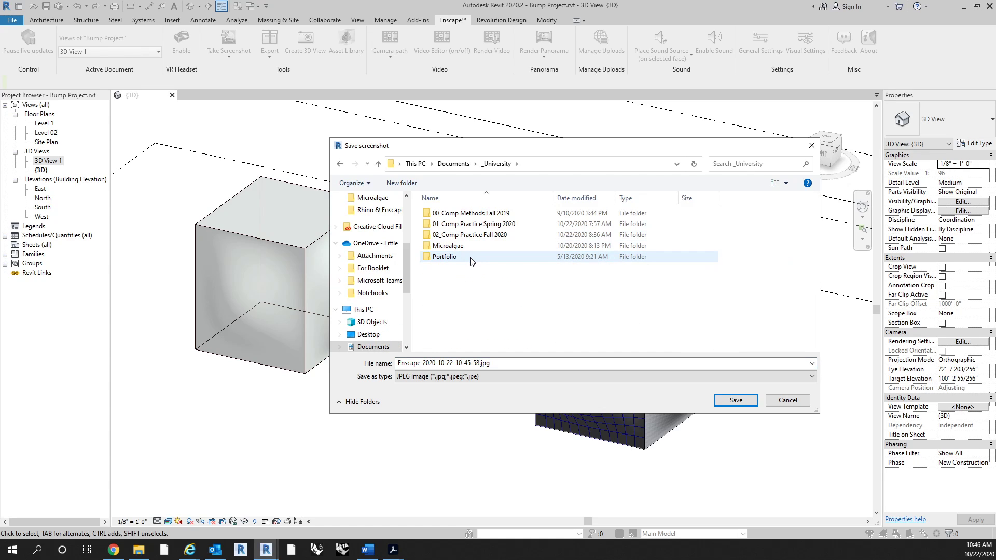
pyautogui.doubleClick(469, 234)
pyautogui.click(471, 226)
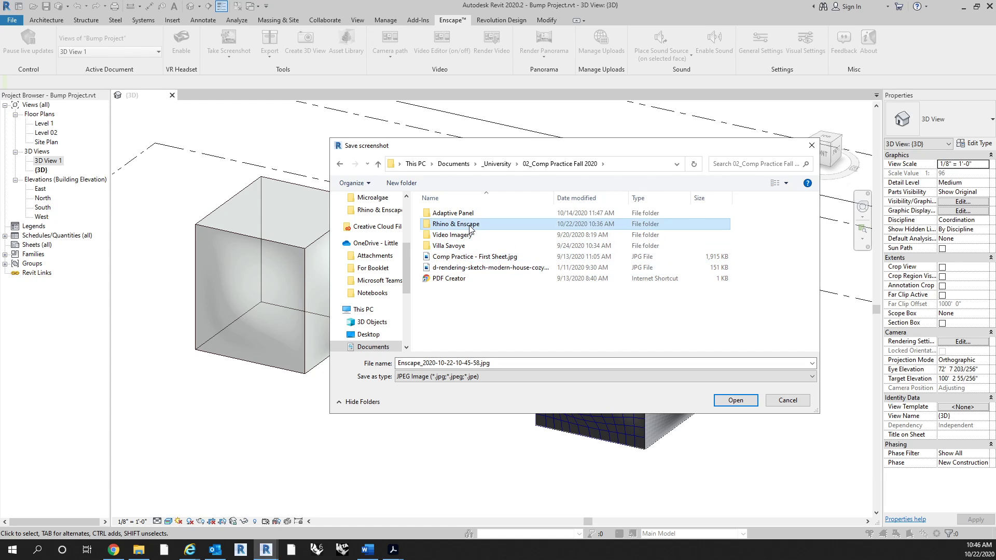
pyautogui.doubleClick(471, 228)
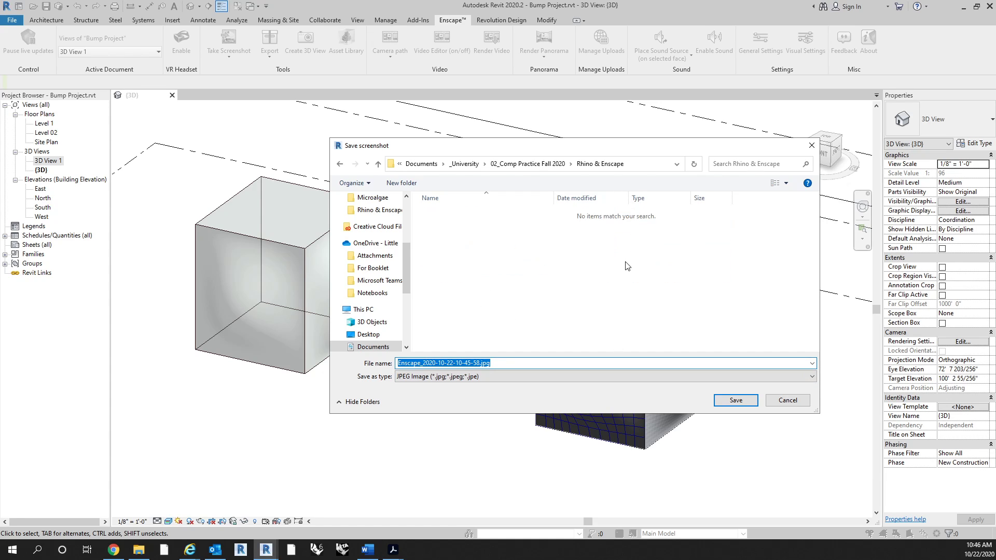
# Save the screenshot as a JPEG named Bump and minimize the Enscape window to return to Revit
pyautogui.write('B')
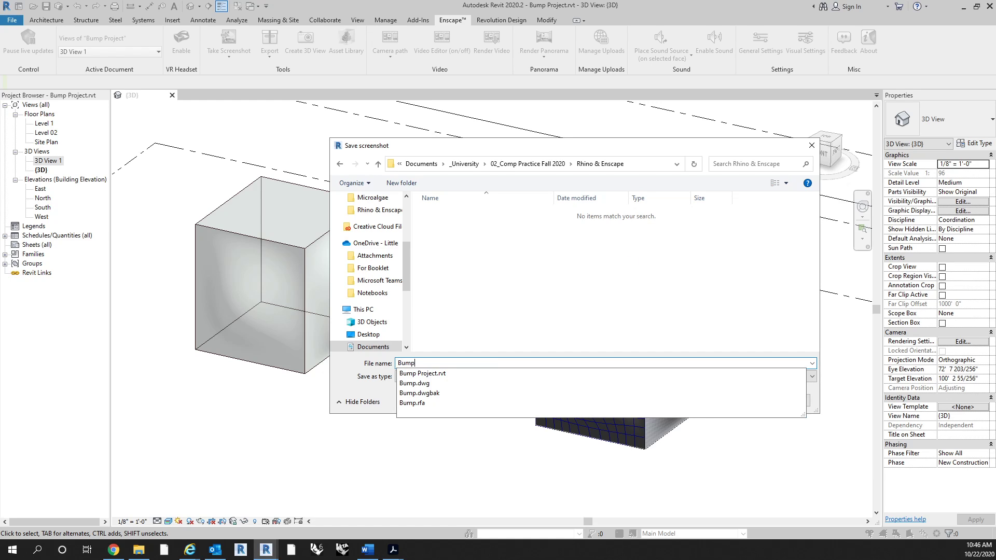
pyautogui.write('ump')
pyautogui.press('Return')
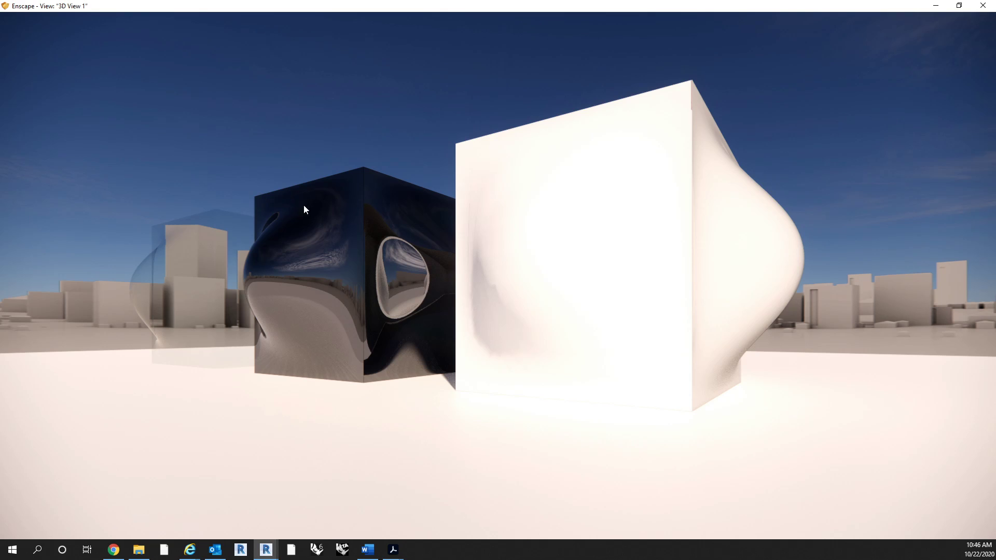
pyautogui.click(939, 9)
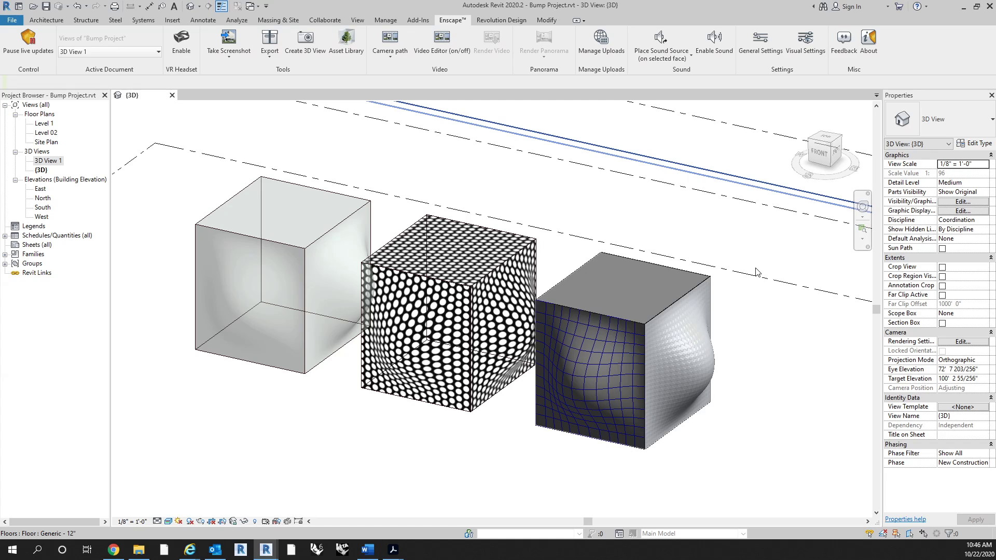
pyautogui.click(299, 51)
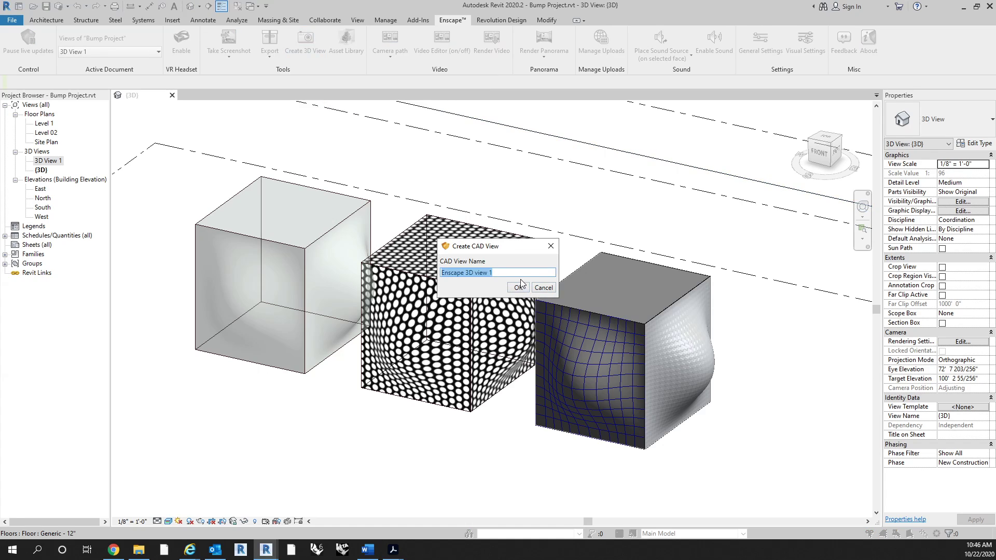
pyautogui.click(538, 289)
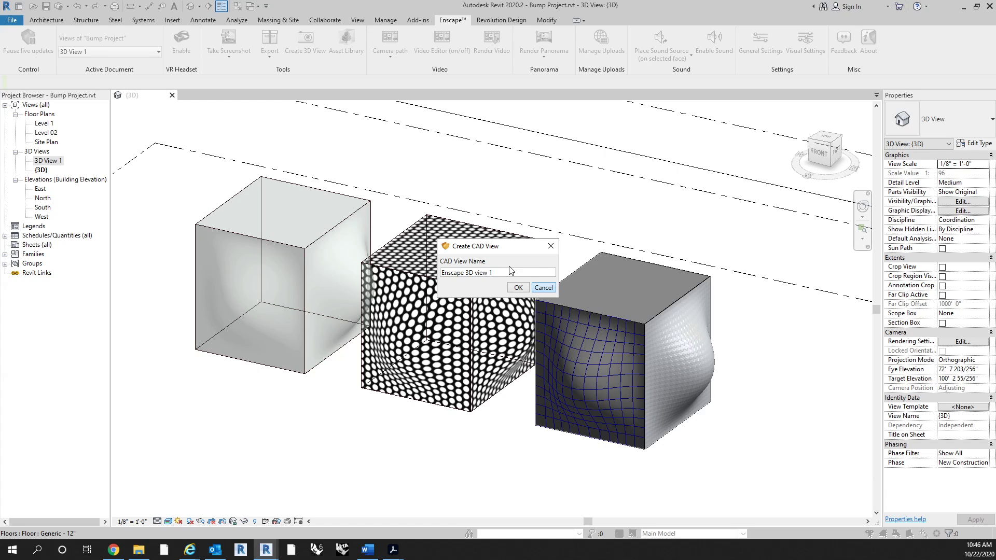
pyautogui.click(542, 288)
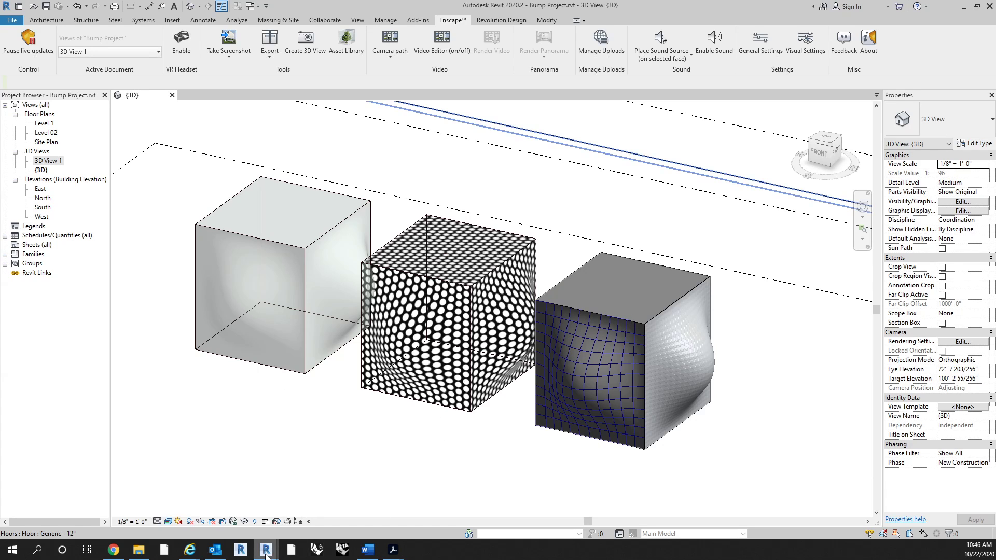
# Check the framing in the Enscape window, create a Revit 3D view named Bump from that camera, and open the Bump view
pyautogui.moveTo(265, 549)
pyautogui.click(298, 519)
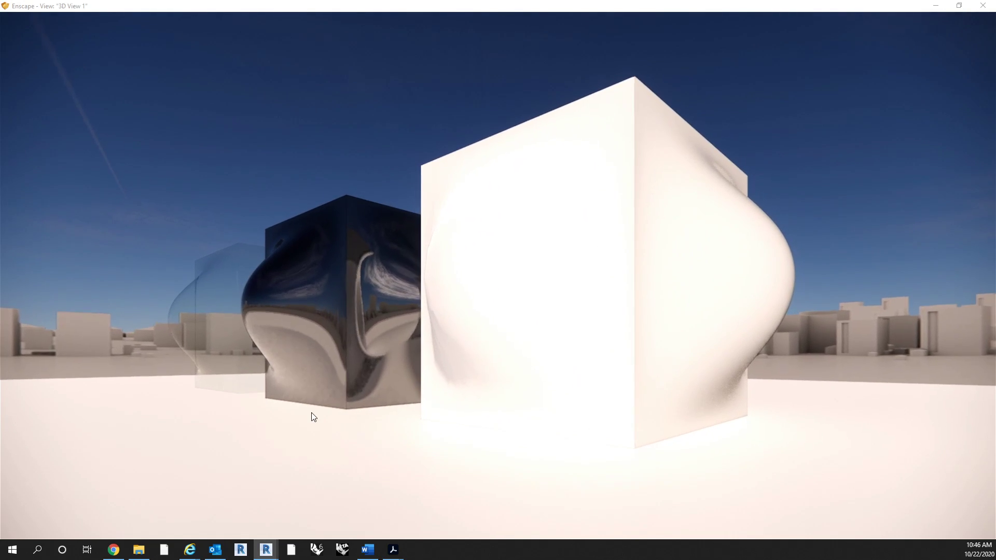
pyautogui.moveTo(265, 549)
pyautogui.click(213, 520)
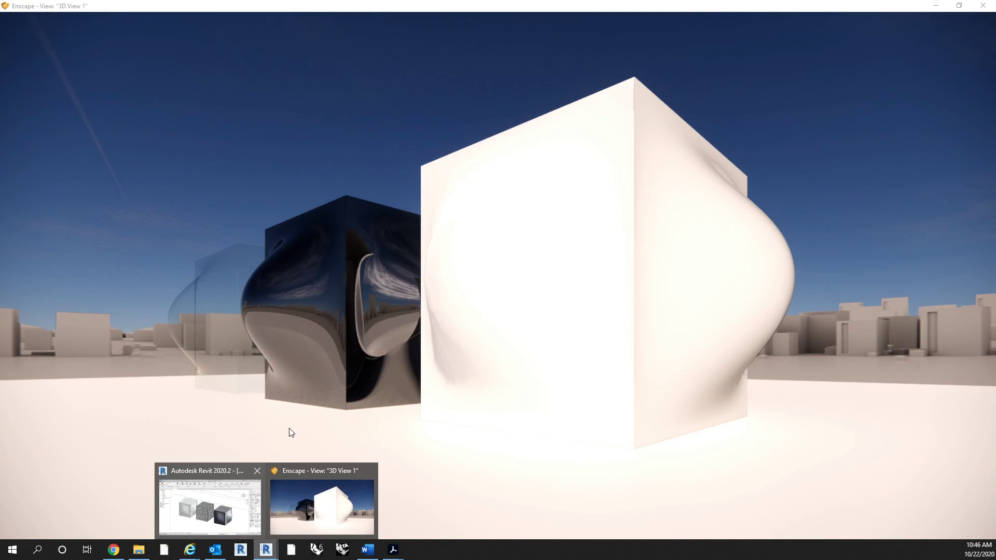
pyautogui.click(297, 41)
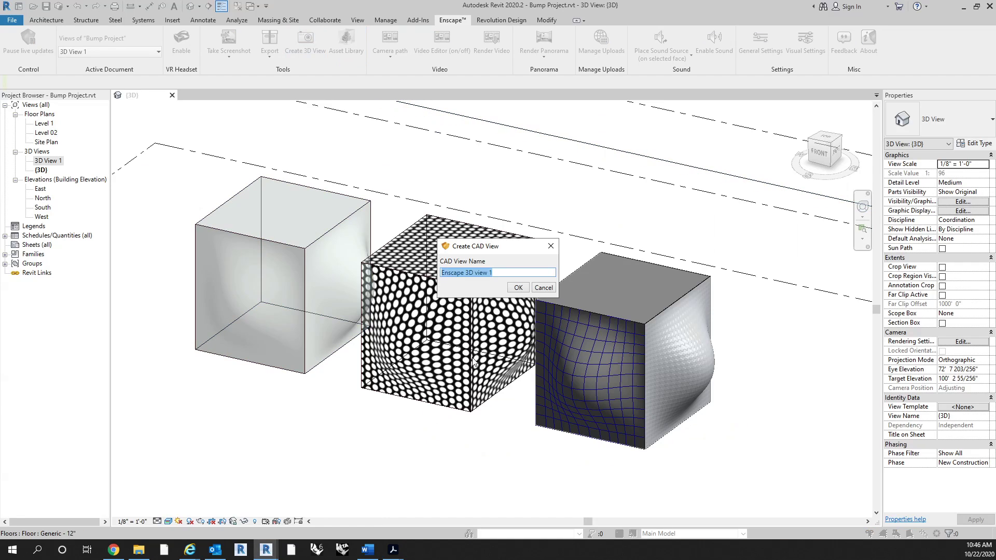
pyautogui.write('Bump')
pyautogui.press('Return')
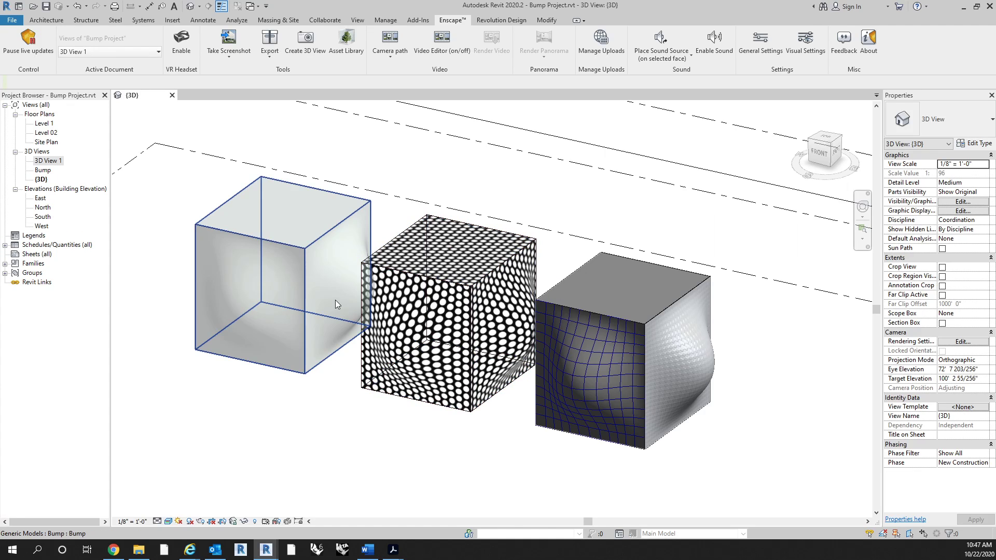
pyautogui.doubleClick(43, 171)
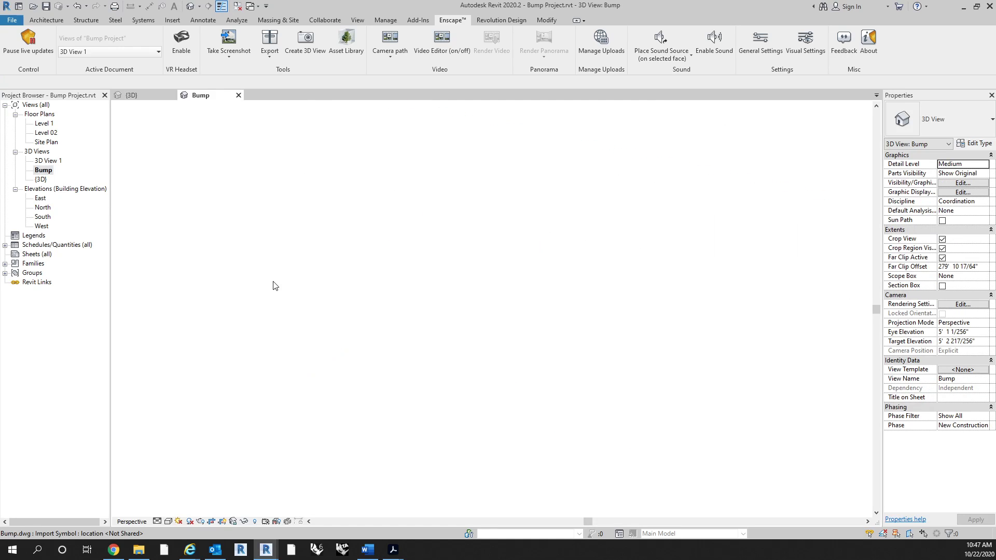
pyautogui.scroll(-2, 629, 199)
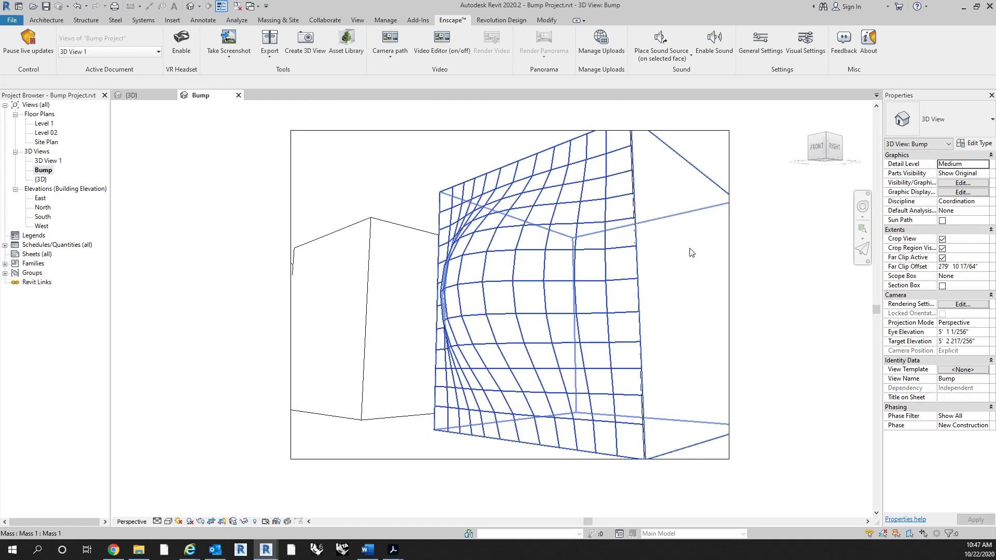
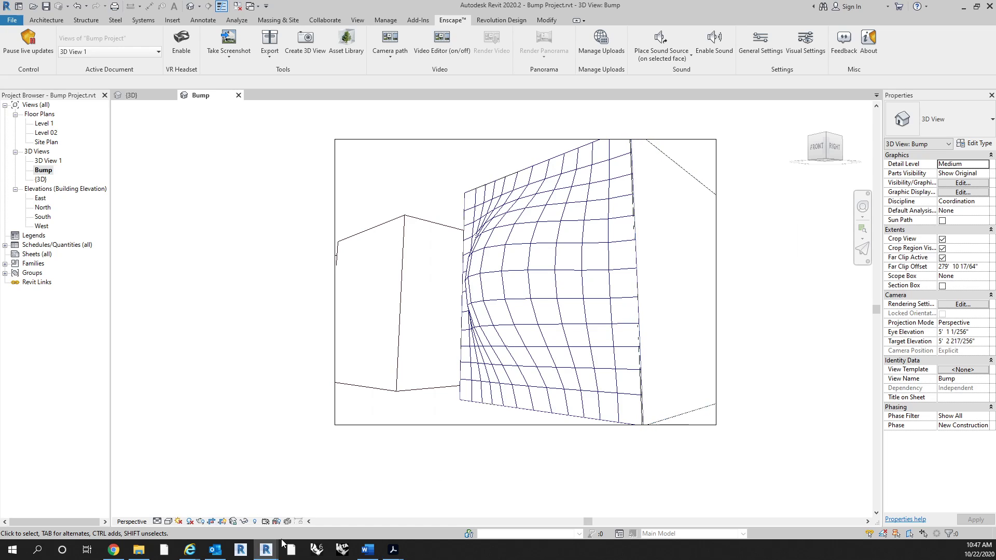
# Move the Enscape camera away from its saved position to look down on the cubes from above, and return to Revit
pyautogui.moveTo(266, 550)
pyautogui.click(309, 513)
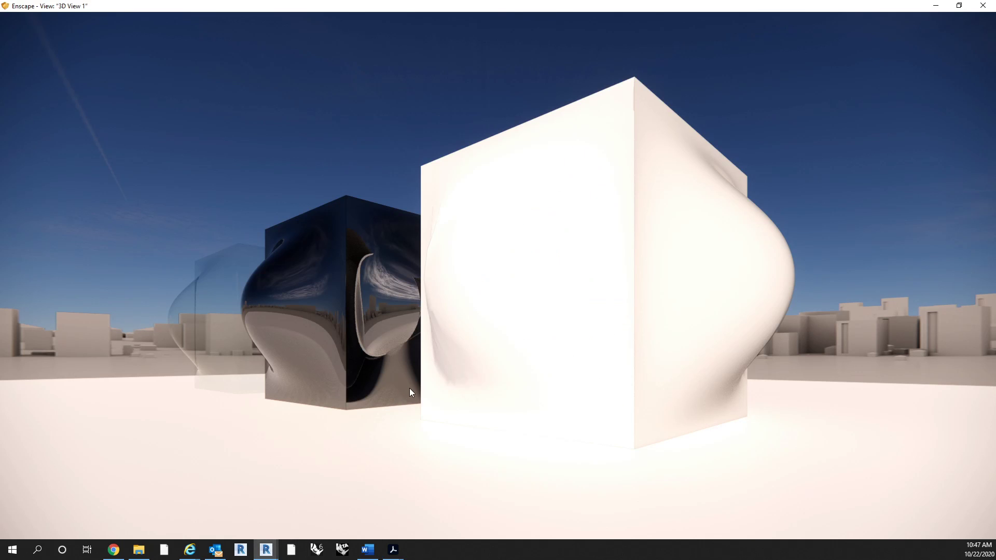
pyautogui.moveTo(409, 388); pyautogui.dragTo(649, 353)
pyautogui.press('s')
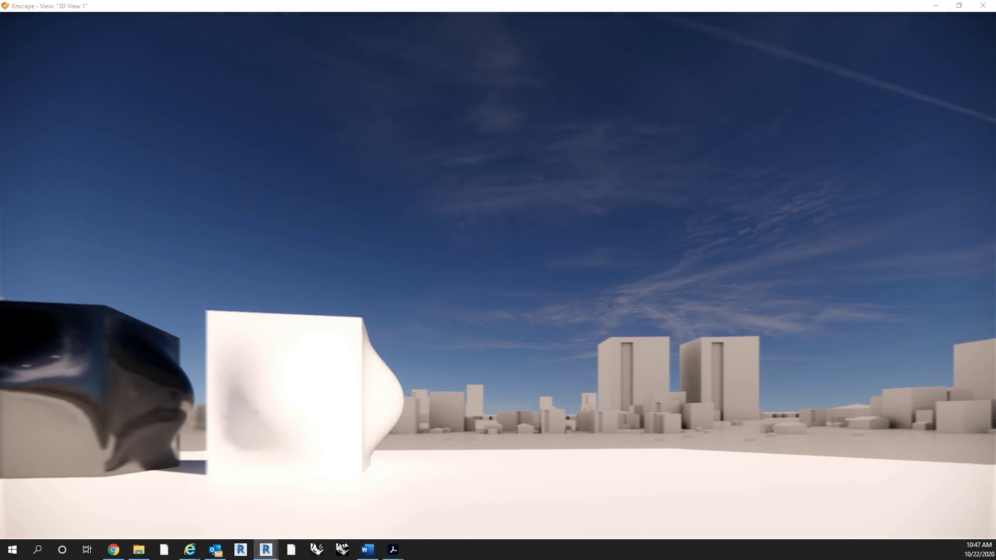
pyautogui.moveTo(498, 364); pyautogui.dragTo(286, 526)
pyautogui.press('e')
pyautogui.moveTo(266, 549)
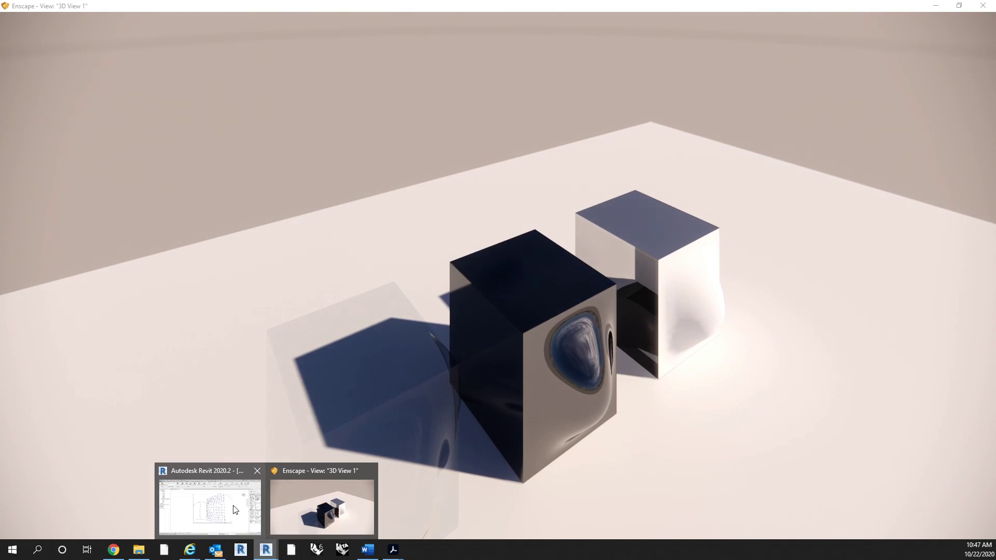
pyautogui.click(235, 507)
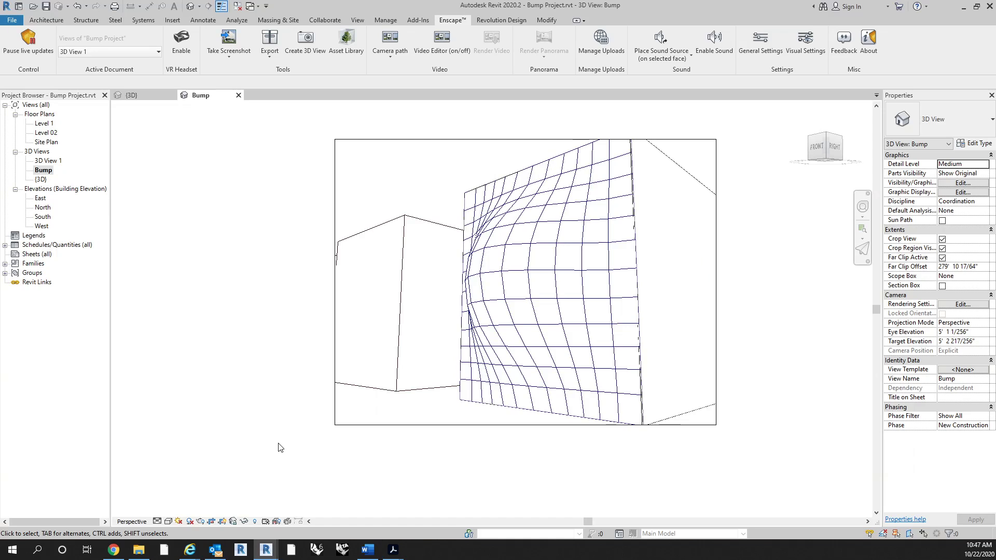
# Set Enscape's active view to Bump, check the camera position in the Enscape window, and return to Revit
pyautogui.click(139, 54)
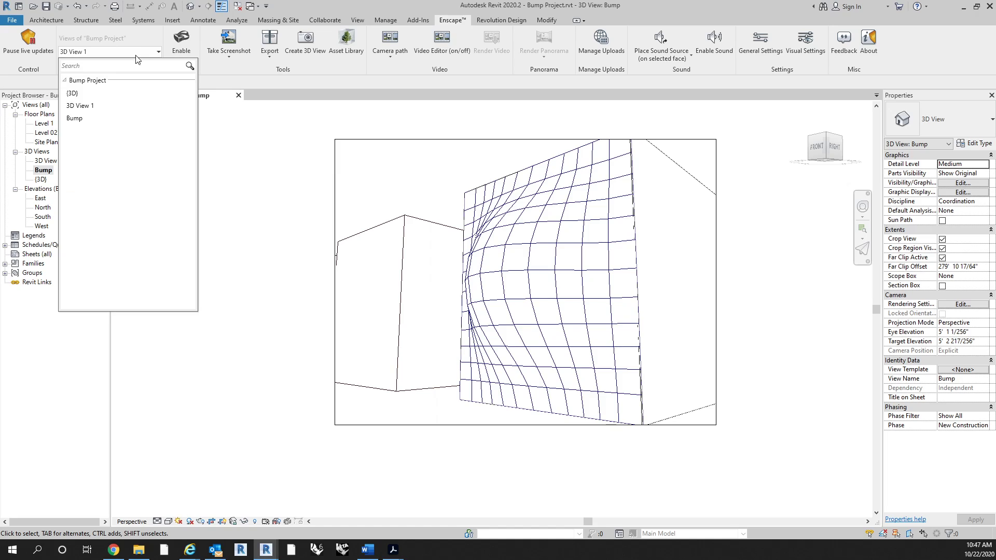
pyautogui.click(84, 120)
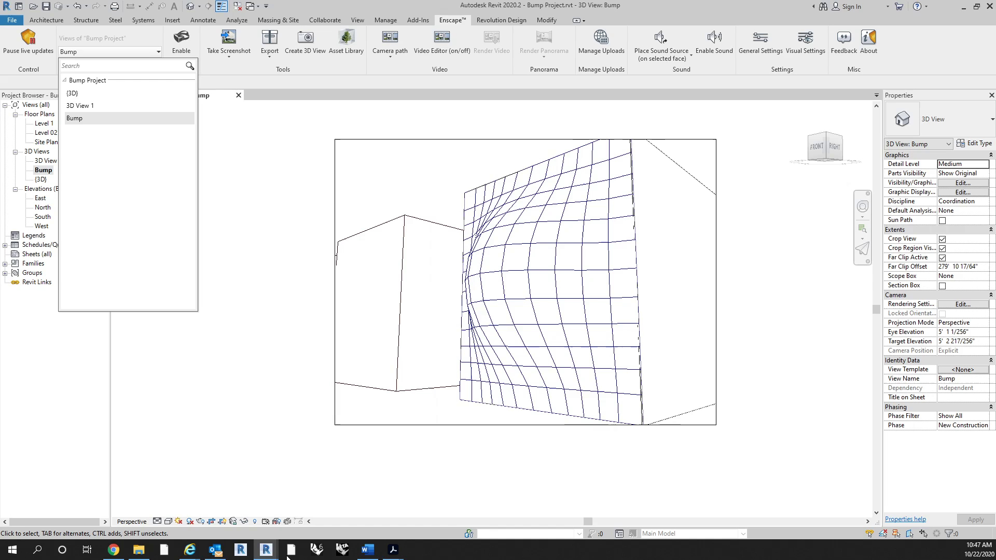
pyautogui.click(259, 554)
pyautogui.click(301, 520)
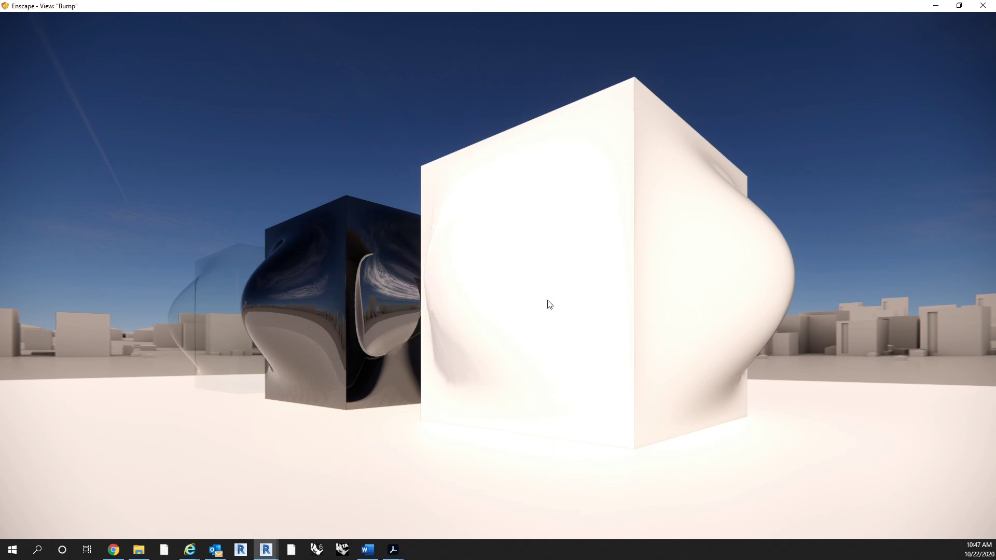
pyautogui.click(259, 554)
pyautogui.click(233, 524)
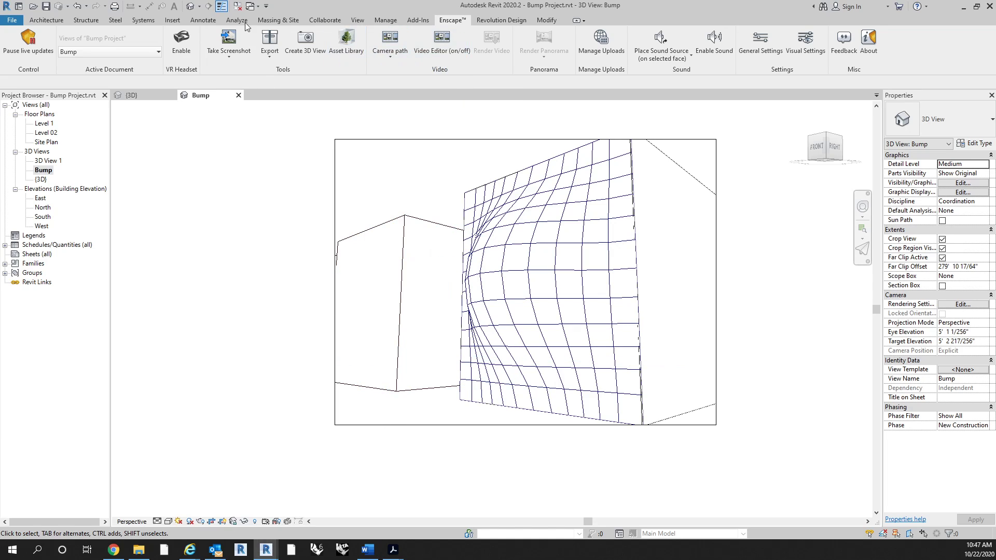
# Open the default {3D} view and place the Aimee, Standing 02 asset from the Enscape Asset Library in front of the transparent cube
pyautogui.click(192, 6)
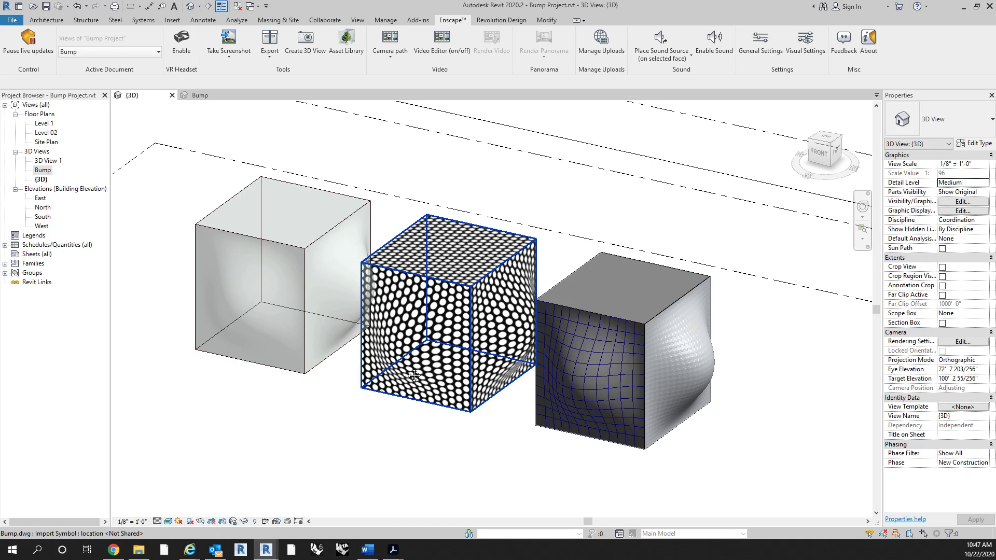
pyautogui.scroll(-5, 415, 374)
pyautogui.moveTo(445, 372); pyautogui.dragTo(439, 430, button='middle')
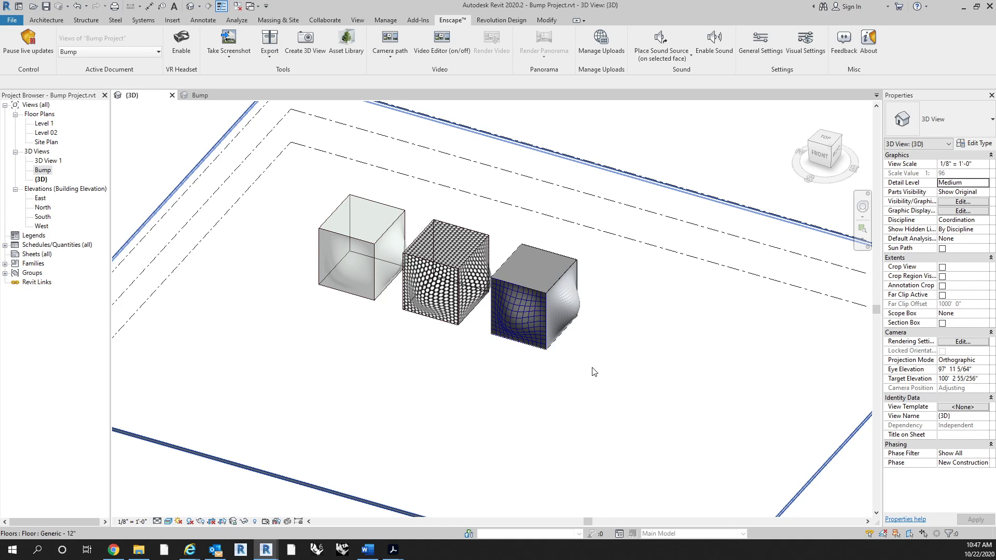
pyautogui.moveTo(594, 372); pyautogui.dragTo(514, 349, button='middle')
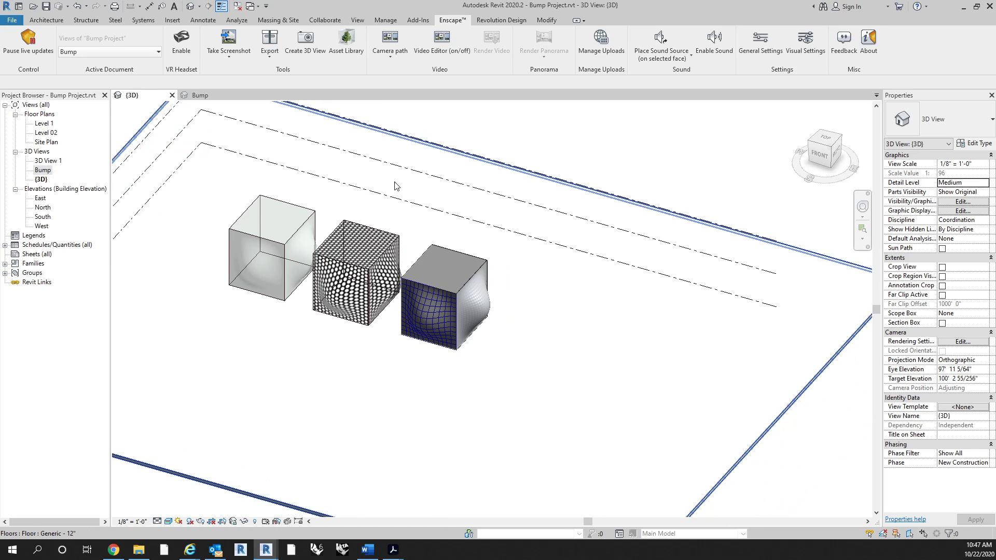
pyautogui.click(347, 41)
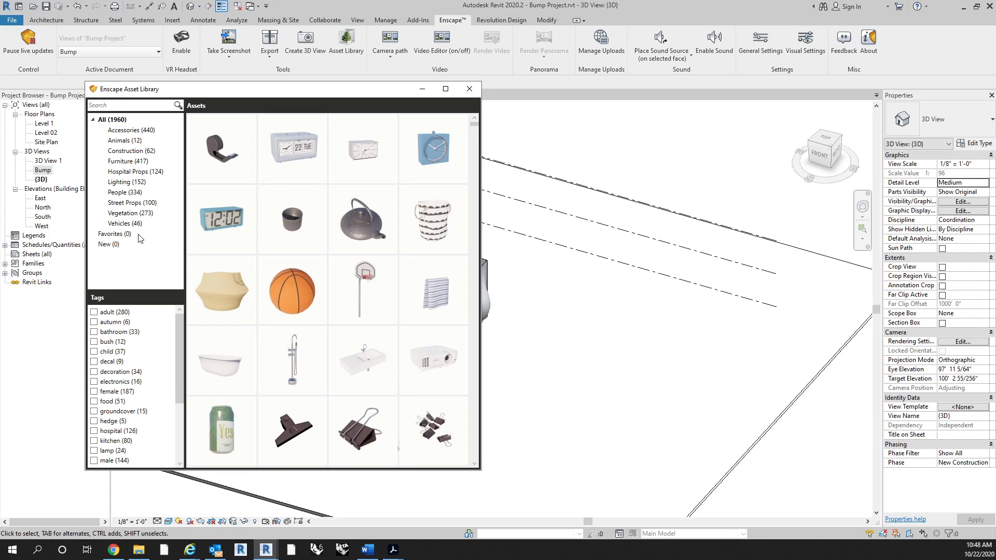
pyautogui.click(133, 195)
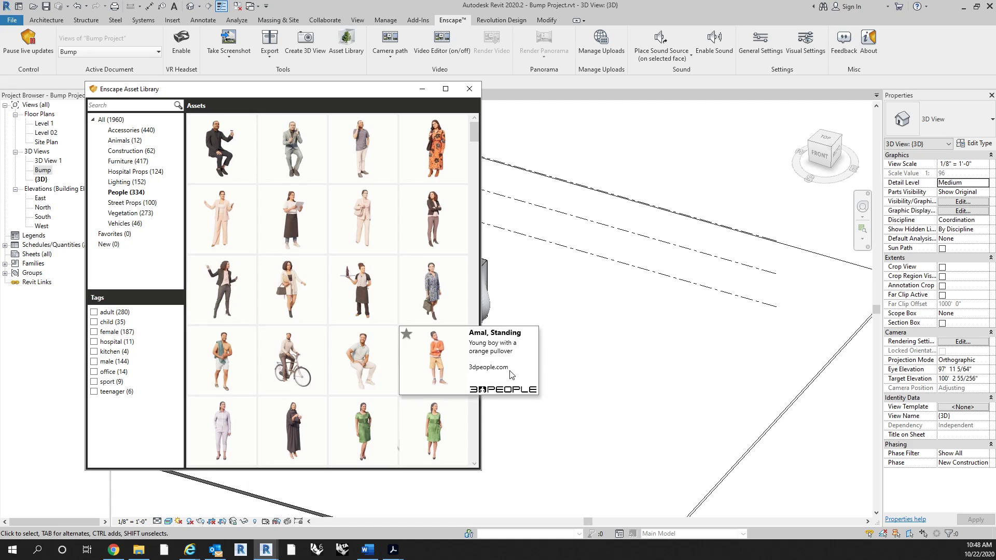
pyautogui.moveTo(361, 374)
pyautogui.click(269, 318)
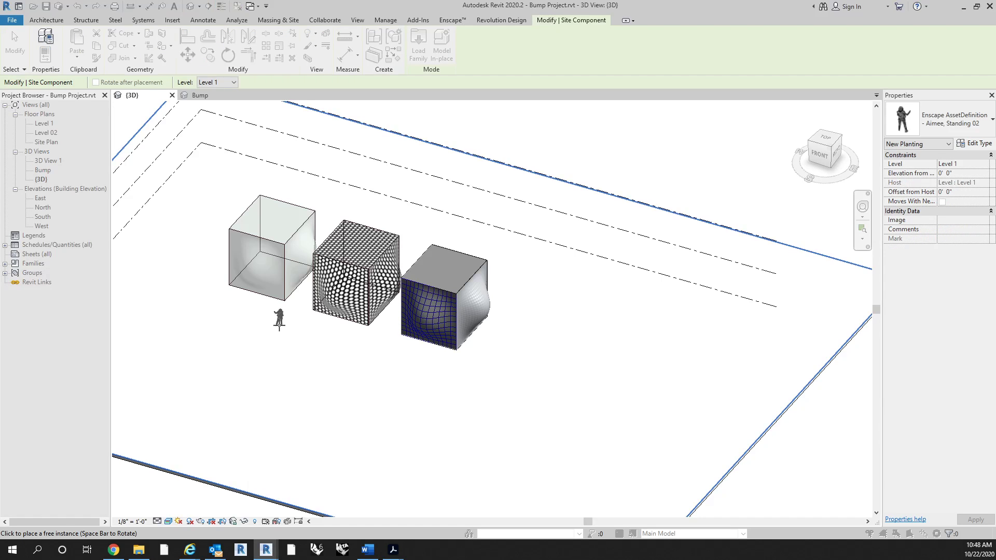
pyautogui.click(278, 325)
pyautogui.press('Escape')
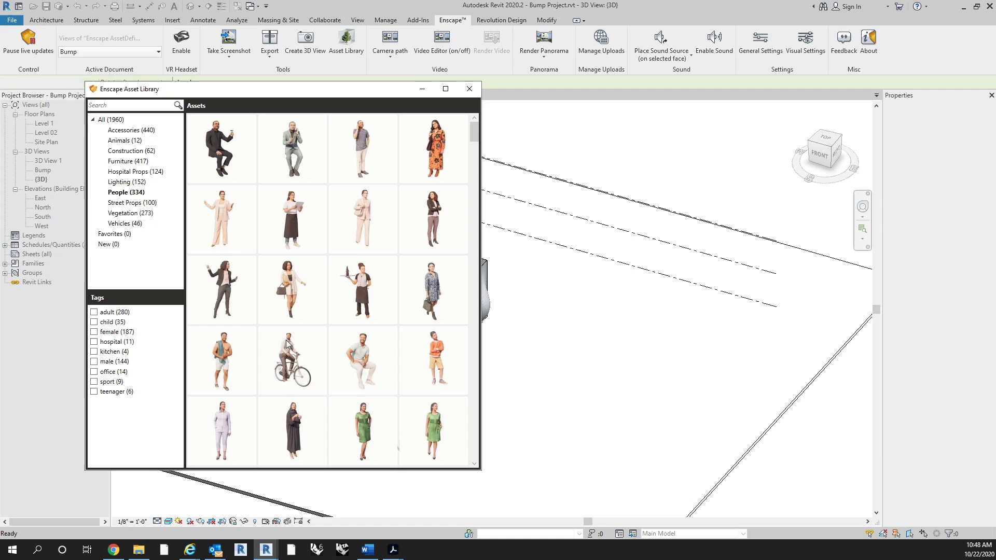
pyautogui.press('Escape')
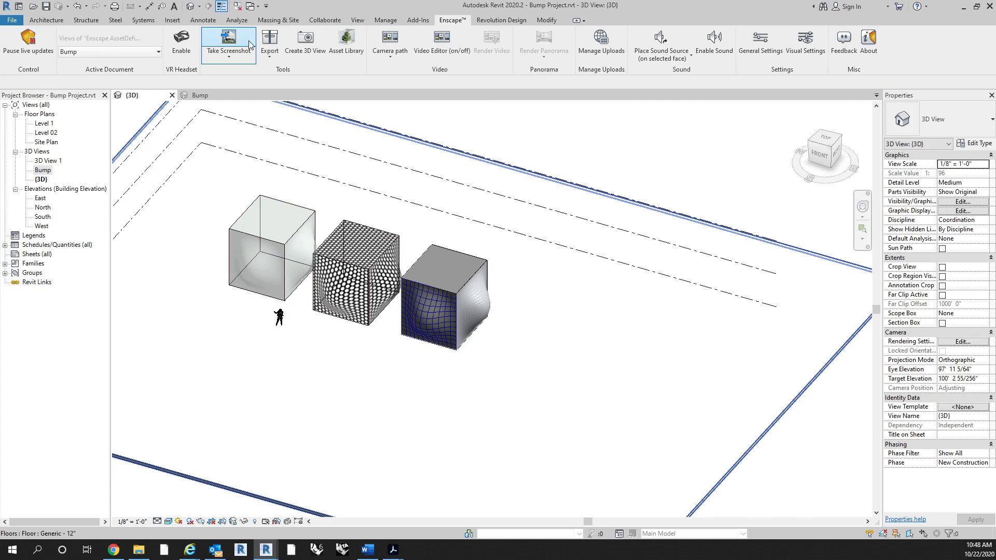
# Place the Allen on Bicycle asset from the People category of the Enscape Asset Library in front of the dotted middle cube
pyautogui.click(346, 43)
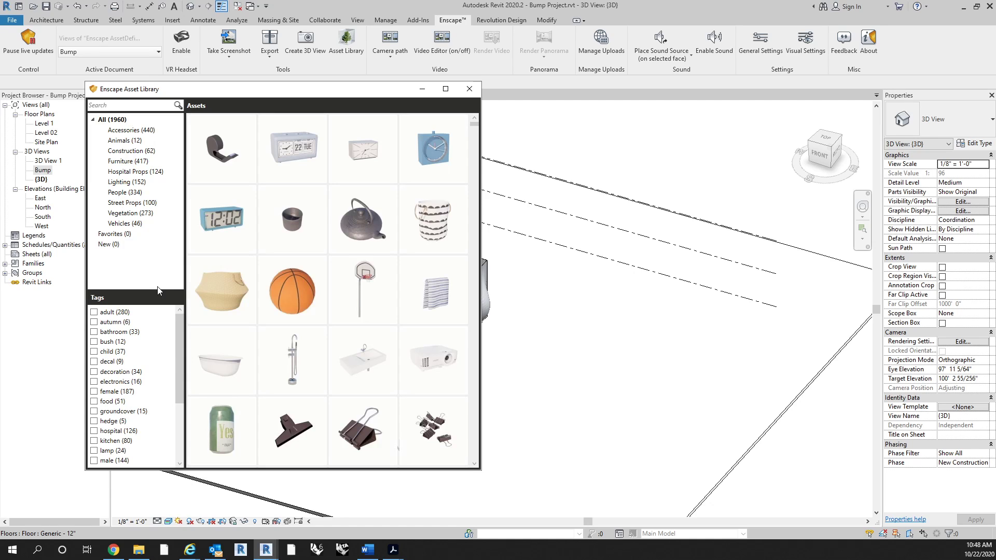
pyautogui.click(124, 194)
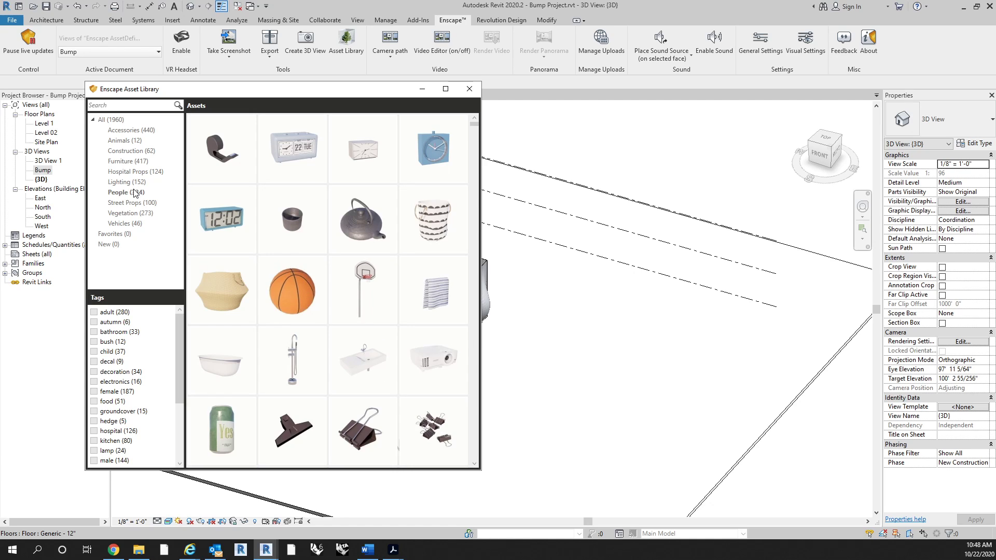
pyautogui.scroll(-2, 395, 332)
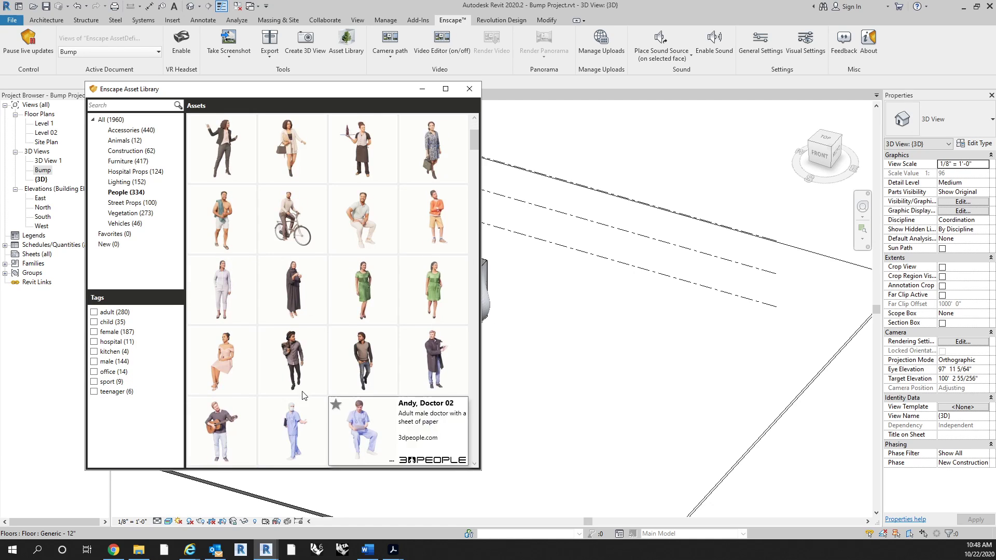
pyautogui.scroll(1, 305, 332)
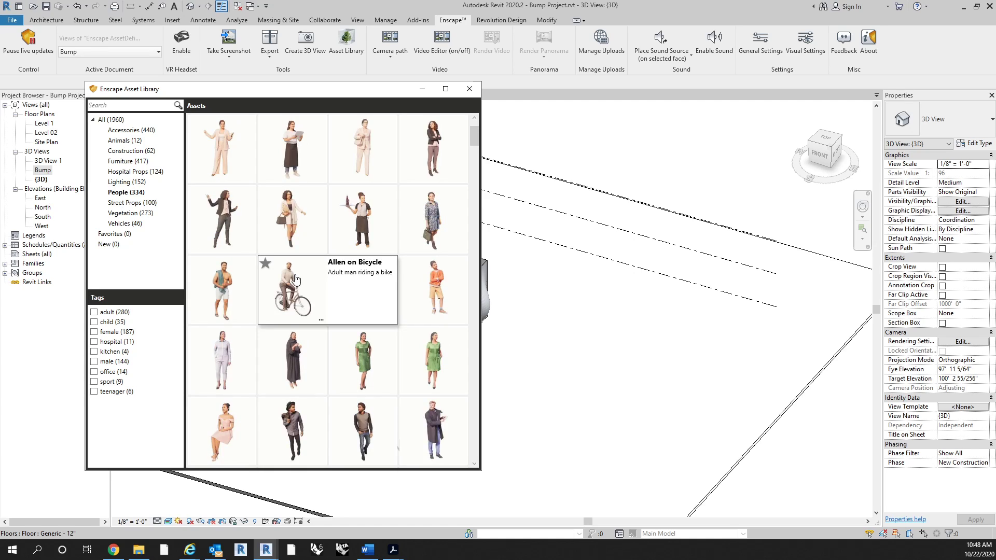
pyautogui.click(295, 280)
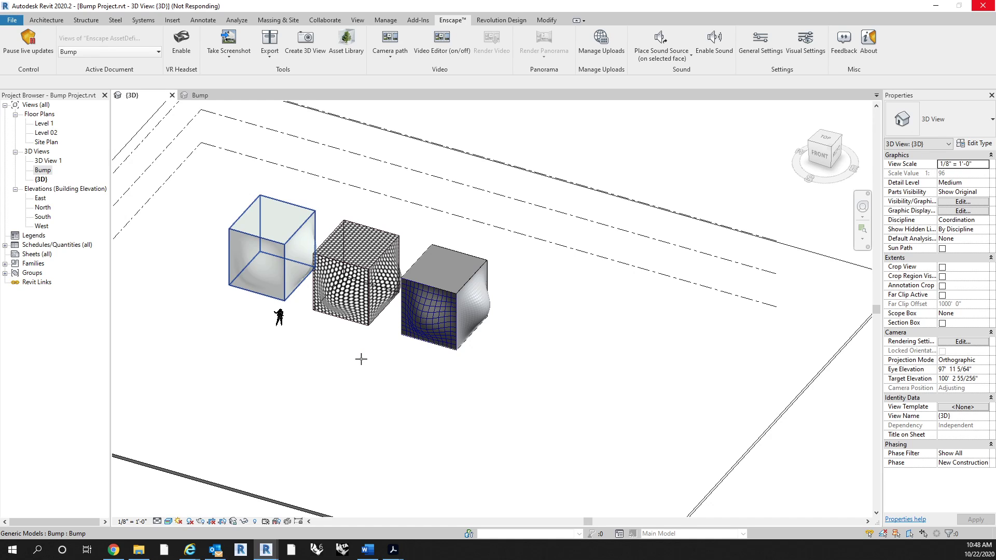
pyautogui.scroll(3, 363, 358)
pyautogui.click(363, 359)
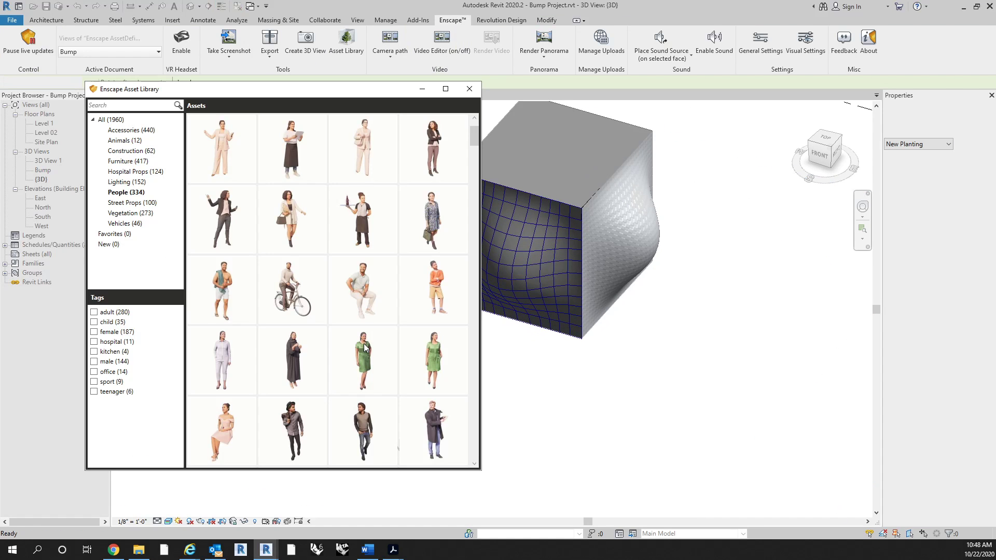
pyautogui.click(365, 348)
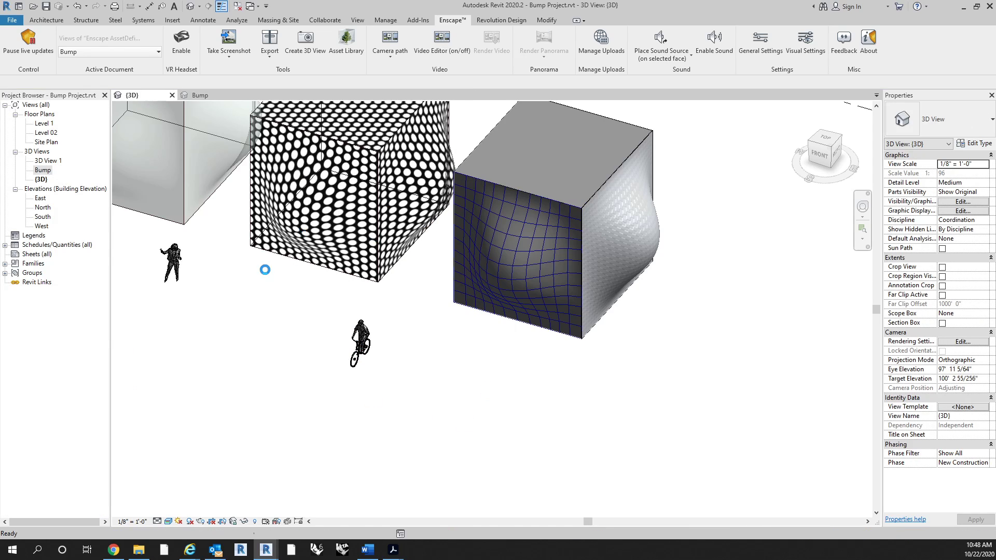
# Switch to the Enscape window and move toward the cubes to examine the placed cyclist and standing woman up close
pyautogui.moveTo(270, 549)
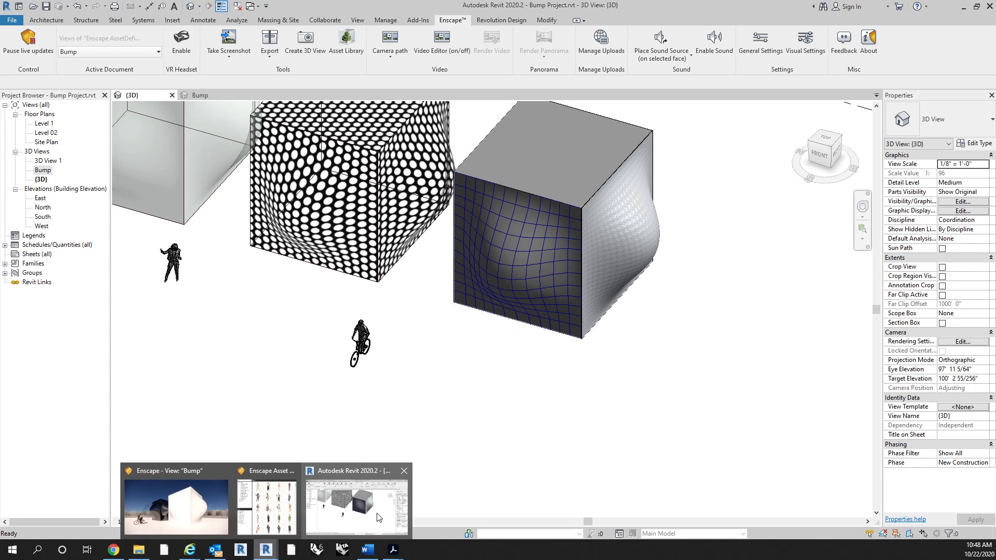
pyautogui.click(179, 505)
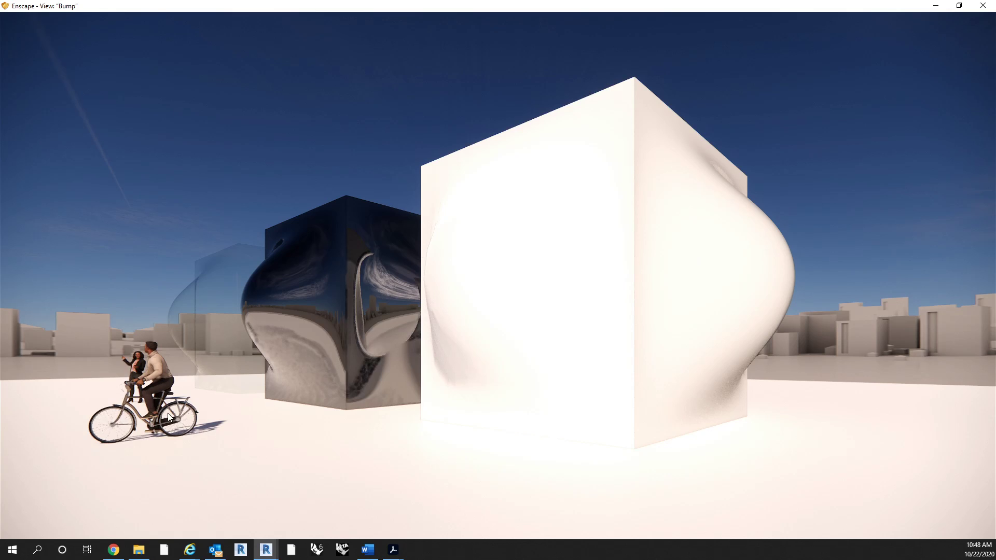
pyautogui.moveTo(167, 417); pyautogui.dragTo(180, 402)
pyautogui.press('w')
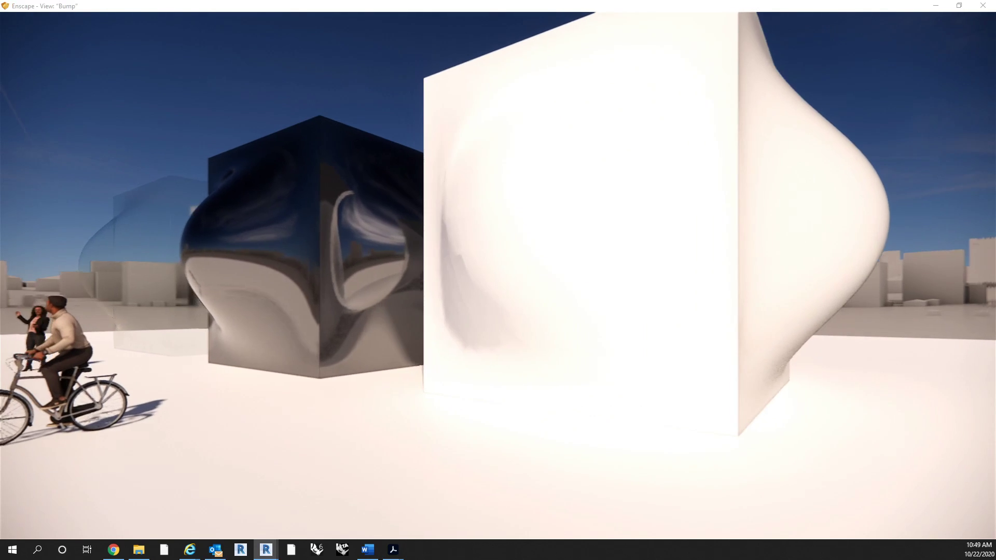
pyautogui.press('w')
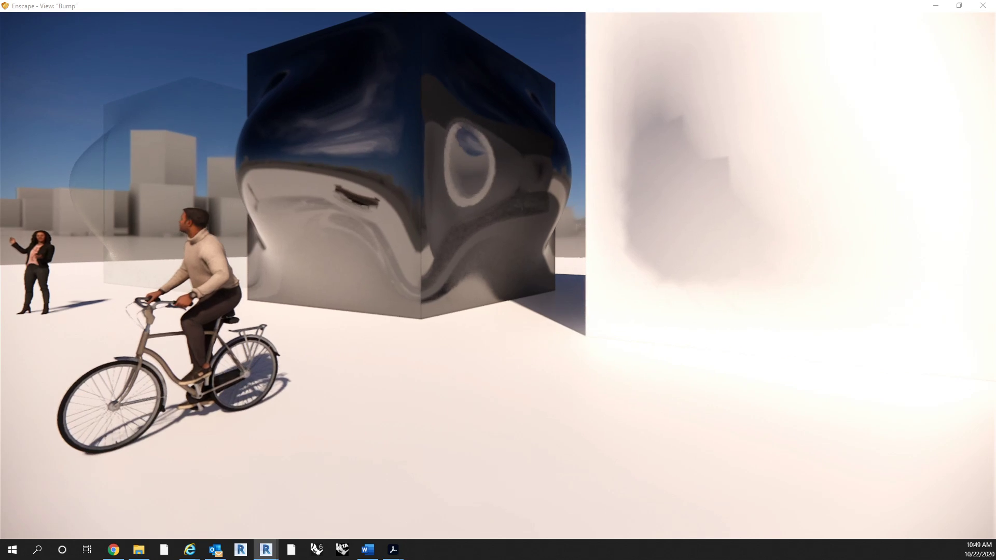
pyautogui.press('a')
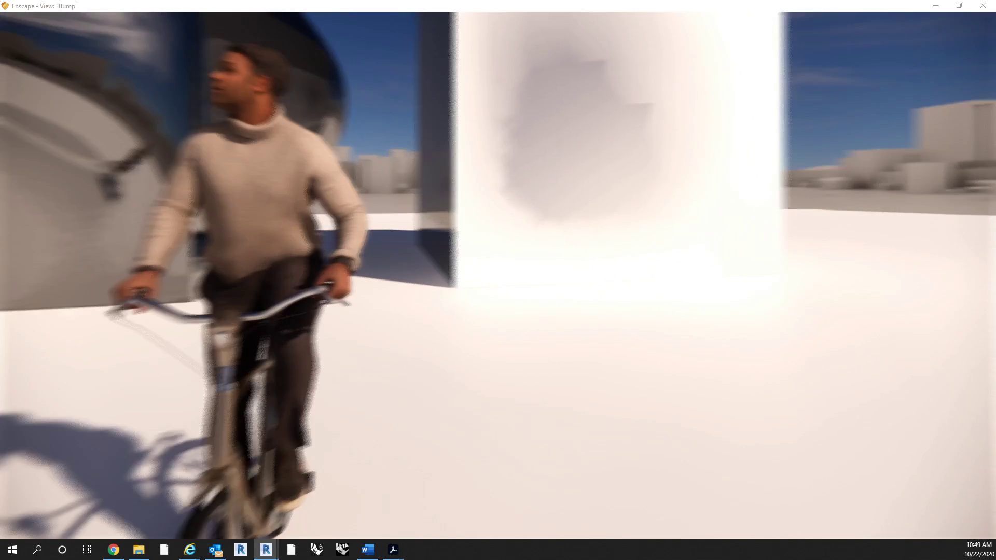
# Circle the cyclist and back away above the ground to examine both people beside the three cubes in the rendering
pyautogui.press('a')
pyautogui.moveTo(576, 487); pyautogui.dragTo(733, 394)
pyautogui.press('s')
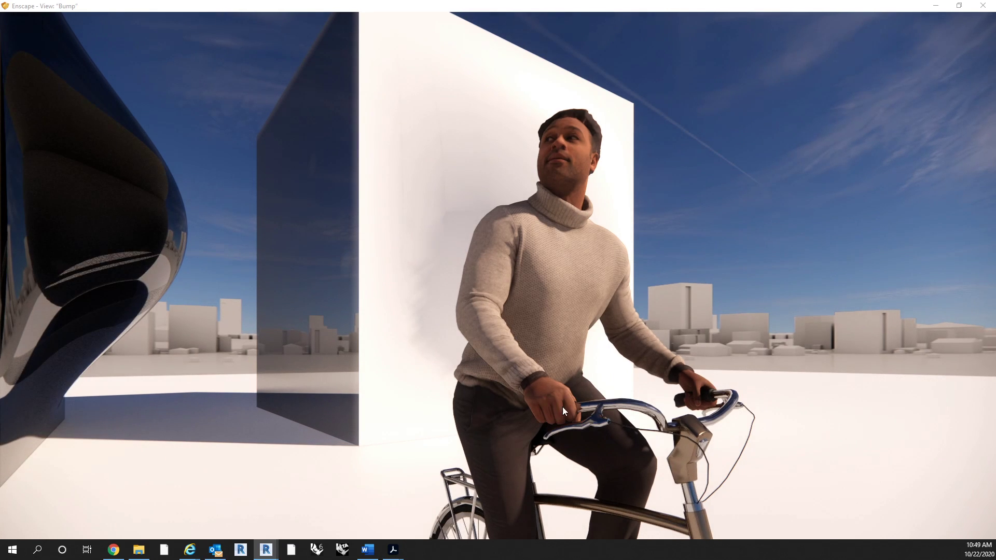
pyautogui.press('d')
pyautogui.moveTo(585, 394); pyautogui.dragTo(223, 391)
pyautogui.press('d')
pyautogui.press('s')
pyautogui.press('s')
pyautogui.press('d')
pyautogui.press('e')
pyautogui.press('d')
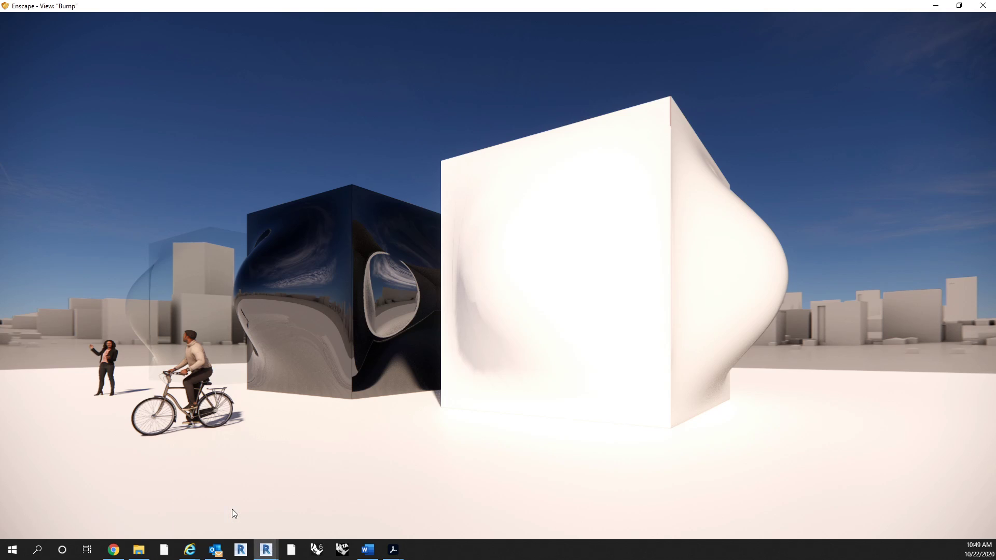
# Return to Revit and move the cyclist between the dotted and gridded cubes and the standing woman beside the gridded cube's bulging side
pyautogui.moveTo(268, 550)
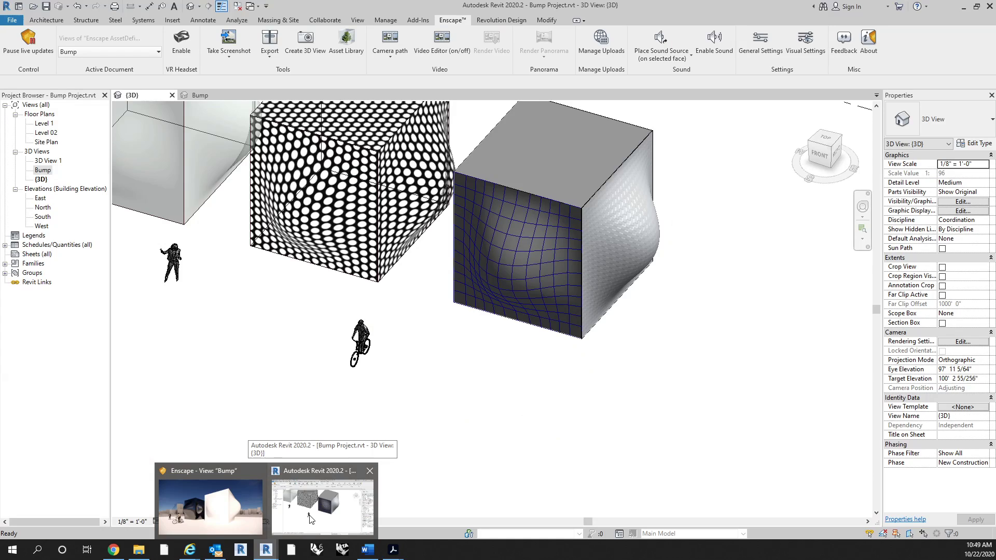
pyautogui.click(310, 519)
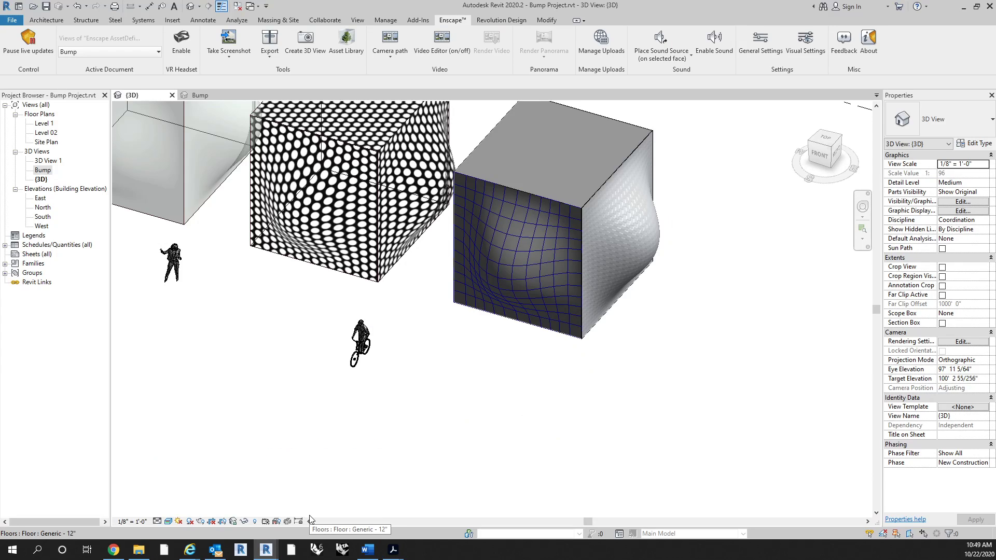
pyautogui.scroll(-2, 590, 376)
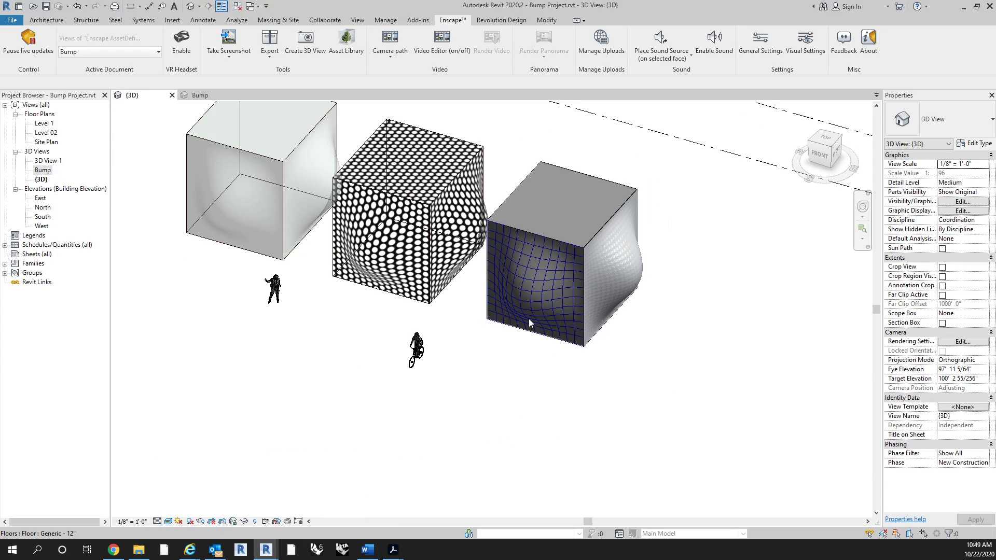
pyautogui.click(419, 349)
pyautogui.moveTo(418, 349); pyautogui.dragTo(464, 289)
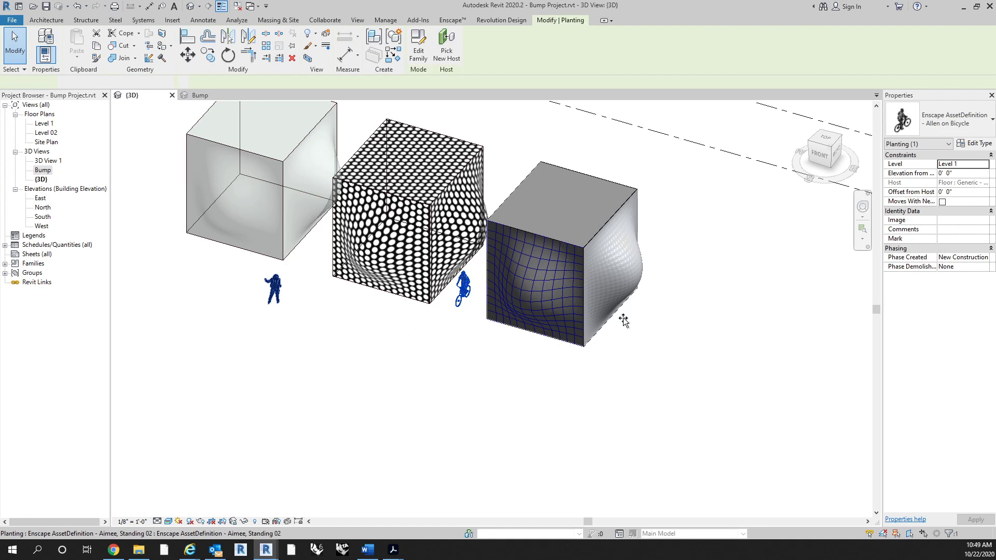
pyautogui.moveTo(624, 321); pyautogui.dragTo(656, 326)
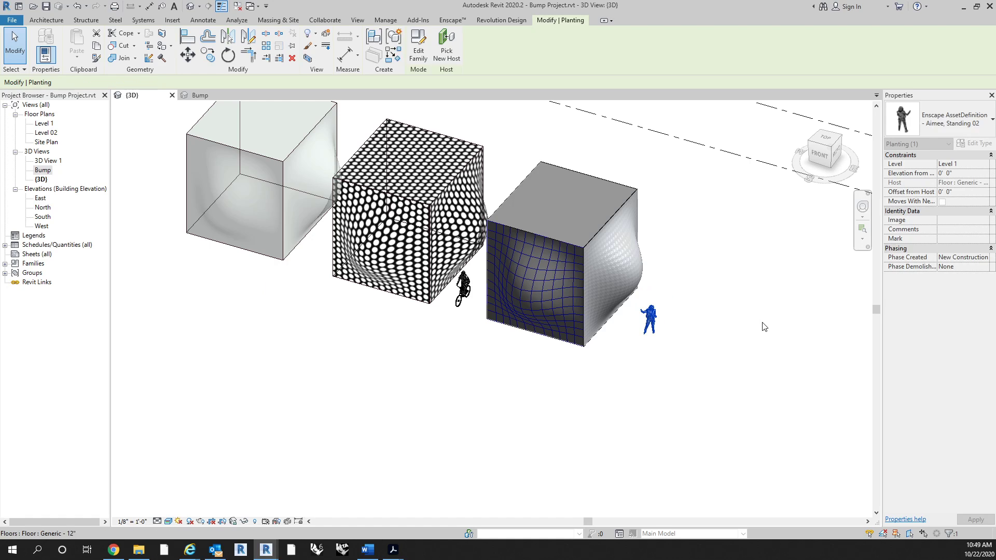
pyautogui.click(761, 327)
pyautogui.press('Escape')
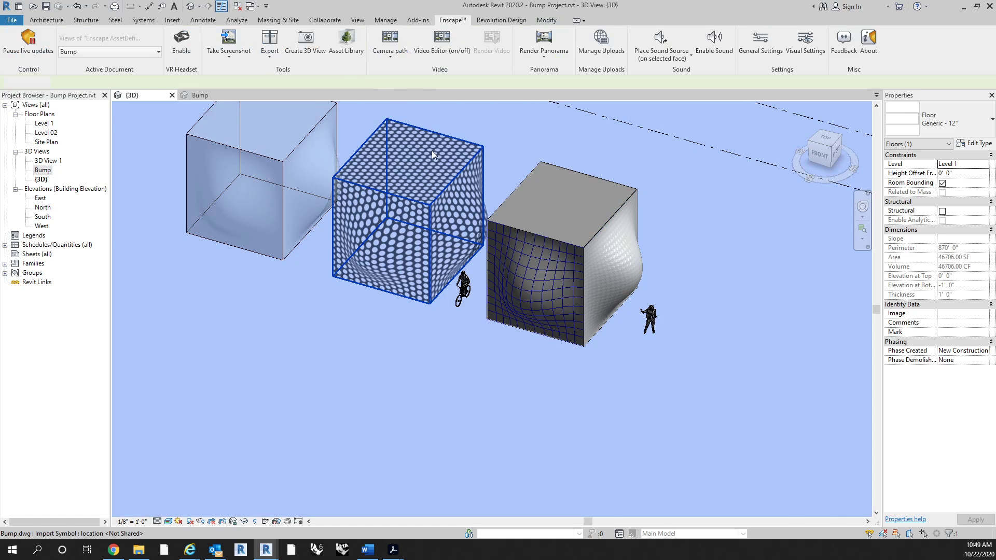
# Turn on the Enscape Video Editor and switch to the Enscape window to work in it
pyautogui.click(390, 49)
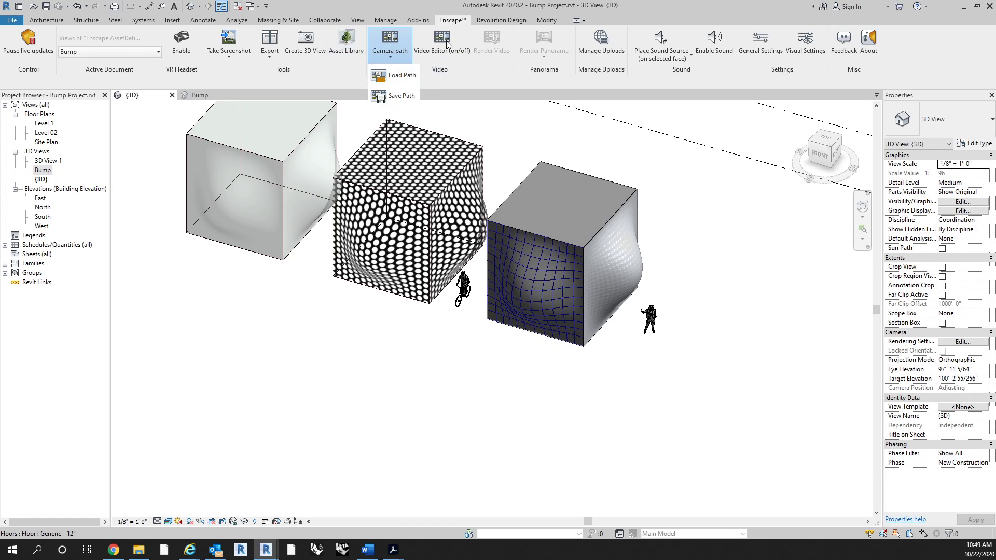
pyautogui.click(452, 53)
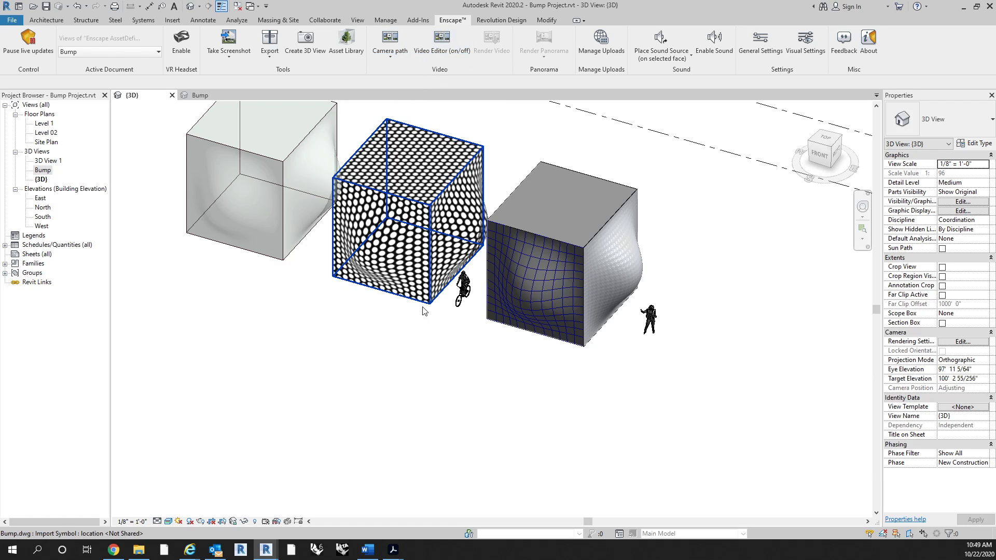
pyautogui.moveTo(272, 556)
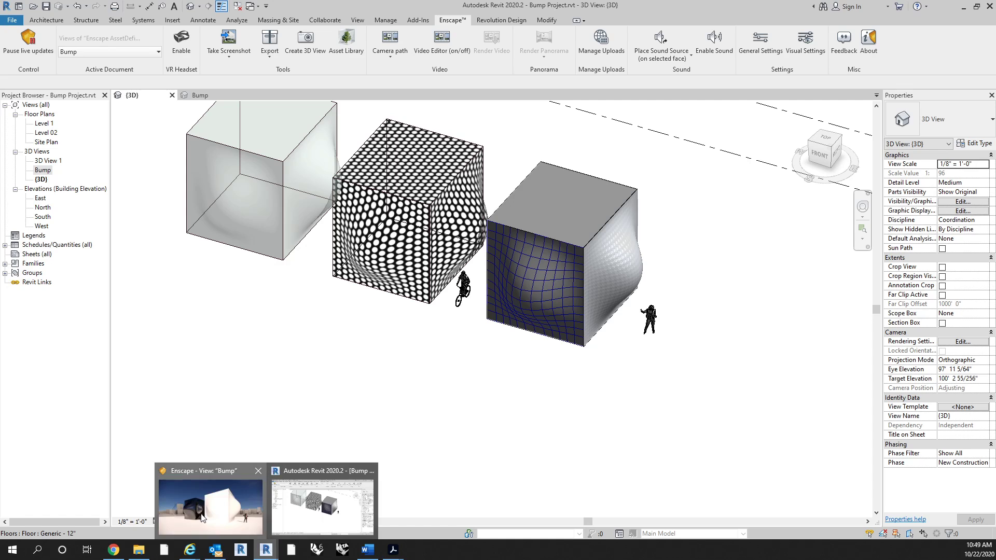
pyautogui.click(207, 499)
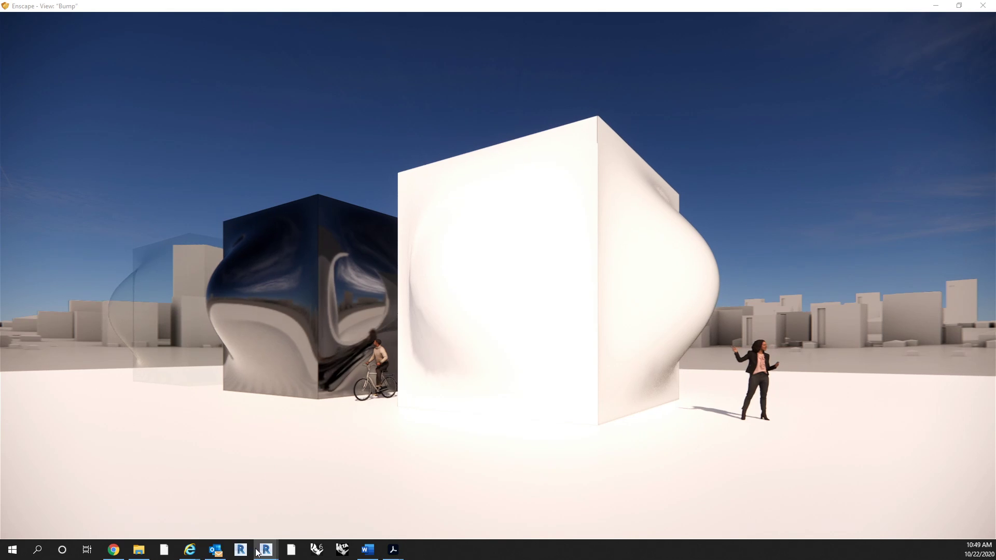
pyautogui.moveTo(259, 552)
pyautogui.click(293, 497)
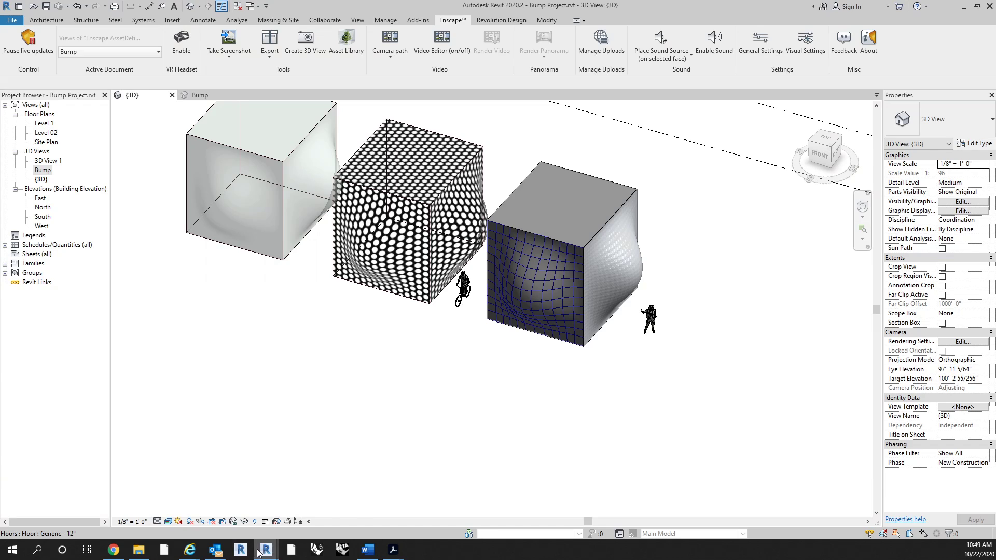
pyautogui.moveTo(259, 552)
pyautogui.click(213, 519)
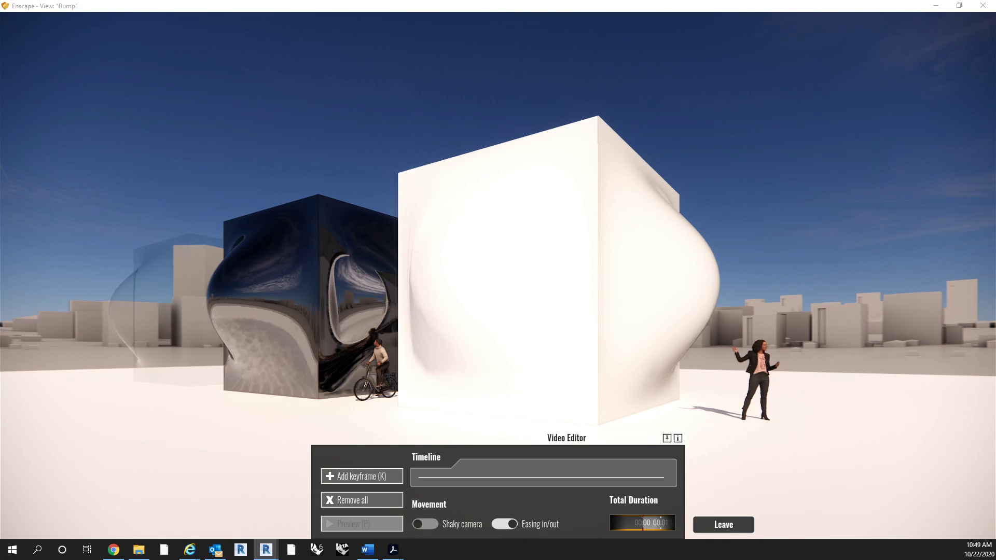
# Frame the white cube's side face with the standing woman in front and add the first video keyframe
pyautogui.moveTo(621, 378); pyautogui.dragTo(295, 428)
pyautogui.press('d')
pyautogui.press('d')
pyautogui.press('d')
pyautogui.press('d')
pyautogui.moveTo(382, 448); pyautogui.dragTo(294, 460)
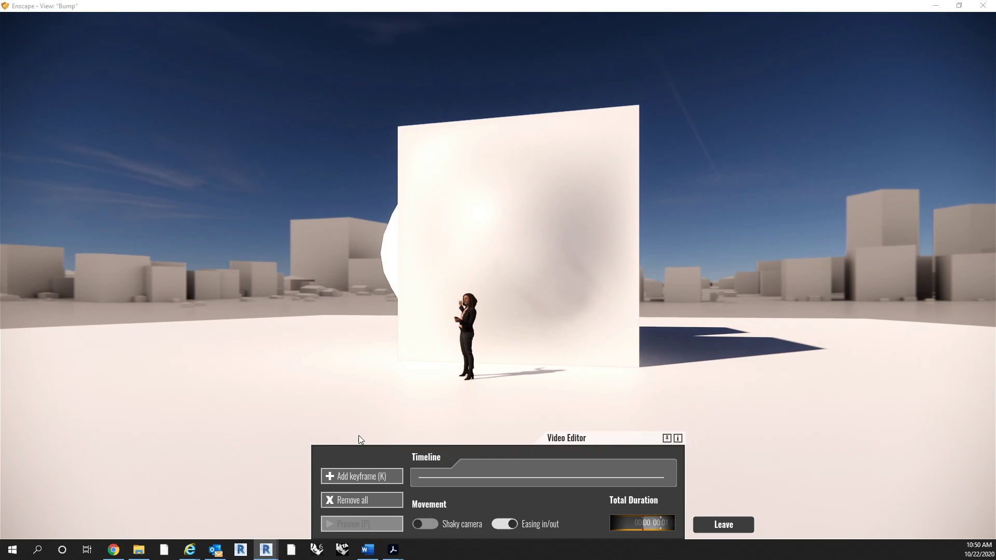
pyautogui.press('d')
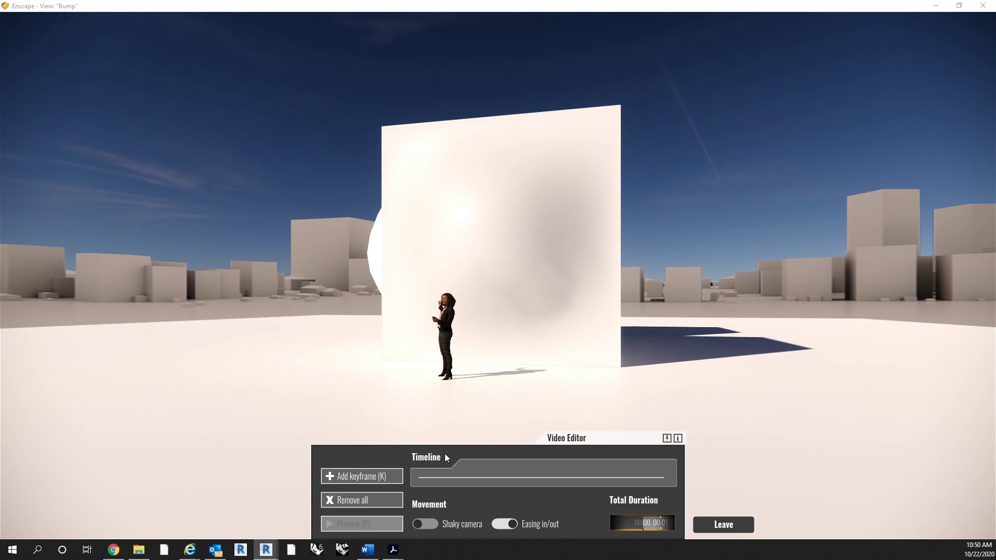
pyautogui.click(347, 477)
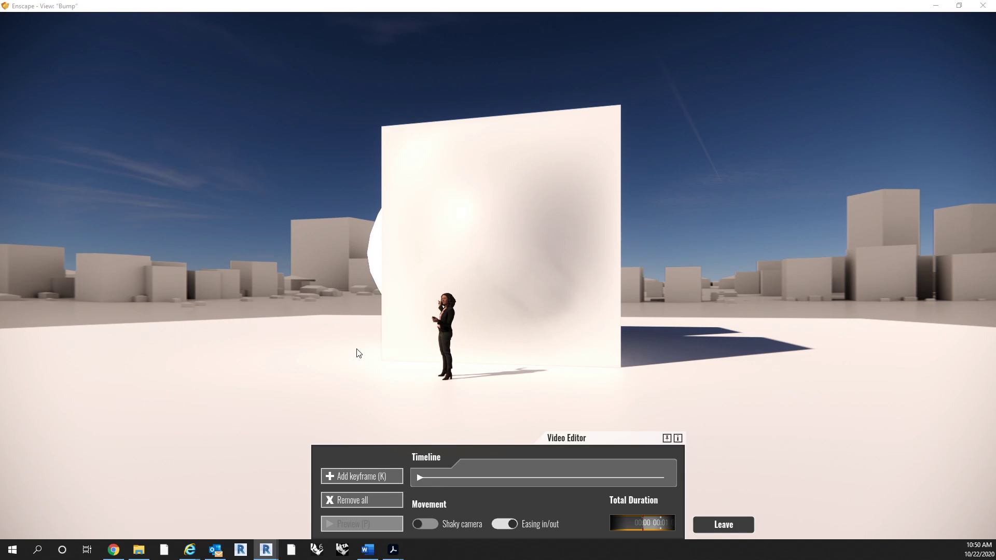
# Circle to a corner view of the white cube with the reflective cube behind it and add the second keyframe
pyautogui.press('a')
pyautogui.press('w')
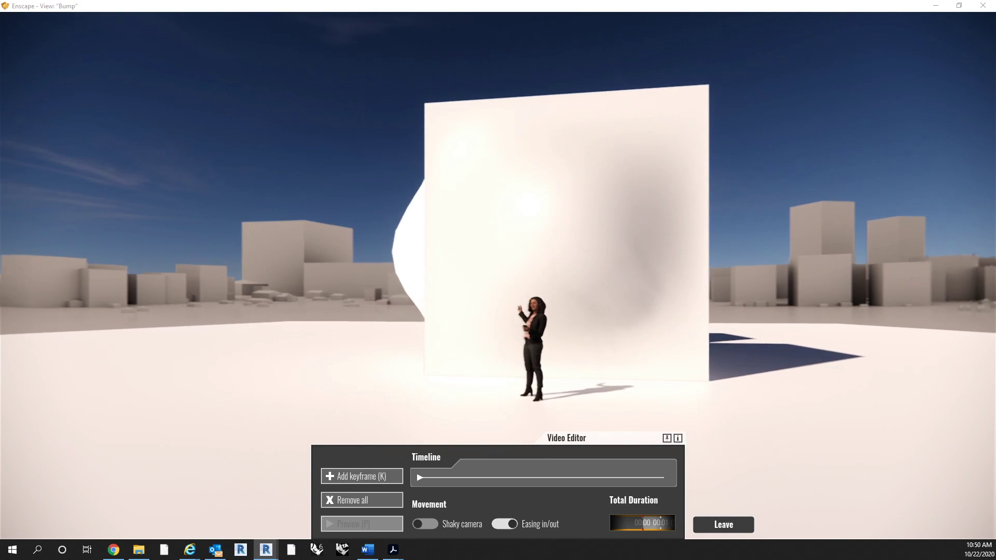
pyautogui.moveTo(362, 350); pyautogui.dragTo(661, 356)
pyautogui.press('a')
pyautogui.press('a')
pyautogui.press('a')
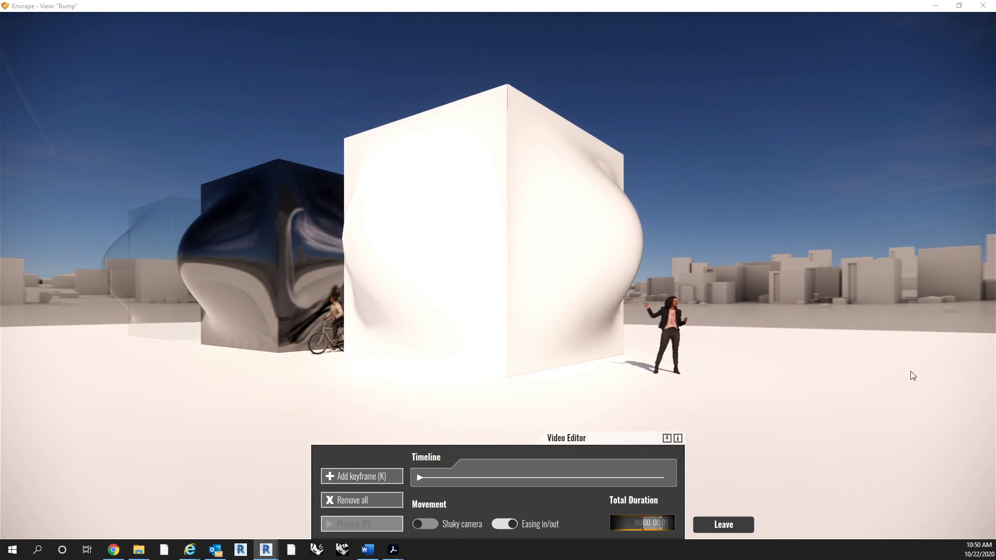
pyautogui.click(382, 480)
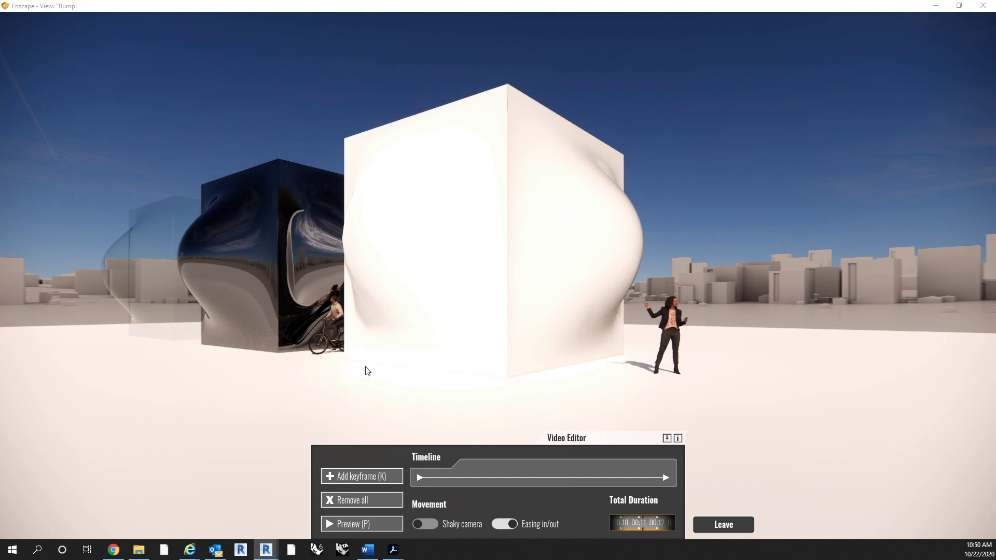
# Frame the cyclist between the reflective and white cubes from close by and add the third keyframe
pyautogui.moveTo(365, 366); pyautogui.dragTo(457, 372)
pyautogui.press('a')
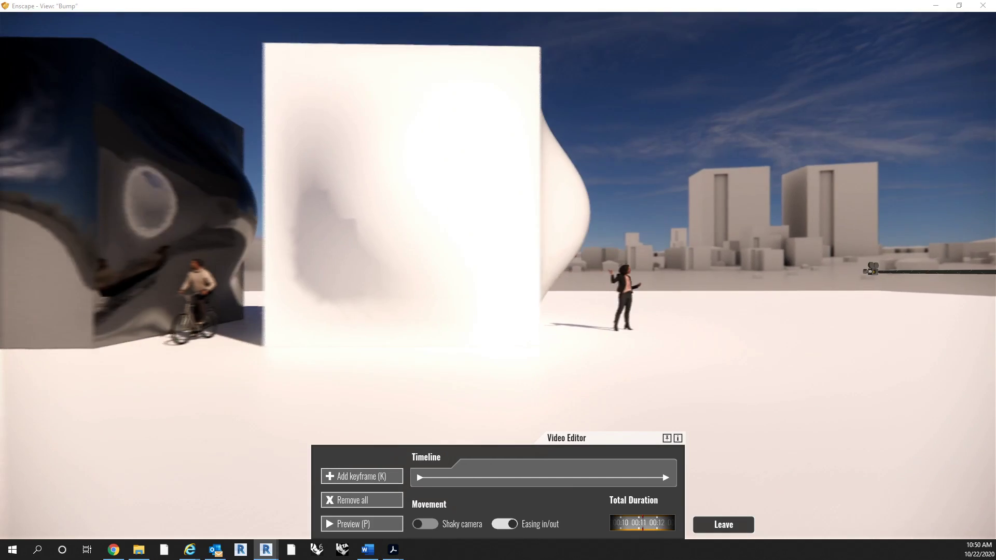
pyautogui.press('a')
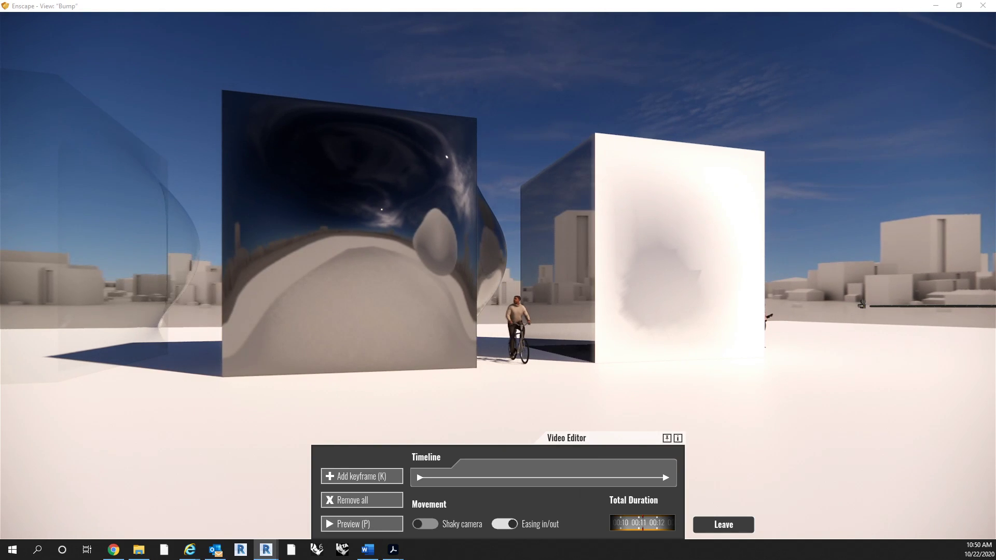
pyautogui.press('w')
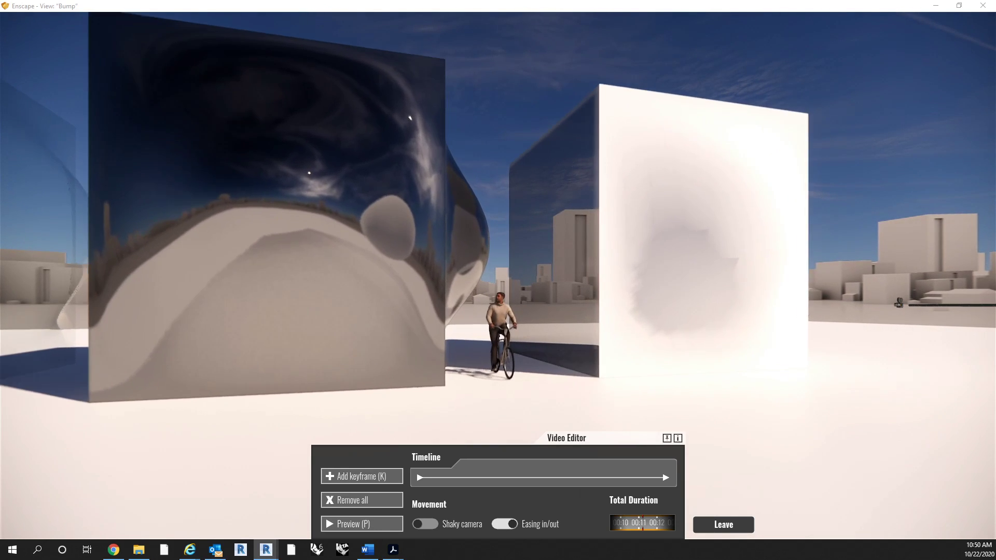
pyautogui.press('w')
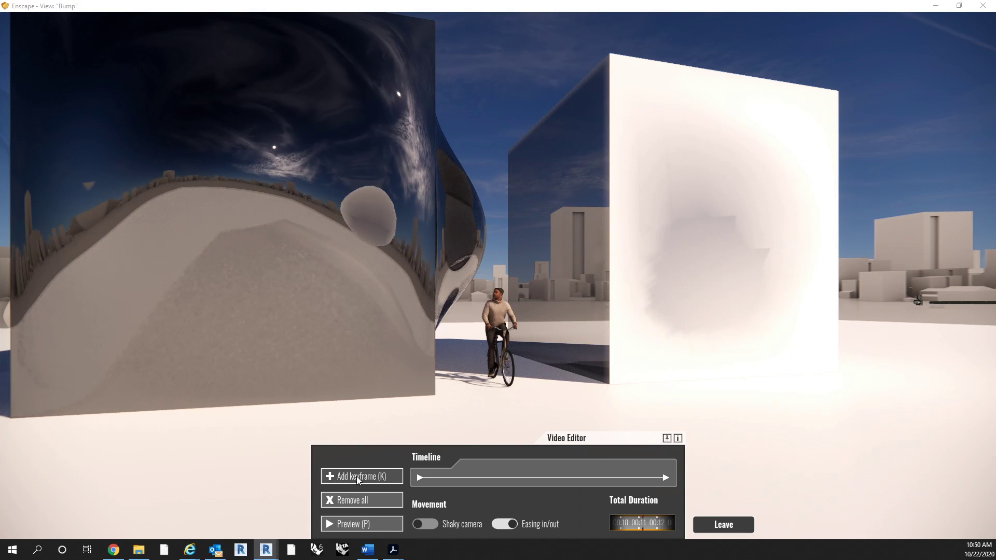
pyautogui.click(356, 476)
# Add the fourth keyframe from beside the transparent cube, looking through it along the reflective cube's bulging face
pyautogui.press('a')
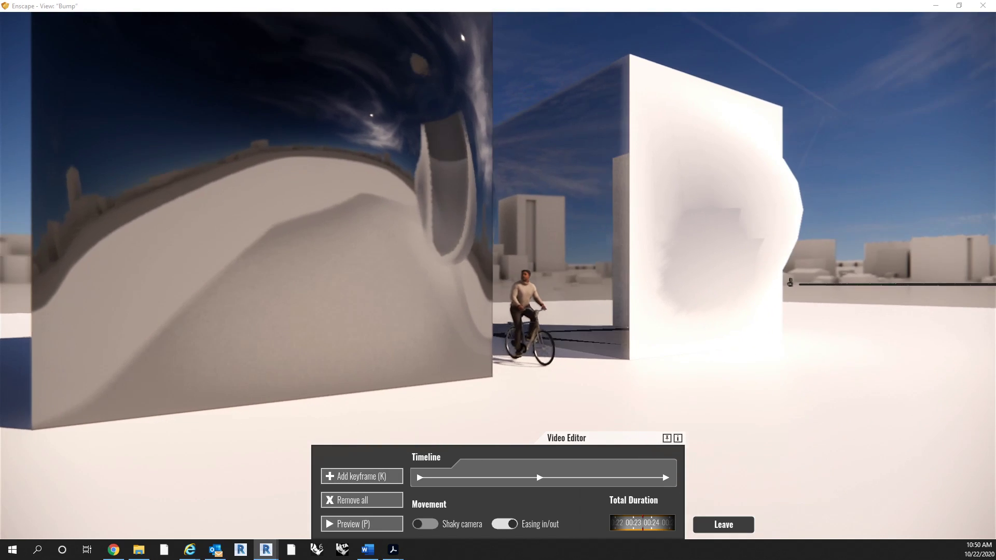
pyautogui.press('a')
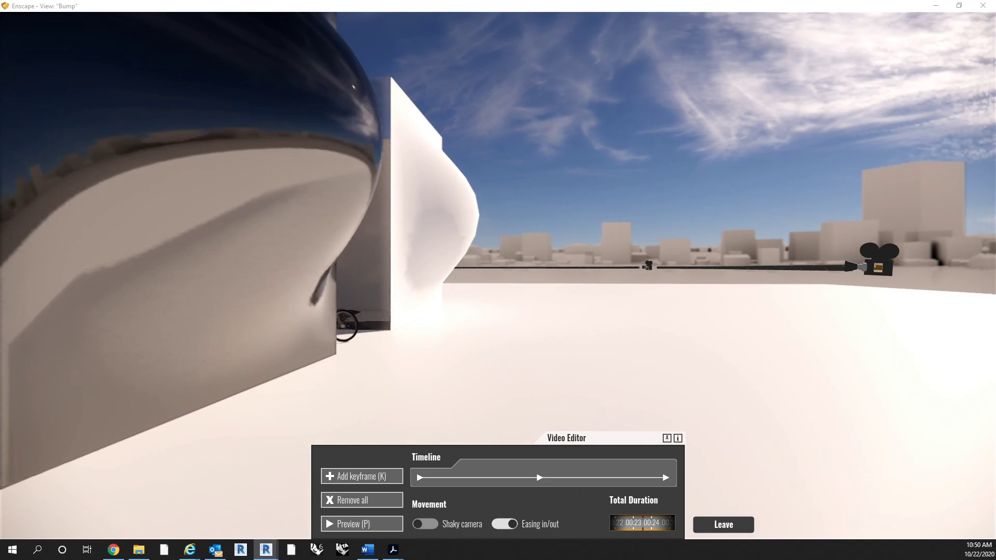
pyautogui.press('s')
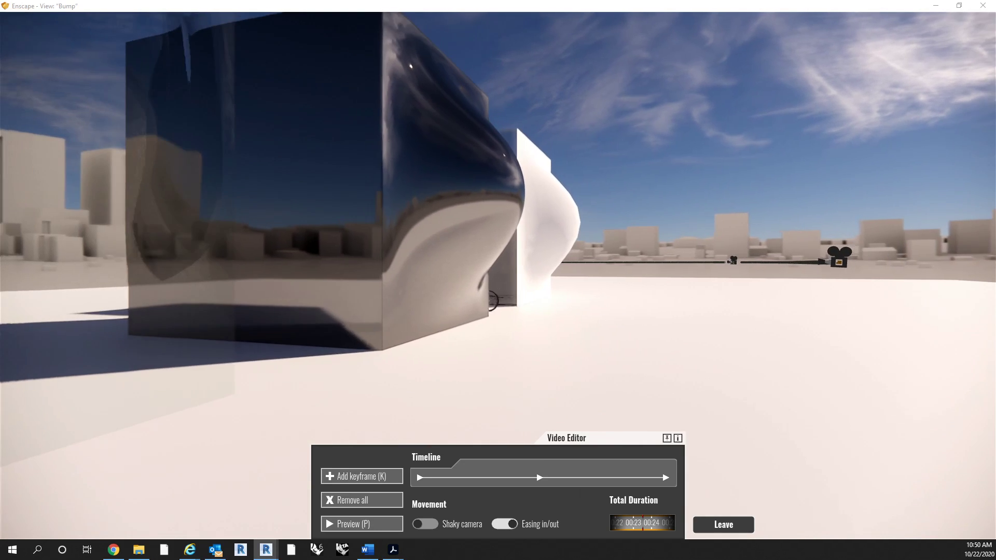
pyautogui.press('a')
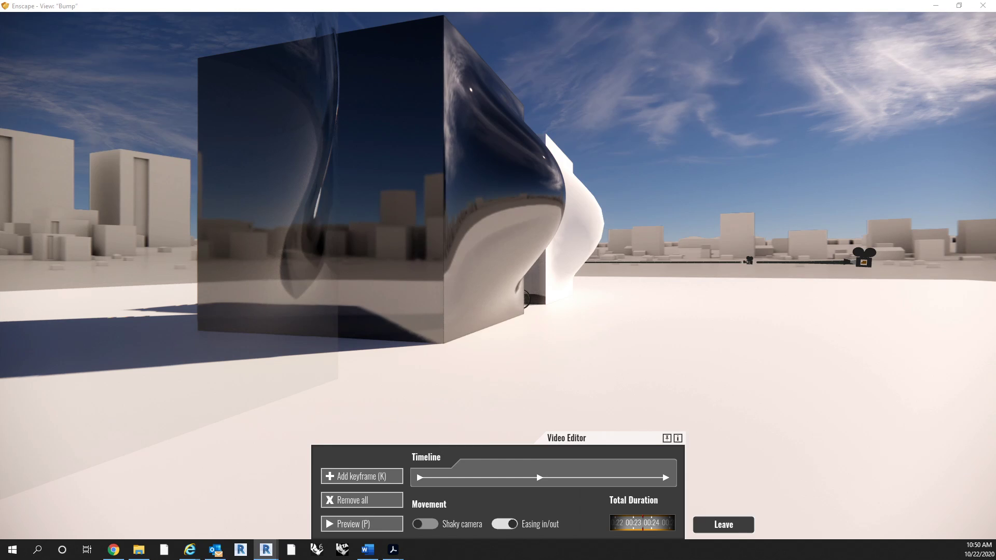
pyautogui.press('a')
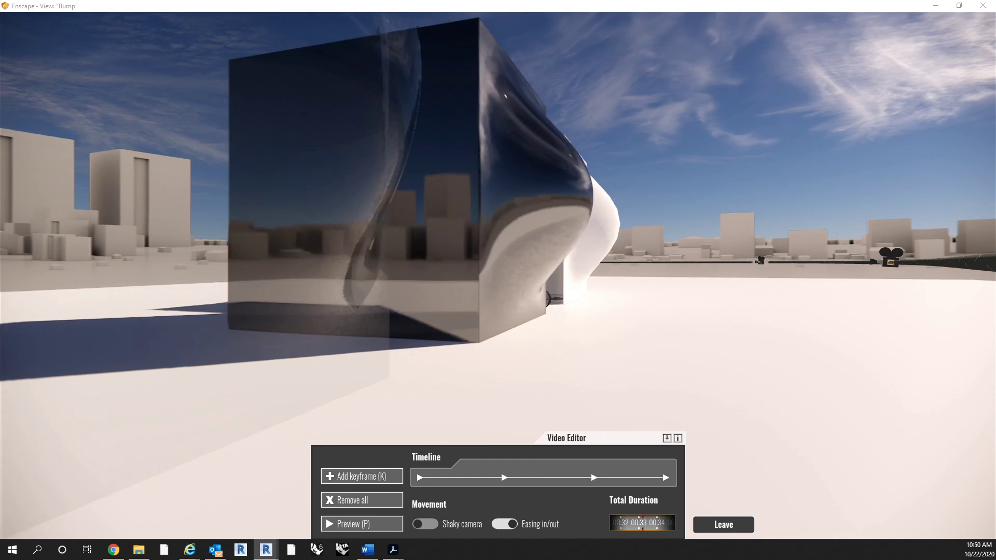
# Continue around behind the transparent cube to frame the flat backs of the other cubes and add the fifth keyframe
pyautogui.press('s')
pyautogui.press('a')
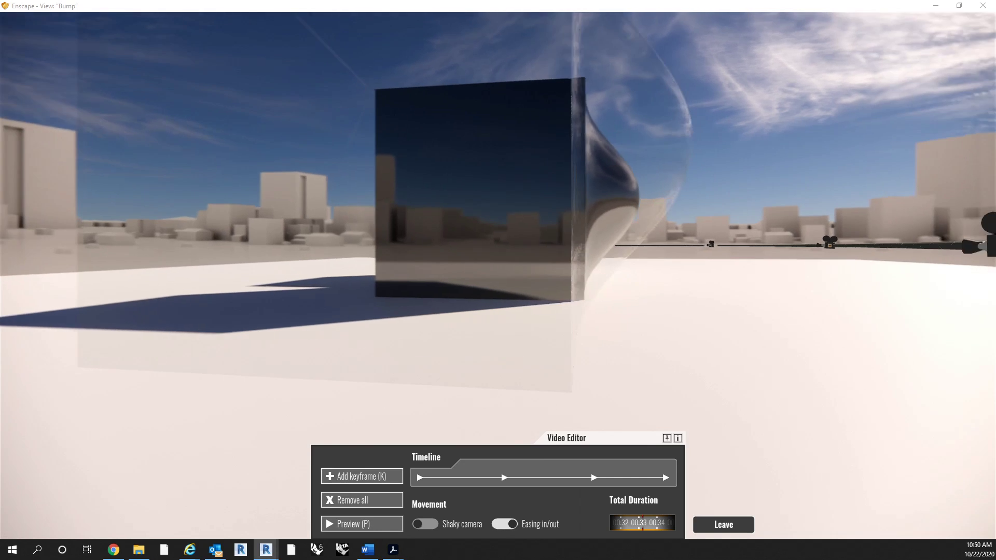
pyautogui.press('a')
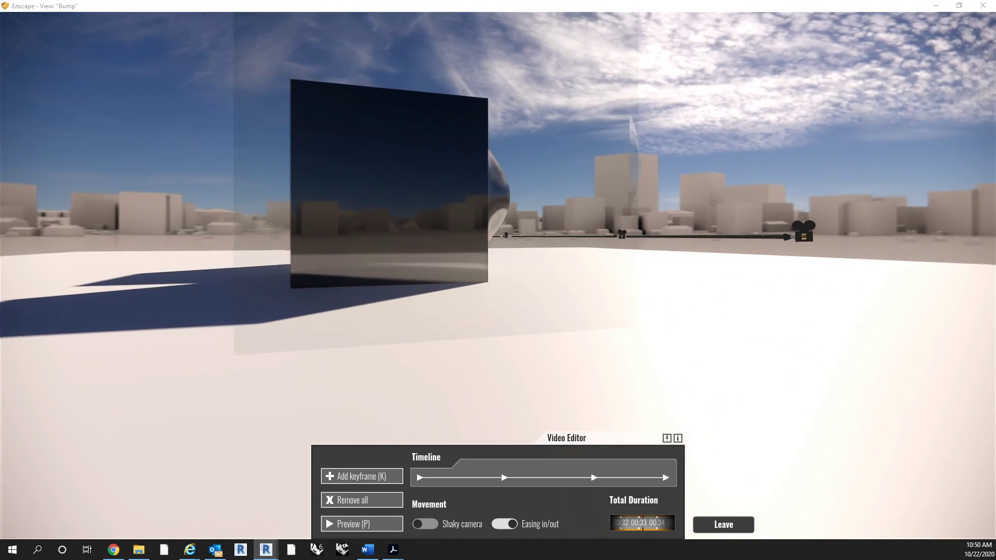
pyautogui.press('a')
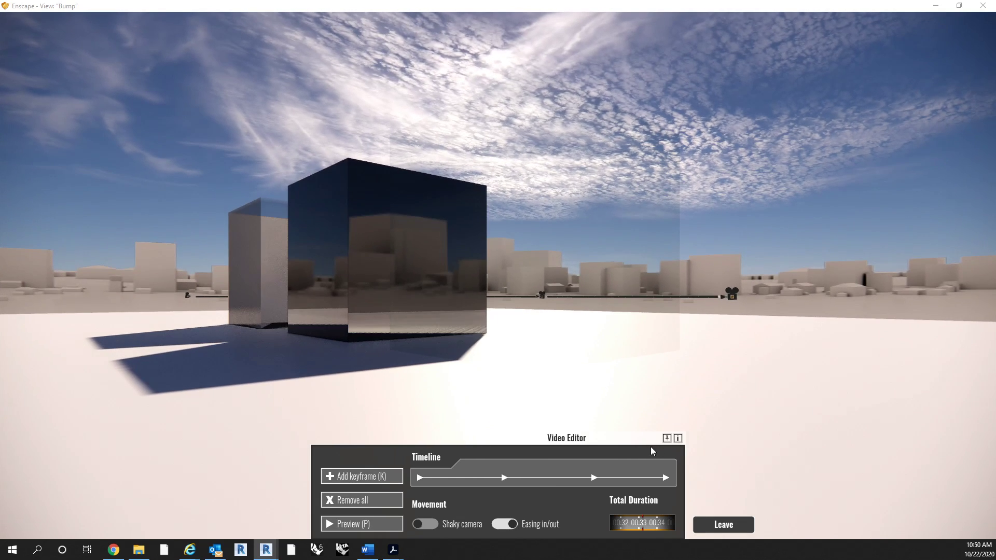
pyautogui.click(361, 477)
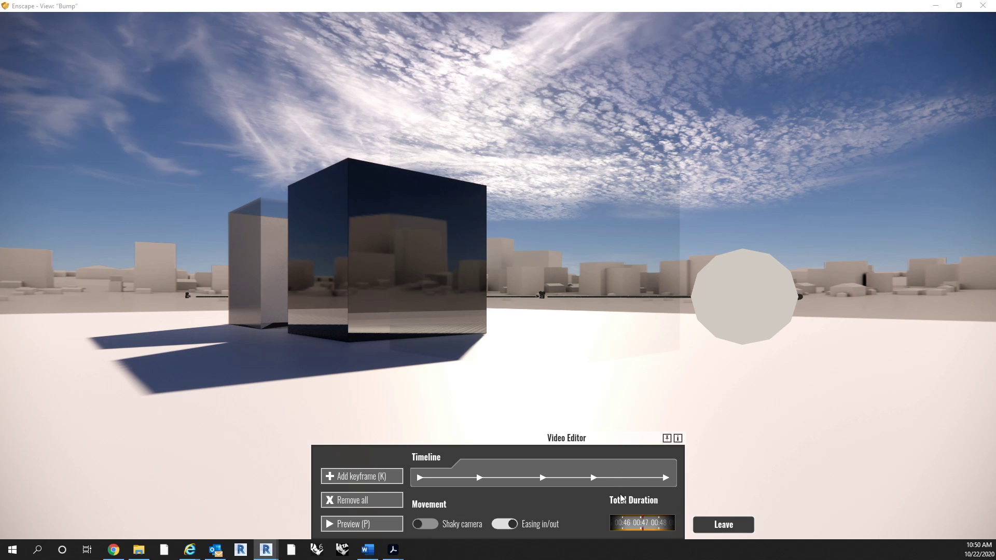
# Rise above the cubes and turn around to examine the whole camera path with its keyframes
pyautogui.press('d')
pyautogui.moveTo(788, 360); pyautogui.dragTo(49, 441)
pyautogui.press('e')
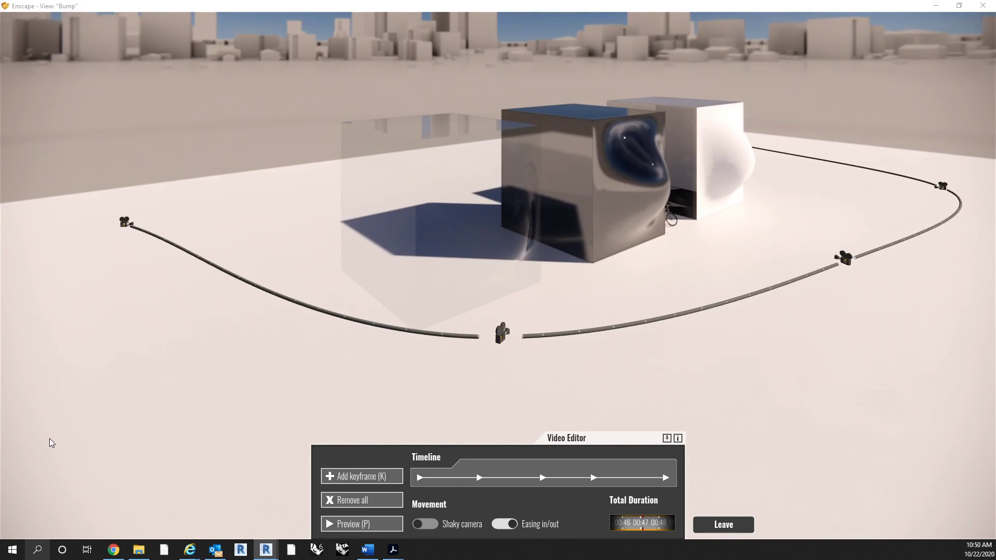
pyautogui.press('d')
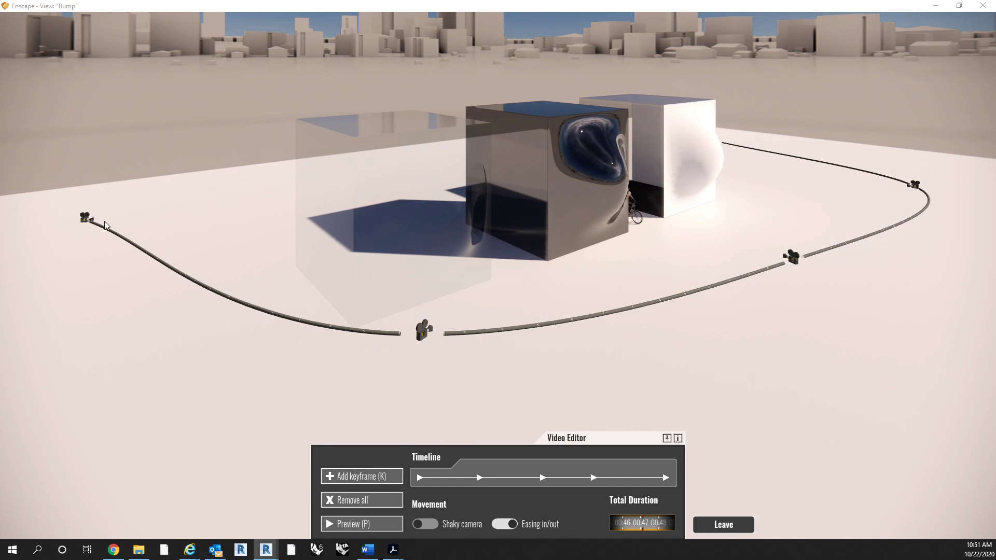
# Move the third keyframe's camera slightly closer to the cyclist between the reflective and white cubes and apply the updated view
pyautogui.press('d')
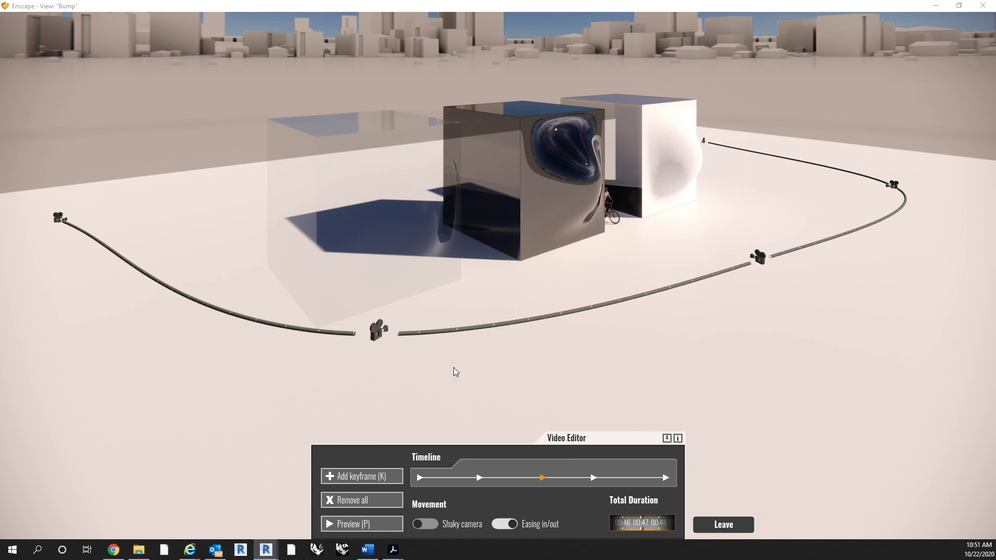
pyautogui.click(543, 477)
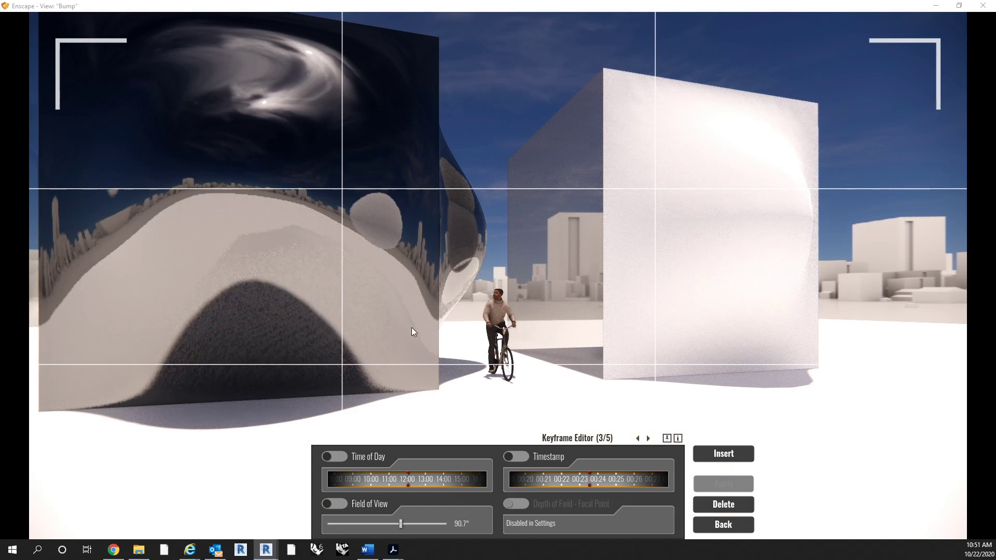
pyautogui.press('s')
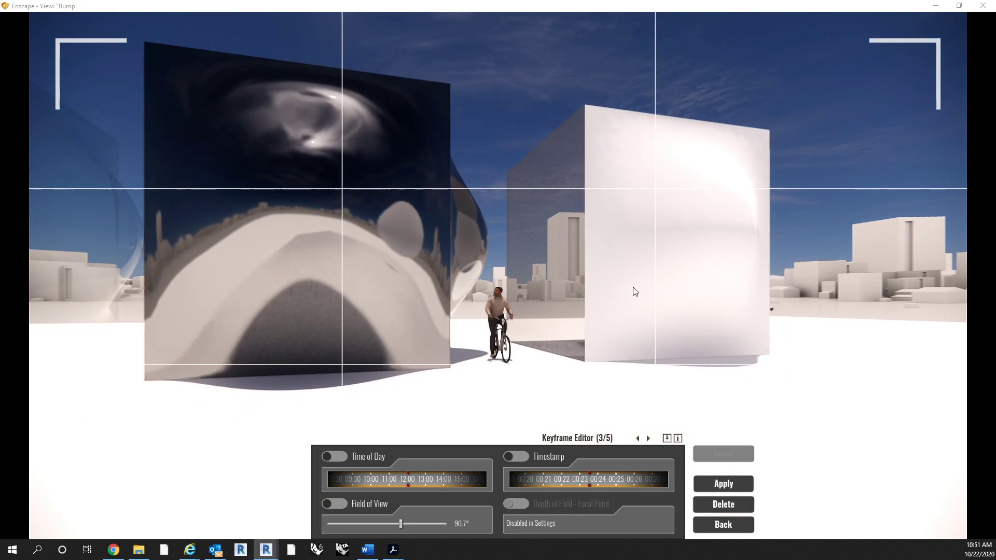
pyautogui.press('w')
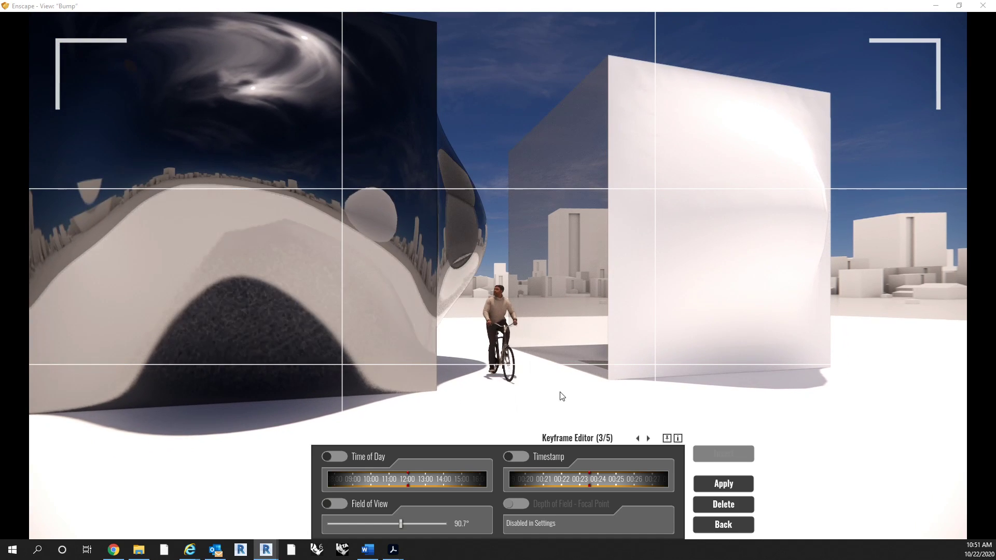
pyautogui.click(737, 485)
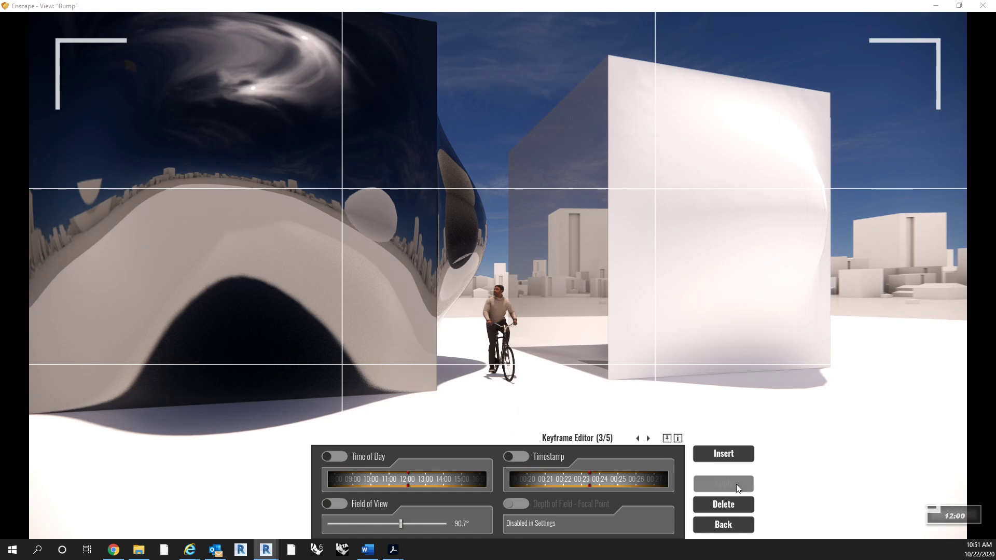
pyautogui.click(722, 525)
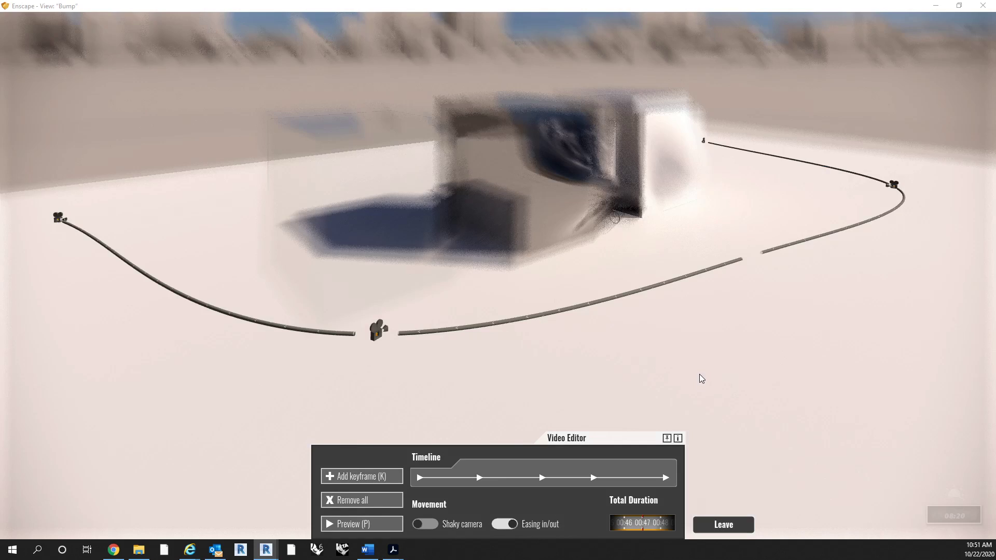
pyautogui.press('d')
pyautogui.moveTo(693, 372); pyautogui.dragTo(566, 377)
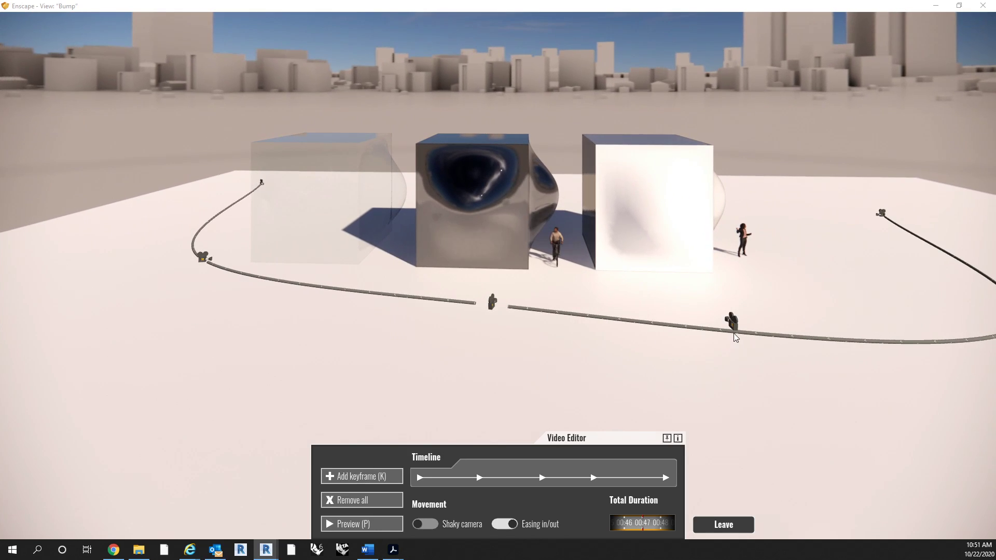
pyautogui.click(734, 333)
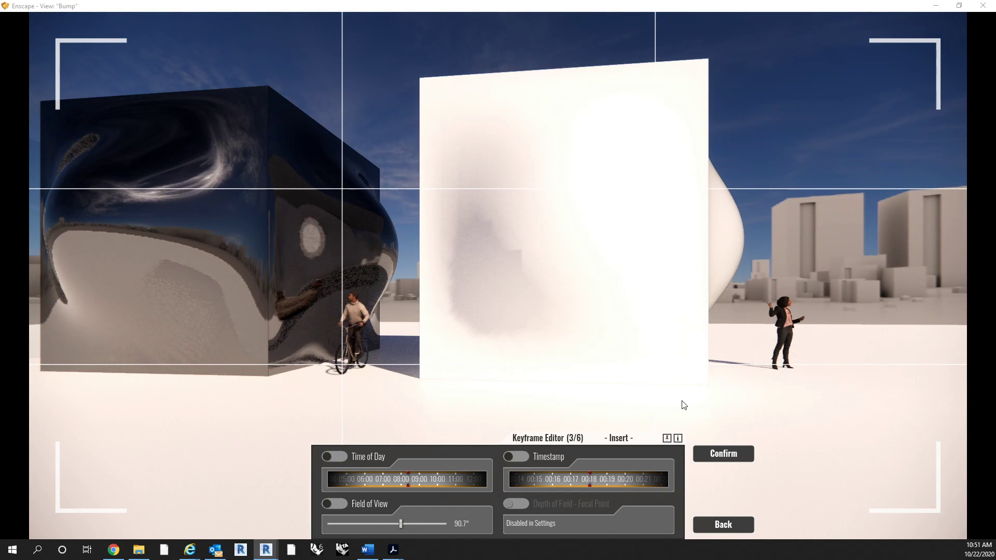
pyautogui.click(724, 525)
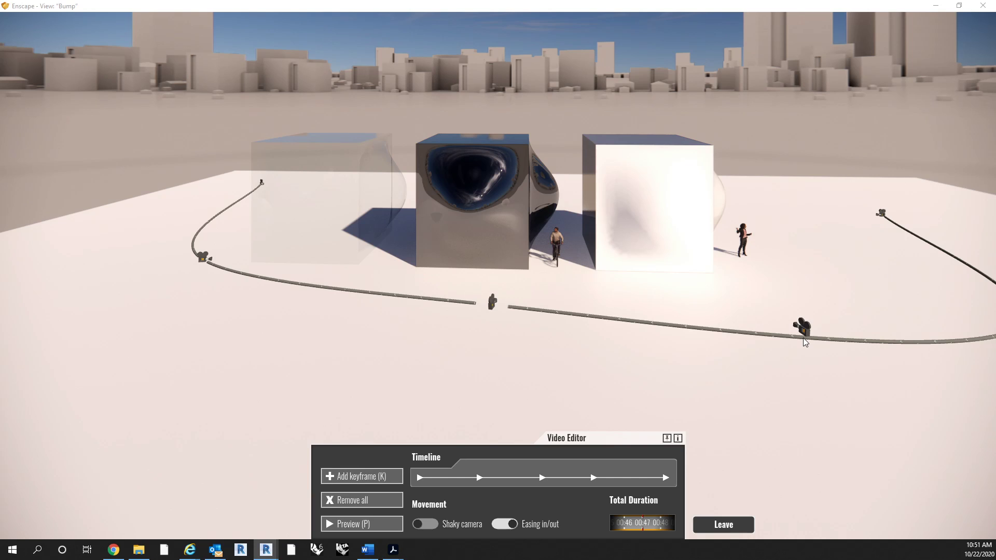
# Shorten the camera path's total duration to about 43 seconds
pyautogui.press('d')
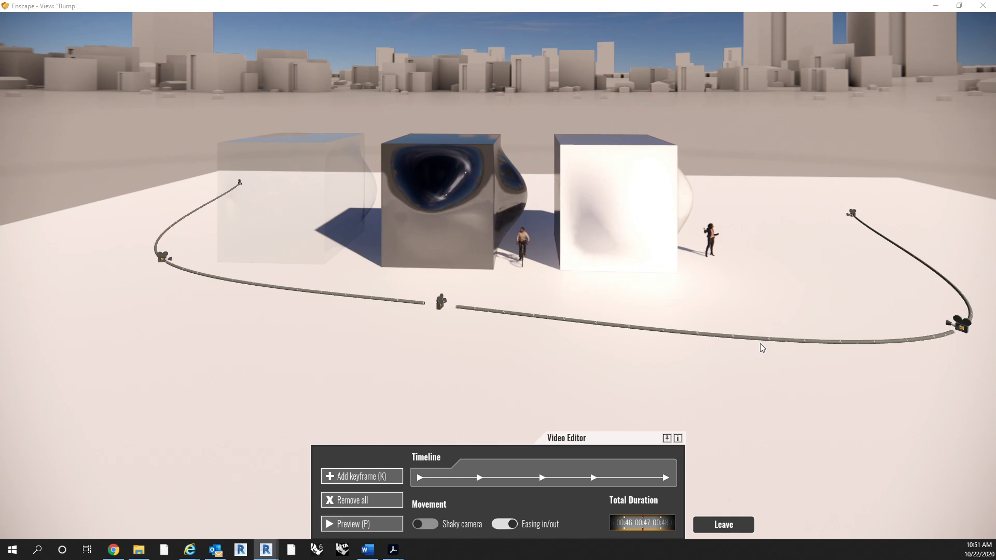
pyautogui.press('d')
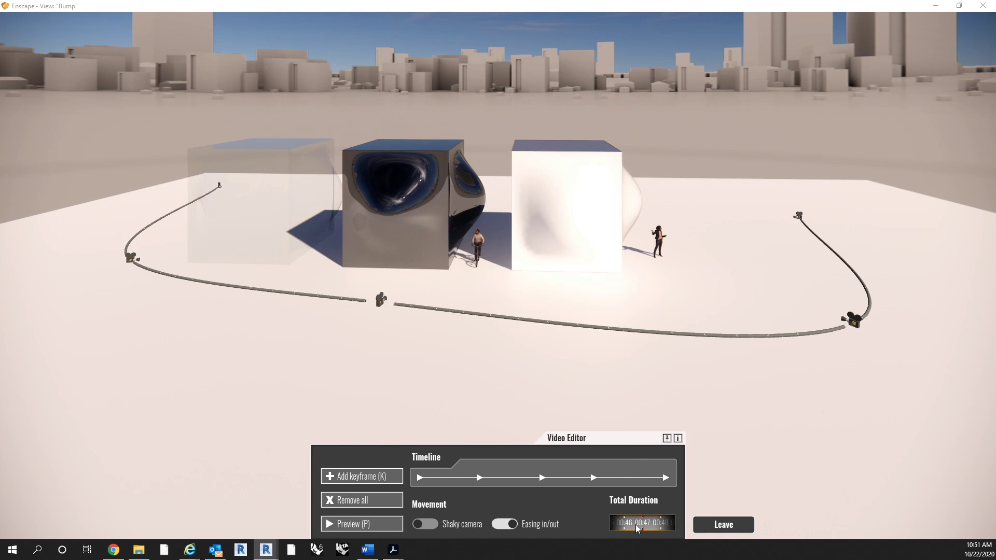
pyautogui.scroll(-1, 643, 525)
pyautogui.scroll(-2, 636, 525)
# Switch to Revit to turn the Enscape Video Editor back on and return to the Enscape window
pyautogui.click(858, 328)
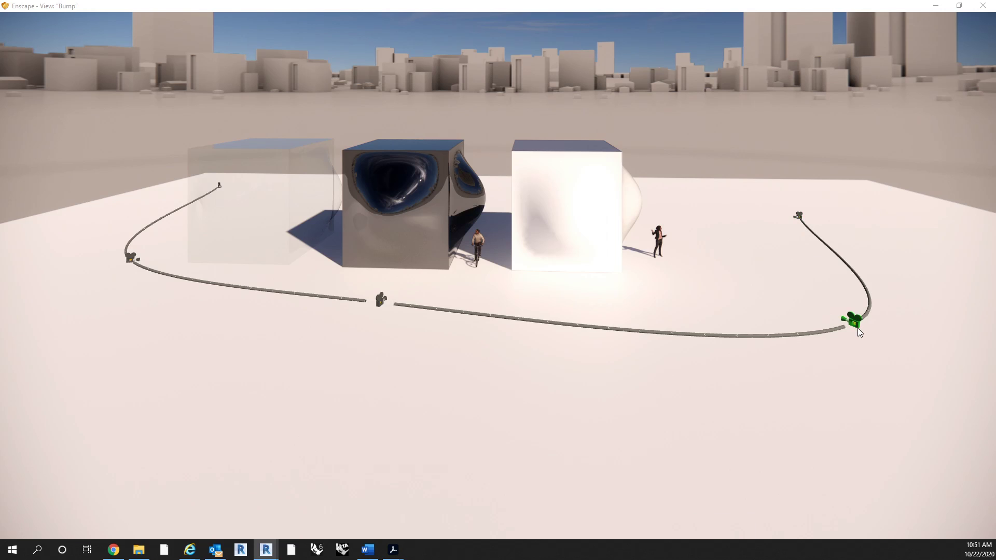
pyautogui.moveTo(265, 558)
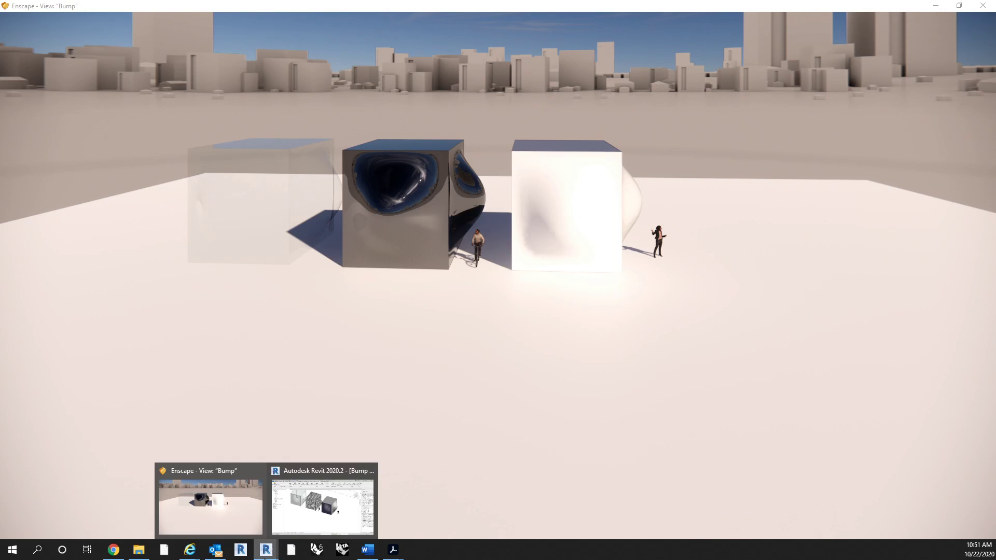
pyautogui.click(325, 510)
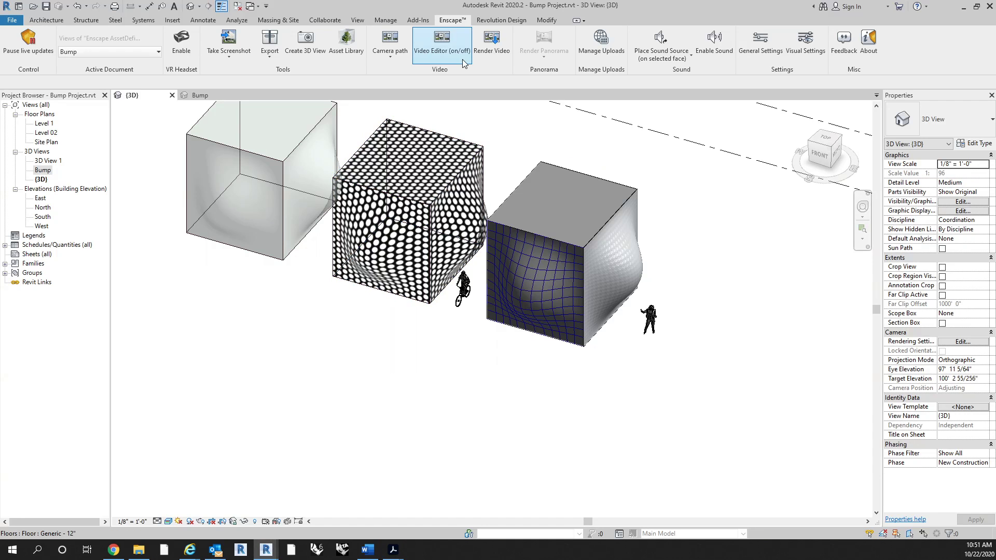
pyautogui.moveTo(265, 550)
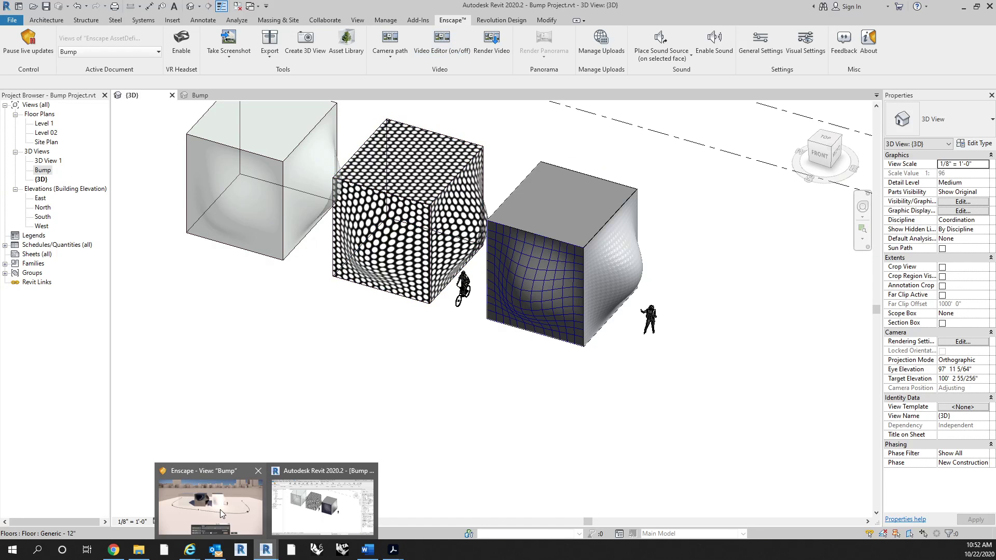
pyautogui.click(222, 512)
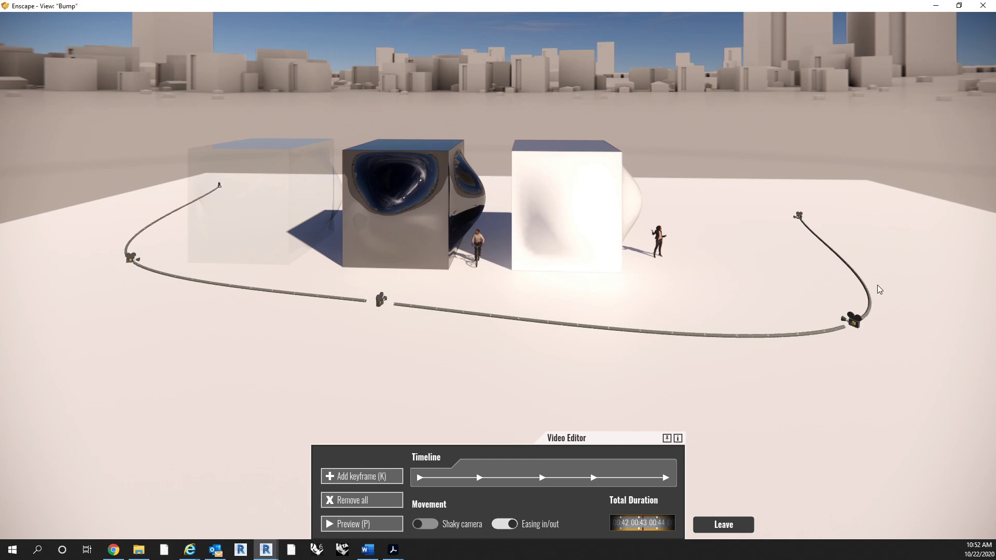
# Give the second keyframe, at the corner of the white cube, a timestamp of about 5 seconds and apply it
pyautogui.click(852, 321)
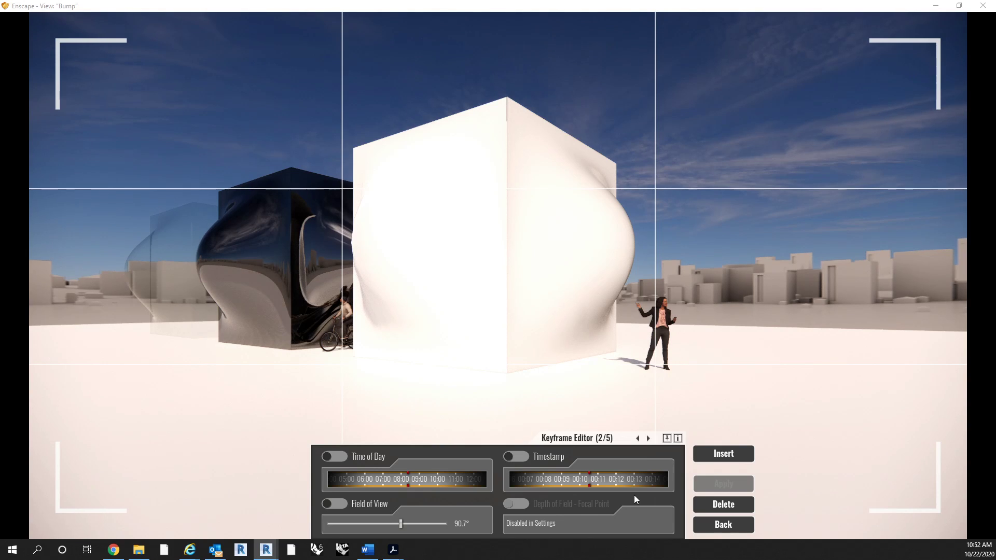
pyautogui.moveTo(555, 484); pyautogui.dragTo(608, 480)
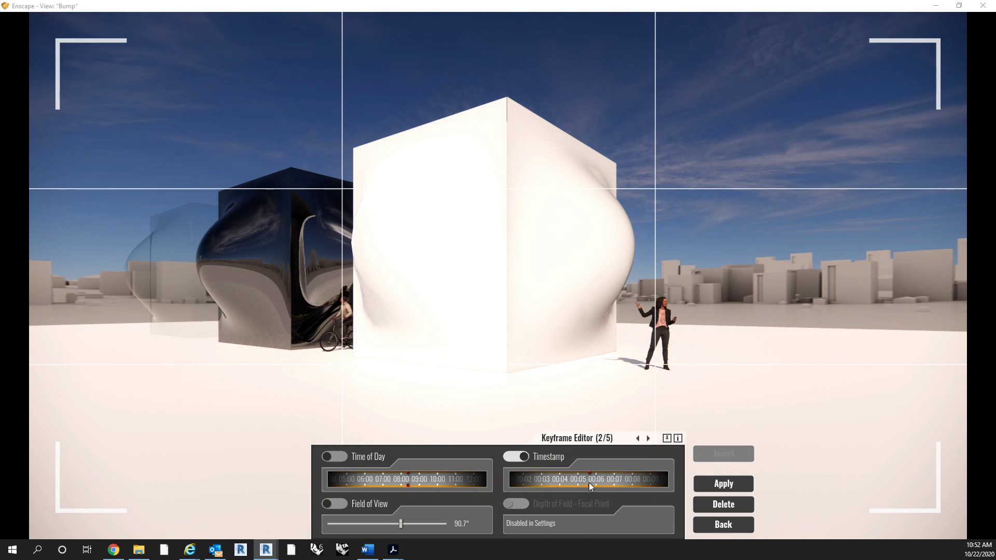
pyautogui.moveTo(542, 482); pyautogui.dragTo(600, 491)
pyautogui.click(726, 485)
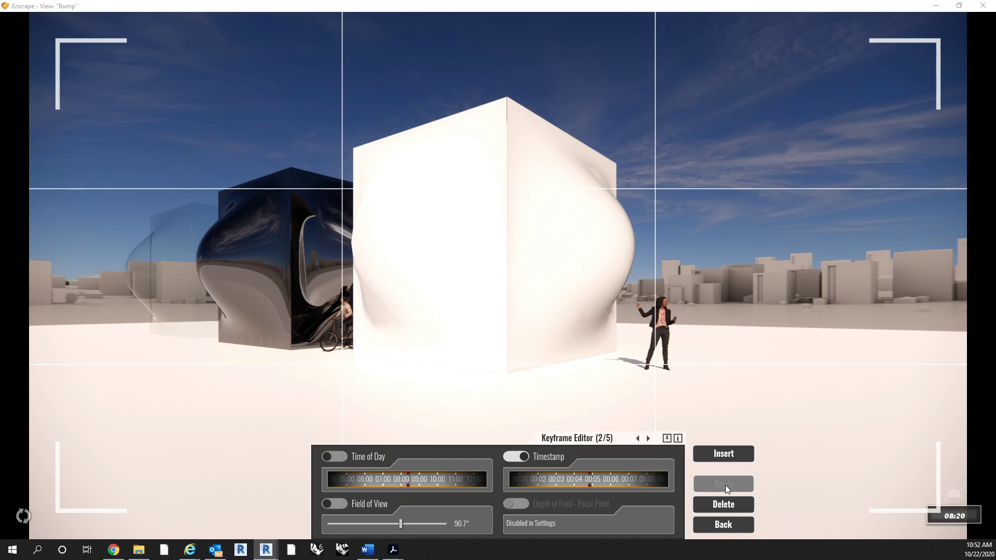
pyautogui.click(700, 523)
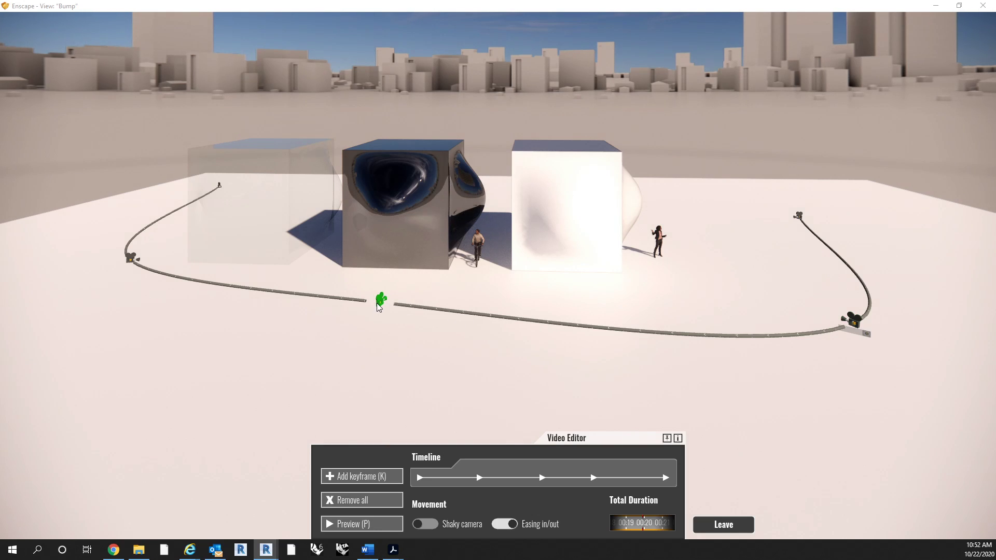
# Give the third keyframe, facing the cyclist, a timestamp of about 8 seconds and apply it
pyautogui.click(379, 303)
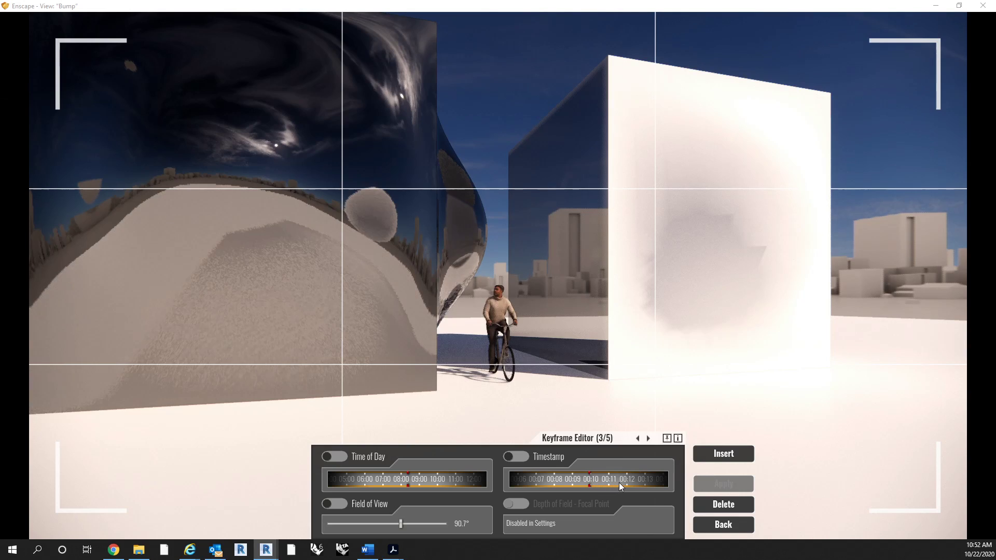
pyautogui.moveTo(614, 483)
pyautogui.mouseDown()
pyautogui.moveTo(644, 482)
pyautogui.moveTo(603, 482)
pyautogui.mouseUp()
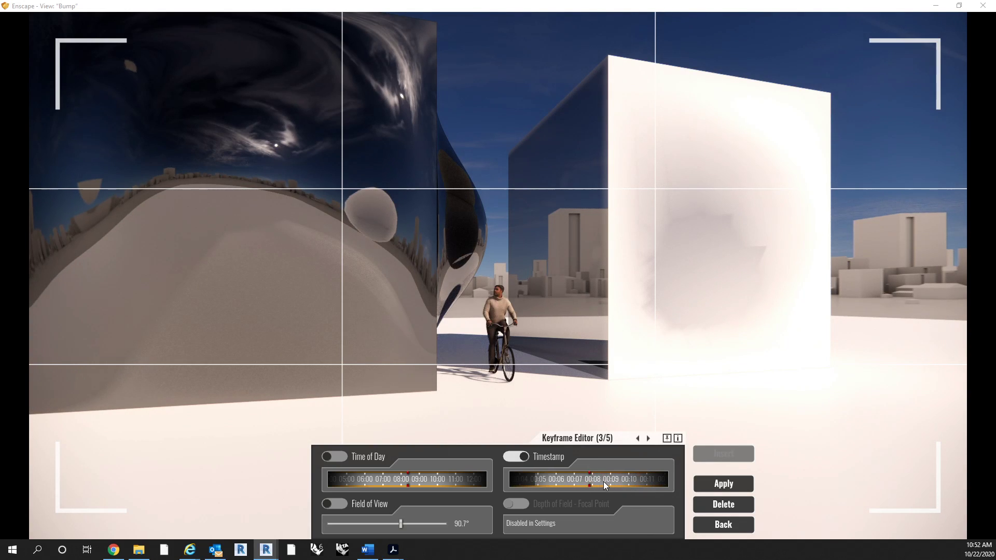
pyautogui.click(698, 482)
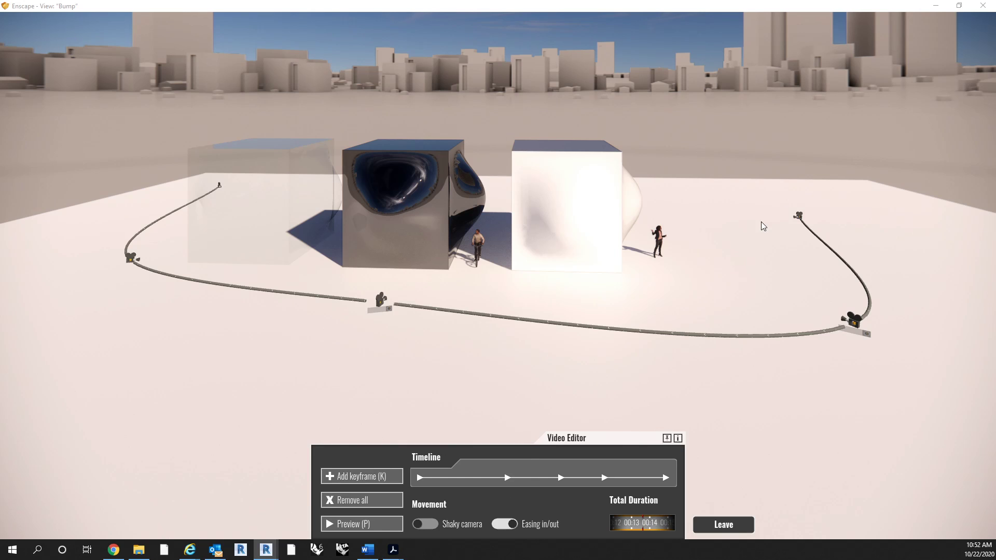
# Set the first keyframe's time of day to 05:42 for a dawn start and apply it
pyautogui.click(689, 299)
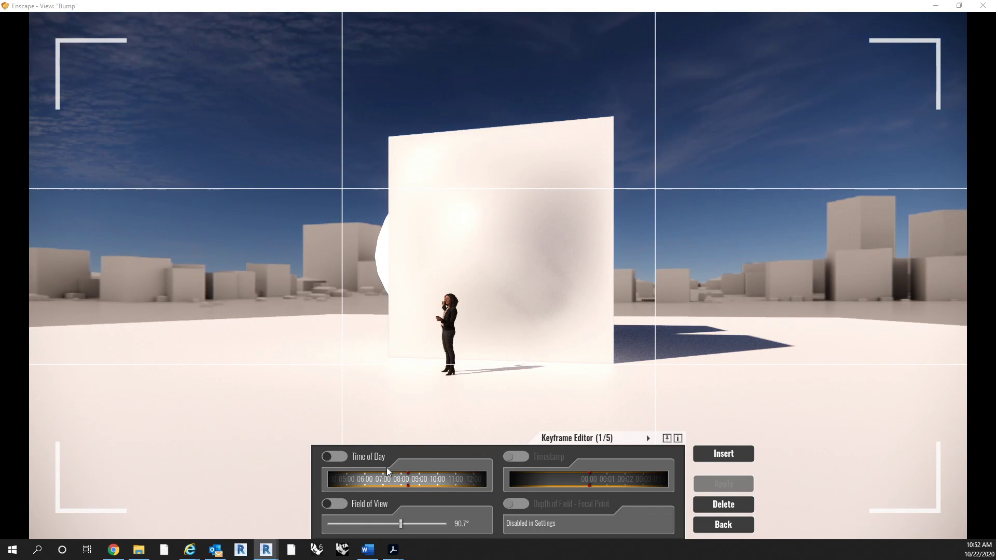
pyautogui.moveTo(366, 486); pyautogui.dragTo(409, 489)
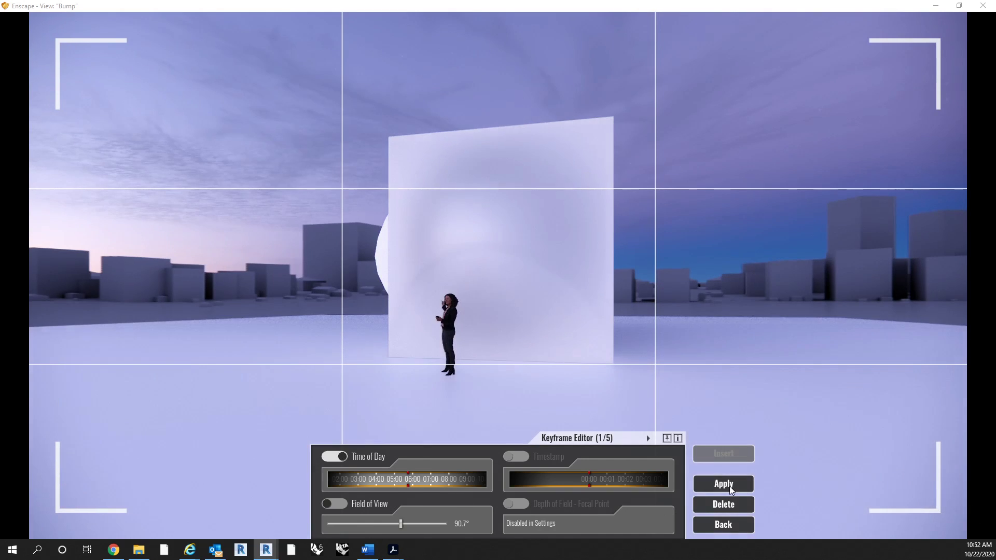
pyautogui.click(732, 491)
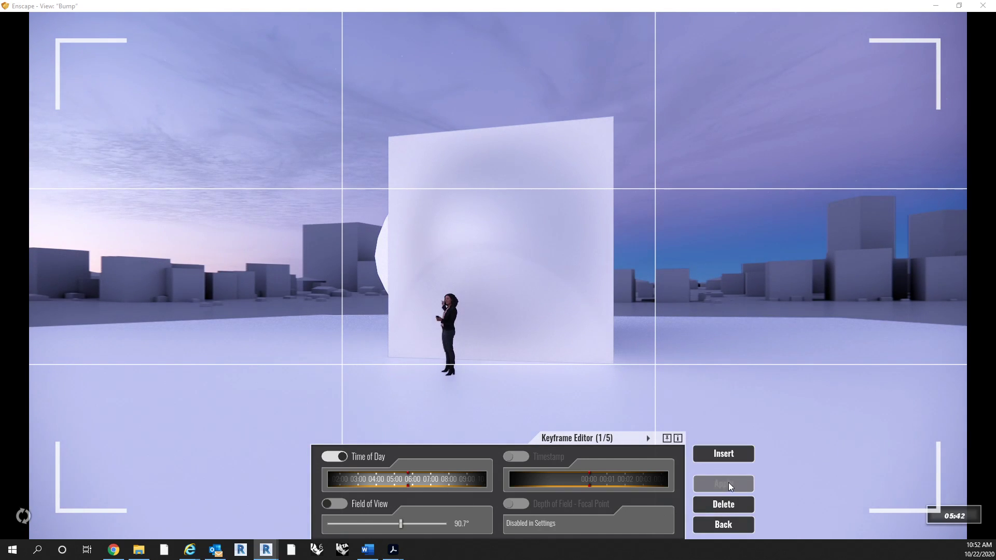
pyautogui.click(722, 529)
pyautogui.click(723, 525)
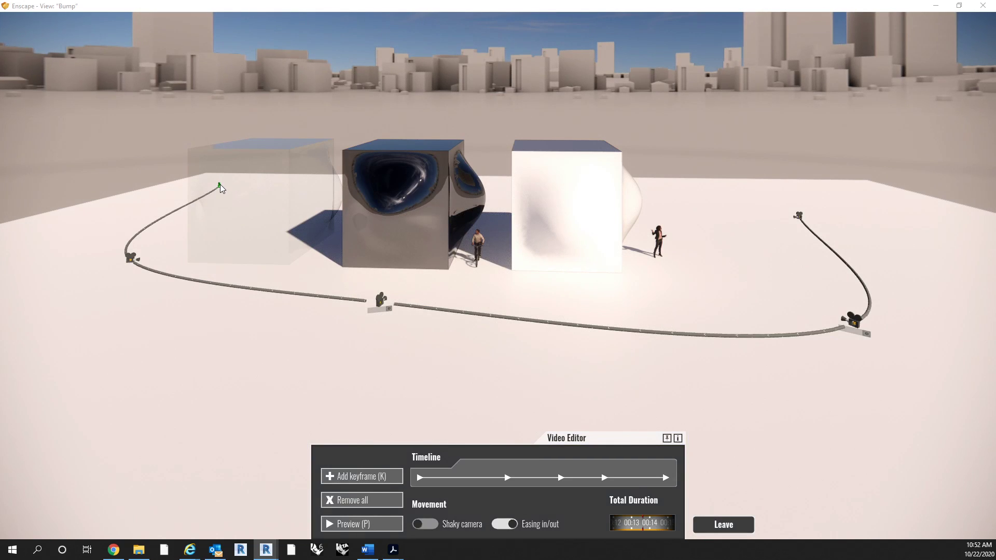
# Set the fifth keyframe's time of day to about 18:20, apply it, and preview the whole video
pyautogui.press('k')
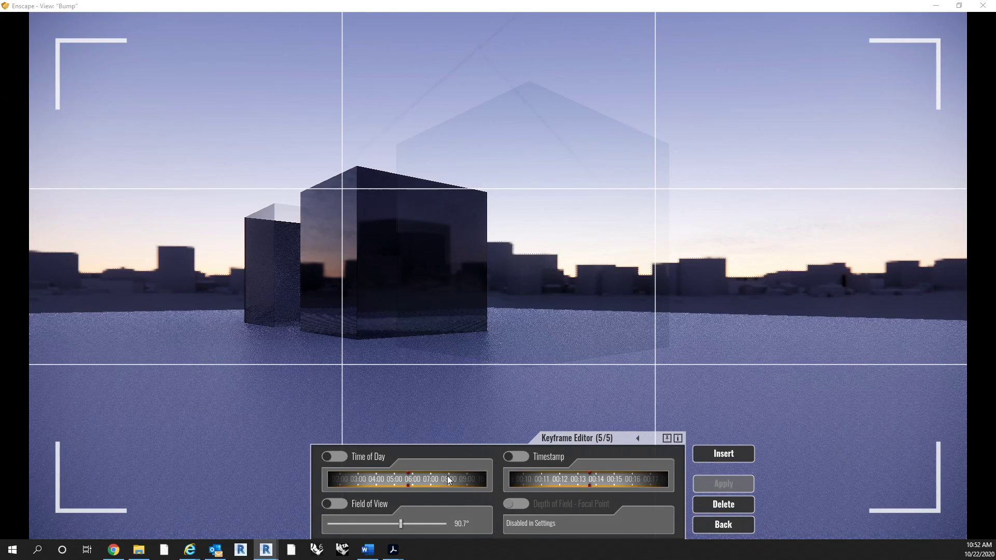
pyautogui.moveTo(460, 475); pyautogui.dragTo(332, 475)
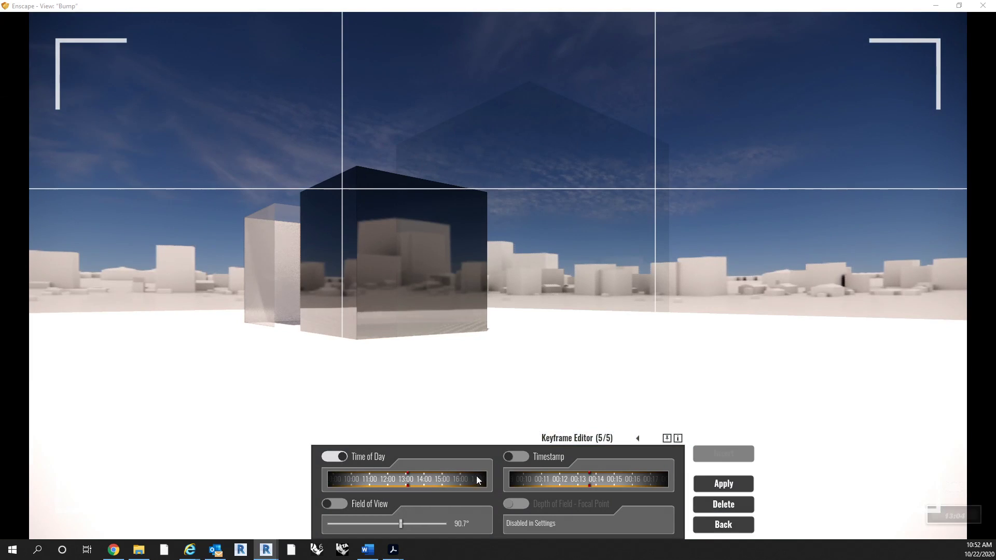
pyautogui.moveTo(467, 478); pyautogui.dragTo(387, 500)
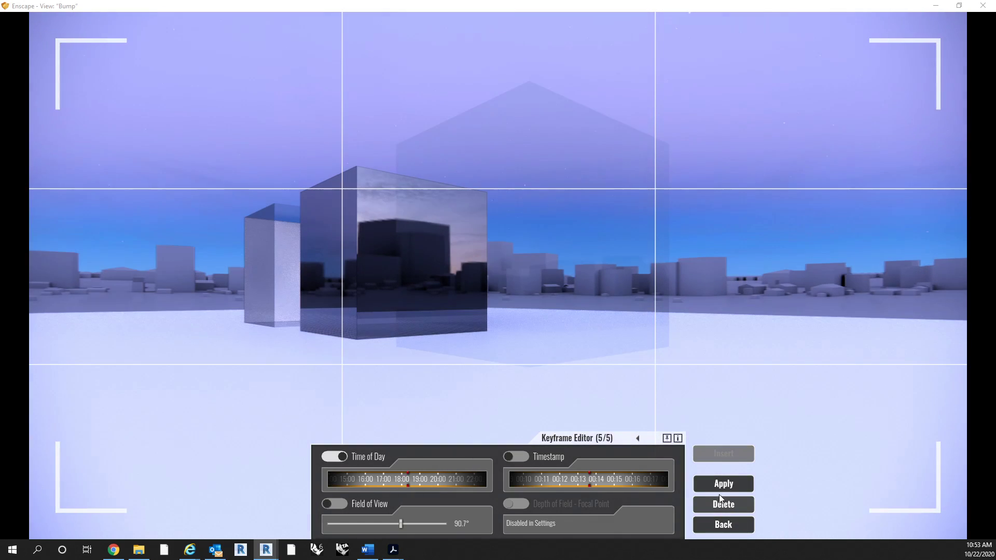
pyautogui.click(723, 486)
pyautogui.click(720, 526)
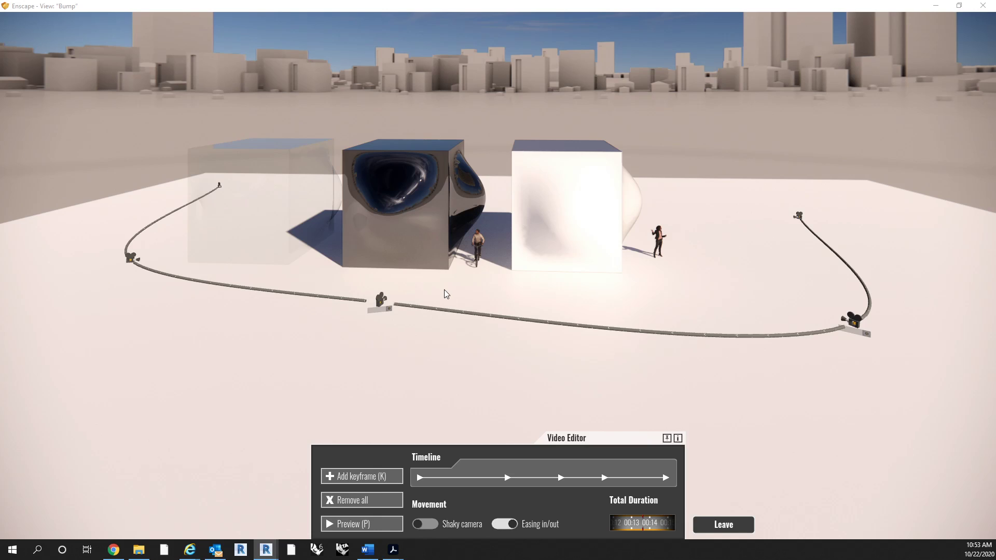
pyautogui.click(373, 525)
pyautogui.click(936, 6)
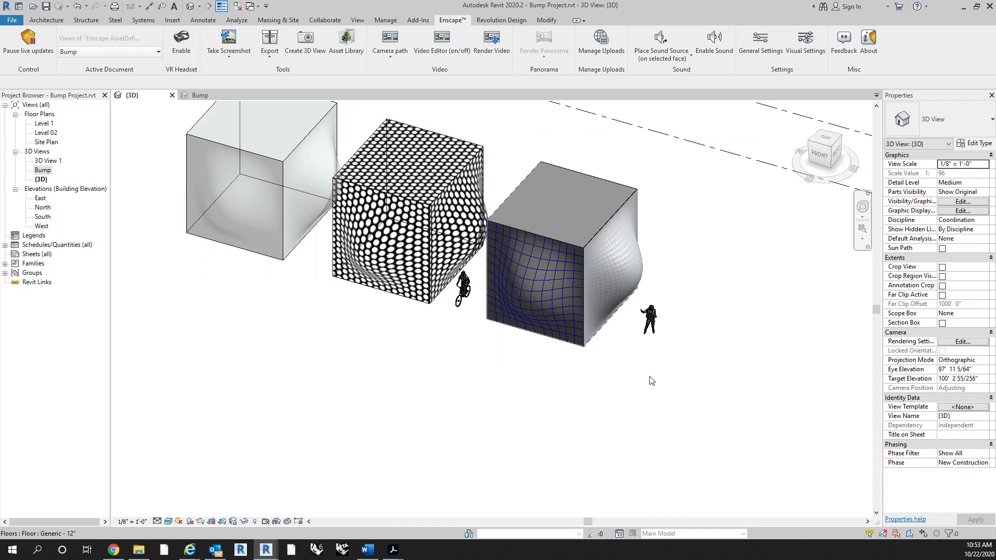
pyautogui.click(496, 41)
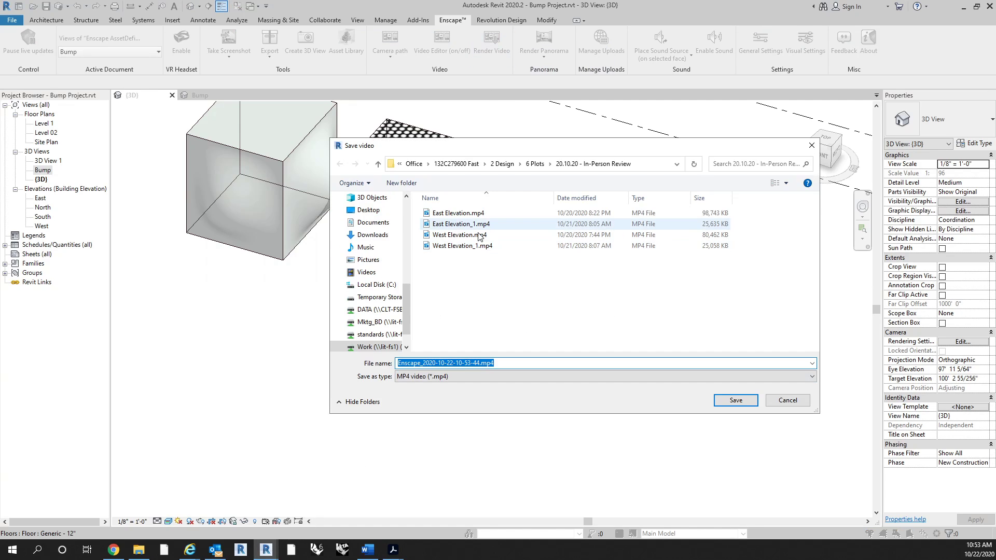
pyautogui.click(374, 223)
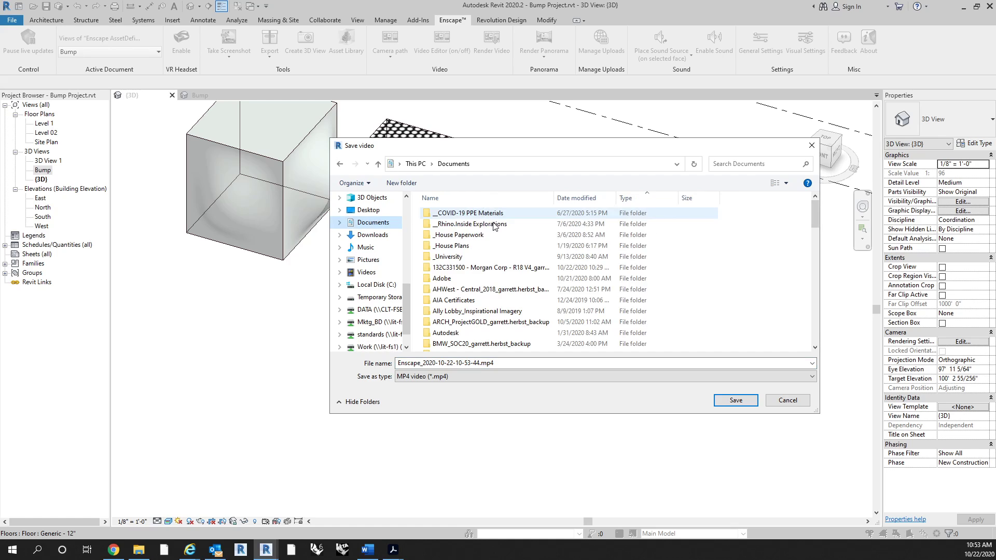
pyautogui.doubleClick(464, 246)
pyautogui.doubleClick(467, 235)
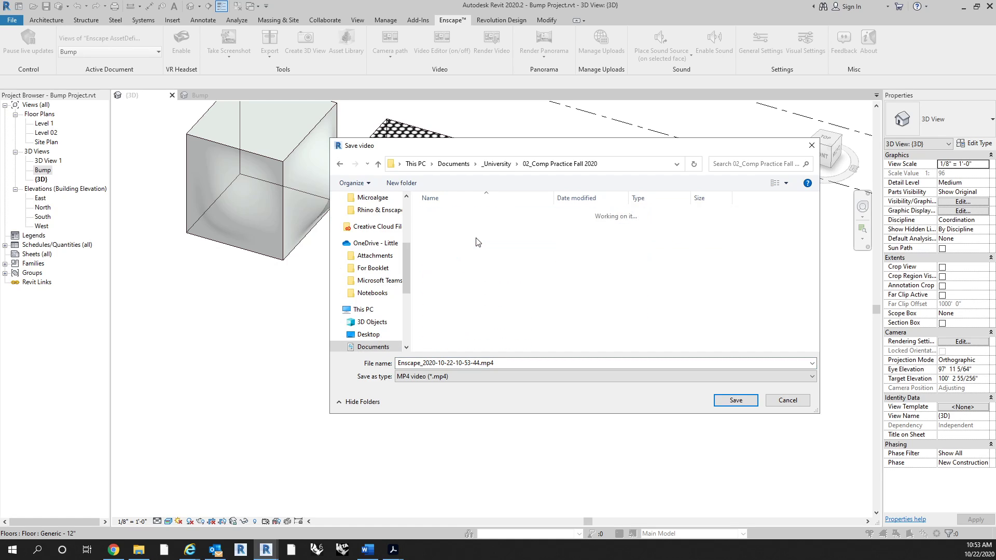
pyautogui.doubleClick(456, 225)
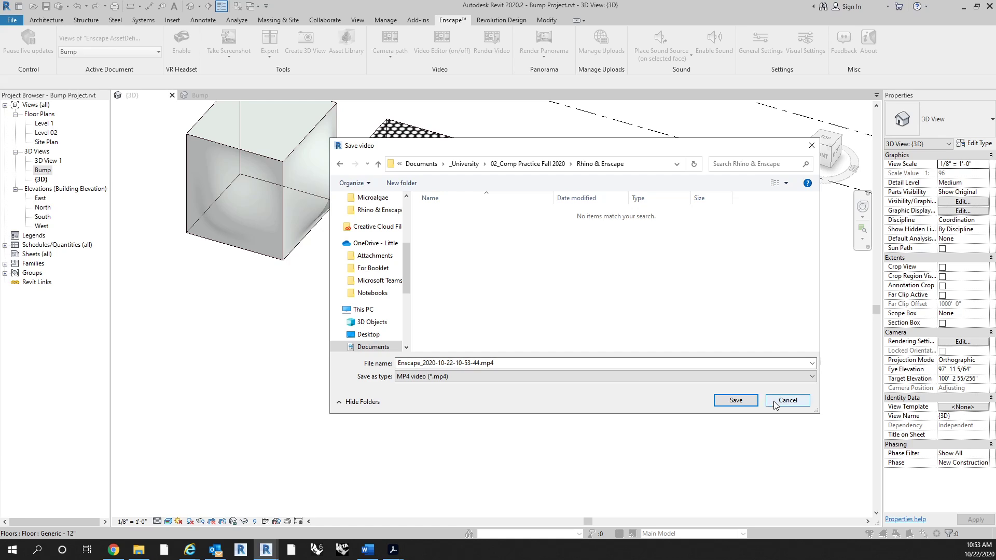
pyautogui.click(736, 400)
# Check the video's rendering progress in Enscape and return to Revit to view the three cubes from a slightly different angle
pyautogui.moveTo(265, 549)
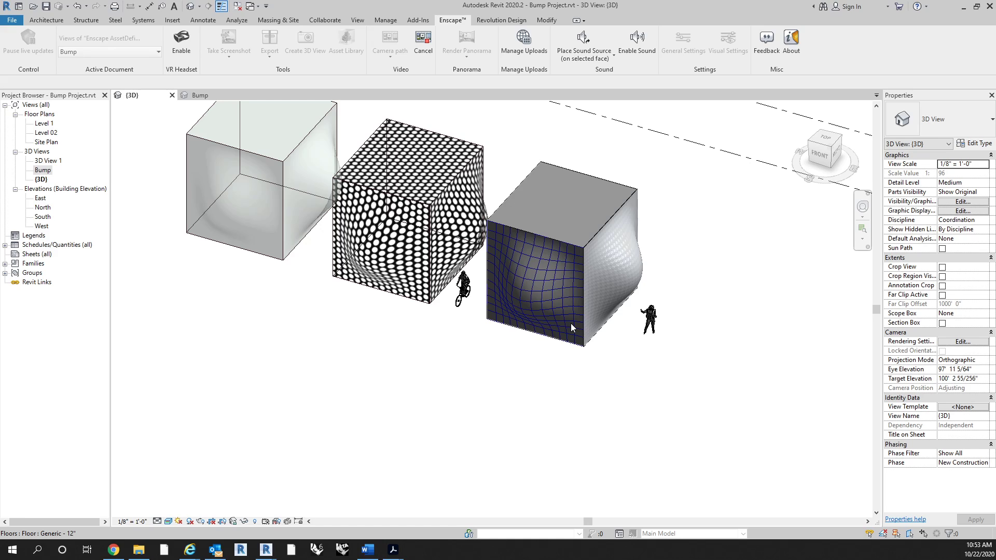
pyautogui.moveTo(246, 523)
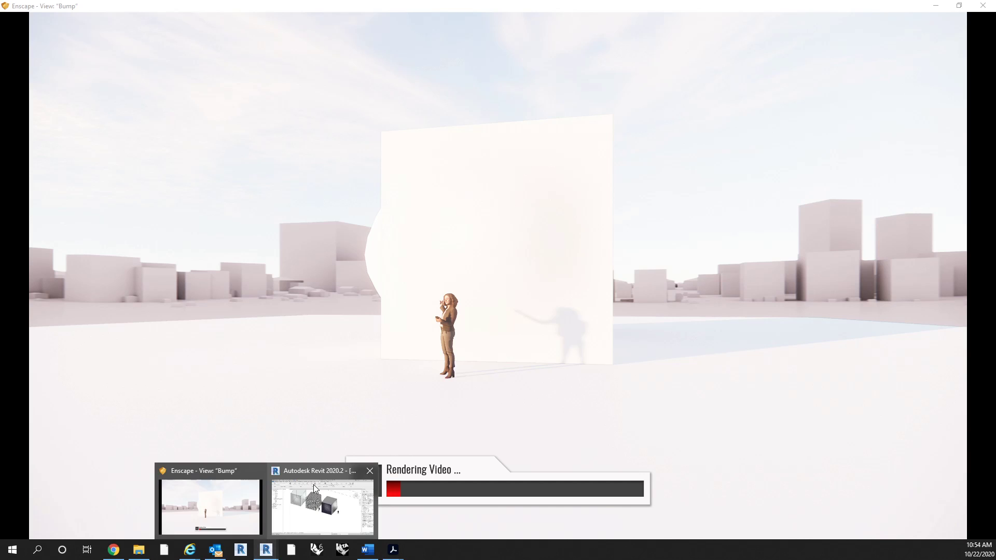
pyautogui.click(314, 485)
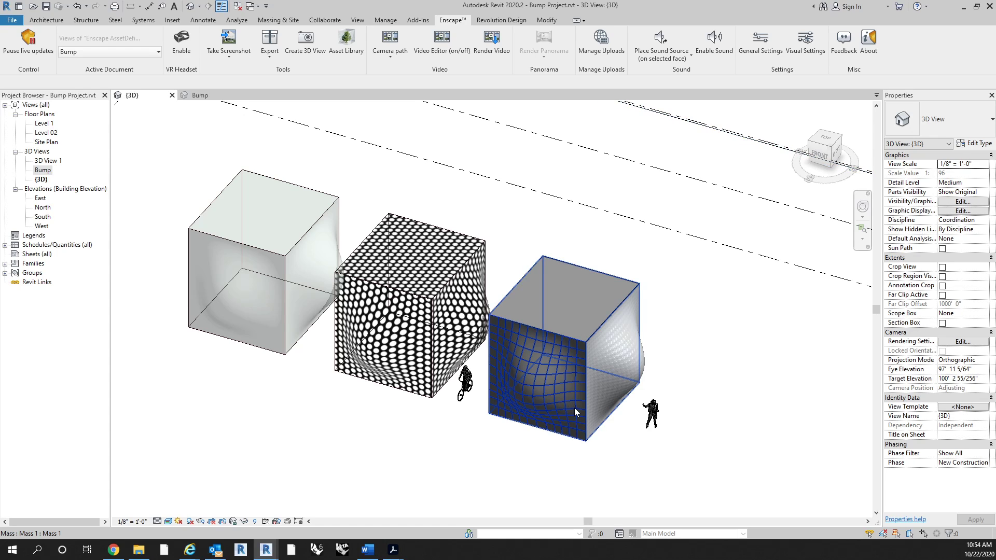
pyautogui.keyDown('shift'); pyautogui.moveTo(574, 410); pyautogui.dragTo(392, 416, button='middle'); pyautogui.keyUp('shift')
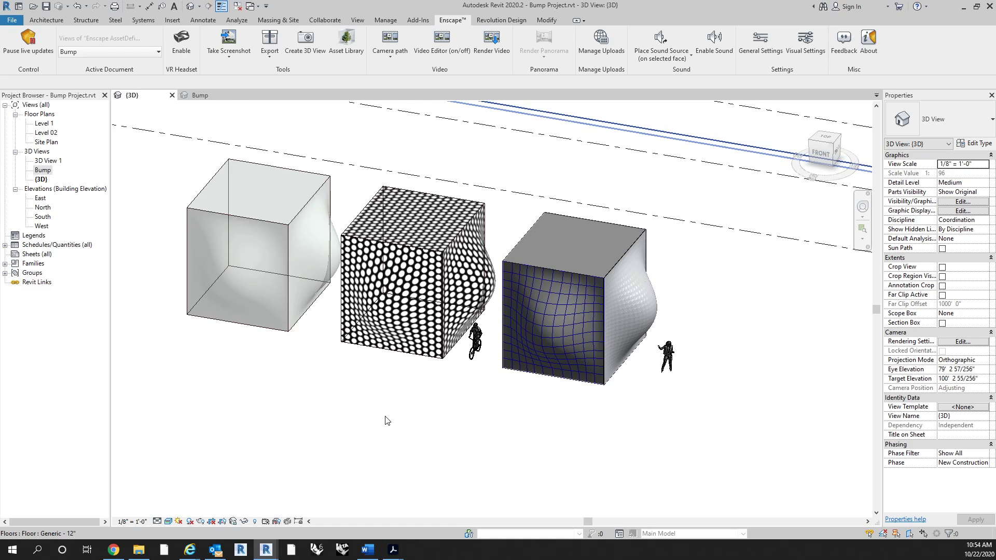